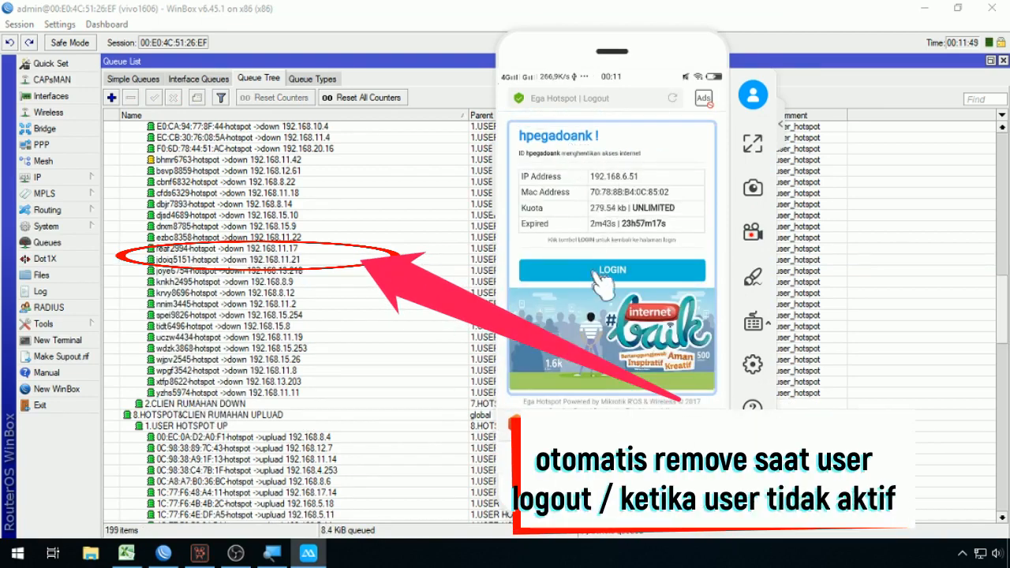
Step: Log the test user into the hotspot and open their newly added download queue
{"action": "left_click", "coordinate": [590, 272]}
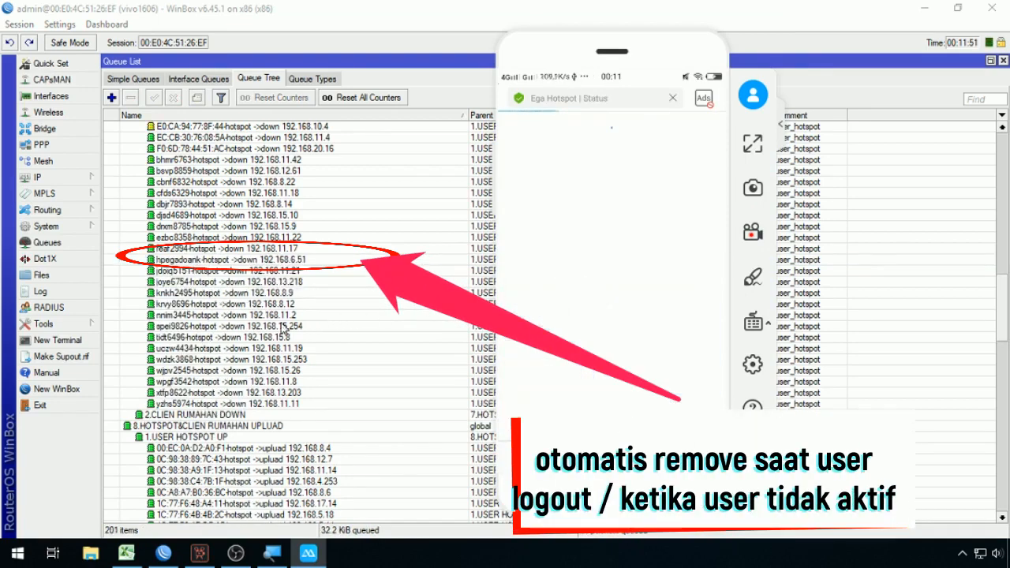
{"action": "left_click", "coordinate": [211, 260]}
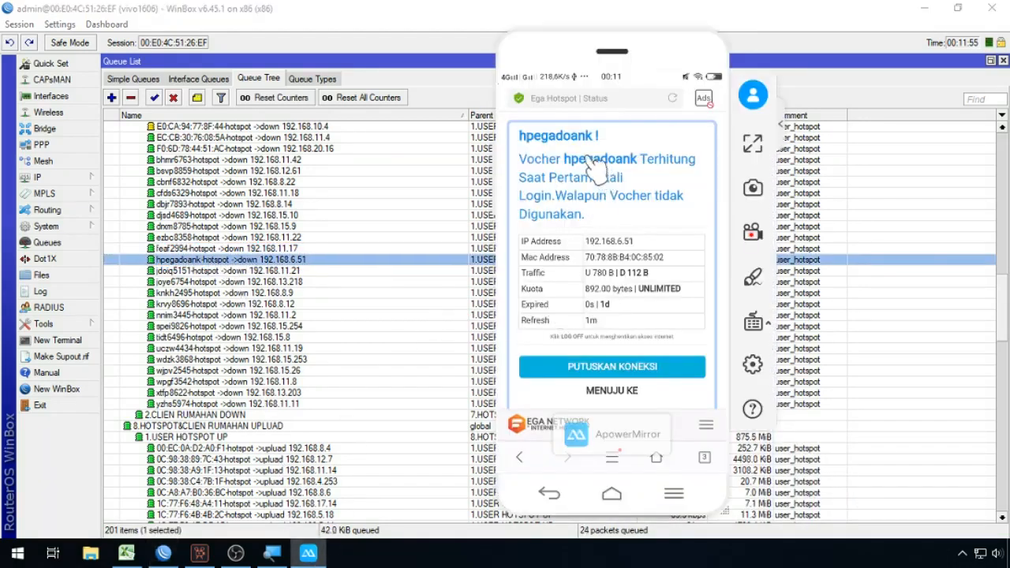
{"action": "double_click", "coordinate": [176, 262]}
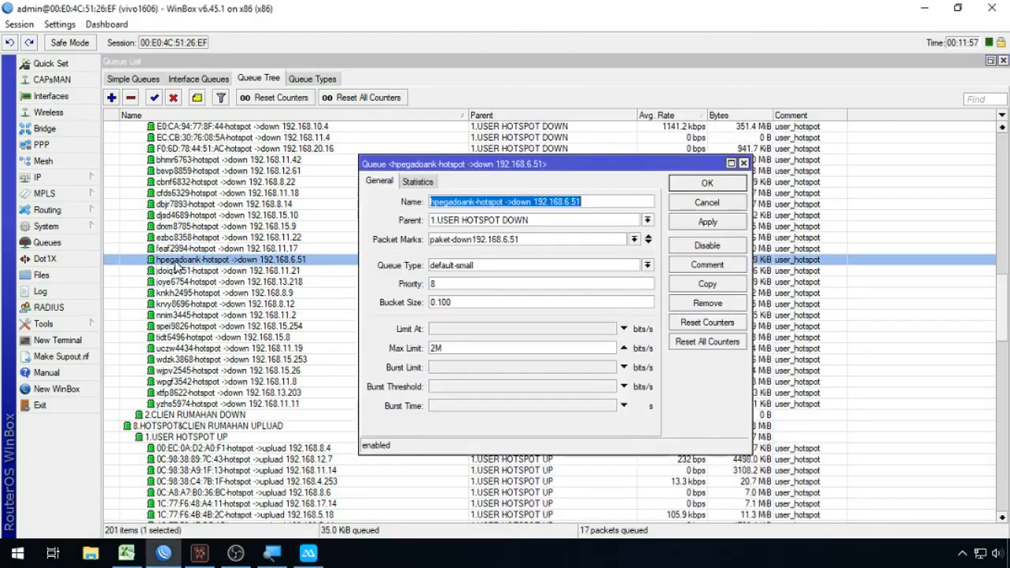
Step: Copy the user name from the queue's Name field and cancel the dialog
{"action": "double_click", "coordinate": [473, 202]}
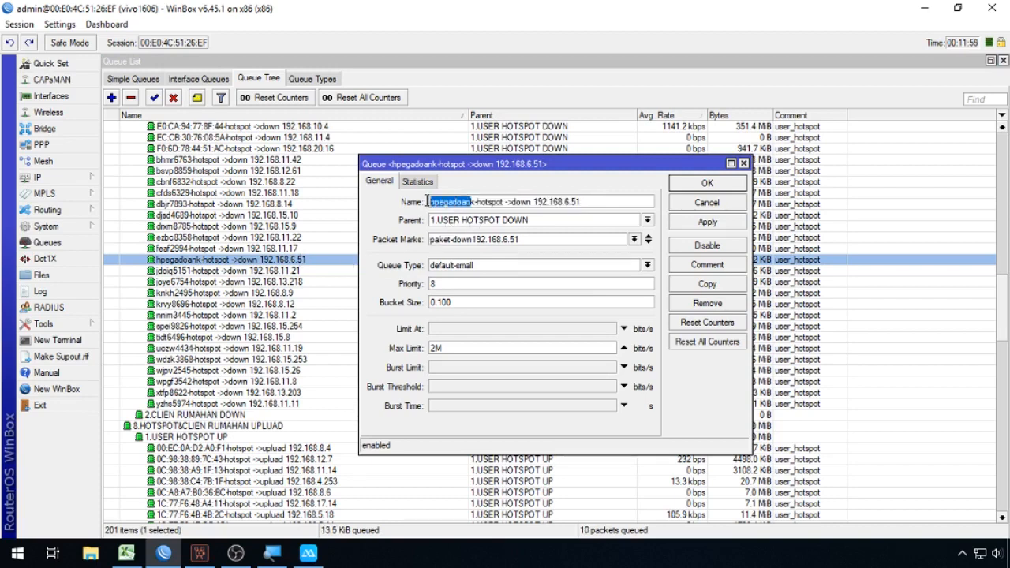
{"action": "left_click", "coordinate": [476, 202]}
{"action": "left_click_drag", "start_coordinate": [476, 202], "coordinate": [430, 202]}
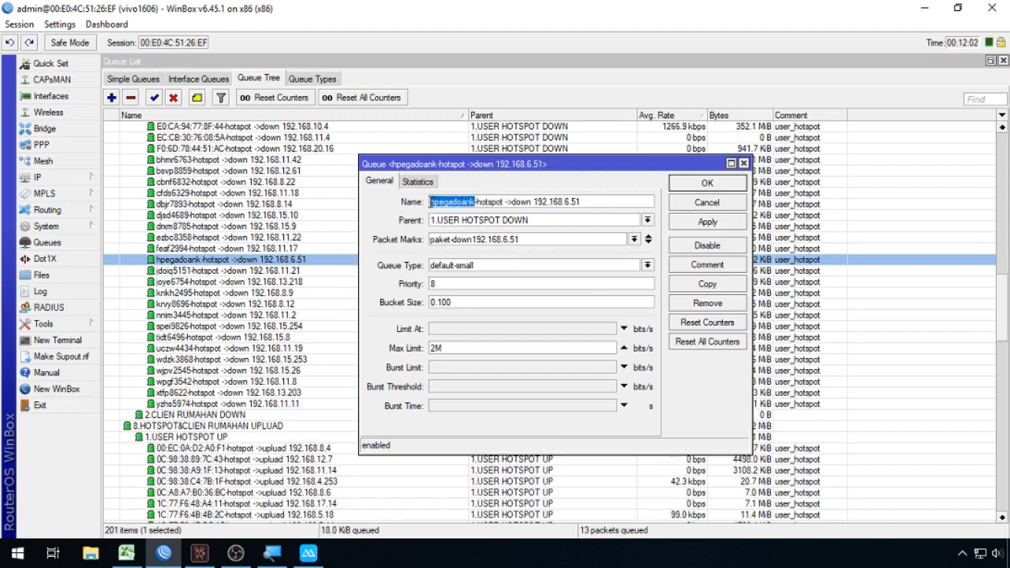
{"action": "right_click", "coordinate": [434, 204]}
{"action": "left_click", "coordinate": [466, 227]}
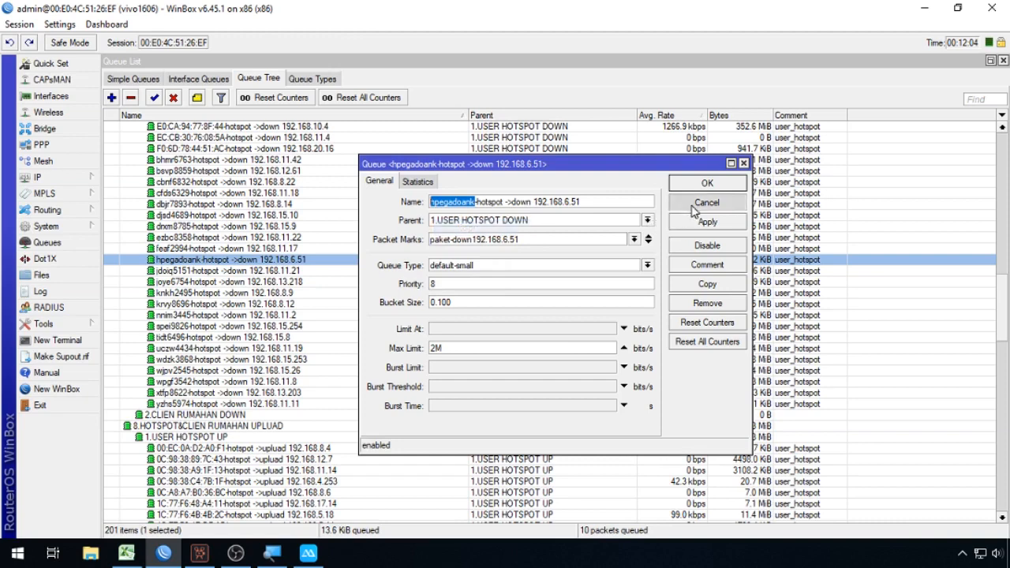
{"action": "left_click", "coordinate": [706, 203]}
{"action": "left_click", "coordinate": [308, 553]}
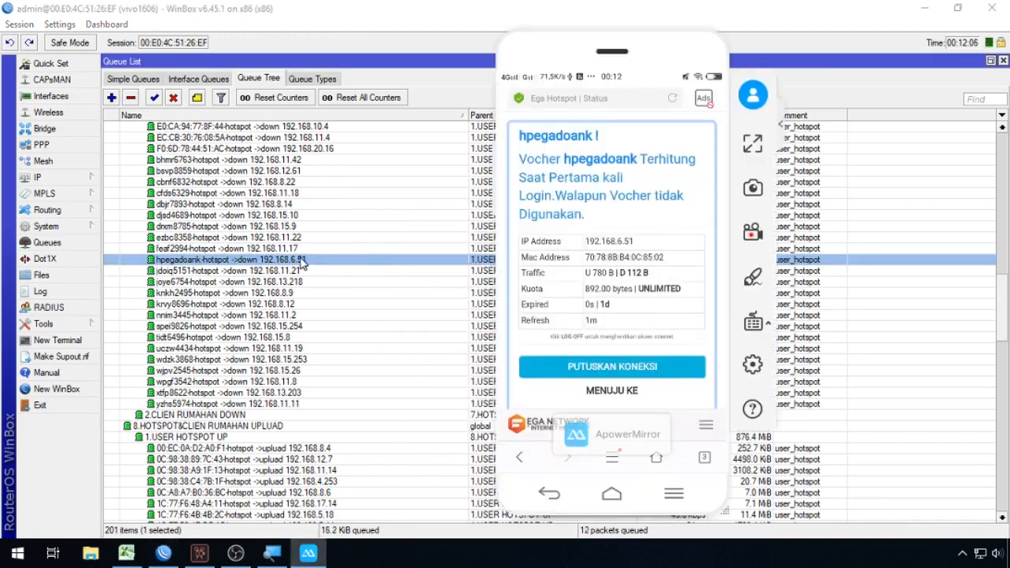
Step: Log the test user out of the hotspot and open the Queue Tree filter
{"action": "left_click", "coordinate": [580, 369]}
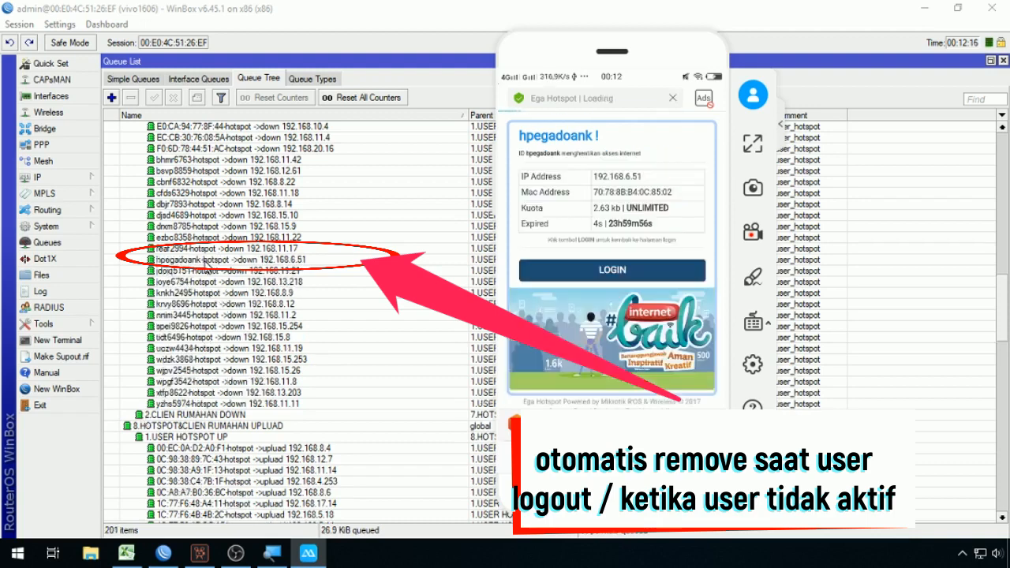
{"action": "left_click", "coordinate": [222, 97]}
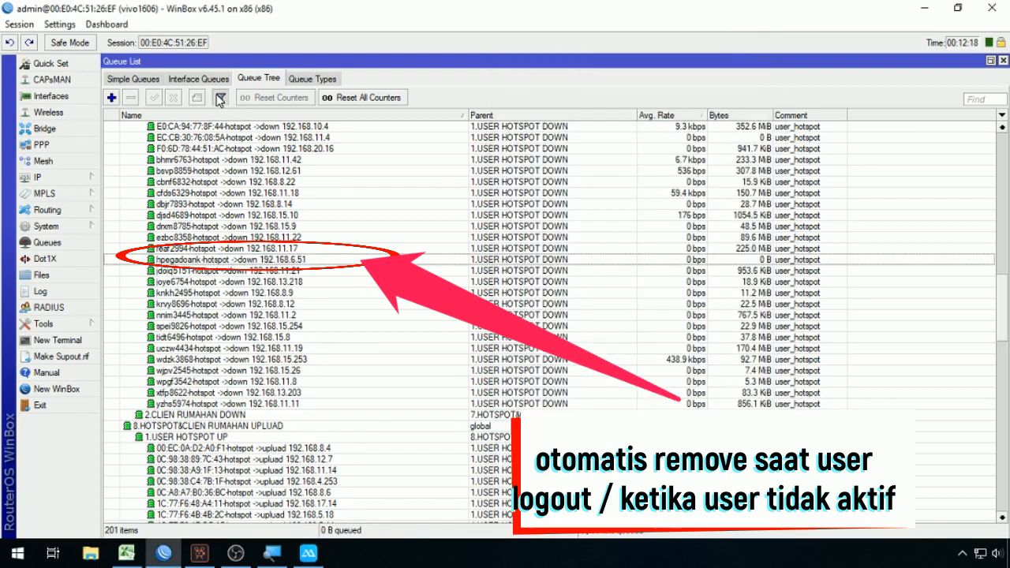
Step: Filter the Queue Tree by the pasted user name to show only their queues
{"action": "right_click", "coordinate": [288, 118]}
{"action": "left_click", "coordinate": [316, 162]}
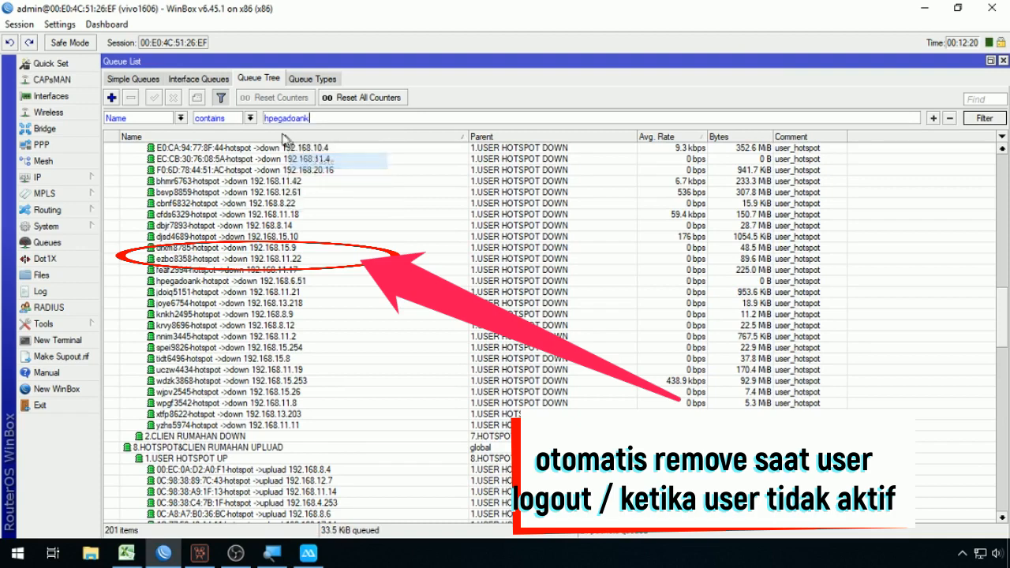
{"action": "left_click", "coordinate": [985, 118]}
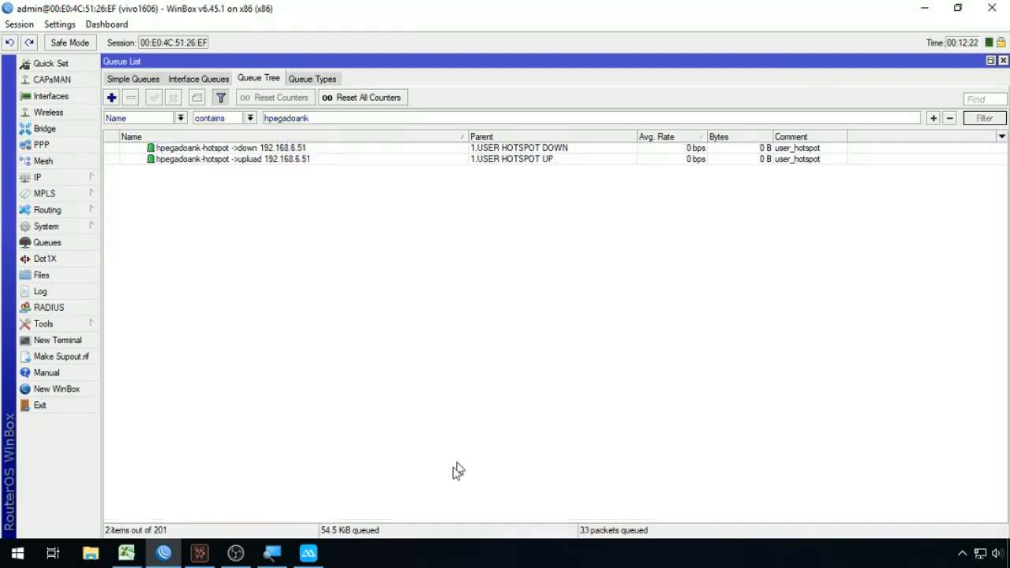
Step: Disconnect the user with PUTUSKAN KONEKSI on the phone, then log them back in
{"action": "left_click", "coordinate": [309, 554]}
{"action": "left_click_drag", "start_coordinate": [660, 65], "coordinate": [819, 34]}
{"action": "left_click", "coordinate": [771, 335]}
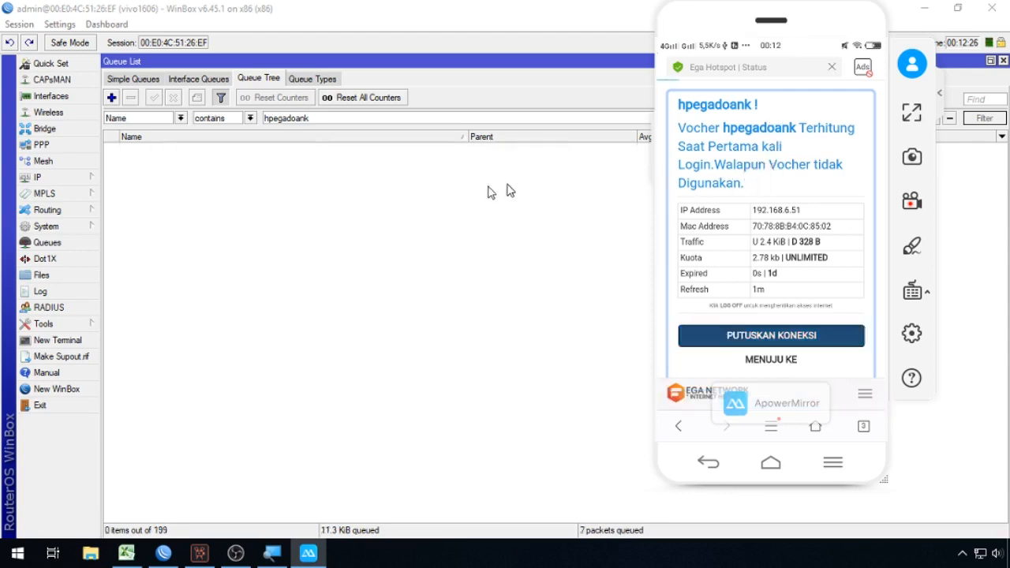
{"action": "left_click", "coordinate": [766, 240]}
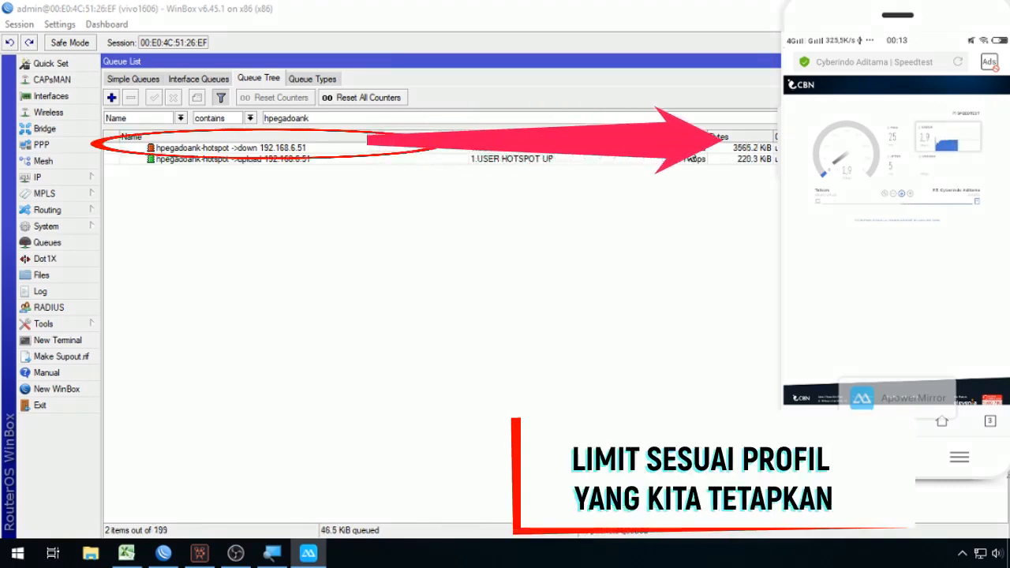
Step: Open the user's ->down queue and highlight its 2M Max Limit value
{"action": "double_click", "coordinate": [687, 148]}
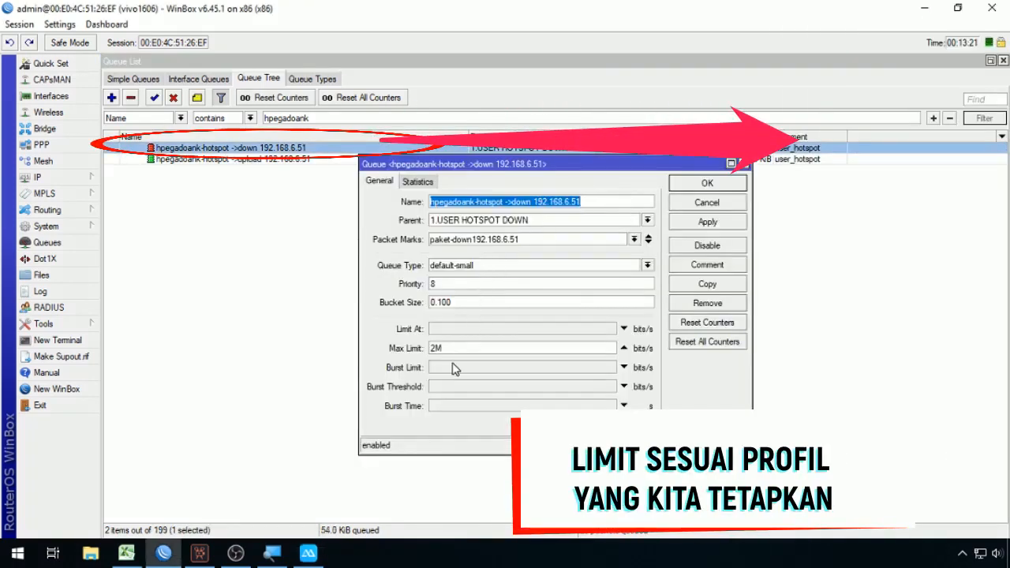
{"action": "double_click", "coordinate": [450, 351]}
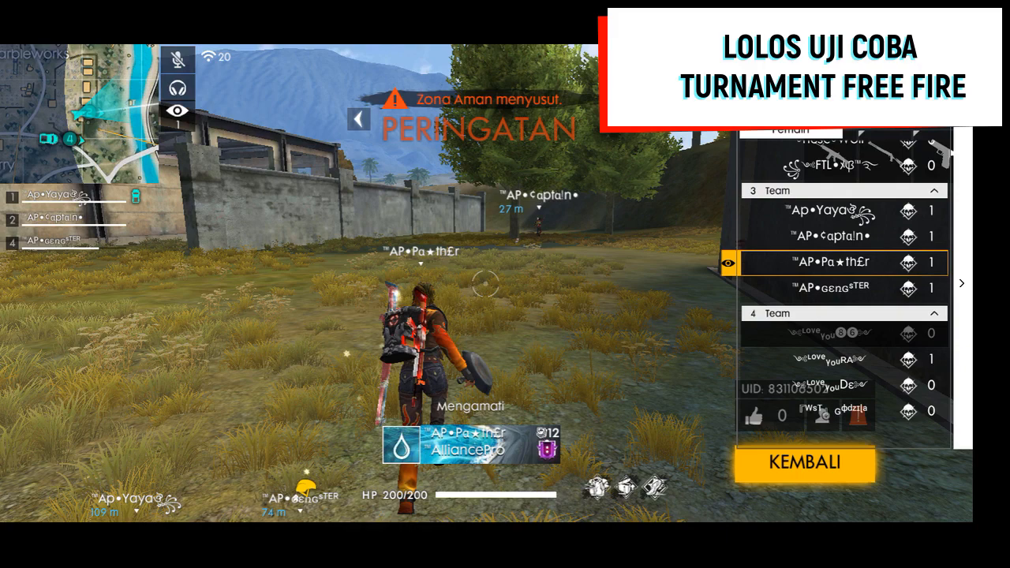
Step: Spectate two other team 3 players in turn from the spectator list
{"action": "left_click", "coordinate": [837, 288]}
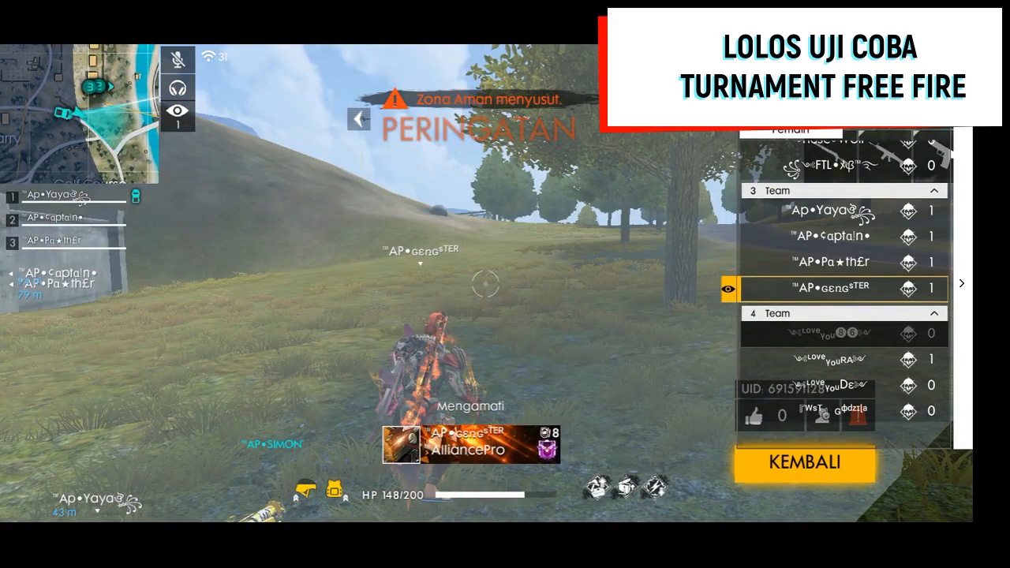
{"action": "left_click", "coordinate": [836, 211]}
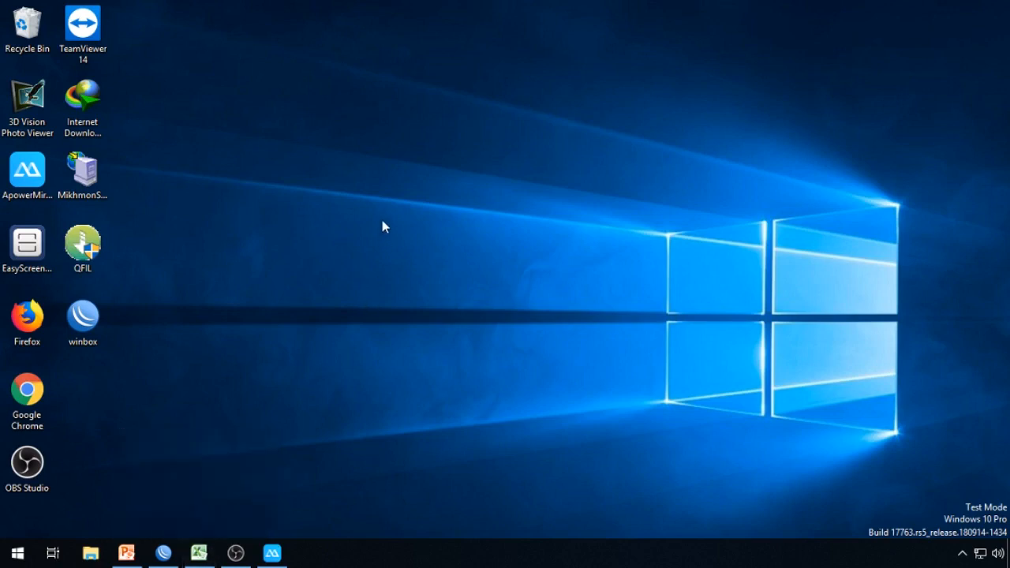
Step: Refresh the desktop twice, then restore PowerPoint and start the PERBEDAAN SCRIP V4 slide show
{"action": "right_click", "coordinate": [303, 131]}
{"action": "left_click", "coordinate": [335, 159]}
{"action": "right_click", "coordinate": [270, 184]}
{"action": "left_click", "coordinate": [321, 226]}
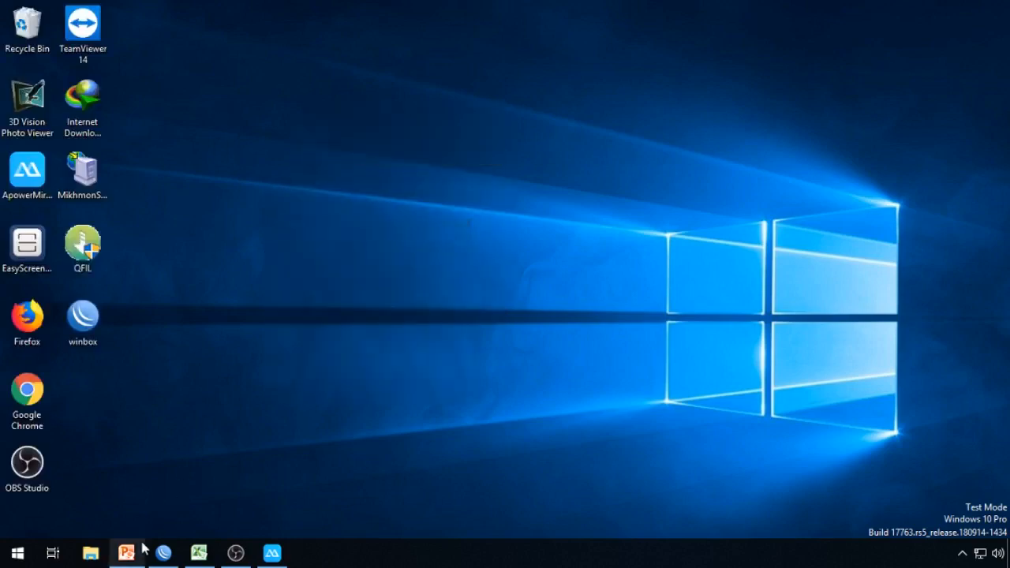
{"action": "left_click", "coordinate": [127, 553]}
{"action": "left_click", "coordinate": [857, 530]}
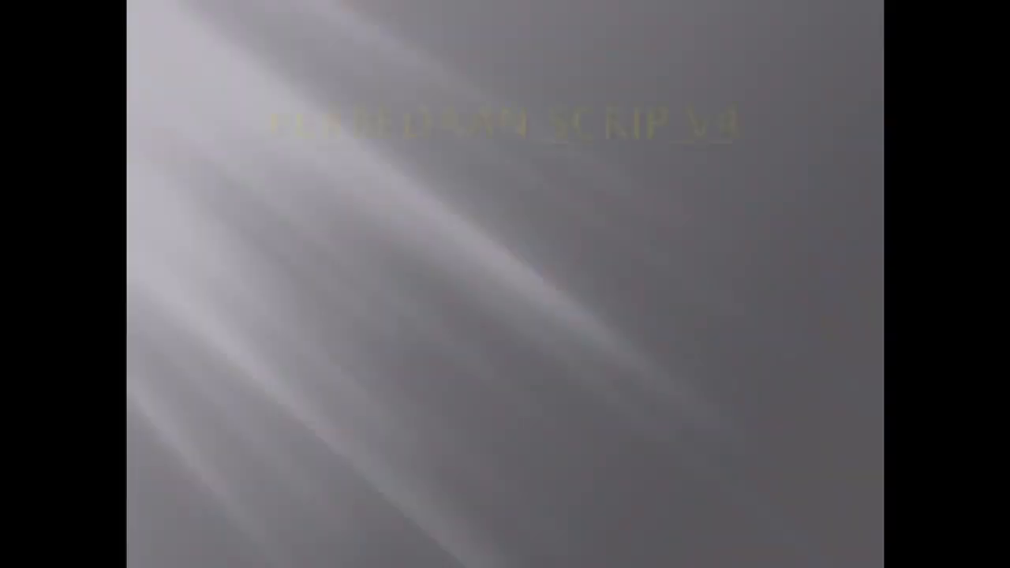
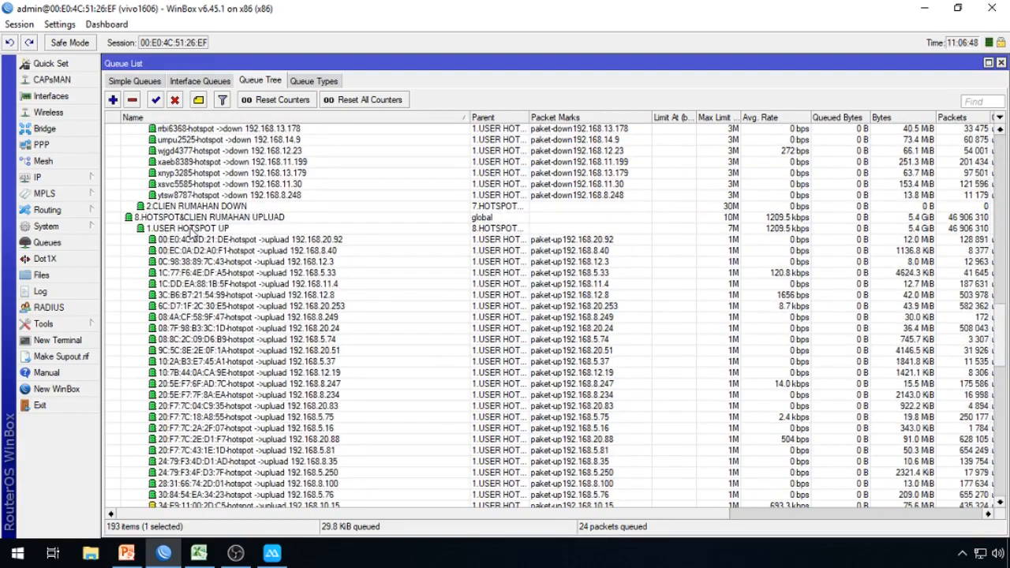
Step: Inspect the limits on the 1.USER HOTSPOT UP and 2.CLIEN RUMAHAN DOWN queues
{"action": "left_click", "coordinate": [193, 228]}
{"action": "scroll", "coordinate": [512, 335], "scroll_direction": "down", "scroll_amount": 2}
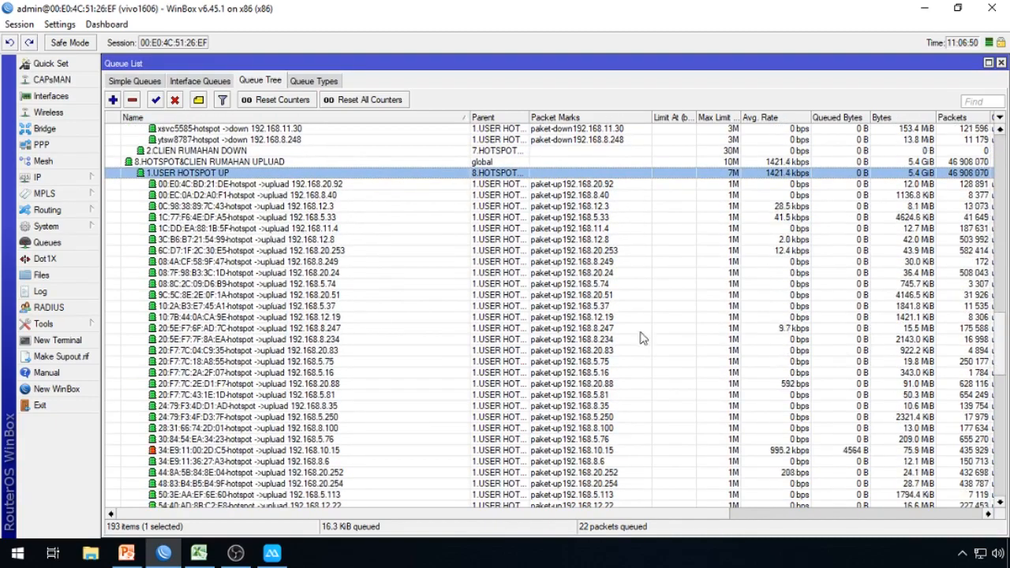
{"action": "left_click_drag", "start_coordinate": [1001, 344], "coordinate": [1001, 298]}
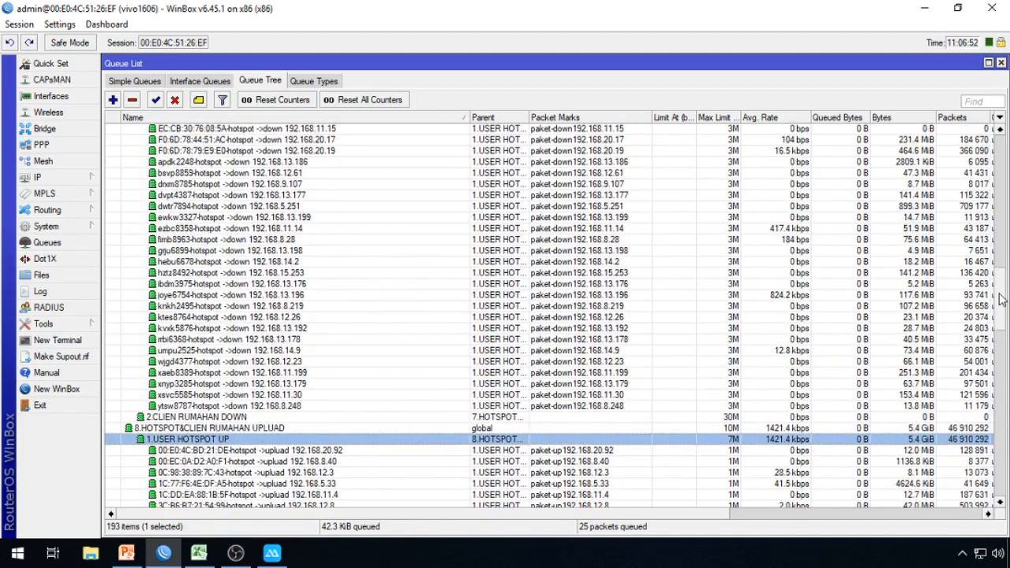
{"action": "left_click", "coordinate": [280, 417]}
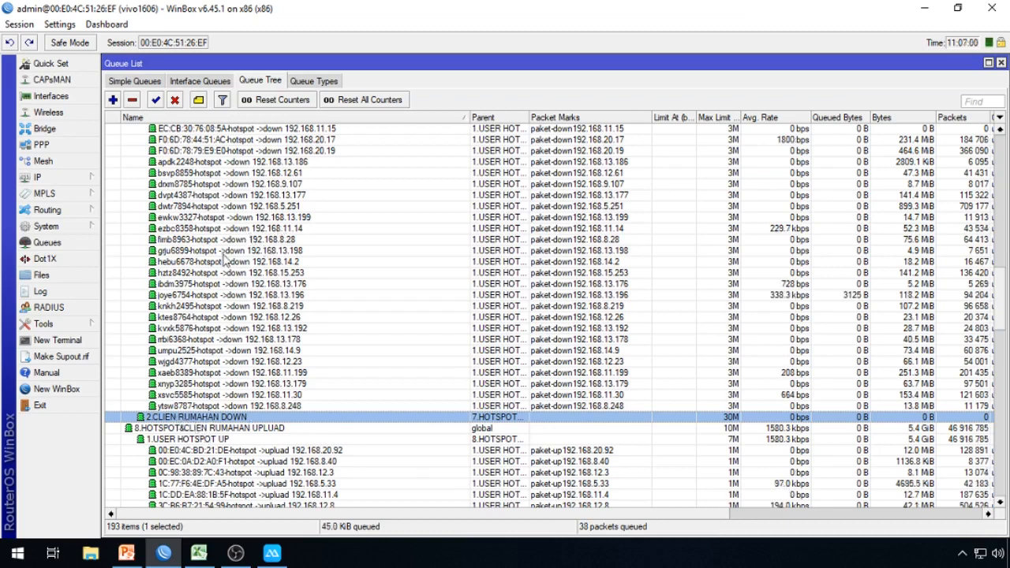
{"action": "scroll", "coordinate": [1005, 319], "scroll_direction": "up", "scroll_amount": 20}
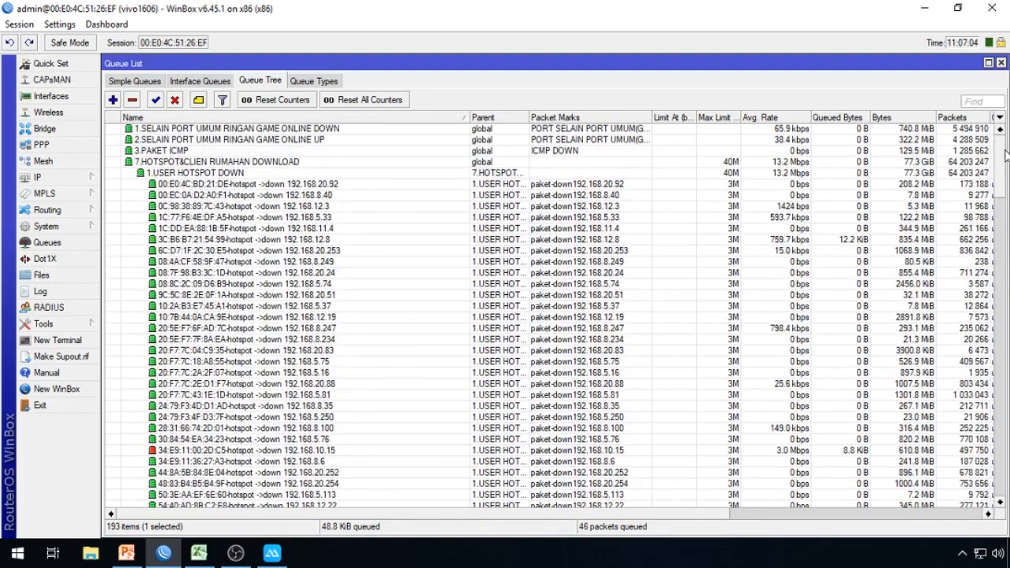
{"action": "scroll", "coordinate": [623, 358], "scroll_direction": "down", "scroll_amount": 20}
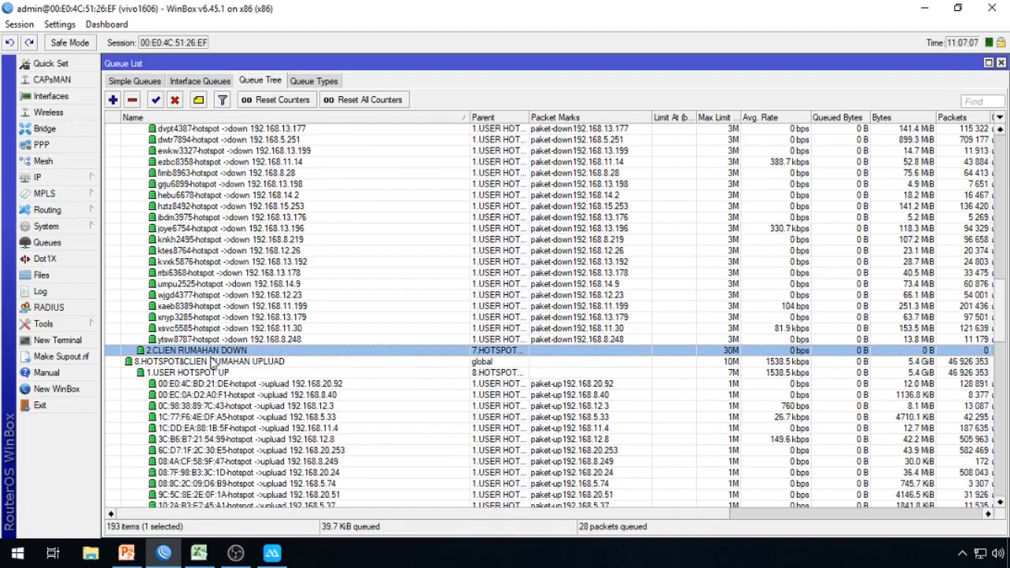
Step: Scroll through the remaining queue rows and columns, then bring the mirrored phone game forward
{"action": "left_click_drag", "start_coordinate": [1002, 319], "coordinate": [1005, 156]}
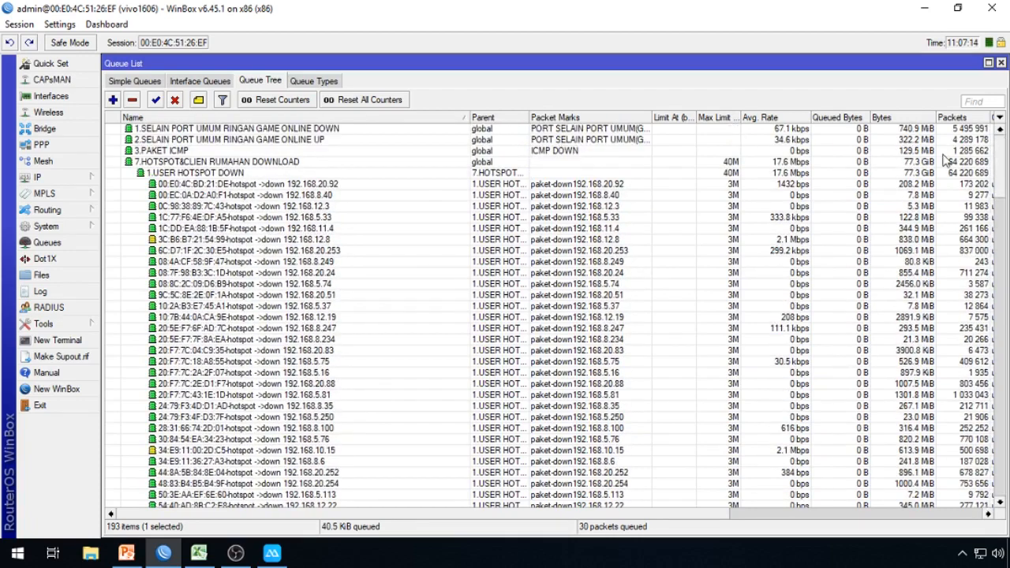
{"action": "left_click_drag", "start_coordinate": [689, 519], "coordinate": [786, 519]}
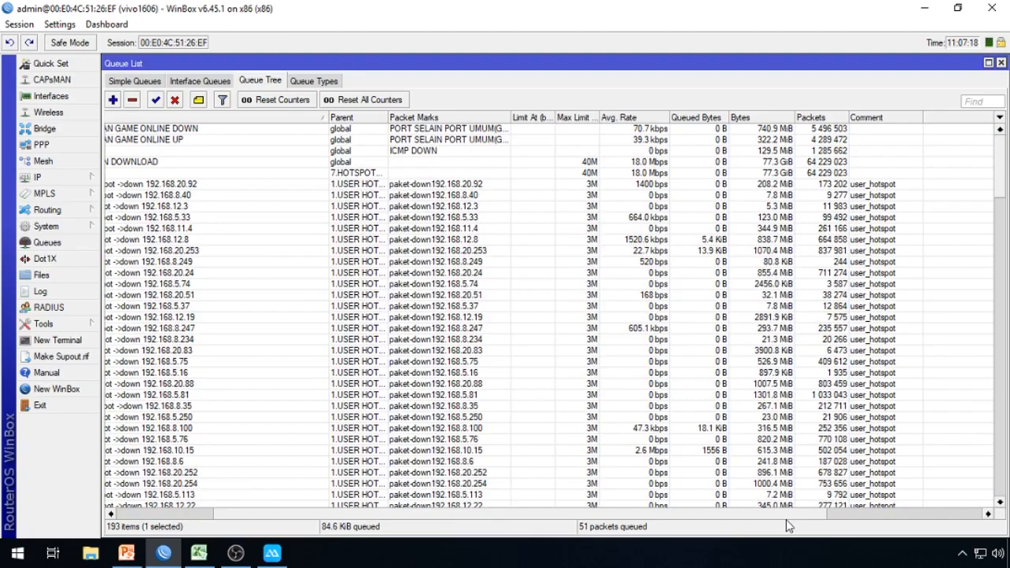
{"action": "left_click_drag", "start_coordinate": [786, 520], "coordinate": [453, 516]}
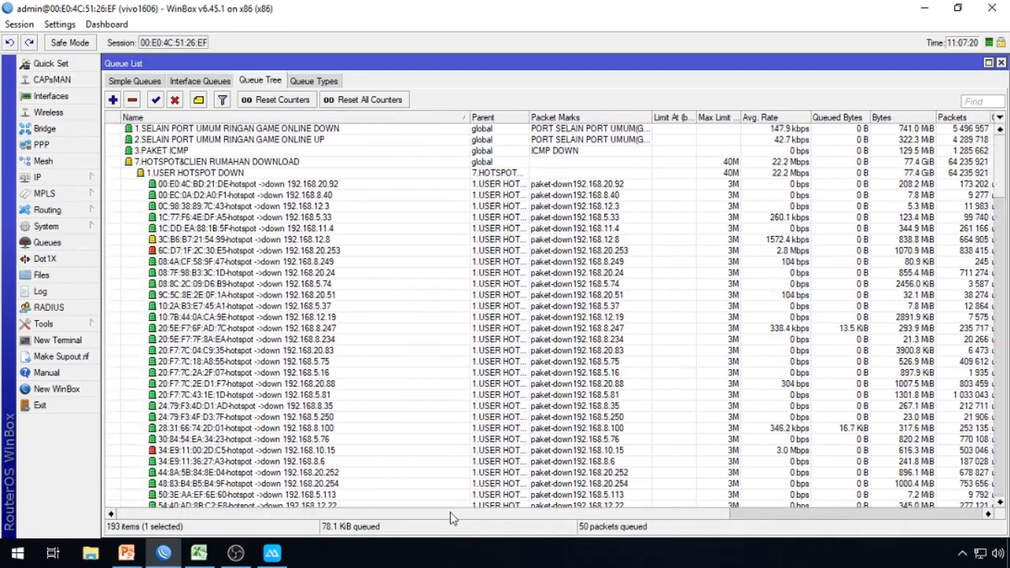
{"action": "left_click_drag", "start_coordinate": [1005, 187], "coordinate": [980, 498]}
{"action": "left_click_drag", "start_coordinate": [999, 459], "coordinate": [1003, 155]}
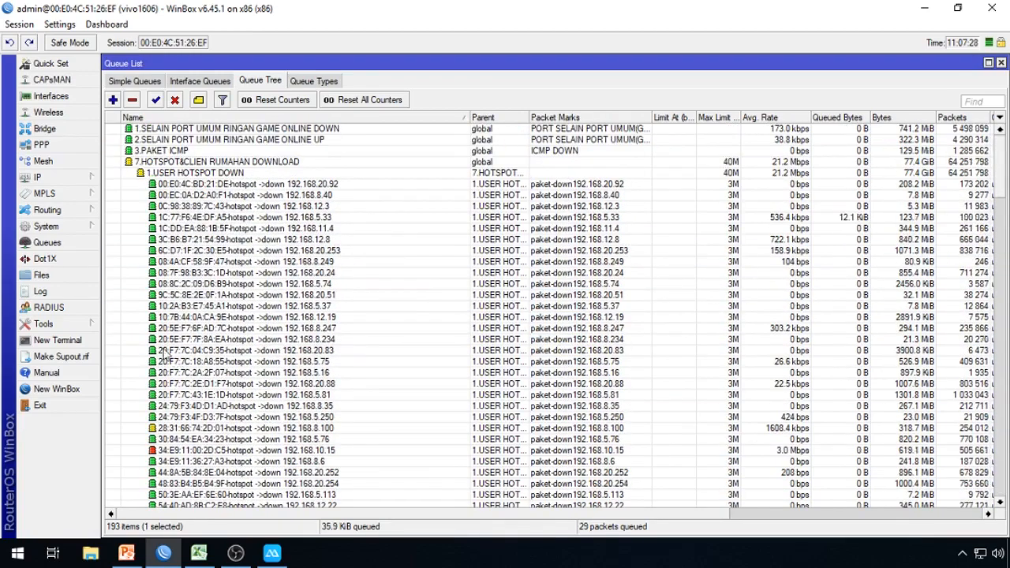
{"action": "mouse_move", "coordinate": [999, 174]}
{"action": "left_mouse_down"}
{"action": "mouse_move", "coordinate": [985, 496]}
{"action": "mouse_move", "coordinate": [1002, 154]}
{"action": "left_mouse_up"}
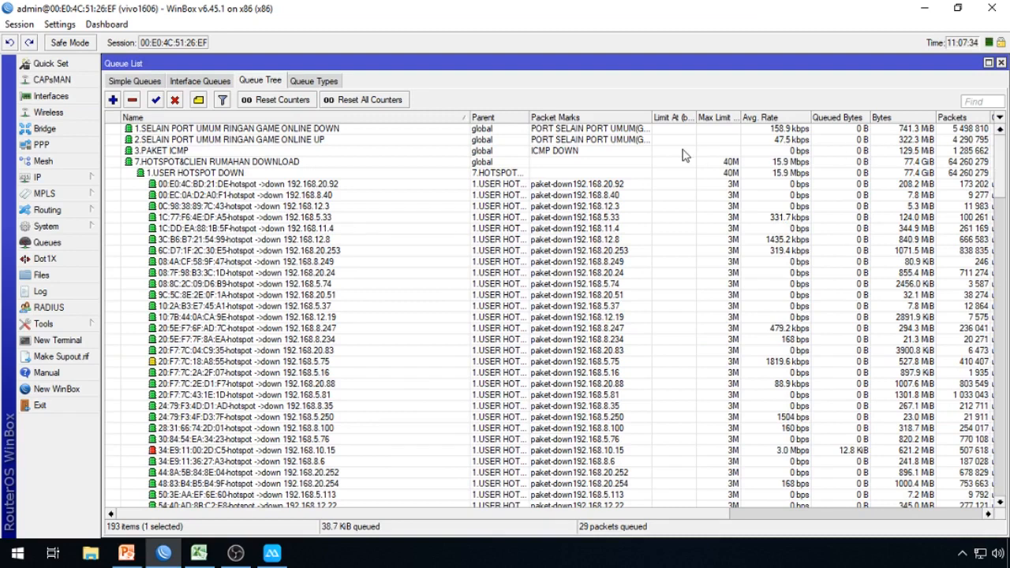
{"action": "left_click", "coordinate": [278, 554]}
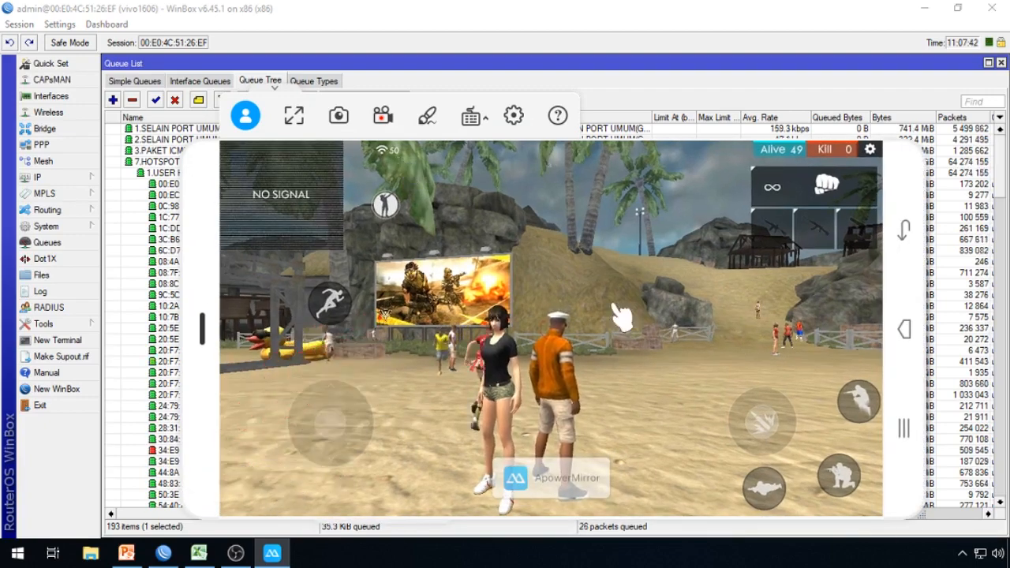
Step: Resume the paused Adobe After Effects CS6.zip download from the IDM tray menu
{"action": "left_click", "coordinate": [962, 553]}
{"action": "right_click", "coordinate": [963, 499]}
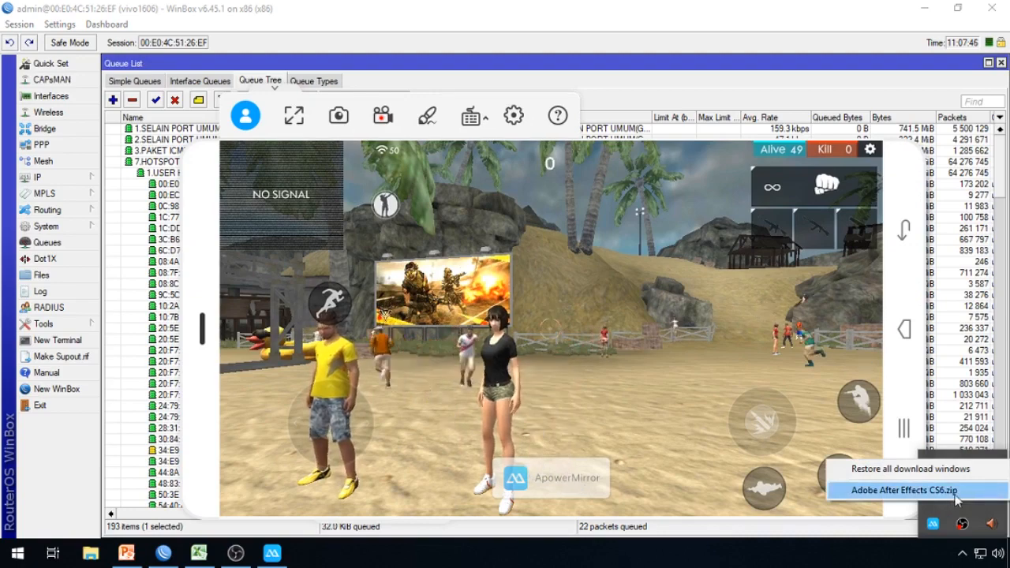
{"action": "left_click", "coordinate": [959, 494]}
{"action": "left_click", "coordinate": [572, 289]}
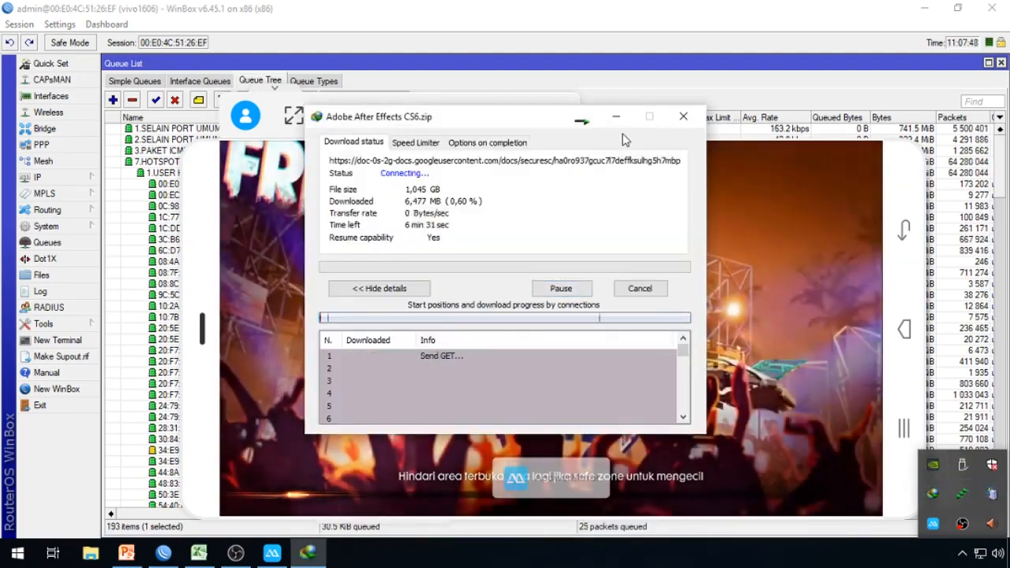
Step: Hide the download window and select 1.USER HOTSPOT DOWN in WinBox's queue tree
{"action": "left_click", "coordinate": [579, 120]}
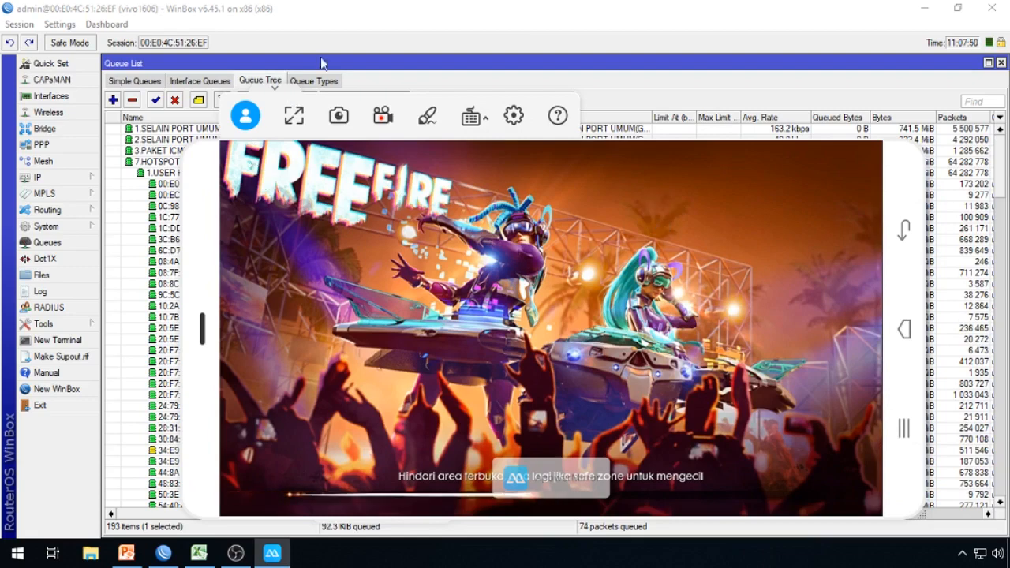
{"action": "left_click", "coordinate": [395, 14]}
{"action": "left_click", "coordinate": [215, 175]}
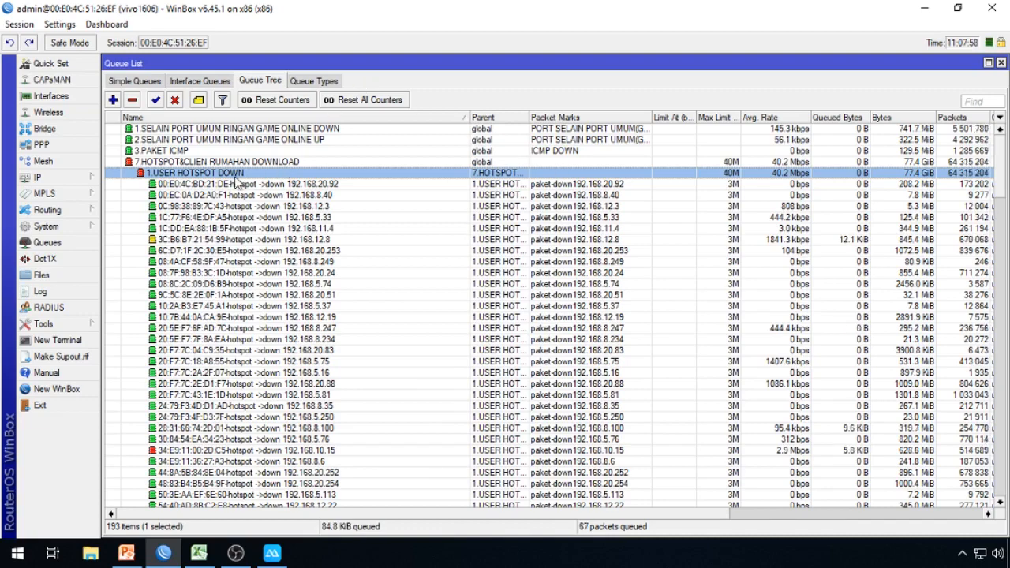
Step: Check the 3.INDIHOME interface, then select the 7.HOTSPOT&CLIEN RUMAHAN DOWNLOAD queue and widen Packet Marks
{"action": "left_click", "coordinate": [51, 95]}
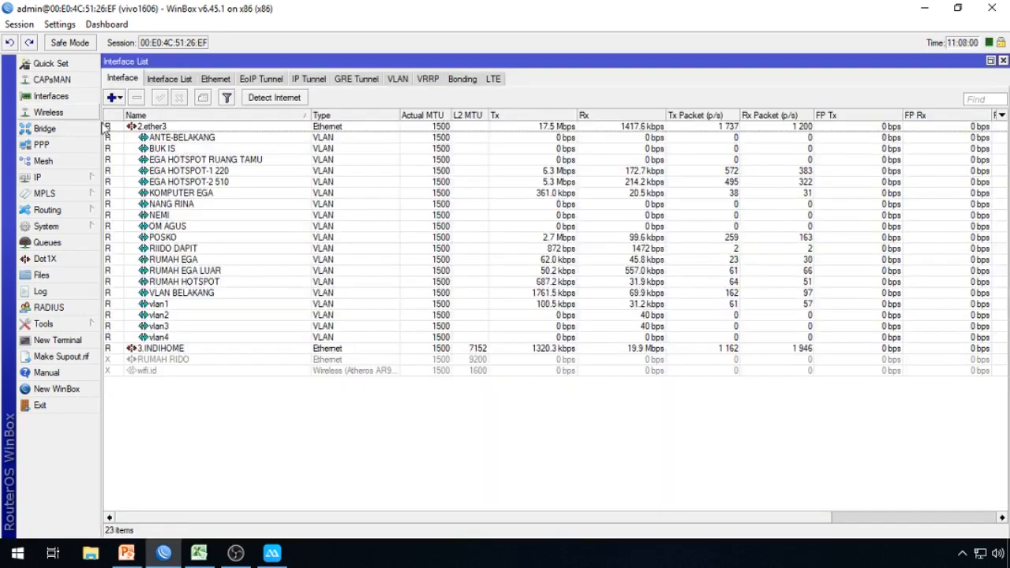
{"action": "left_click", "coordinate": [402, 353]}
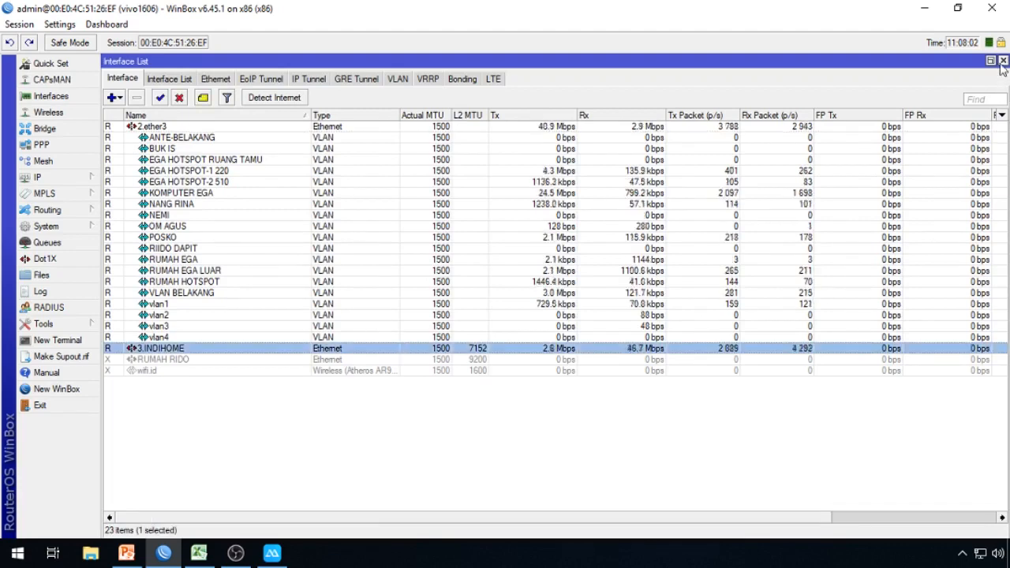
{"action": "left_click", "coordinate": [1003, 62]}
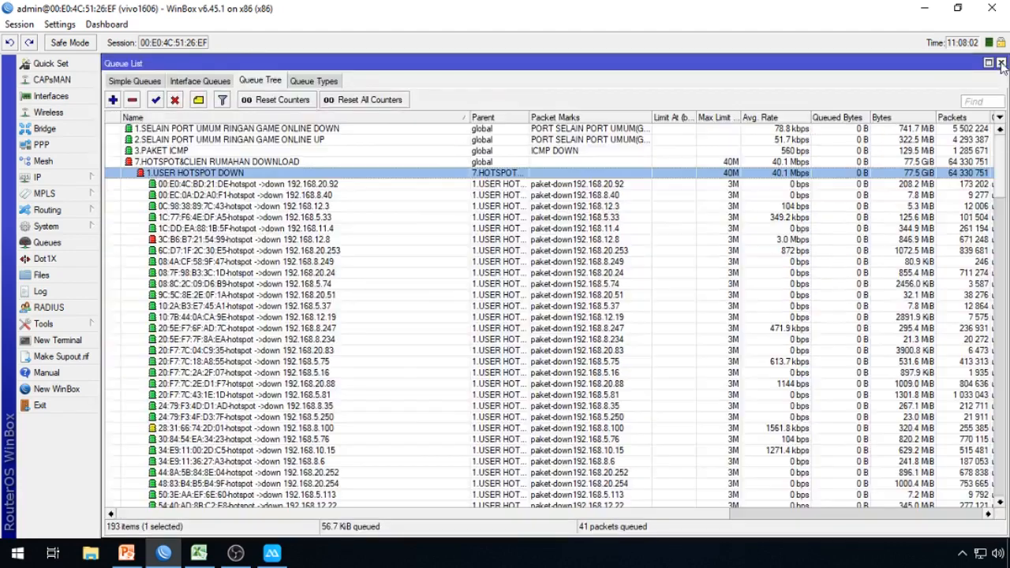
{"action": "left_click", "coordinate": [275, 162]}
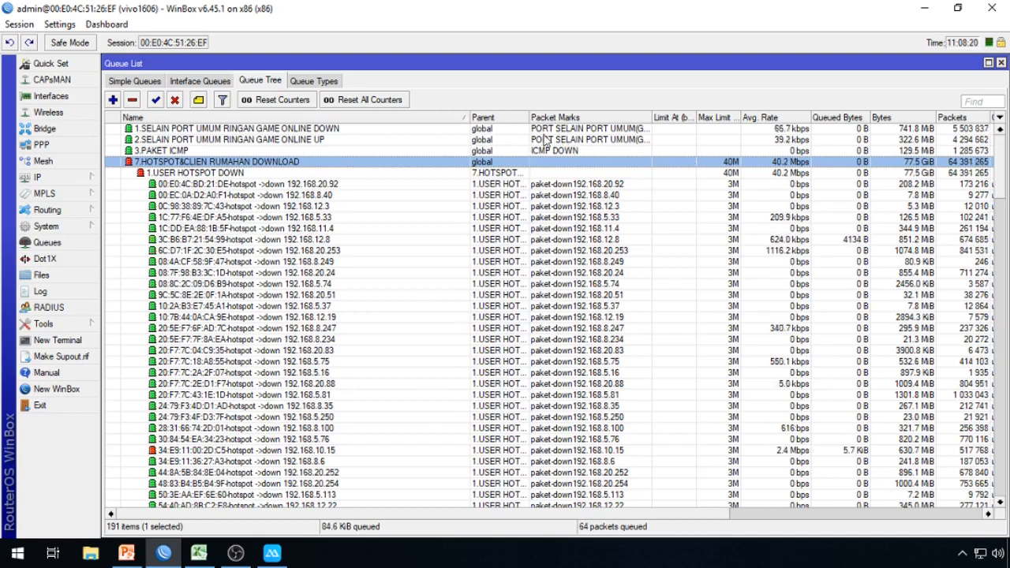
{"action": "left_click_drag", "start_coordinate": [648, 116], "coordinate": [724, 121]}
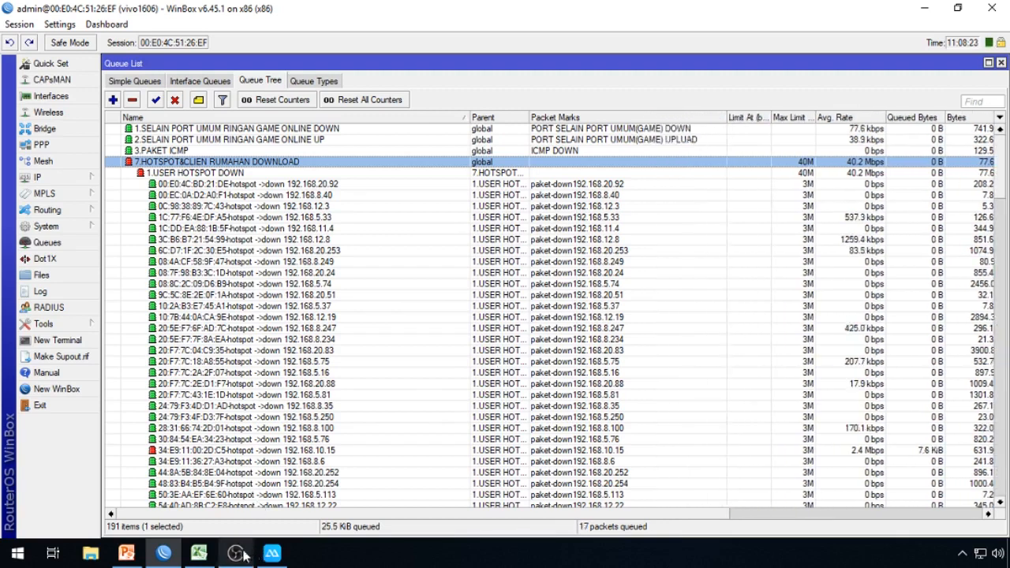
Step: Move the mirrored game aside and open the context menu of 7.HOTSPOT&CLIEN RUMAHAN DOWNLOAD
{"action": "mouse_move", "coordinate": [281, 558]}
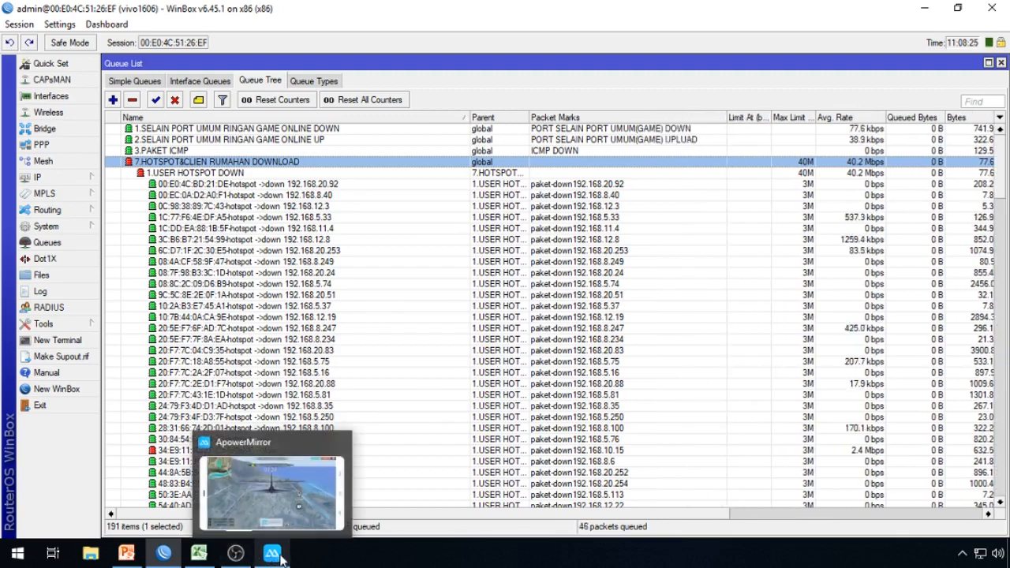
{"action": "left_click", "coordinate": [281, 558]}
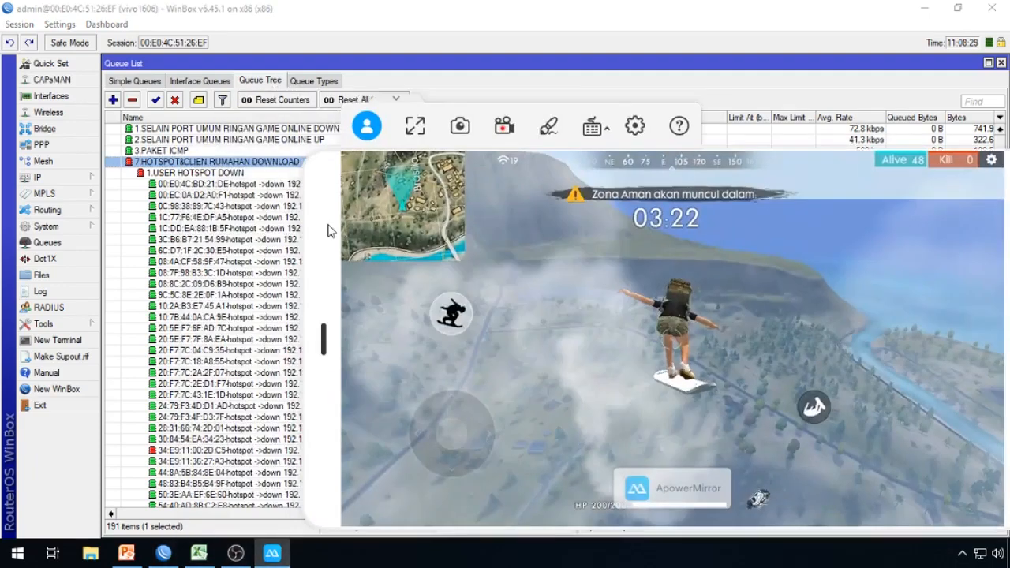
{"action": "left_click_drag", "start_coordinate": [329, 226], "coordinate": [121, 336]}
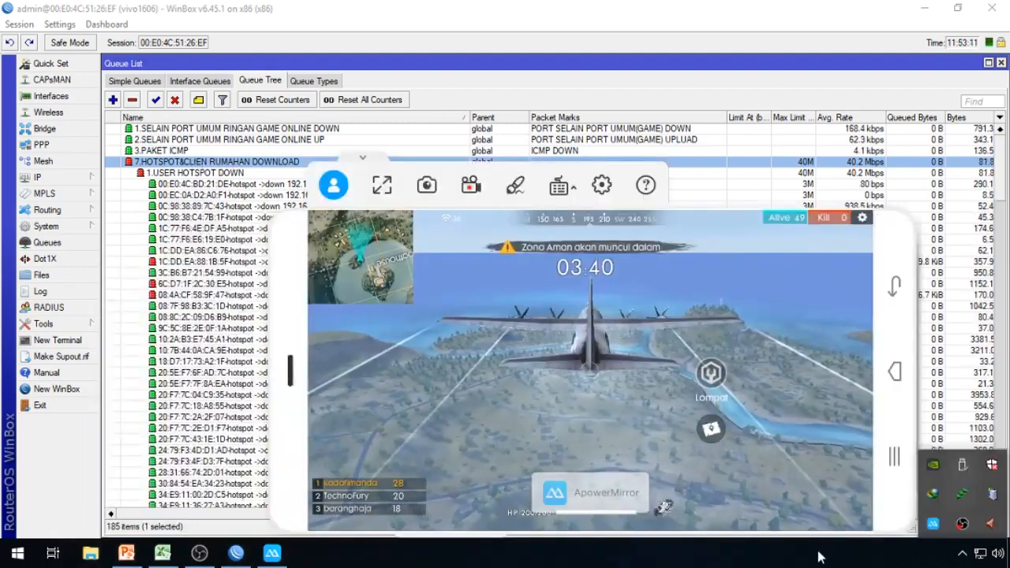
{"action": "left_click", "coordinate": [819, 557]}
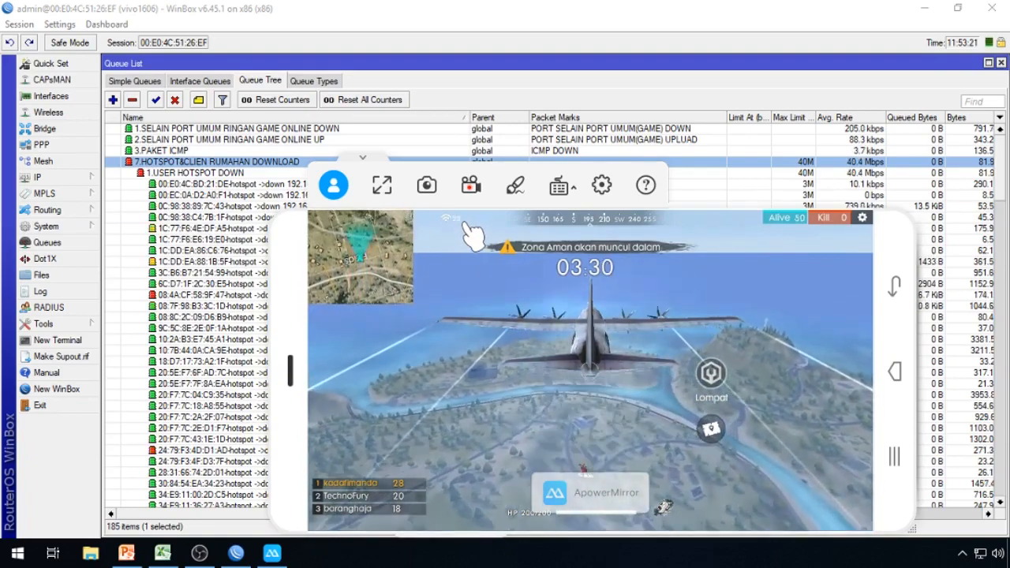
{"action": "right_click", "coordinate": [291, 167]}
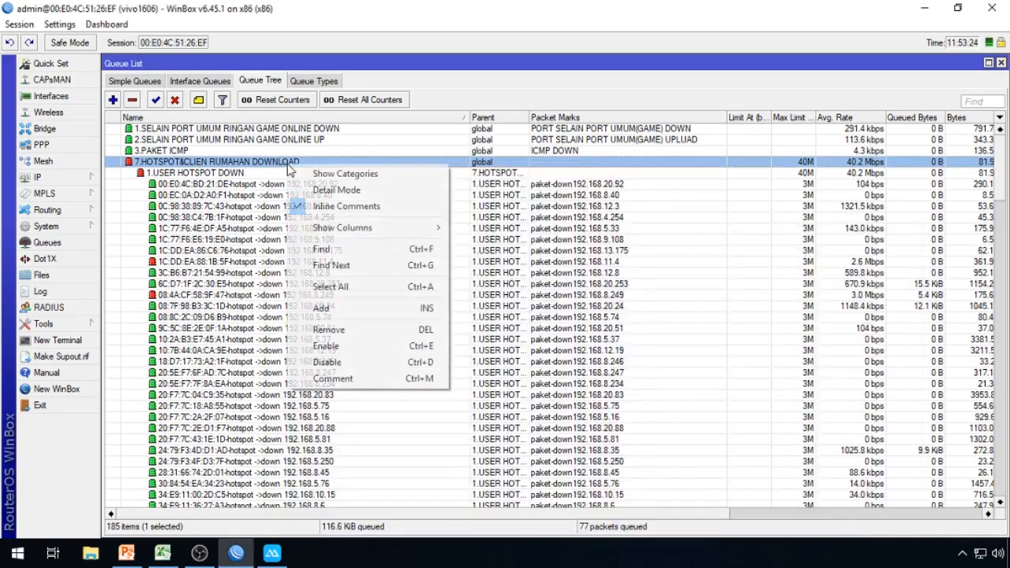
Step: Disable the 7.HOTSPOT&CLIEN RUMAHAN DOWNLOAD queue while gaming, then enable it again
{"action": "left_click", "coordinate": [345, 363]}
{"action": "key", "text": "alt+Tab"}
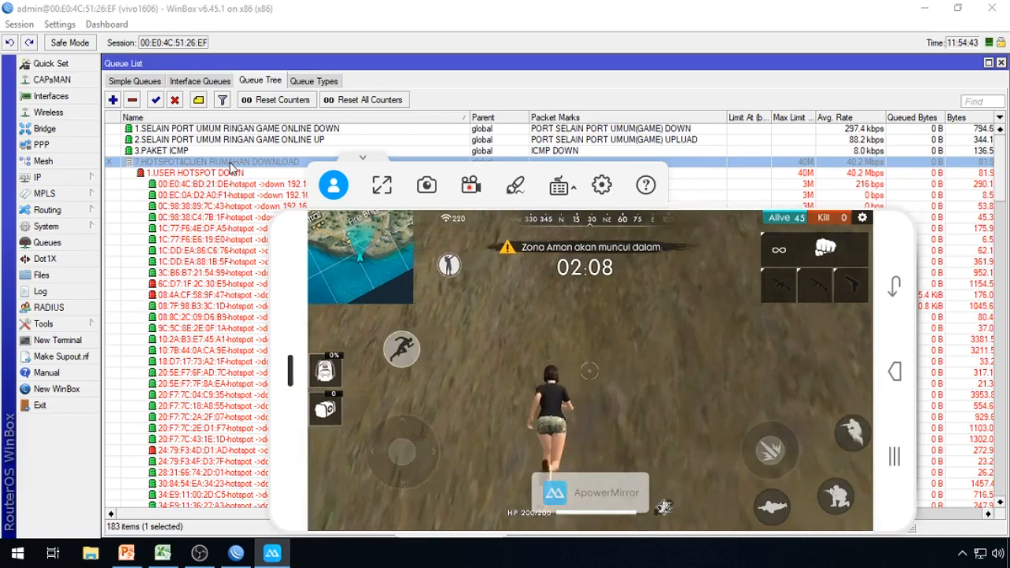
{"action": "right_click", "coordinate": [231, 163]}
{"action": "left_click", "coordinate": [254, 343]}
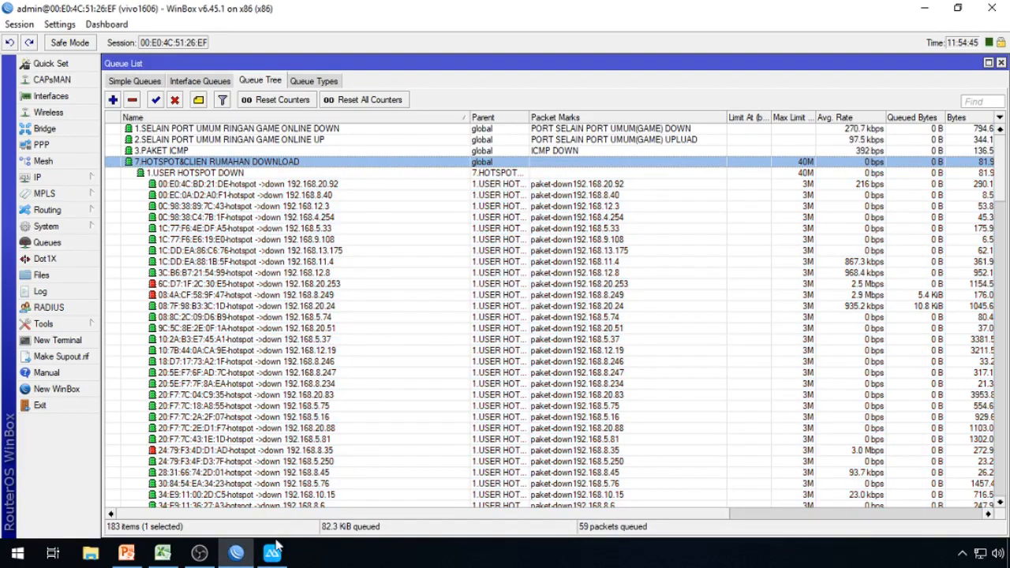
Step: Bring the mirrored phone game back in front of WinBox
{"action": "left_click", "coordinate": [272, 553]}
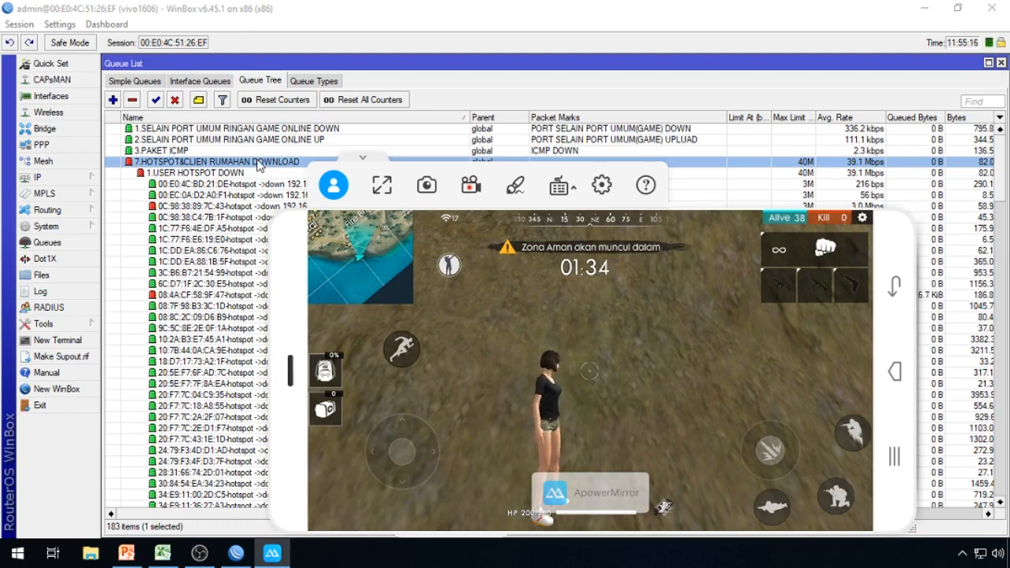
Step: Resume the unfinished 342.01-desktop-win8 download in Internet Download Manager
{"action": "left_click", "coordinate": [962, 553]}
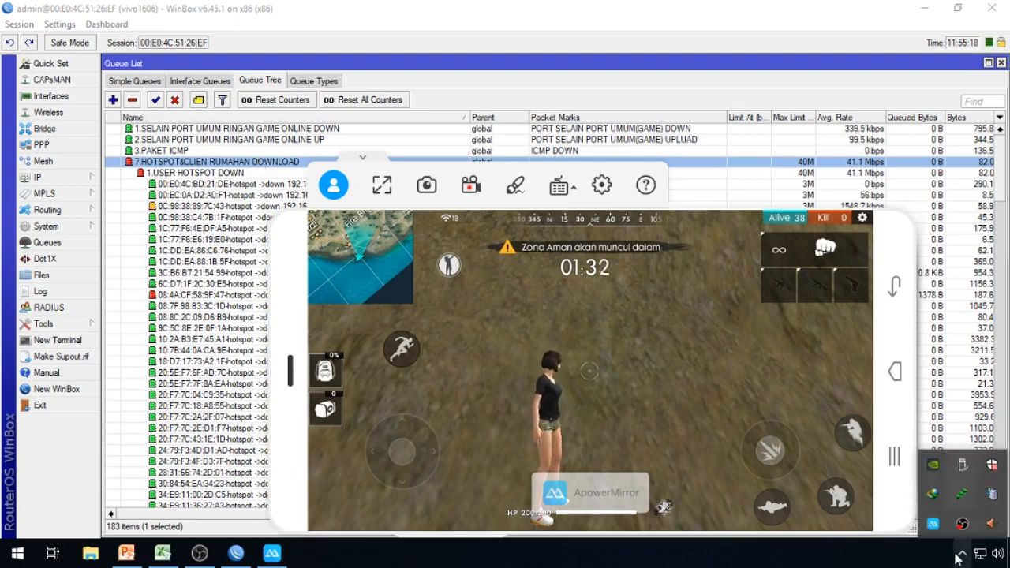
{"action": "double_click", "coordinate": [932, 495]}
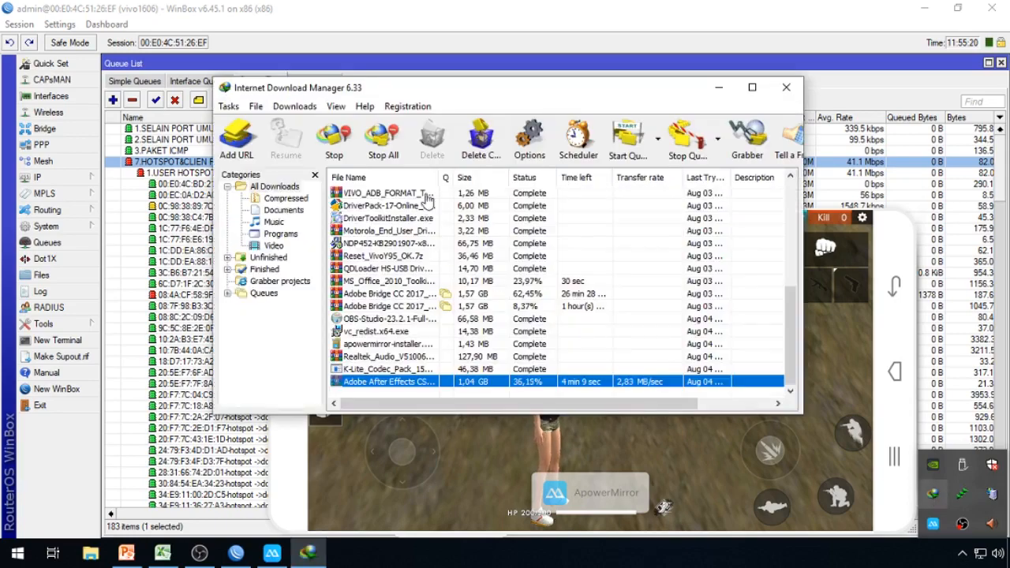
{"action": "scroll", "coordinate": [639, 269], "scroll_direction": "up", "scroll_amount": 8}
{"action": "right_click", "coordinate": [556, 194]}
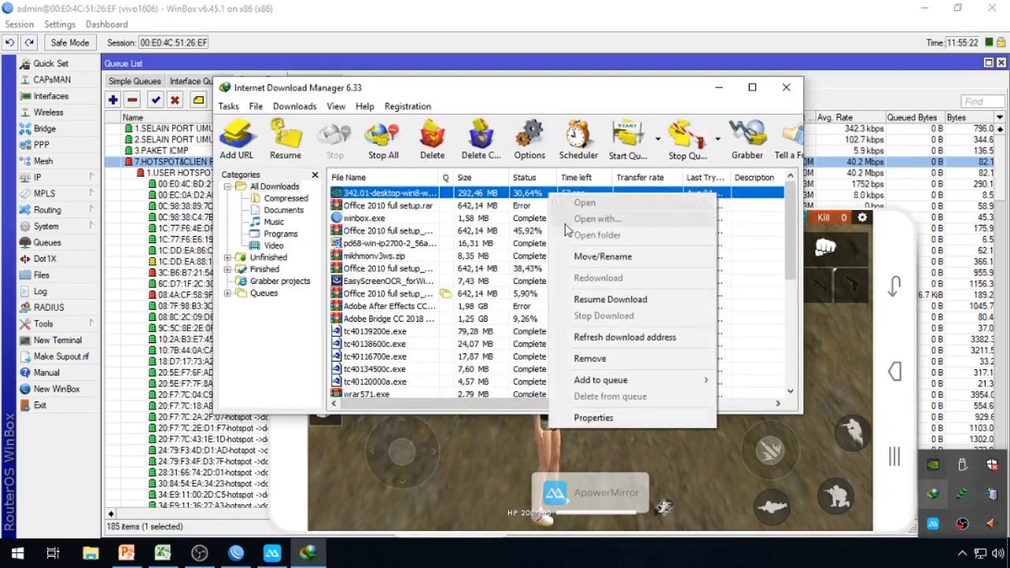
{"action": "left_click", "coordinate": [614, 301]}
Step: Hide the IDM windows and open options for the 7.HOTSPOT&CLIEN RUMAHAN DOWNLOAD queue
{"action": "left_click", "coordinate": [718, 88]}
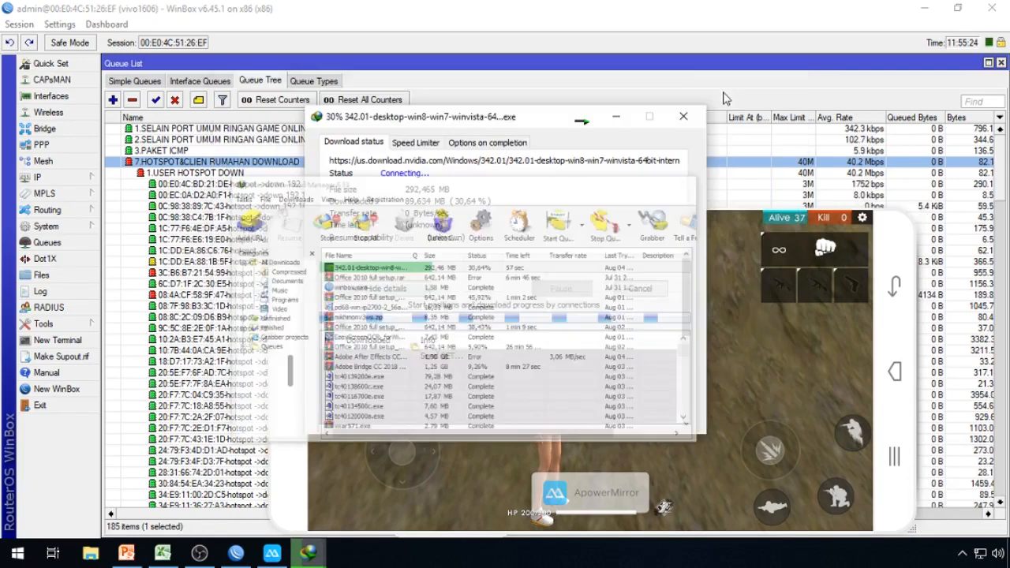
{"action": "left_click", "coordinate": [617, 117]}
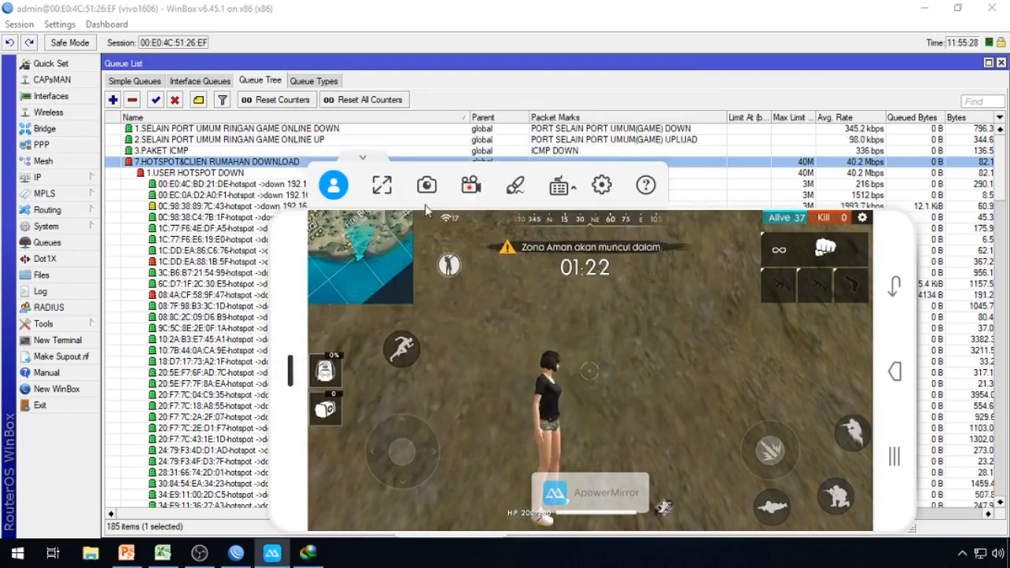
{"action": "right_click", "coordinate": [225, 165]}
Step: Disable the 7.HOTSPOT&CLIEN RUMAHAN DOWNLOAD queue during gameplay, then re-enable it
{"action": "left_click", "coordinate": [264, 361]}
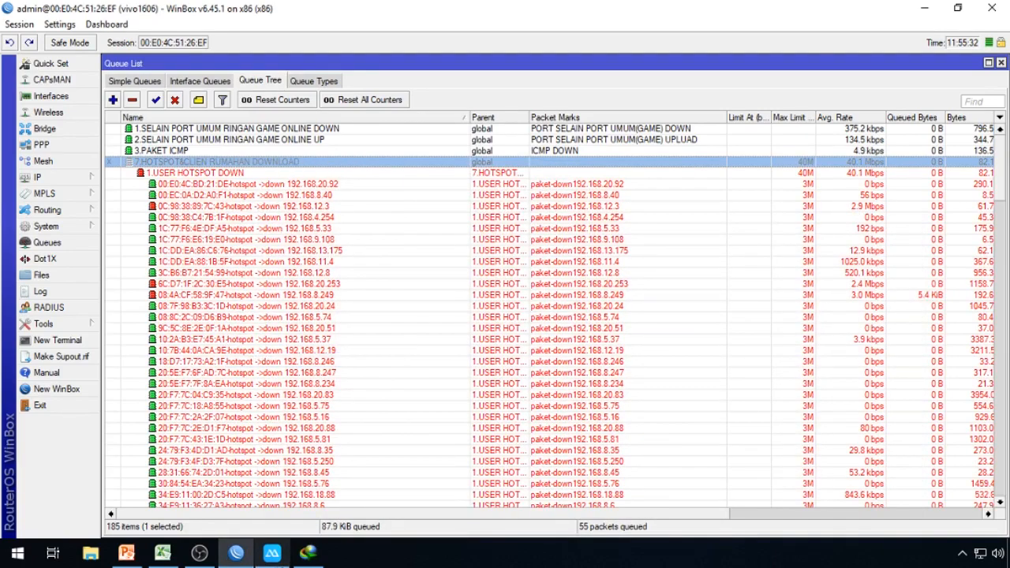
{"action": "left_click", "coordinate": [271, 553]}
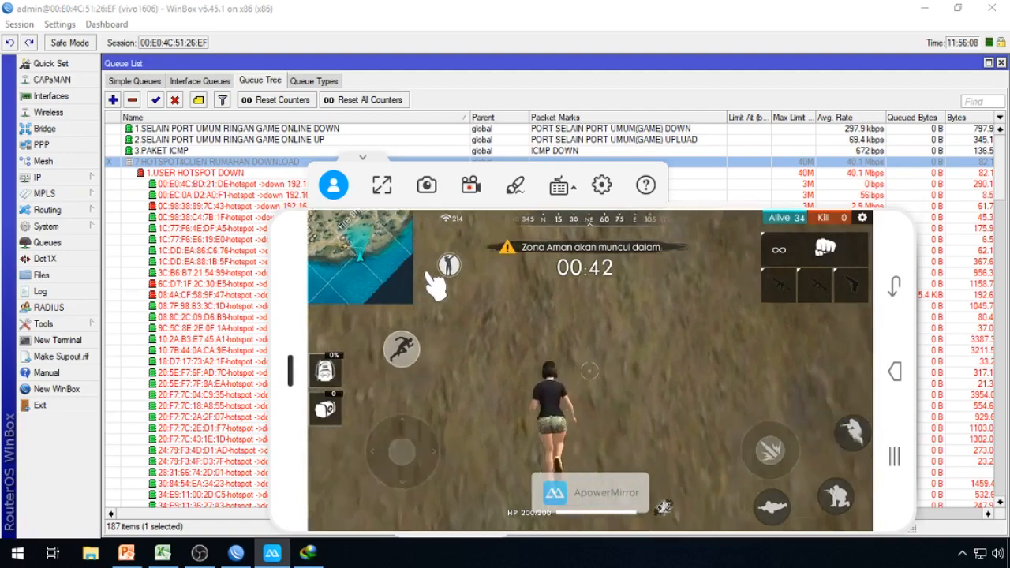
{"action": "right_click", "coordinate": [294, 161]}
{"action": "left_click", "coordinate": [319, 345]}
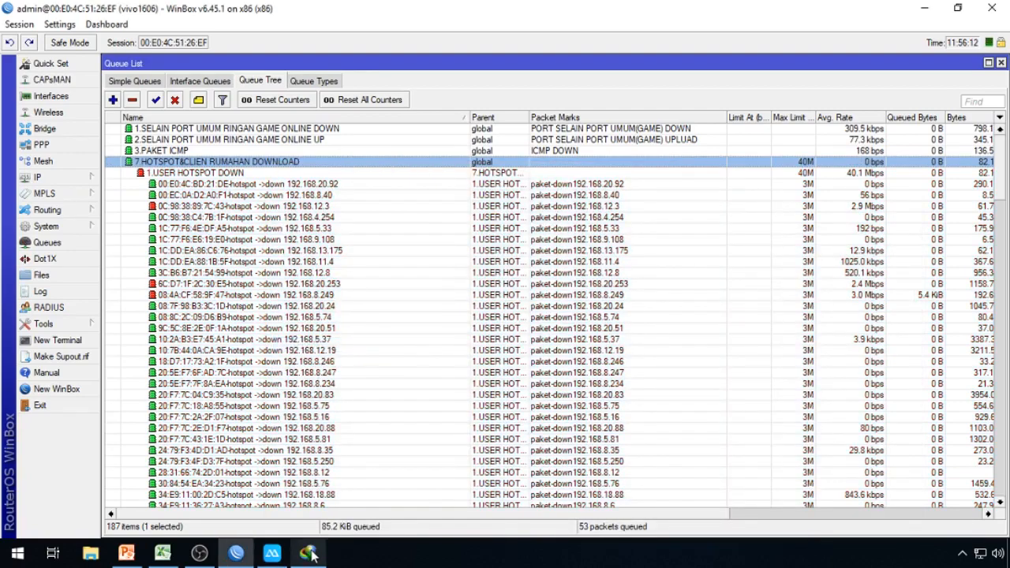
Step: Switch between Internet Download Manager, the WinBox queue tree and the mirrored game
{"action": "left_click", "coordinate": [309, 554]}
{"action": "left_click", "coordinate": [193, 166]}
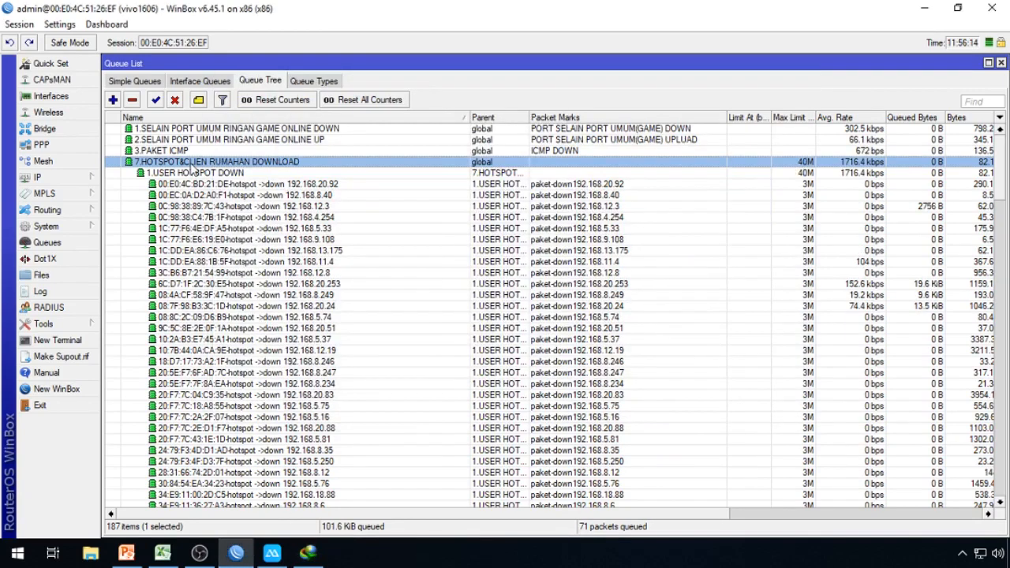
{"action": "left_click", "coordinate": [273, 553]}
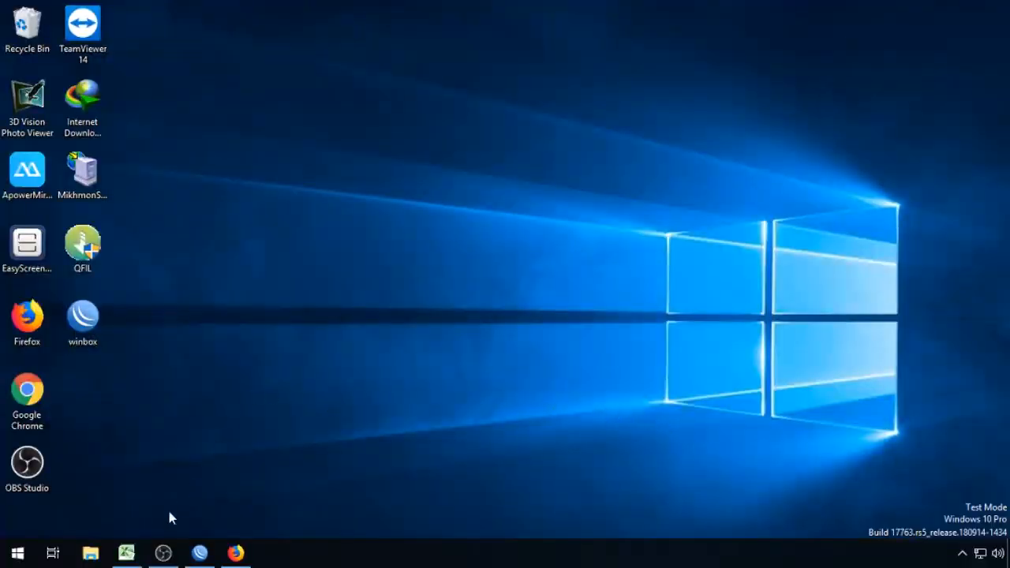
Step: Look over the SCRIP V4 INPUT BASIC sheet in Excel, then minimise the workbook
{"action": "left_click", "coordinate": [126, 553]}
{"action": "scroll", "coordinate": [267, 333], "scroll_direction": "down", "scroll_amount": 6}
{"action": "scroll", "coordinate": [271, 355], "scroll_direction": "up", "scroll_amount": 6}
{"action": "scroll", "coordinate": [271, 356], "scroll_direction": "down", "scroll_amount": 1}
{"action": "scroll", "coordinate": [271, 358], "scroll_direction": "up", "scroll_amount": 1}
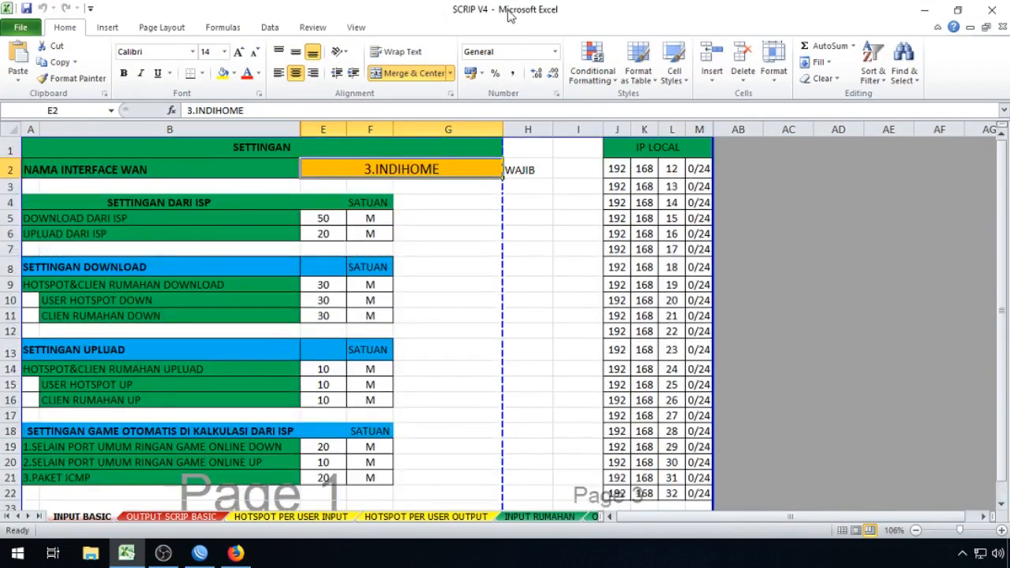
{"action": "left_click", "coordinate": [923, 10]}
Step: Refresh the Windows desktop twice
{"action": "right_click", "coordinate": [395, 143]}
{"action": "left_click", "coordinate": [433, 188]}
{"action": "right_click", "coordinate": [339, 177]}
{"action": "left_click", "coordinate": [384, 220]}
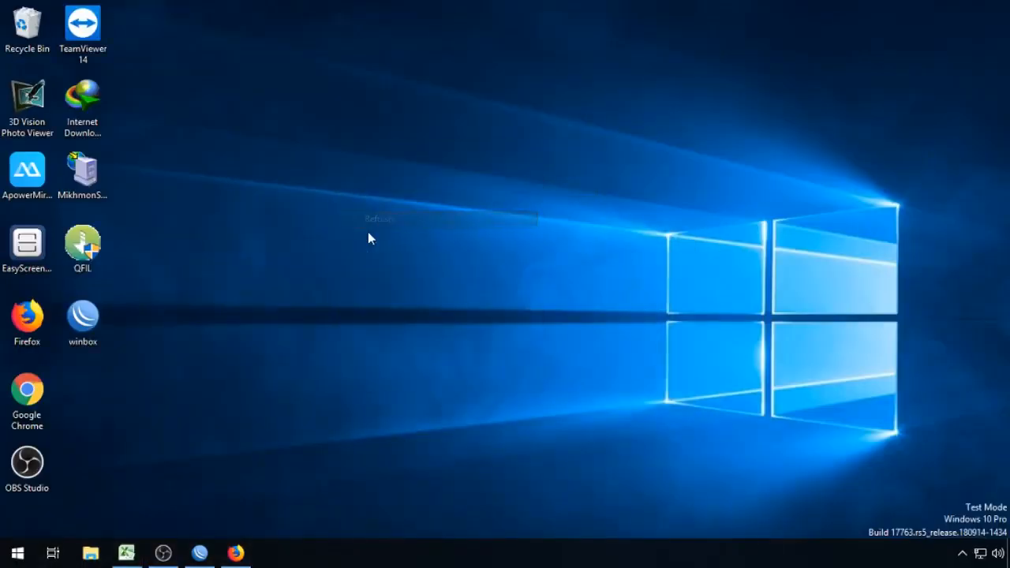
Step: Reload MIKHMON's About page in Firefox and highlight the MIKHMON V3.16 version heading
{"action": "left_click", "coordinate": [236, 554]}
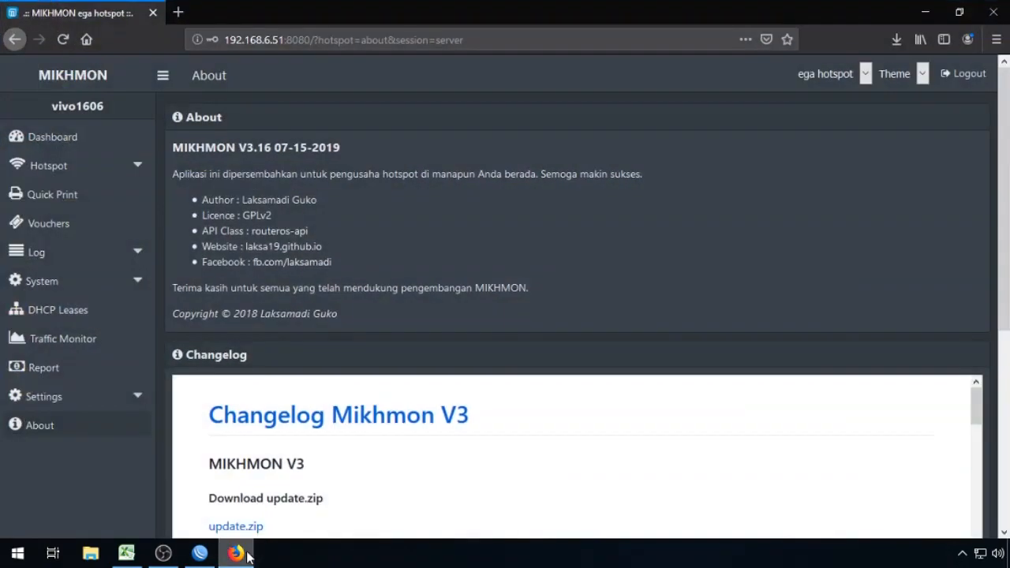
{"action": "left_click", "coordinate": [41, 428]}
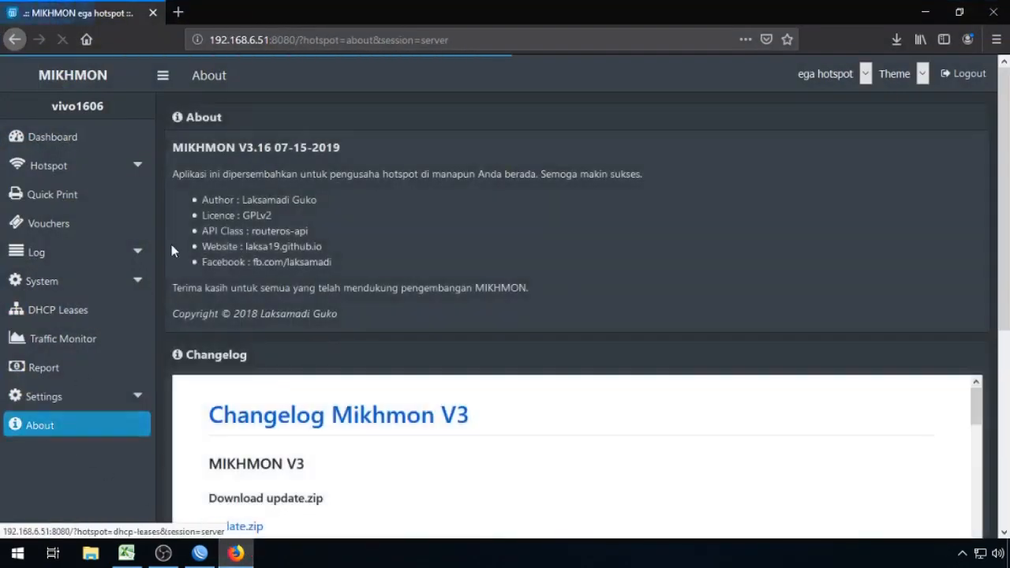
{"action": "left_click_drag", "start_coordinate": [235, 150], "coordinate": [272, 151]}
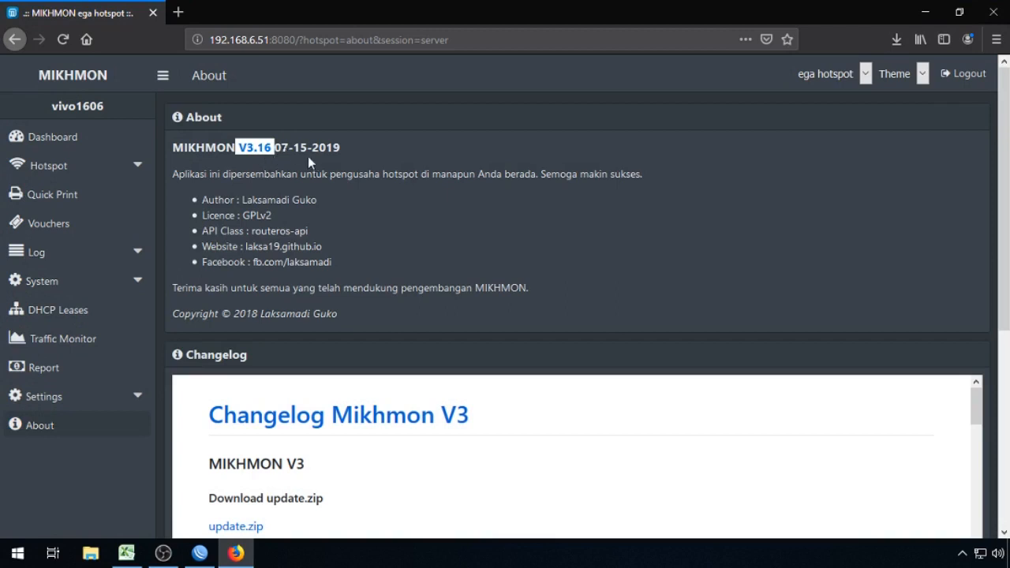
{"action": "left_click_drag", "start_coordinate": [172, 148], "coordinate": [344, 155]}
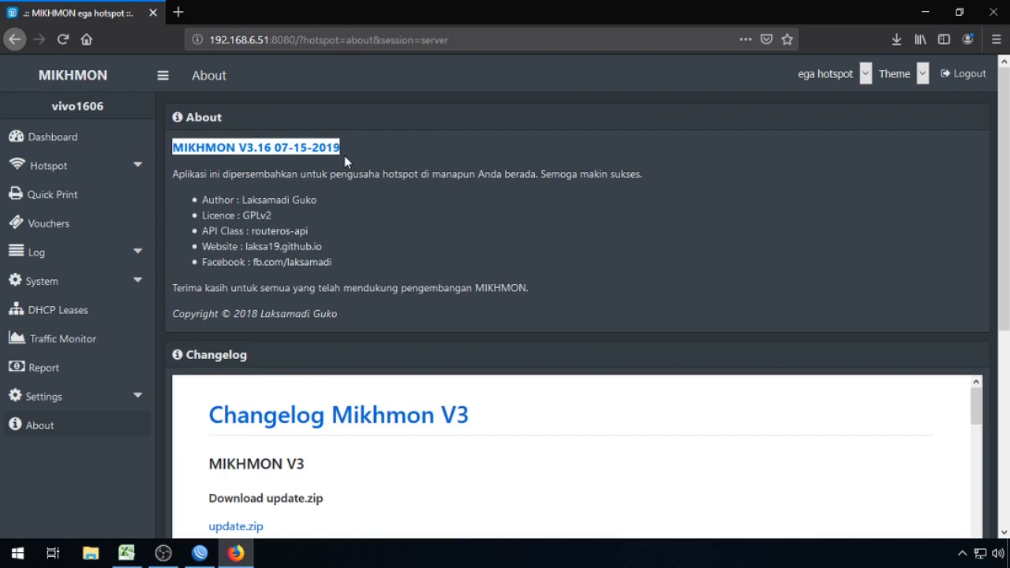
Step: Open the Hotspot User Profile list showing its 7 profiles
{"action": "left_click", "coordinate": [135, 167]}
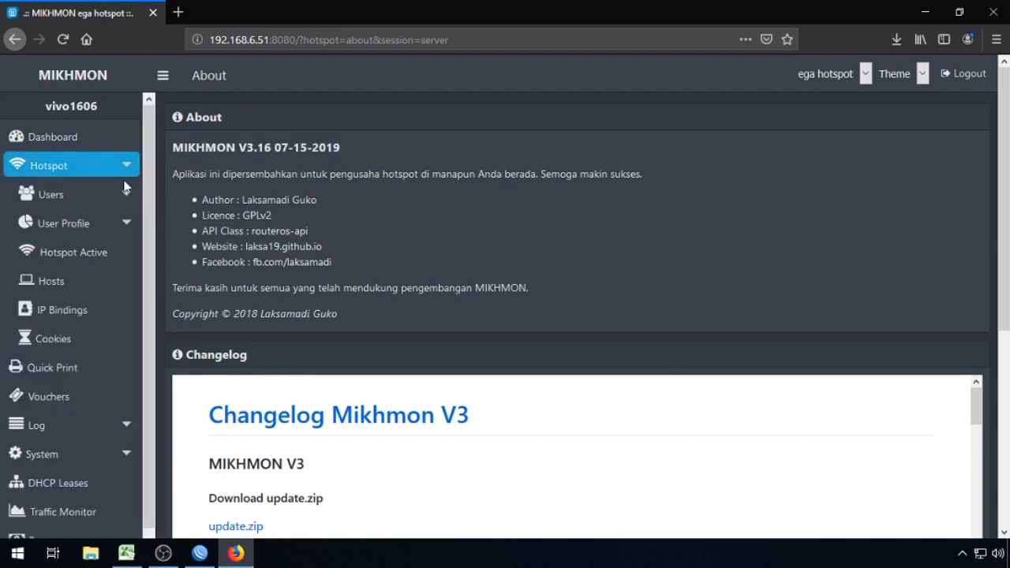
{"action": "left_click", "coordinate": [103, 223]}
{"action": "left_click", "coordinate": [92, 274]}
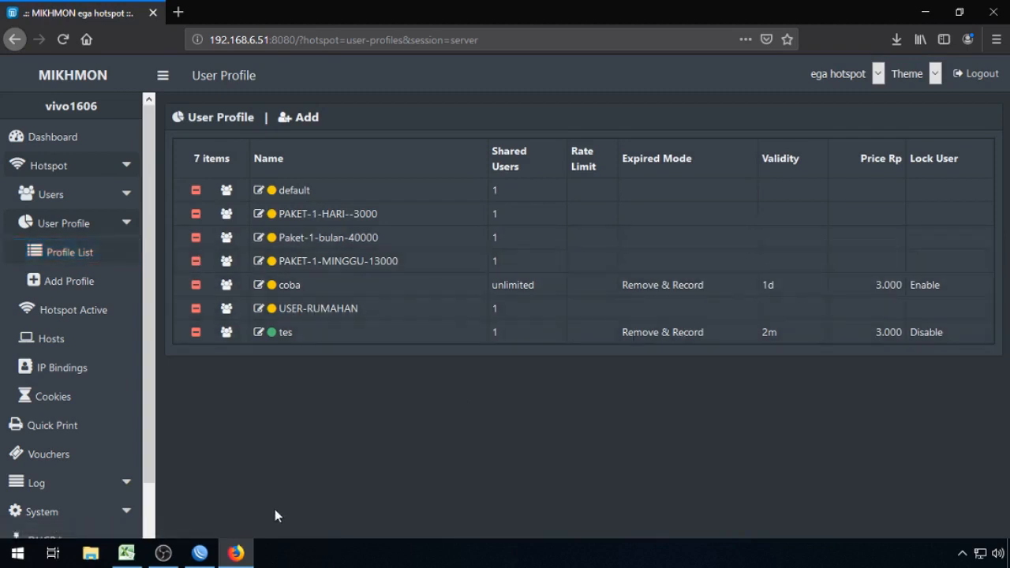
Step: Open WinBox's Hotspot User Profiles list and compare its seven profiles with MIKHMON's
{"action": "left_click", "coordinate": [211, 557]}
{"action": "left_click", "coordinate": [60, 178]}
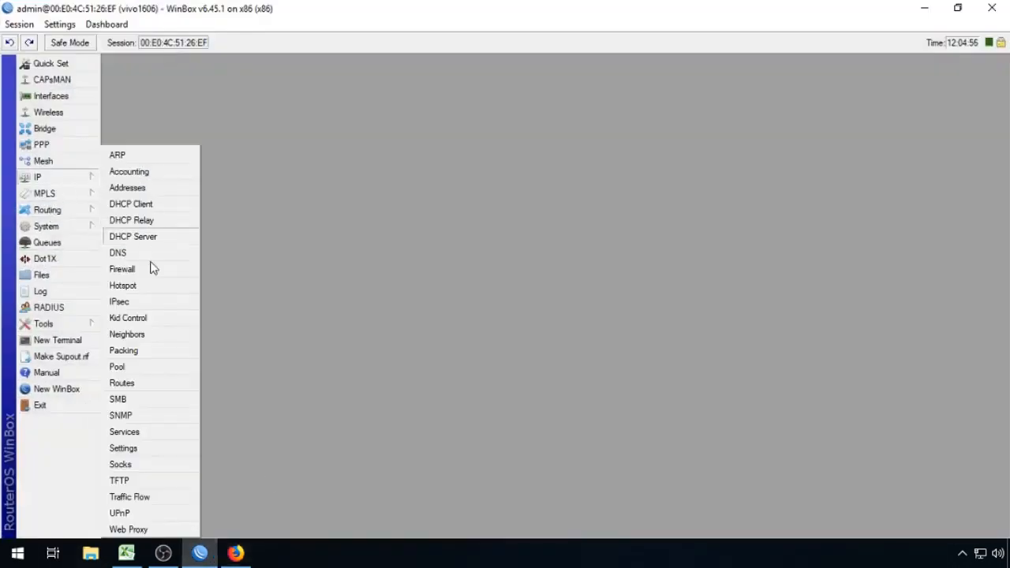
{"action": "left_click", "coordinate": [157, 286]}
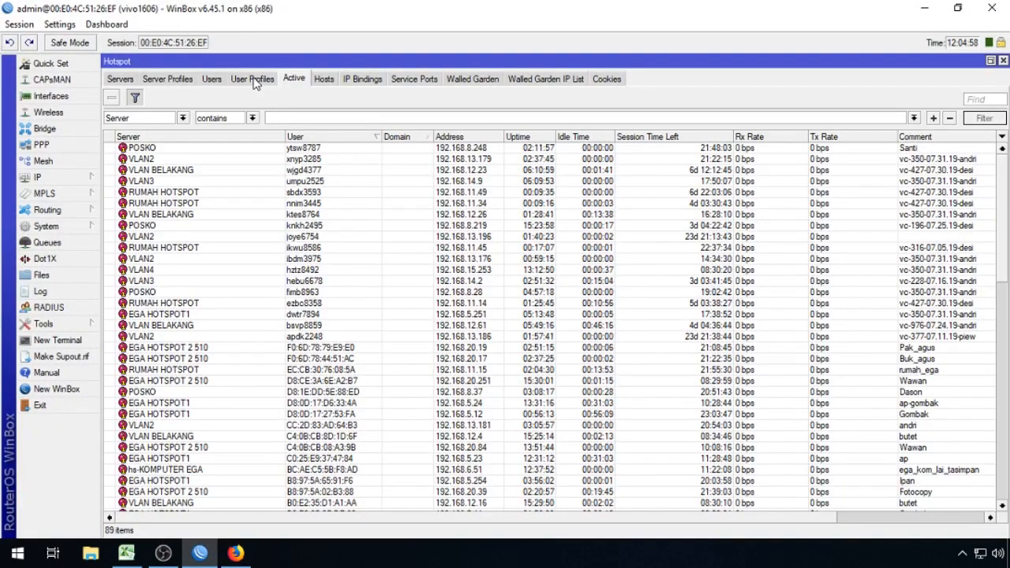
{"action": "left_click", "coordinate": [255, 81]}
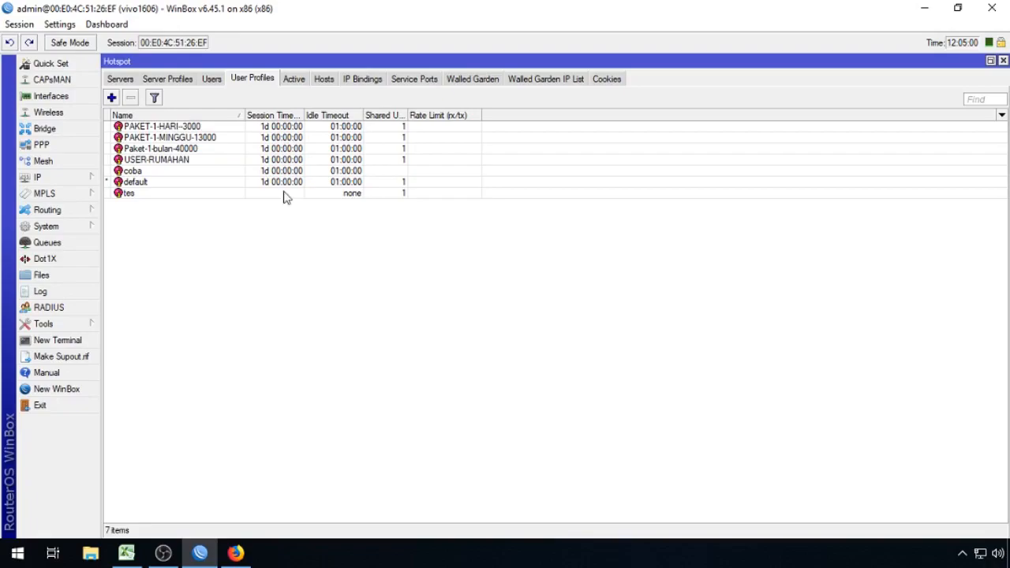
{"action": "left_click", "coordinate": [235, 553]}
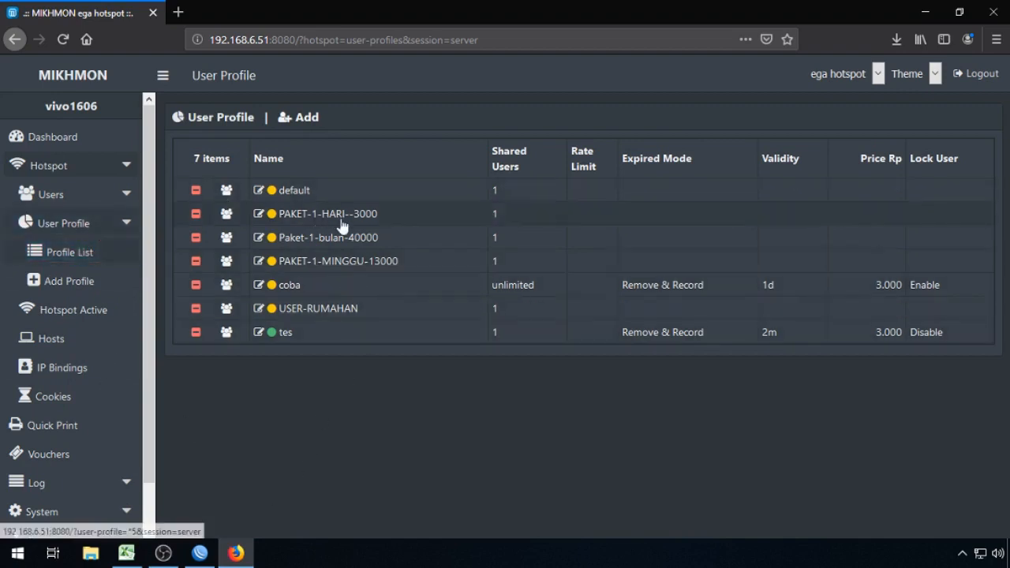
{"action": "left_click", "coordinate": [199, 555]}
{"action": "mouse_move", "coordinate": [89, 186]}
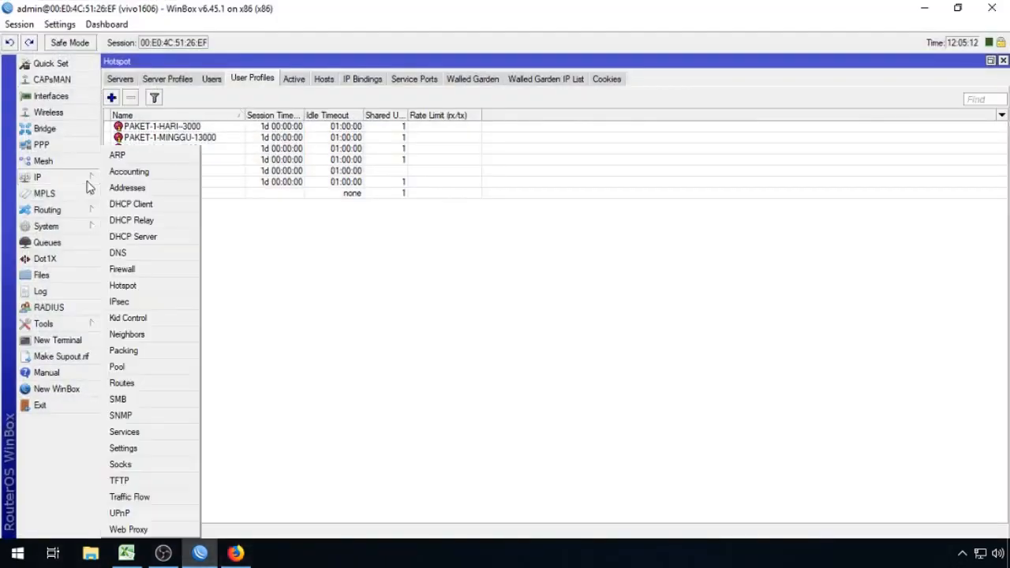
{"action": "left_click", "coordinate": [144, 286]}
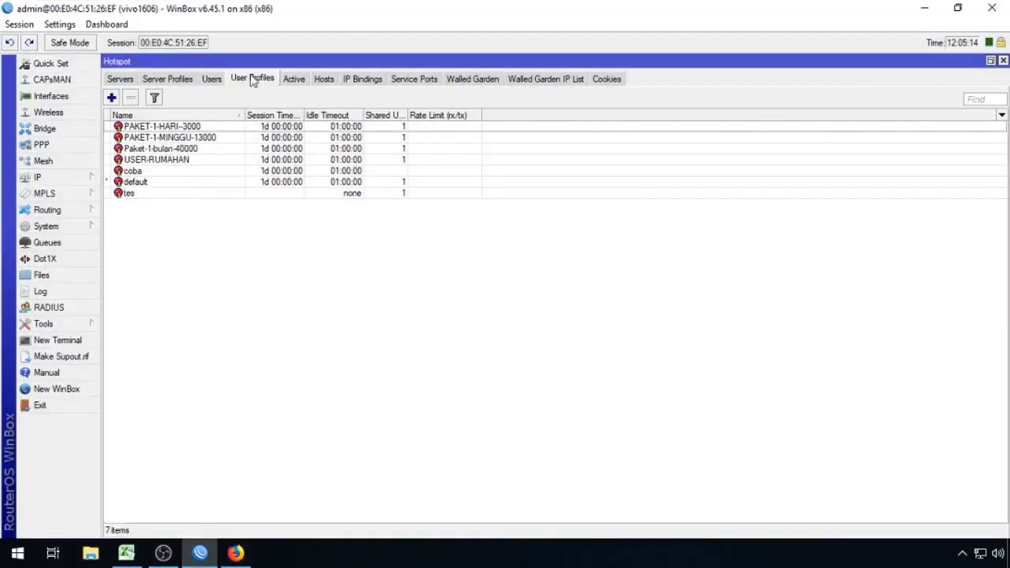
Step: Empty the PAKET-1-HARI-3000 profile's On Login and On Logout scripts and save it
{"action": "double_click", "coordinate": [237, 133]}
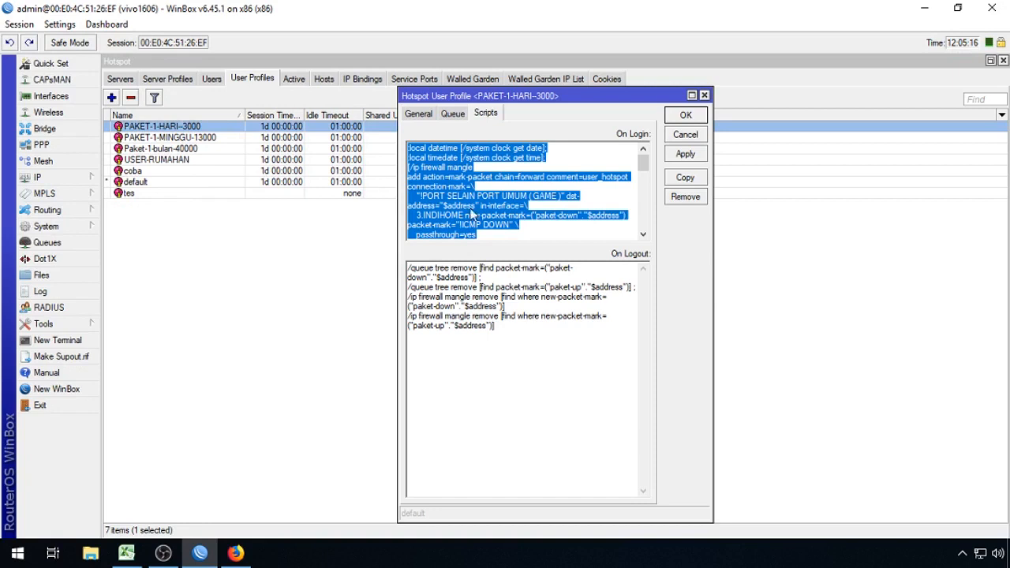
{"action": "key", "text": "Delete"}
{"action": "left_click", "coordinate": [561, 303]}
{"action": "key", "text": "ctrl+a"}
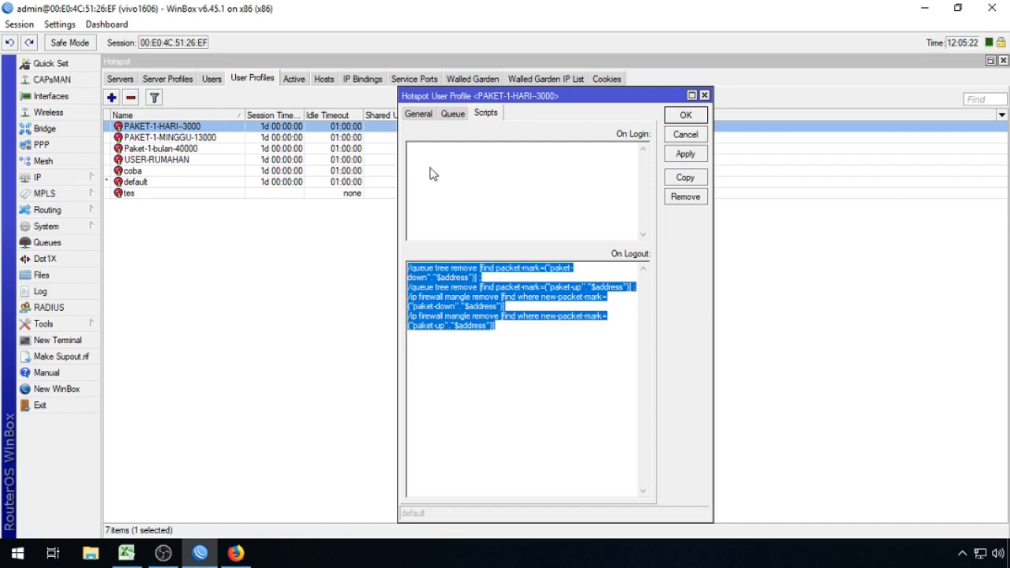
{"action": "key", "text": "Delete"}
{"action": "left_click", "coordinate": [679, 118]}
Step: Empty the PAKET-1-MINGGU-13000 profile's On Login and On Logout scripts and save it
{"action": "double_click", "coordinate": [652, 136]}
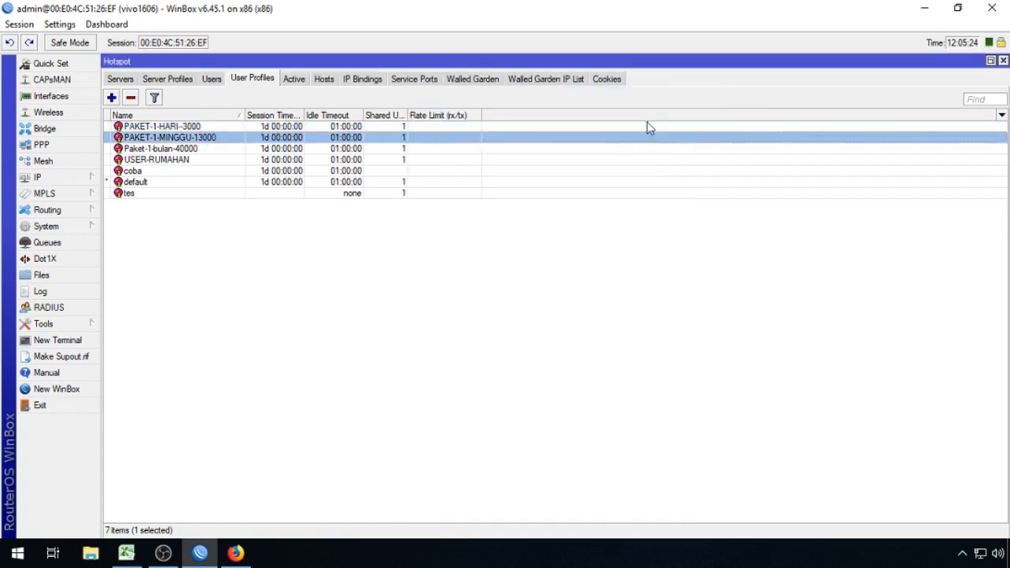
{"action": "key", "text": "Delete"}
{"action": "left_click", "coordinate": [590, 269]}
{"action": "key", "text": "ctrl+a"}
{"action": "key", "text": "Delete"}
{"action": "left_click", "coordinate": [680, 115]}
Step: Empty the Paket-1-bulan-40000 profile's On Login and On Logout scripts and save it
{"action": "double_click", "coordinate": [561, 150]}
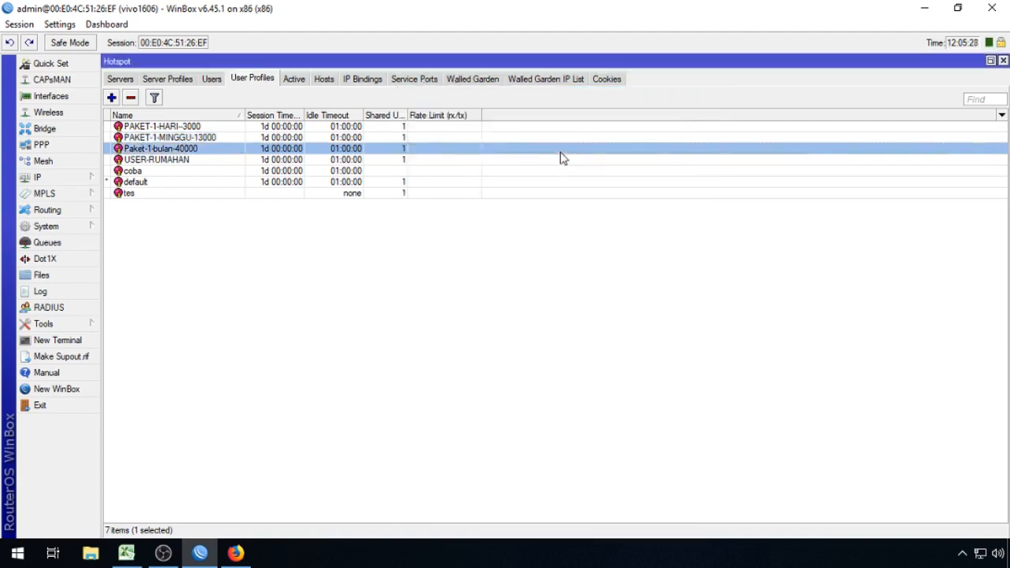
{"action": "key", "text": "Delete"}
{"action": "left_click", "coordinate": [562, 341]}
{"action": "key", "text": "ctrl+a"}
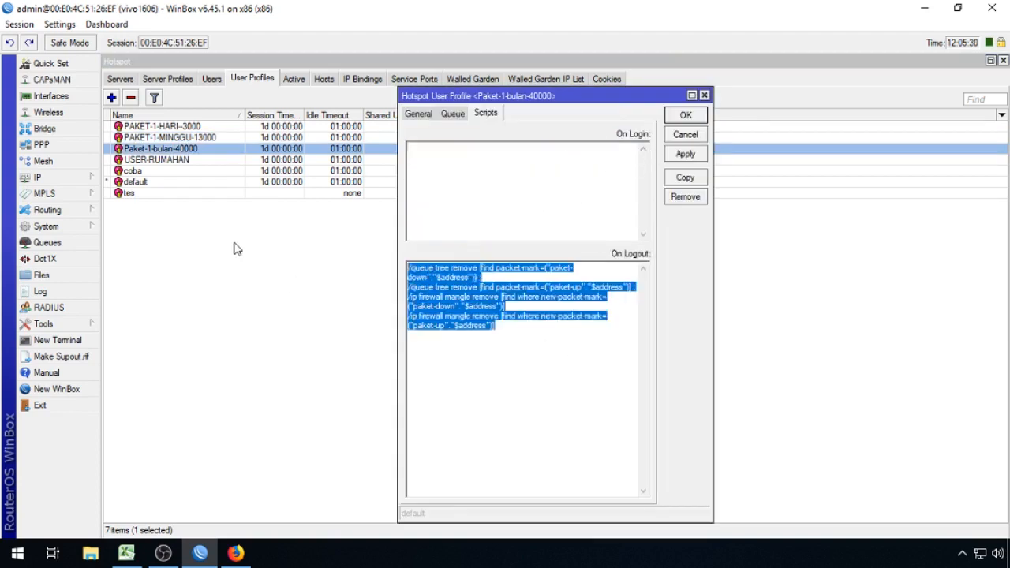
{"action": "key", "text": "Delete"}
{"action": "left_click", "coordinate": [697, 118]}
Step: Empty the USER-RUMAHAN profile's On Login and On Logout scripts and save it
{"action": "key", "text": "Down"}
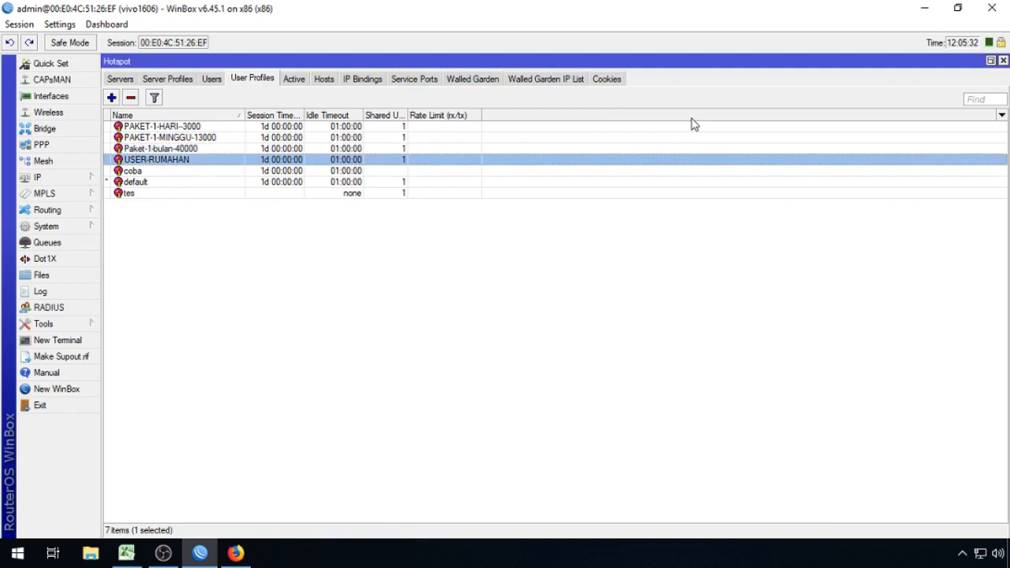
{"action": "double_click", "coordinate": [666, 160]}
{"action": "key", "text": "Delete"}
{"action": "left_click", "coordinate": [561, 353]}
{"action": "key", "text": "ctrl+a"}
{"action": "key", "text": "Delete"}
{"action": "left_click", "coordinate": [668, 120]}
Step: Empty the coba profile's On Login and On Logout scripts and save it
{"action": "double_click", "coordinate": [274, 172]}
{"action": "key", "text": "Delete"}
{"action": "key", "text": "Tab"}
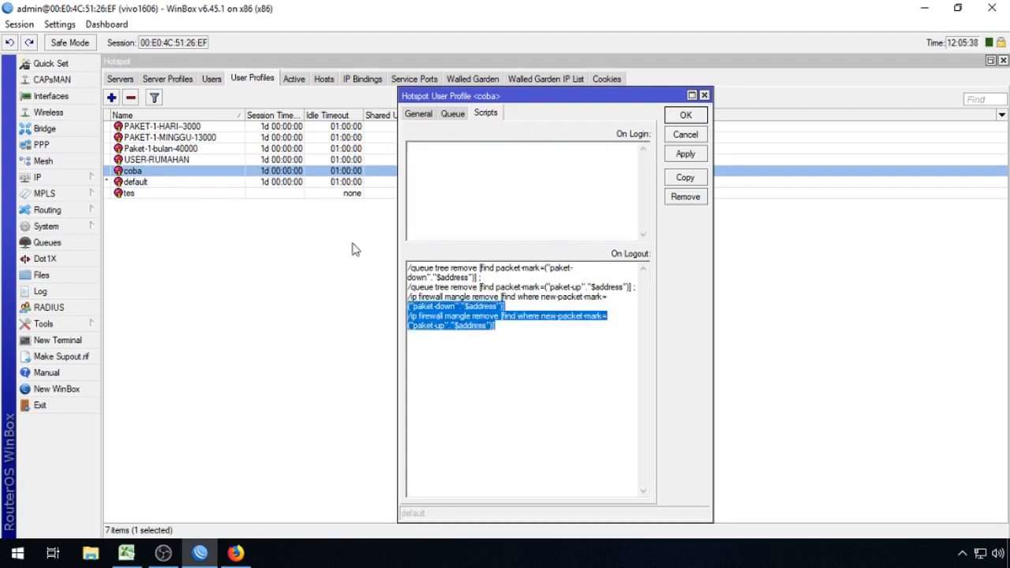
{"action": "key", "text": "Delete"}
{"action": "left_click", "coordinate": [673, 116]}
Step: Delete the tes profile's long On Login script section by section
{"action": "double_click", "coordinate": [320, 194]}
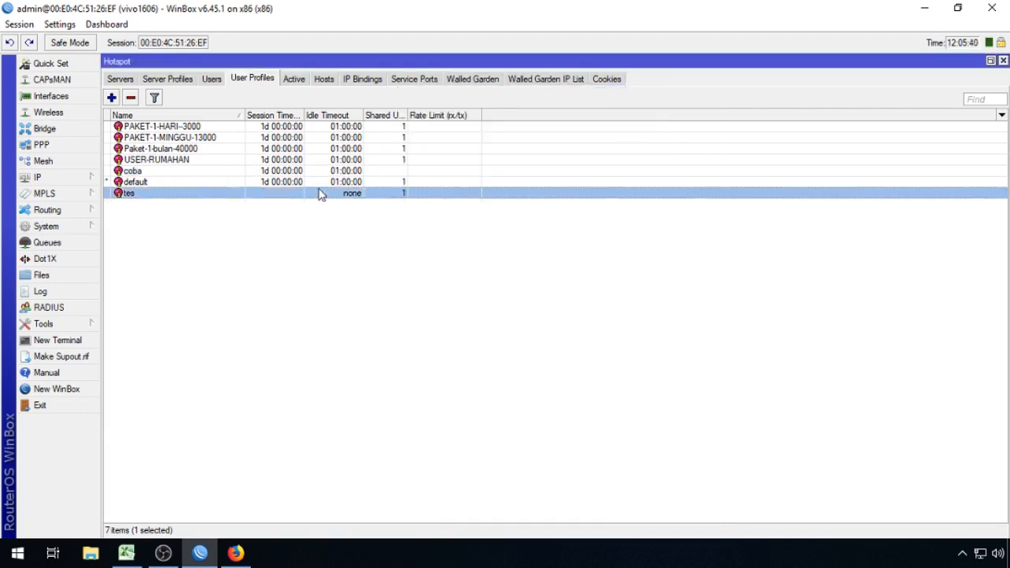
{"action": "left_click", "coordinate": [564, 343]}
{"action": "left_click_drag", "start_coordinate": [612, 236], "coordinate": [80, 10]}
{"action": "key", "text": "Delete"}
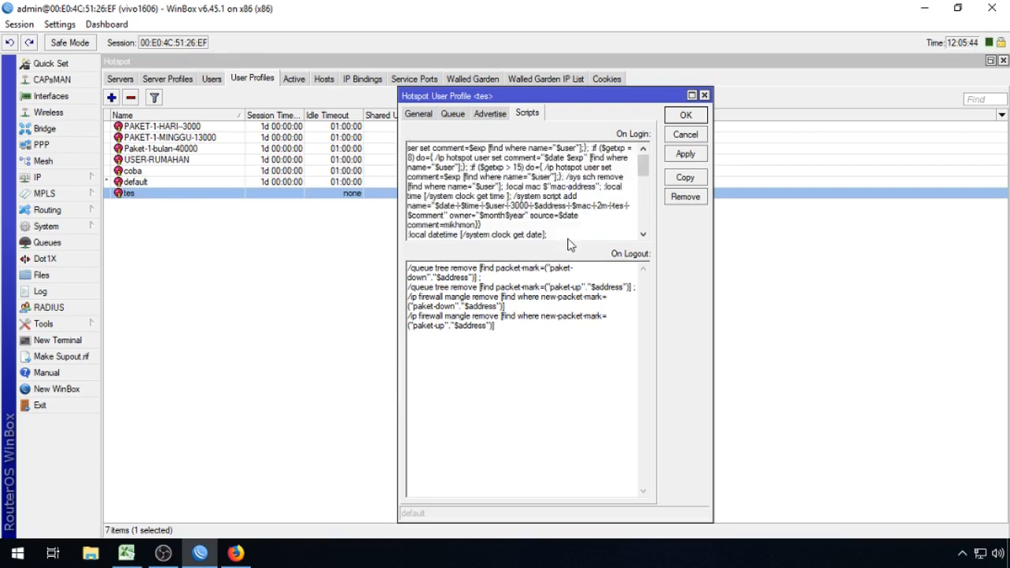
{"action": "left_click_drag", "start_coordinate": [554, 232], "coordinate": [207, 62]}
{"action": "key", "text": "Delete"}
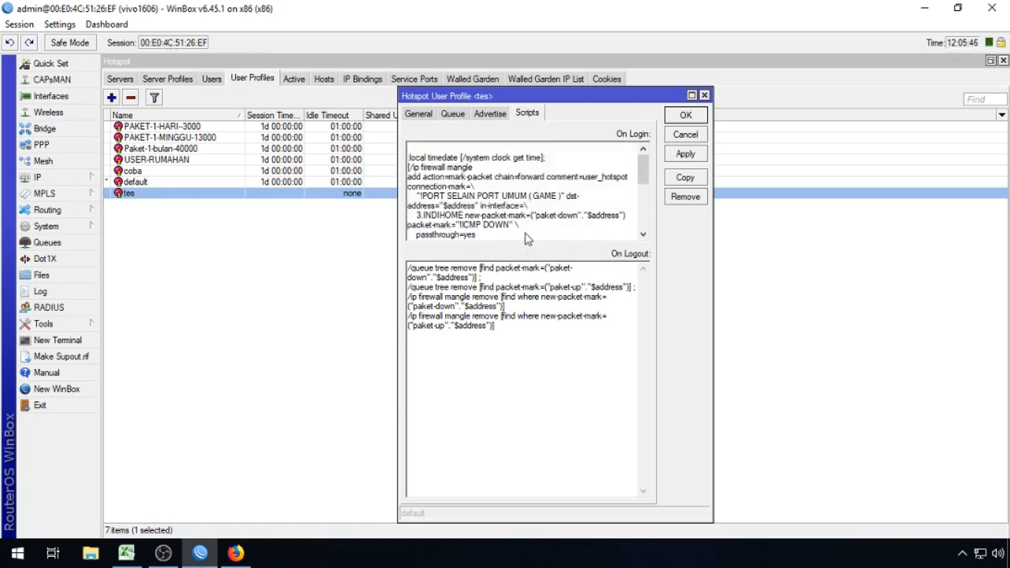
{"action": "left_click_drag", "start_coordinate": [526, 237], "coordinate": [297, 105]}
{"action": "key", "text": "Delete"}
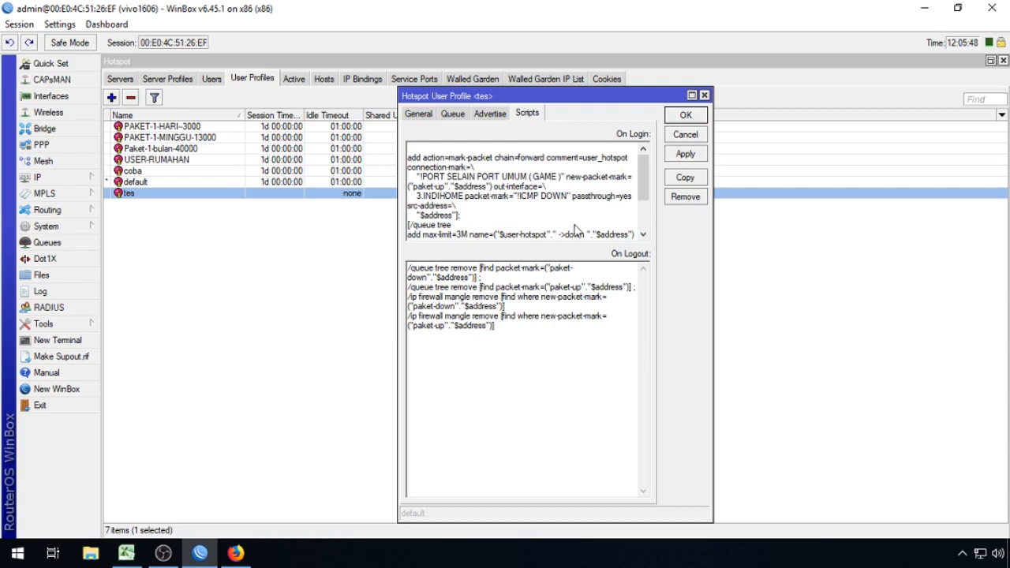
{"action": "left_click_drag", "start_coordinate": [636, 235], "coordinate": [285, 67]}
{"action": "key", "text": "Delete"}
{"action": "left_click_drag", "start_coordinate": [595, 212], "coordinate": [223, 68]}
{"action": "key", "text": "Delete"}
Step: Delete the tes profile's On Logout script, confirm, and reopen PAKET-1-HARI-3000
{"action": "left_click_drag", "start_coordinate": [496, 327], "coordinate": [261, 171]}
{"action": "key", "text": "Delete"}
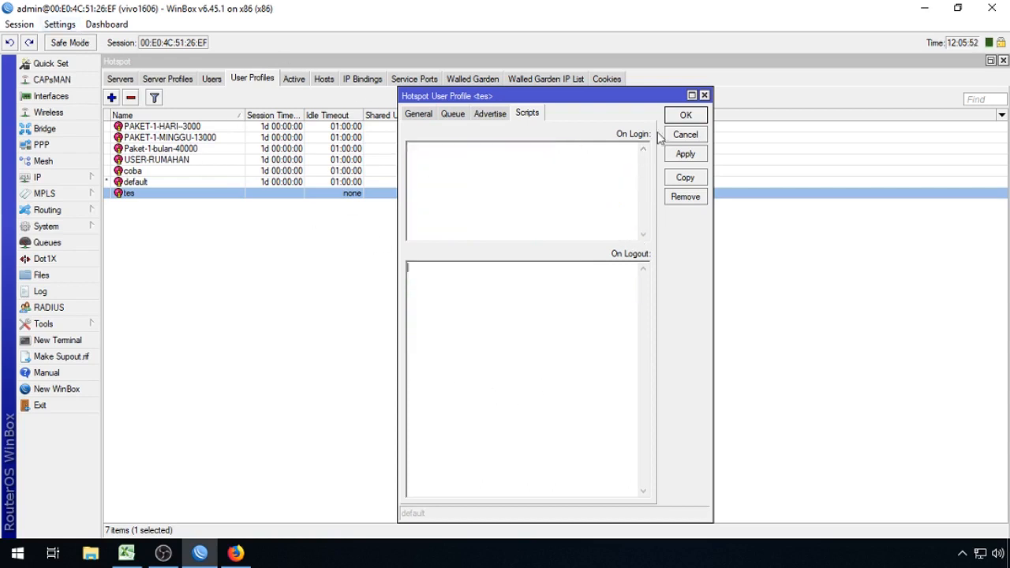
{"action": "left_click", "coordinate": [677, 114]}
{"action": "double_click", "coordinate": [235, 128]}
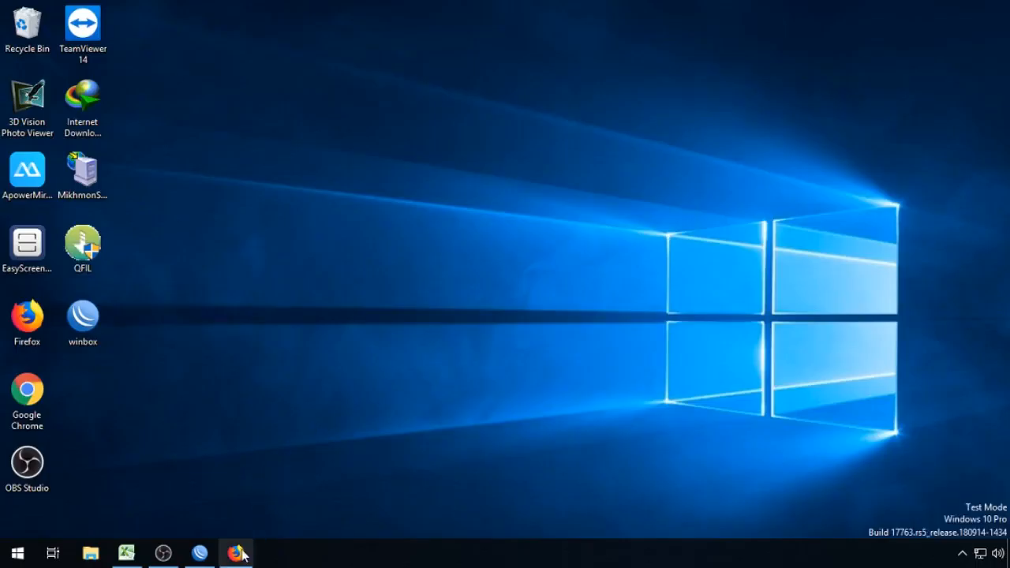
Step: Open PAKET-1-HARI--3000 for editing from MIKHMON's Hotspot User Profile list
{"action": "left_click", "coordinate": [236, 552]}
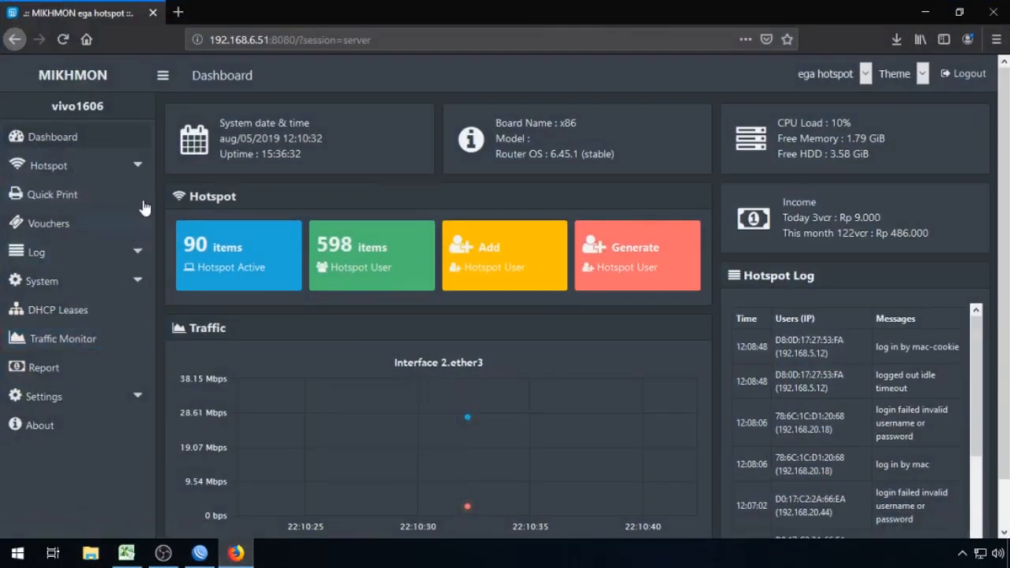
{"action": "left_click", "coordinate": [112, 168]}
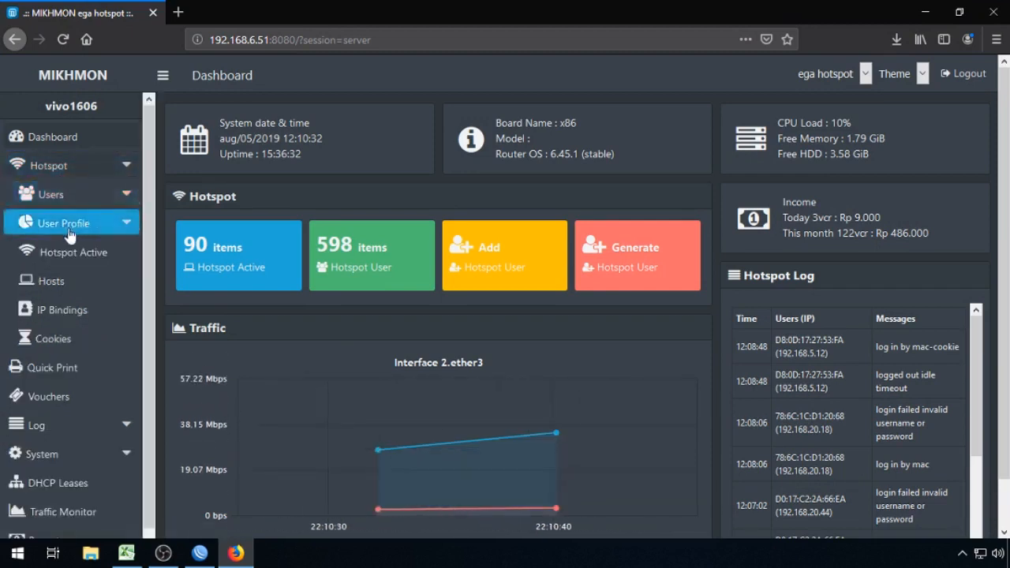
{"action": "left_click", "coordinate": [86, 225]}
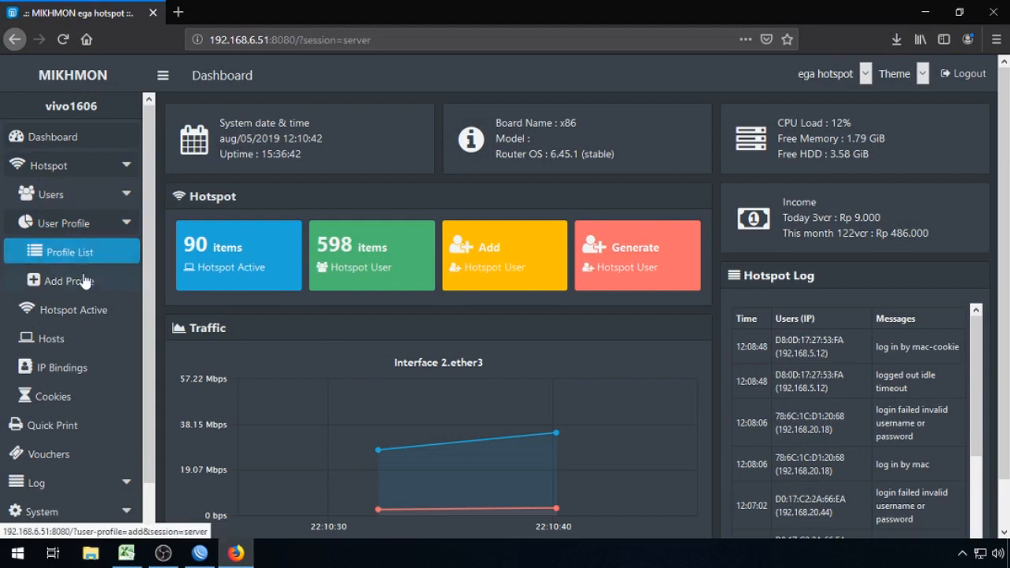
{"action": "left_click", "coordinate": [82, 263]}
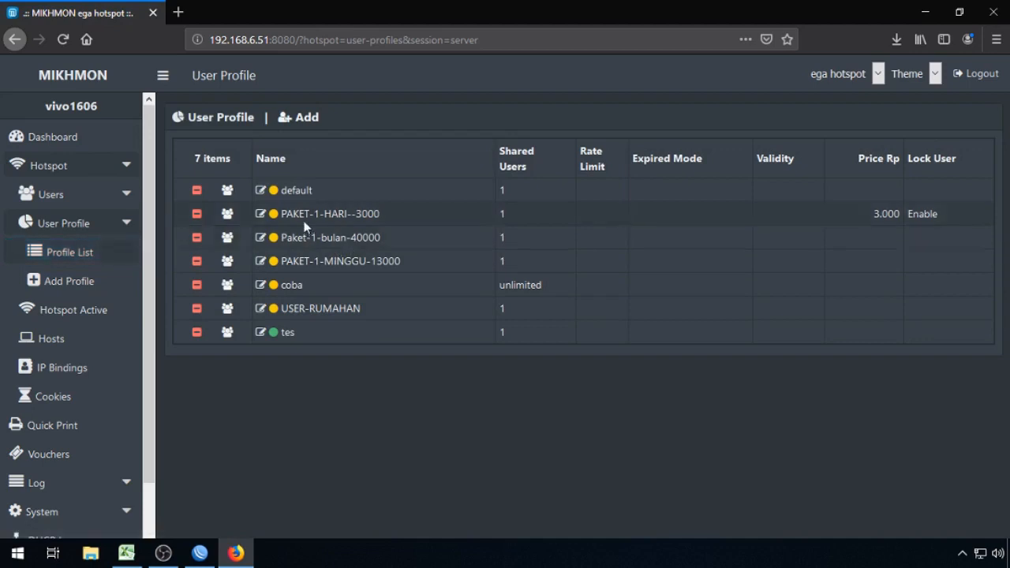
{"action": "left_click", "coordinate": [261, 216]}
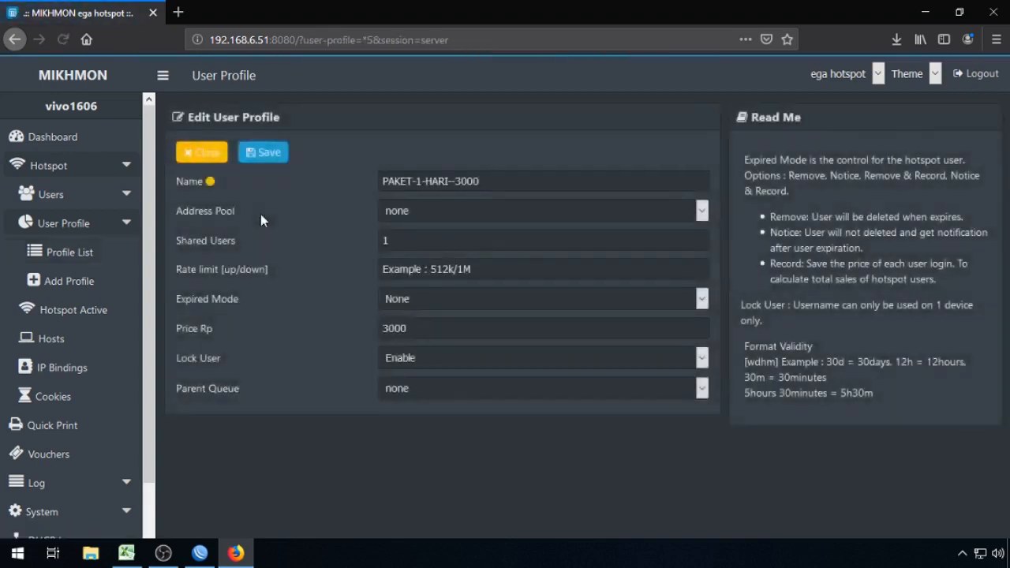
Step: Set Remove & Record expiry, 1d validity and Lock User Enable, then save
{"action": "left_click", "coordinate": [437, 299]}
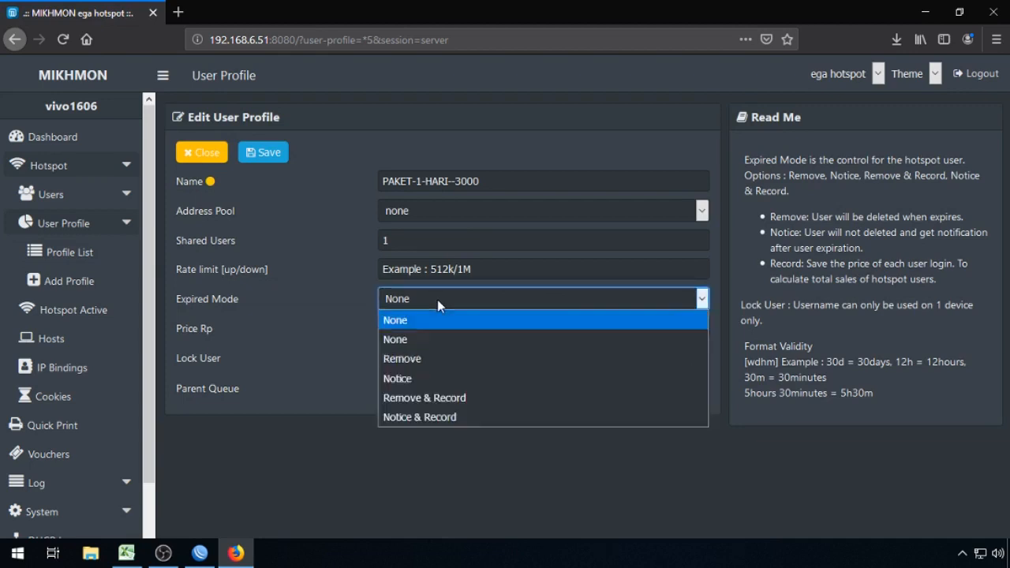
{"action": "left_click", "coordinate": [458, 396]}
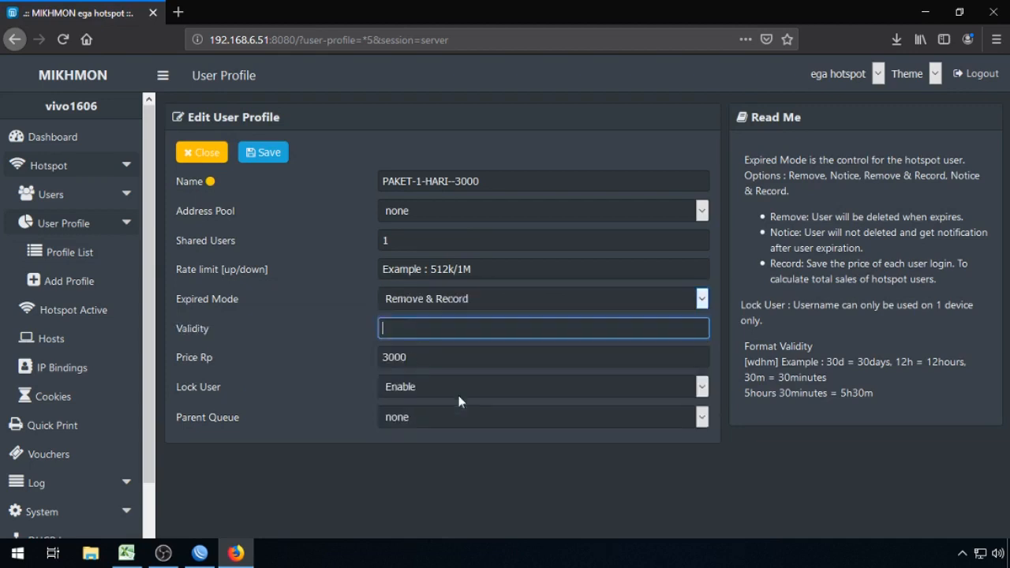
{"action": "left_click", "coordinate": [433, 277]}
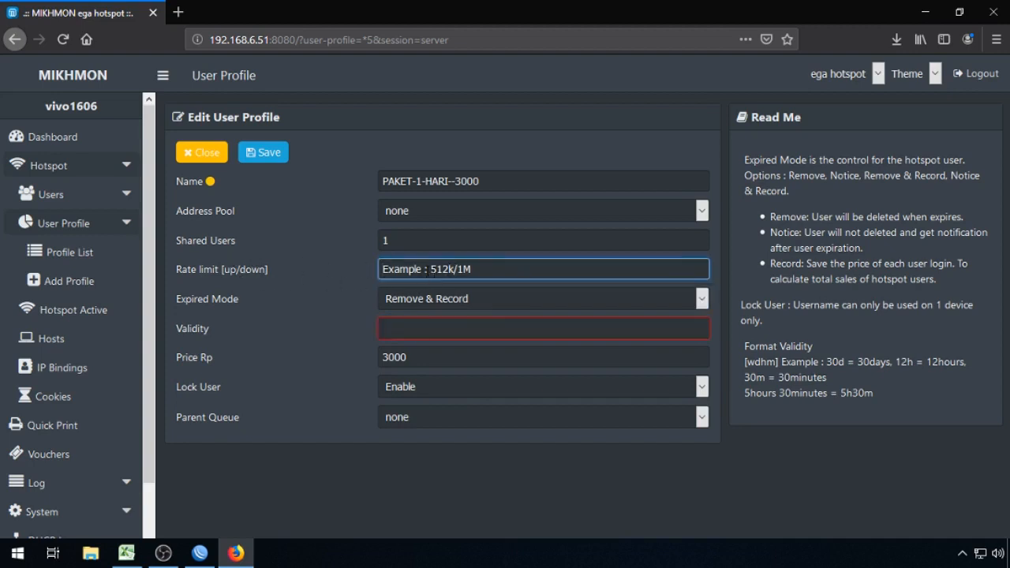
{"action": "left_click", "coordinate": [444, 331]}
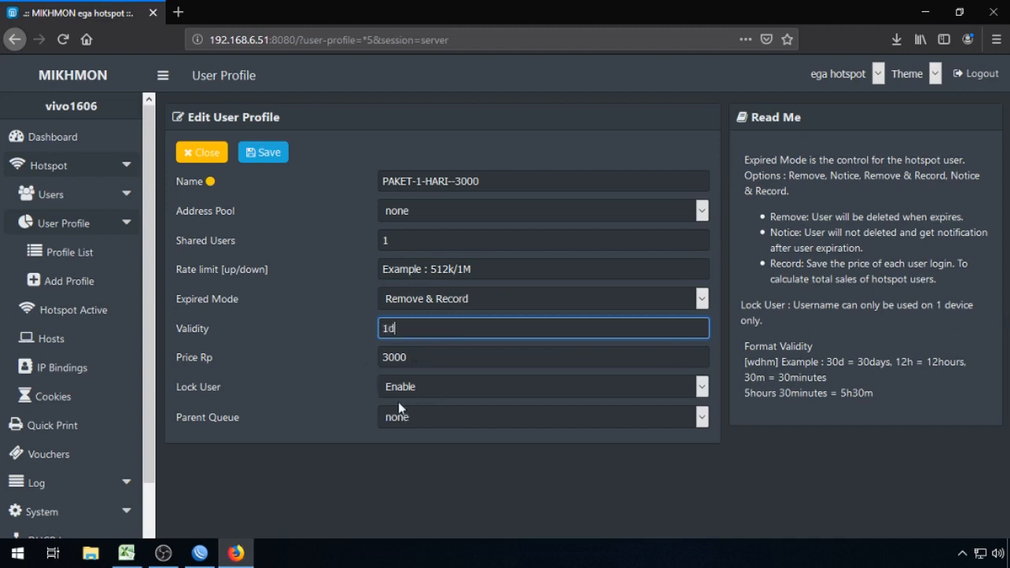
{"action": "left_click", "coordinate": [481, 389]}
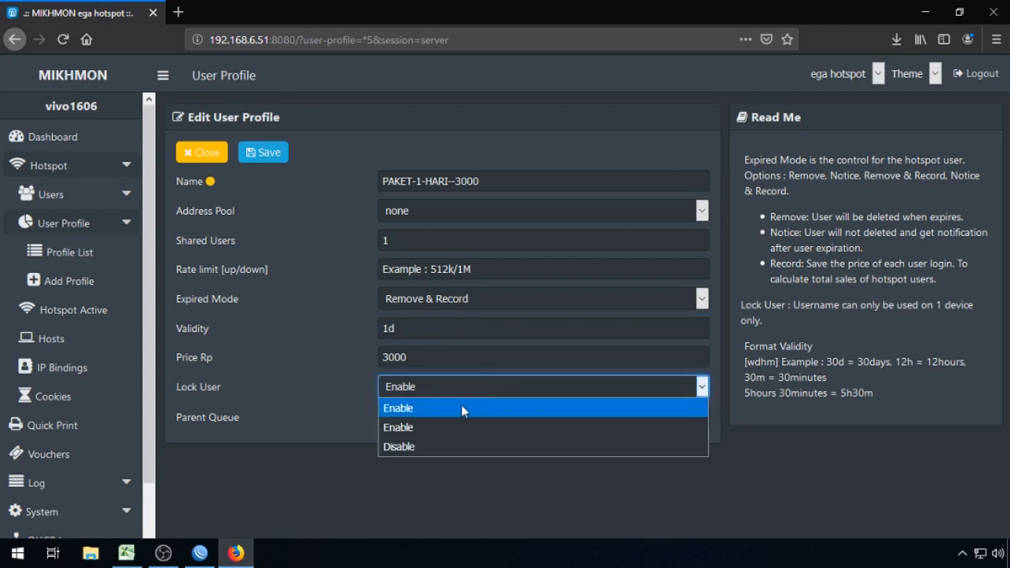
{"action": "left_click", "coordinate": [461, 406]}
{"action": "left_click", "coordinate": [268, 152]}
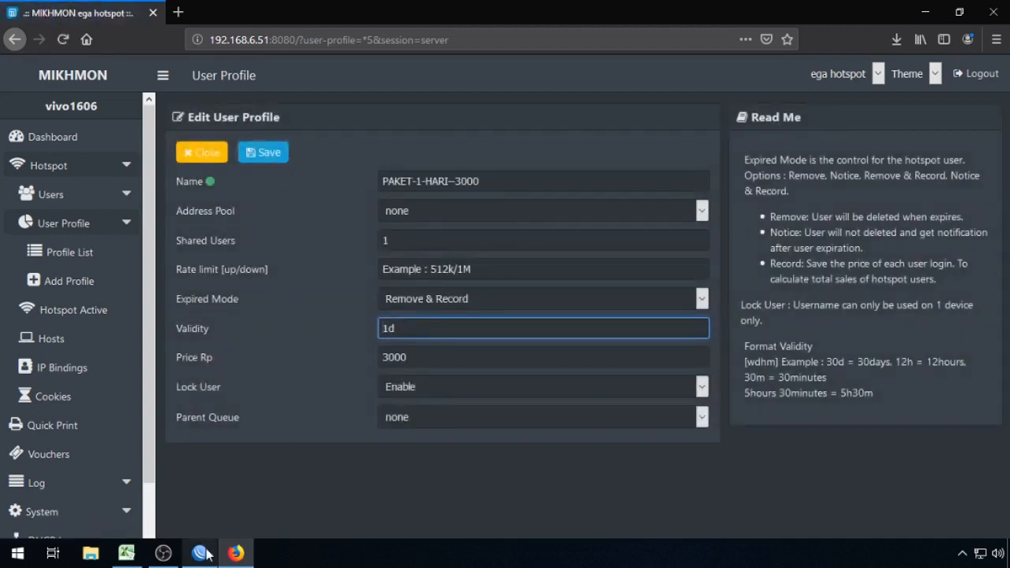
{"action": "mouse_move", "coordinate": [204, 554]}
{"action": "left_click", "coordinate": [204, 555]}
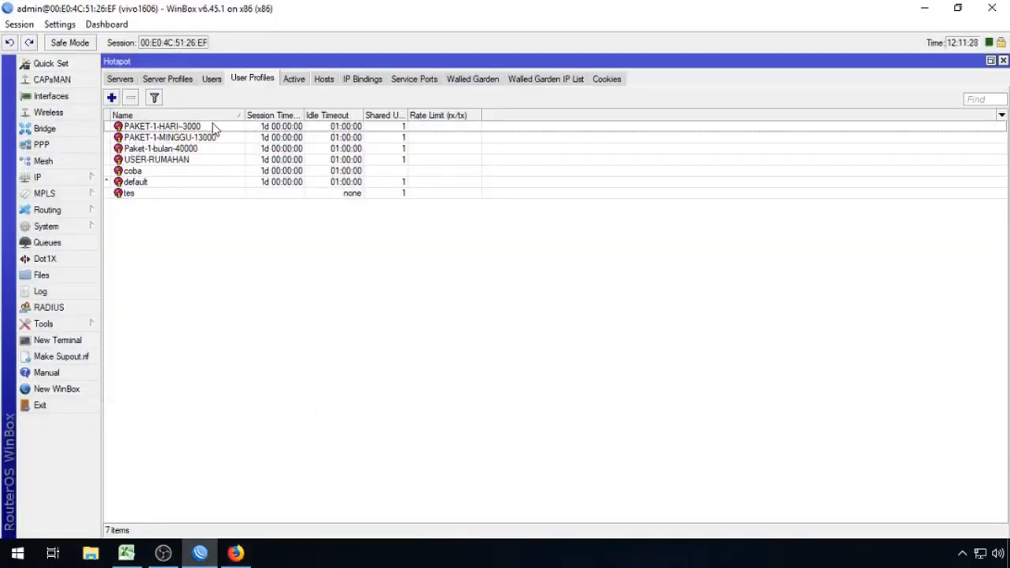
{"action": "double_click", "coordinate": [205, 129]}
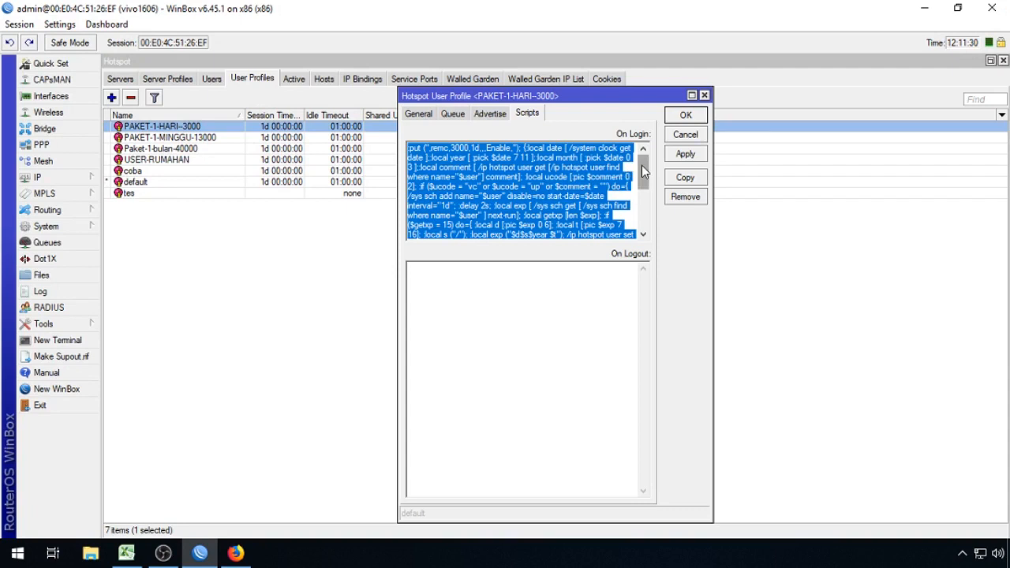
{"action": "left_click_drag", "start_coordinate": [642, 167], "coordinate": [631, 229]}
{"action": "left_click", "coordinate": [514, 230]}
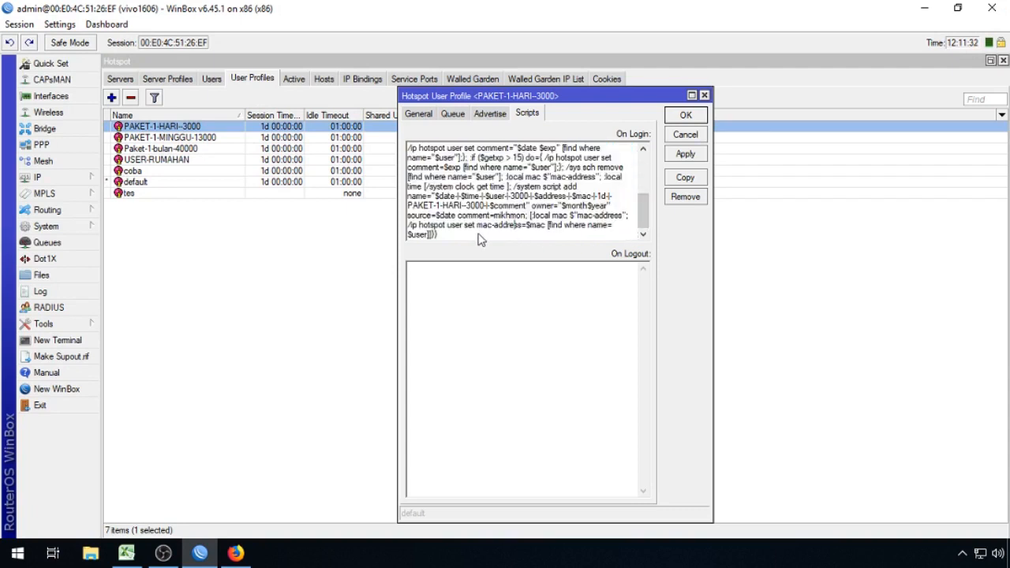
{"action": "left_click", "coordinate": [699, 116]}
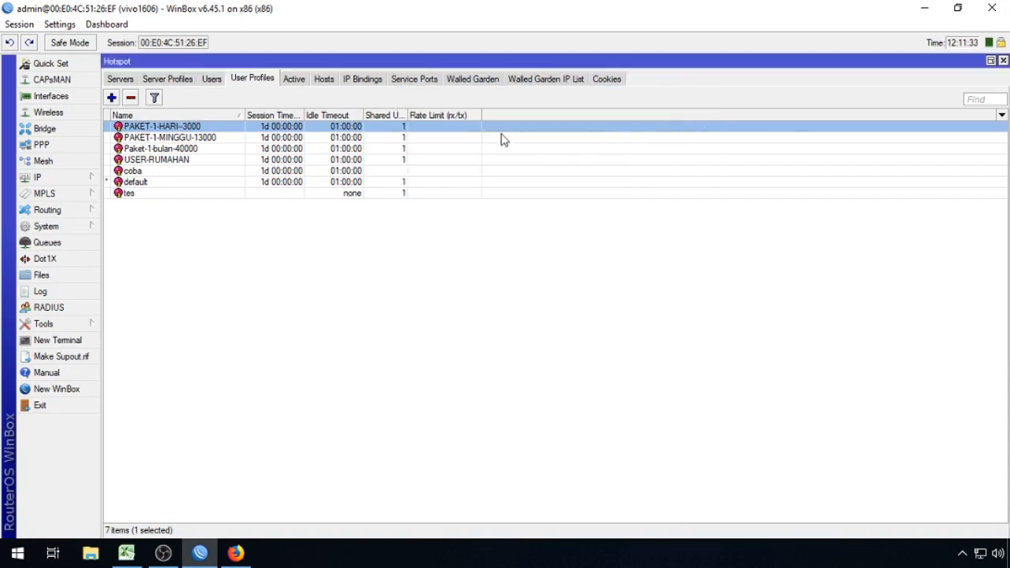
{"action": "left_click", "coordinate": [215, 138]}
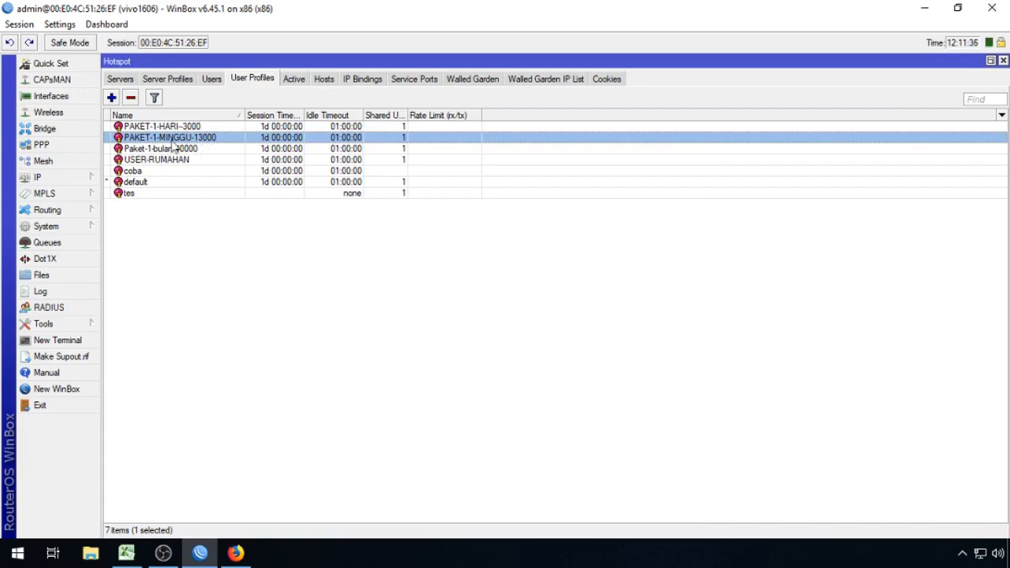
{"action": "left_click", "coordinate": [235, 553]}
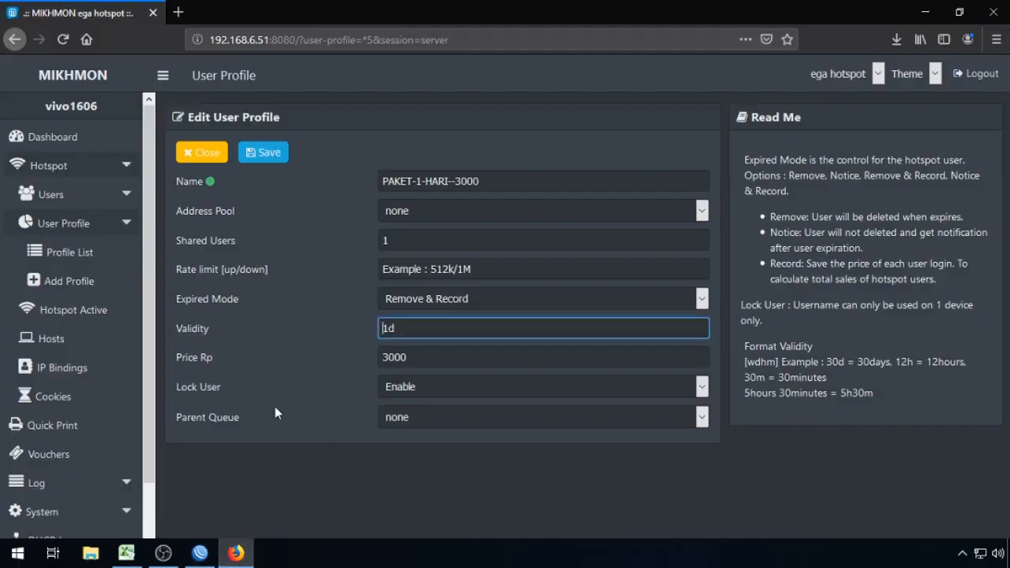
Step: Edit PAKET-1-MINGGU-13000 to Remove & Record expiry, 7d validity, Lock User Enable, and save
{"action": "left_click", "coordinate": [86, 263]}
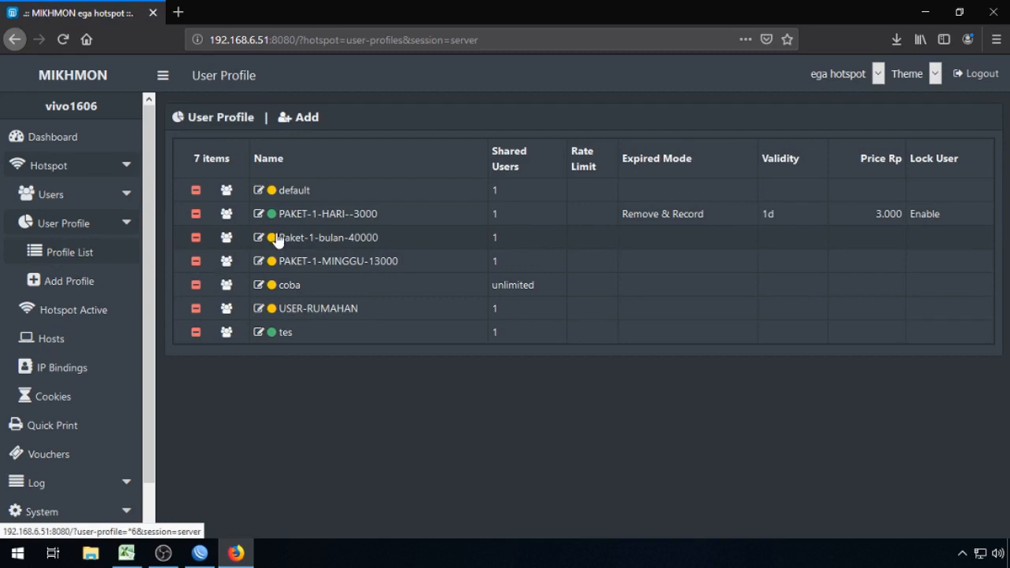
{"action": "left_click", "coordinate": [260, 261]}
{"action": "left_click", "coordinate": [451, 269]}
{"action": "left_click", "coordinate": [434, 300]}
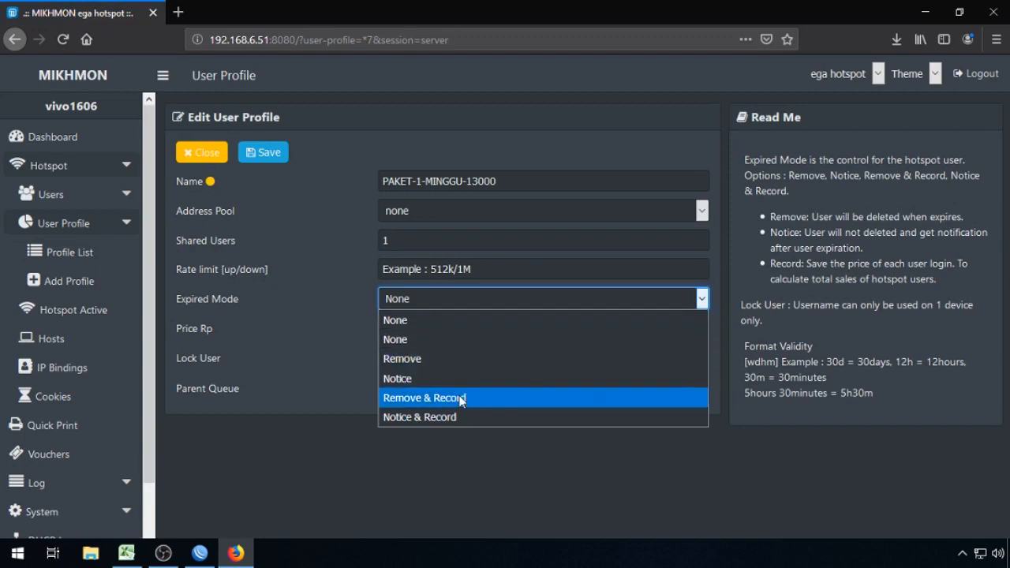
{"action": "left_click", "coordinate": [462, 400]}
{"action": "left_click", "coordinate": [445, 335]}
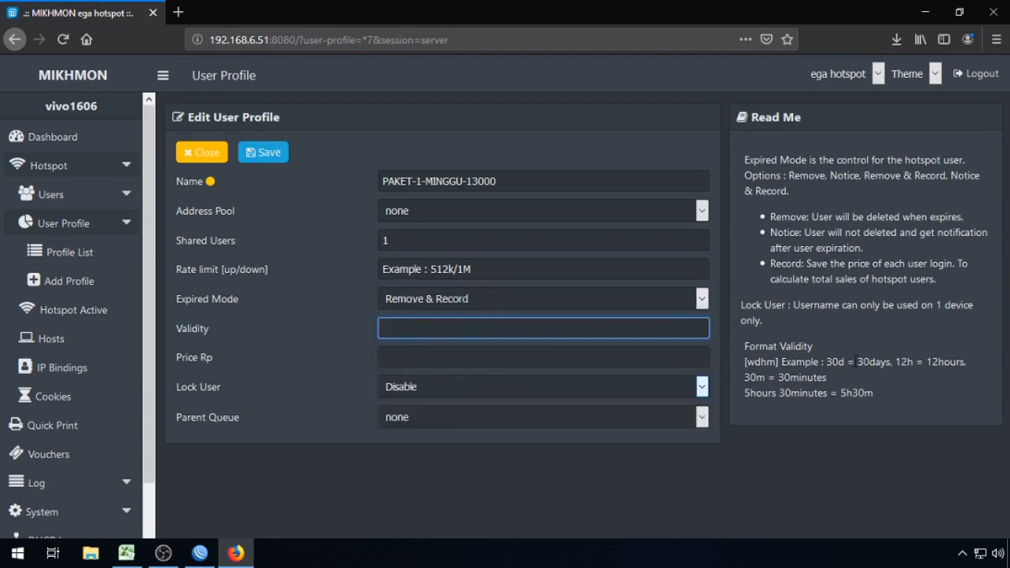
{"action": "left_click", "coordinate": [470, 386]}
{"action": "left_click", "coordinate": [420, 425]}
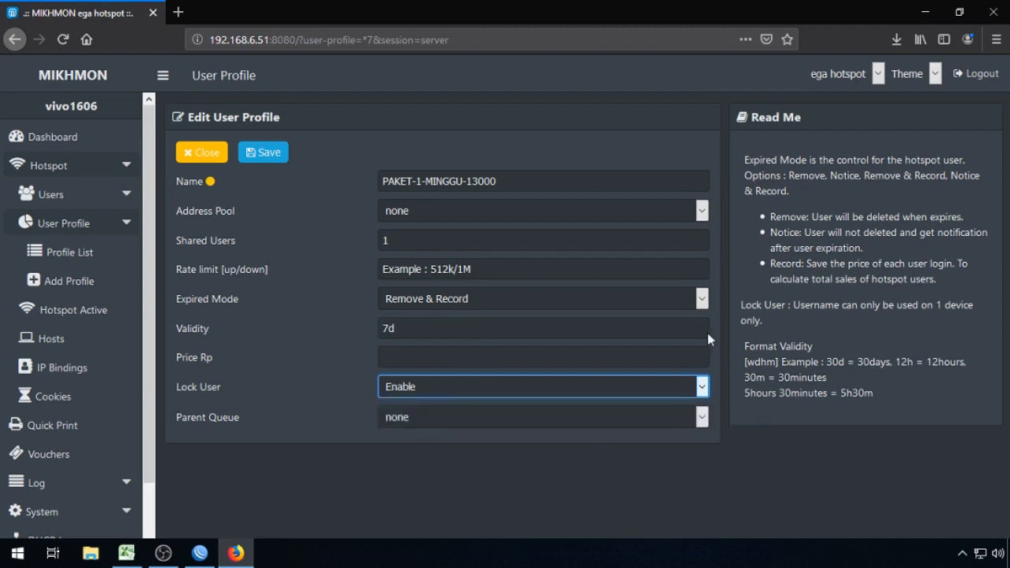
{"action": "left_click", "coordinate": [266, 159]}
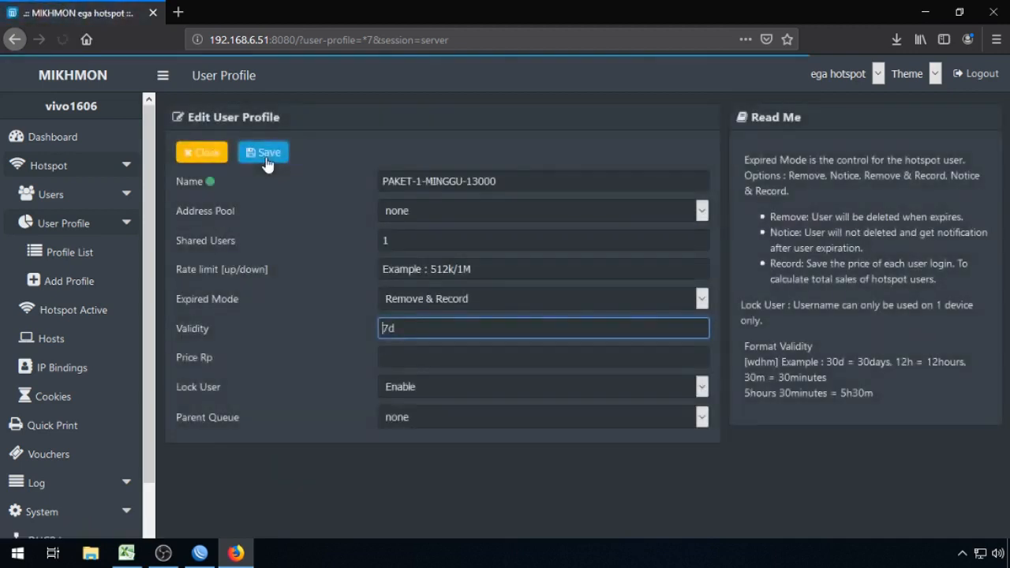
{"action": "left_click", "coordinate": [200, 552]}
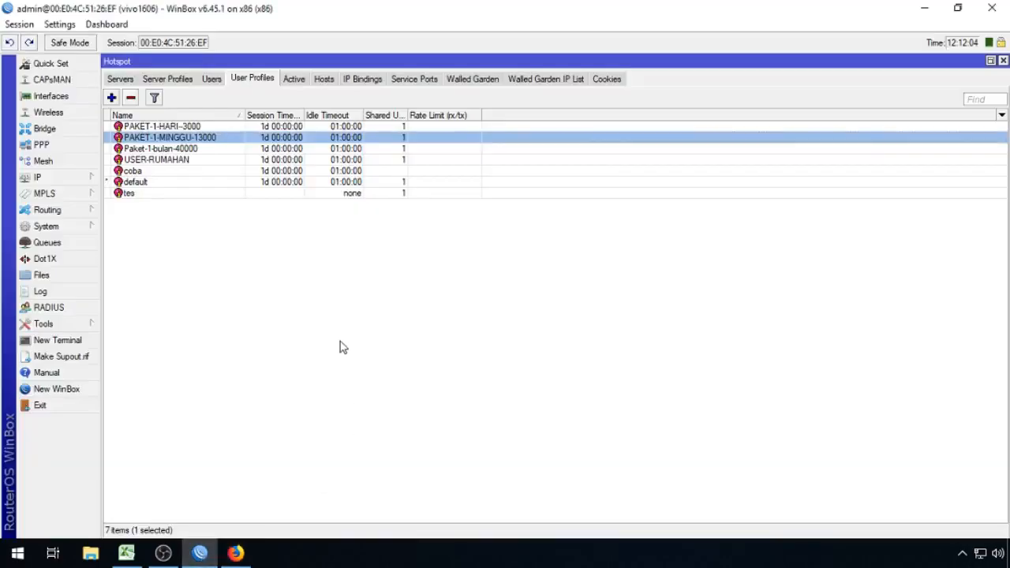
{"action": "double_click", "coordinate": [189, 139]}
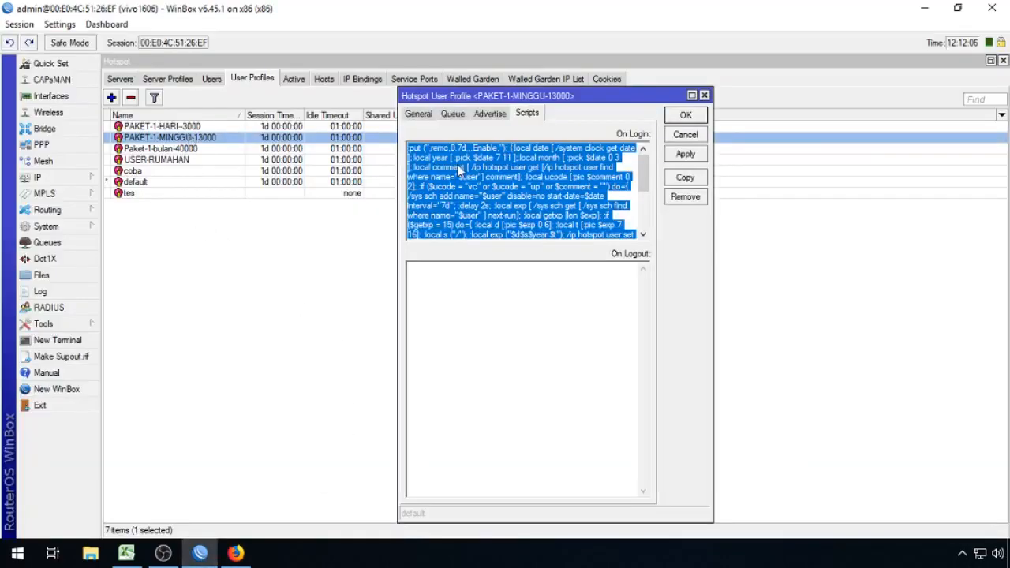
{"action": "scroll", "coordinate": [604, 190], "scroll_direction": "down", "scroll_amount": 3}
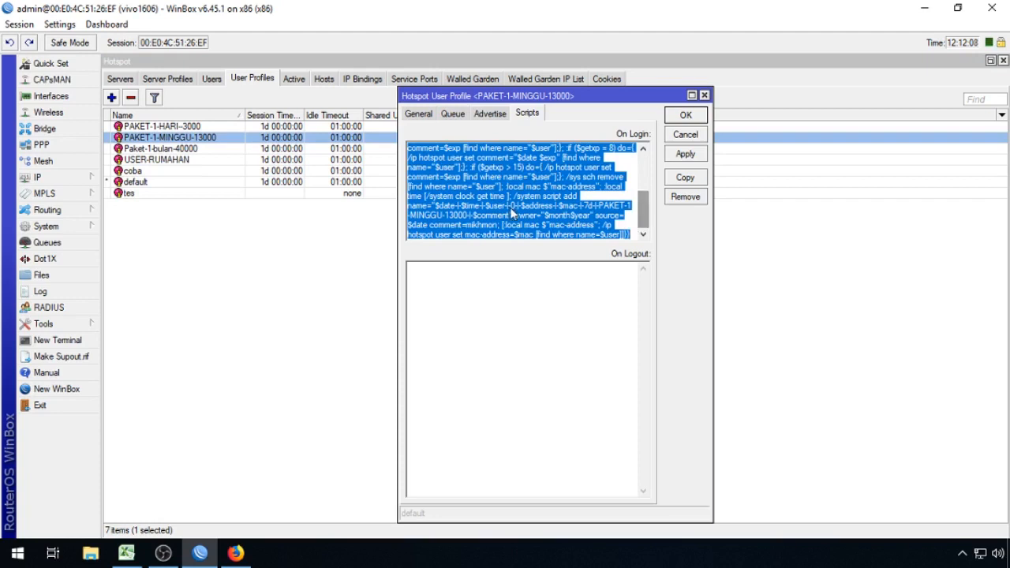
{"action": "left_click", "coordinate": [686, 115]}
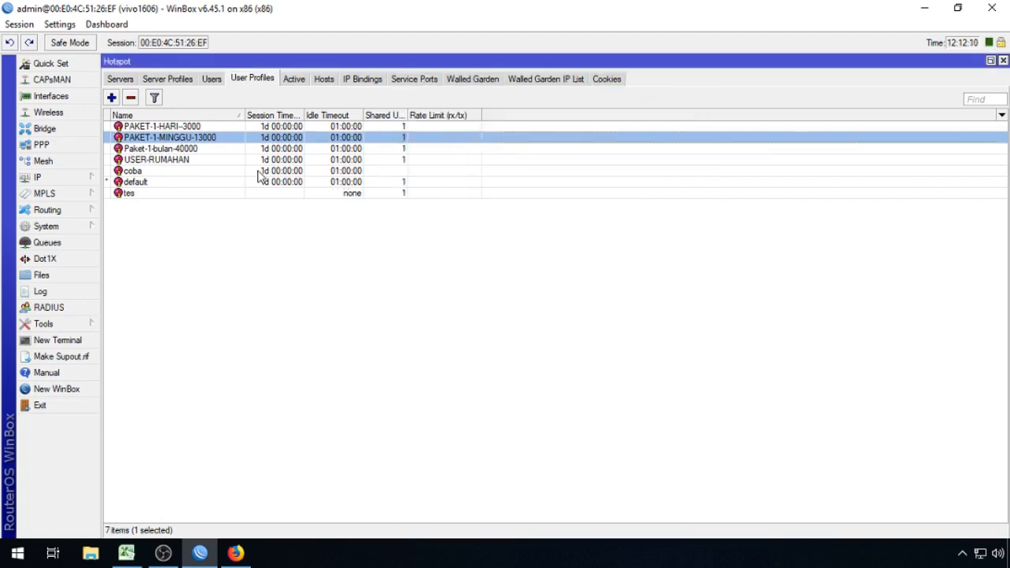
{"action": "left_click", "coordinate": [211, 151]}
Step: Open Paket-1-bulan-40000 for editing and set its expiry mode to Remove & Record
{"action": "left_click", "coordinate": [251, 559]}
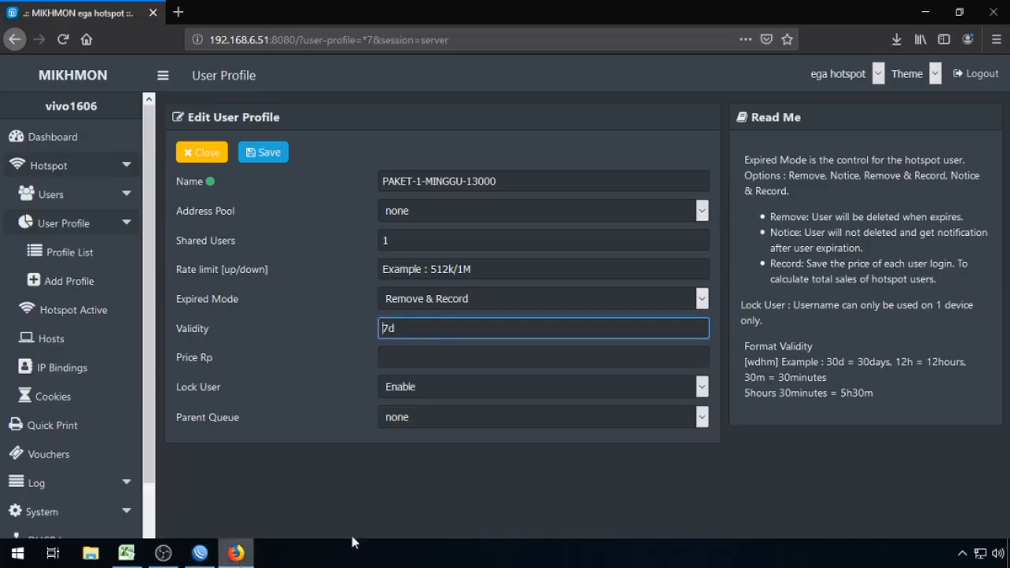
{"action": "left_click", "coordinate": [201, 154]}
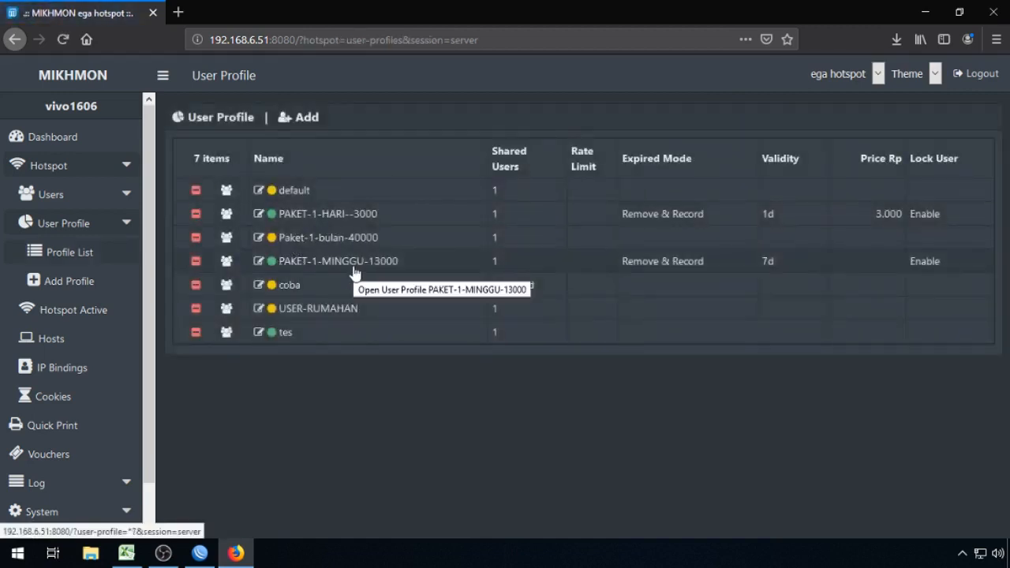
{"action": "left_click", "coordinate": [262, 237]}
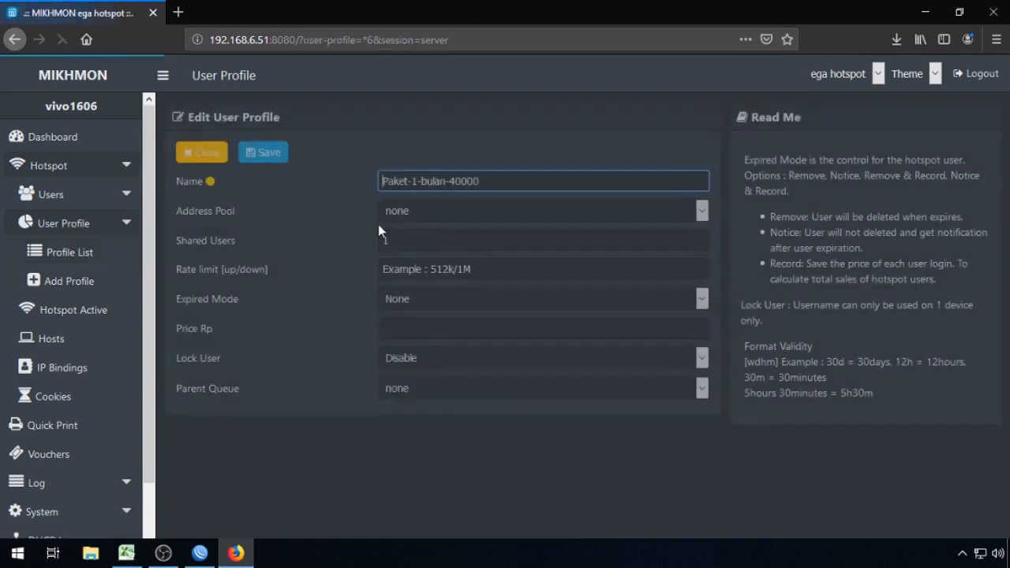
{"action": "left_click", "coordinate": [430, 269]}
{"action": "left_click", "coordinate": [450, 304]}
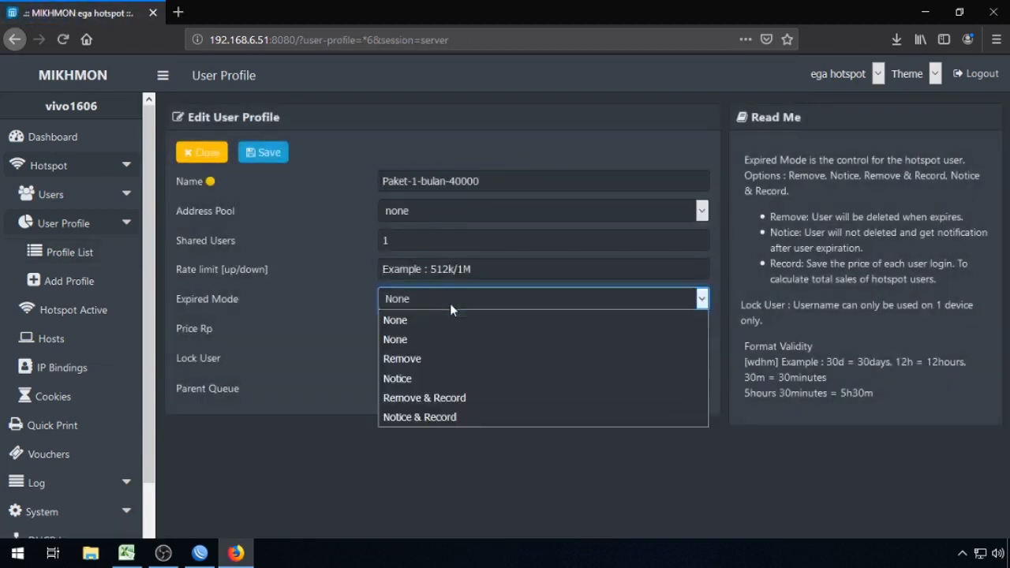
{"action": "left_click", "coordinate": [442, 398]}
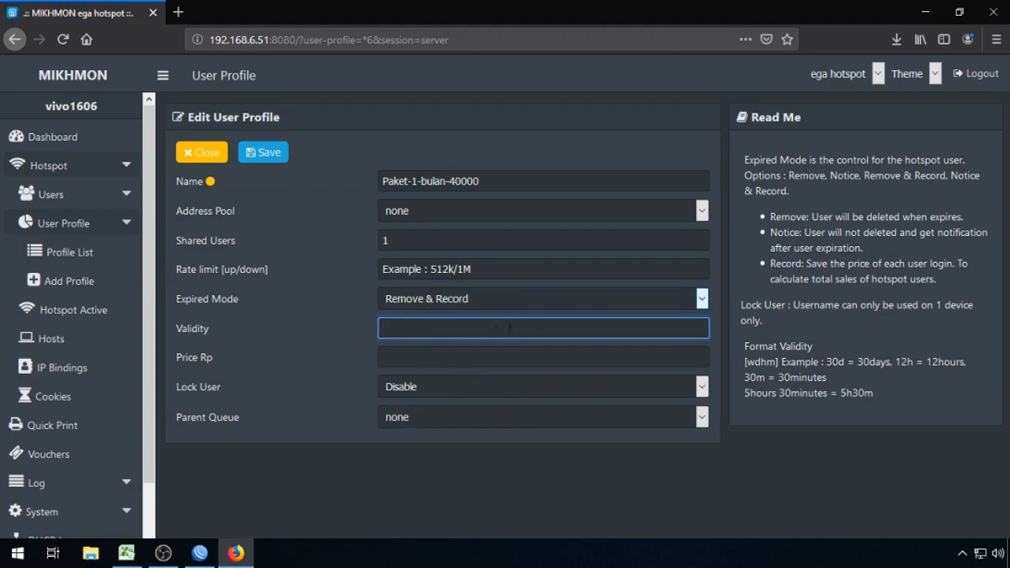
Step: Enter 30d validity and price 40000, save, and return to the profile list
{"action": "left_click", "coordinate": [199, 553]}
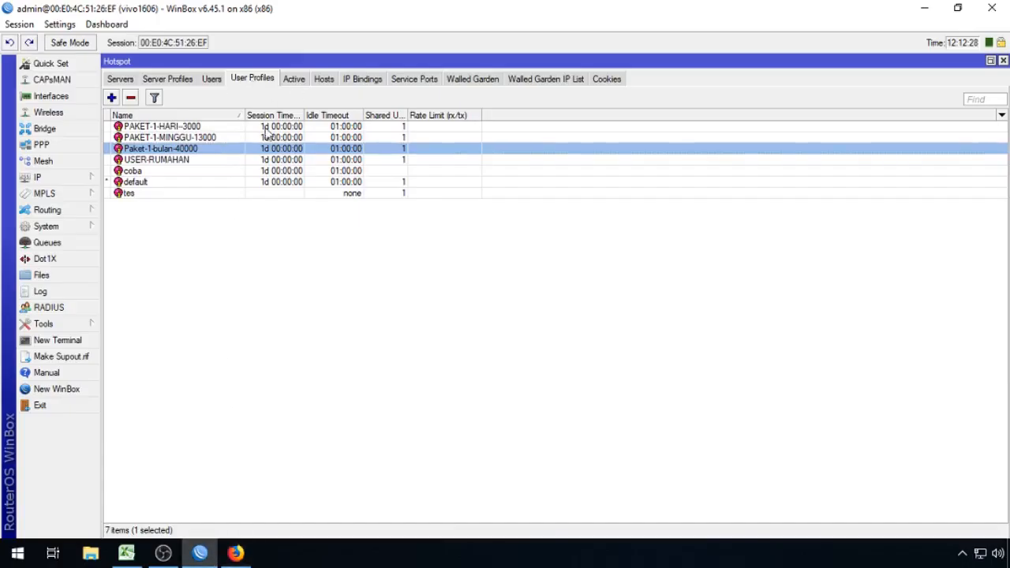
{"action": "left_click", "coordinate": [239, 553]}
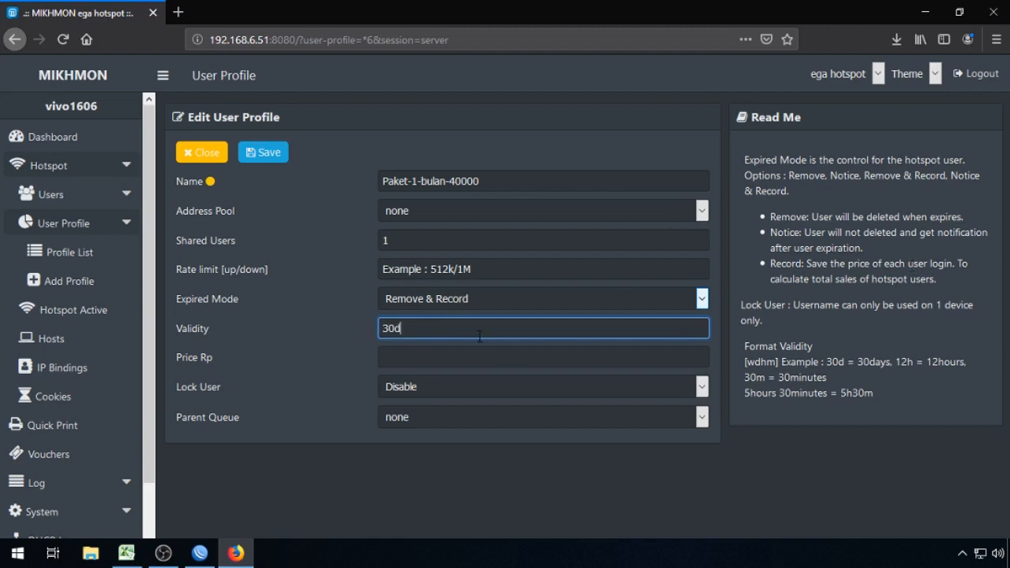
{"action": "left_click", "coordinate": [460, 352]}
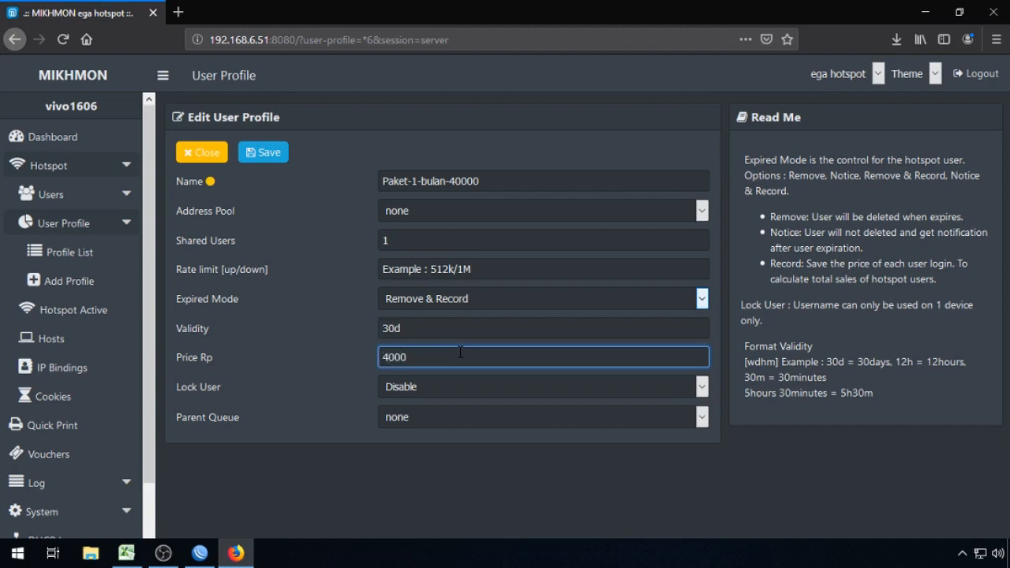
{"action": "left_click_drag", "start_coordinate": [411, 356], "coordinate": [320, 351]}
{"action": "left_click", "coordinate": [257, 153]}
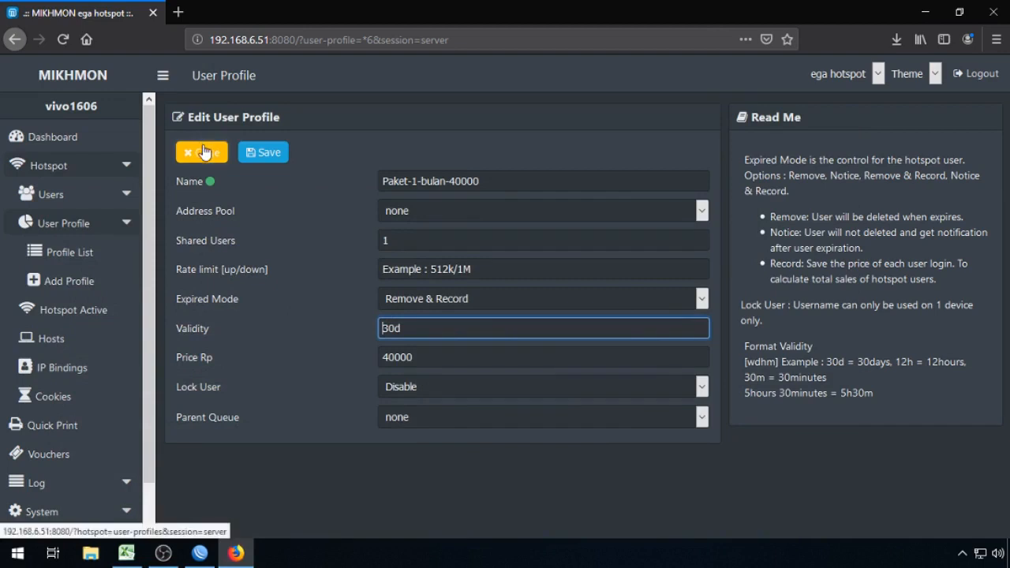
{"action": "left_click", "coordinate": [204, 152]}
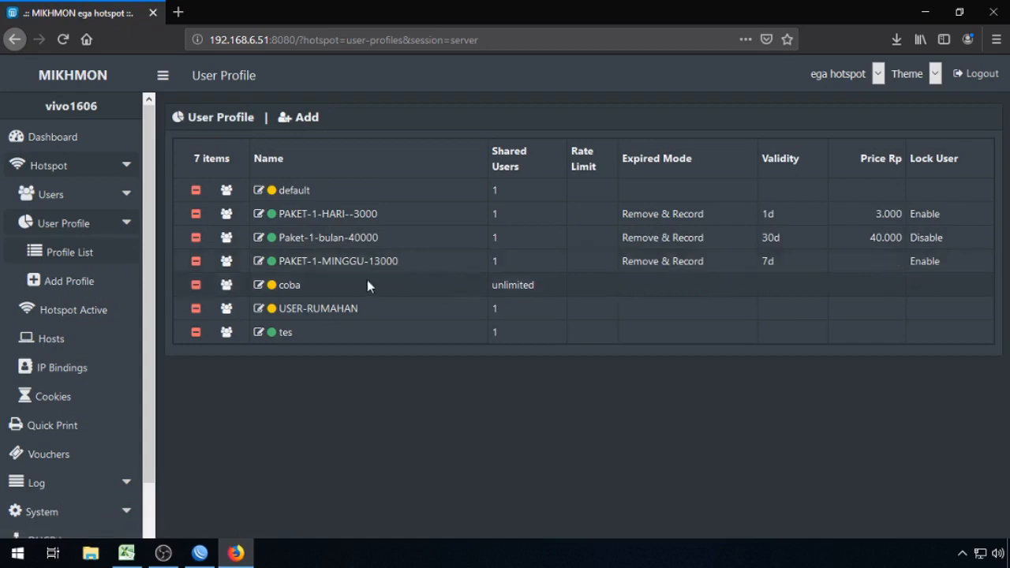
Step: Enter a 13000 price for PAKET-1-MINGGU-13000 and save the profile
{"action": "left_click", "coordinate": [260, 262]}
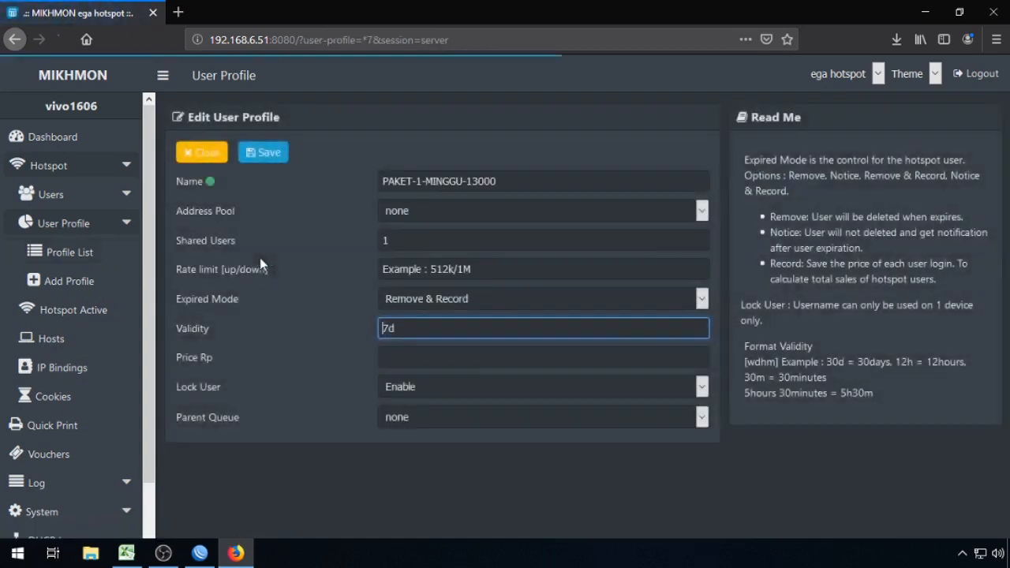
{"action": "left_click", "coordinate": [501, 349]}
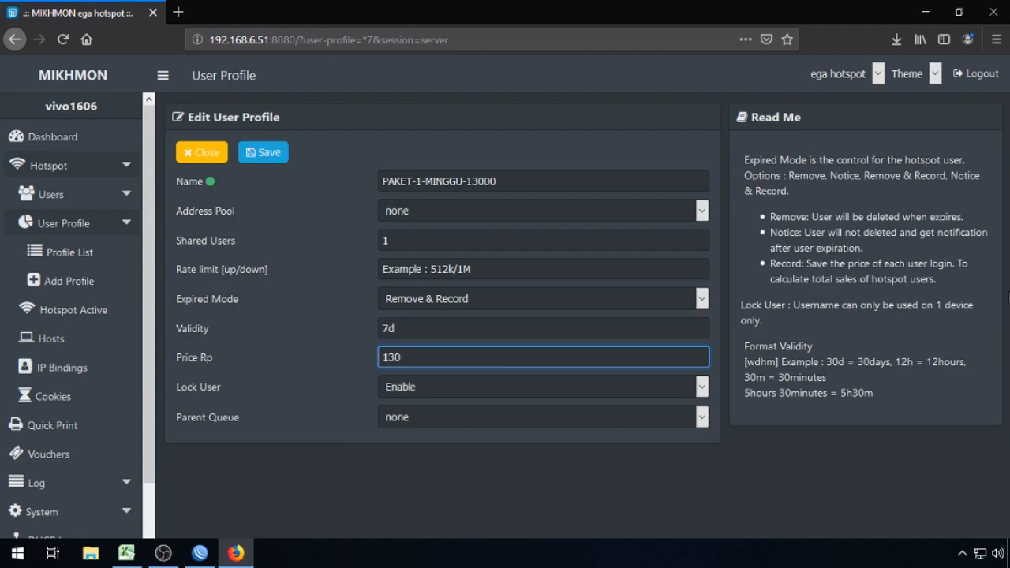
{"action": "left_click", "coordinate": [274, 156]}
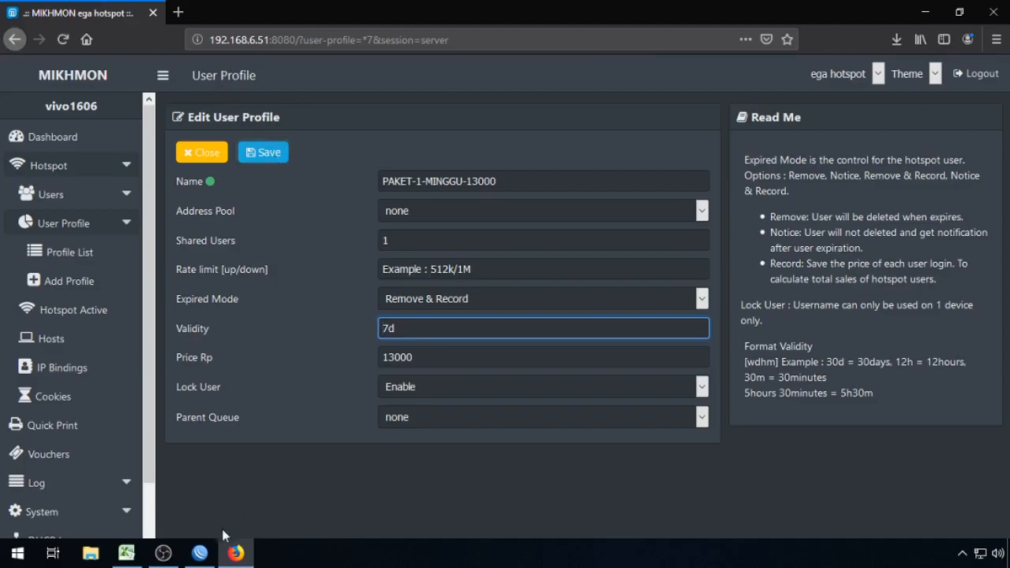
{"action": "left_click", "coordinate": [200, 552]}
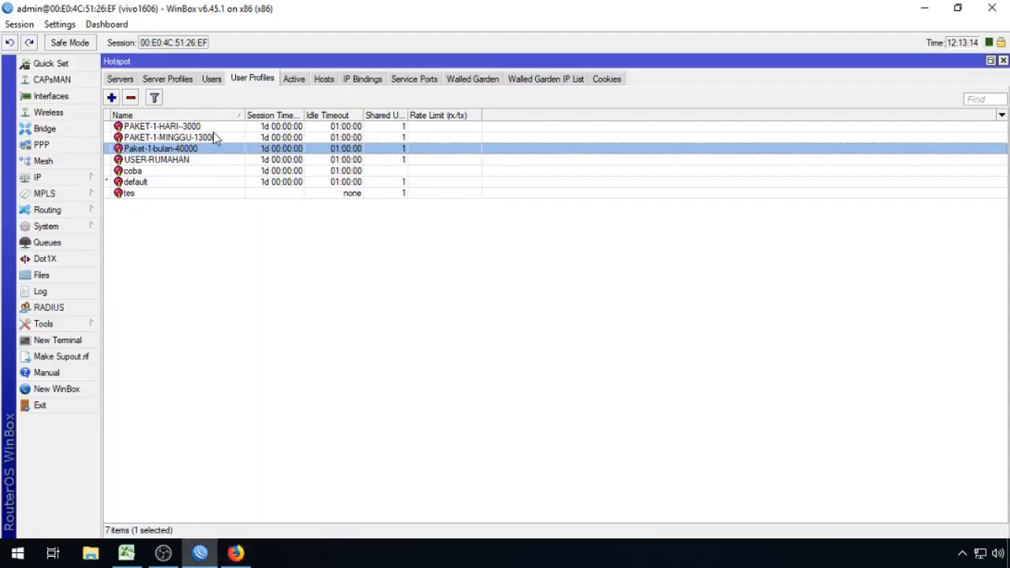
{"action": "double_click", "coordinate": [213, 132]}
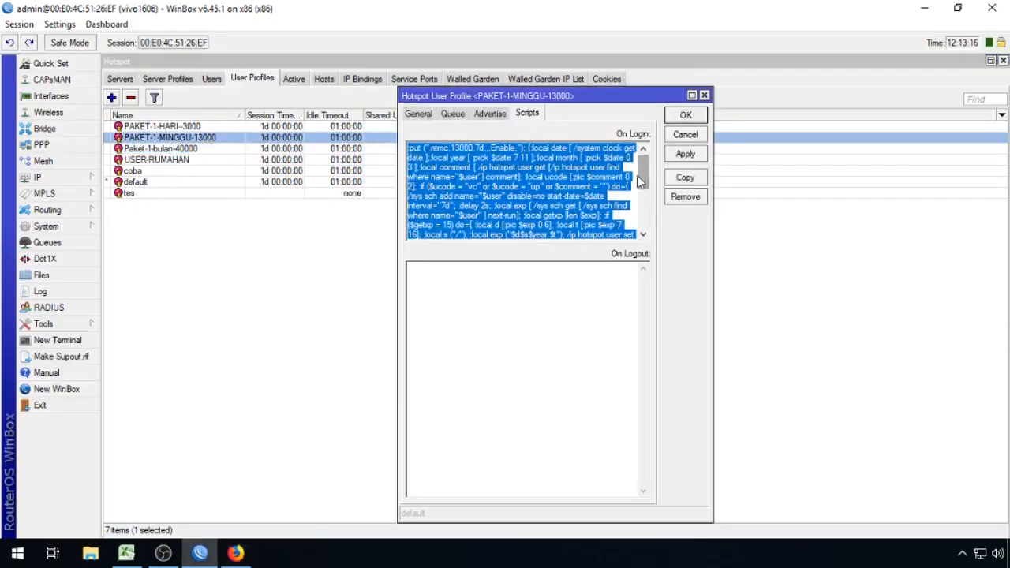
{"action": "left_click_drag", "start_coordinate": [640, 182], "coordinate": [639, 233]}
{"action": "left_click", "coordinate": [495, 208]}
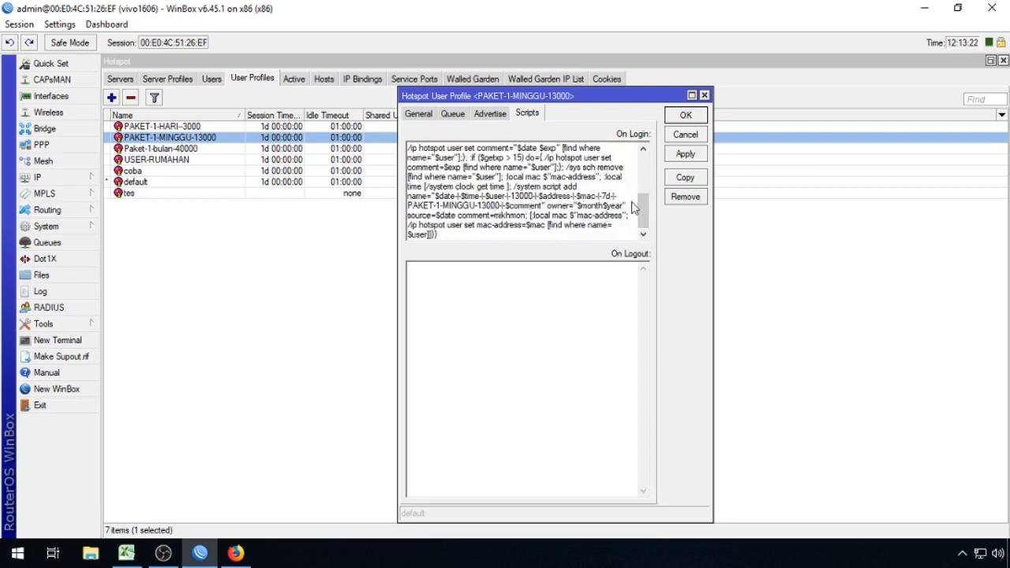
{"action": "left_click_drag", "start_coordinate": [647, 204], "coordinate": [653, 151]}
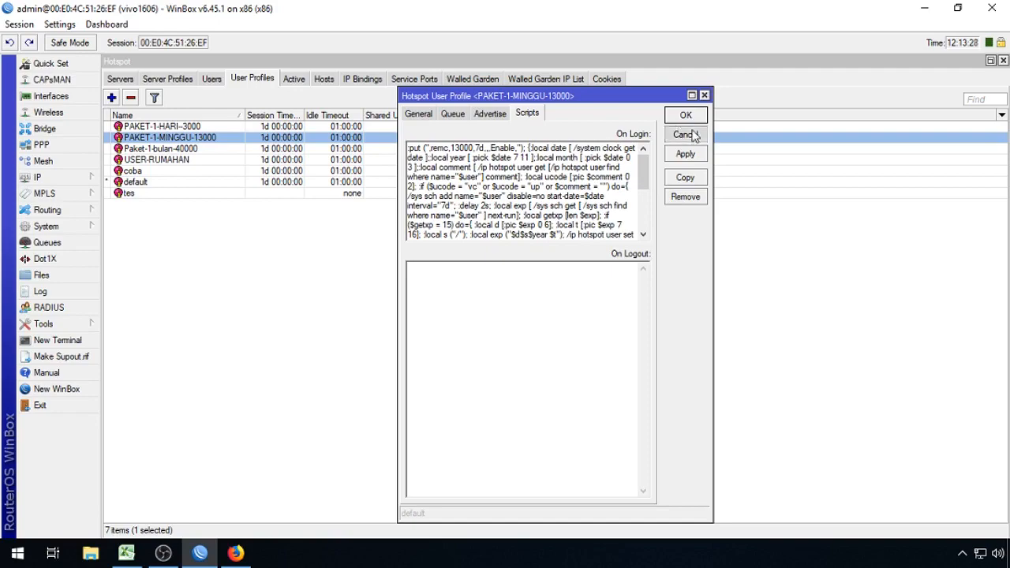
{"action": "left_click", "coordinate": [691, 135]}
Step: Close the profile editor, glance at the Excel workbook, and check MIKHMON's About page (V3.16)
{"action": "left_click", "coordinate": [236, 552]}
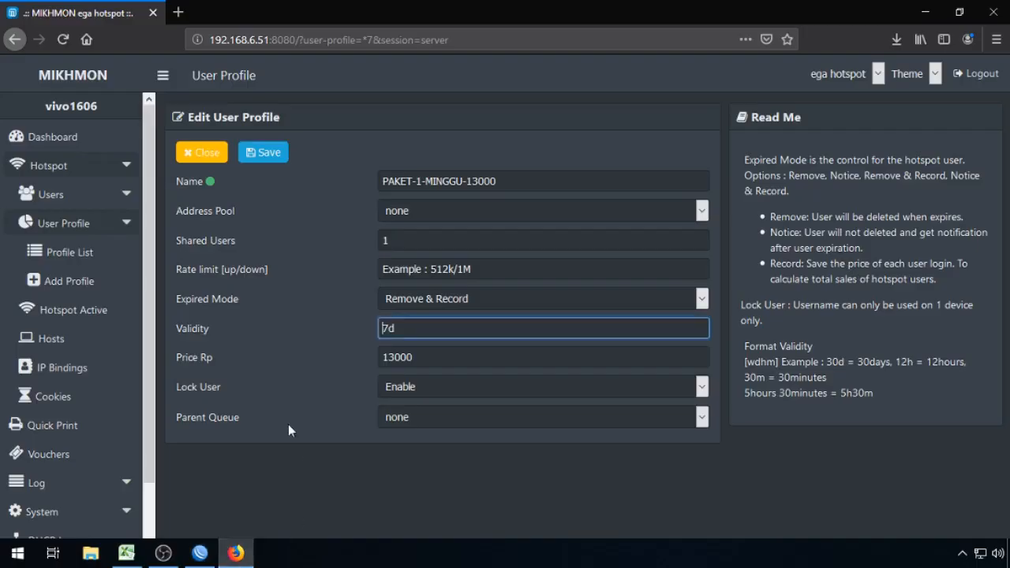
{"action": "left_click", "coordinate": [207, 152]}
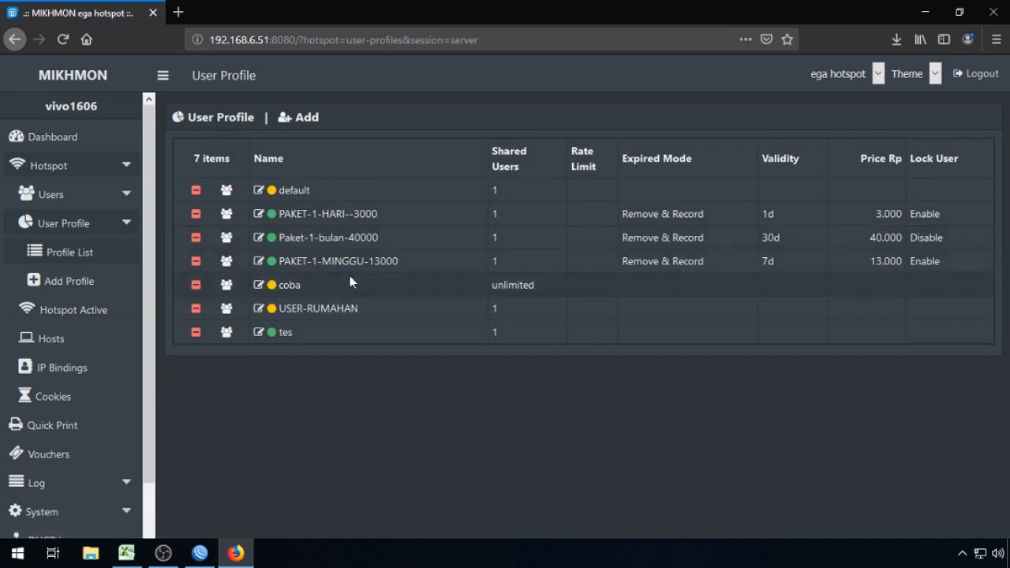
{"action": "left_click", "coordinate": [126, 553]}
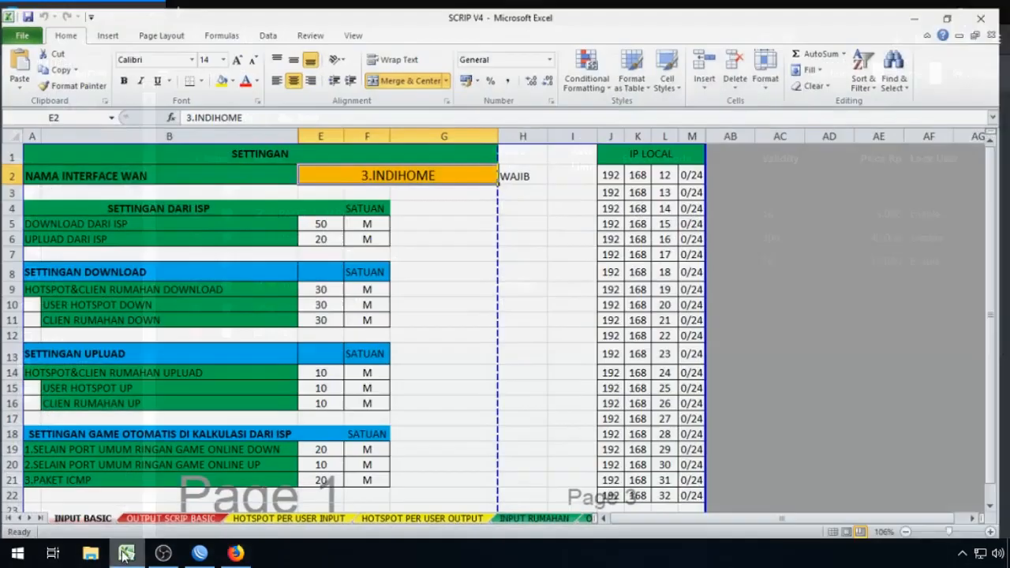
{"action": "left_click", "coordinate": [125, 554]}
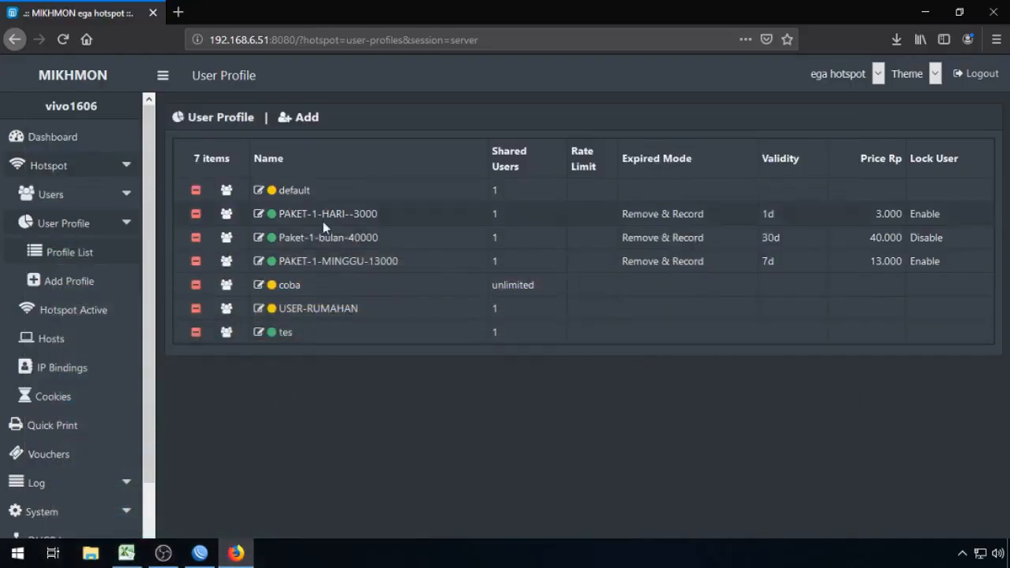
{"action": "scroll", "coordinate": [138, 494], "scroll_direction": "down", "scroll_amount": 2}
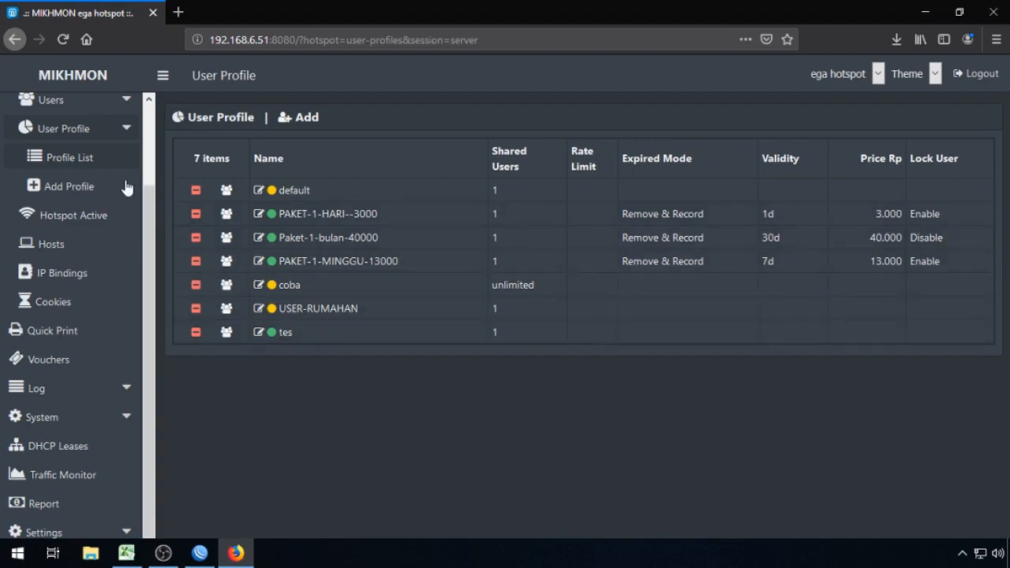
{"action": "scroll", "coordinate": [92, 154], "scroll_direction": "up", "scroll_amount": 1}
{"action": "scroll", "coordinate": [92, 153], "scroll_direction": "up", "scroll_amount": 2}
{"action": "left_click", "coordinate": [90, 139]}
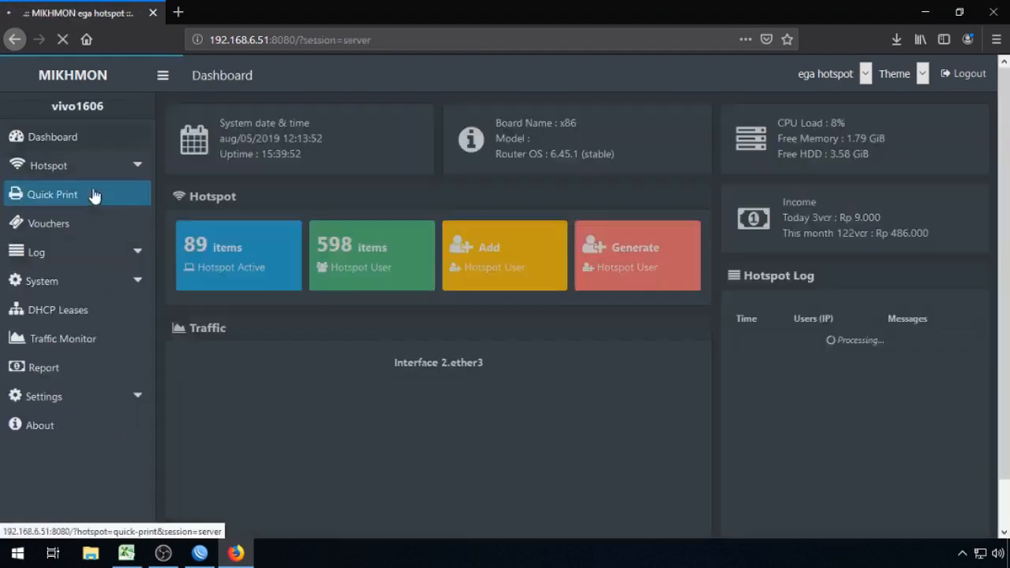
{"action": "left_click", "coordinate": [61, 427]}
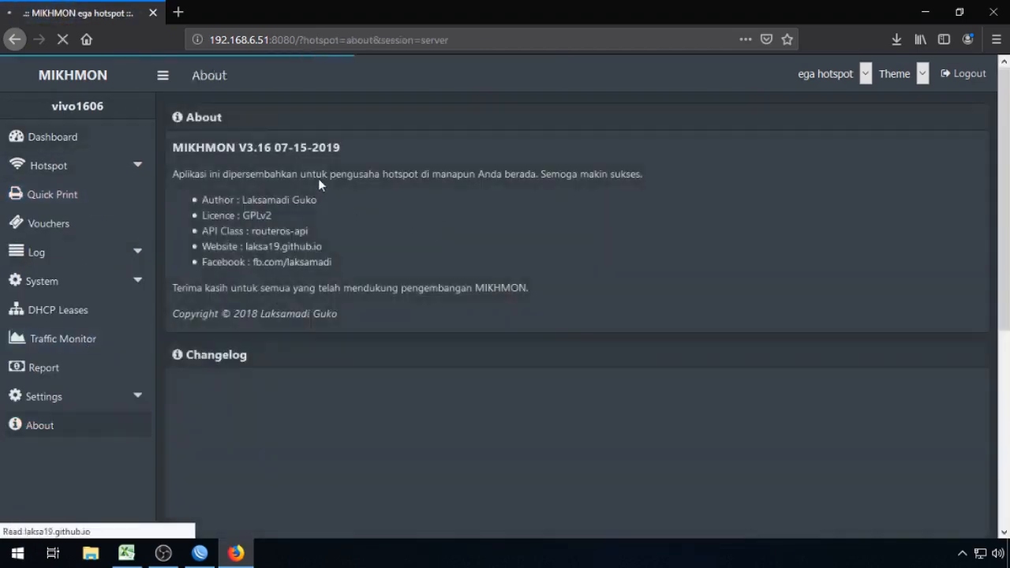
{"action": "left_click_drag", "start_coordinate": [247, 150], "coordinate": [341, 155]}
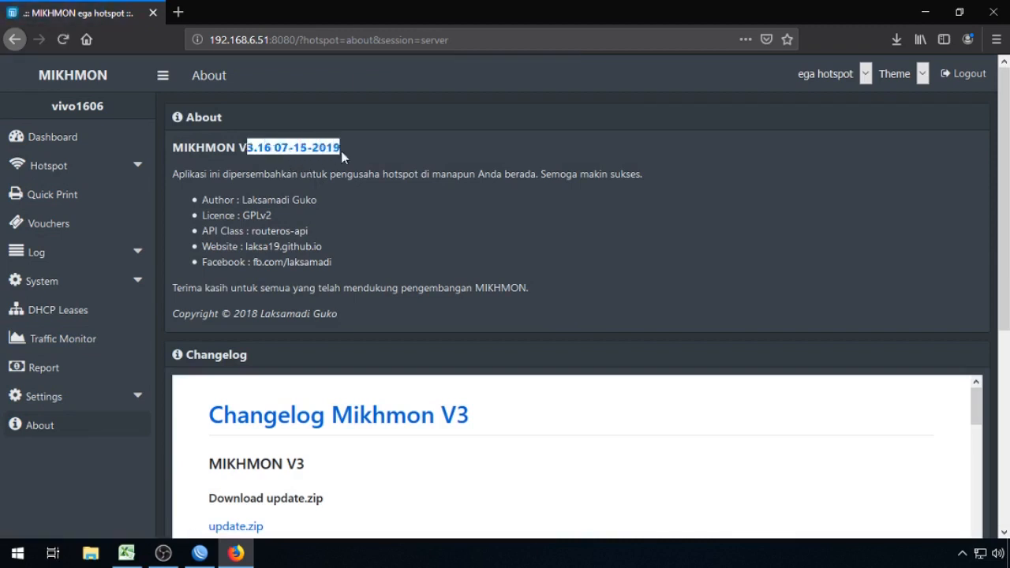
Step: Open Hotspot > User Profile > Profile List to show all seven profiles
{"action": "left_click", "coordinate": [83, 166]}
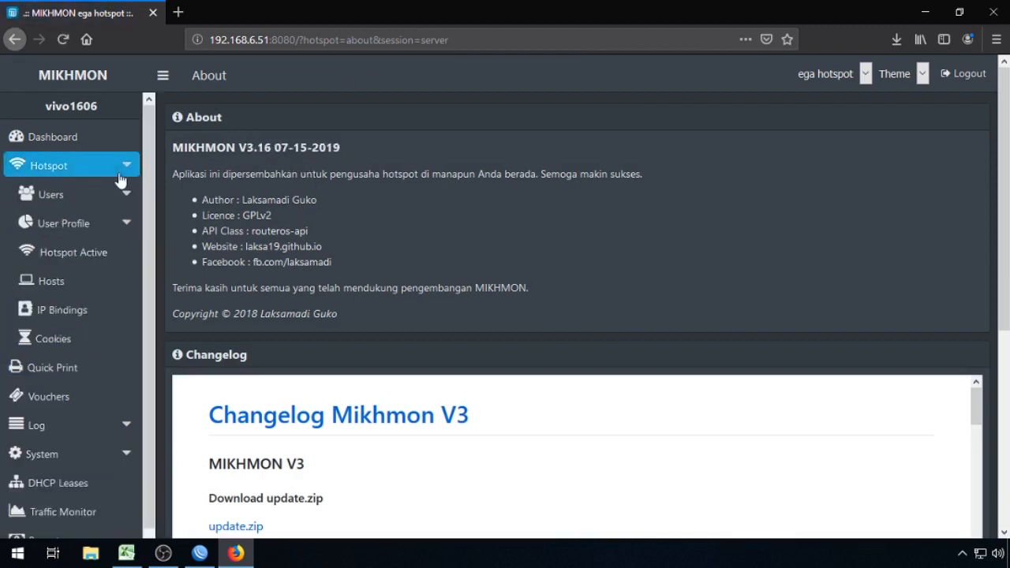
{"action": "left_click", "coordinate": [201, 554]}
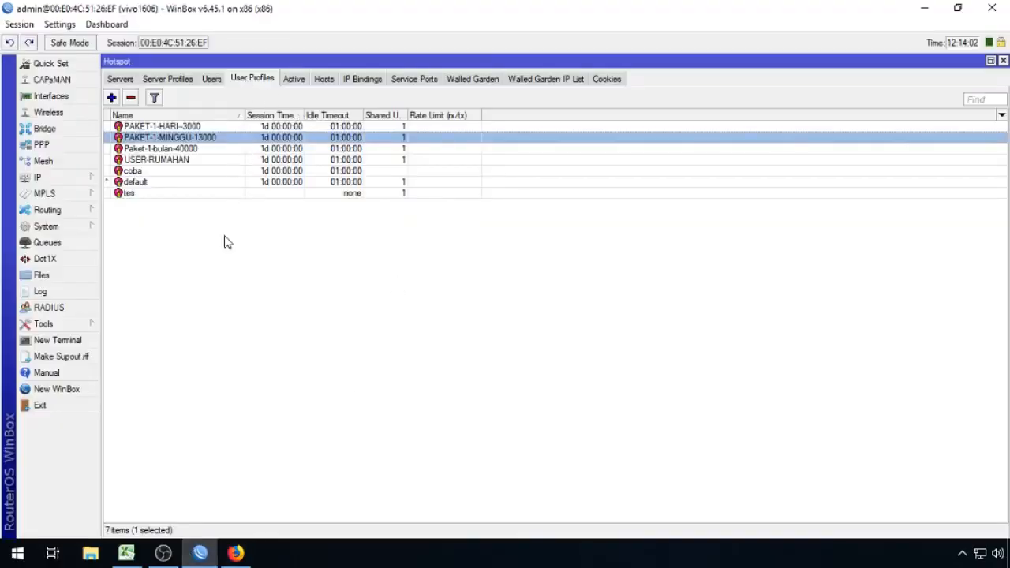
{"action": "left_click", "coordinate": [235, 554]}
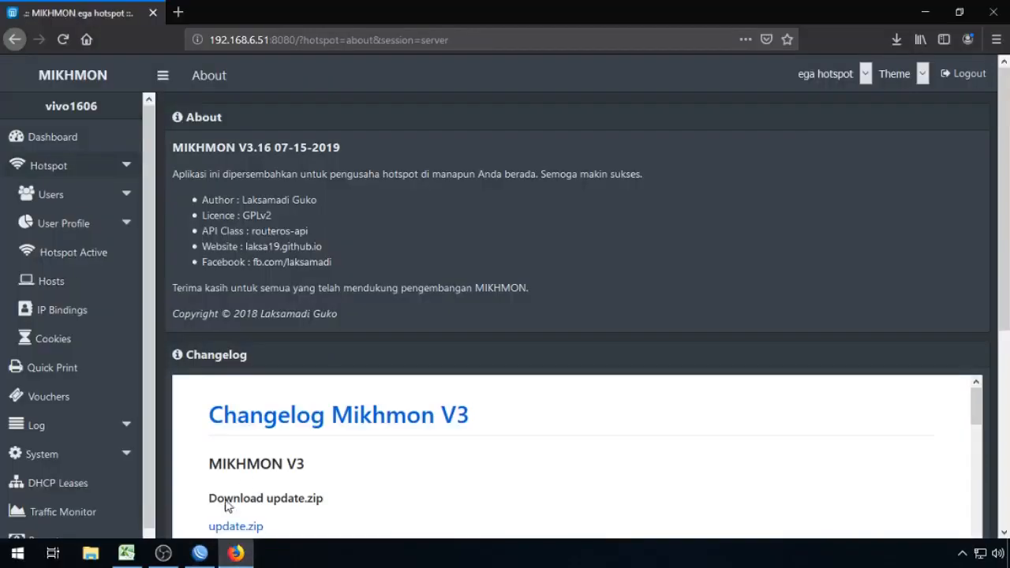
{"action": "left_click", "coordinate": [107, 204]}
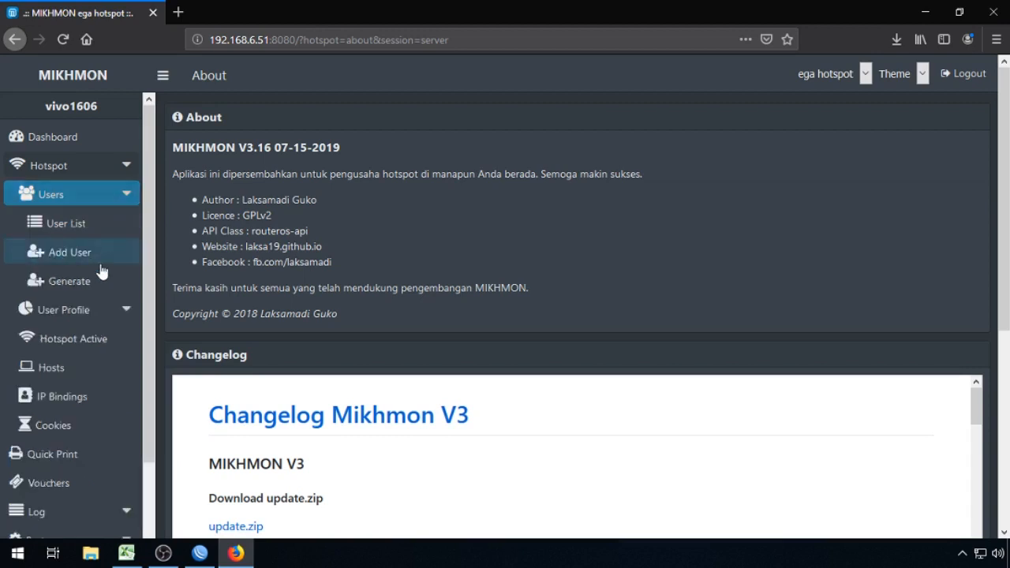
{"action": "left_click", "coordinate": [90, 311]}
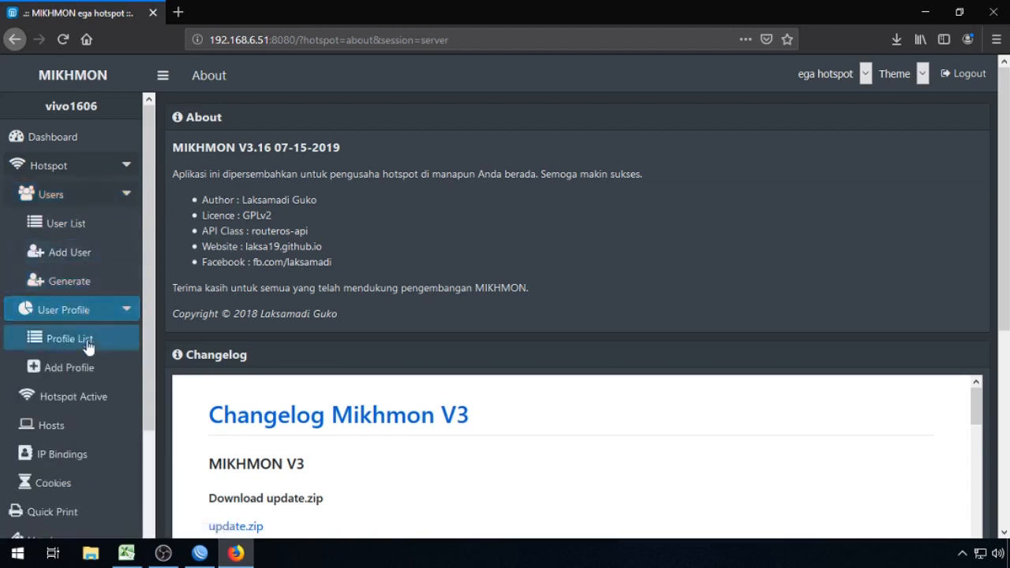
{"action": "left_click", "coordinate": [67, 340]}
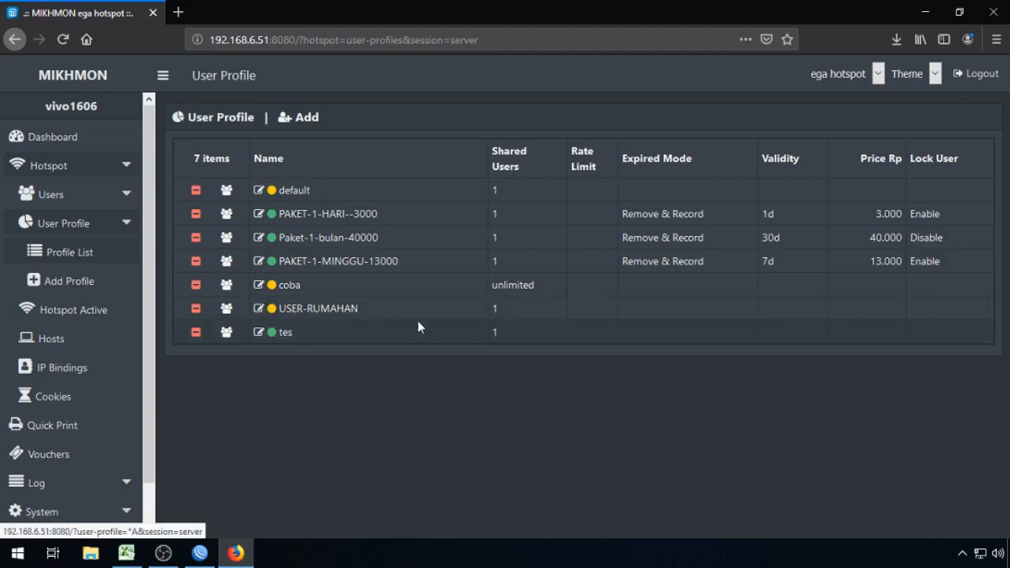
Step: Cancel out of USER-RUMAHAN, close WinBox's Hotspot window, and minimize WinBox
{"action": "left_click", "coordinate": [202, 552]}
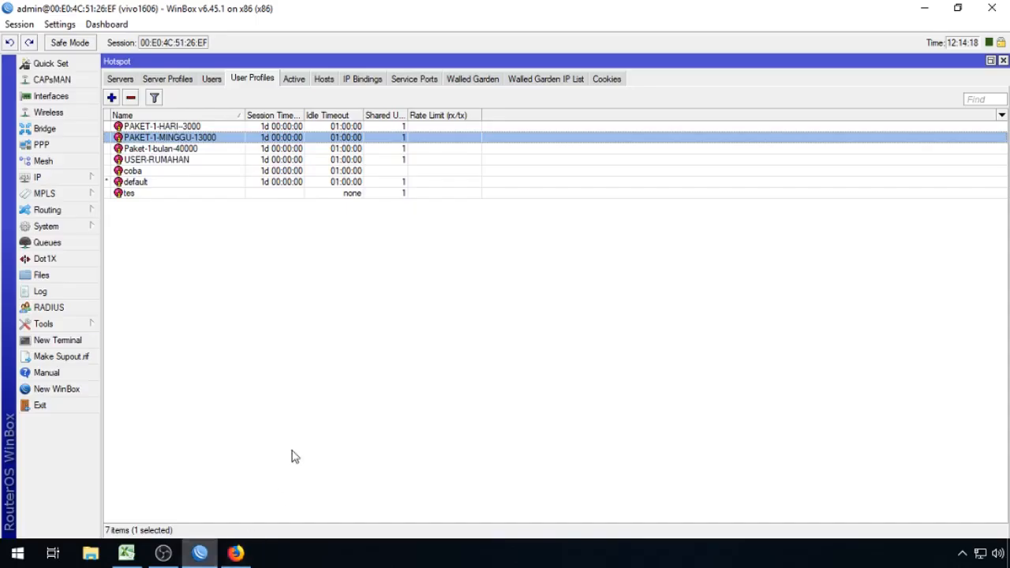
{"action": "double_click", "coordinate": [198, 163]}
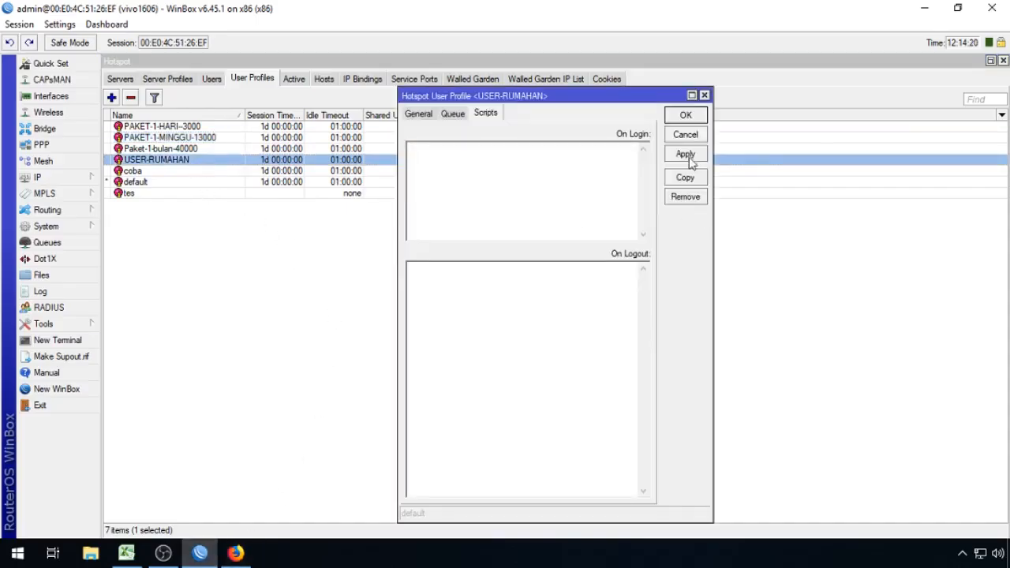
{"action": "left_click", "coordinate": [685, 134]}
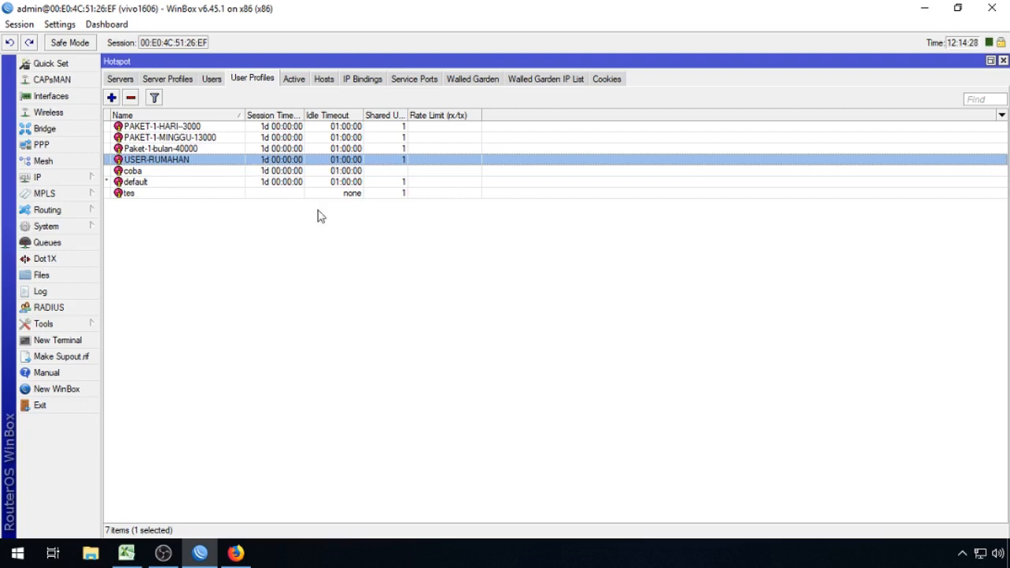
{"action": "left_click", "coordinate": [441, 227]}
{"action": "left_click", "coordinate": [1003, 61]}
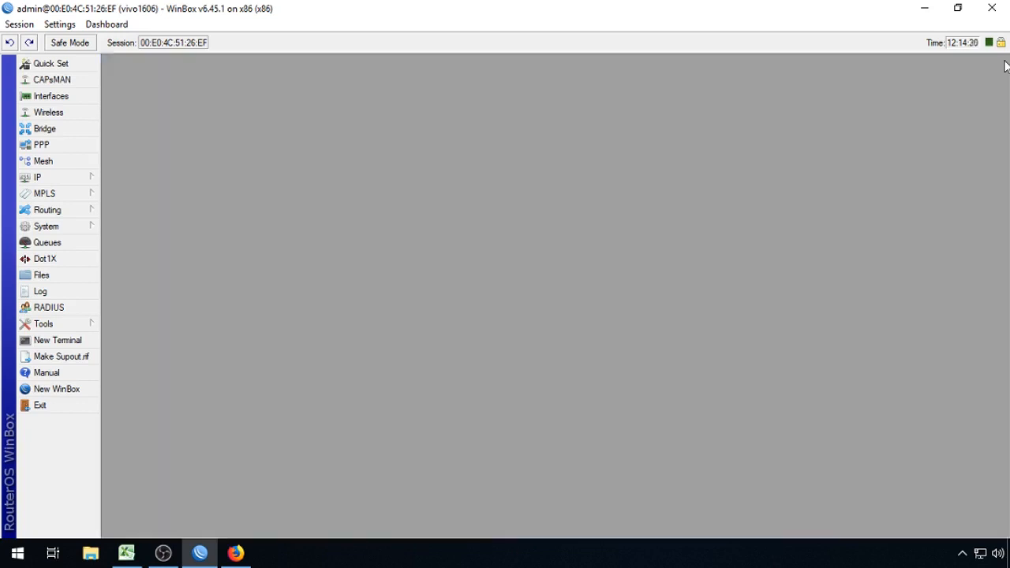
{"action": "left_click", "coordinate": [925, 8]}
{"action": "left_click", "coordinate": [927, 10]}
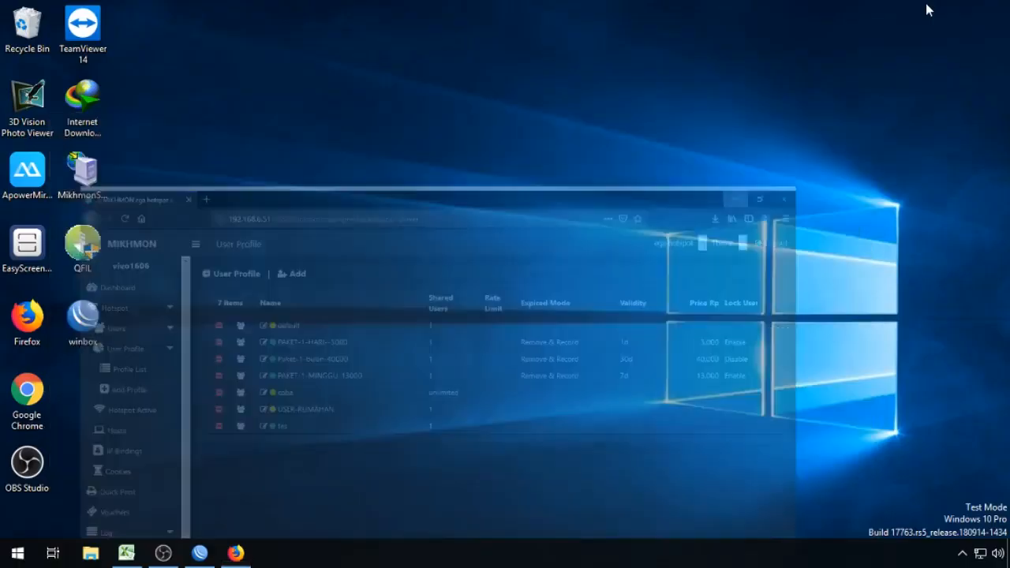
{"action": "left_click", "coordinate": [128, 552]}
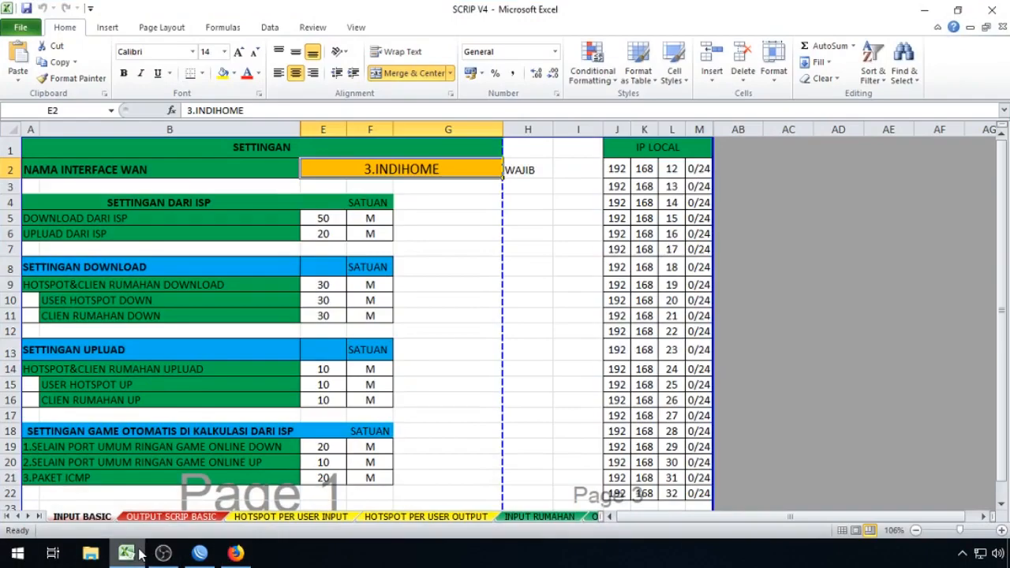
{"action": "left_click", "coordinate": [920, 218]}
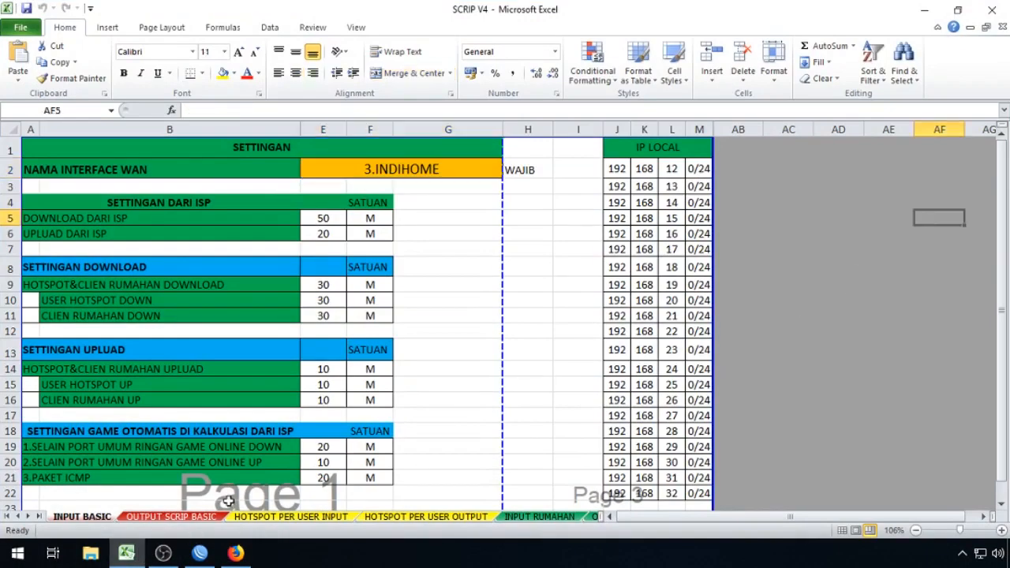
{"action": "left_click", "coordinate": [846, 243]}
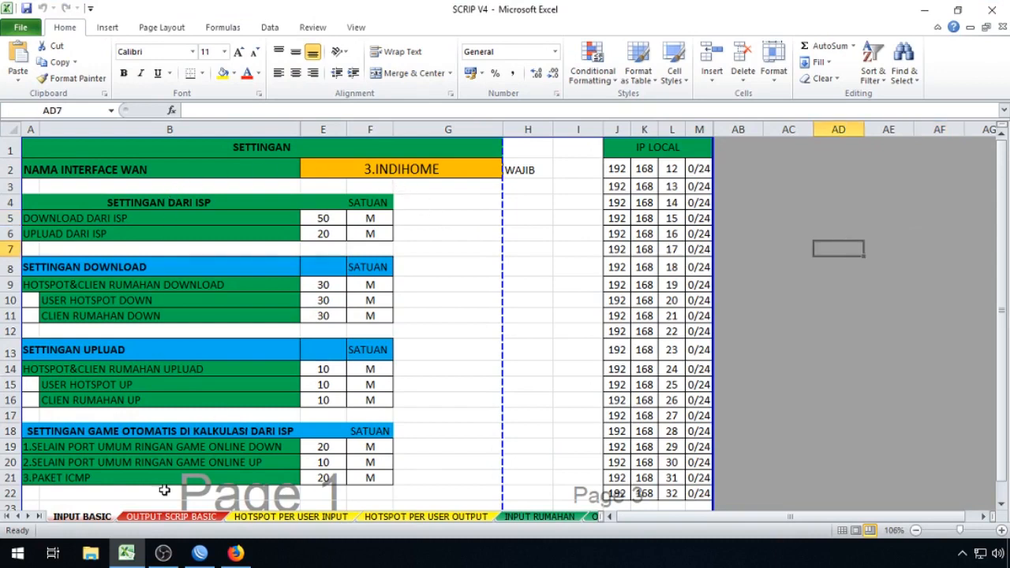
{"action": "left_click", "coordinate": [859, 168]}
{"action": "scroll", "coordinate": [787, 370], "scroll_direction": "down", "scroll_amount": 5}
{"action": "scroll", "coordinate": [780, 391], "scroll_direction": "up", "scroll_amount": 5}
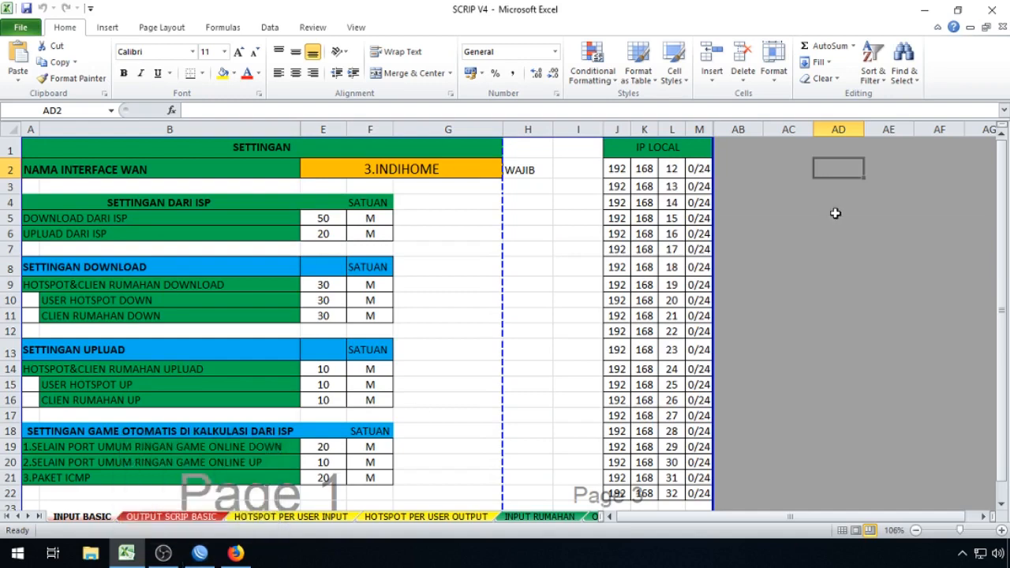
{"action": "left_click", "coordinate": [107, 167]}
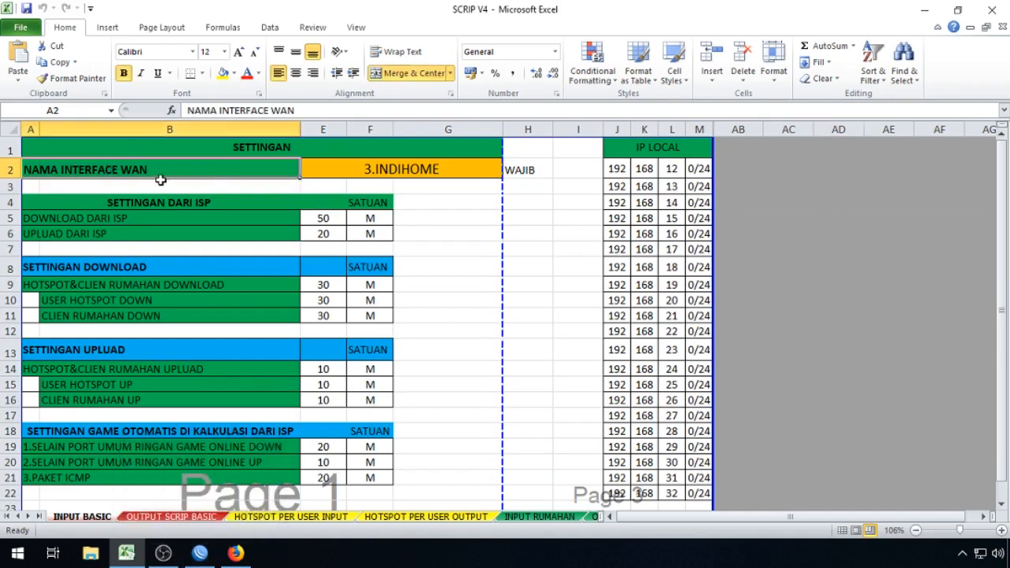
{"action": "left_click", "coordinate": [412, 169]}
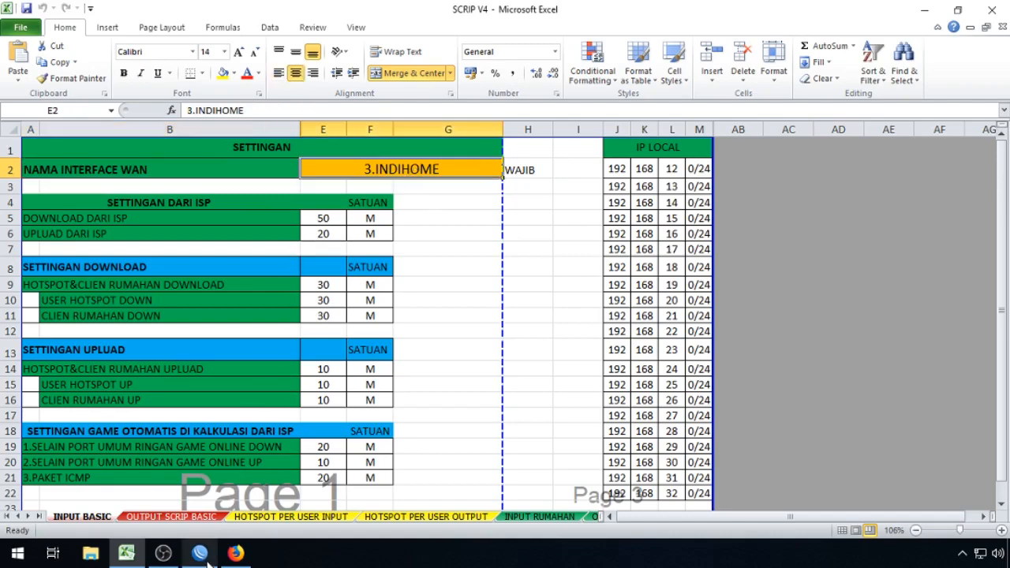
{"action": "left_click", "coordinate": [199, 553]}
Step: Look up the 3.INDIHOME interface in WinBox's Interface list, then close it
{"action": "left_click", "coordinate": [82, 98]}
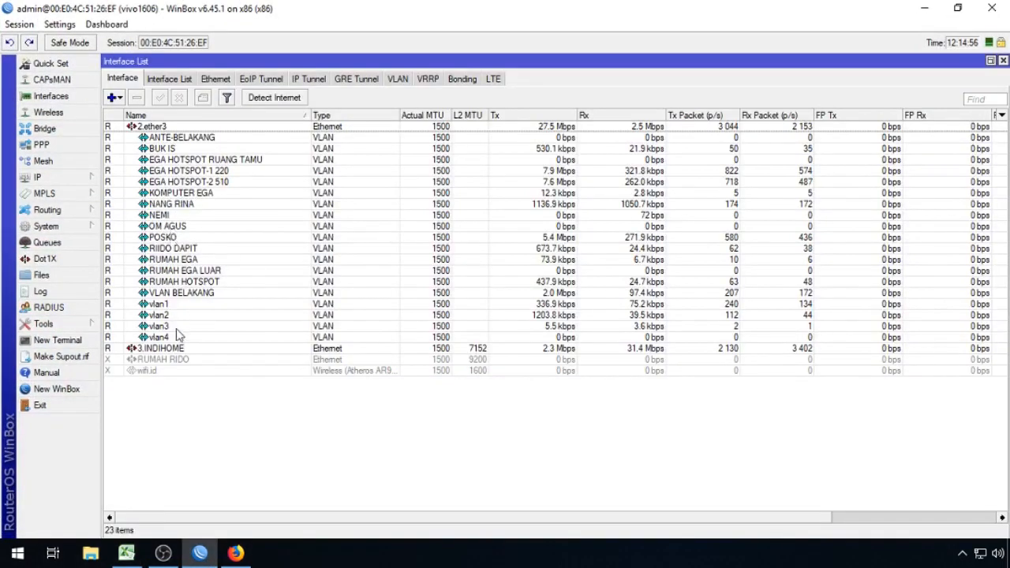
{"action": "left_click", "coordinate": [181, 349]}
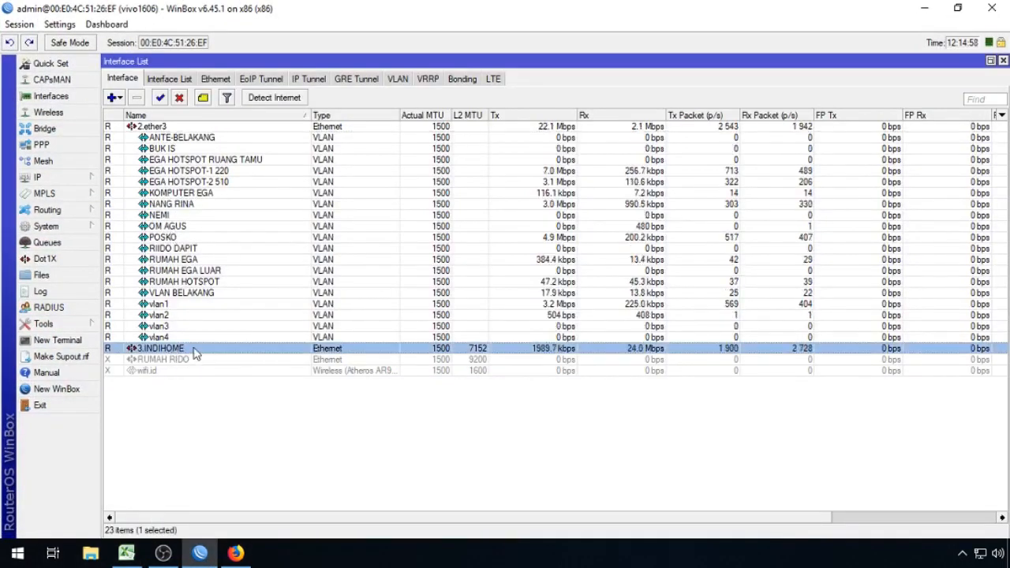
{"action": "left_click", "coordinate": [1003, 61]}
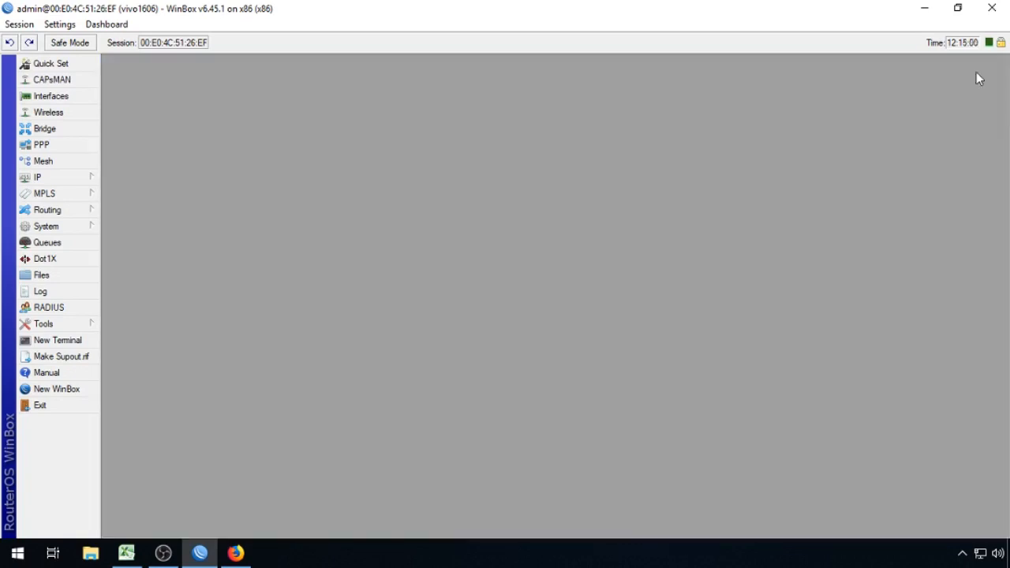
Step: Select every rule in IP > Firewall > Mangle and delete them
{"action": "left_click", "coordinate": [84, 177]}
{"action": "left_click", "coordinate": [148, 268]}
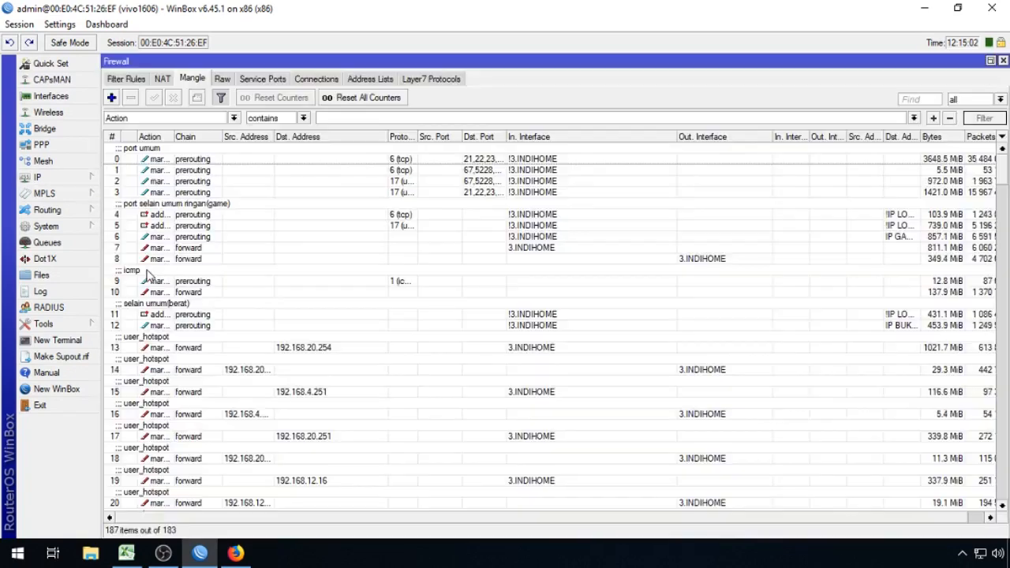
{"action": "left_click", "coordinate": [244, 193]}
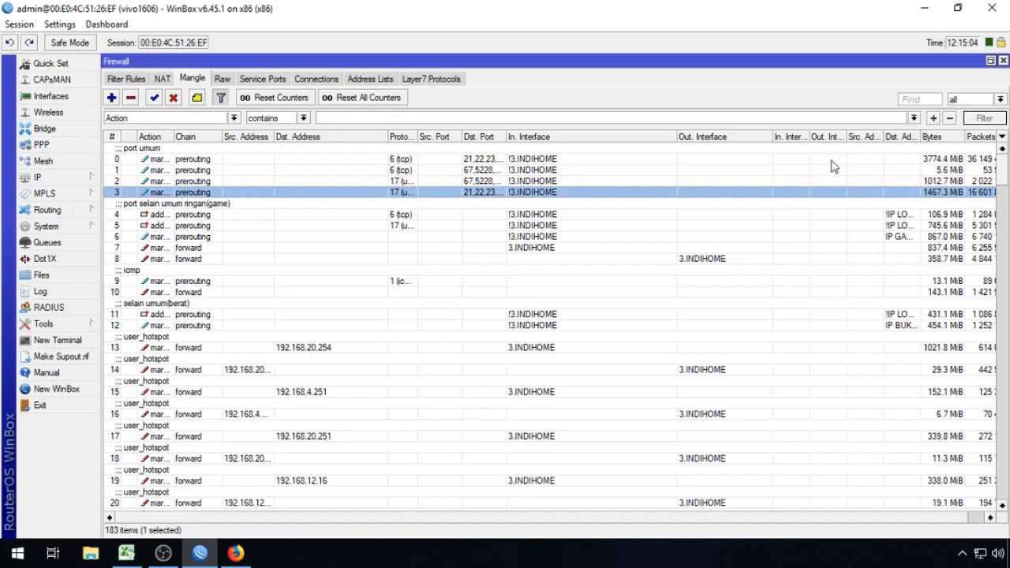
{"action": "left_click_drag", "start_coordinate": [1003, 179], "coordinate": [990, 502]}
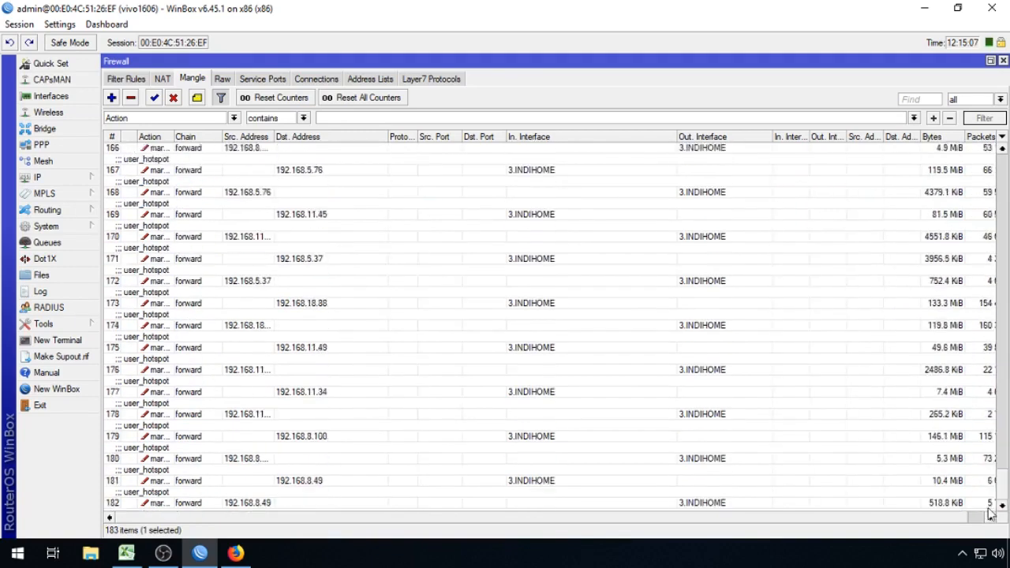
{"action": "key", "text": "ctrl+a"}
{"action": "key", "text": "Delete"}
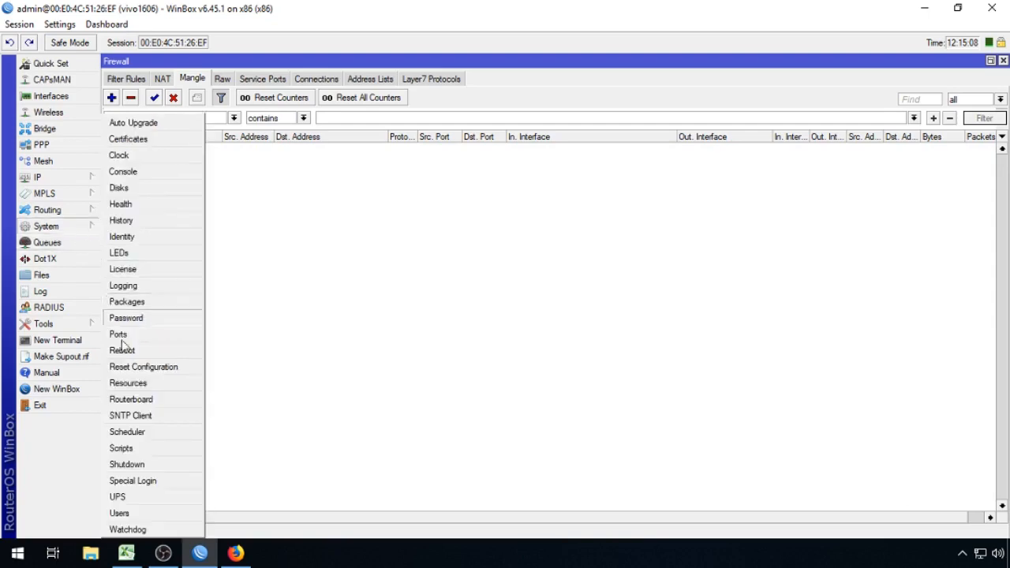
Step: In Queues > Queue Tree, reconnect after the disconnect, then select all entries and delete them
{"action": "left_click", "coordinate": [70, 244]}
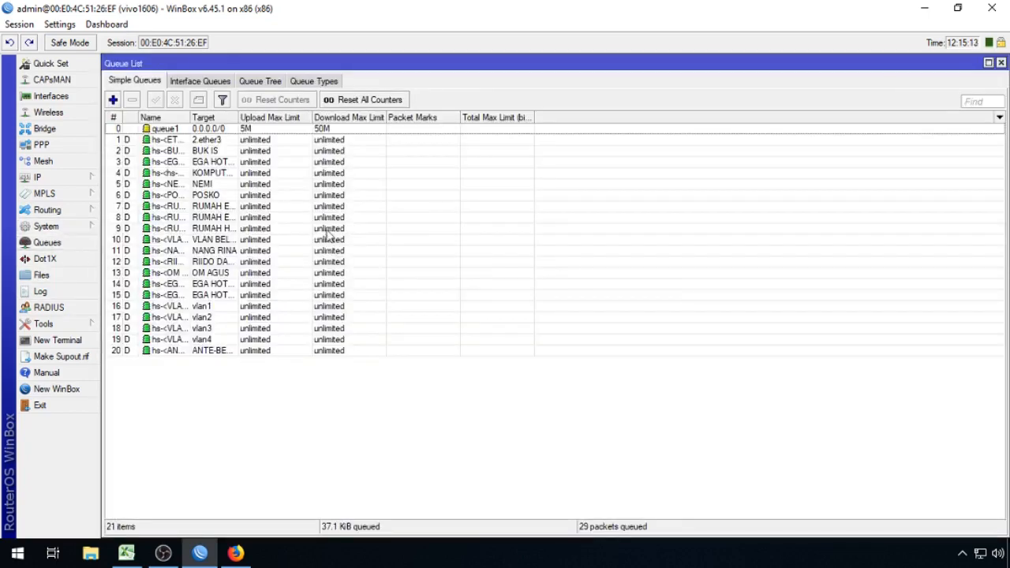
{"action": "left_click", "coordinate": [260, 81]}
{"action": "key", "text": "ctrl+a"}
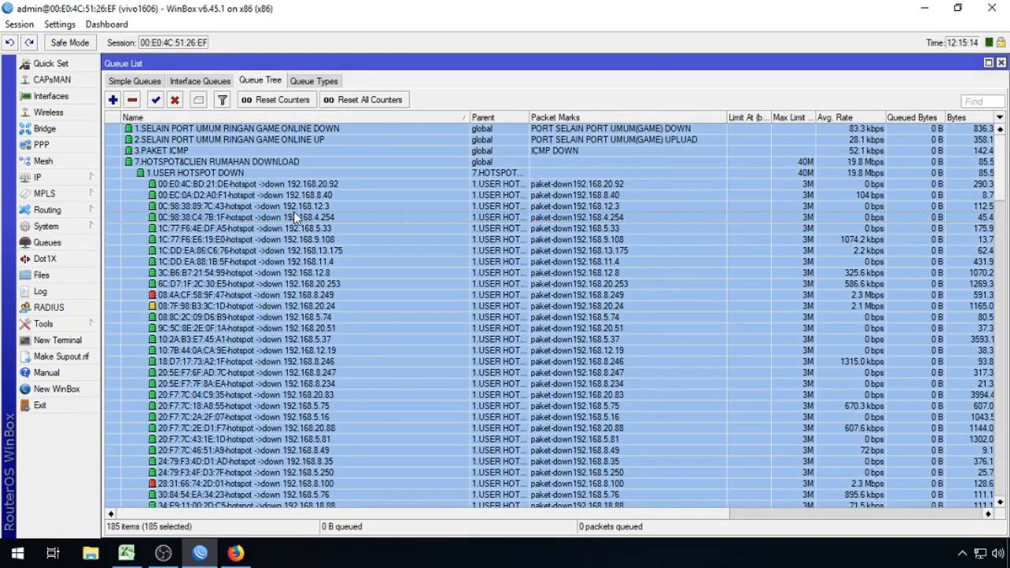
{"action": "left_click", "coordinate": [333, 294]}
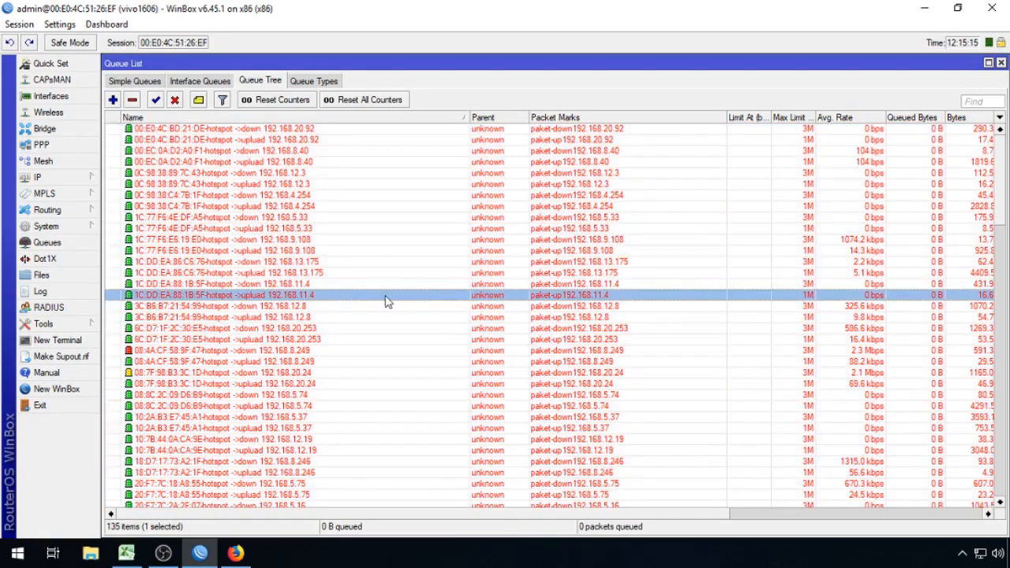
{"action": "left_click_drag", "start_coordinate": [1003, 202], "coordinate": [964, 537]}
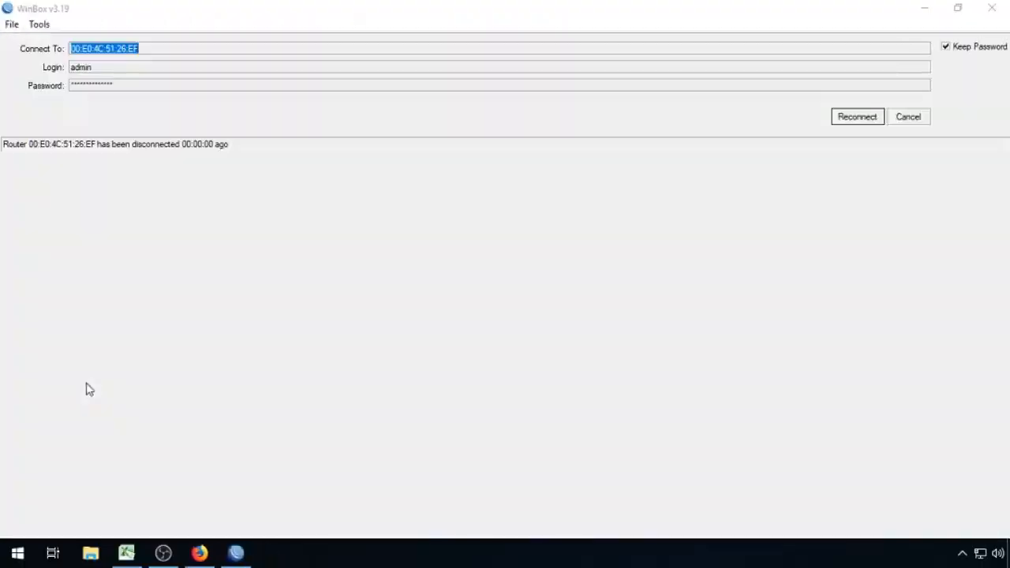
{"action": "left_click", "coordinate": [849, 118]}
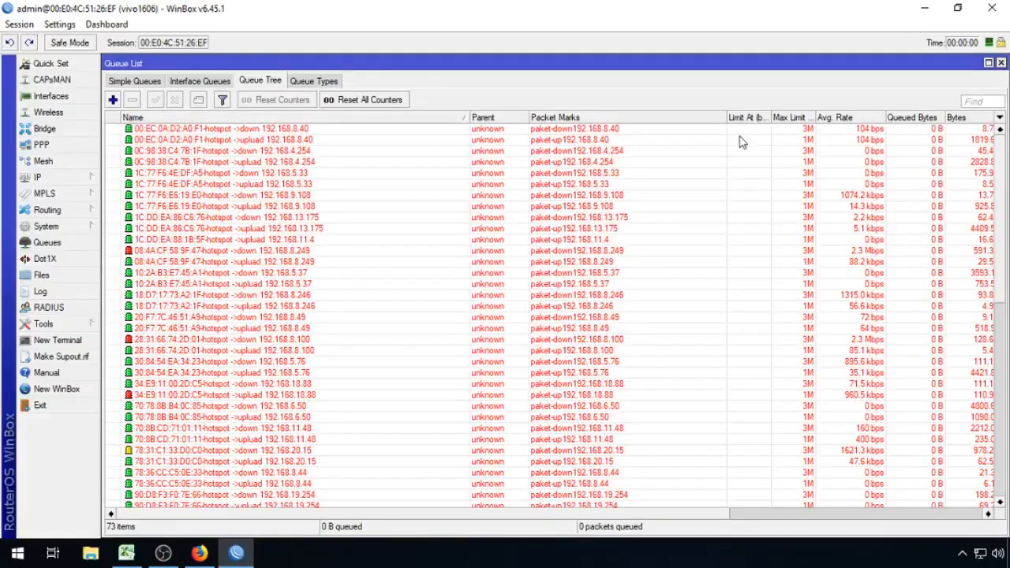
{"action": "left_click", "coordinate": [410, 157]}
{"action": "key", "text": "ctrl+a"}
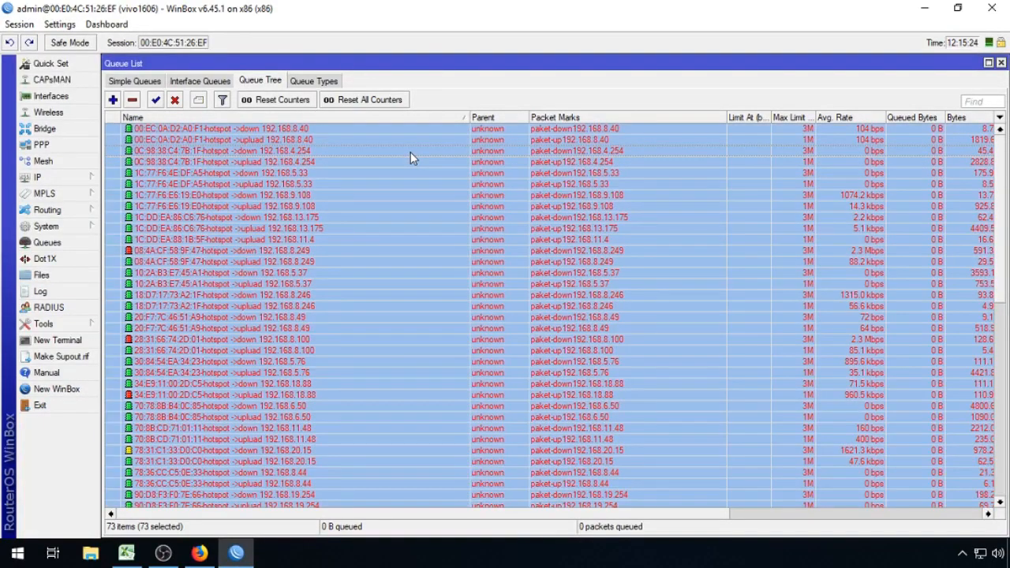
{"action": "key", "text": "Delete"}
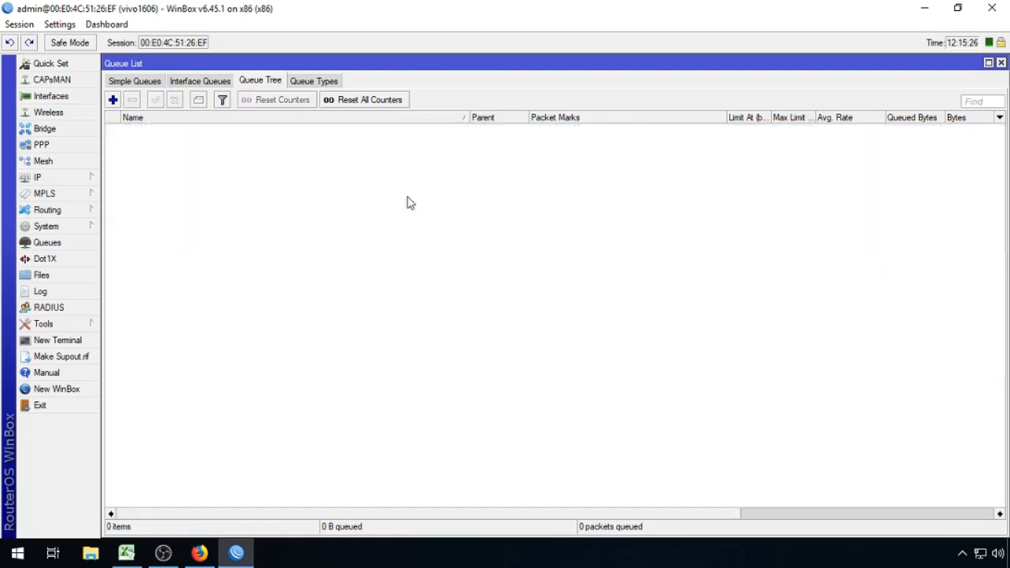
Step: Check that the firewall Mangle list is empty, then close the Firewall and Queue windows
{"action": "left_click", "coordinate": [78, 178]}
{"action": "left_click", "coordinate": [139, 271]}
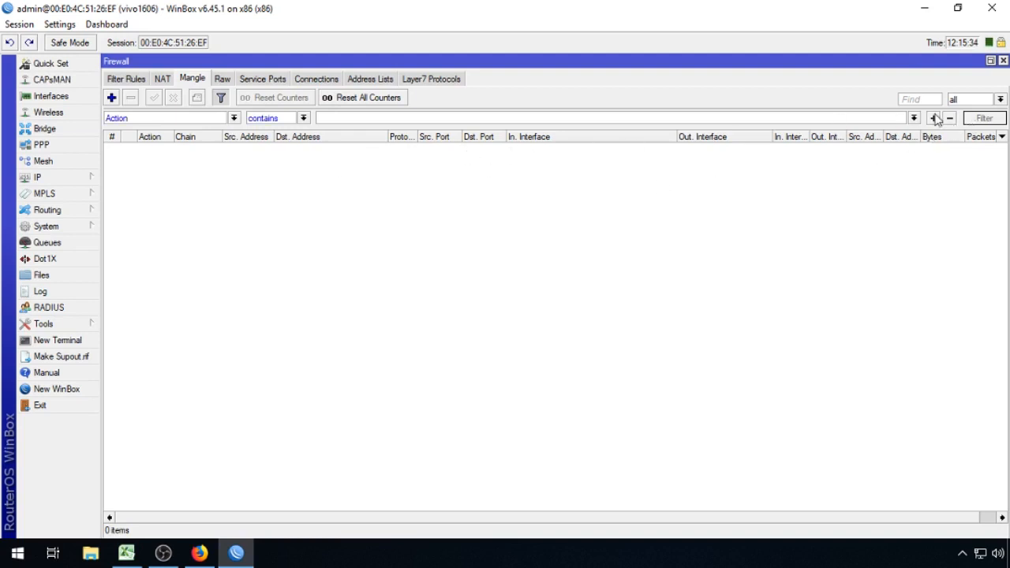
{"action": "left_click", "coordinate": [1003, 61]}
{"action": "left_click", "coordinate": [1004, 62]}
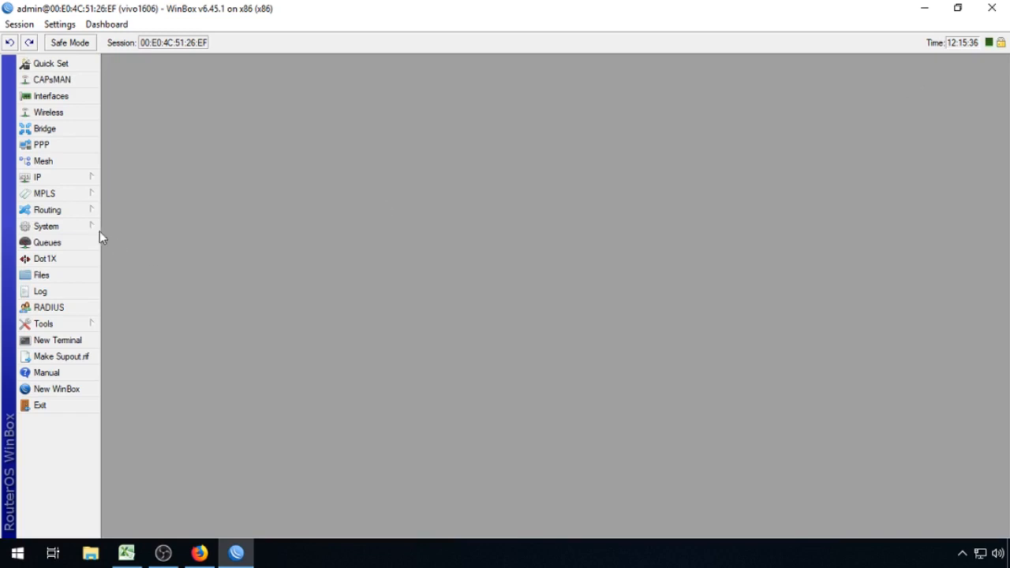
Step: Recheck the queue list and firewall rules, close both windows, and bring up System > Scheduler
{"action": "left_click", "coordinate": [85, 179]}
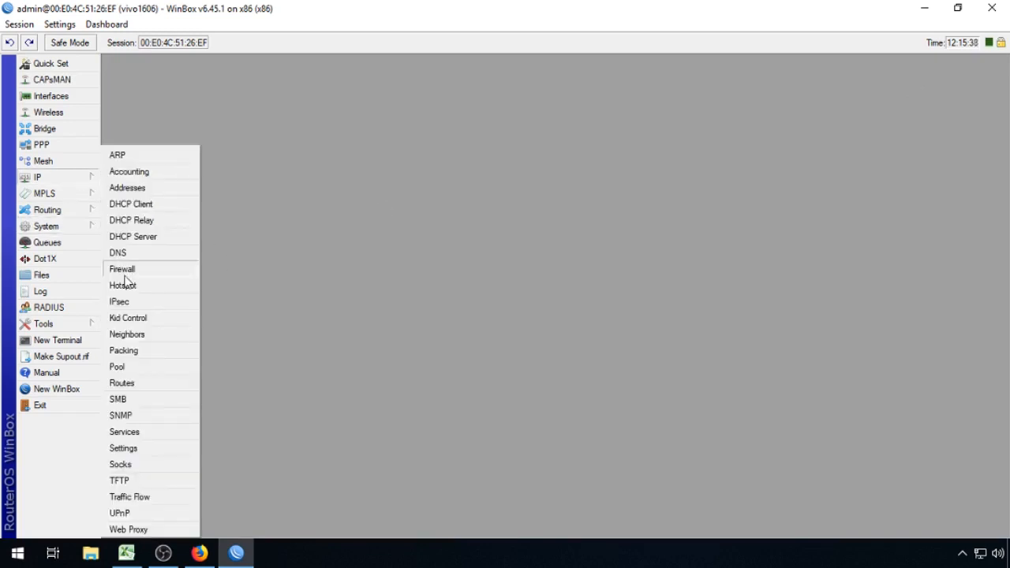
{"action": "left_click", "coordinate": [74, 245]}
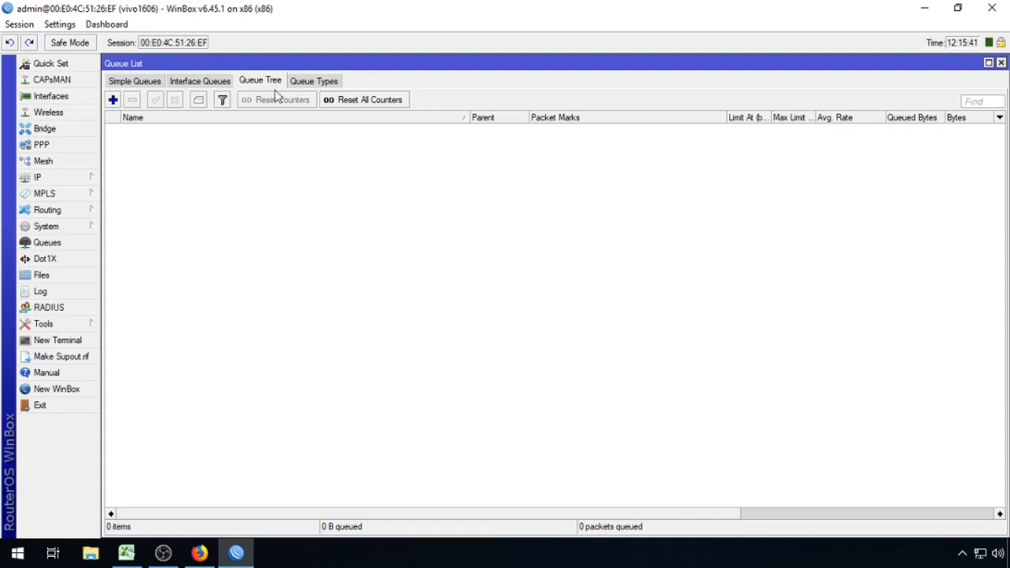
{"action": "left_click", "coordinate": [98, 177]}
{"action": "left_click", "coordinate": [142, 269]}
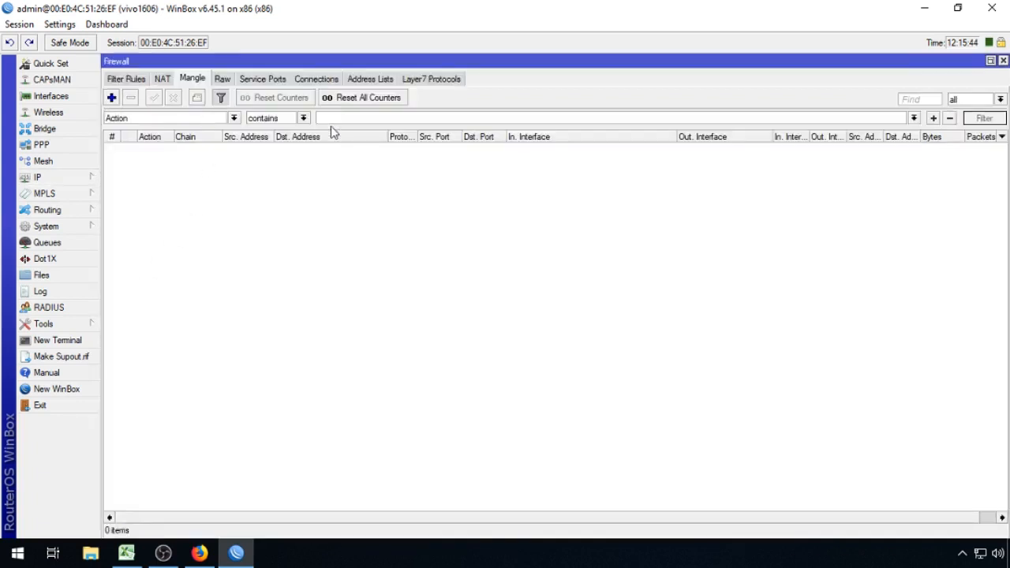
{"action": "left_click", "coordinate": [222, 98]}
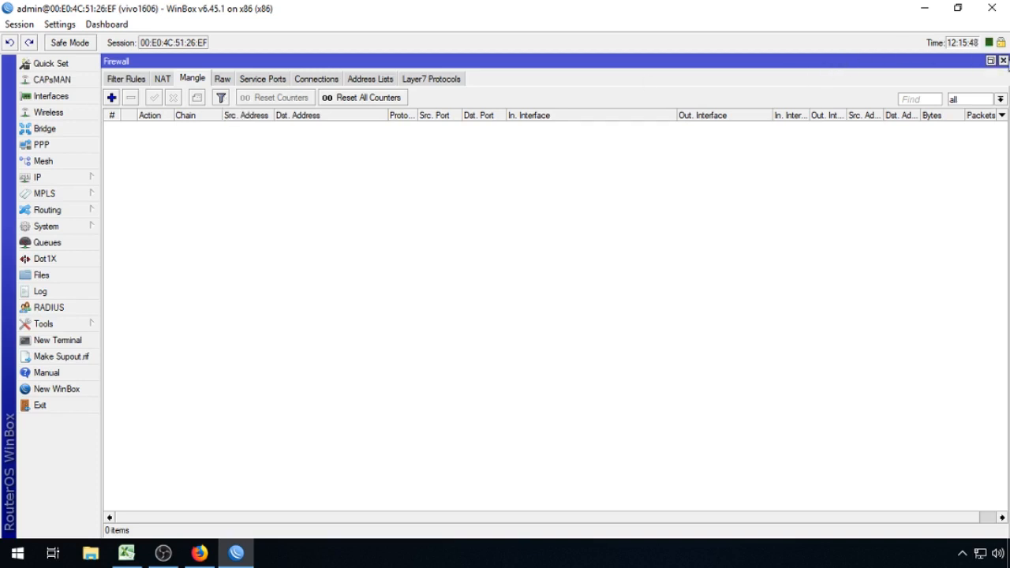
{"action": "left_click", "coordinate": [1003, 61]}
{"action": "left_click", "coordinate": [1001, 63]}
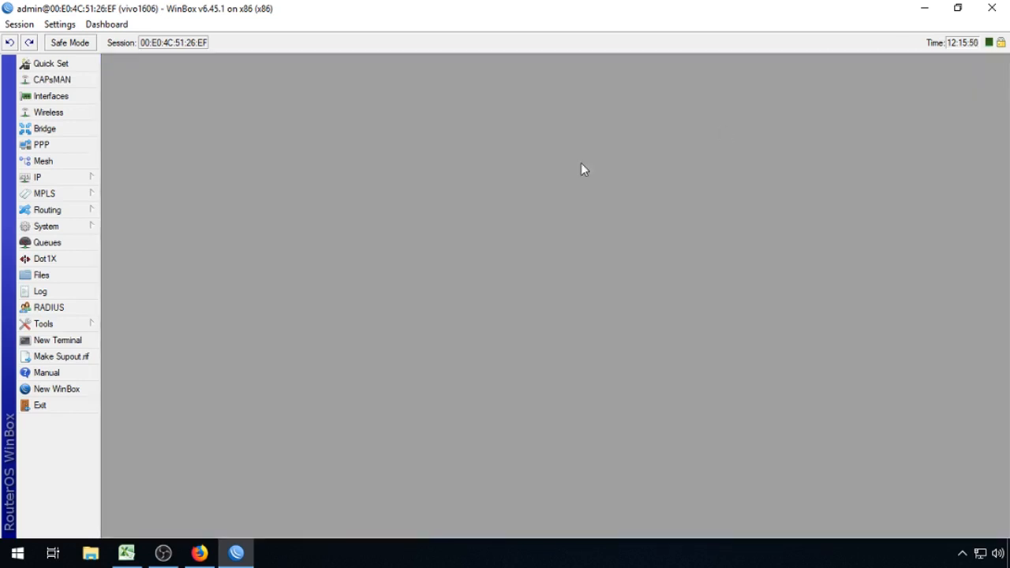
{"action": "left_click", "coordinate": [87, 228]}
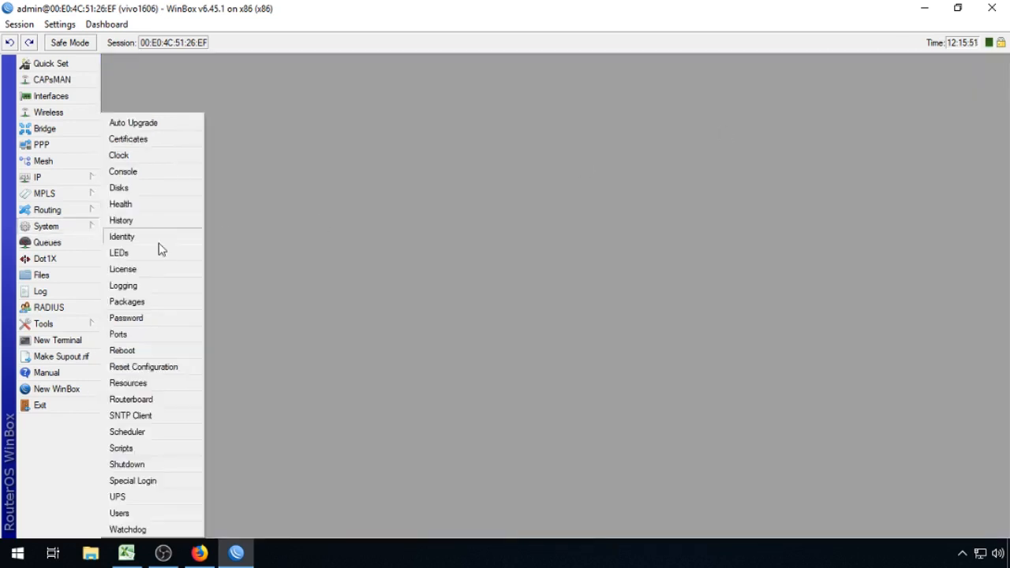
{"action": "left_click", "coordinate": [147, 434]}
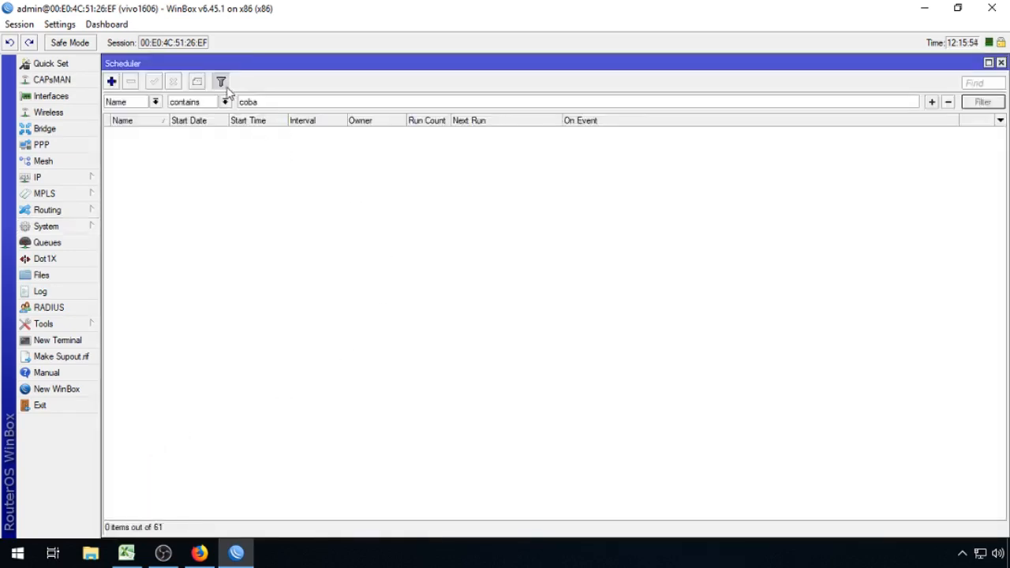
Step: Clear the scheduler name filter, delete the deluser-startup entry, and close the Scheduler
{"action": "left_click", "coordinate": [221, 81]}
{"action": "left_click", "coordinate": [185, 256]}
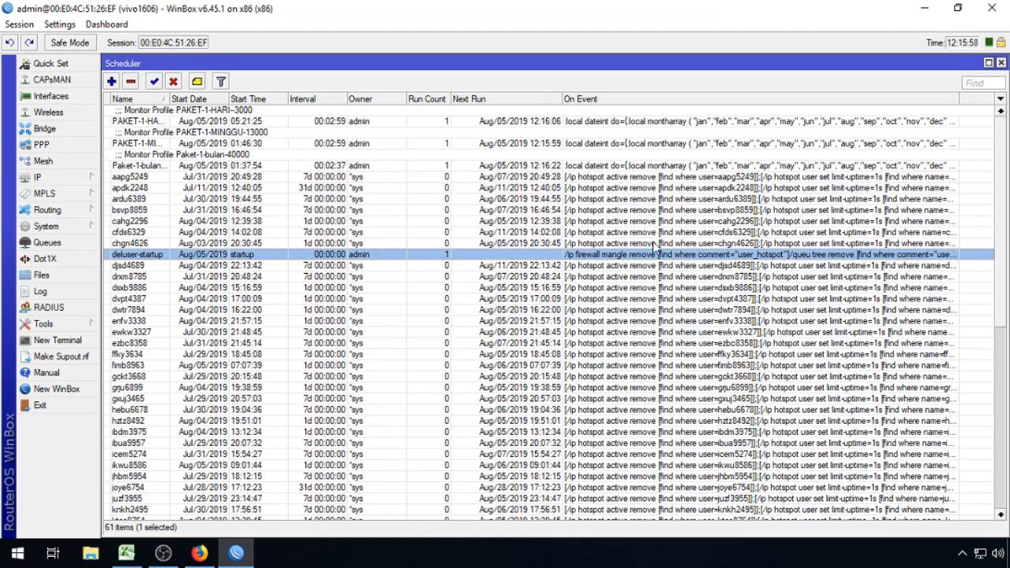
{"action": "key", "text": "Delete"}
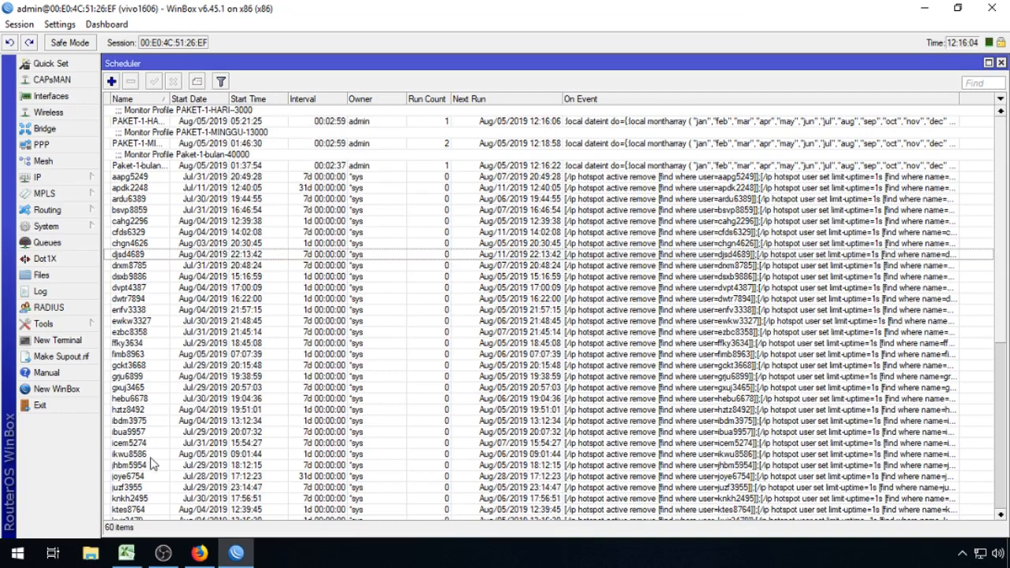
{"action": "left_click", "coordinate": [1001, 63]}
Step: Change the WAN interface name from 3.INDIHOME to 3.INTERNET, confirm, and close the Interface List
{"action": "left_click", "coordinate": [51, 97]}
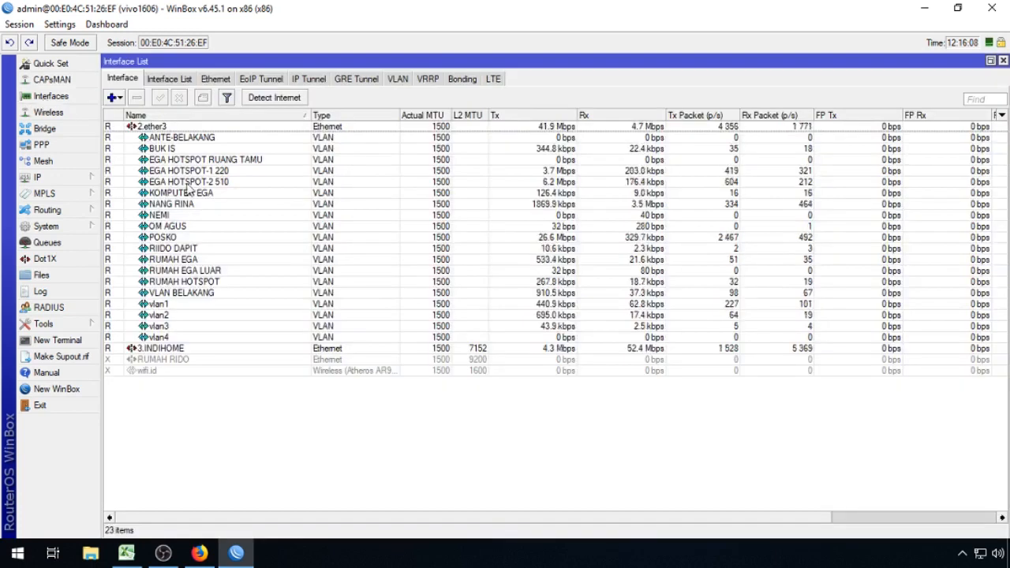
{"action": "double_click", "coordinate": [203, 348]}
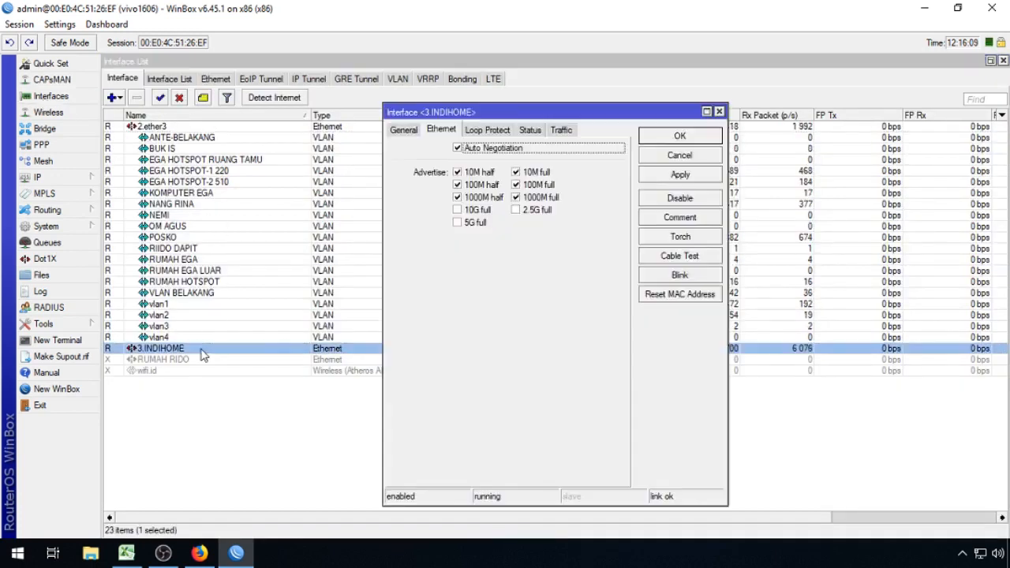
{"action": "left_click", "coordinate": [412, 131]}
{"action": "left_click", "coordinate": [504, 150]}
{"action": "left_click_drag", "start_coordinate": [502, 152], "coordinate": [584, 154]}
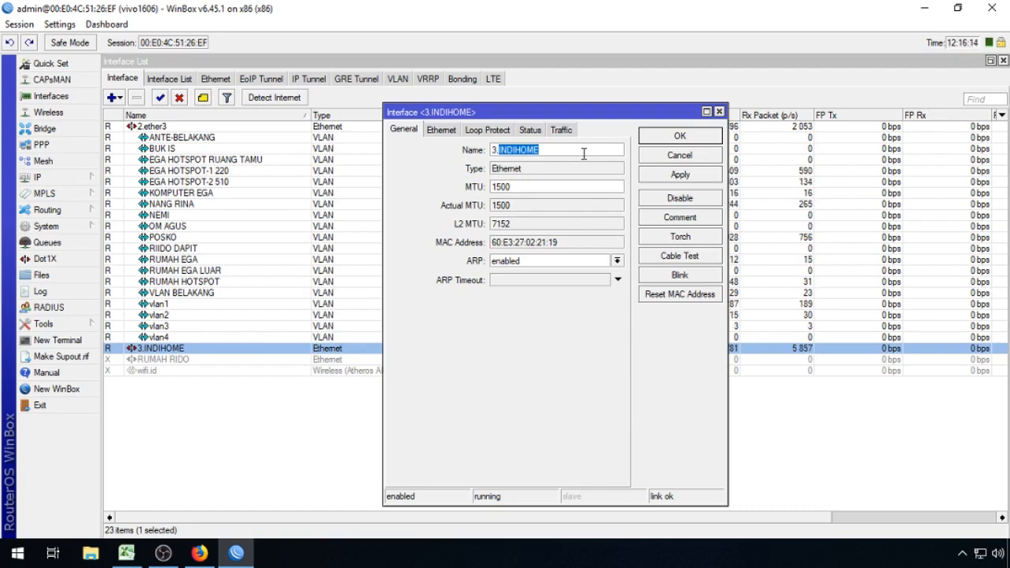
{"action": "key", "text": "BackSpace"}
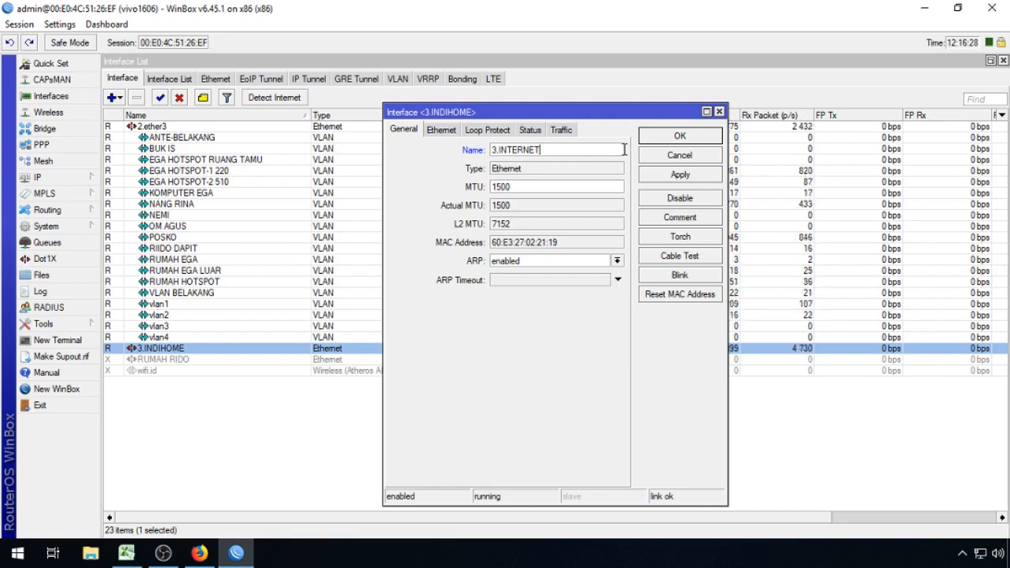
{"action": "left_click", "coordinate": [679, 138]}
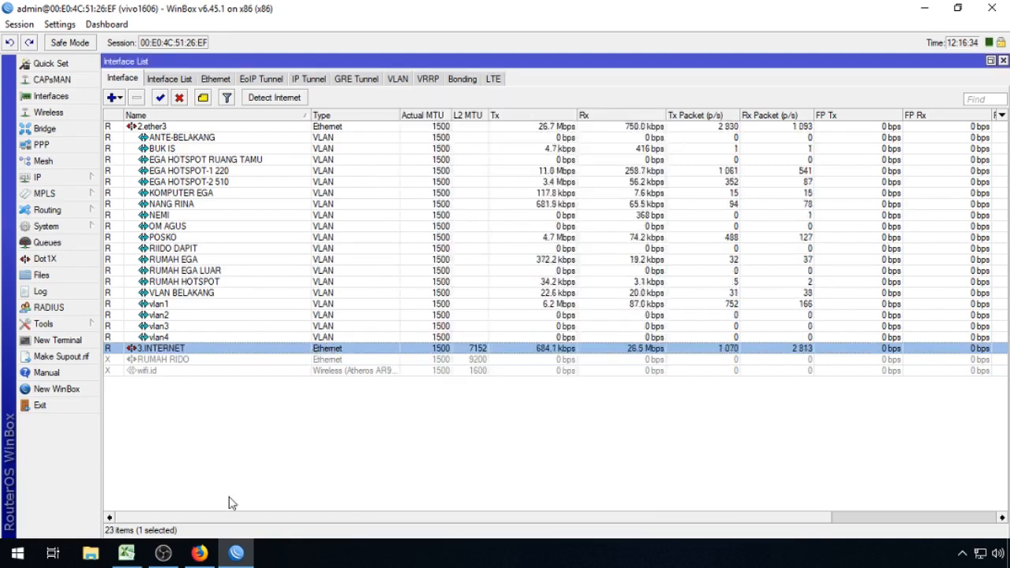
{"action": "left_click", "coordinate": [126, 553]}
{"action": "left_click", "coordinate": [126, 552]}
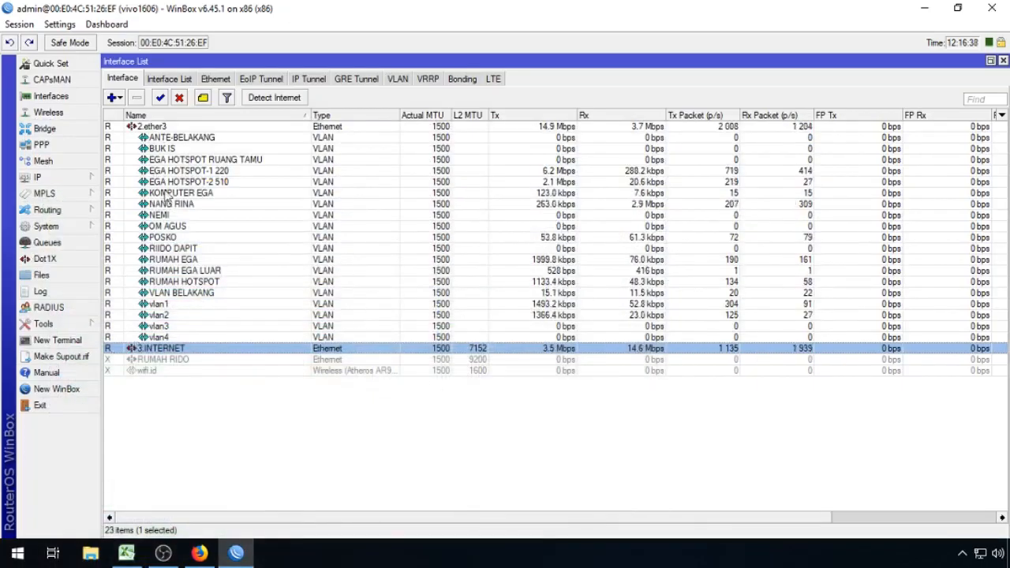
{"action": "left_click", "coordinate": [1003, 60]}
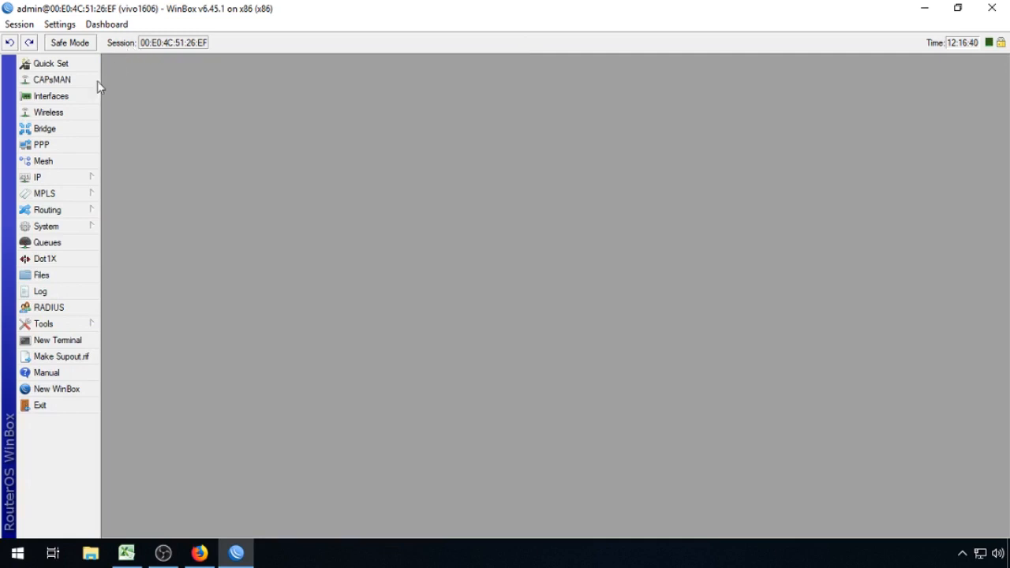
Step: Copy the name 3.INTERNET from the WinBox interface properties, closing them unchanged
{"action": "left_click", "coordinate": [70, 97]}
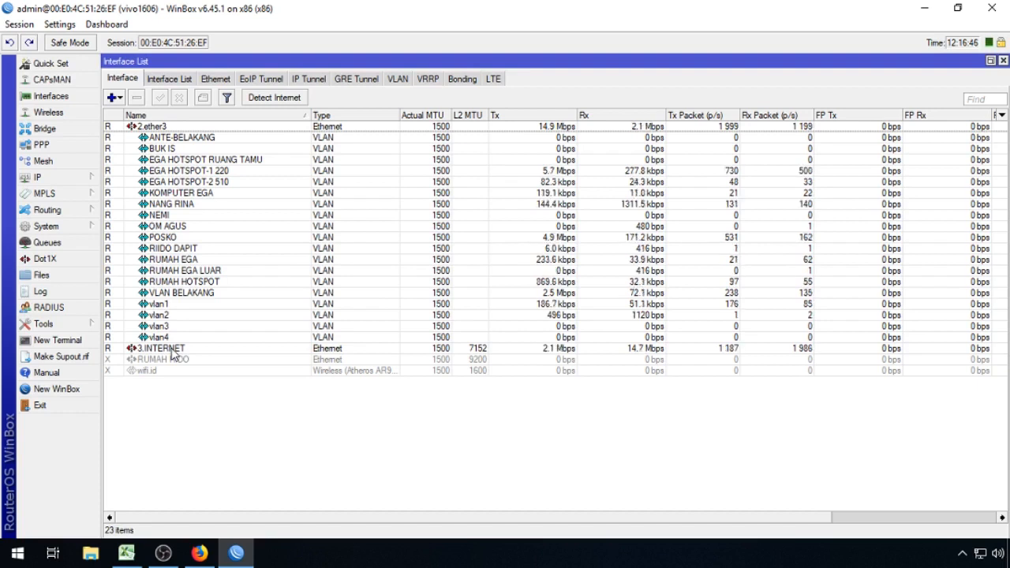
{"action": "double_click", "coordinate": [172, 350]}
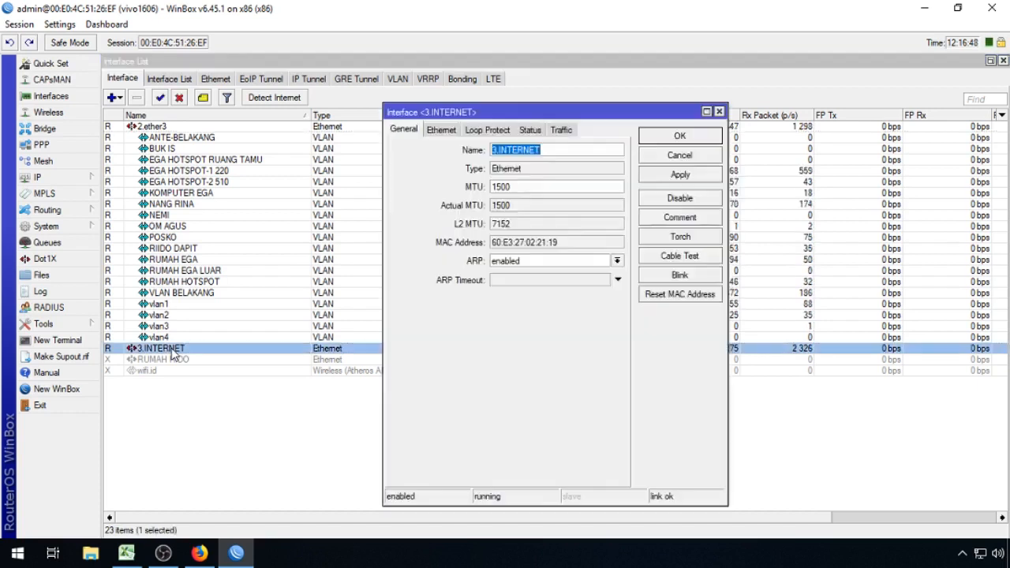
{"action": "right_click", "coordinate": [547, 150]}
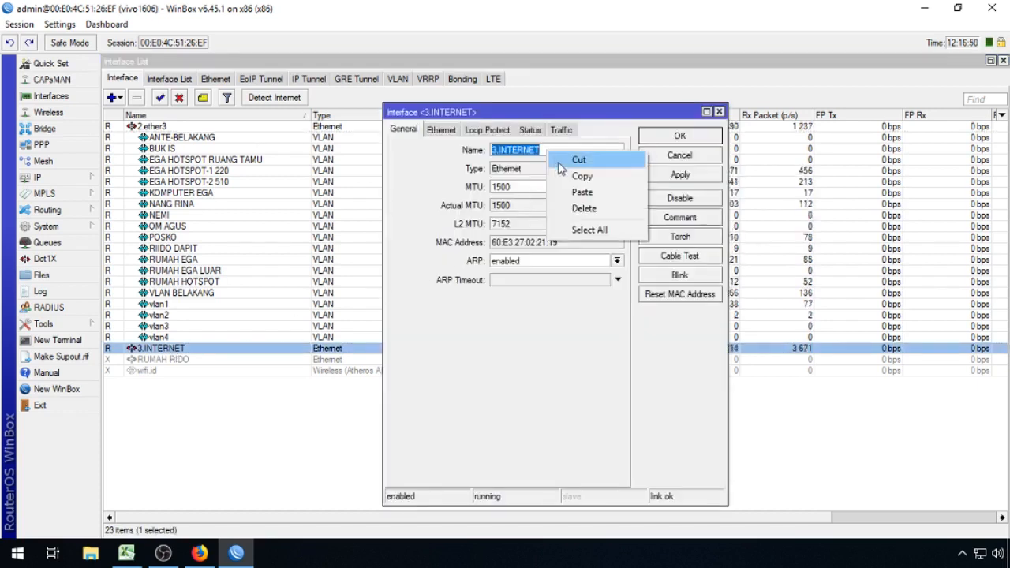
{"action": "left_click", "coordinate": [568, 177]}
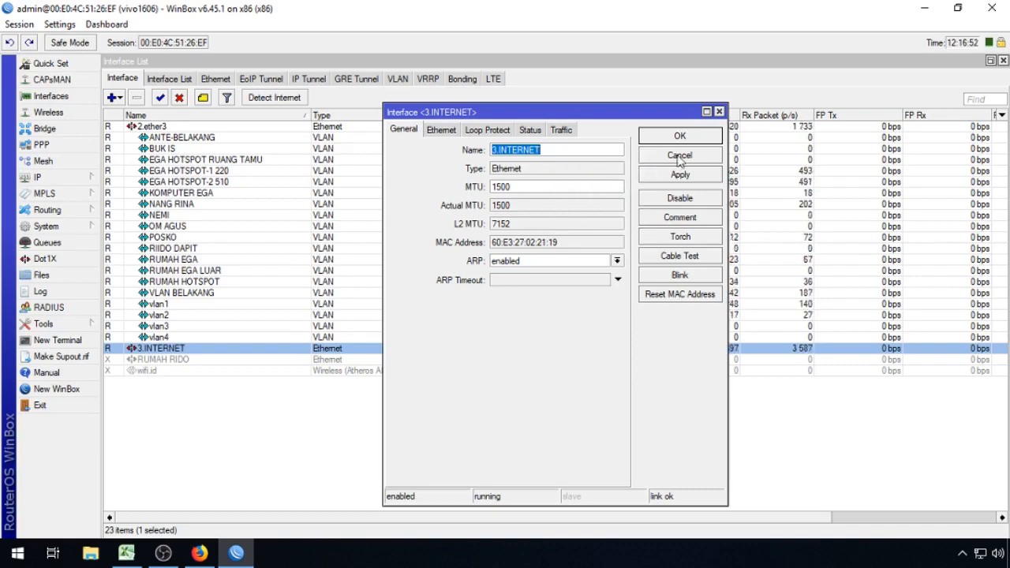
{"action": "left_click", "coordinate": [679, 157]}
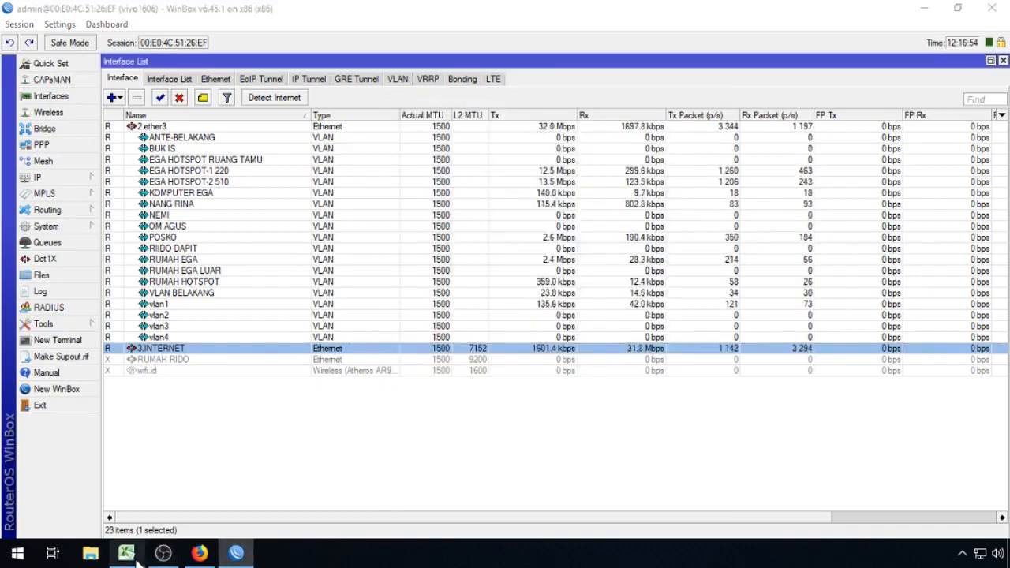
Step: Paste 3.INTERNET over 3.INDIHOME in Excel cell E2, the NAMA INTERFACE WAN entry
{"action": "left_click", "coordinate": [126, 553]}
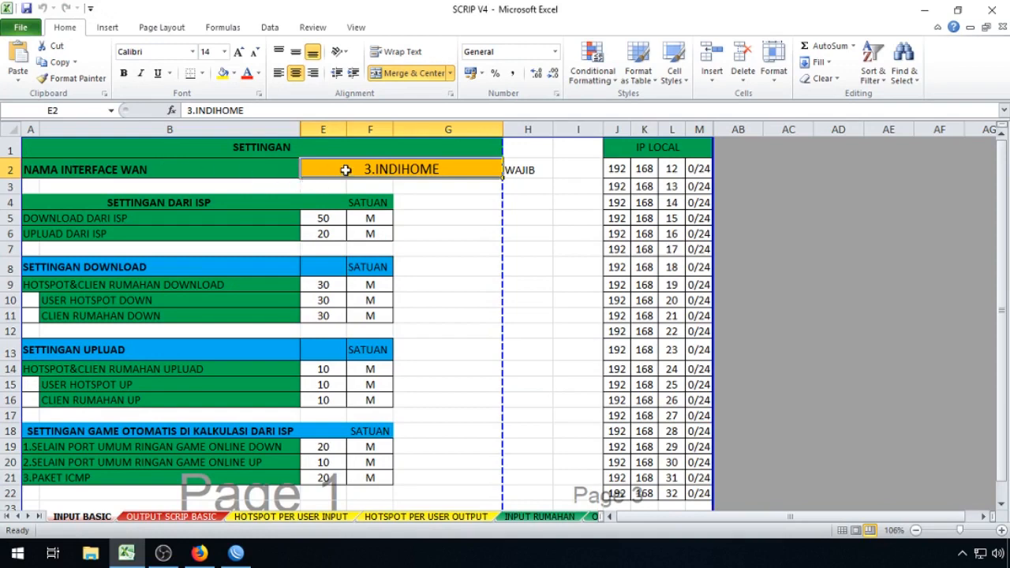
{"action": "double_click", "coordinate": [344, 170]}
{"action": "left_click_drag", "start_coordinate": [345, 170], "coordinate": [481, 178]}
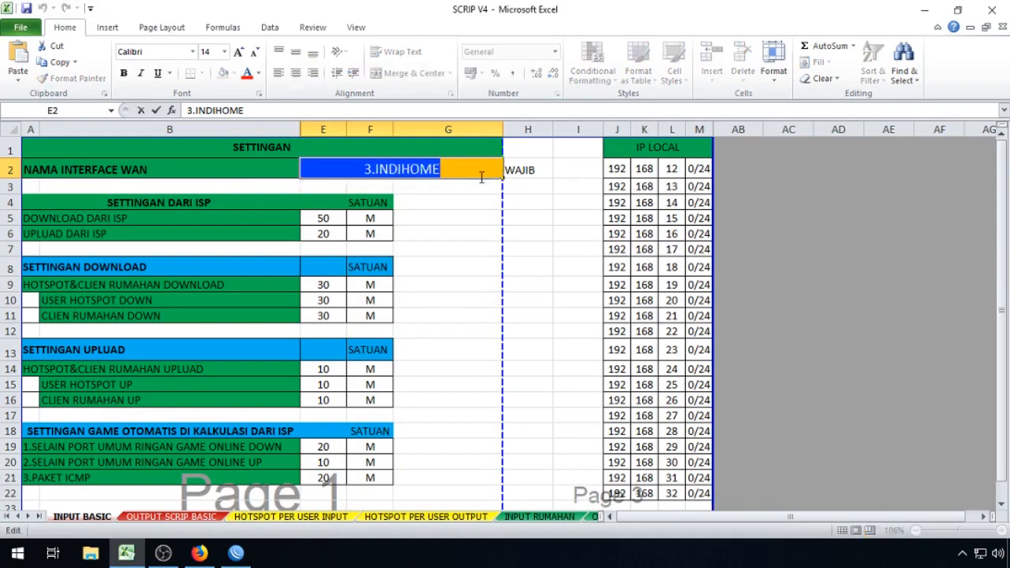
{"action": "key", "text": "ctrl+v"}
{"action": "left_click", "coordinate": [448, 218]}
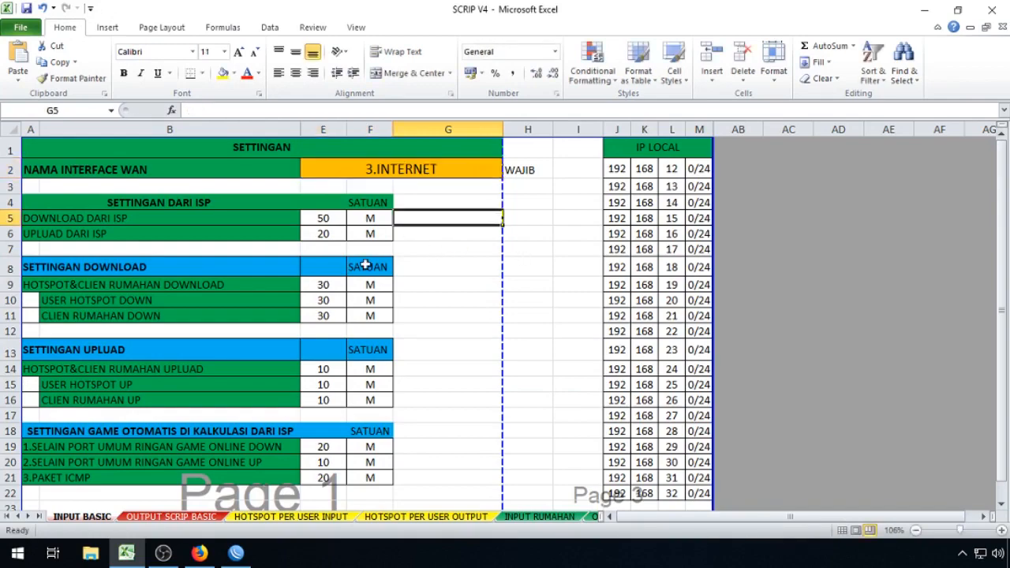
{"action": "left_click", "coordinate": [335, 218]}
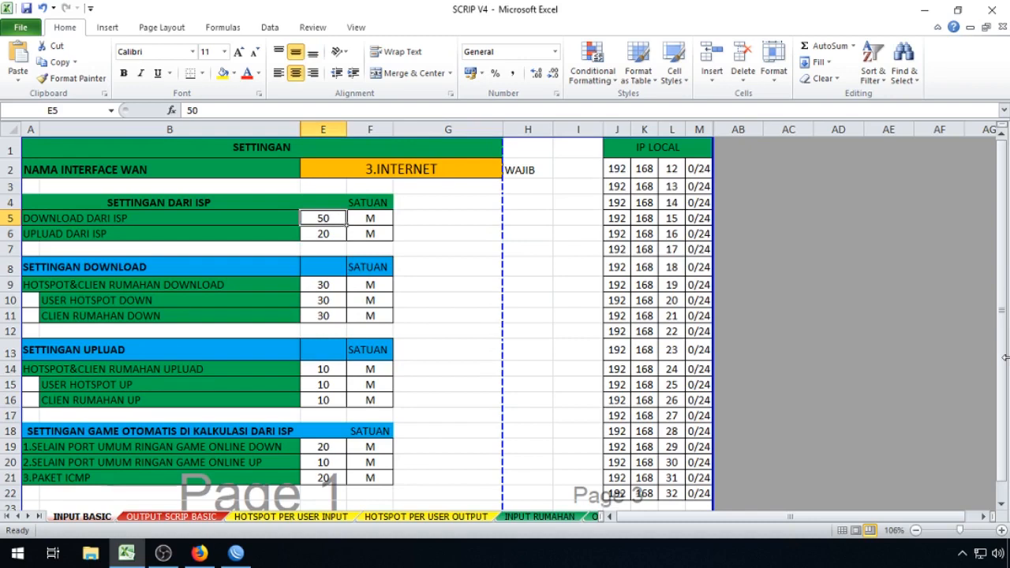
{"action": "type", "text": "50"}
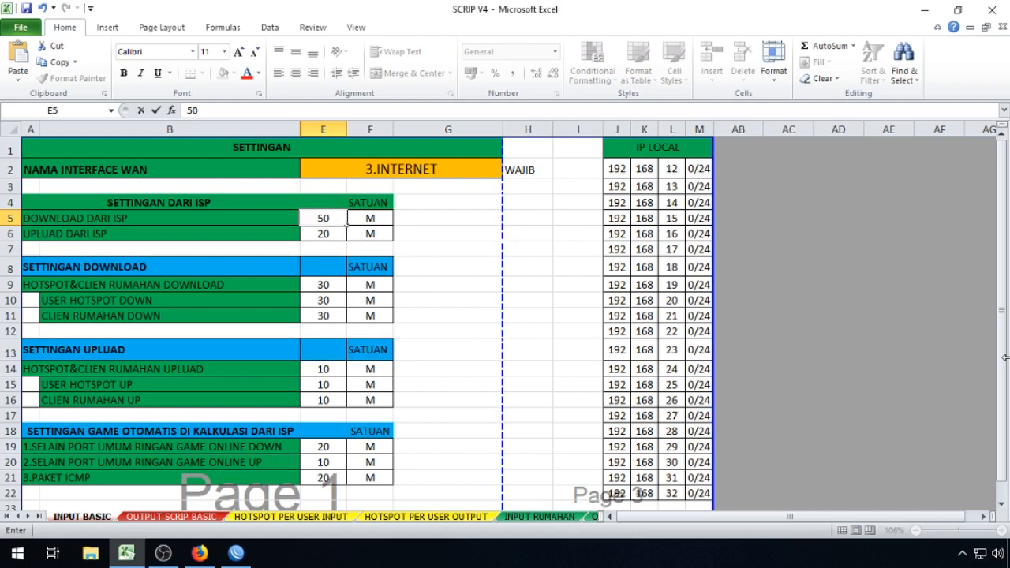
{"action": "double_click", "coordinate": [323, 219]}
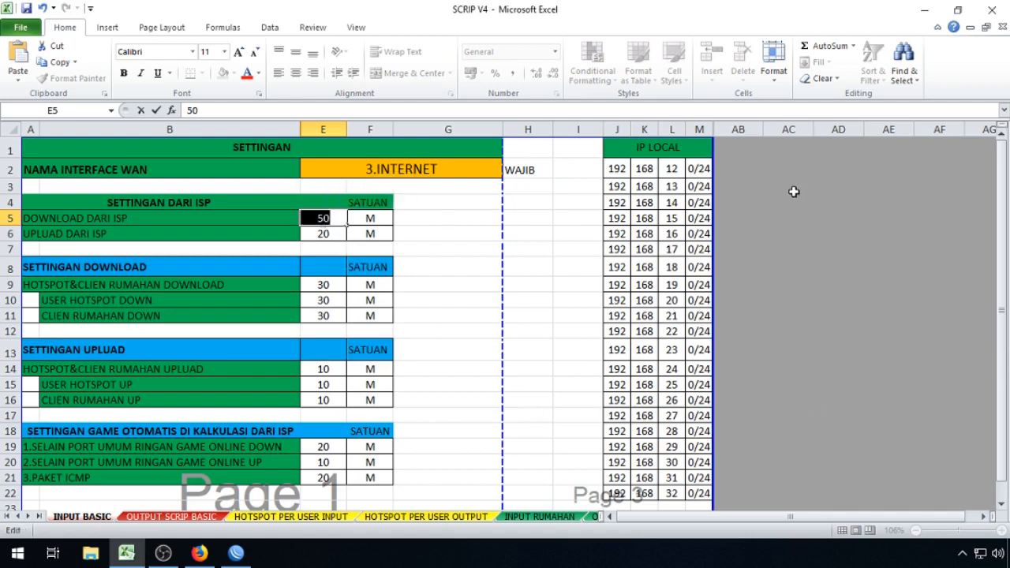
{"action": "type", "text": "5"}
{"action": "left_click", "coordinate": [428, 236]}
{"action": "left_click", "coordinate": [334, 235]}
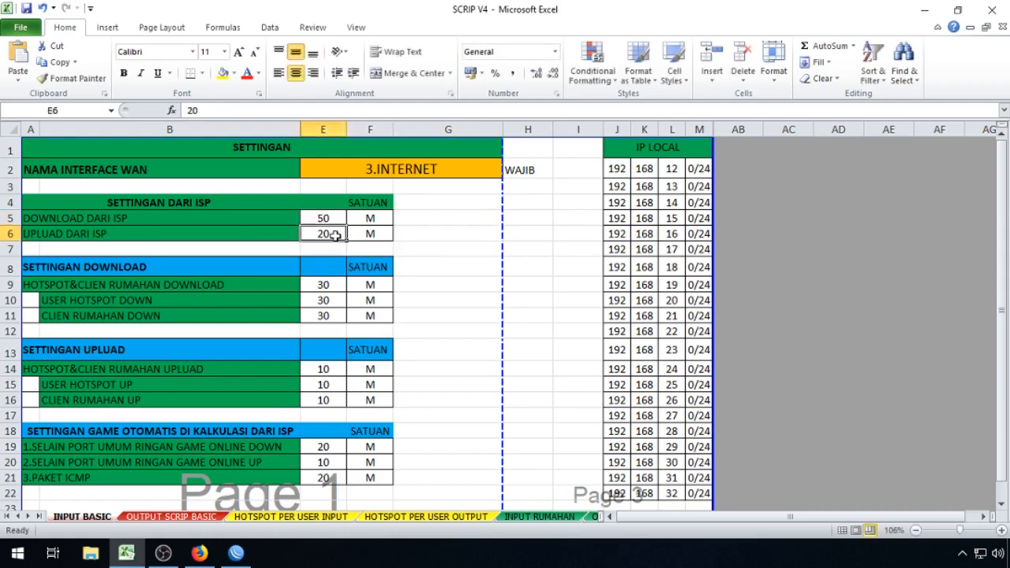
{"action": "type", "text": "20"}
{"action": "key", "text": "Return"}
{"action": "left_click", "coordinate": [365, 217]}
{"action": "left_click", "coordinate": [371, 234], "text": "ctrl"}
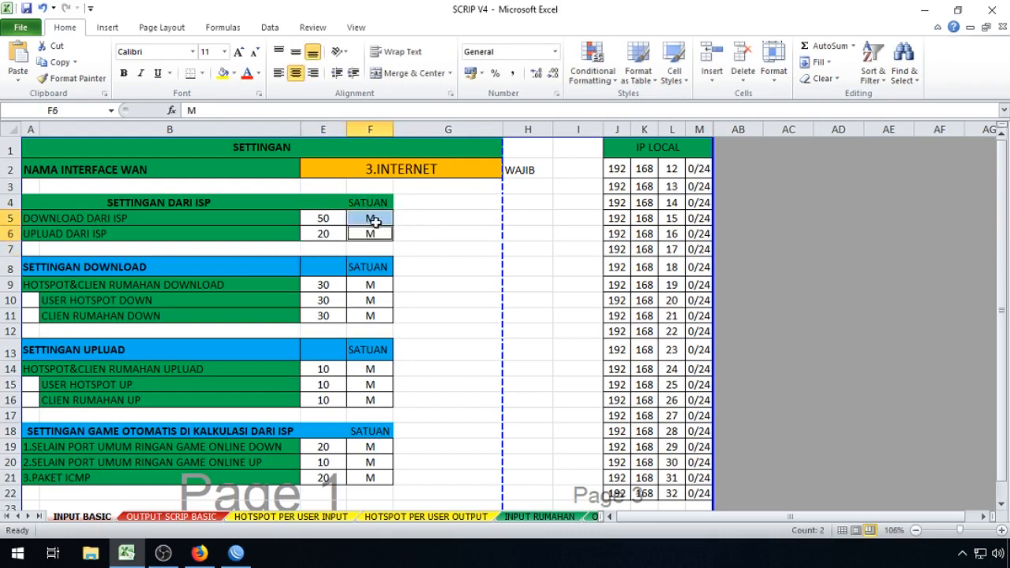
{"action": "left_click", "coordinate": [444, 221]}
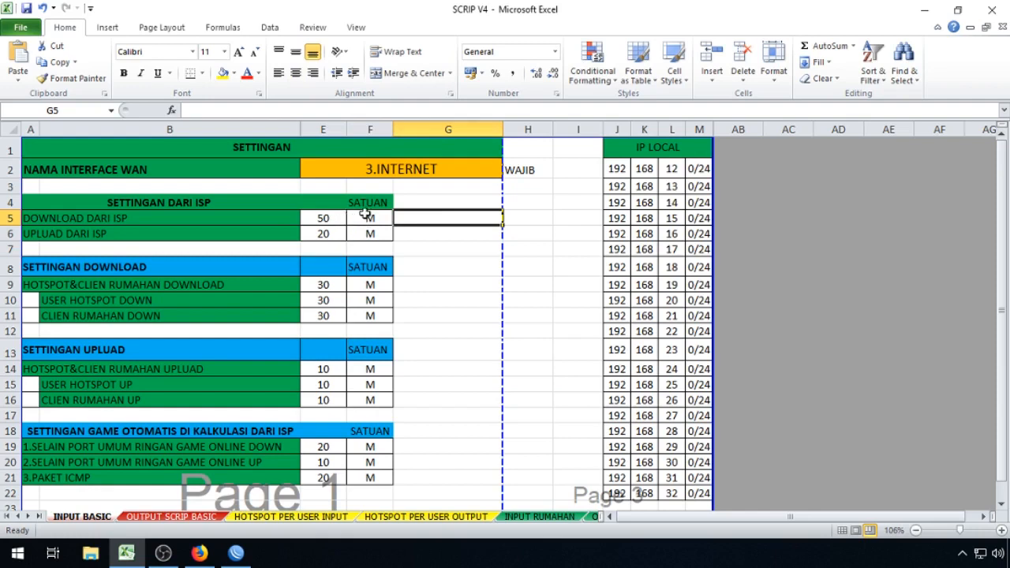
{"action": "left_click", "coordinate": [365, 219]}
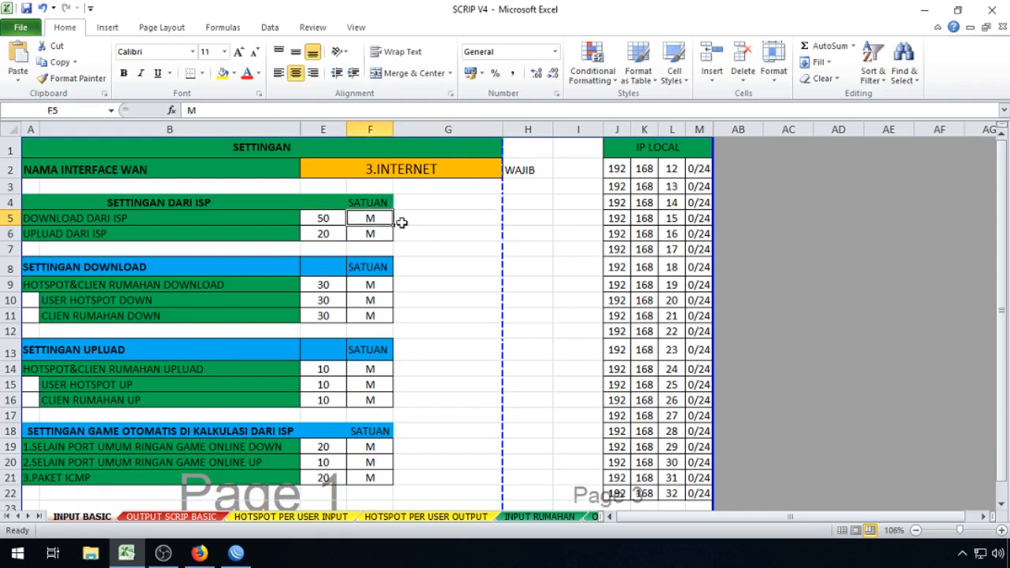
{"action": "left_click", "coordinate": [374, 233]}
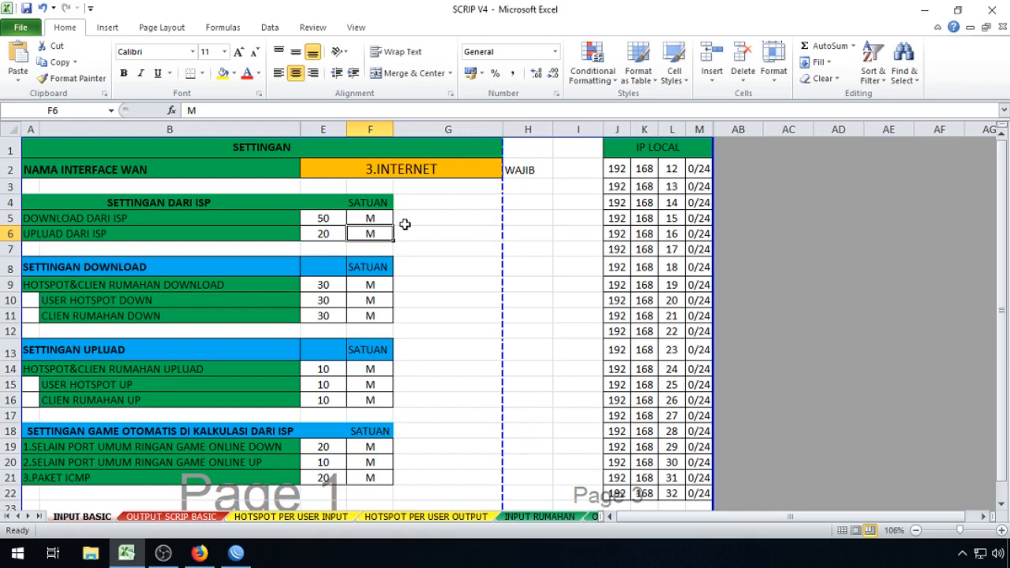
{"action": "left_click", "coordinate": [368, 220]}
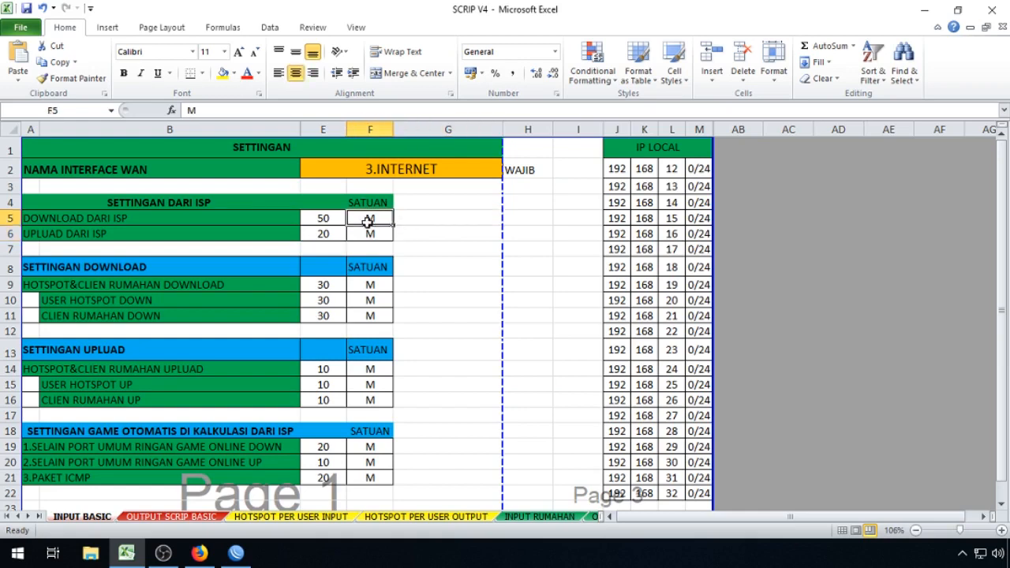
{"action": "left_click_drag", "start_coordinate": [323, 218], "coordinate": [368, 235]}
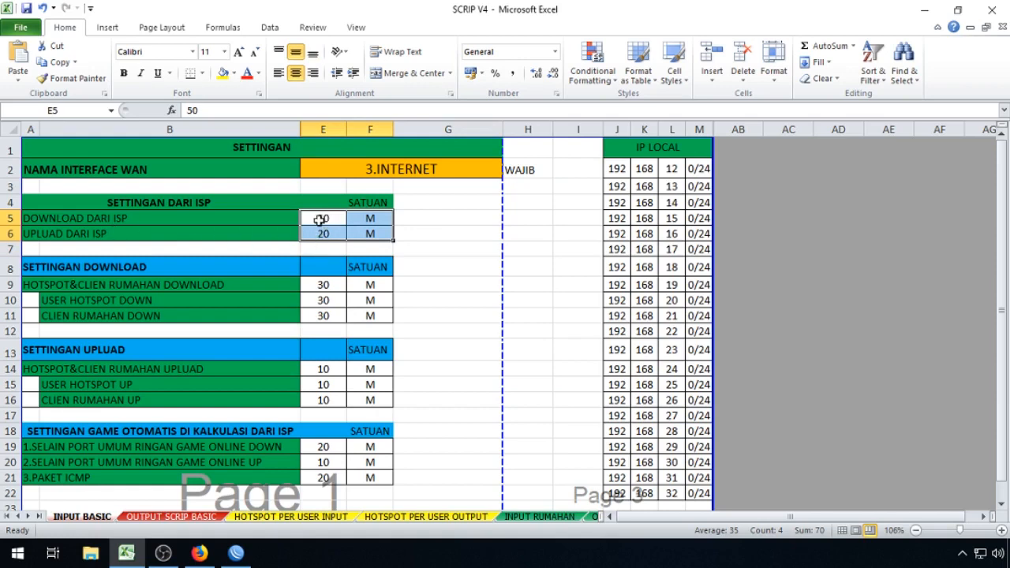
{"action": "left_click", "coordinate": [322, 220]}
{"action": "left_click", "coordinate": [329, 235]}
Step: Clear the download limits in E9:E11 and the upload limits in E14:E16
{"action": "scroll", "coordinate": [413, 288], "scroll_direction": "down", "scroll_amount": 2}
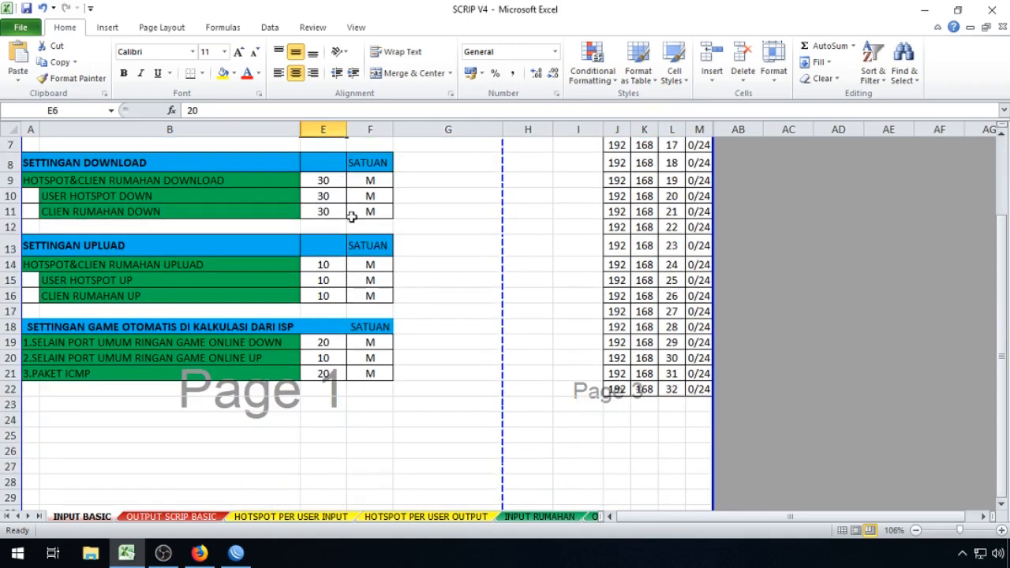
{"action": "left_click_drag", "start_coordinate": [326, 183], "coordinate": [344, 213]}
{"action": "key", "text": "Delete"}
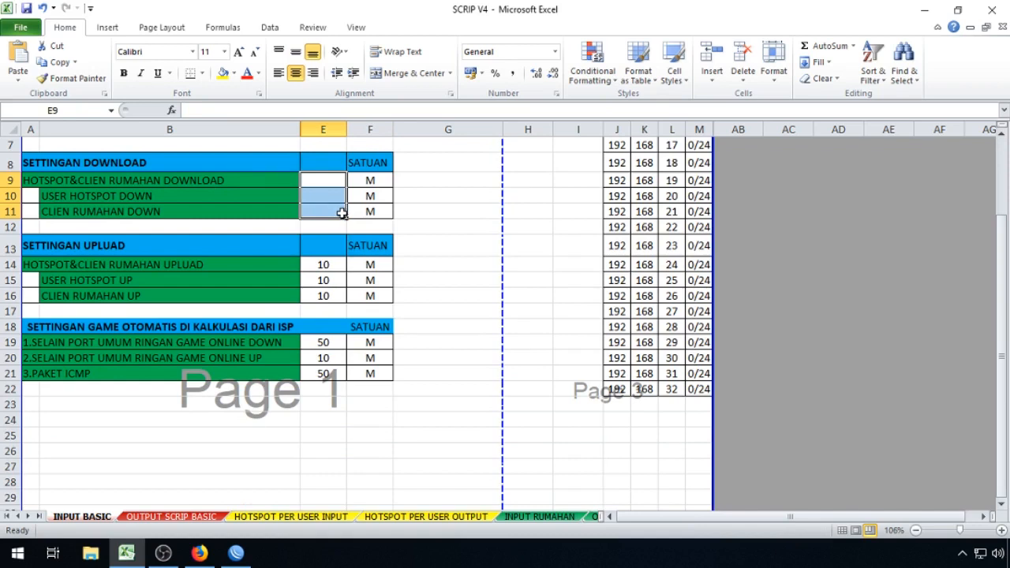
{"action": "left_click_drag", "start_coordinate": [327, 265], "coordinate": [324, 295]}
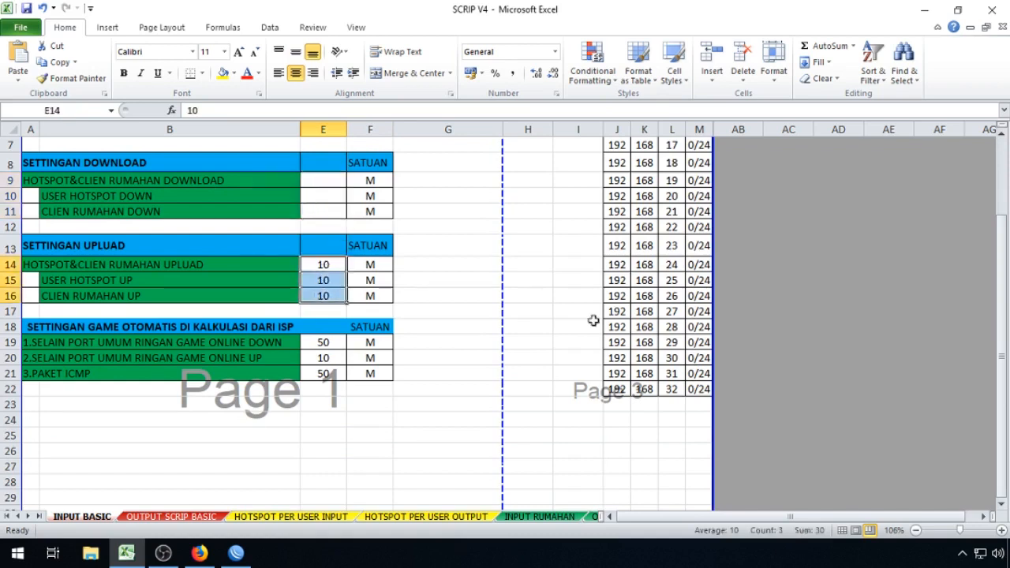
{"action": "key", "text": "Delete"}
{"action": "left_click", "coordinate": [468, 197]}
Step: Review the SETTINGAN DOWNLOAD, SETTINGAN UPLUAD and game settings headings and the ISP download in E5
{"action": "scroll", "coordinate": [465, 230], "scroll_direction": "up", "scroll_amount": 2}
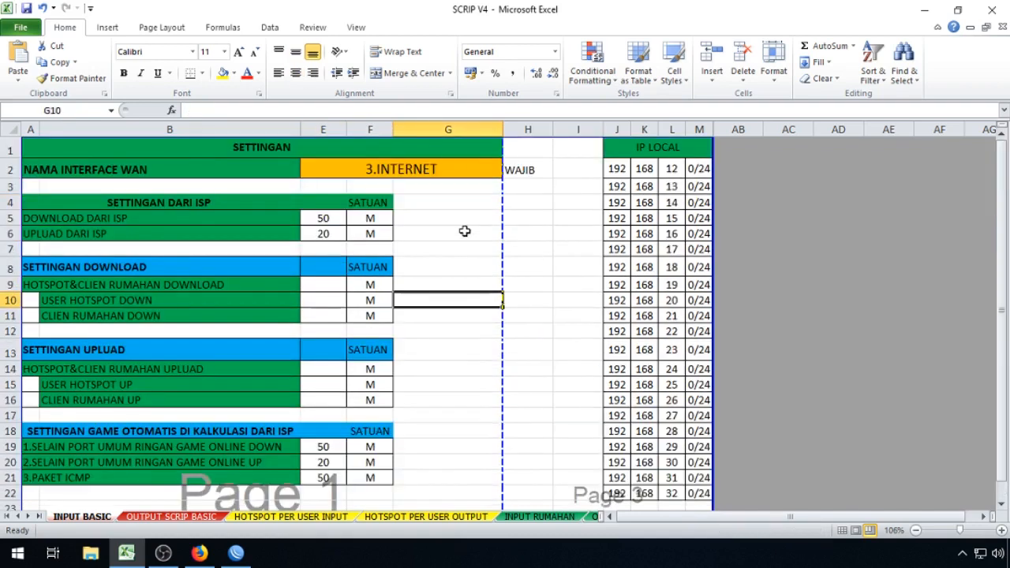
{"action": "left_click", "coordinate": [114, 271]}
{"action": "left_click", "coordinate": [95, 355]}
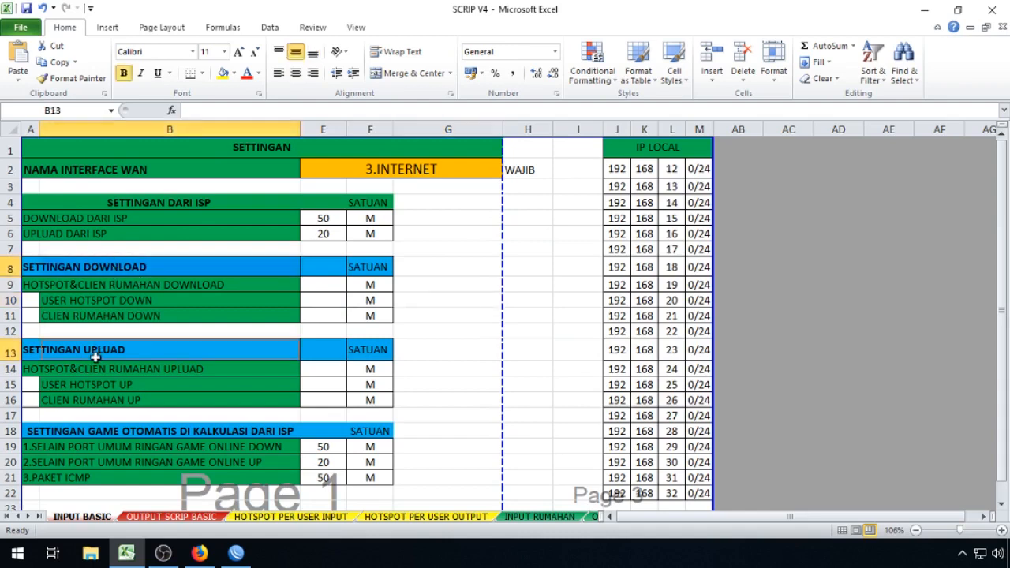
{"action": "scroll", "coordinate": [95, 356], "scroll_direction": "down", "scroll_amount": 2}
{"action": "left_click", "coordinate": [73, 325]}
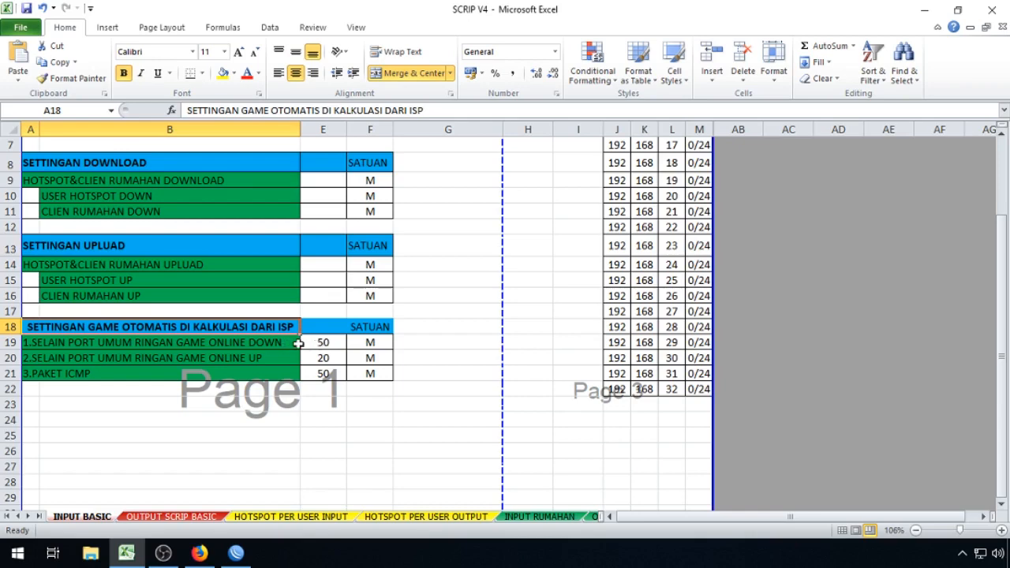
{"action": "scroll", "coordinate": [322, 327], "scroll_direction": "up", "scroll_amount": 2}
{"action": "left_click", "coordinate": [468, 246]}
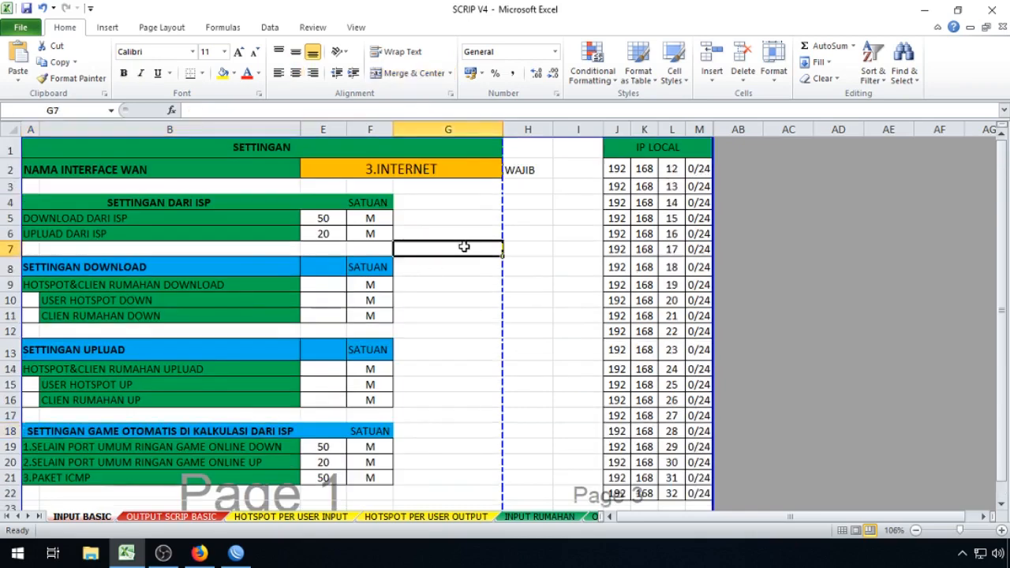
{"action": "scroll", "coordinate": [451, 254], "scroll_direction": "down", "scroll_amount": 1}
{"action": "scroll", "coordinate": [446, 256], "scroll_direction": "up", "scroll_amount": 1}
{"action": "left_click", "coordinate": [316, 219]}
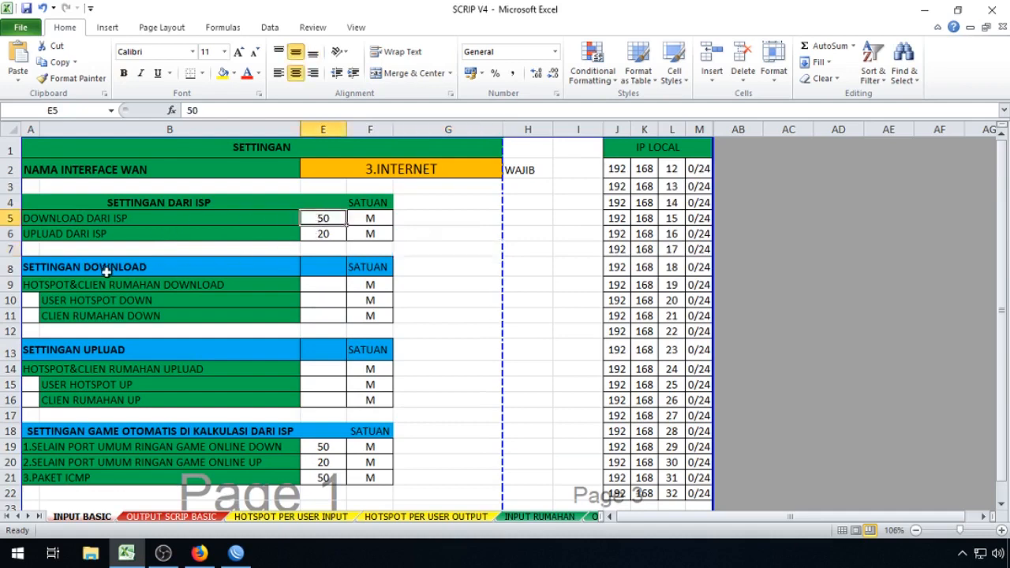
{"action": "left_click", "coordinate": [50, 270]}
Step: Enter 50 as the combined hotspot and home download limit in E9
{"action": "left_click", "coordinate": [49, 284]}
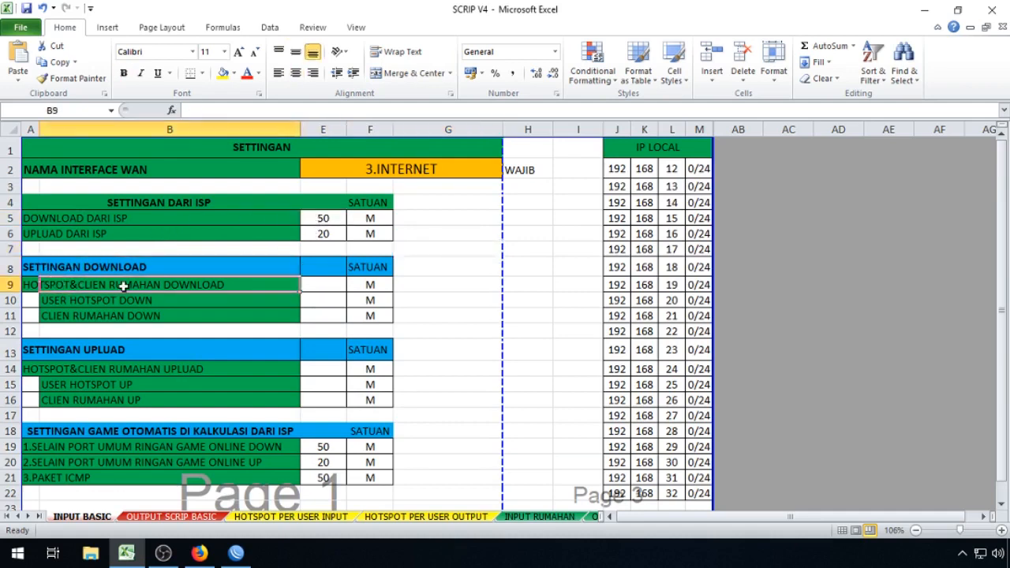
{"action": "left_click", "coordinate": [340, 286]}
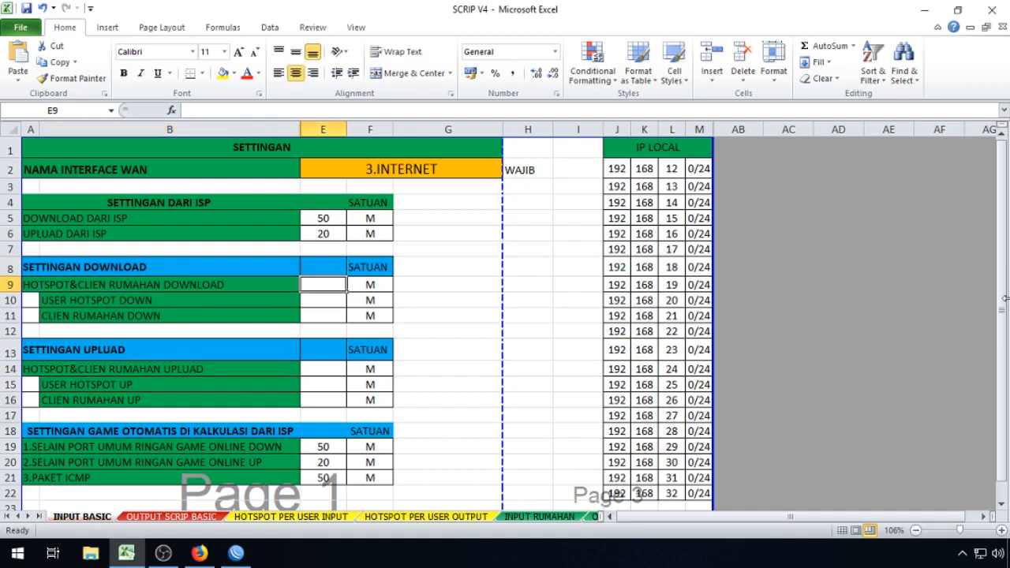
{"action": "type", "text": "50"}
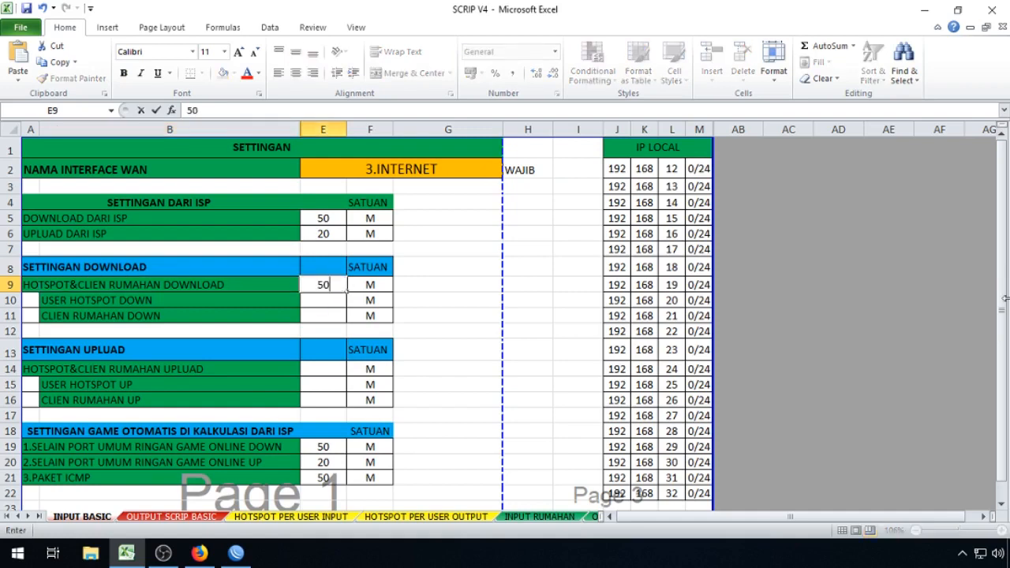
{"action": "key", "text": "Return"}
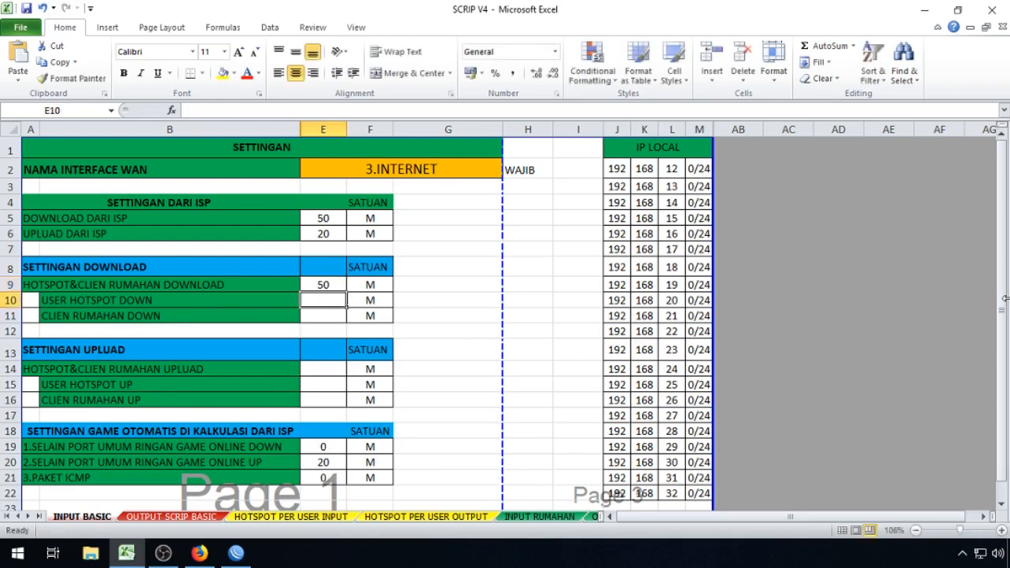
Step: Enter the combined upload limit in E14, correcting the mistyped 10M to 10
{"action": "scroll", "coordinate": [907, 305], "scroll_direction": "down", "scroll_amount": 1}
{"action": "scroll", "coordinate": [328, 252], "scroll_direction": "up", "scroll_amount": 1}
{"action": "left_click", "coordinate": [9, 234]}
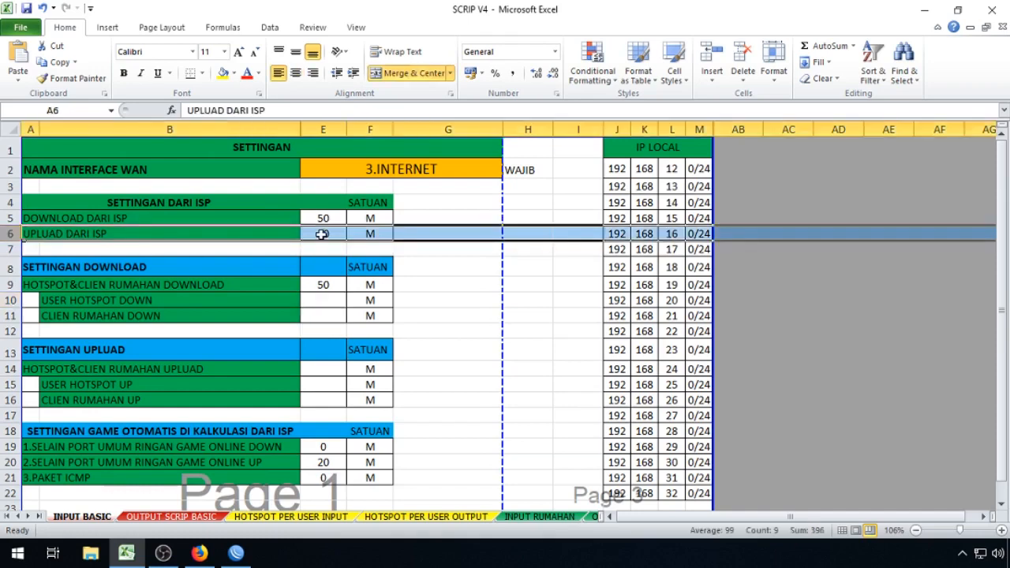
{"action": "scroll", "coordinate": [322, 234], "scroll_direction": "down", "scroll_amount": 1}
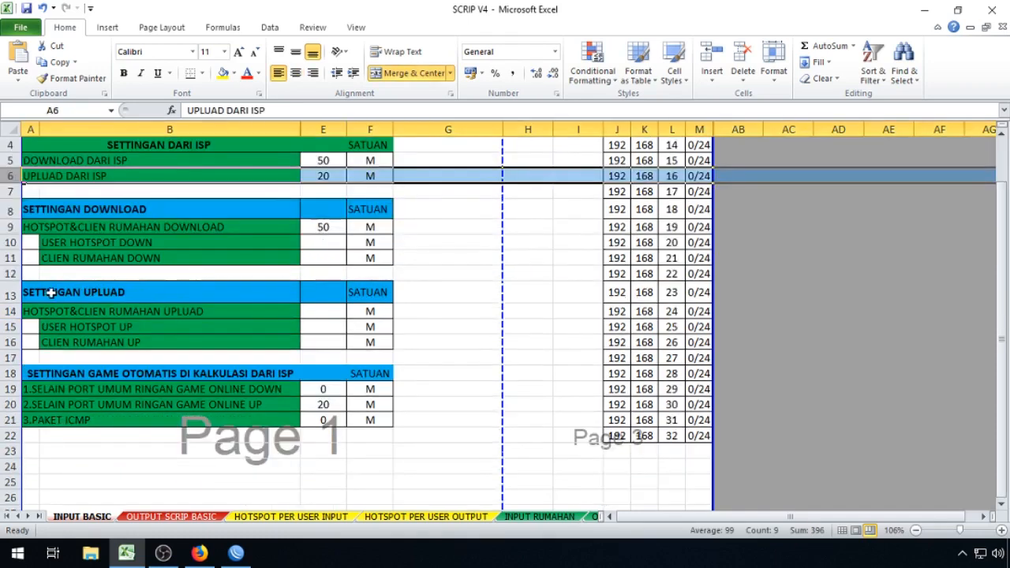
{"action": "left_click", "coordinate": [6, 312]}
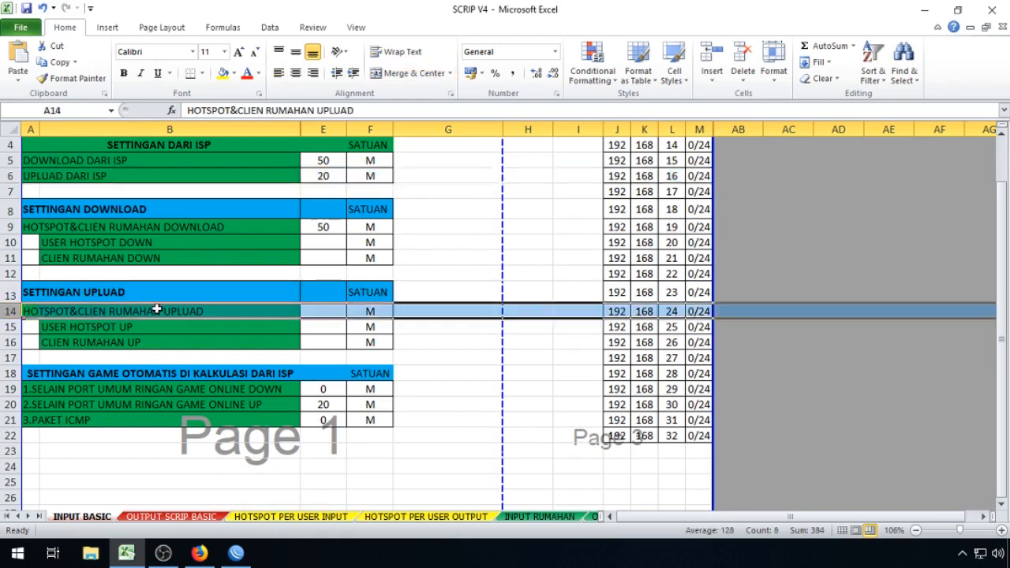
{"action": "left_click", "coordinate": [334, 310]}
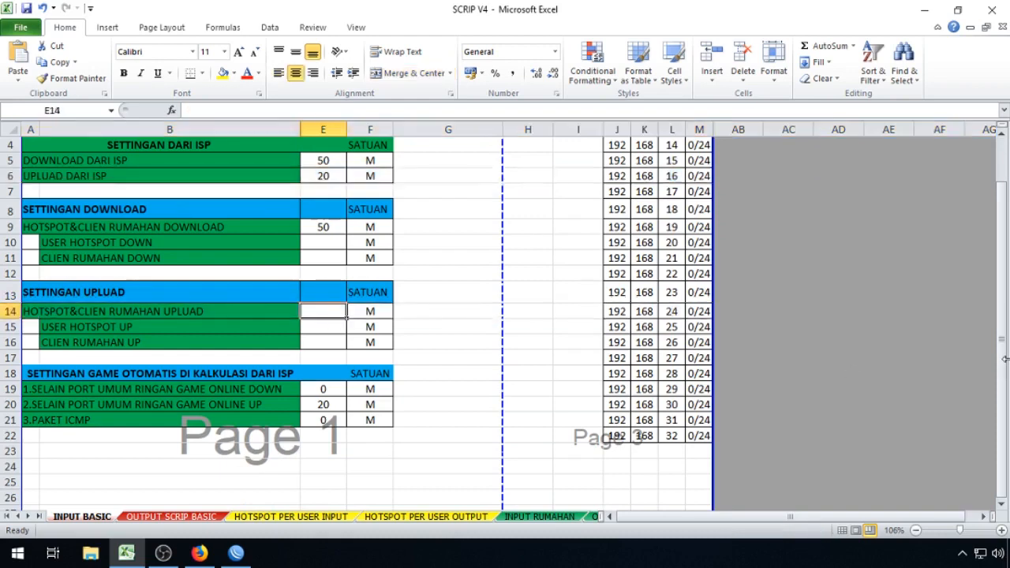
{"action": "type", "text": "10M"}
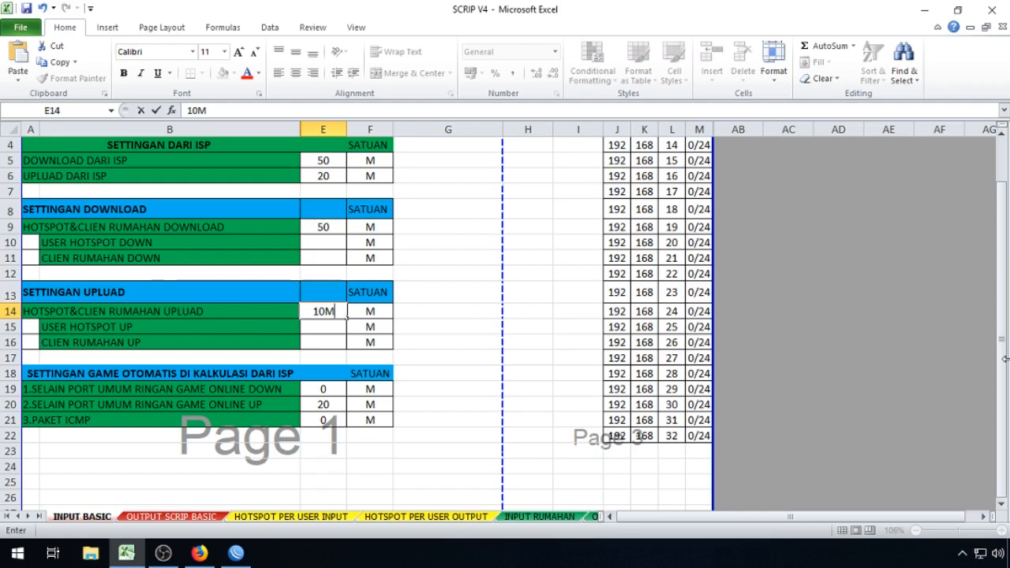
{"action": "key", "text": "Return"}
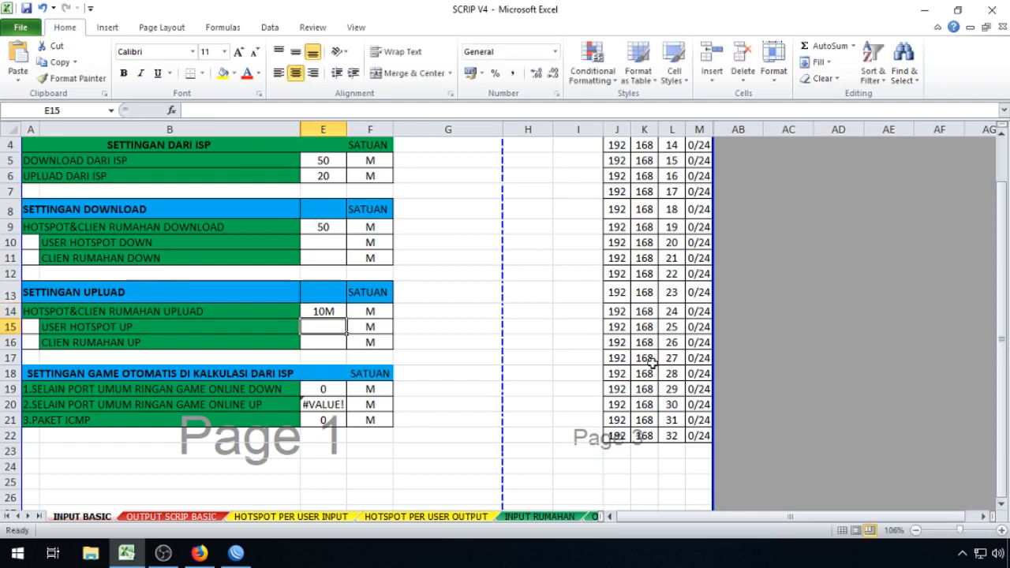
{"action": "left_click", "coordinate": [322, 312]}
{"action": "type", "text": "10"}
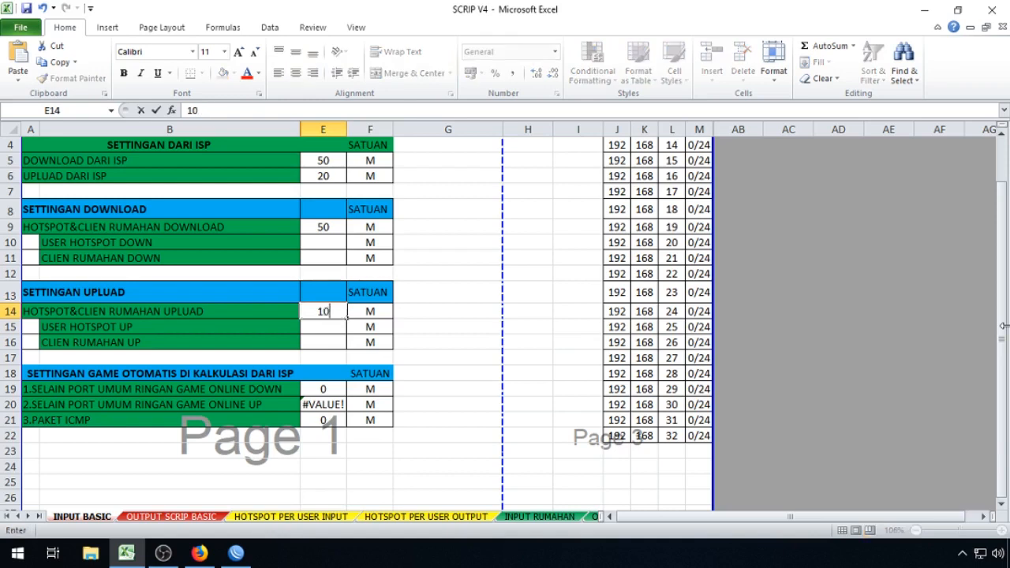
{"action": "key", "text": "Return"}
Step: Re-enter 10 in E14 and verify the upload and download values with their units
{"action": "left_click", "coordinate": [325, 314]}
{"action": "type", "text": "10"}
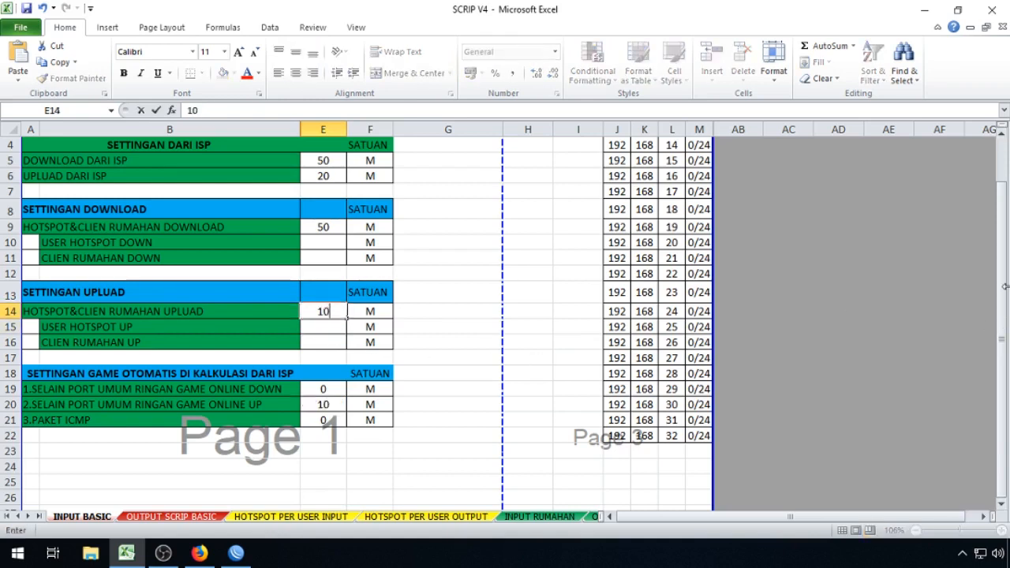
{"action": "key", "text": "Return"}
{"action": "left_click", "coordinate": [313, 313]}
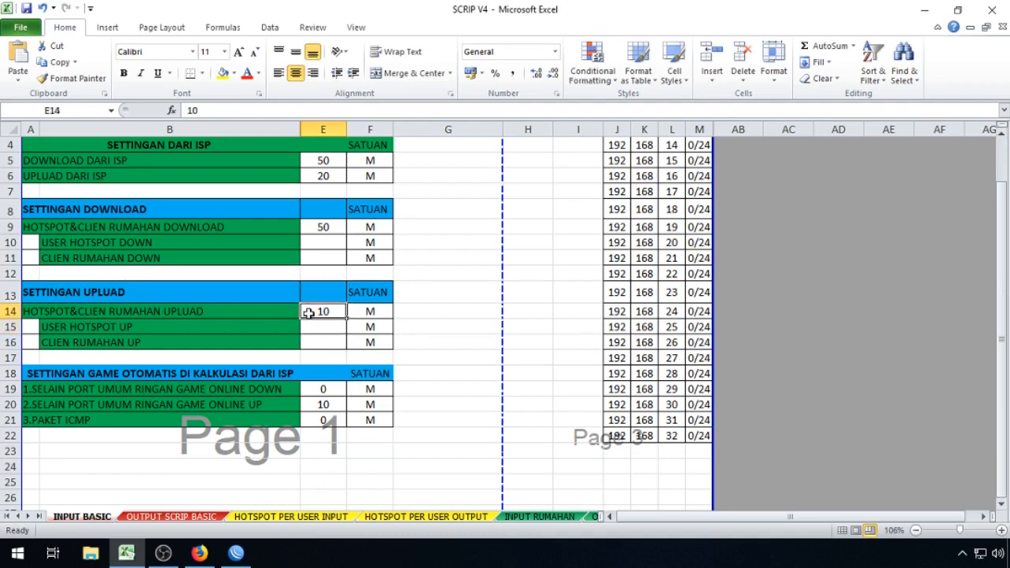
{"action": "left_click", "coordinate": [373, 313]}
{"action": "left_click", "coordinate": [337, 229]}
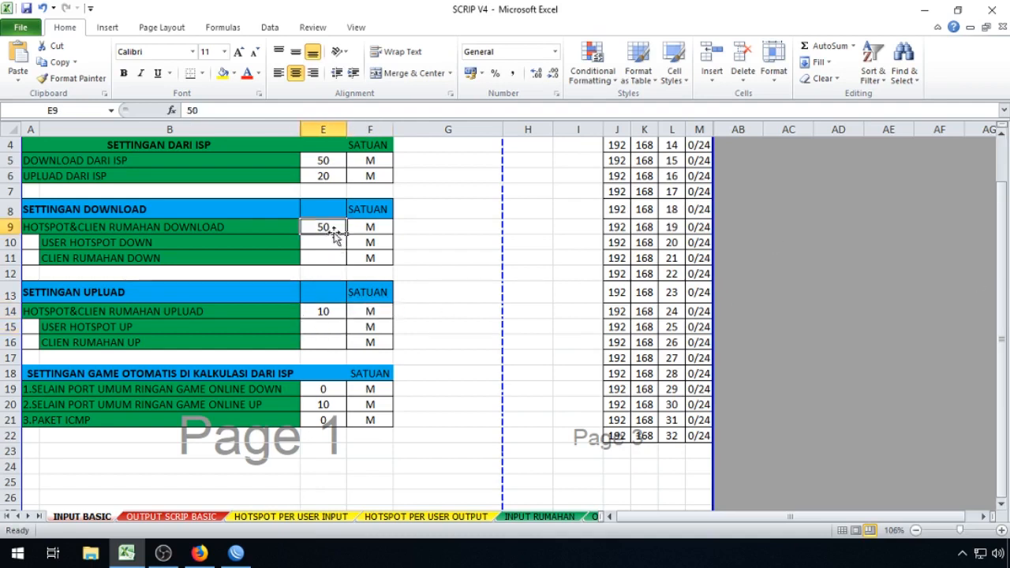
Step: Change the combined hotspot and home download limit in E9 from 50 to 40
{"action": "left_click", "coordinate": [369, 227]}
{"action": "scroll", "coordinate": [420, 307], "scroll_direction": "up", "scroll_amount": 1}
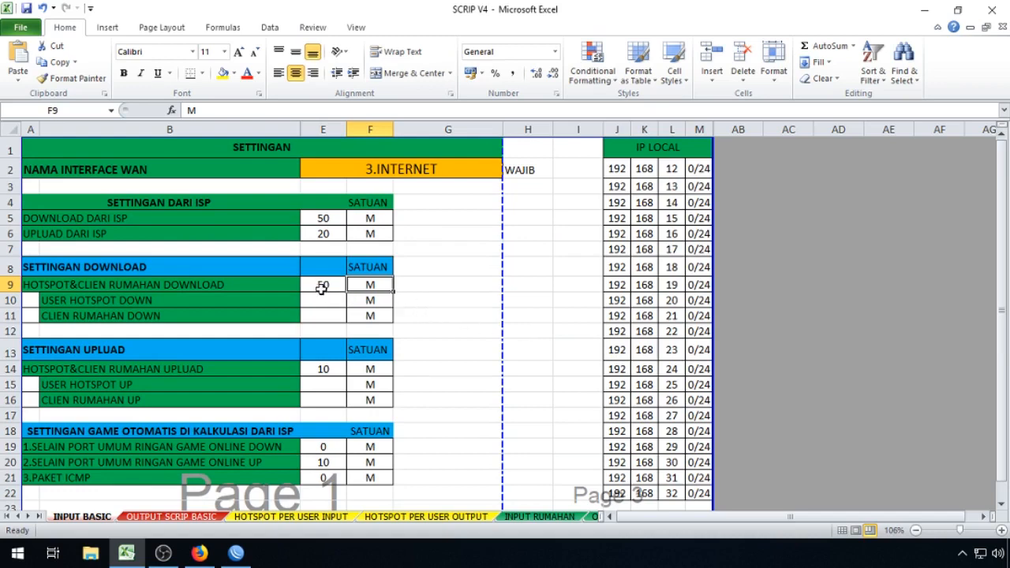
{"action": "left_click", "coordinate": [128, 287]}
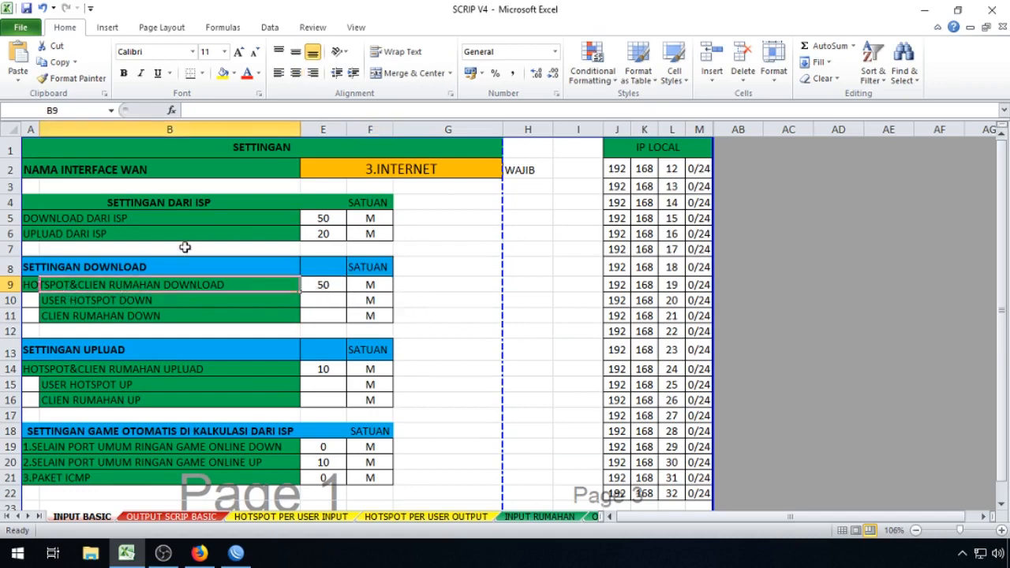
{"action": "left_click", "coordinate": [330, 219]}
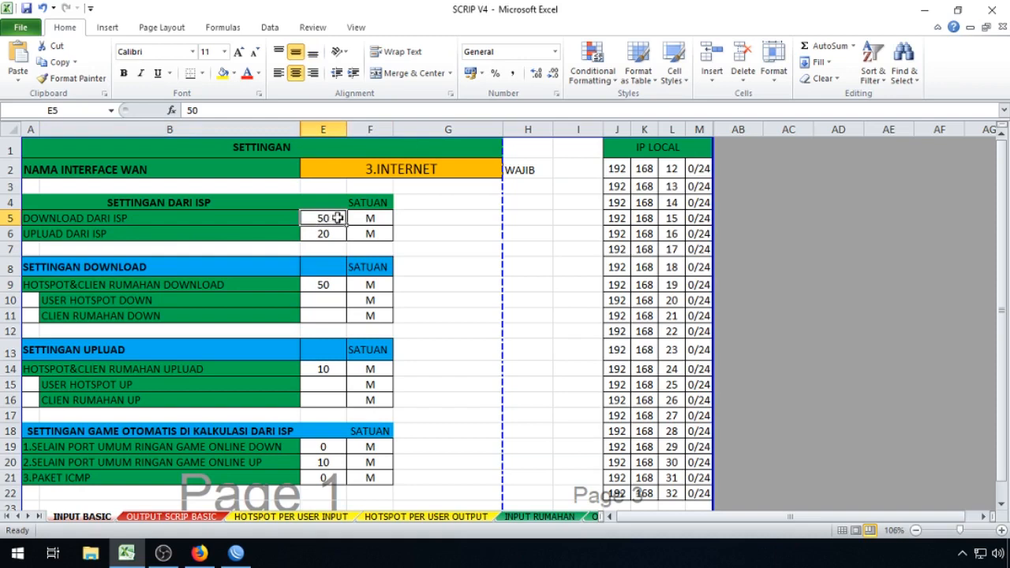
{"action": "left_click", "coordinate": [51, 285]}
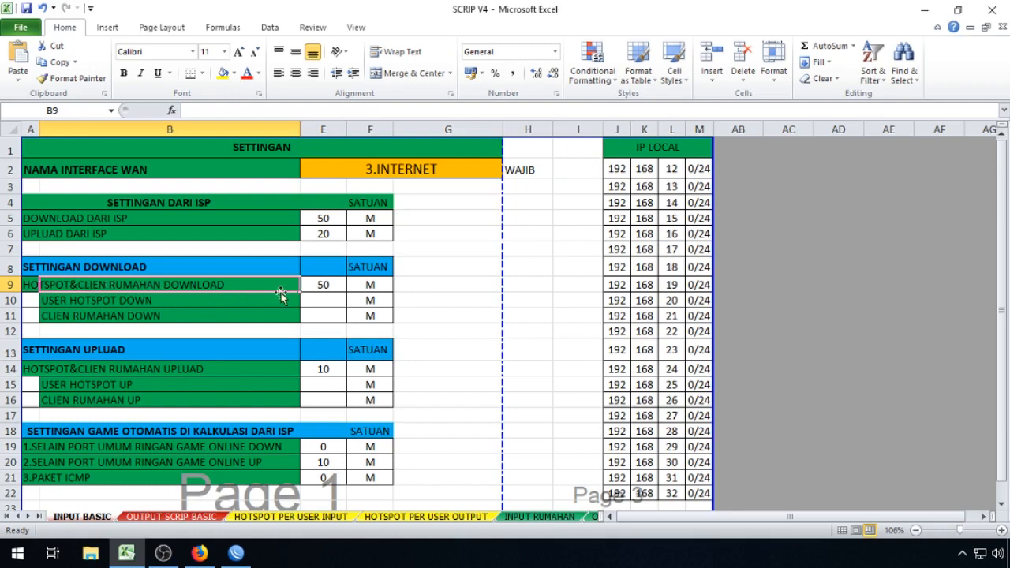
{"action": "left_click", "coordinate": [339, 284]}
{"action": "type", "text": "40"}
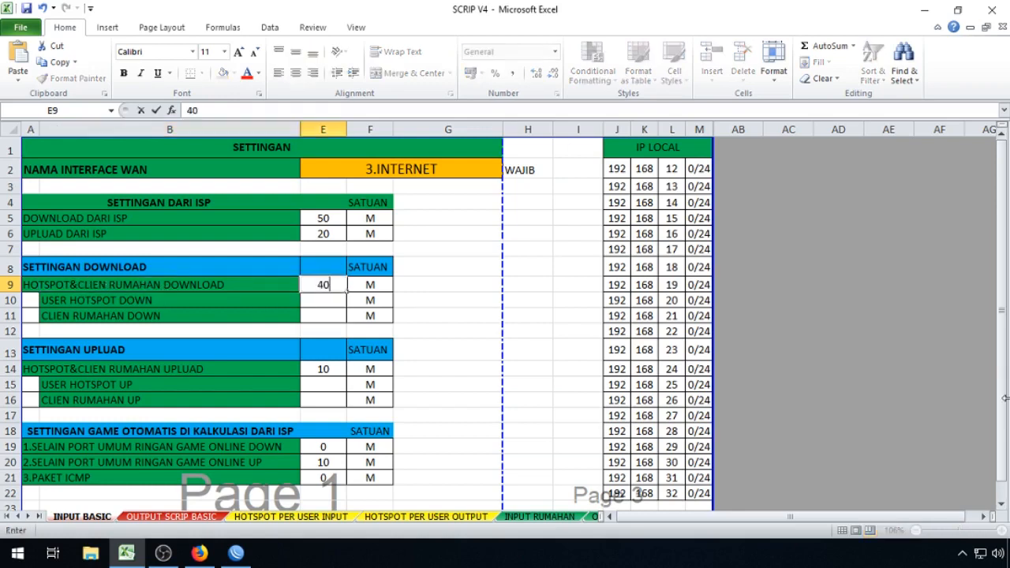
{"action": "key", "text": "Return"}
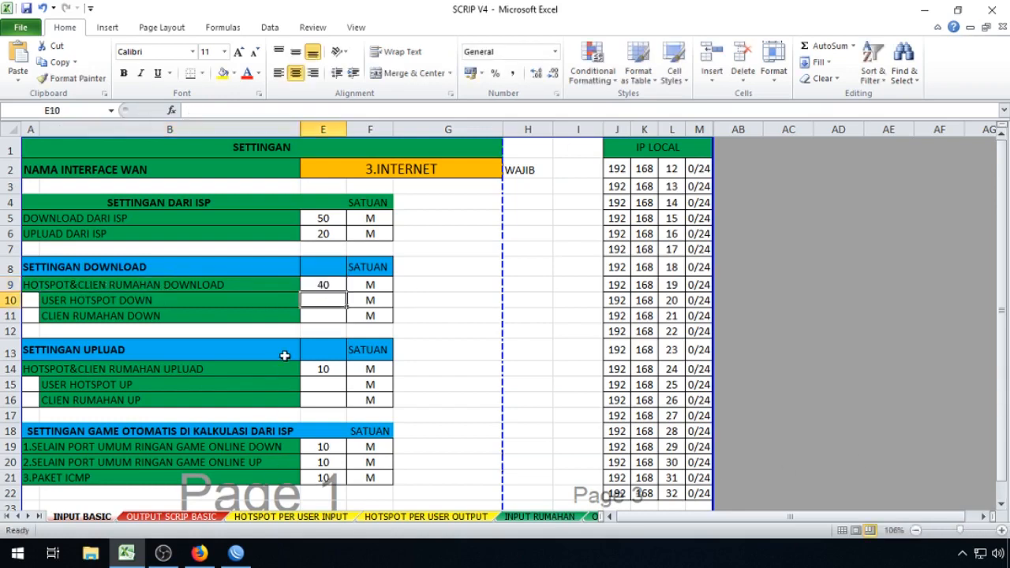
Step: Review the game allowance formulas =E5-E9 and =E6-E14 against the ISP and combined values
{"action": "left_click", "coordinate": [319, 447]}
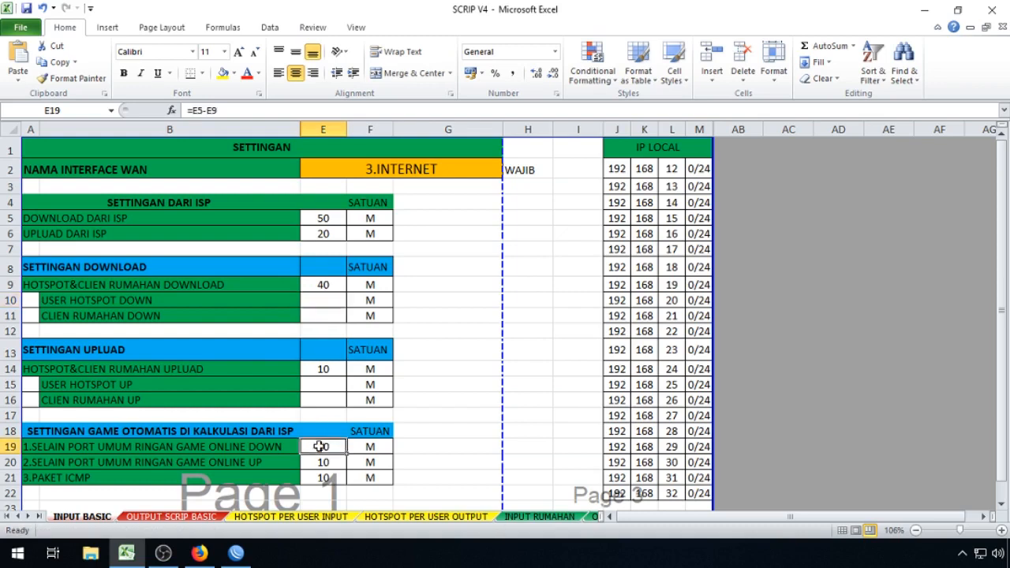
{"action": "left_click", "coordinate": [448, 268]}
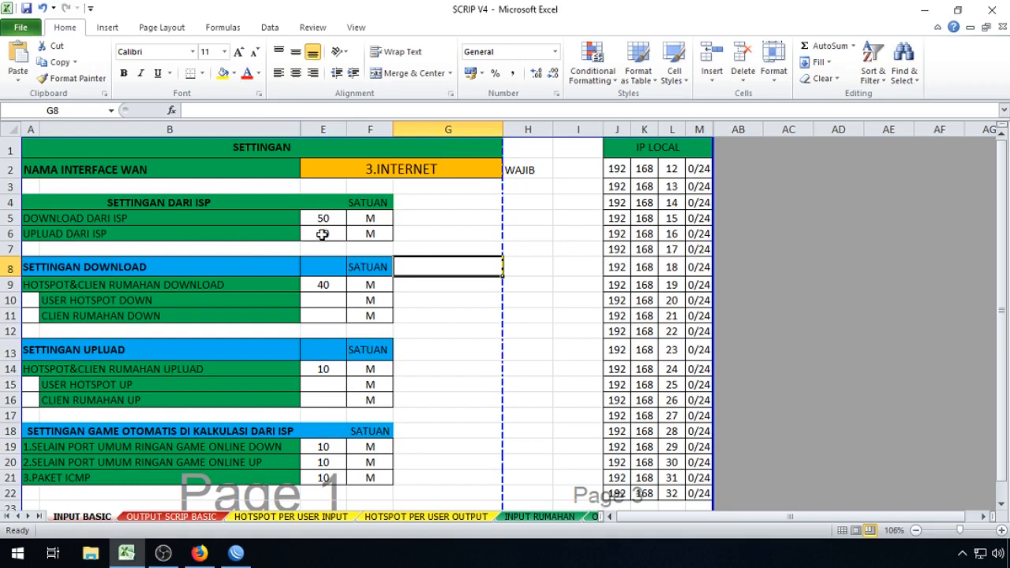
{"action": "left_click", "coordinate": [322, 235]}
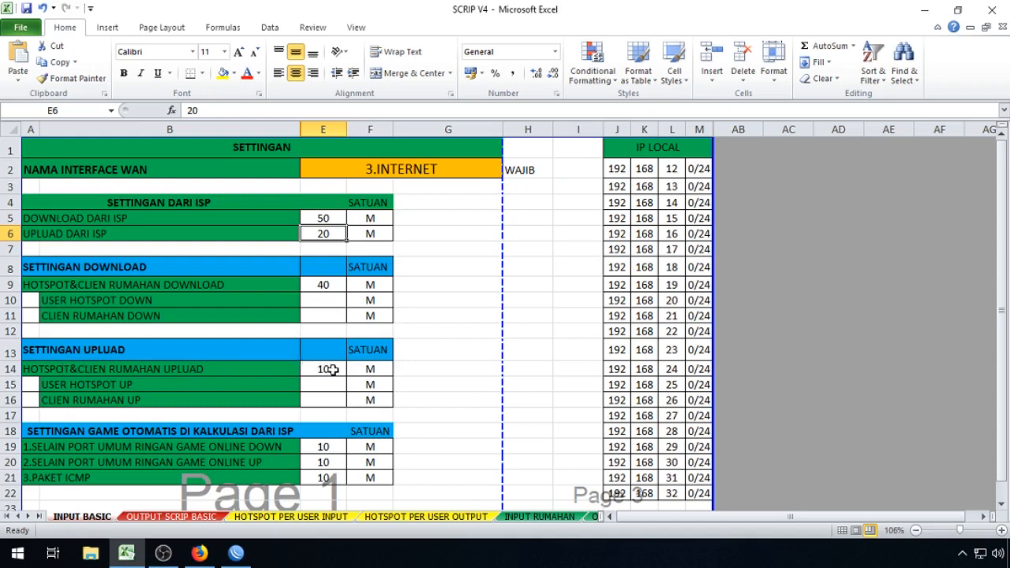
{"action": "left_click", "coordinate": [332, 369]}
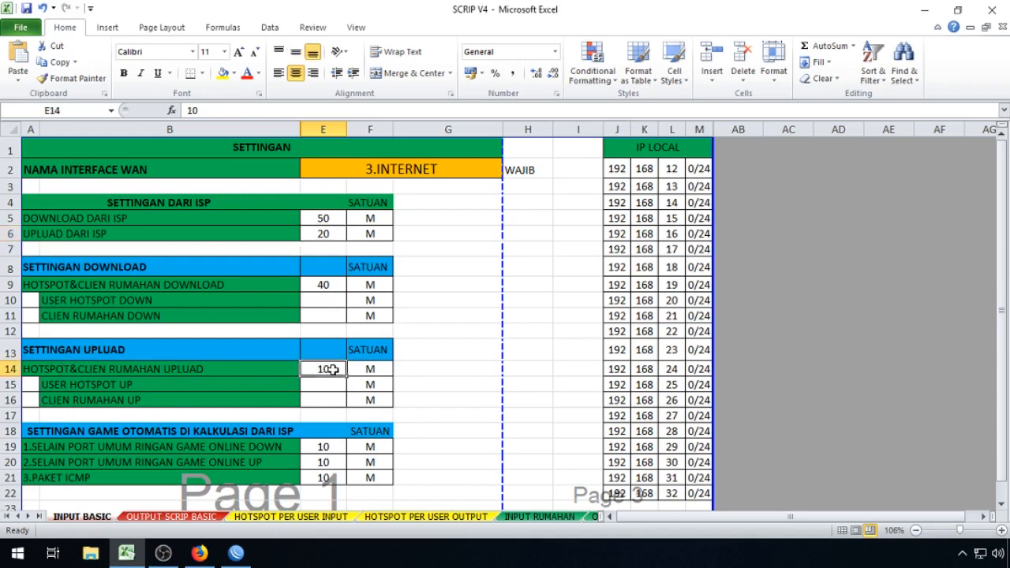
{"action": "left_click", "coordinate": [328, 462]}
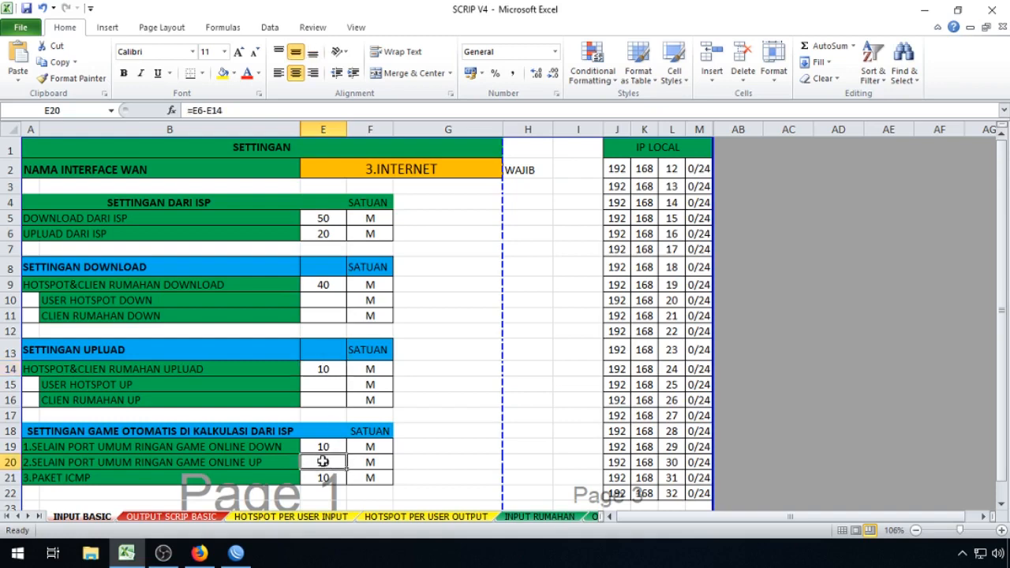
{"action": "left_click", "coordinate": [469, 273]}
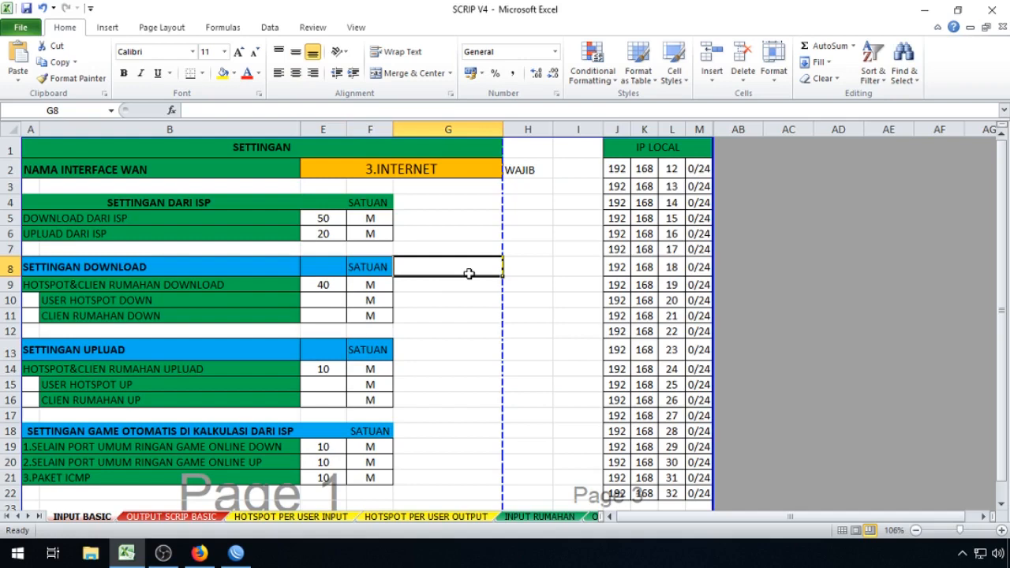
{"action": "left_click", "coordinate": [331, 303]}
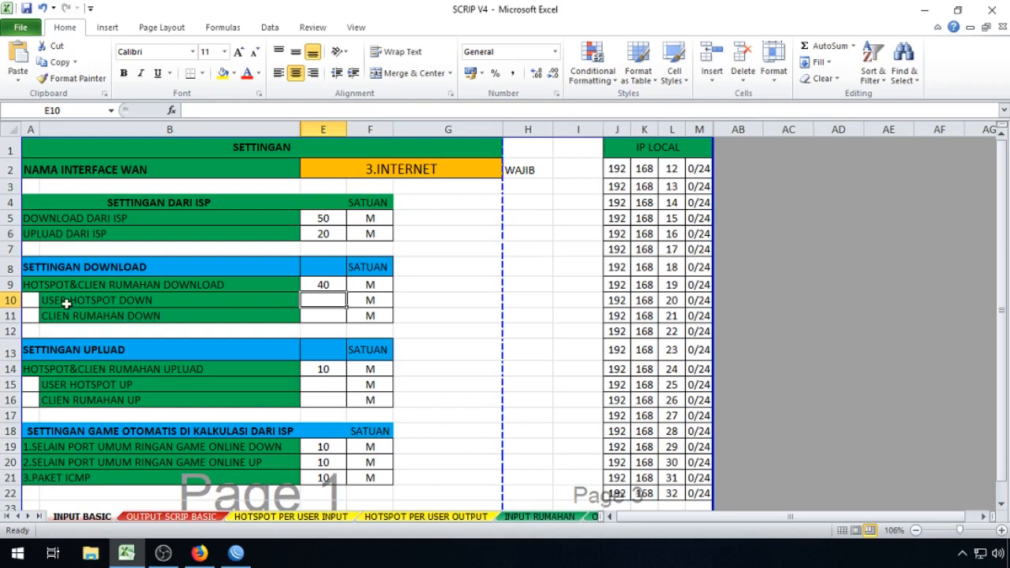
{"action": "left_click", "coordinate": [110, 306]}
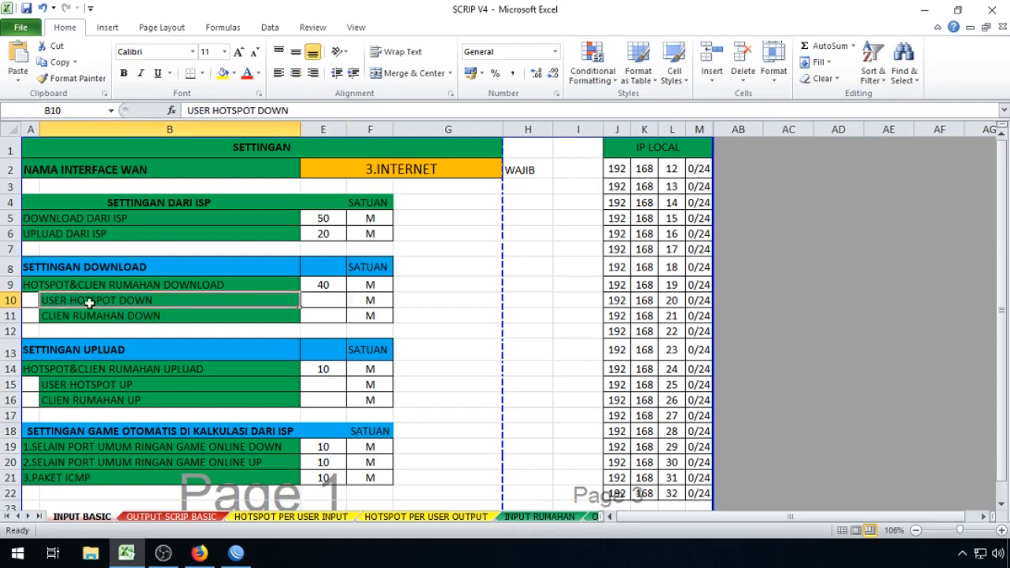
{"action": "left_click", "coordinate": [316, 302]}
{"action": "type", "text": "20"}
{"action": "key", "text": "Return"}
{"action": "type", "text": "20"}
{"action": "left_click", "coordinate": [346, 306]}
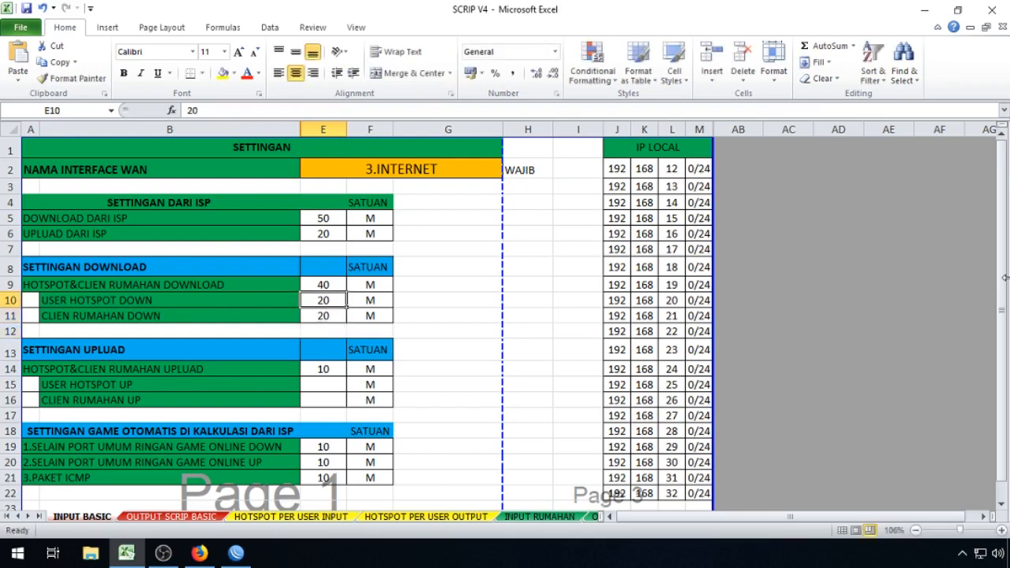
{"action": "type", "text": "40"}
{"action": "key", "text": "Return"}
{"action": "type", "text": "40"}
{"action": "key", "text": "Return"}
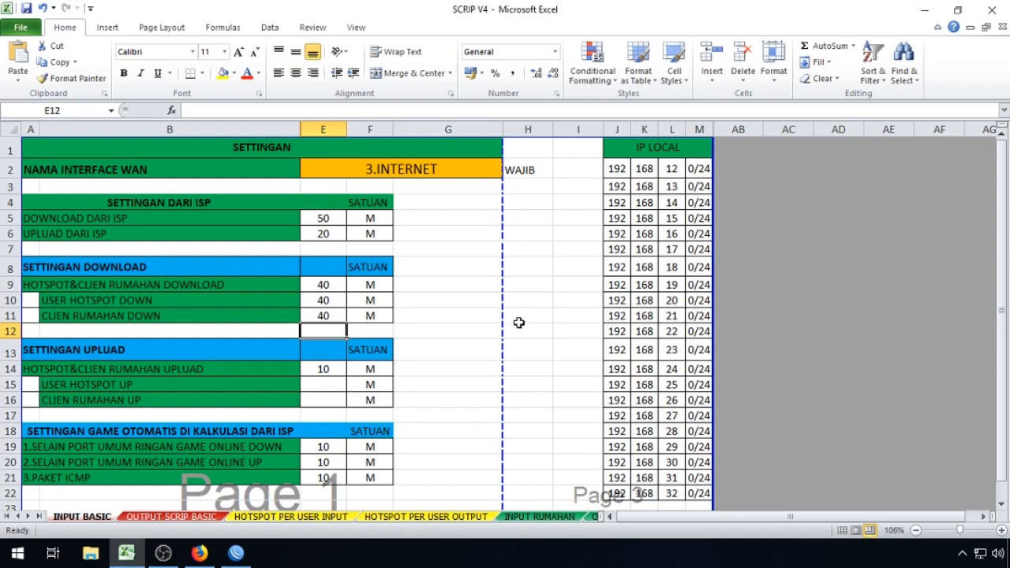
{"action": "left_click_drag", "start_coordinate": [327, 307], "coordinate": [325, 315]}
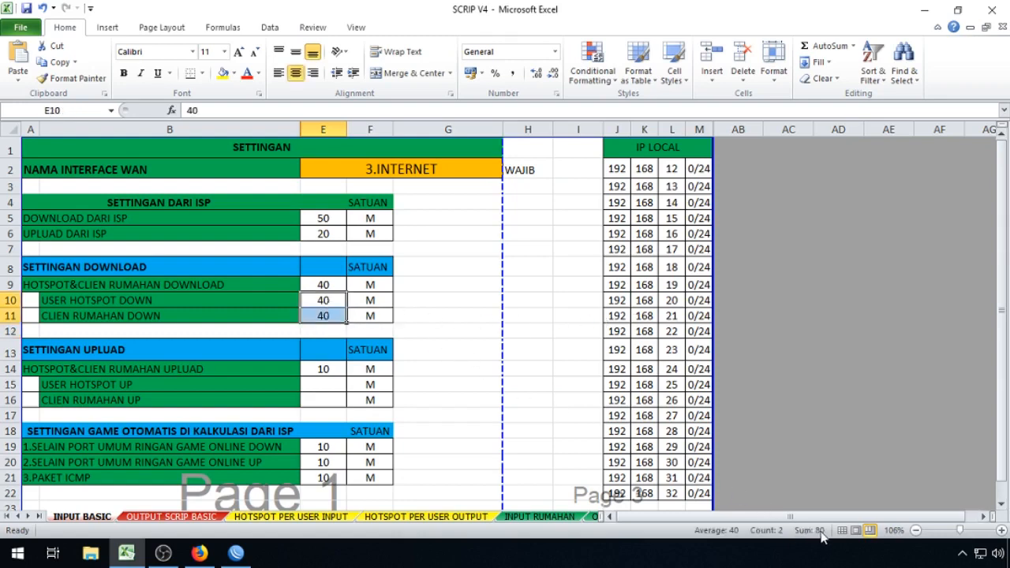
{"action": "left_click", "coordinate": [545, 333]}
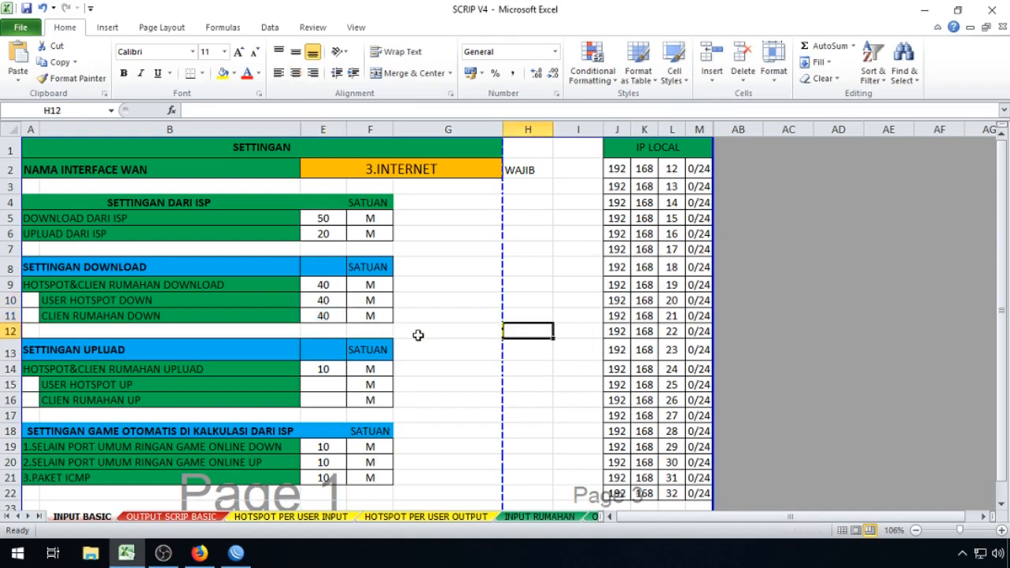
{"action": "left_click_drag", "start_coordinate": [330, 302], "coordinate": [327, 316]}
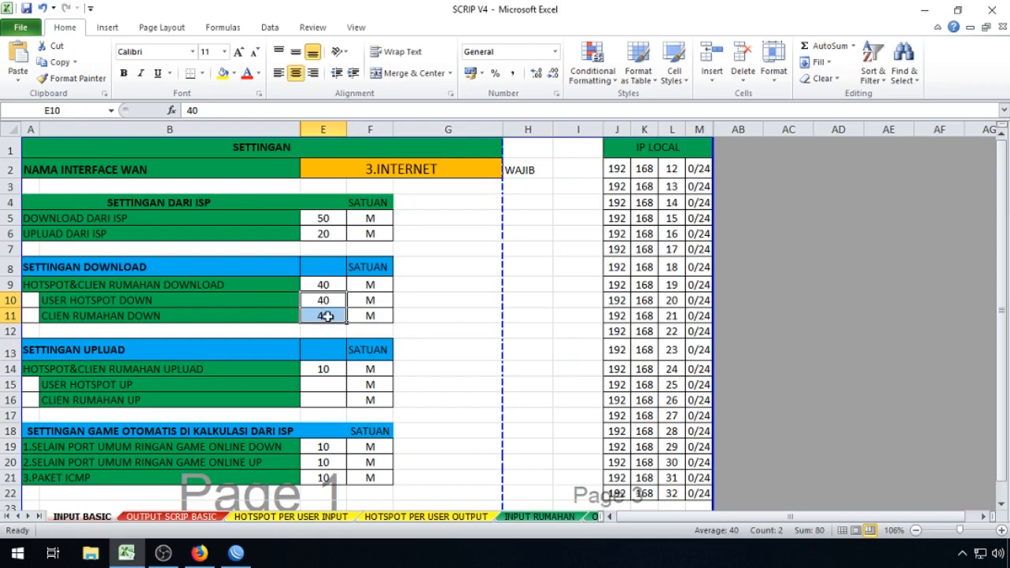
{"action": "left_click_drag", "start_coordinate": [138, 295], "coordinate": [168, 317]}
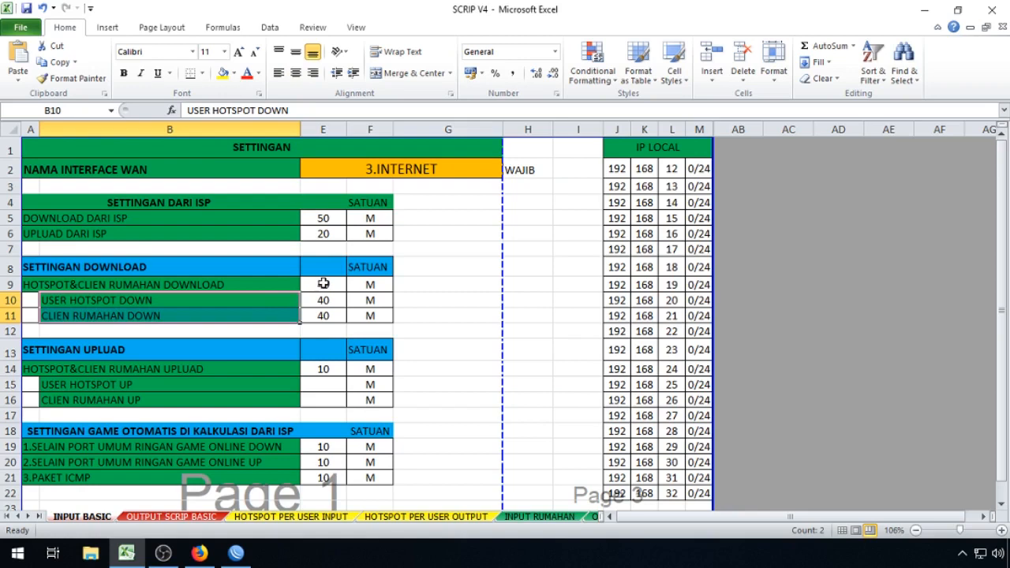
{"action": "left_click", "coordinate": [324, 284]}
{"action": "left_click", "coordinate": [434, 300]}
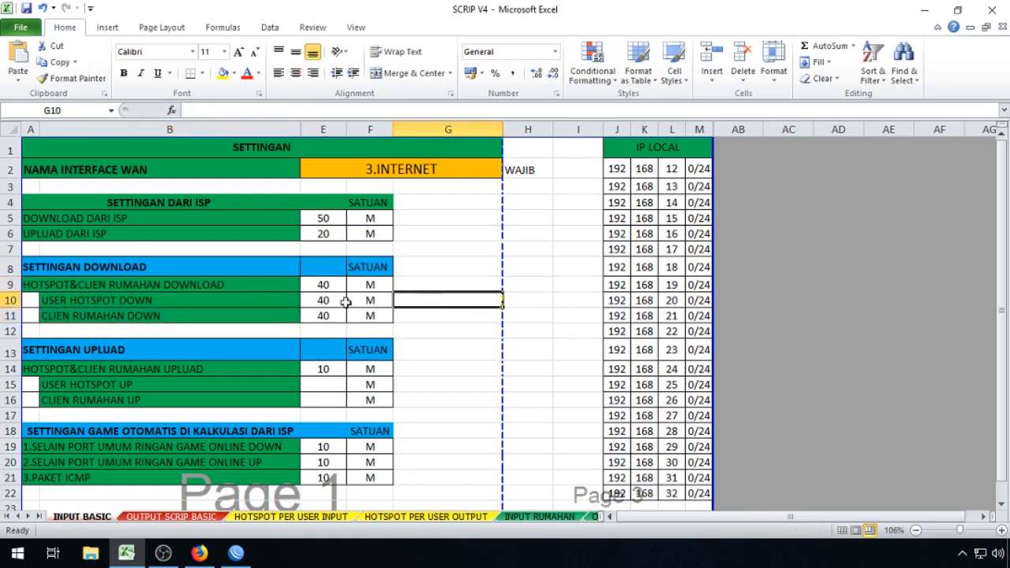
{"action": "left_click", "coordinate": [81, 284]}
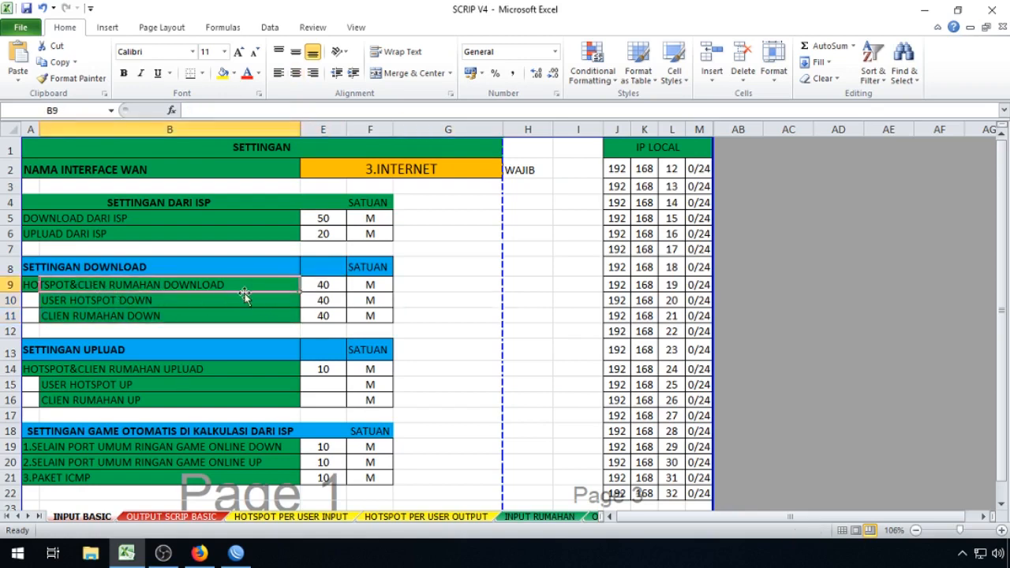
{"action": "left_click", "coordinate": [323, 298]}
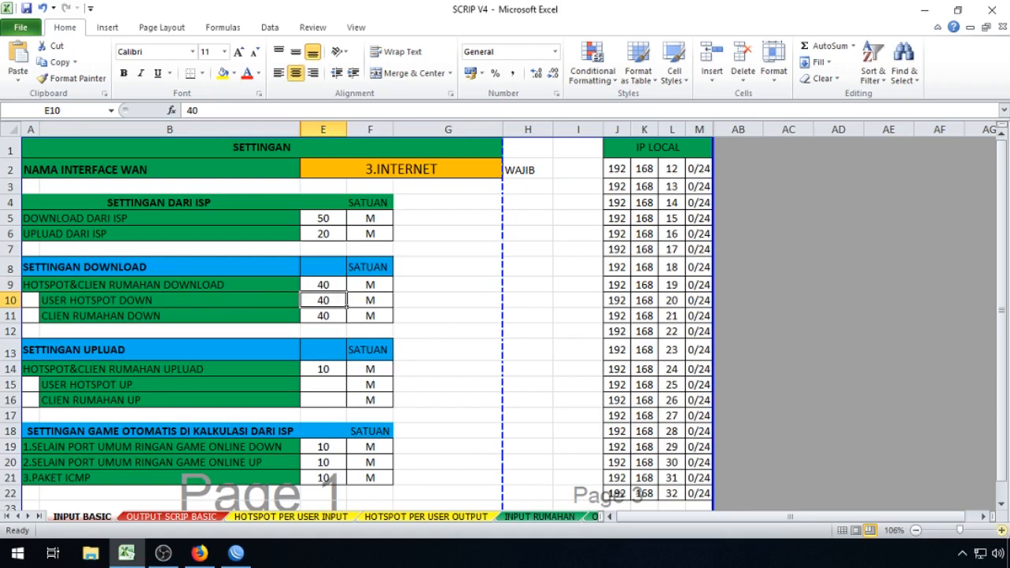
{"action": "type", "text": "100"}
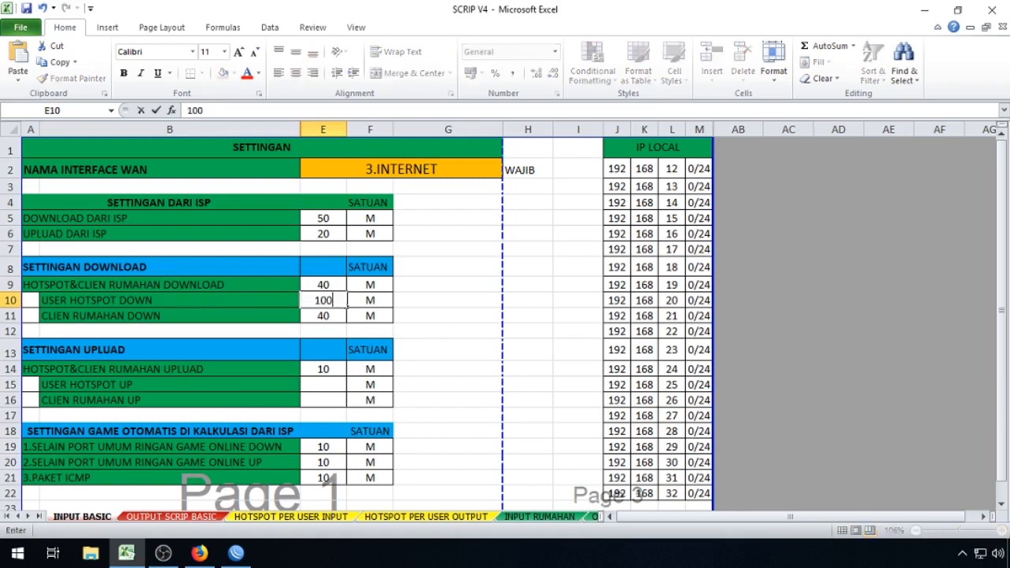
{"action": "key", "text": "Return"}
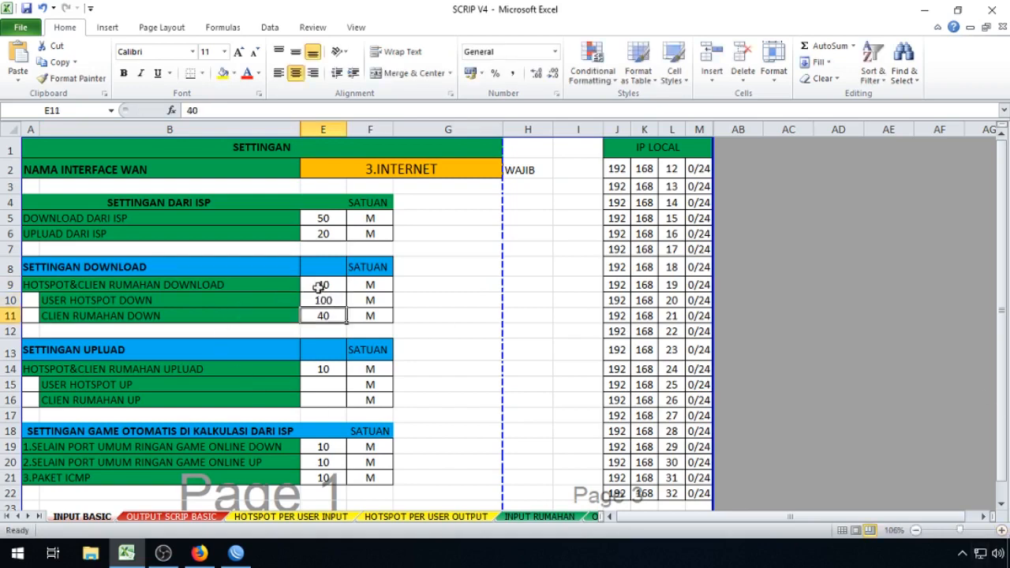
{"action": "left_click", "coordinate": [326, 285]}
{"action": "left_click", "coordinate": [327, 300]}
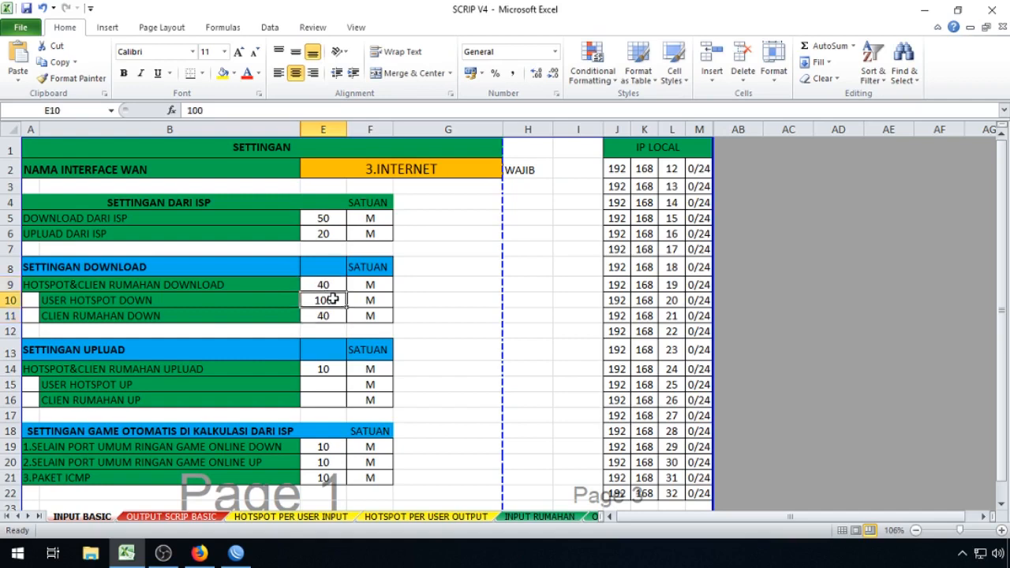
{"action": "left_click", "coordinate": [115, 302]}
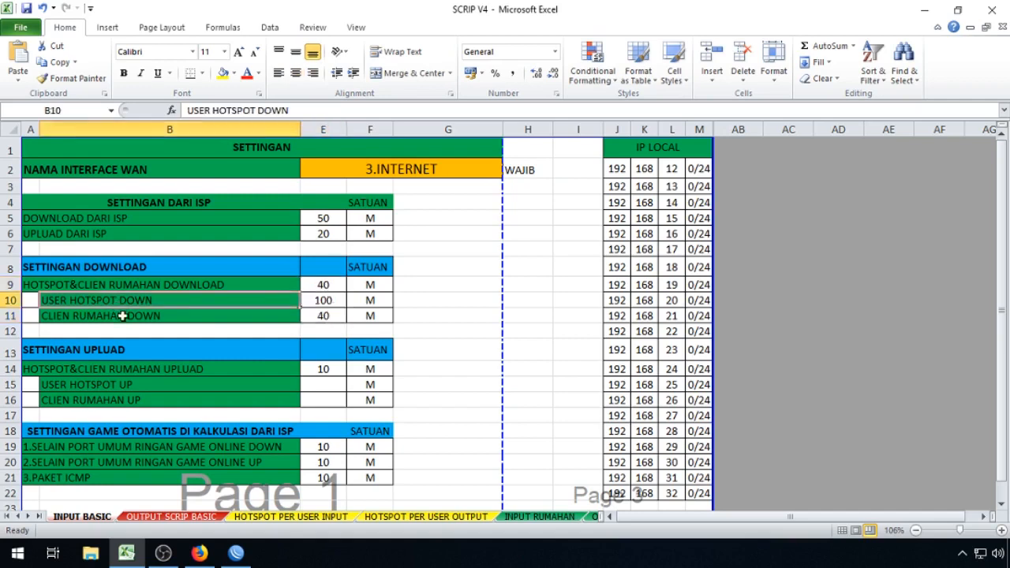
{"action": "left_click", "coordinate": [136, 318], "text": "ctrl"}
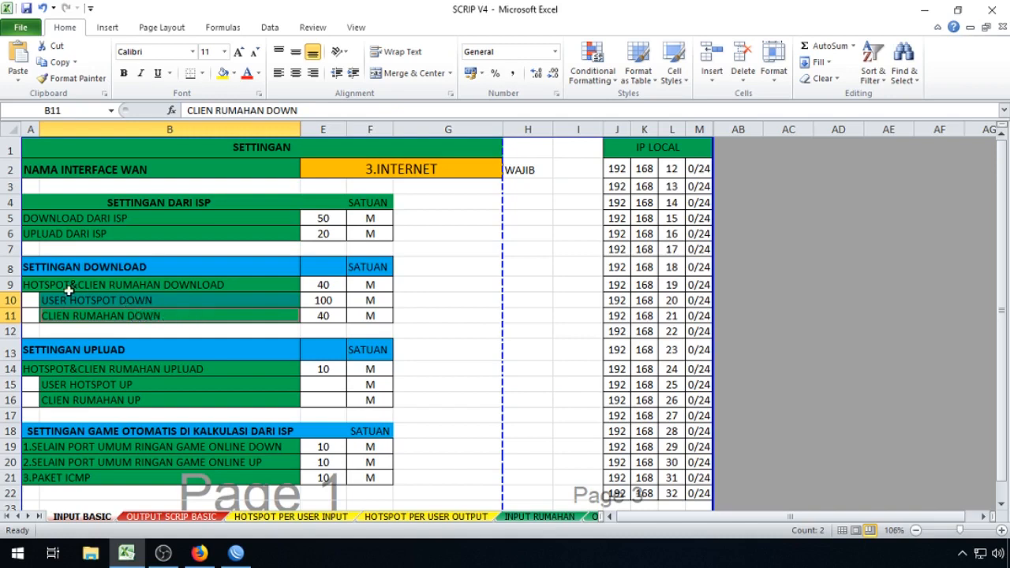
{"action": "left_click", "coordinate": [44, 288]}
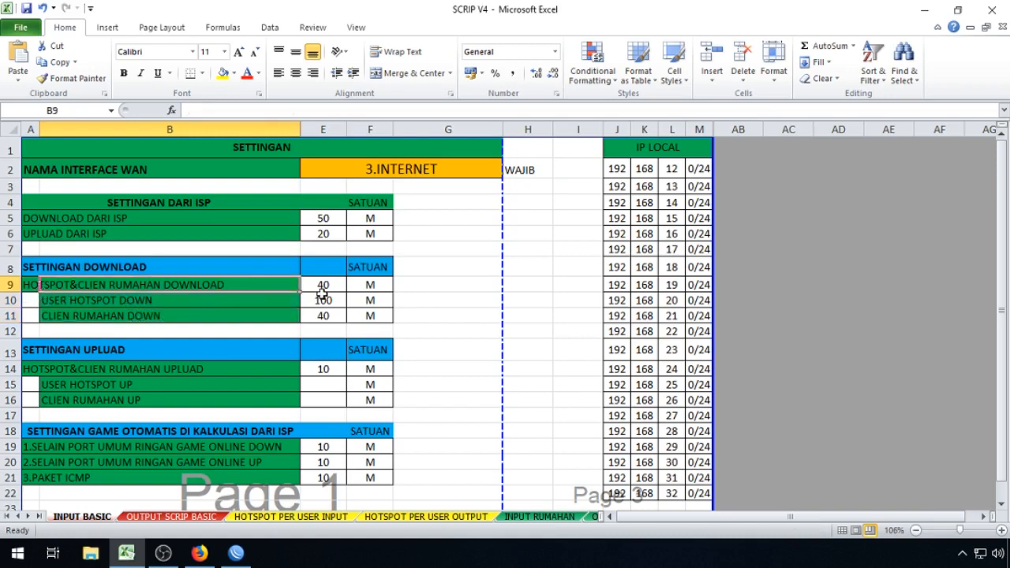
{"action": "left_click", "coordinate": [324, 301]}
{"action": "left_click", "coordinate": [323, 315], "text": "ctrl"}
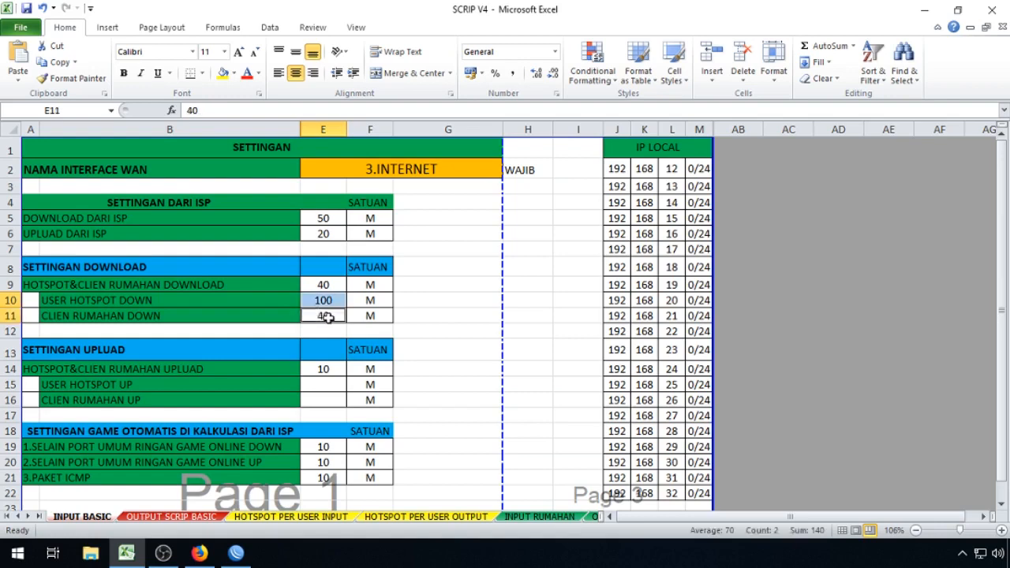
{"action": "left_click", "coordinate": [330, 287]}
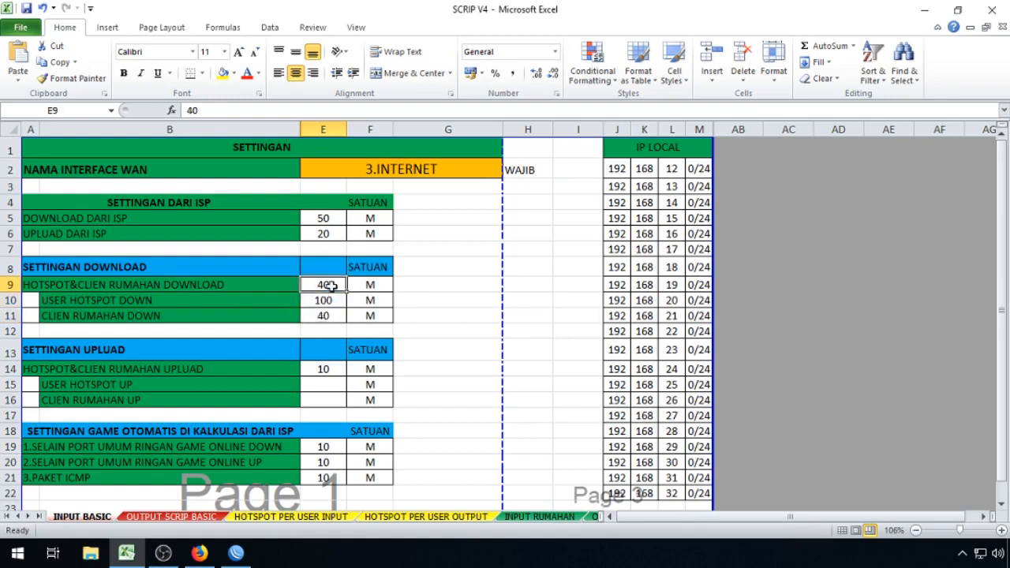
{"action": "left_click", "coordinate": [330, 299]}
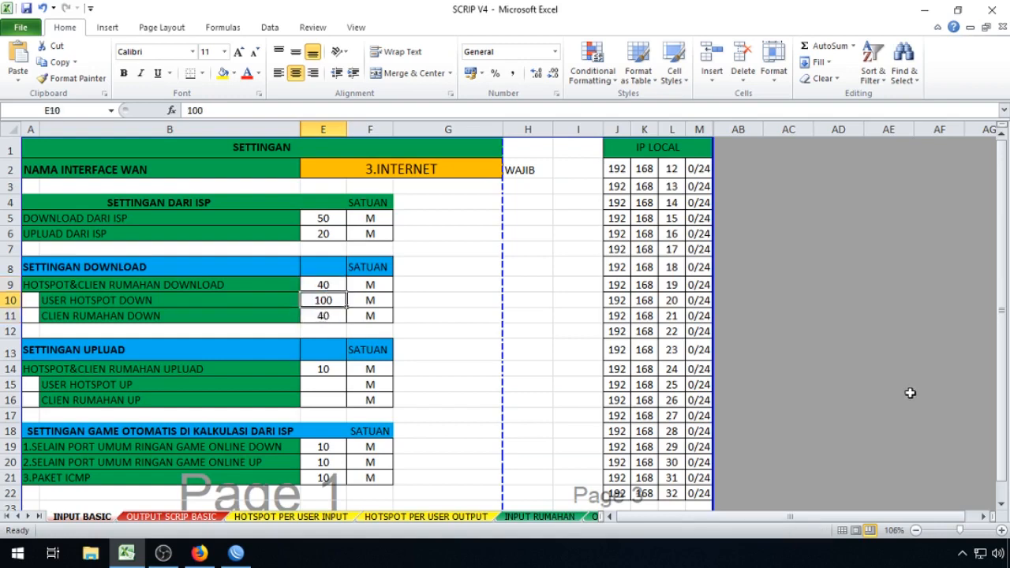
{"action": "type", "text": "40"}
{"action": "key", "text": "Return"}
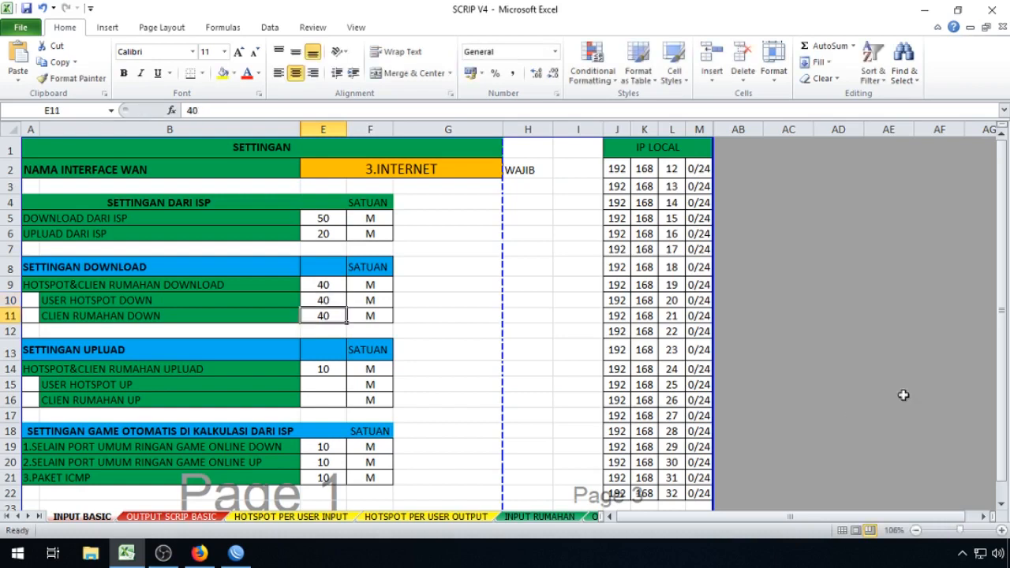
{"action": "left_click", "coordinate": [331, 387]}
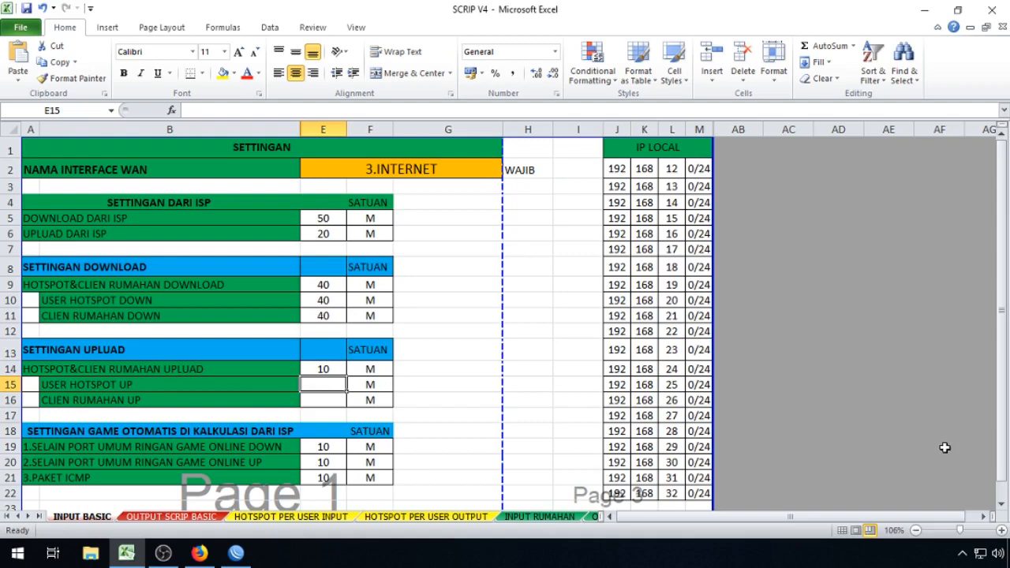
Step: Enter 10 in E15 and E16 for USER HOTSPOT UP and CLIEN RUMAHAN UP, then review them
{"action": "type", "text": "10"}
{"action": "key", "text": "Return"}
{"action": "type", "text": "1"}
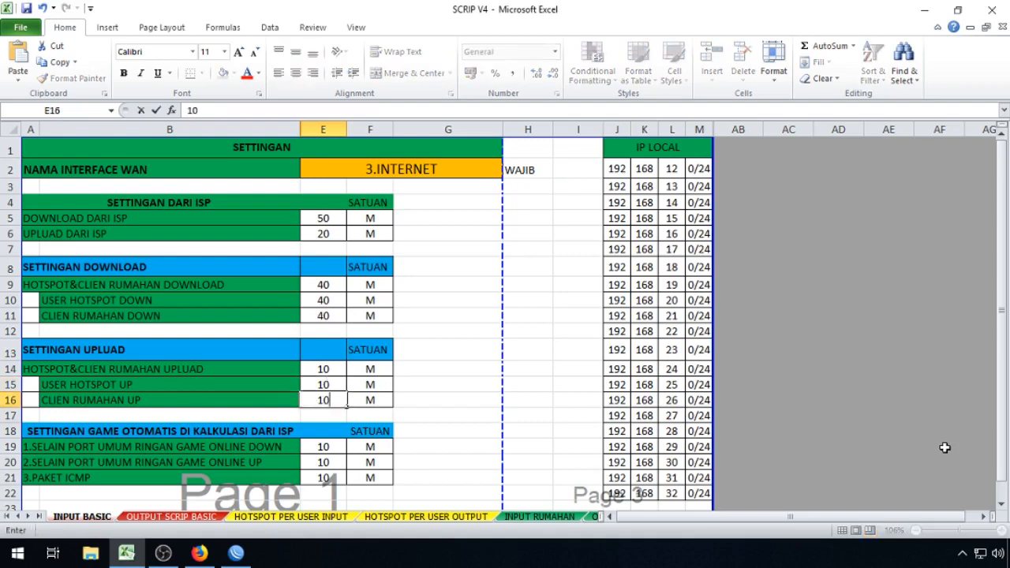
{"action": "key", "text": "Return"}
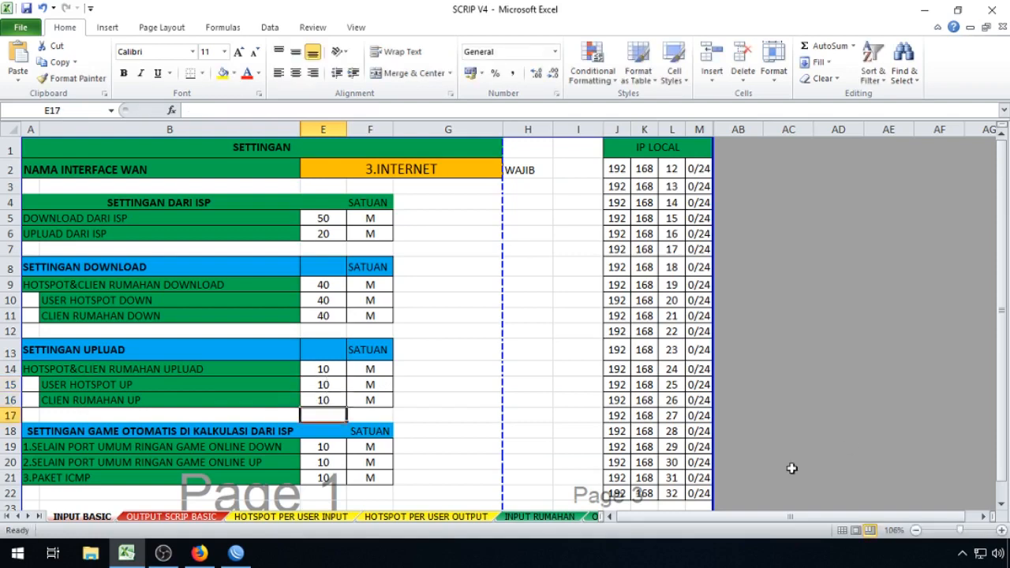
{"action": "left_click_drag", "start_coordinate": [333, 386], "coordinate": [332, 394]}
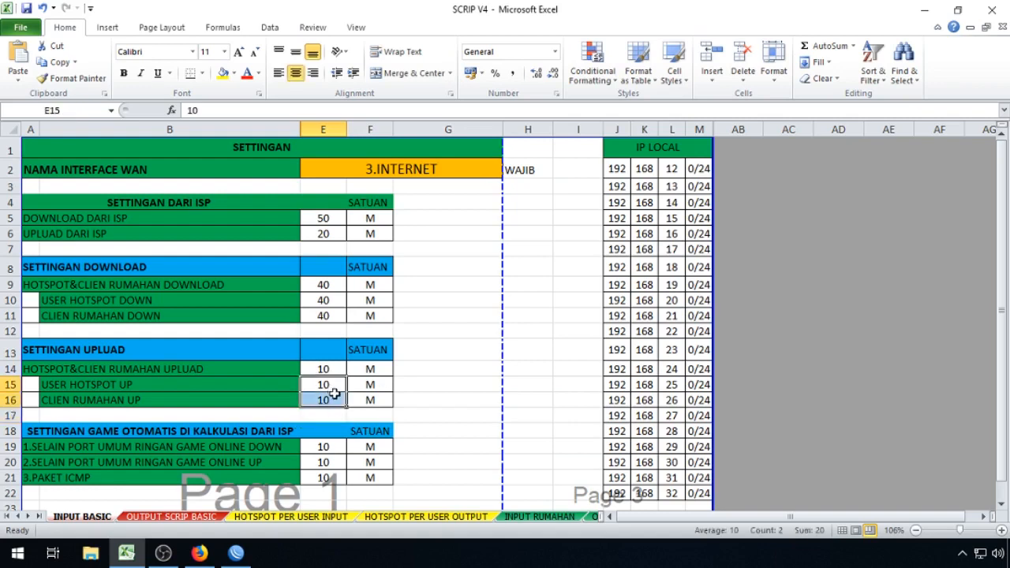
{"action": "left_click", "coordinate": [76, 384]}
{"action": "left_click", "coordinate": [82, 400], "text": "ctrl"}
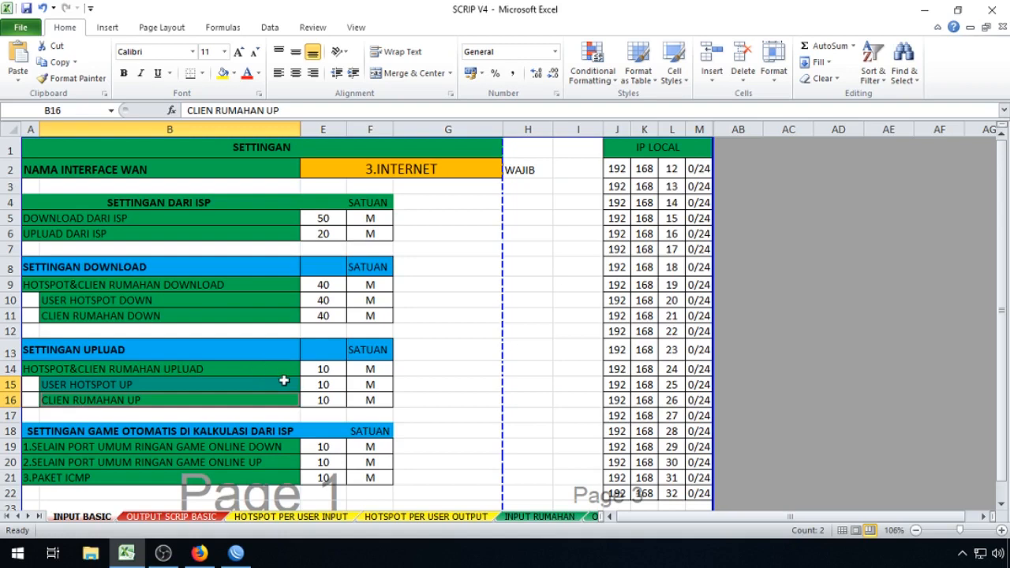
{"action": "mouse_move", "coordinate": [329, 386]}
{"action": "left_mouse_down"}
{"action": "mouse_move", "coordinate": [335, 400]}
{"action": "mouse_move", "coordinate": [325, 395]}
{"action": "mouse_move", "coordinate": [435, 371]}
{"action": "mouse_move", "coordinate": [348, 383]}
{"action": "mouse_move", "coordinate": [325, 398]}
{"action": "left_mouse_up"}
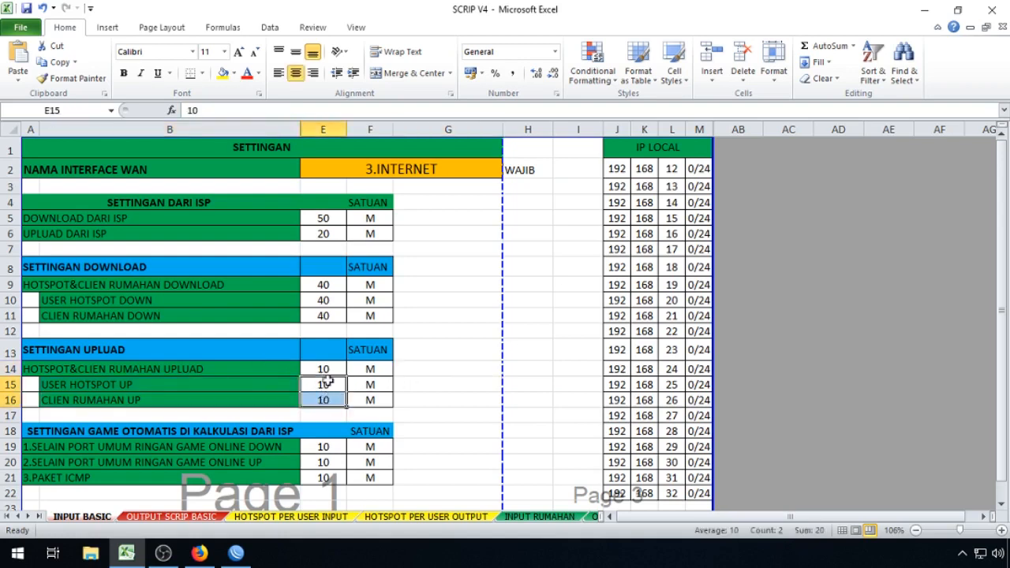
{"action": "left_click", "coordinate": [328, 369]}
{"action": "left_click", "coordinate": [327, 387]}
{"action": "type", "text": "100"}
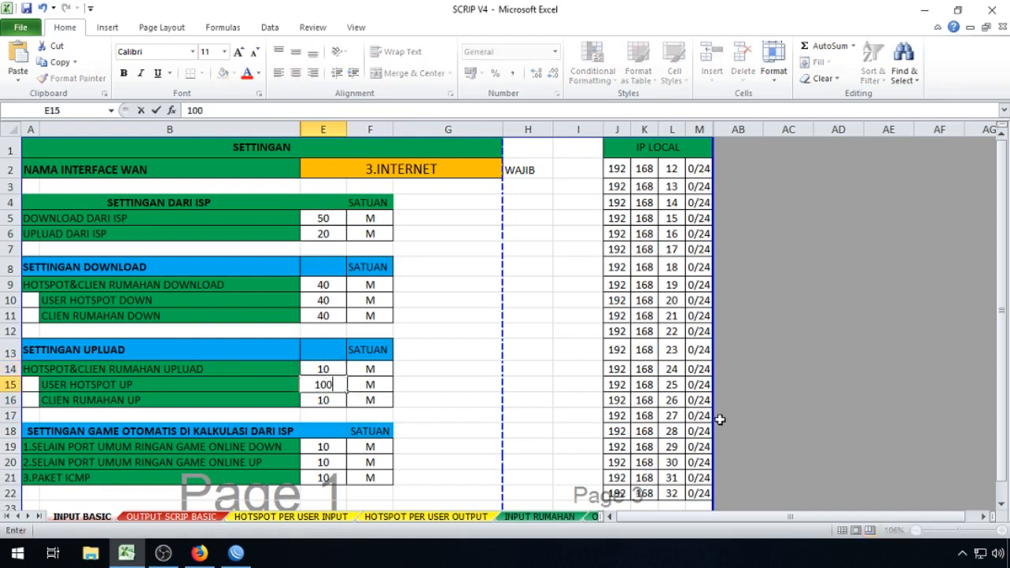
{"action": "key", "text": "Return"}
{"action": "left_click", "coordinate": [339, 369]}
{"action": "left_click", "coordinate": [335, 384]}
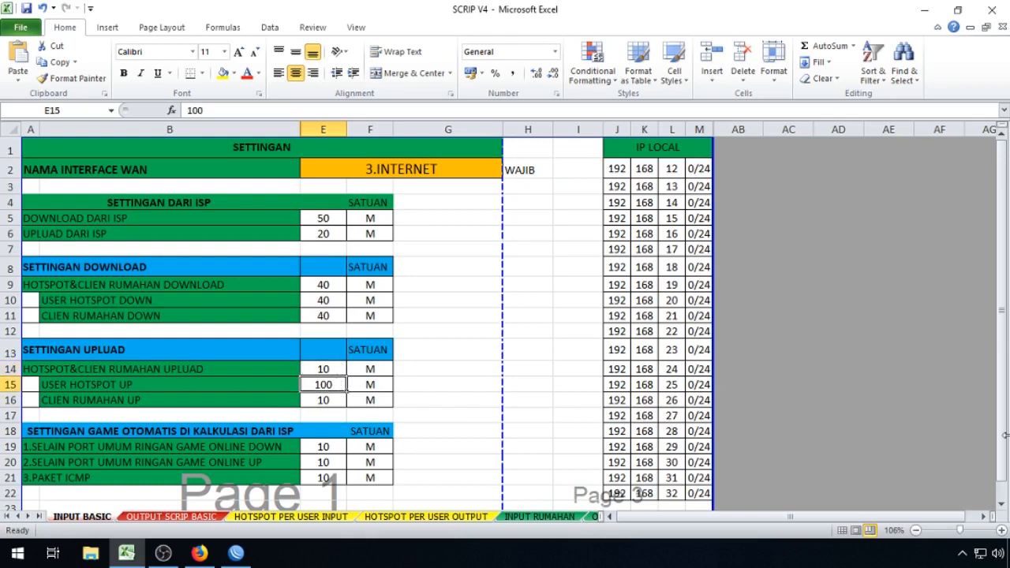
{"action": "type", "text": "10"}
{"action": "key", "text": "Return"}
{"action": "key", "text": "Up"}
{"action": "key", "text": "Home"}
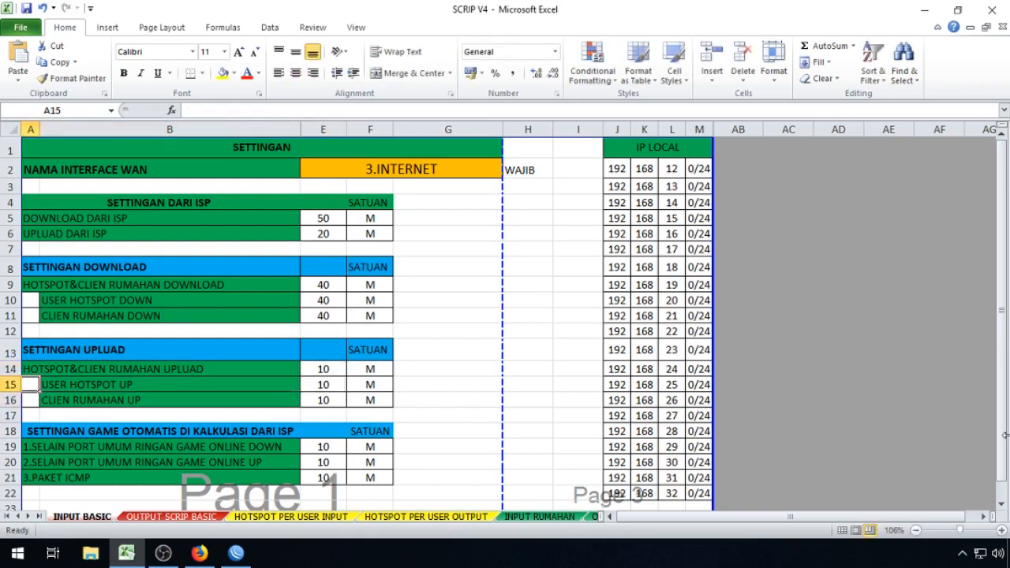
{"action": "key", "text": "Right"}
{"action": "key", "text": "shift+Right"}
{"action": "key", "text": "shift+Right"}
{"action": "key", "text": "shift+Down"}
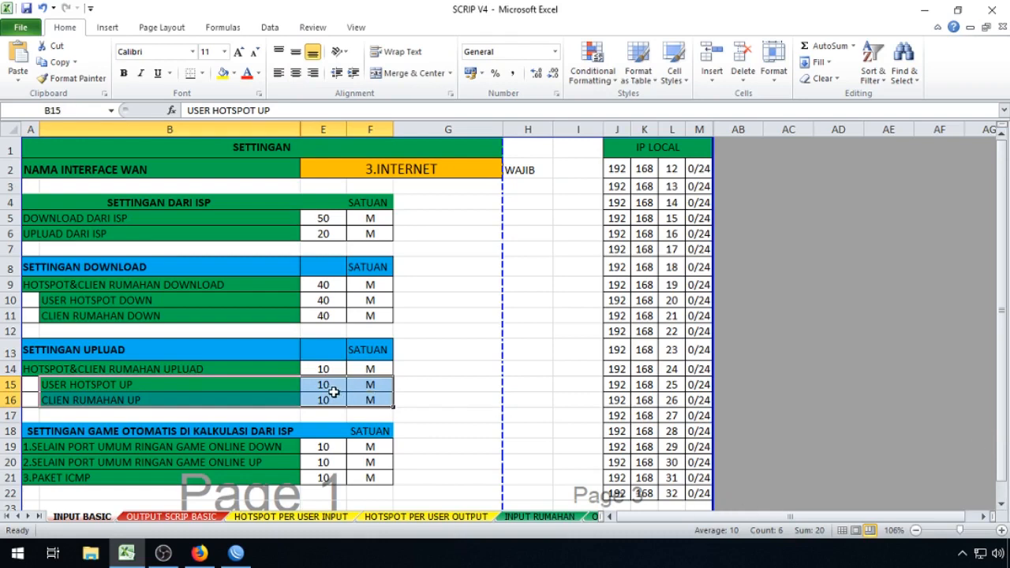
{"action": "left_click", "coordinate": [324, 369]}
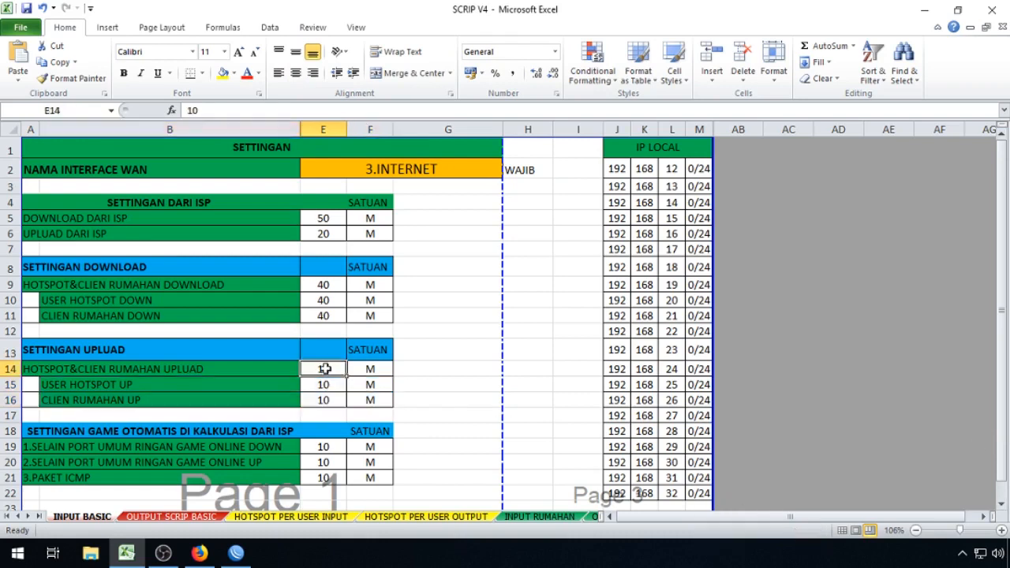
{"action": "left_click", "coordinate": [122, 299]}
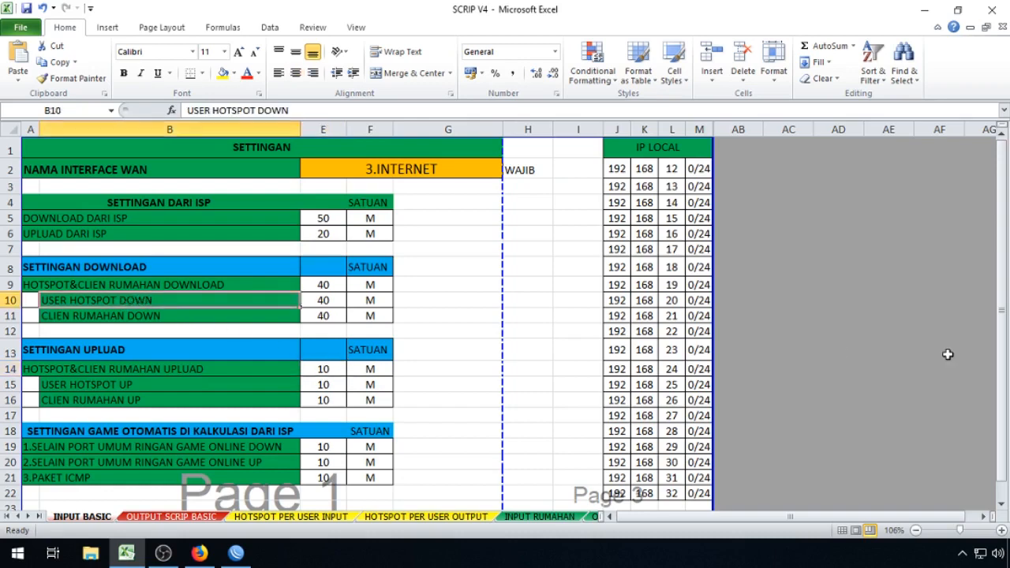
{"action": "key", "text": "shift+Down"}
{"action": "key", "text": "shift+Right"}
{"action": "key", "text": "shift+Right"}
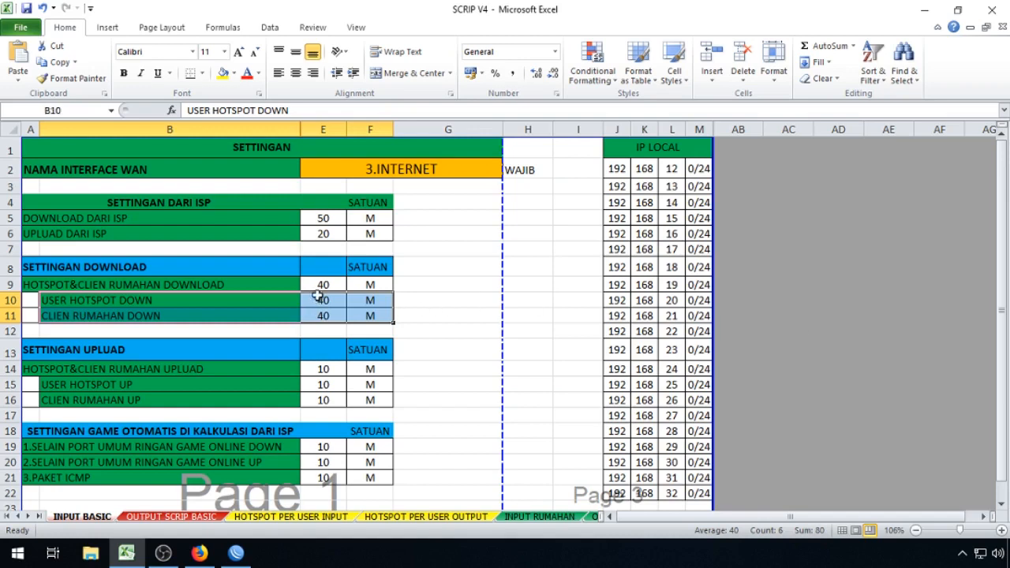
{"action": "left_click", "coordinate": [326, 285]}
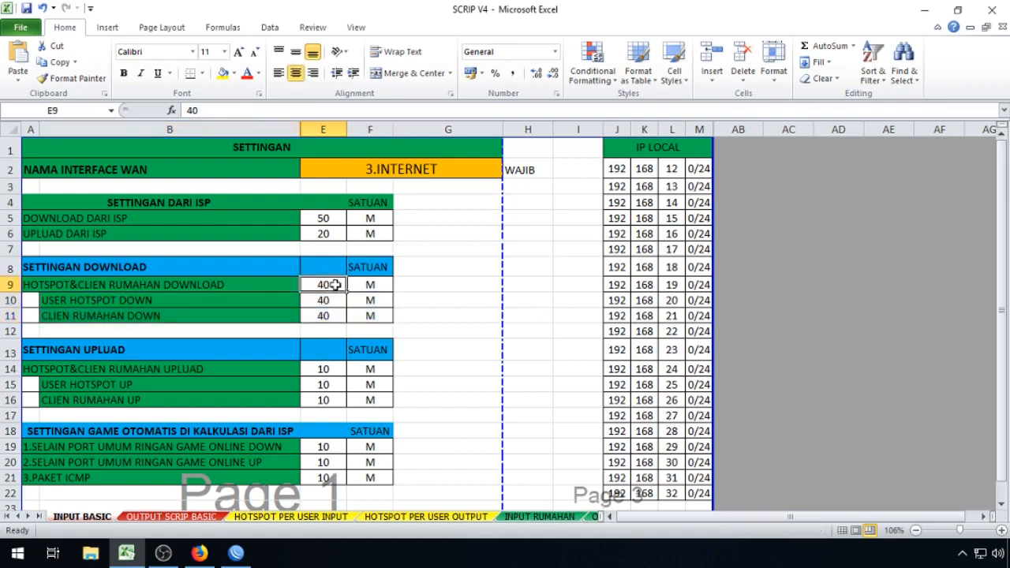
{"action": "left_click", "coordinate": [456, 298]}
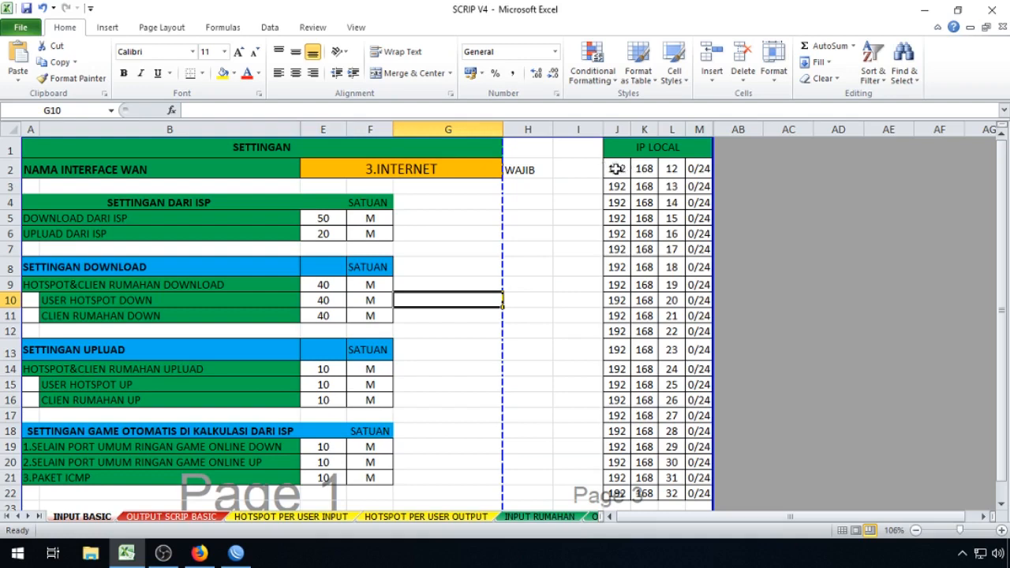
Step: Review the IP LOCAL address block J2:M22, then switch to WinBox's Interface List
{"action": "left_click", "coordinate": [820, 201]}
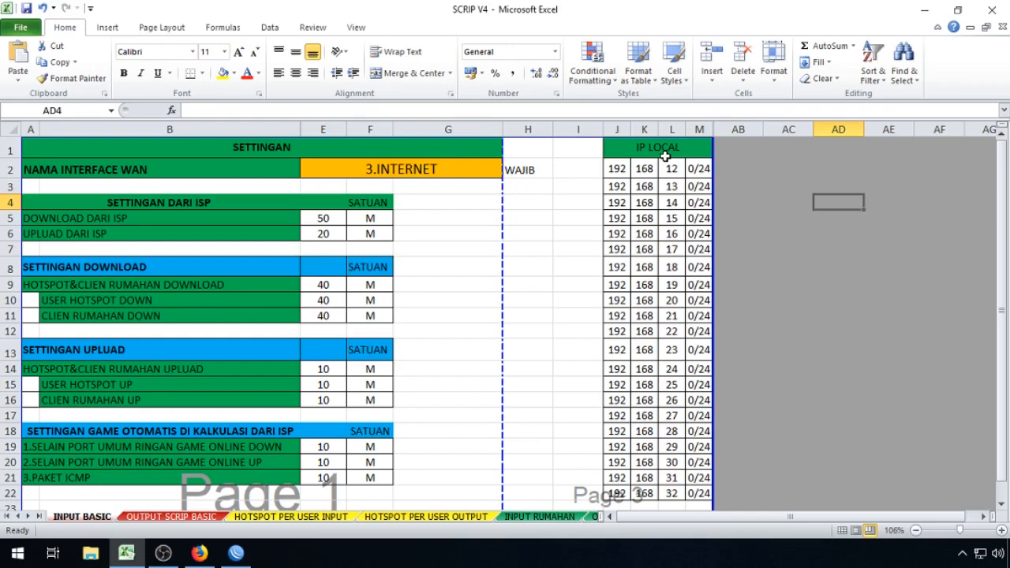
{"action": "left_click_drag", "start_coordinate": [615, 169], "coordinate": [696, 497]}
{"action": "scroll", "coordinate": [722, 417], "scroll_direction": "down", "scroll_amount": 3}
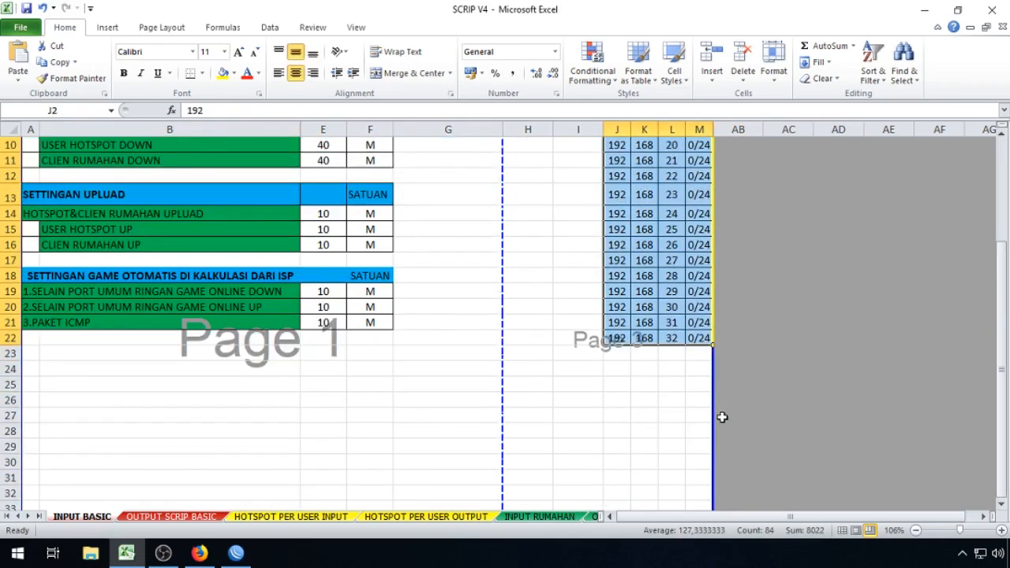
{"action": "scroll", "coordinate": [722, 416], "scroll_direction": "up", "scroll_amount": 3}
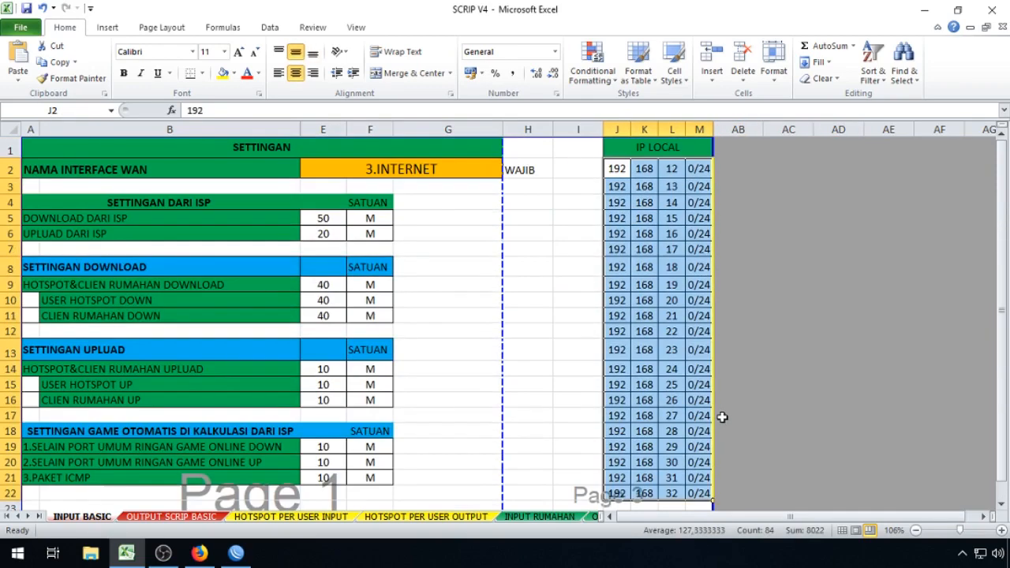
{"action": "left_click", "coordinate": [248, 555]}
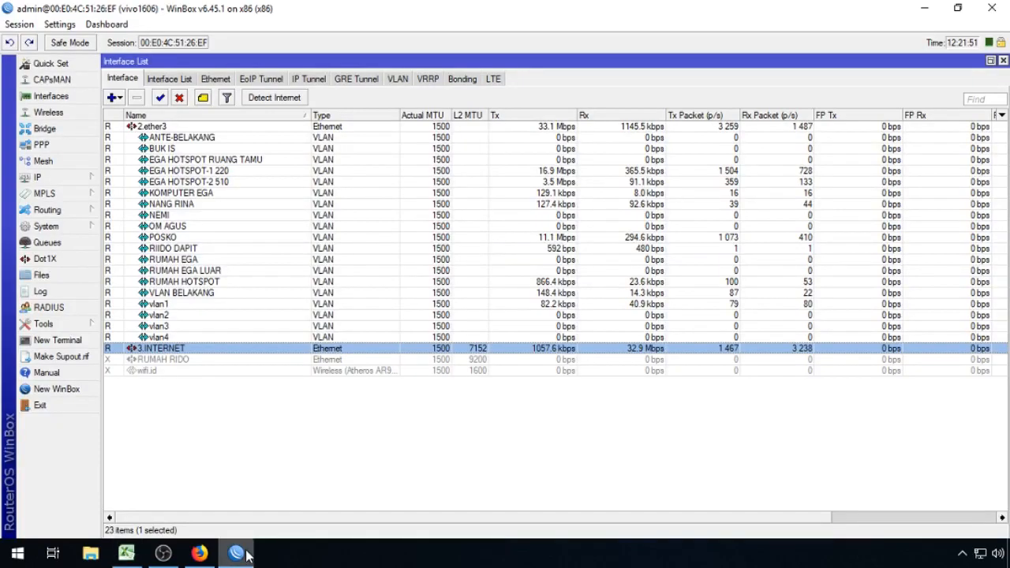
Step: Open the IP Address List maximized, with a wider Network column
{"action": "left_click", "coordinate": [90, 181]}
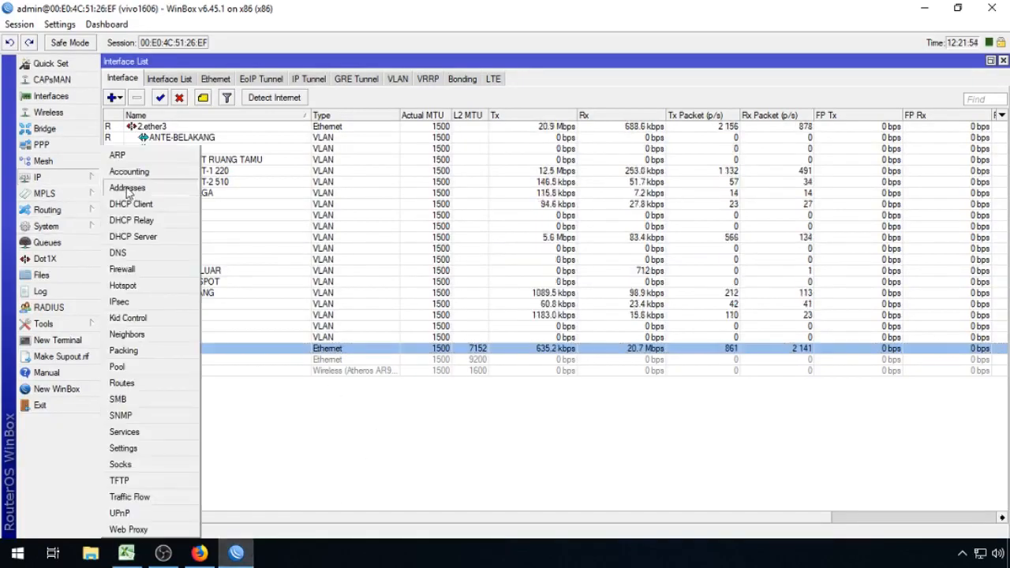
{"action": "left_click", "coordinate": [131, 189]}
{"action": "left_click", "coordinate": [655, 187]}
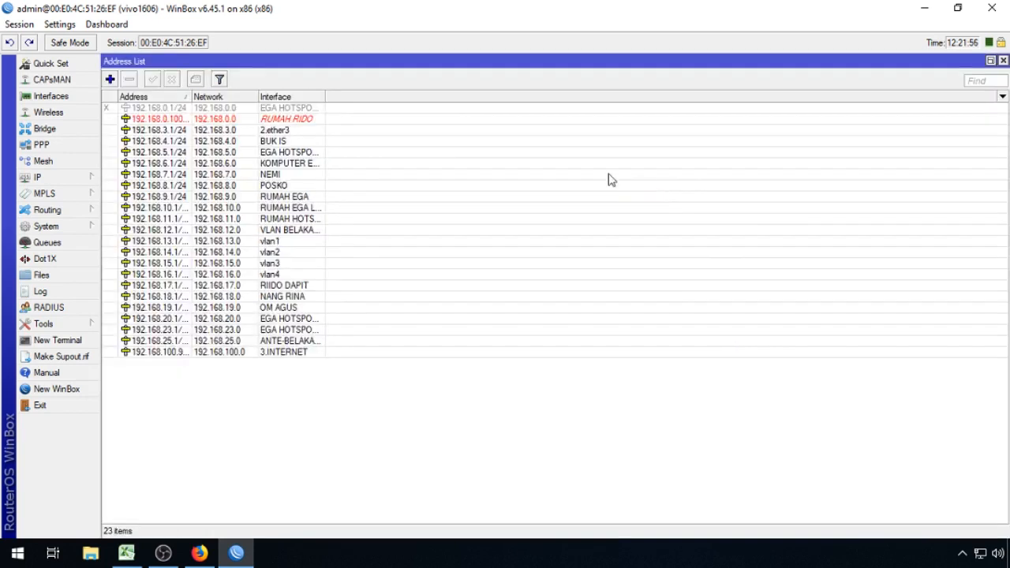
{"action": "left_click_drag", "start_coordinate": [254, 96], "coordinate": [364, 96]}
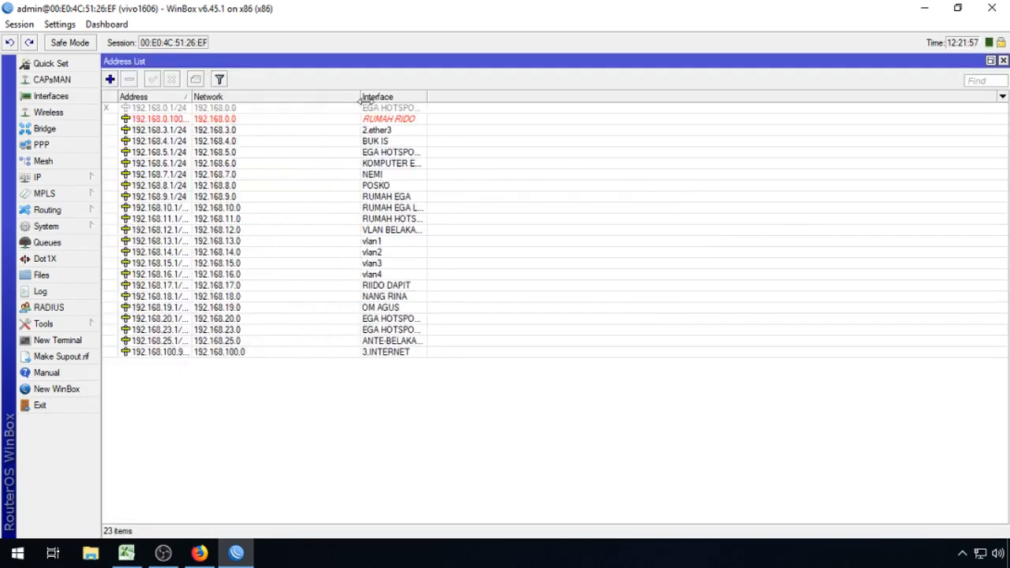
Step: Inspect entries 192.168.3.1/24, 192.168.25.1/24 and 192.168.5.1/24, widening the Address column
{"action": "left_click", "coordinate": [243, 131]}
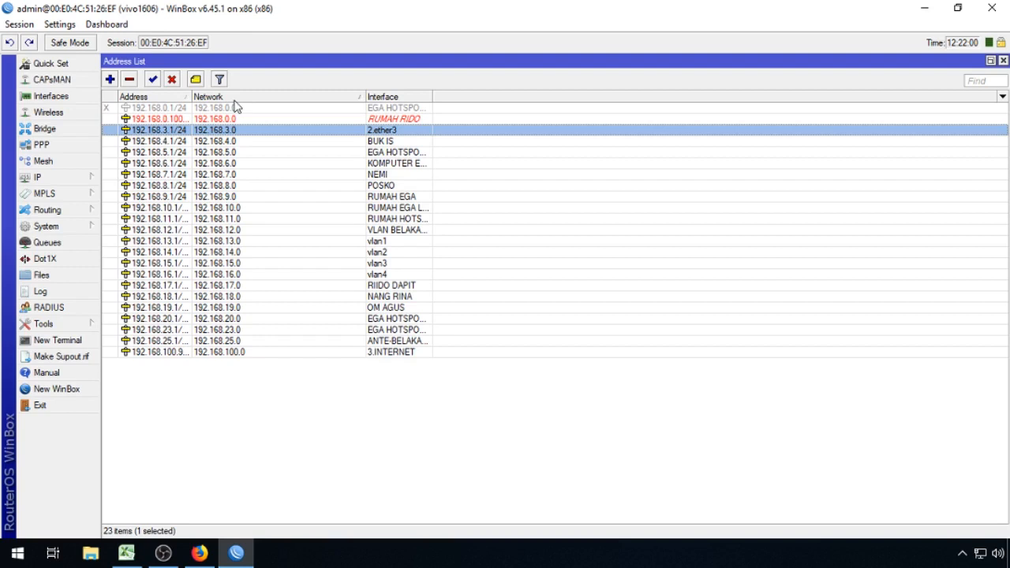
{"action": "left_click", "coordinate": [163, 98]}
{"action": "left_click", "coordinate": [162, 97]}
{"action": "left_click", "coordinate": [234, 342]}
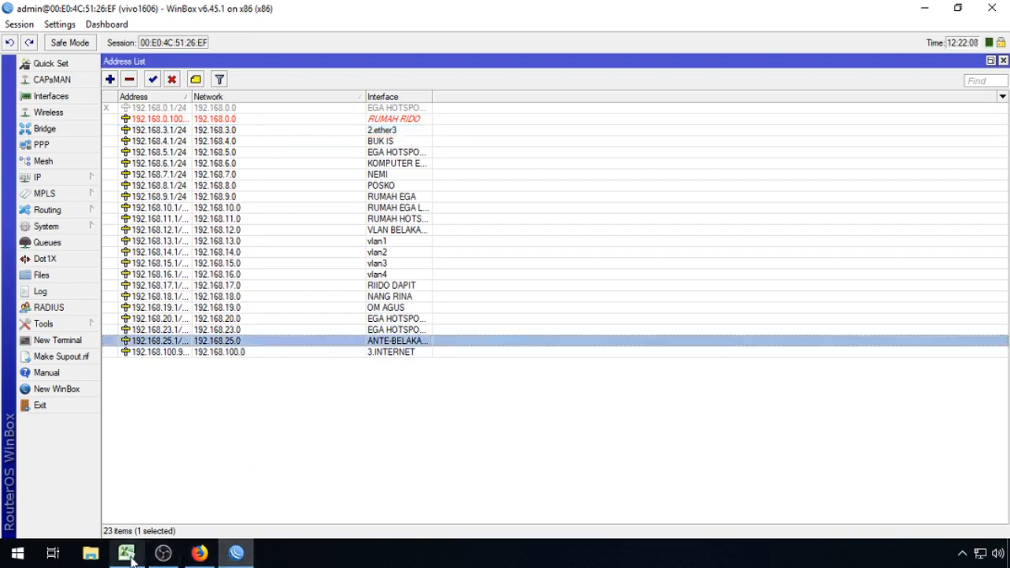
{"action": "left_click", "coordinate": [204, 152]}
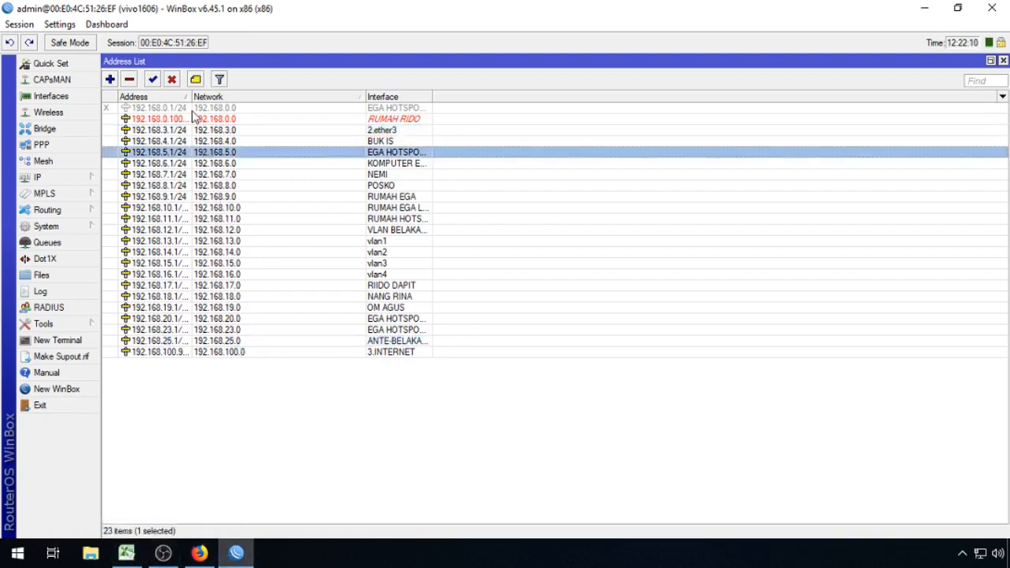
{"action": "left_click_drag", "start_coordinate": [191, 99], "coordinate": [242, 113]}
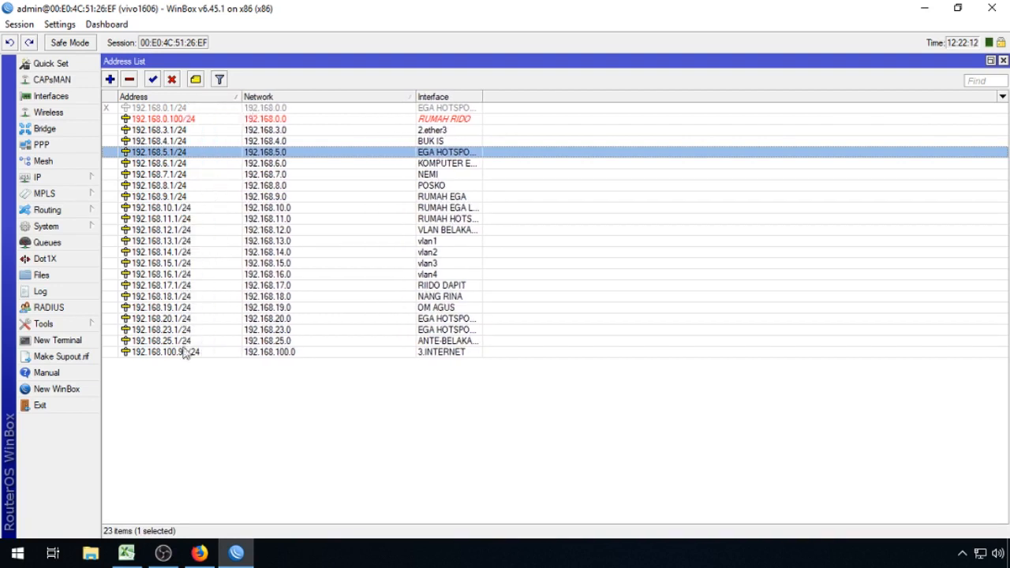
{"action": "key", "text": "Up"}
{"action": "key", "text": "Up"}
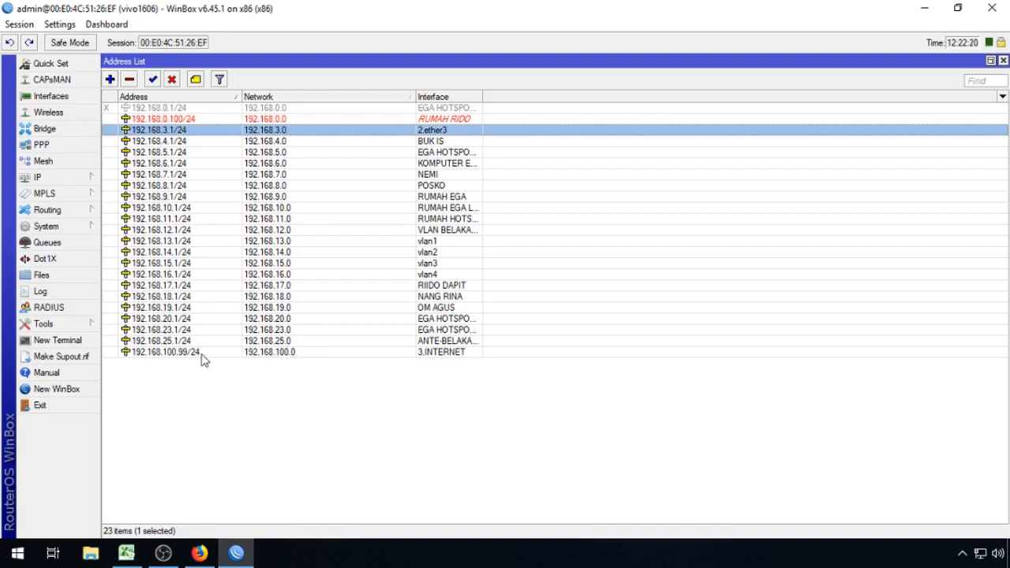
Step: Back in Excel, enter octets 192, 168 and 3 in J2:L2
{"action": "mouse_move", "coordinate": [132, 554]}
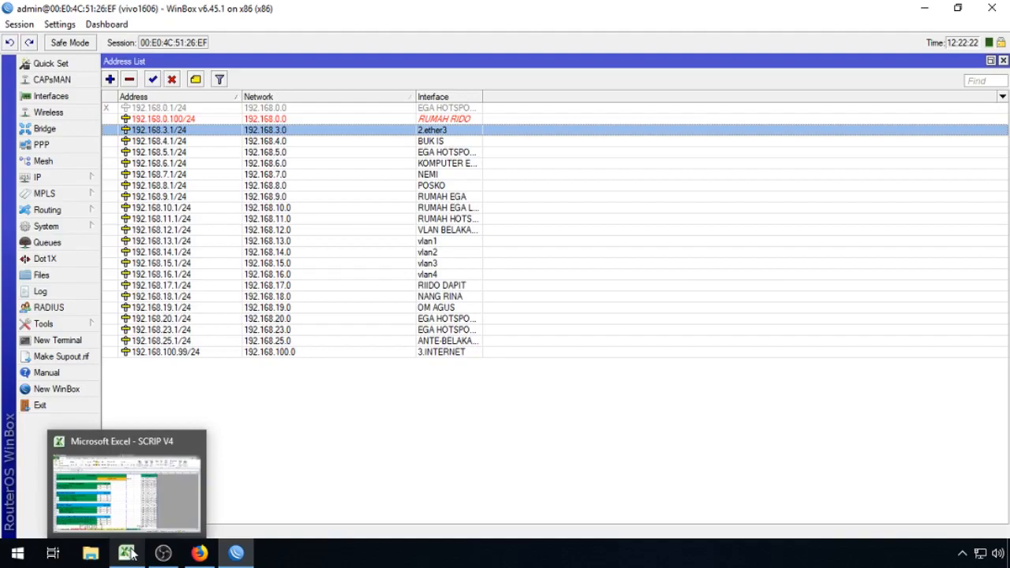
{"action": "left_click", "coordinate": [132, 555]}
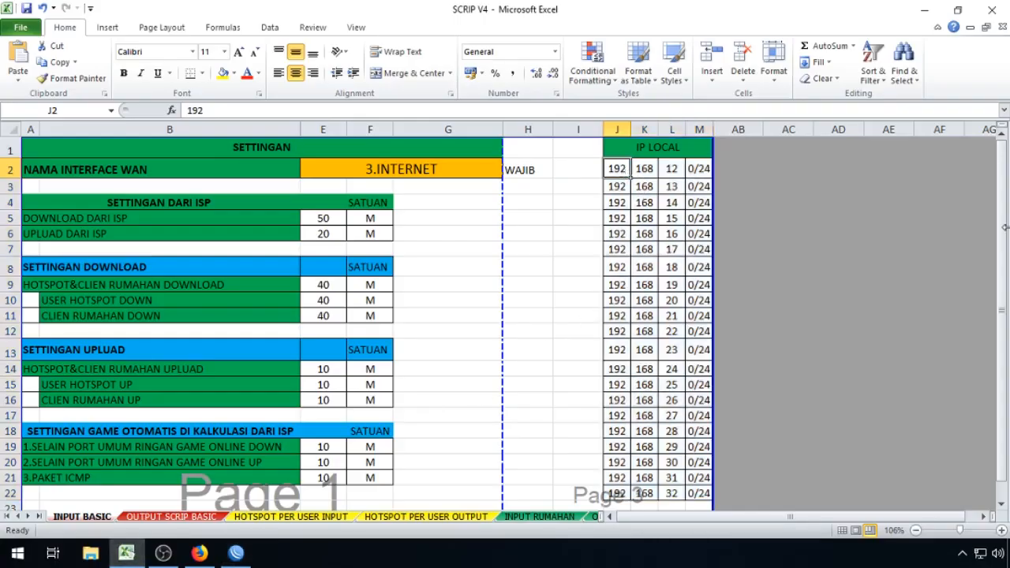
{"action": "type", "text": "192"}
{"action": "key", "text": "Tab"}
{"action": "type", "text": "168"}
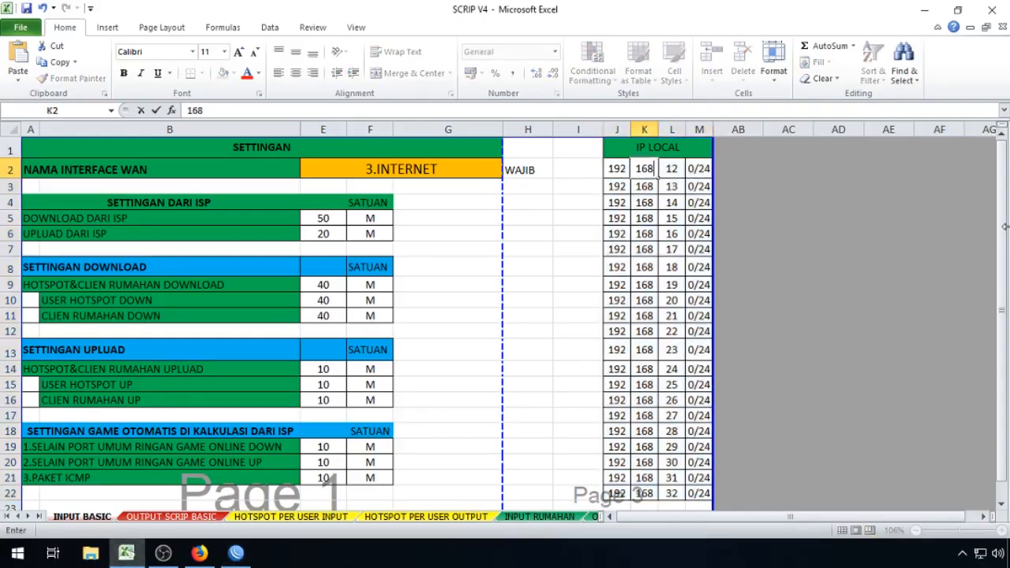
{"action": "key", "text": "Tab"}
{"action": "type", "text": "3"}
{"action": "key", "text": "Down"}
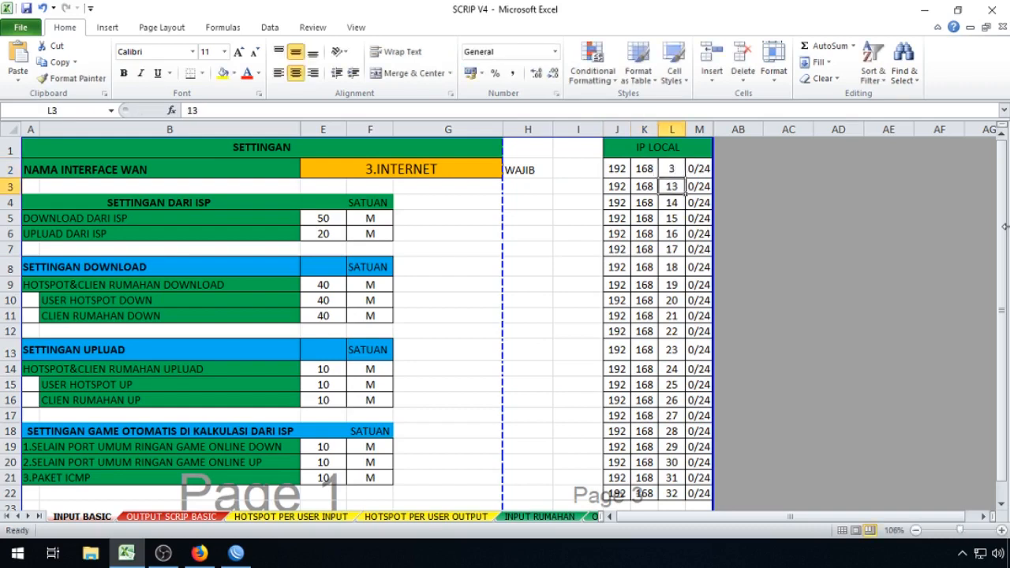
Step: Copy the first row's octets to row 3 and change its third octet to 4
{"action": "left_click_drag", "start_coordinate": [617, 169], "coordinate": [672, 169]}
{"action": "key", "text": "ctrl+c"}
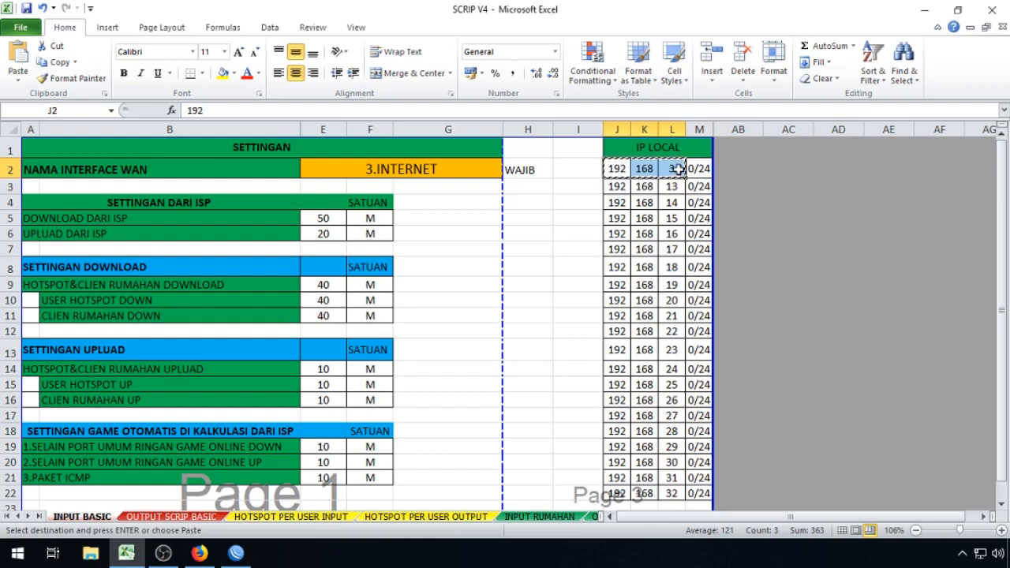
{"action": "left_click", "coordinate": [621, 184]}
{"action": "key", "text": "Return"}
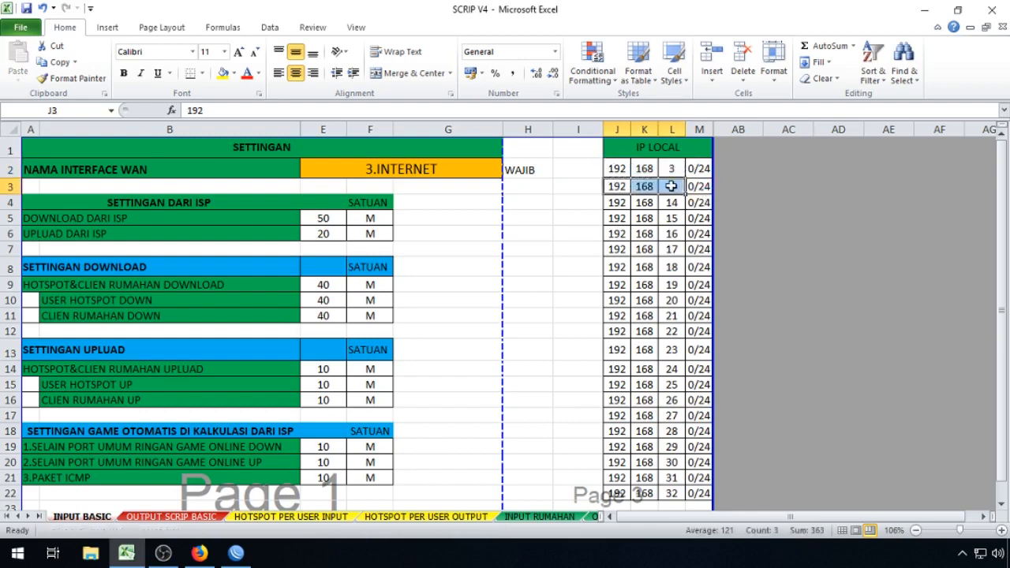
{"action": "left_click", "coordinate": [672, 186]}
{"action": "type", "text": "4"}
{"action": "key", "text": "Return"}
Step: Fill the third-octet series down to row 22 so it runs 3 to 23, then check J2, L2 and L22
{"action": "left_click_drag", "start_coordinate": [671, 169], "coordinate": [672, 188]}
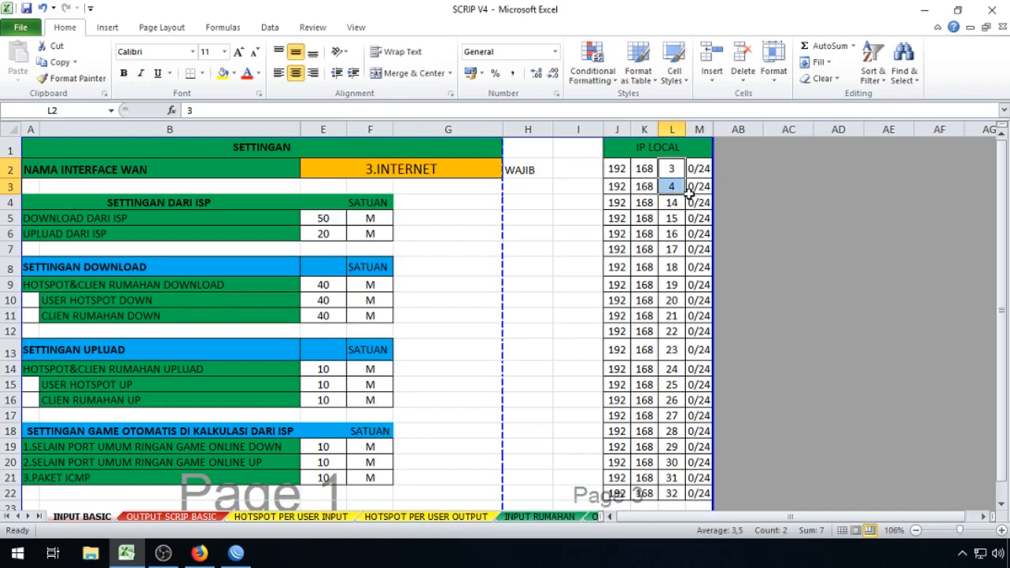
{"action": "double_click", "coordinate": [686, 195]}
{"action": "scroll", "coordinate": [698, 270], "scroll_direction": "down", "scroll_amount": 3}
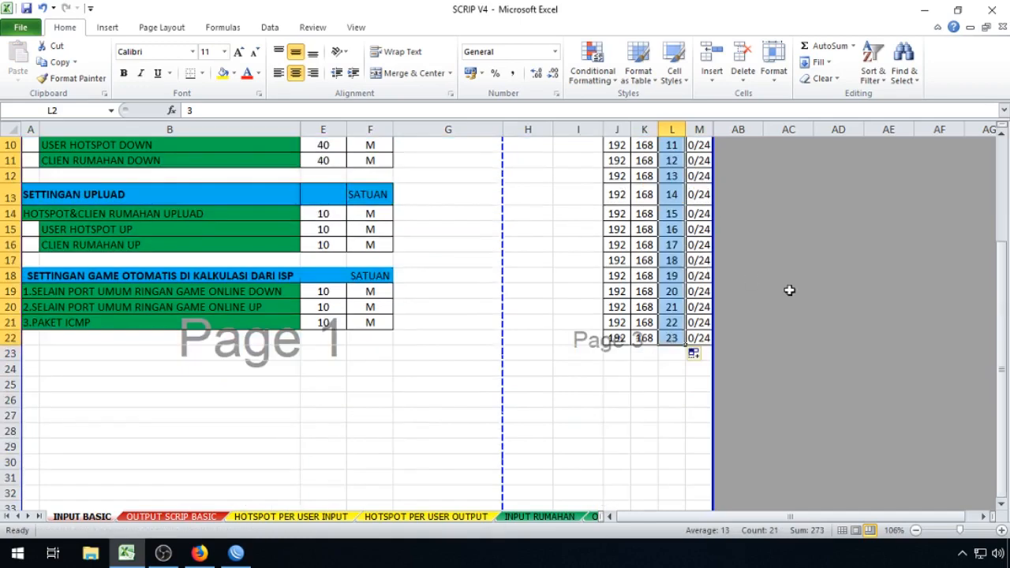
{"action": "left_click", "coordinate": [835, 292]}
{"action": "scroll", "coordinate": [797, 339], "scroll_direction": "up", "scroll_amount": 2}
{"action": "scroll", "coordinate": [782, 345], "scroll_direction": "up", "scroll_amount": 1}
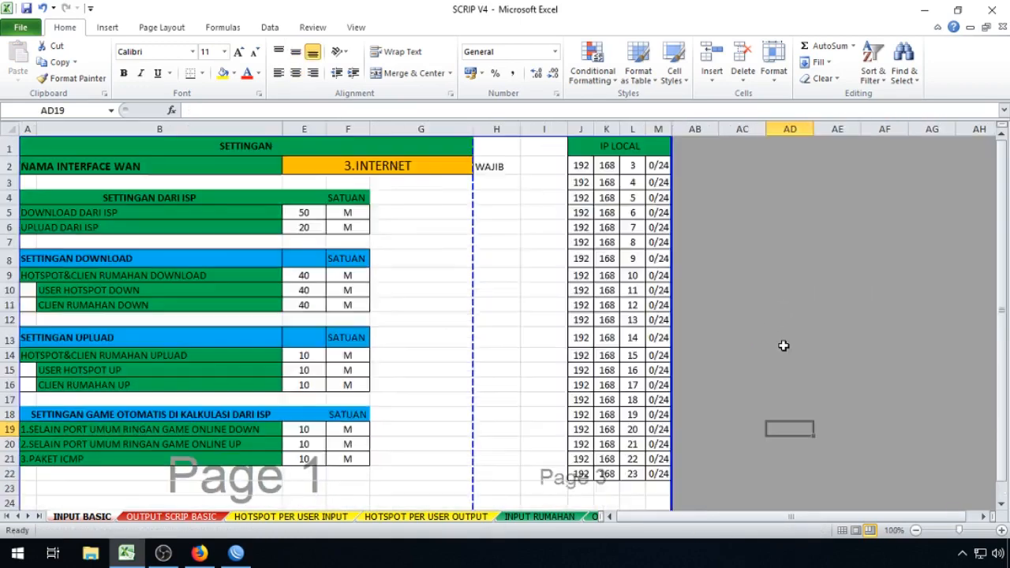
{"action": "left_click", "coordinate": [580, 172]}
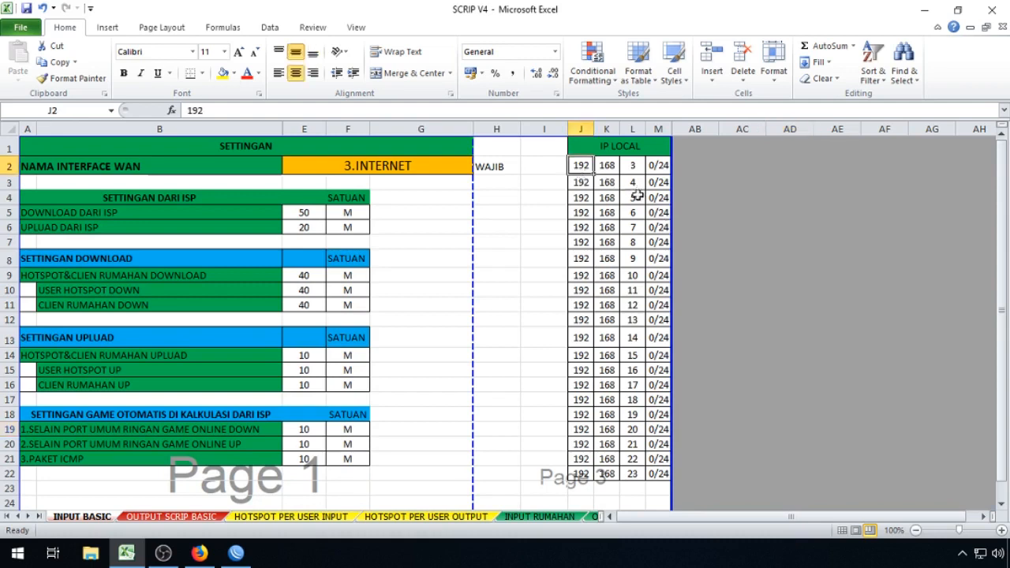
{"action": "left_click", "coordinate": [632, 167]}
{"action": "left_click", "coordinate": [633, 473]}
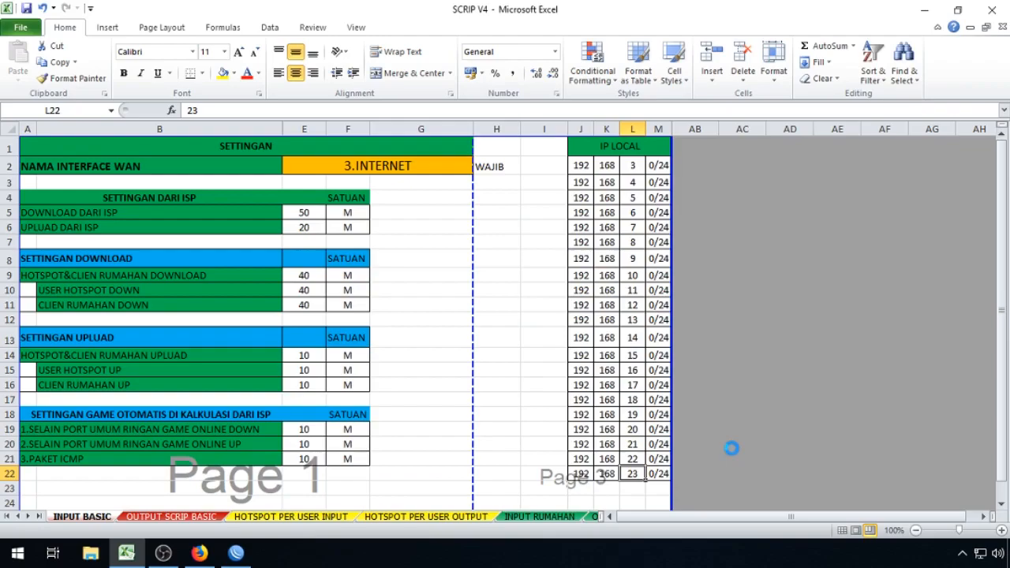
Step: In WinBox, select the existing 192.168.25.1/24 and 192.168.23.1/24 address entries
{"action": "left_click", "coordinate": [236, 552]}
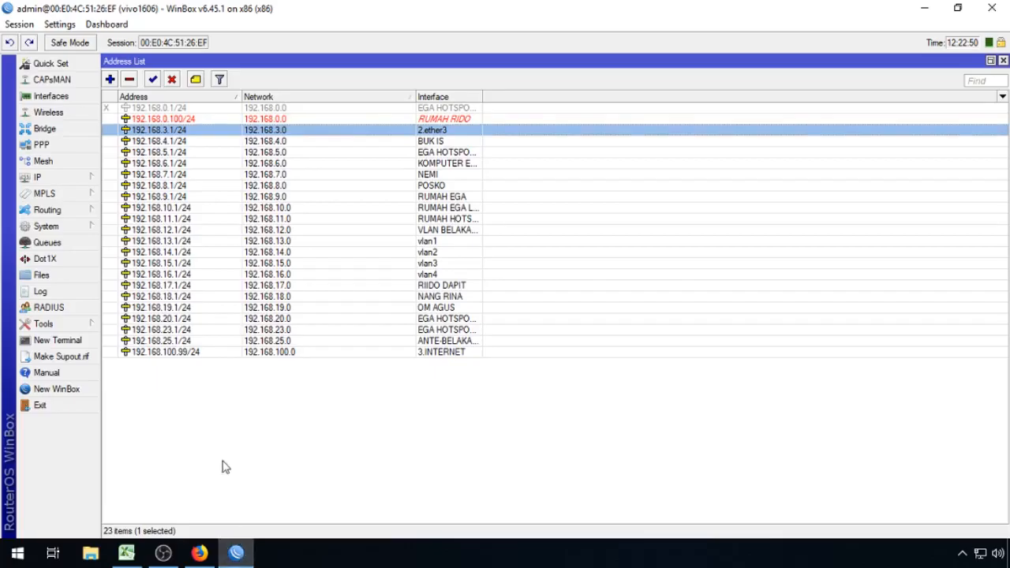
{"action": "left_click", "coordinate": [276, 341]}
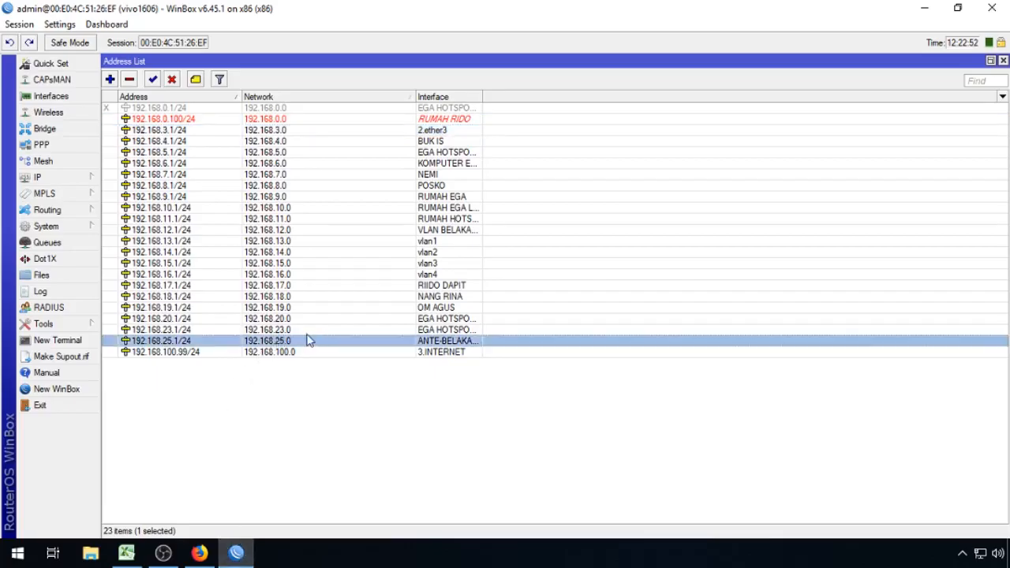
{"action": "left_click", "coordinate": [292, 330], "text": "ctrl"}
Step: Back in Excel, review the IP LOCAL table J2:M22 from 192.168.3.0/24 to 192.168.23.0/24
{"action": "left_click", "coordinate": [236, 553]}
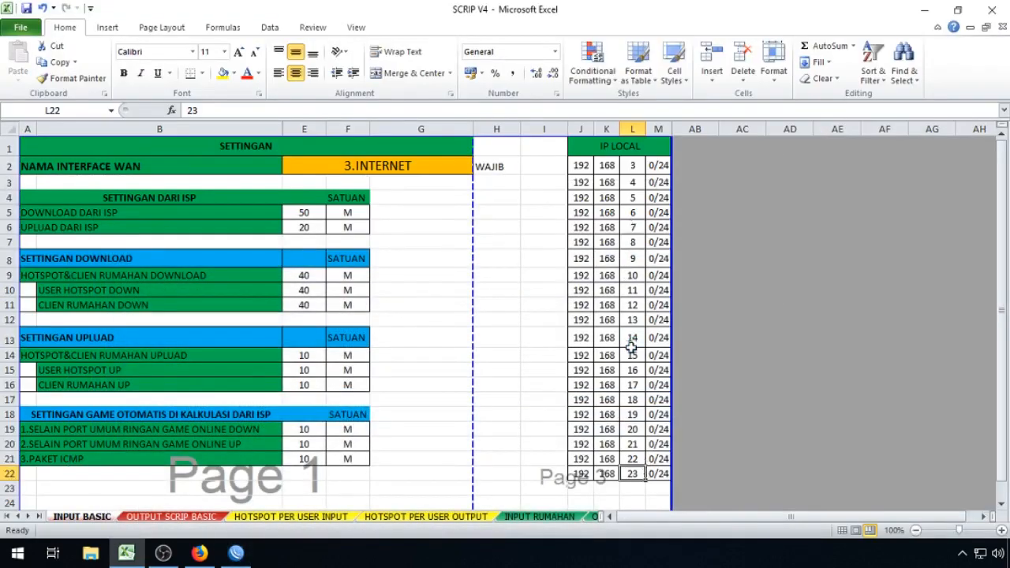
{"action": "scroll", "coordinate": [729, 363], "scroll_direction": "down", "scroll_amount": 1}
{"action": "scroll", "coordinate": [728, 363], "scroll_direction": "down", "scroll_amount": 1}
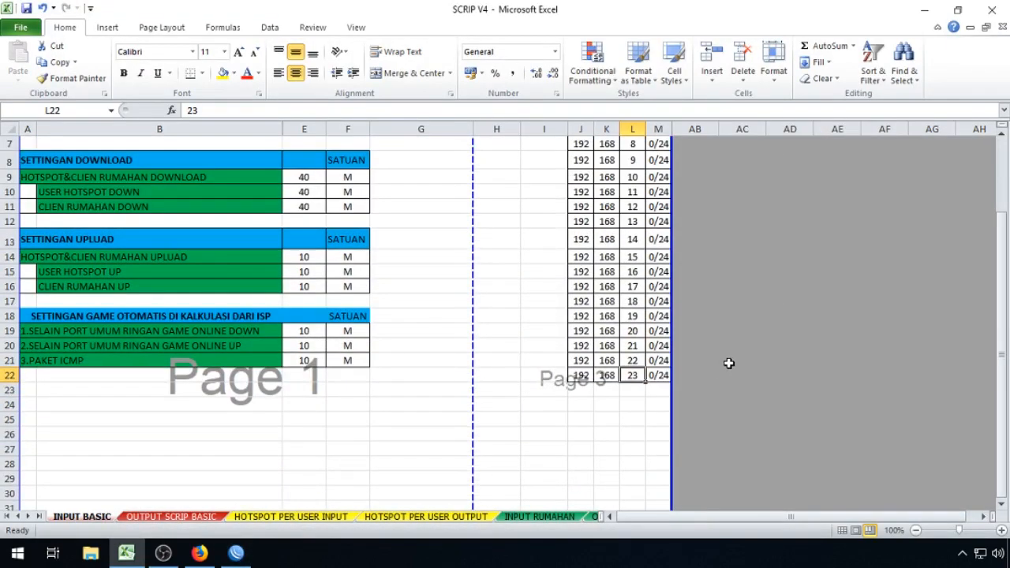
{"action": "scroll", "coordinate": [702, 417], "scroll_direction": "up", "scroll_amount": 2}
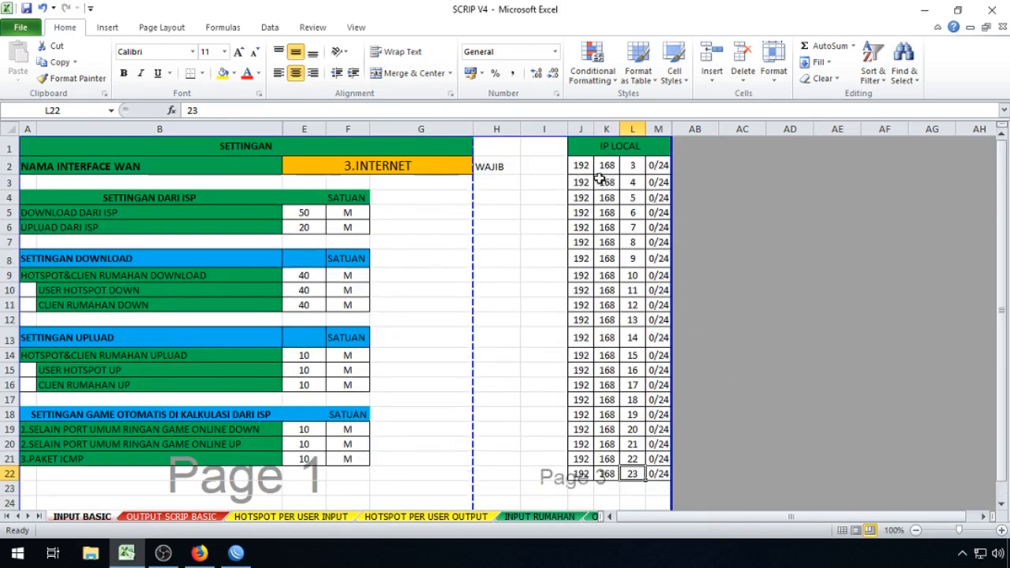
{"action": "left_click_drag", "start_coordinate": [582, 165], "coordinate": [655, 472]}
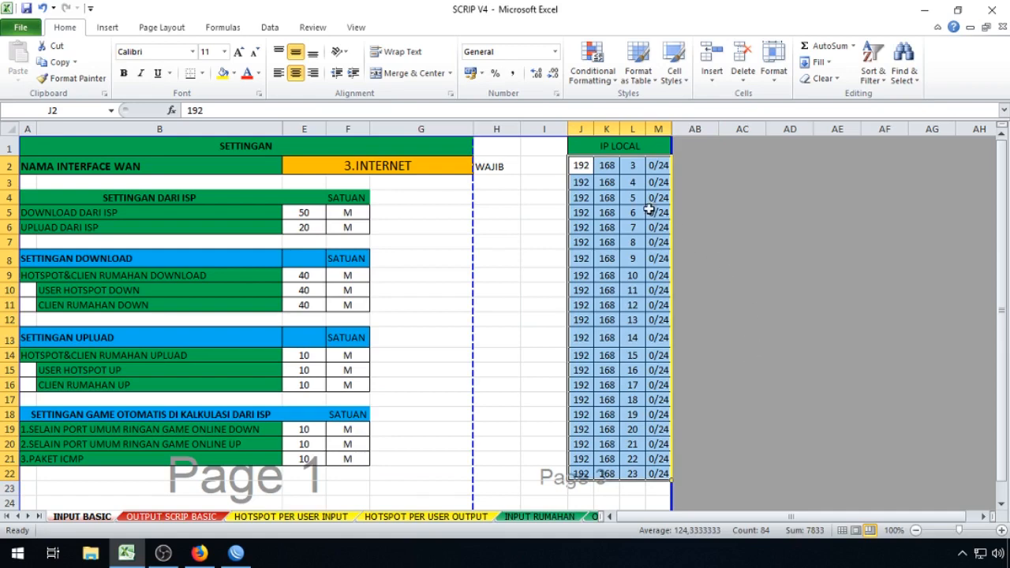
{"action": "left_click", "coordinate": [869, 319]}
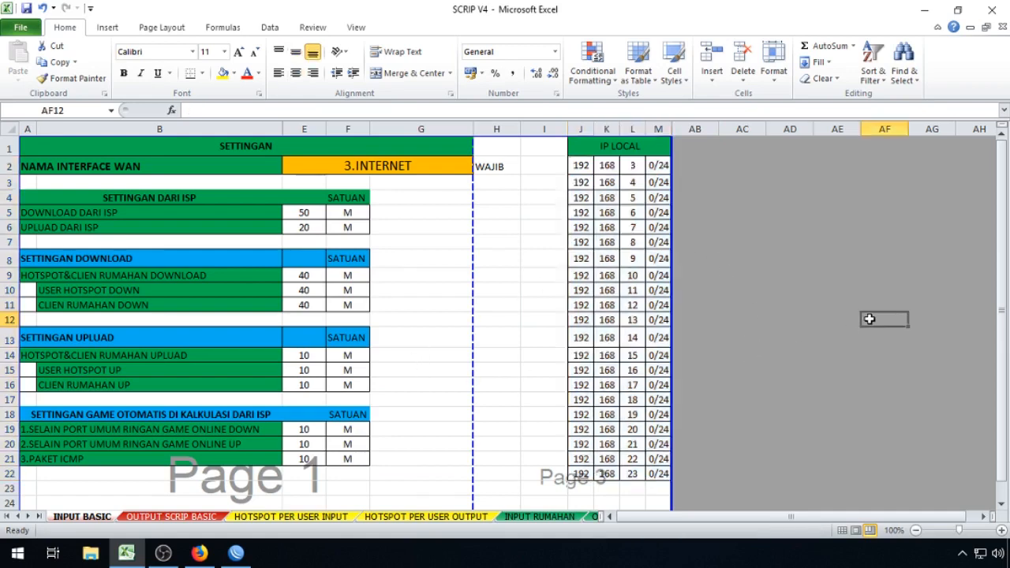
Step: Select E1 through E94 on OUTPUT SCRIP BASIC and copy the whole script
{"action": "left_click", "coordinate": [193, 519]}
{"action": "scroll", "coordinate": [315, 400], "scroll_direction": "up", "scroll_amount": 20}
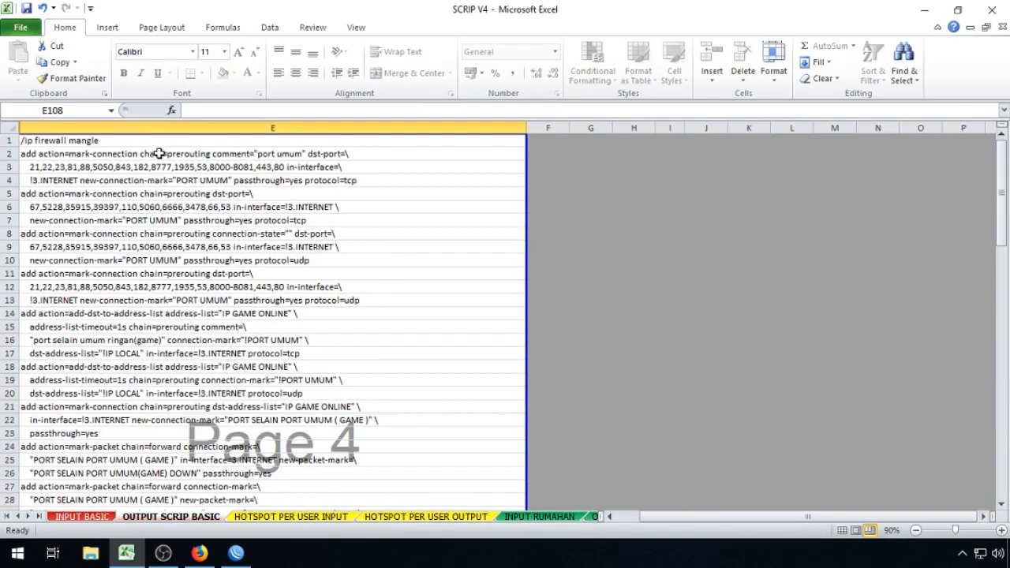
{"action": "left_click", "coordinate": [161, 140]}
{"action": "scroll", "coordinate": [210, 418], "scroll_direction": "down", "scroll_amount": 18}
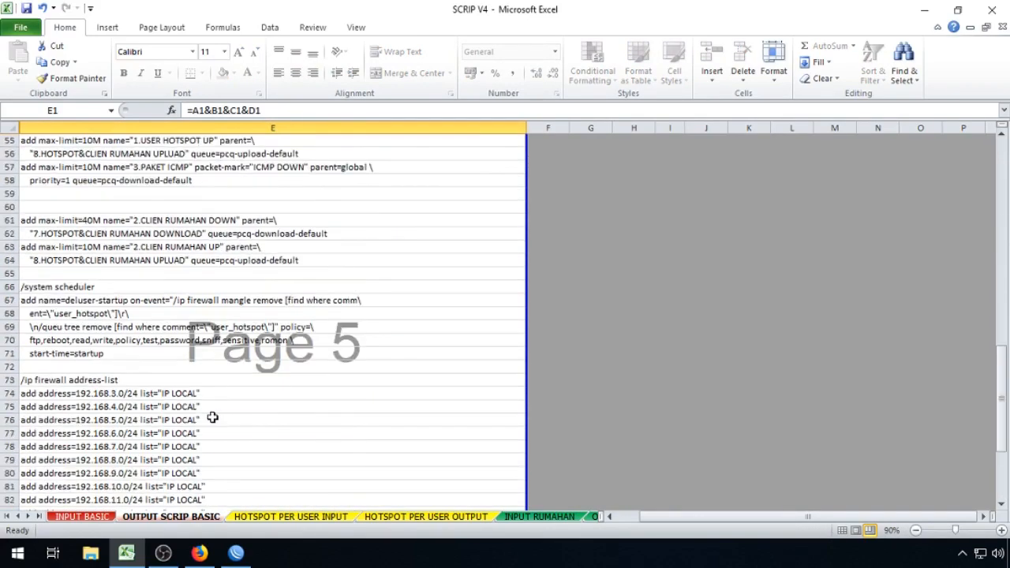
{"action": "scroll", "coordinate": [212, 418], "scroll_direction": "down", "scroll_amount": 6}
{"action": "left_click", "coordinate": [212, 421], "text": "shift"}
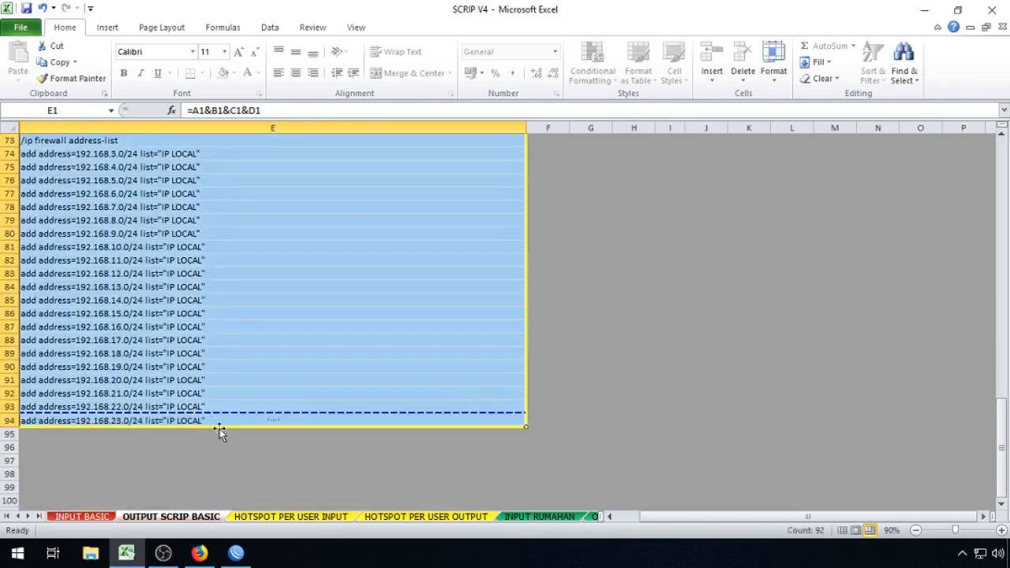
{"action": "scroll", "coordinate": [279, 350], "scroll_direction": "up", "scroll_amount": 20}
{"action": "scroll", "coordinate": [285, 348], "scroll_direction": "up", "scroll_amount": 3}
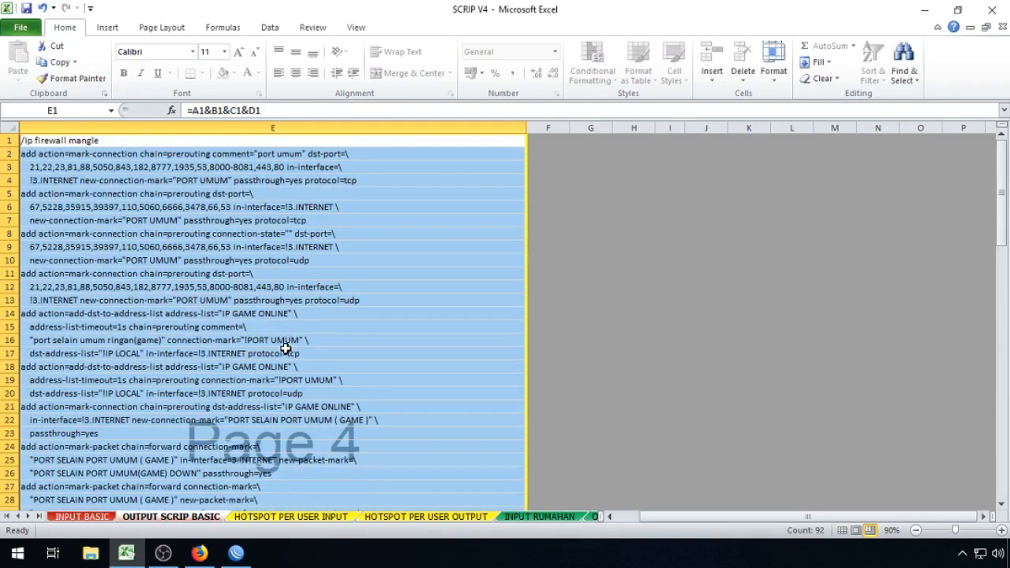
{"action": "right_click", "coordinate": [262, 214]}
{"action": "left_click", "coordinate": [285, 244]}
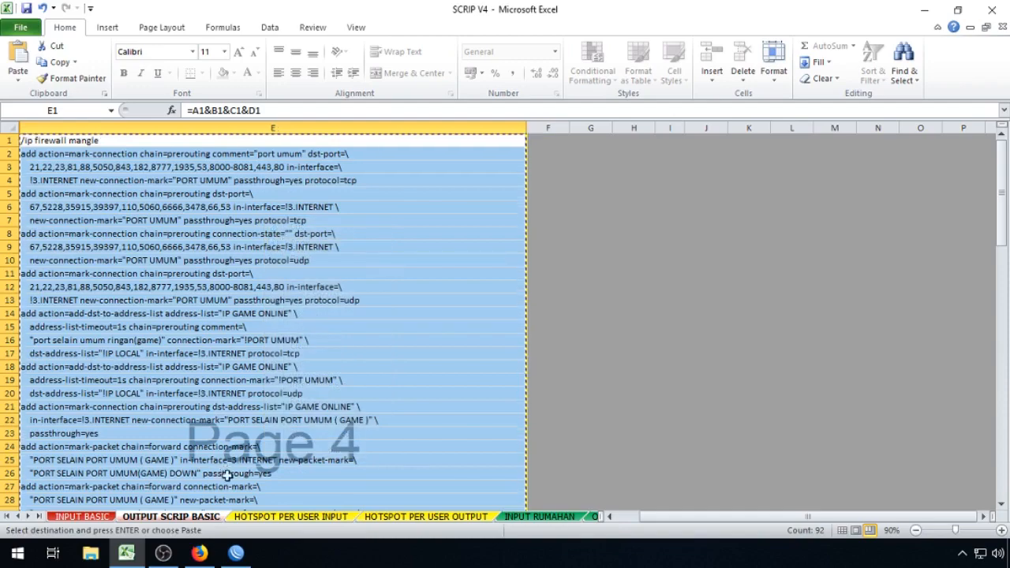
Step: In WinBox, close the Address and Interface lists and open Queues and Firewall
{"action": "left_click", "coordinate": [236, 553]}
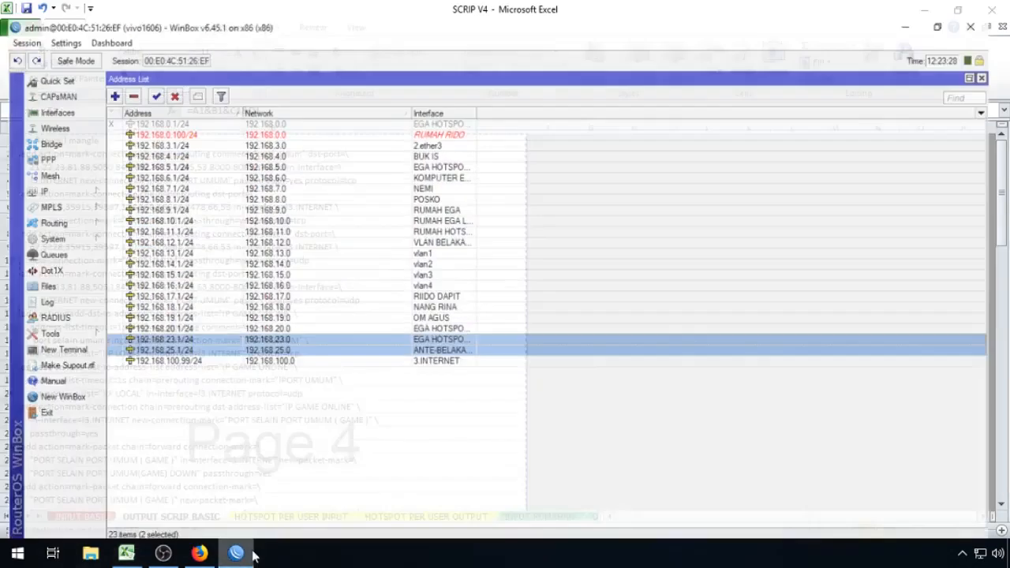
{"action": "left_click", "coordinate": [1003, 62]}
{"action": "left_click", "coordinate": [1003, 61]}
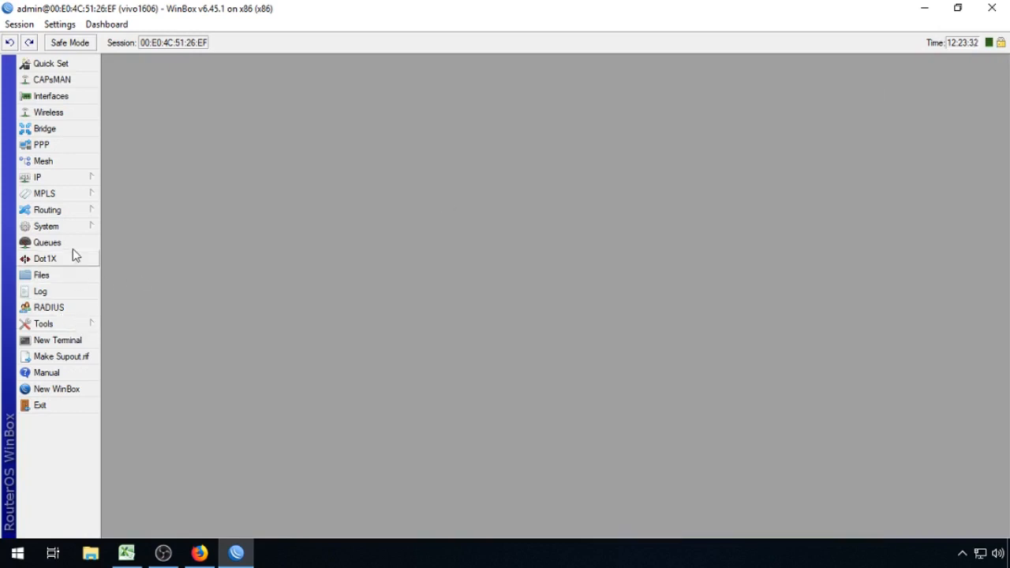
{"action": "left_click", "coordinate": [71, 243]}
{"action": "left_click", "coordinate": [90, 178]}
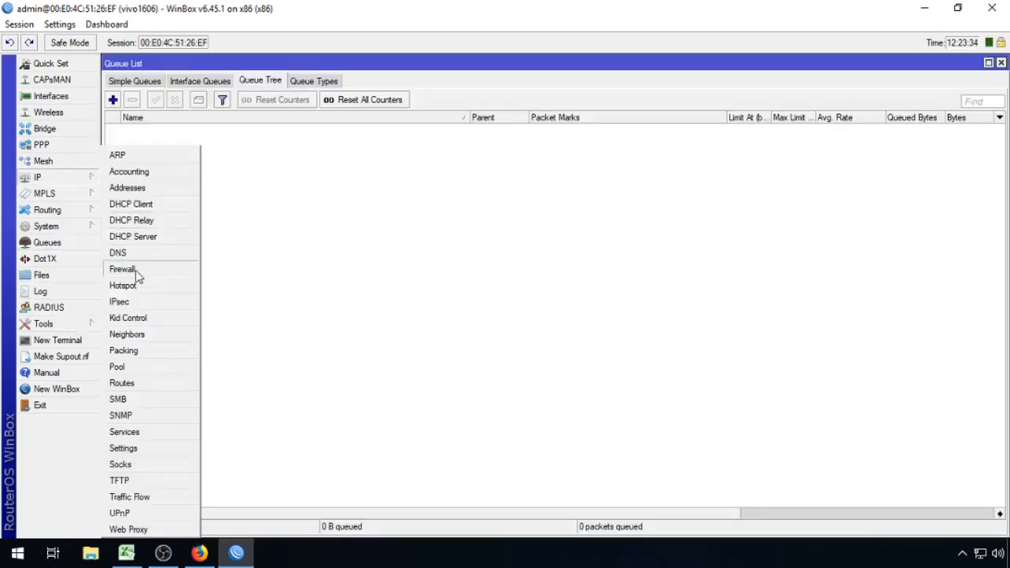
{"action": "left_click", "coordinate": [122, 269]}
{"action": "left_click", "coordinate": [988, 61]}
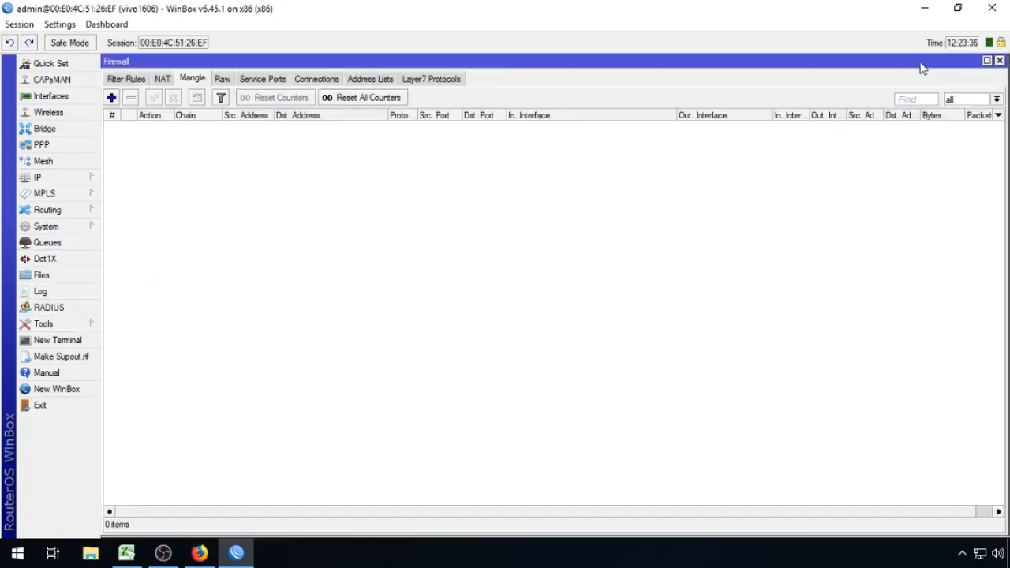
{"action": "left_click", "coordinate": [987, 61]}
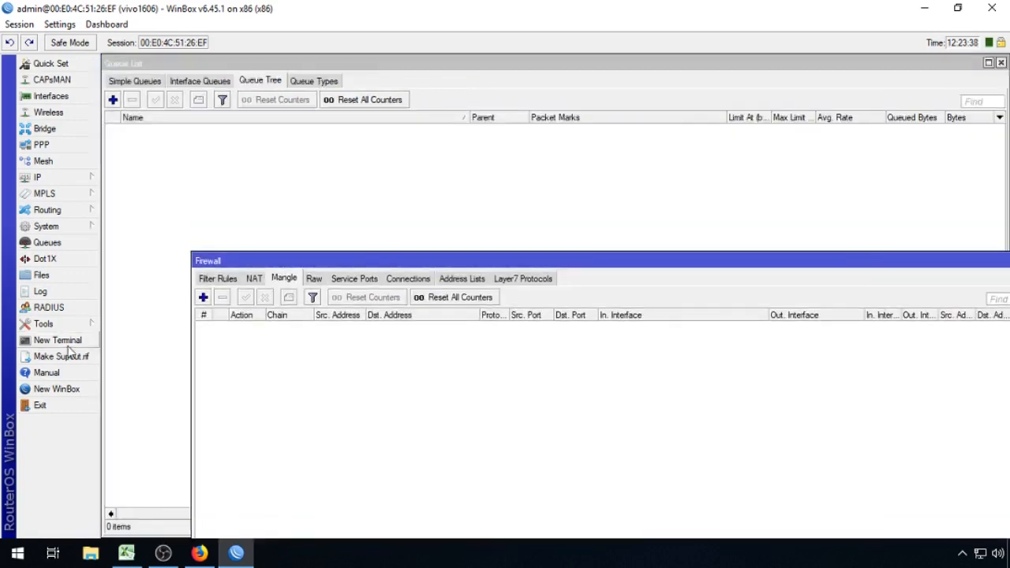
Step: Paste and run the copied script in a New Terminal, then close the terminal
{"action": "left_click", "coordinate": [67, 346]}
{"action": "left_click_drag", "start_coordinate": [535, 164], "coordinate": [825, 117]}
{"action": "right_click", "coordinate": [757, 199]}
{"action": "left_click", "coordinate": [776, 256]}
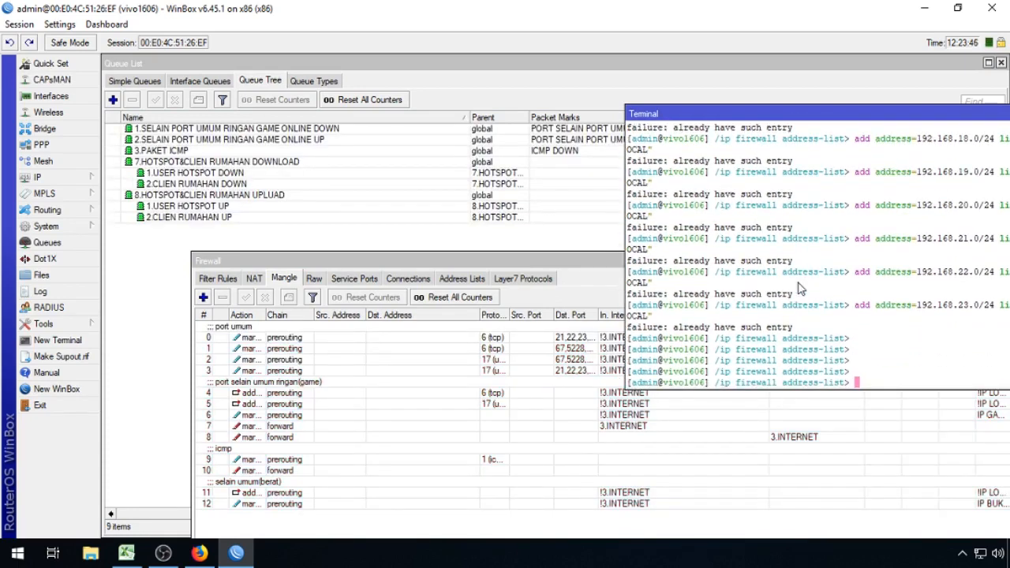
{"action": "left_click_drag", "start_coordinate": [911, 117], "coordinate": [567, 148]}
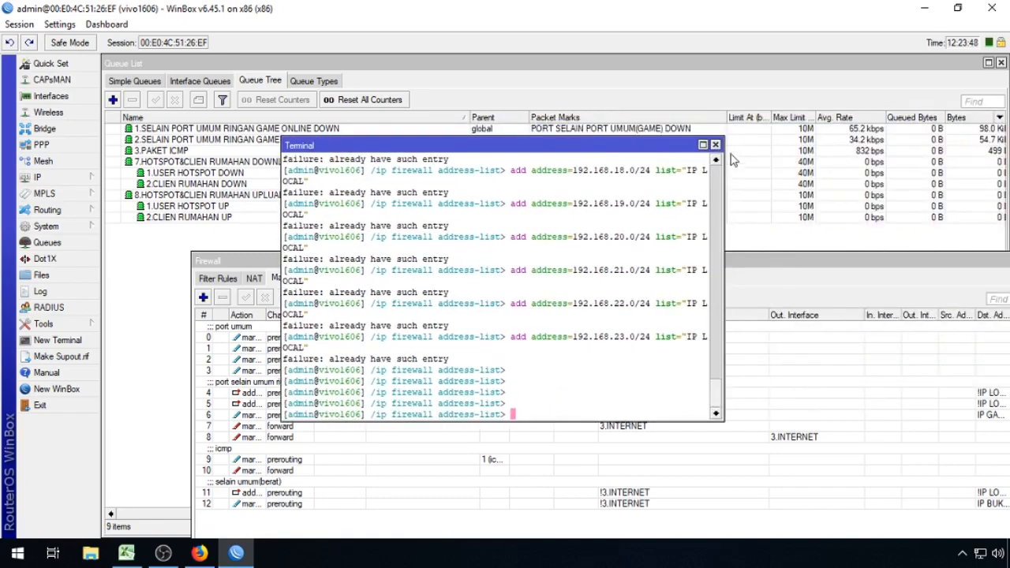
{"action": "left_click", "coordinate": [715, 144]}
{"action": "left_click_drag", "start_coordinate": [735, 259], "coordinate": [677, 182]}
Step: Close the Firewall window and open System > Scheduler
{"action": "left_click_drag", "start_coordinate": [838, 173], "coordinate": [724, 174]}
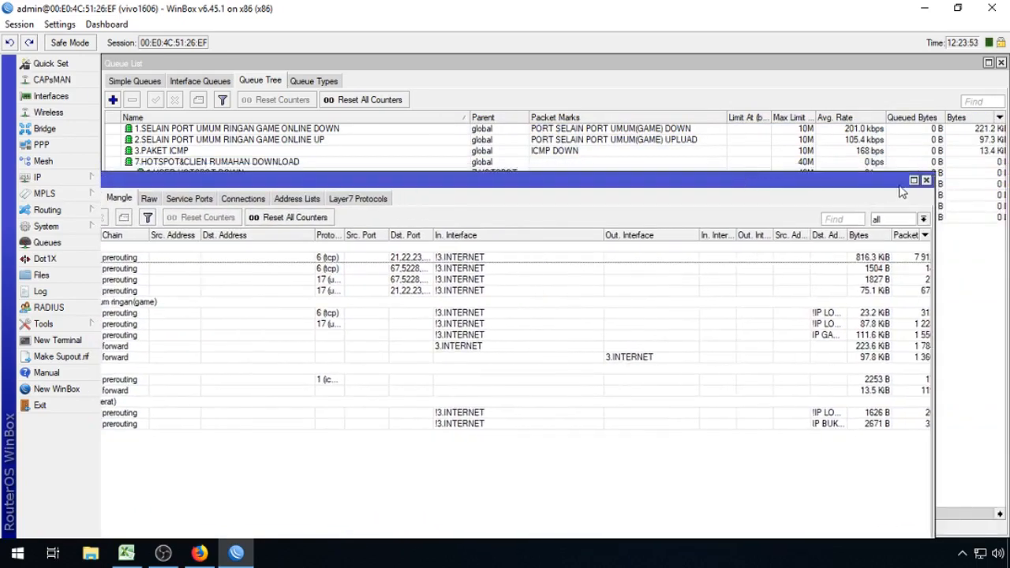
{"action": "left_click", "coordinate": [928, 177]}
{"action": "left_click", "coordinate": [87, 228]}
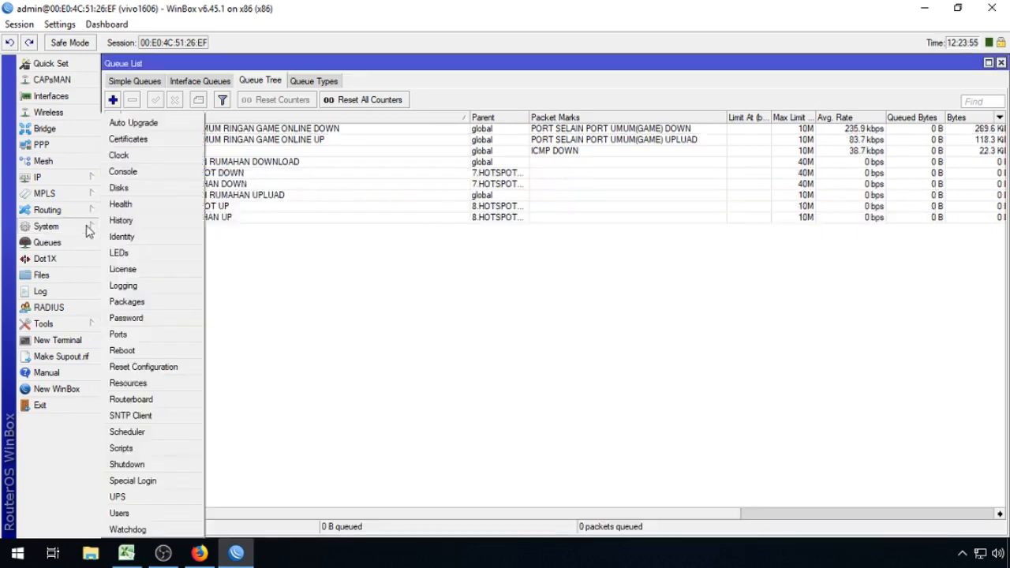
{"action": "left_click", "coordinate": [133, 436]}
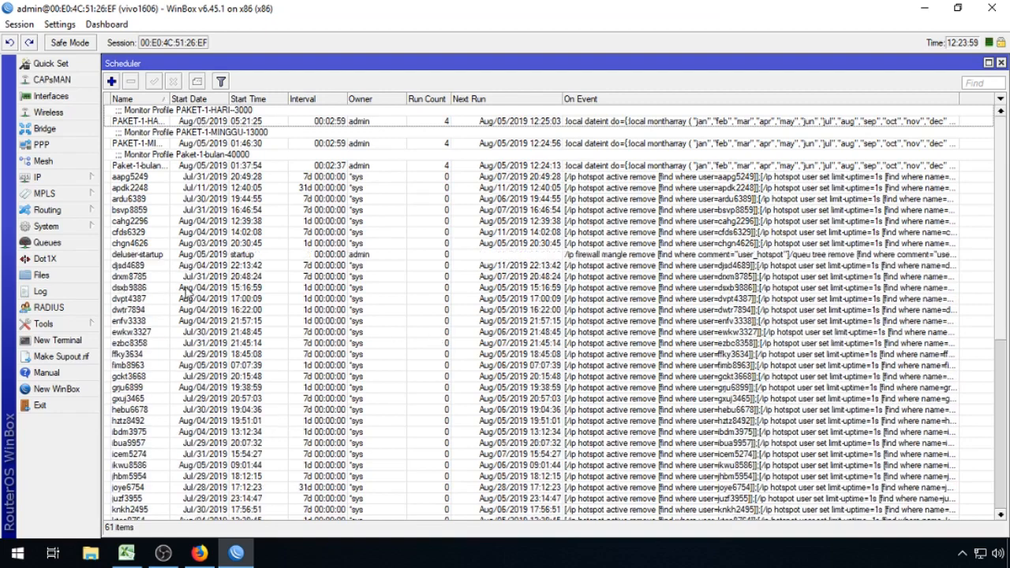
Step: Inspect the deluser-startup entry's On Event without changes, then close Scheduler
{"action": "left_click", "coordinate": [120, 255]}
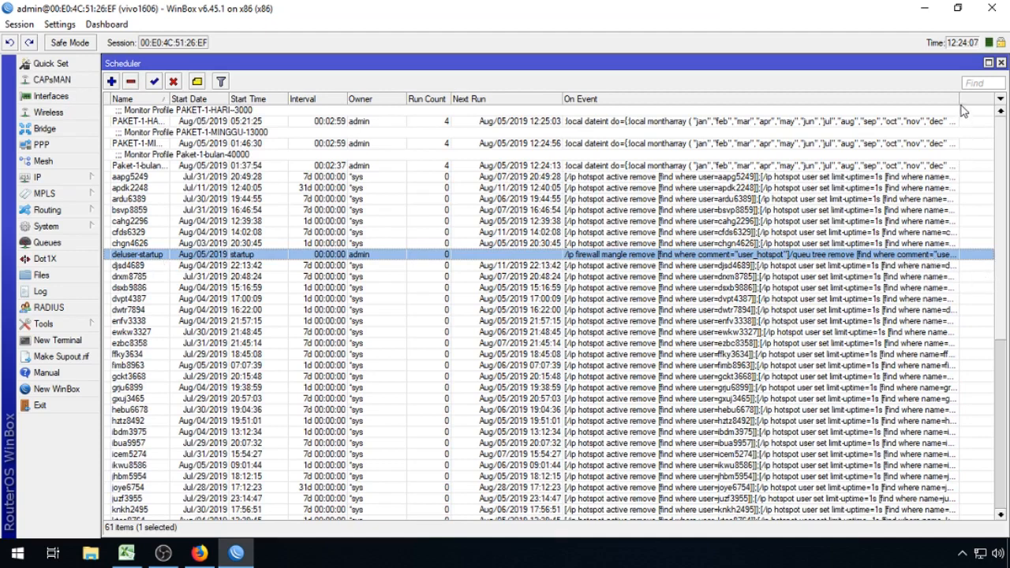
{"action": "left_click_drag", "start_coordinate": [960, 101], "coordinate": [991, 107]}
{"action": "double_click", "coordinate": [921, 260]}
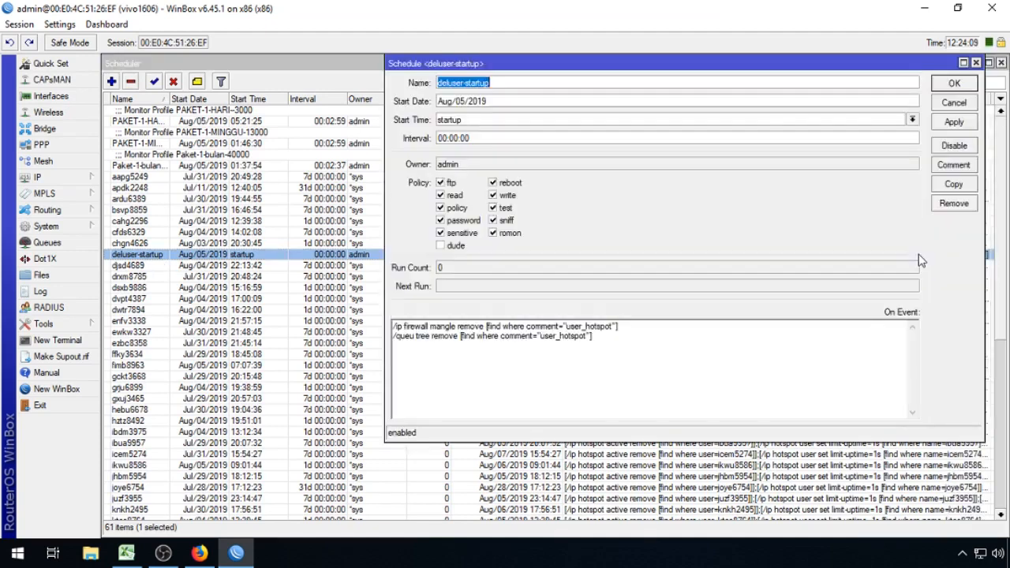
{"action": "left_click", "coordinate": [962, 109]}
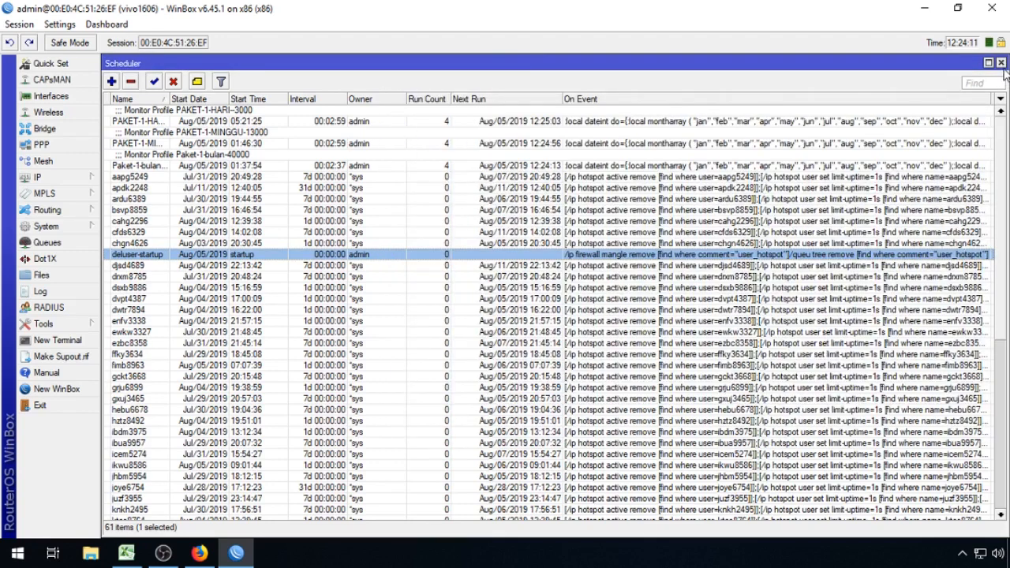
{"action": "left_click", "coordinate": [1001, 63]}
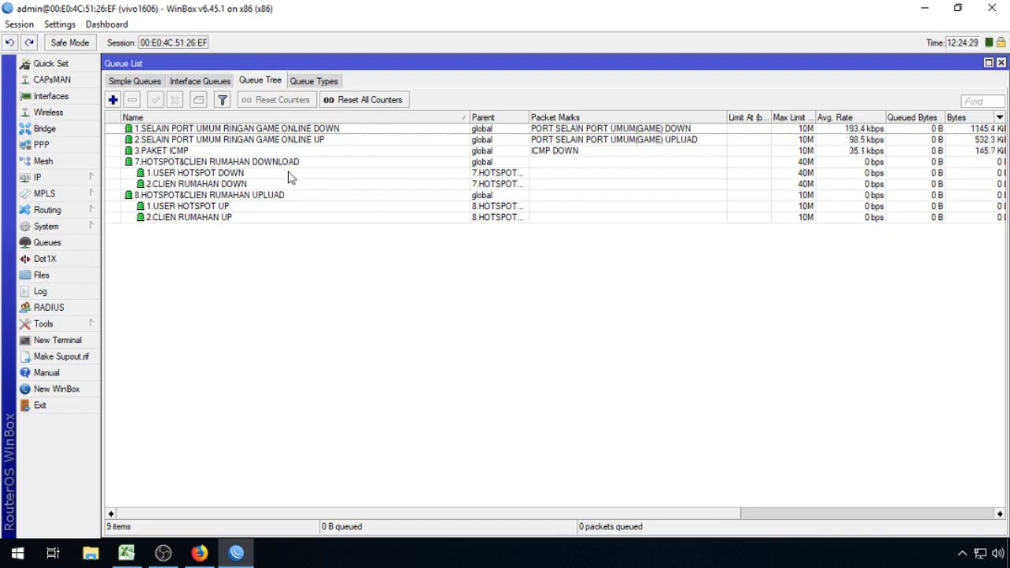
{"action": "left_click", "coordinate": [1001, 63]}
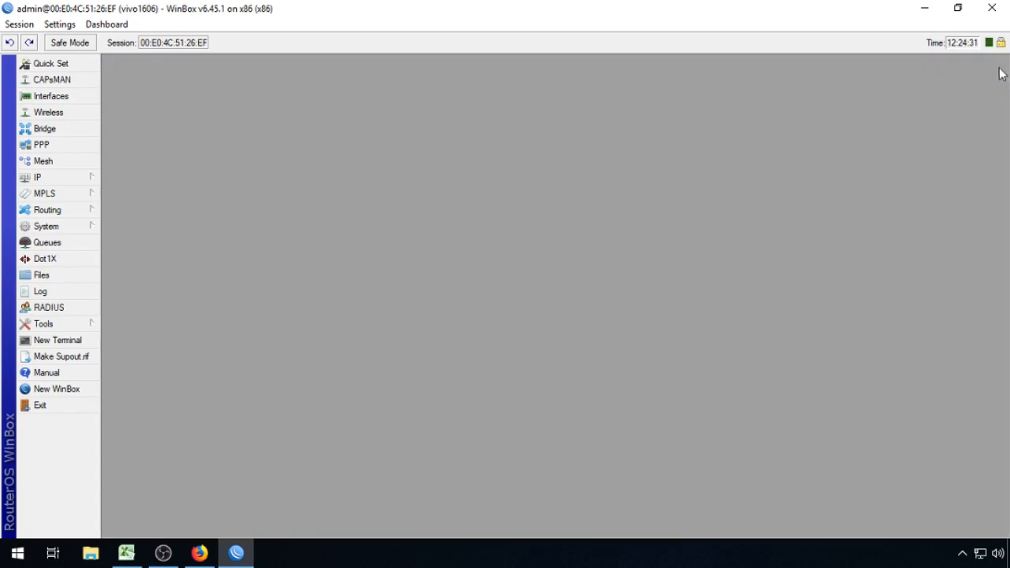
{"action": "left_click", "coordinate": [84, 177]}
{"action": "left_click", "coordinate": [142, 286]}
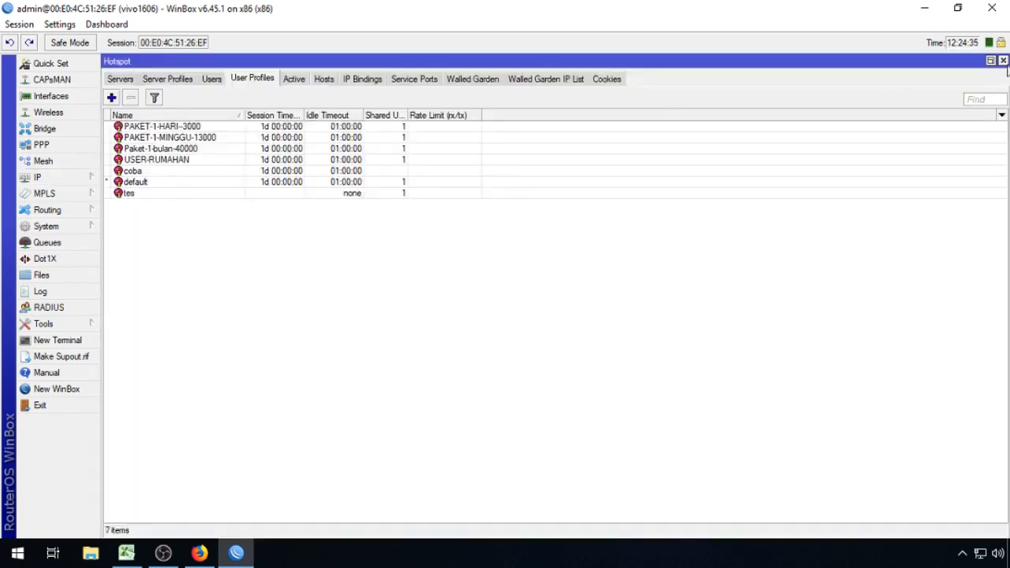
{"action": "left_click", "coordinate": [1003, 61]}
{"action": "left_click", "coordinate": [72, 243]}
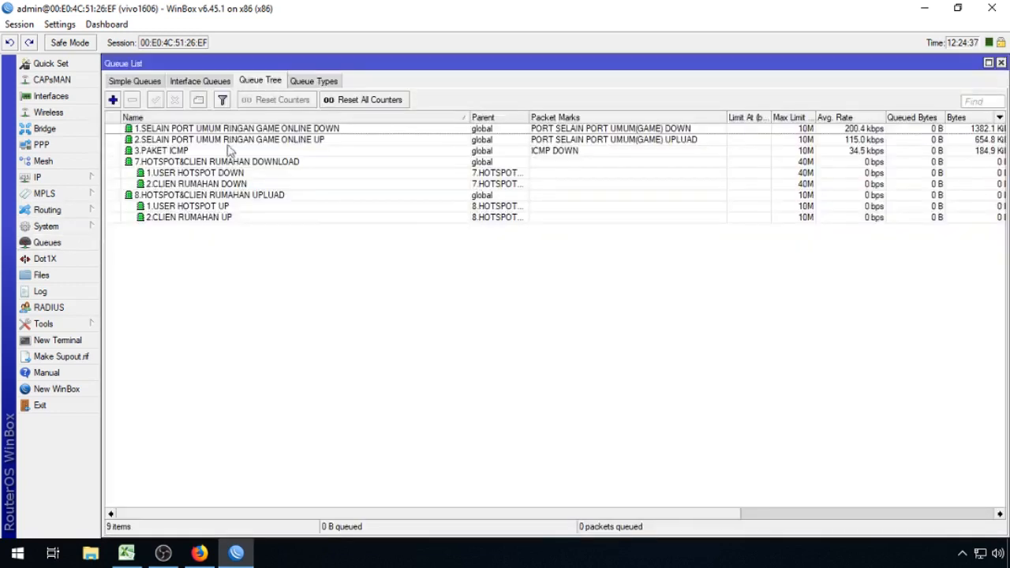
{"action": "left_click", "coordinate": [1002, 63]}
{"action": "left_click", "coordinate": [68, 180]}
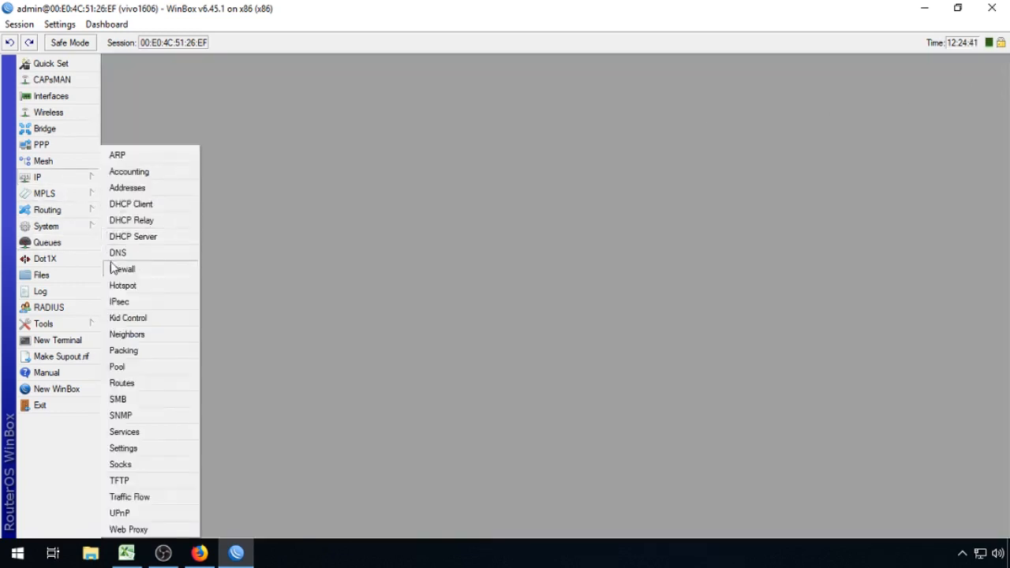
{"action": "left_click", "coordinate": [79, 244]}
{"action": "left_click", "coordinate": [39, 177]}
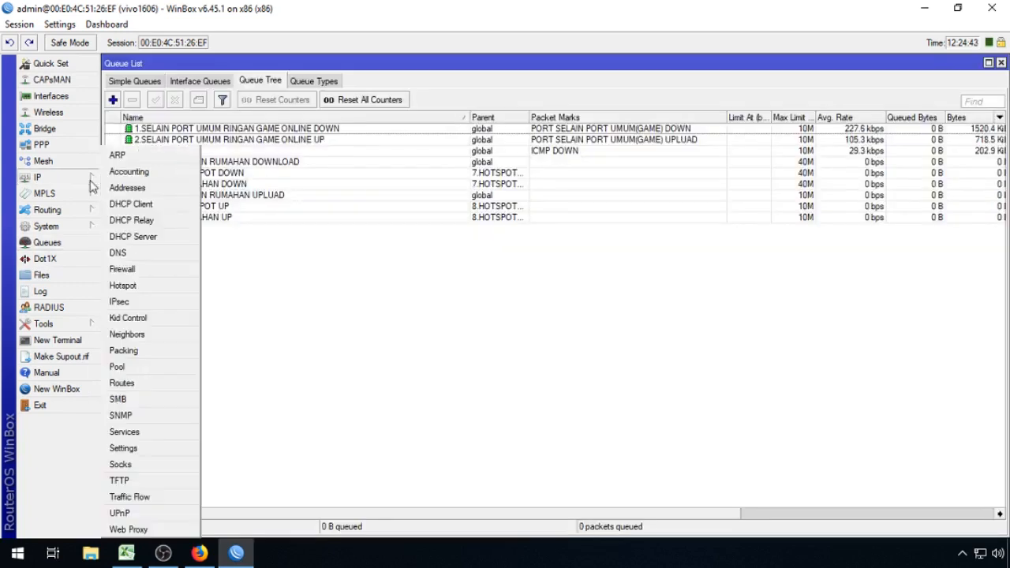
{"action": "left_click", "coordinate": [145, 268]}
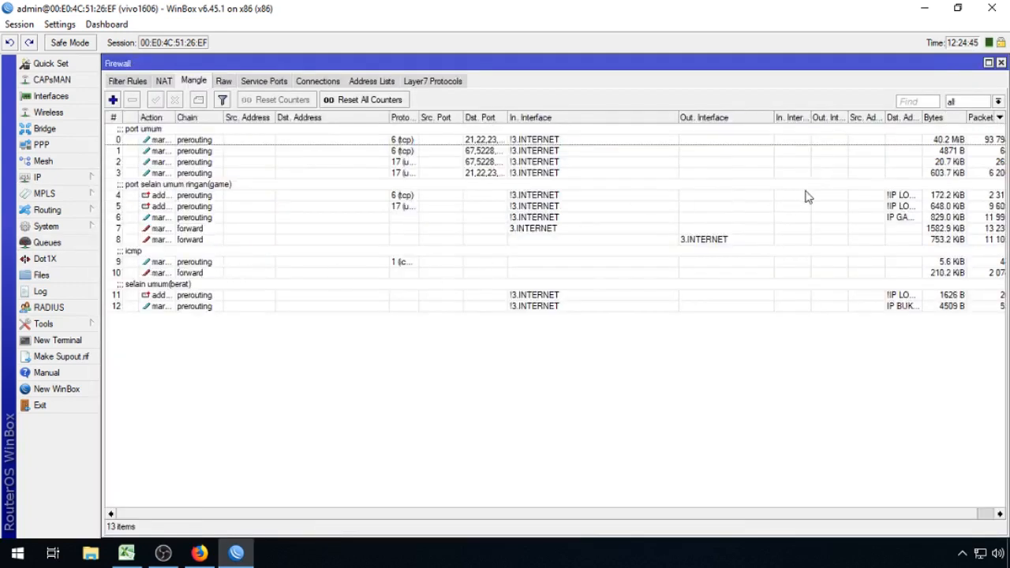
{"action": "left_click", "coordinate": [1001, 63]}
{"action": "left_click", "coordinate": [1001, 63]}
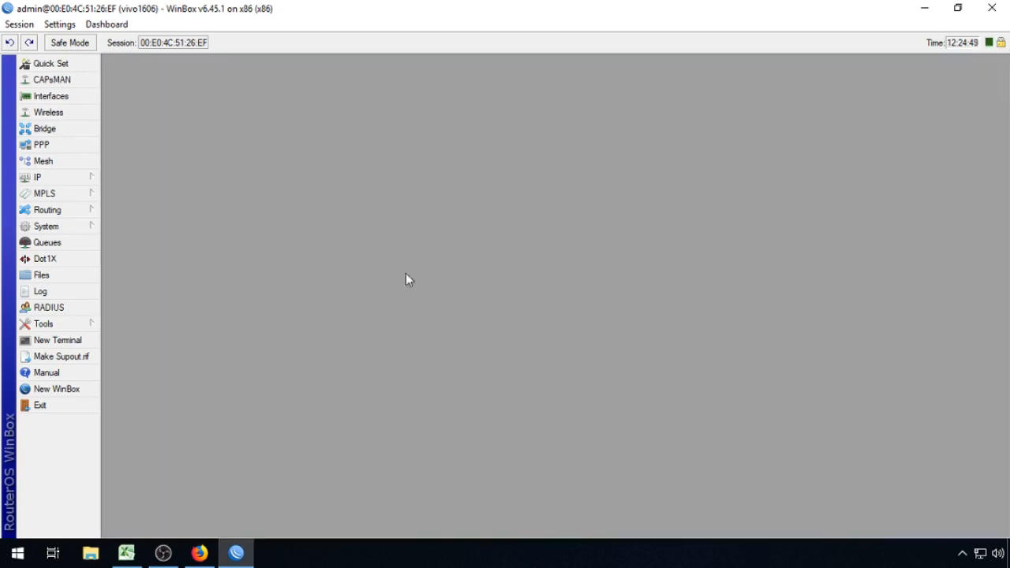
{"action": "left_click", "coordinate": [126, 552]}
Step: Cancel copy mode and clear the column E selection on OUTPUT SCRIP BASIC
{"action": "key", "text": "Escape"}
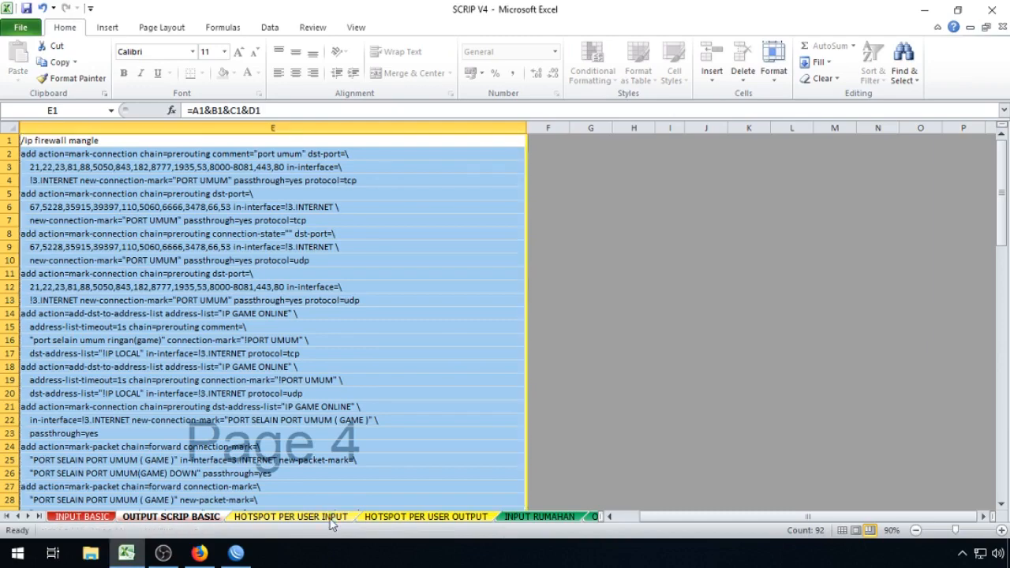
{"action": "scroll", "coordinate": [369, 447], "scroll_direction": "down", "scroll_amount": 12}
{"action": "scroll", "coordinate": [334, 500], "scroll_direction": "down", "scroll_amount": 12}
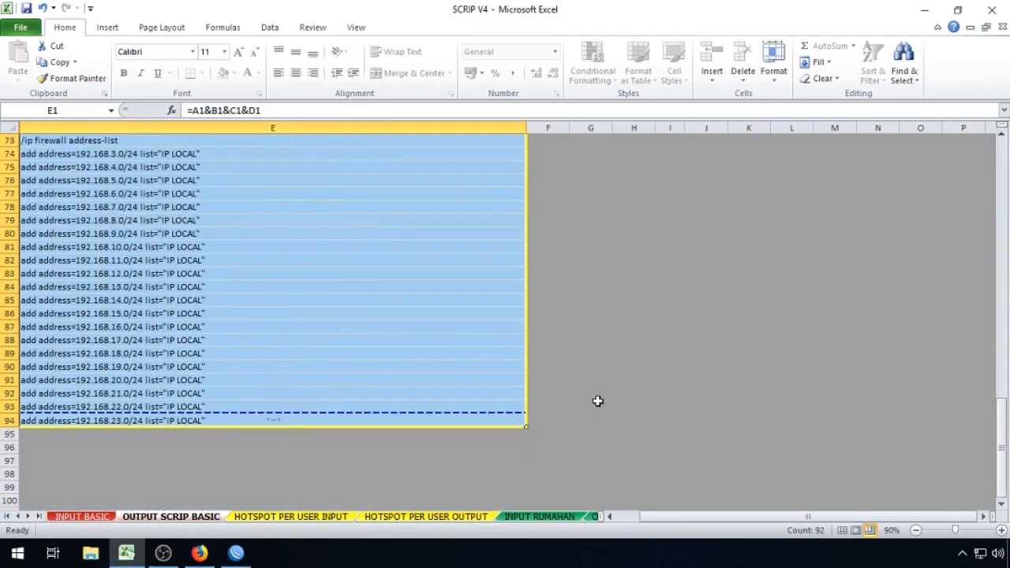
{"action": "left_click", "coordinate": [598, 403]}
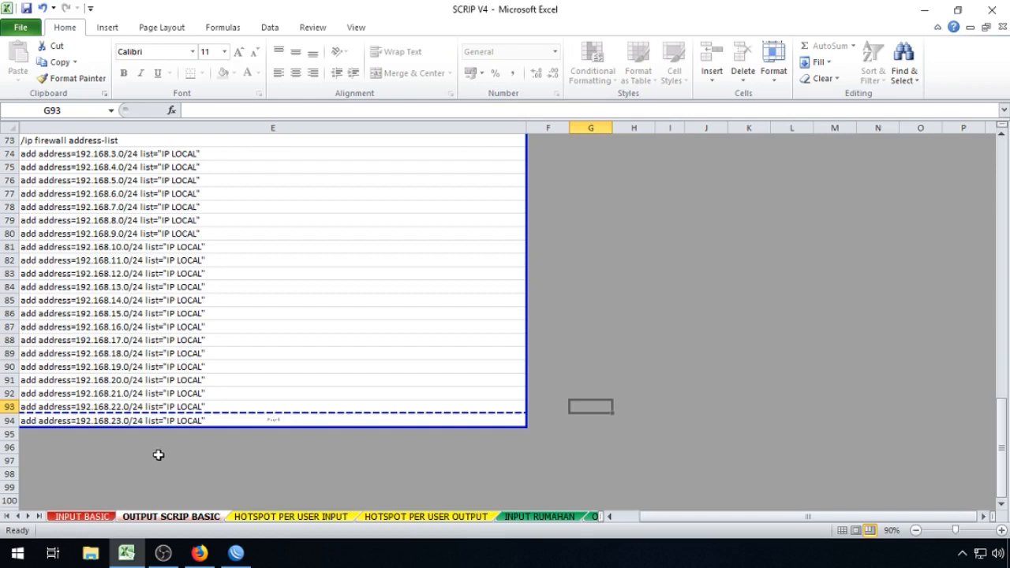
Step: On INPUT BASIC, set third octets L2:L4 to 23, 24 and 25
{"action": "left_click", "coordinate": [82, 516]}
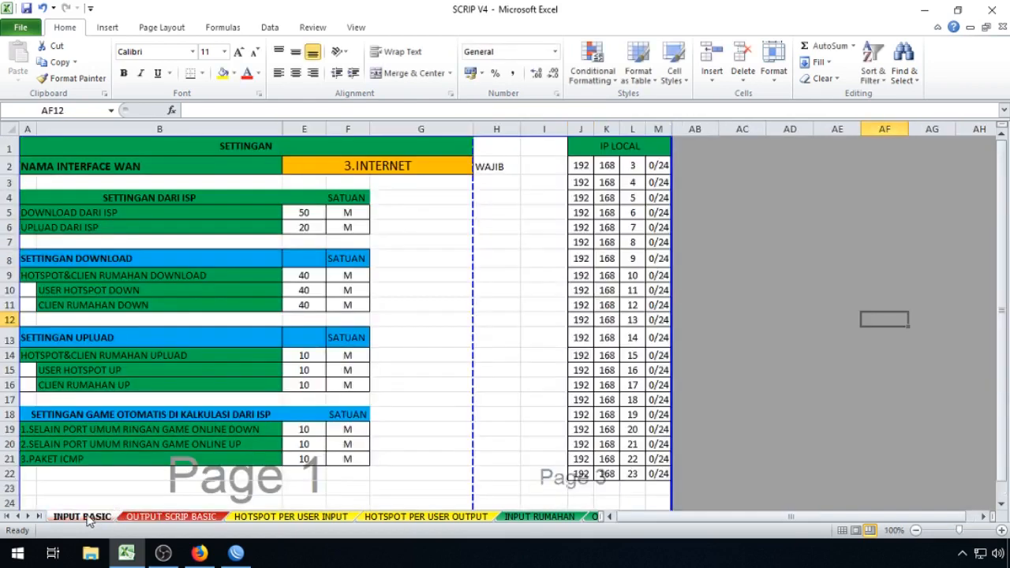
{"action": "left_click", "coordinate": [632, 165]}
{"action": "type", "text": "23"}
{"action": "key", "text": "Return"}
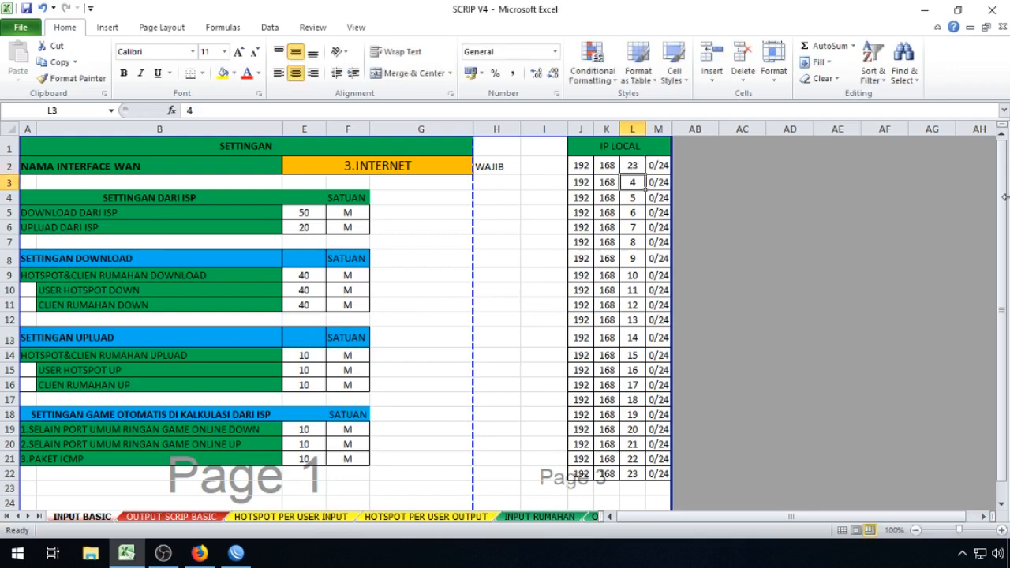
{"action": "type", "text": "24"}
{"action": "key", "text": "Return"}
{"action": "type", "text": "2"}
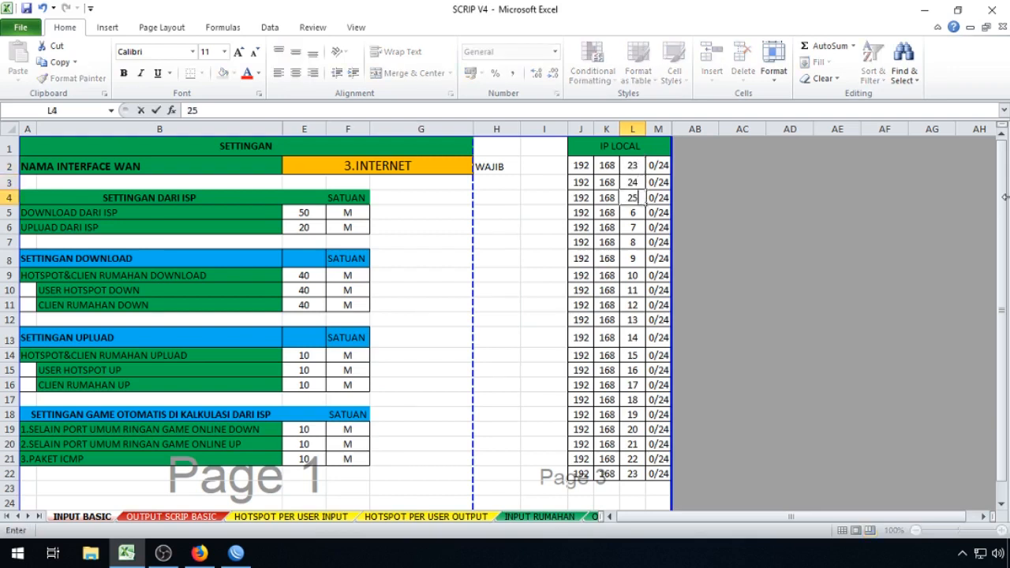
{"action": "type", "text": "5"}
{"action": "key", "text": "Return"}
Step: Delete the unused IP LOCAL rows J5:M22
{"action": "left_click_drag", "start_coordinate": [581, 212], "coordinate": [658, 212]}
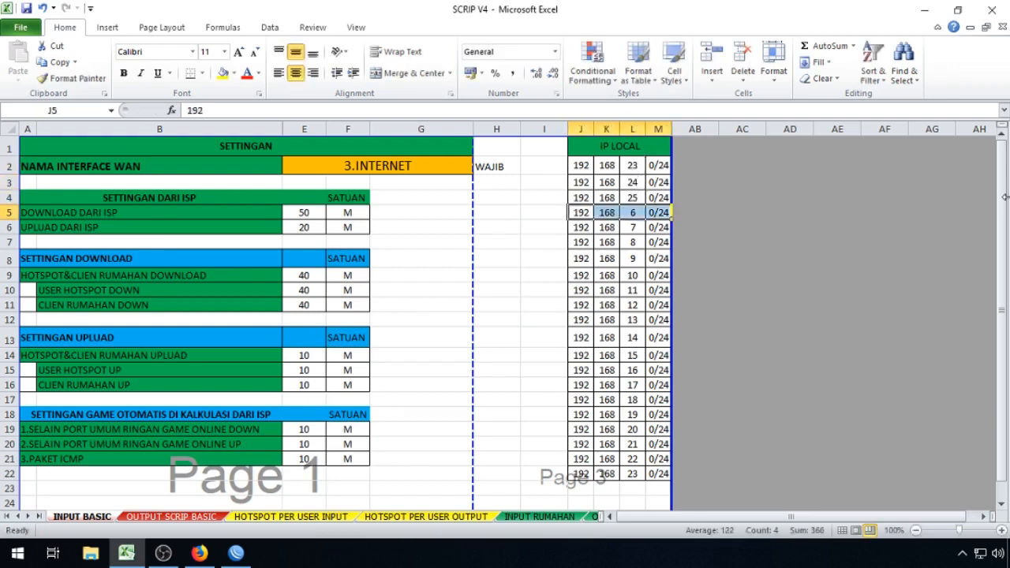
{"action": "key", "text": "ctrl+shift+Down"}
{"action": "key", "text": "Delete"}
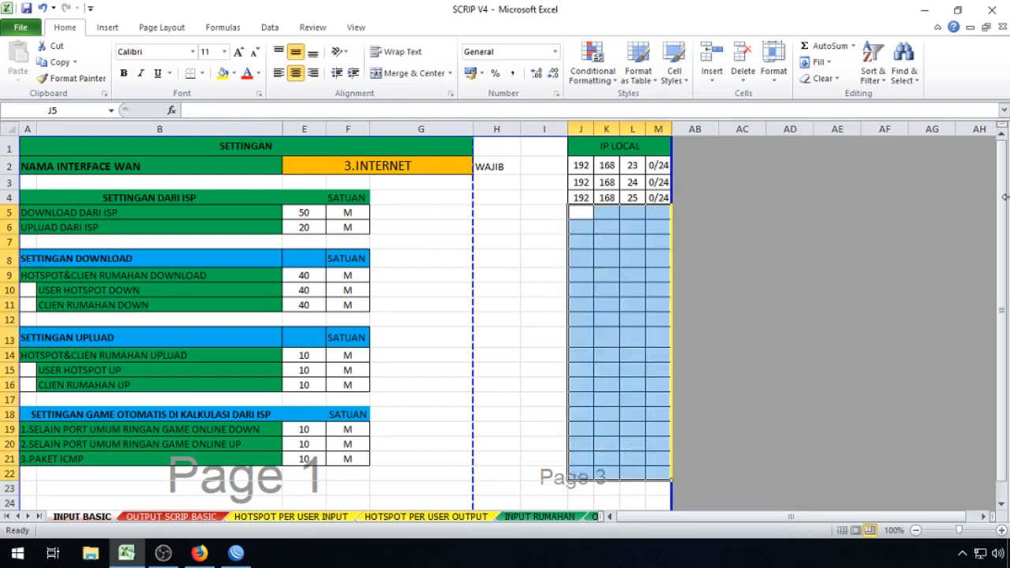
{"action": "left_click", "coordinate": [880, 195]}
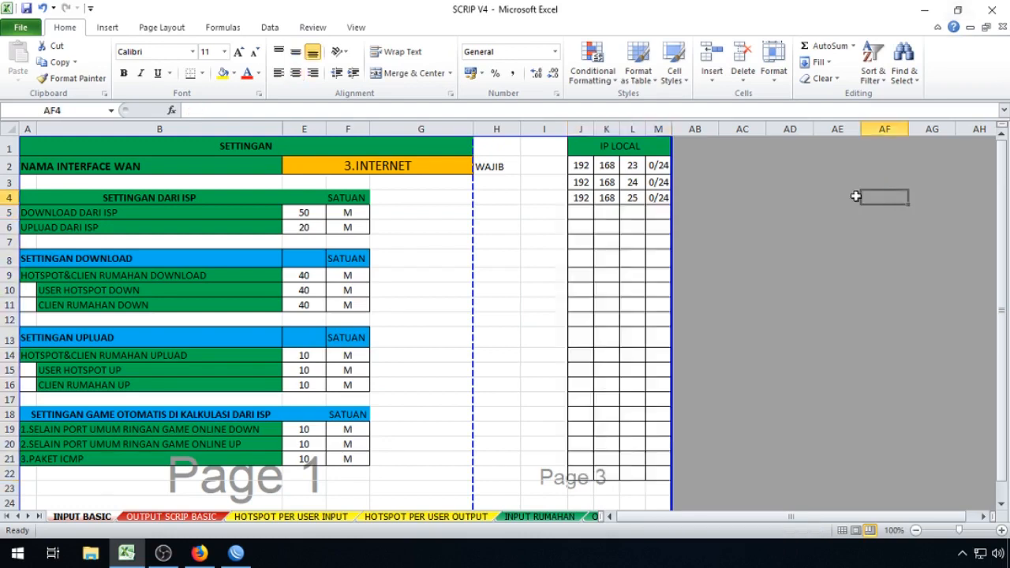
{"action": "left_click", "coordinate": [631, 198]}
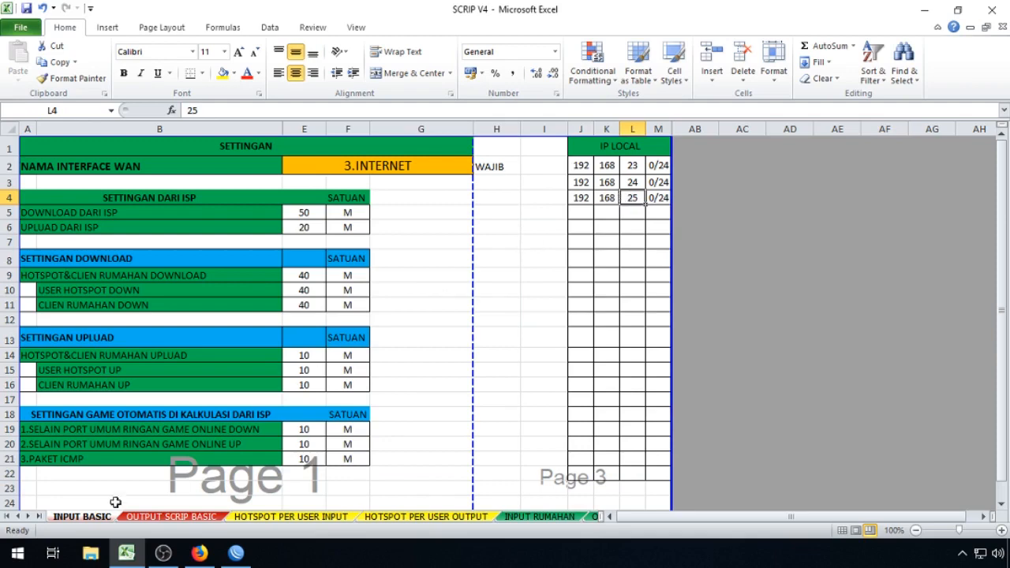
Step: Copy the address-list script lines in rows 73–76 of OUTPUT SCRIP BASIC
{"action": "left_click", "coordinate": [138, 518]}
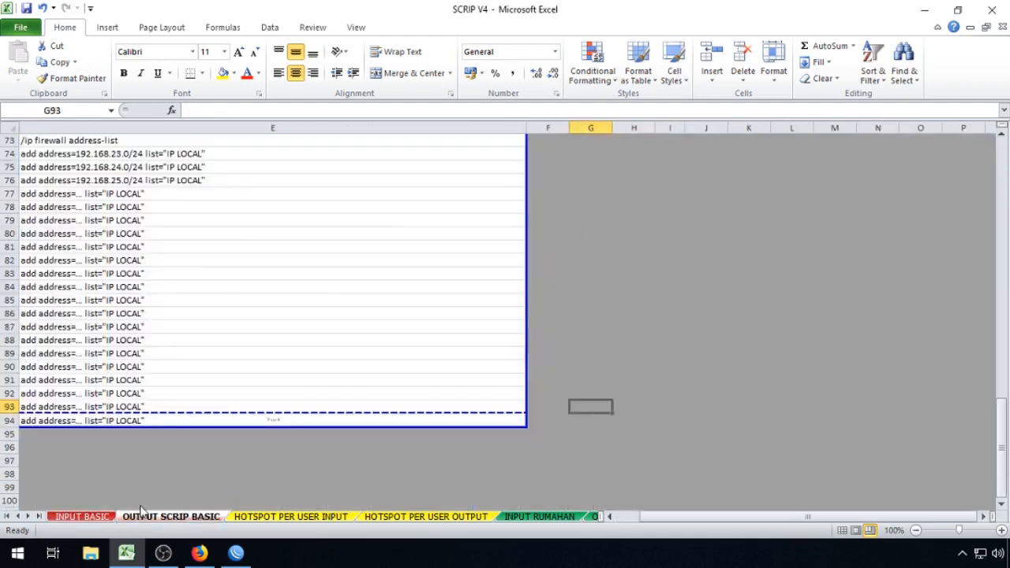
{"action": "left_click_drag", "start_coordinate": [61, 180], "coordinate": [56, 221]}
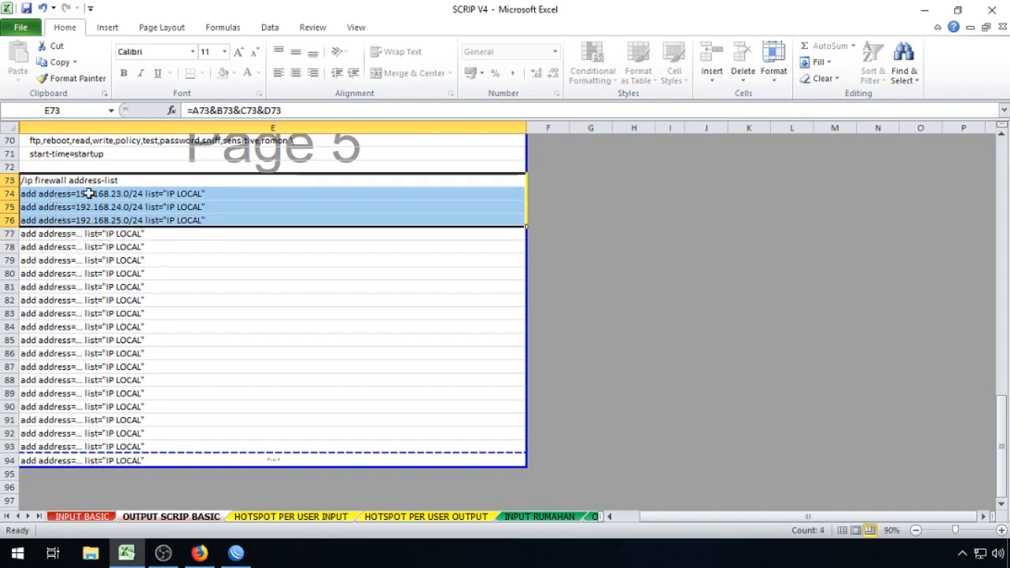
{"action": "right_click", "coordinate": [168, 208]}
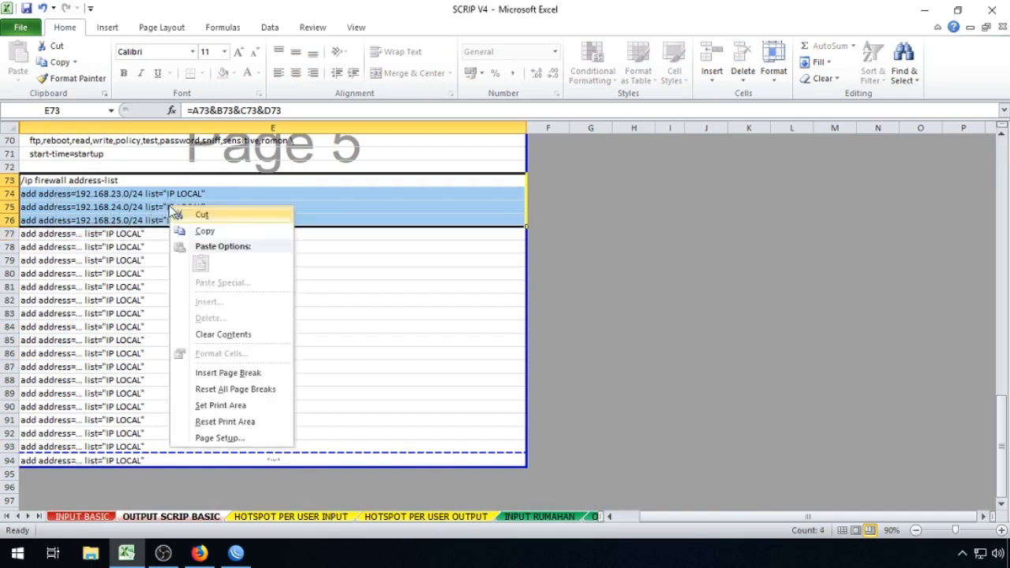
{"action": "left_click", "coordinate": [206, 231]}
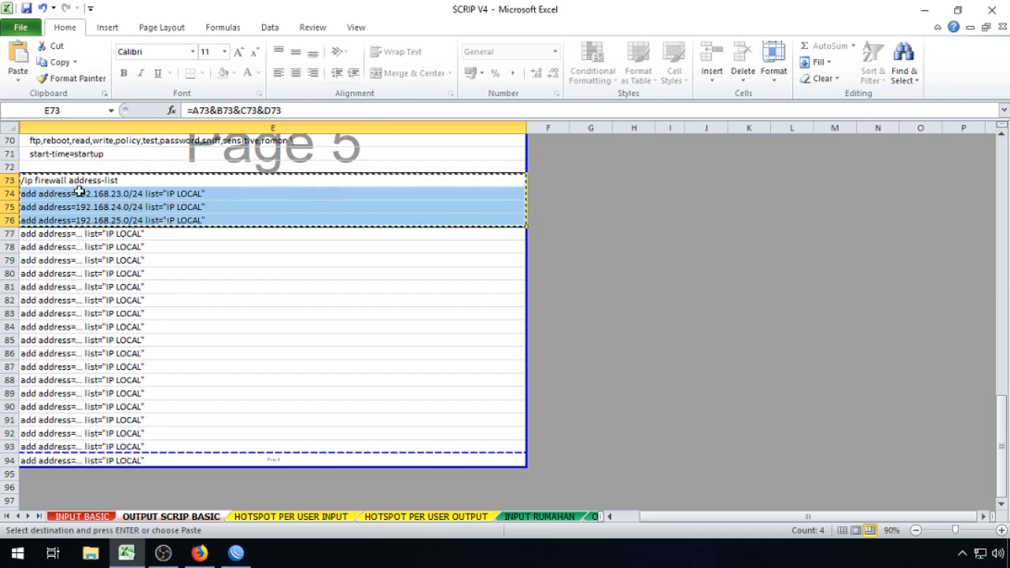
{"action": "right_click", "coordinate": [176, 200]}
{"action": "left_click", "coordinate": [199, 225]}
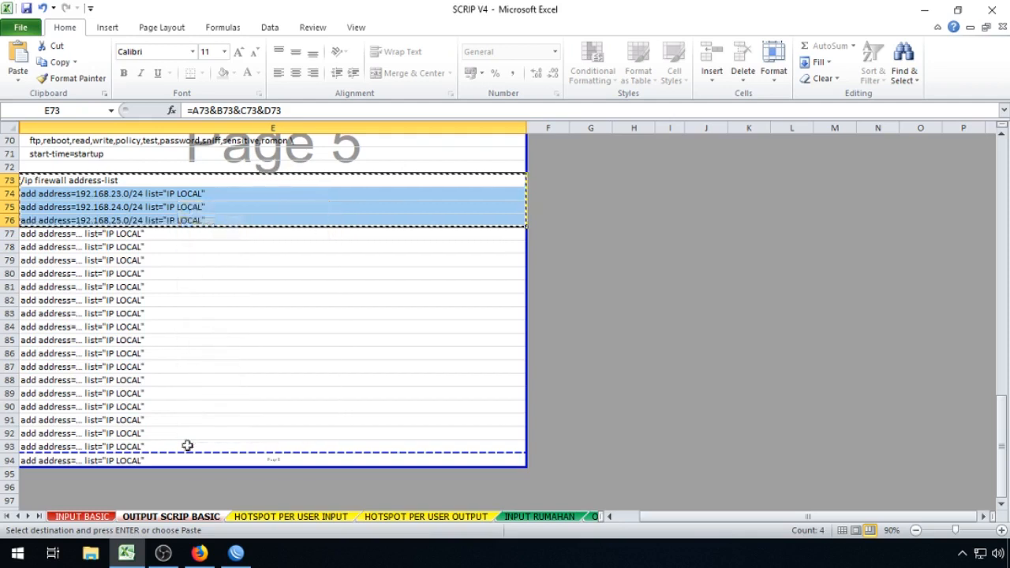
{"action": "left_click", "coordinate": [236, 552]}
Step: Paste and run the address-list commands in a new router terminal, then close it
{"action": "left_click", "coordinate": [37, 178]}
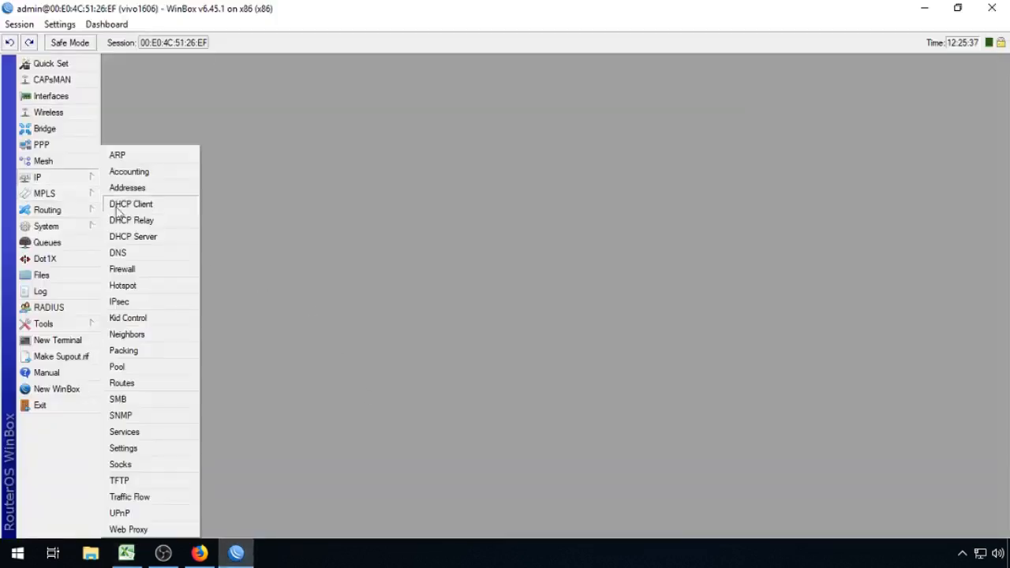
{"action": "left_click", "coordinate": [79, 340]}
{"action": "right_click", "coordinate": [483, 335]}
{"action": "left_click", "coordinate": [500, 395]}
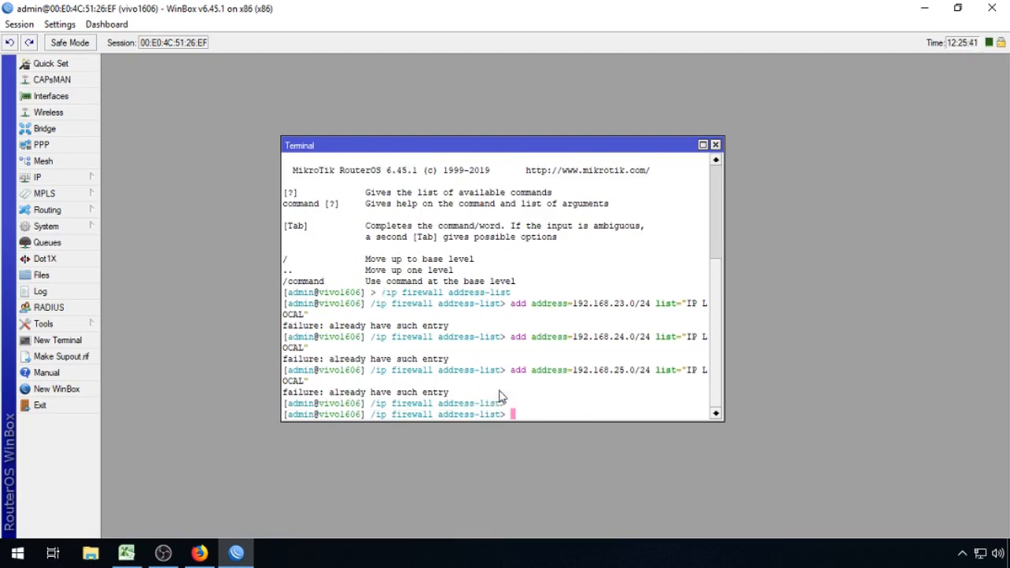
{"action": "left_click", "coordinate": [715, 145]}
Step: Filter Firewall Address Lists to IP LOCAL, select all 23 entries, then close the window
{"action": "mouse_move", "coordinate": [87, 178]}
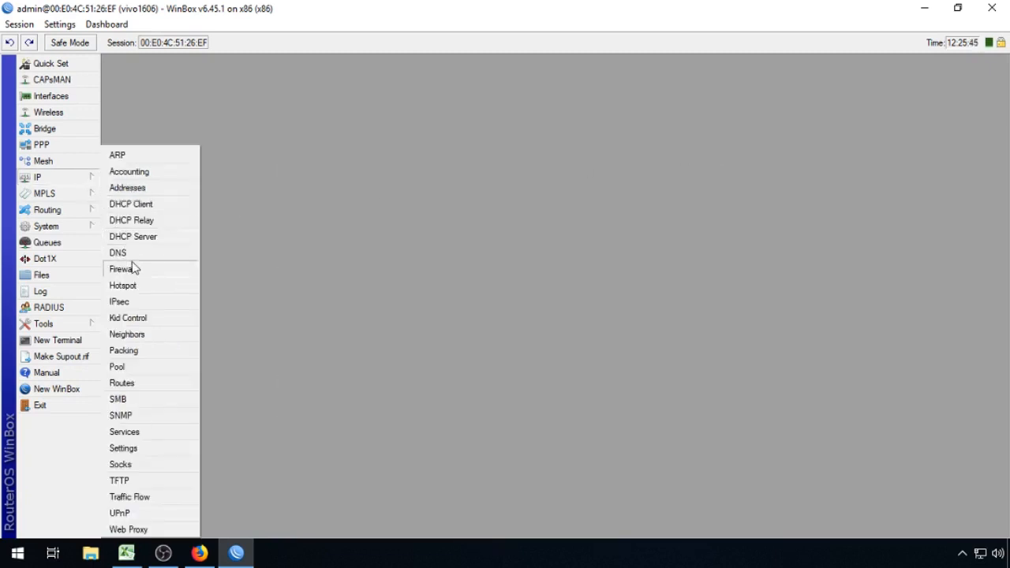
{"action": "left_click", "coordinate": [134, 268]}
{"action": "left_click", "coordinate": [377, 82]}
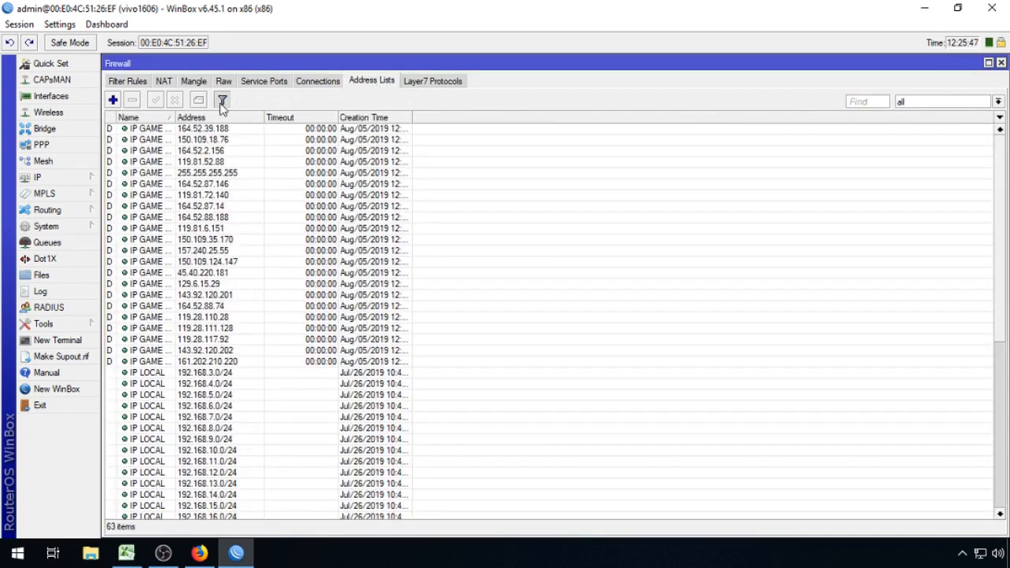
{"action": "left_click", "coordinate": [222, 101]}
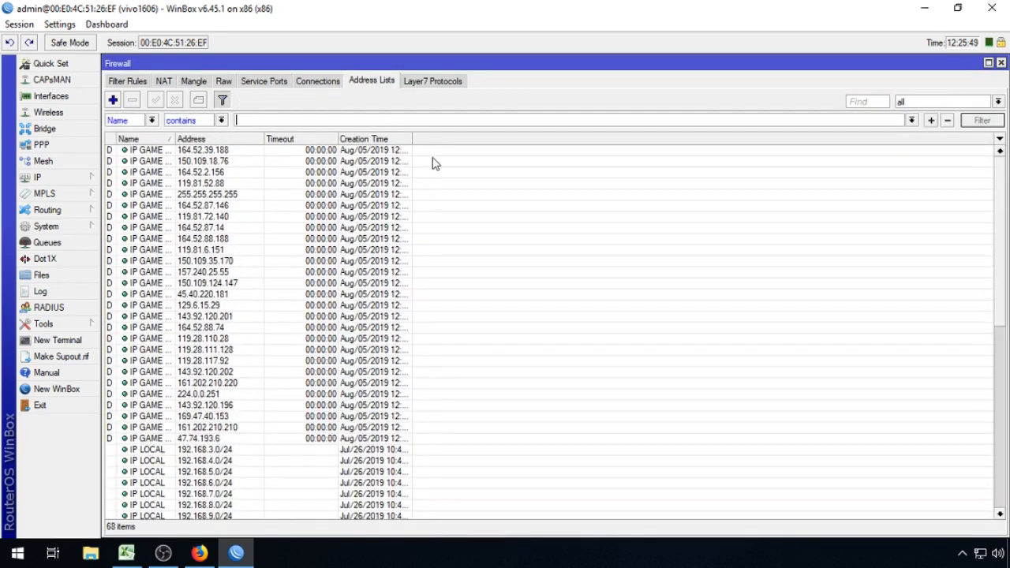
{"action": "left_click", "coordinate": [913, 121]}
{"action": "left_click", "coordinate": [745, 151]}
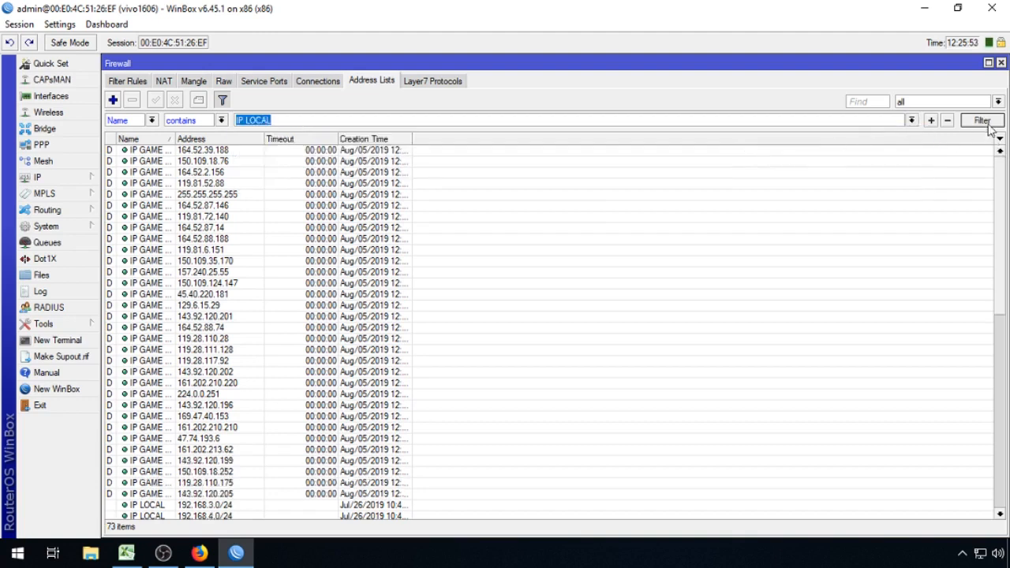
{"action": "left_click", "coordinate": [985, 122]}
{"action": "left_click", "coordinate": [218, 151]}
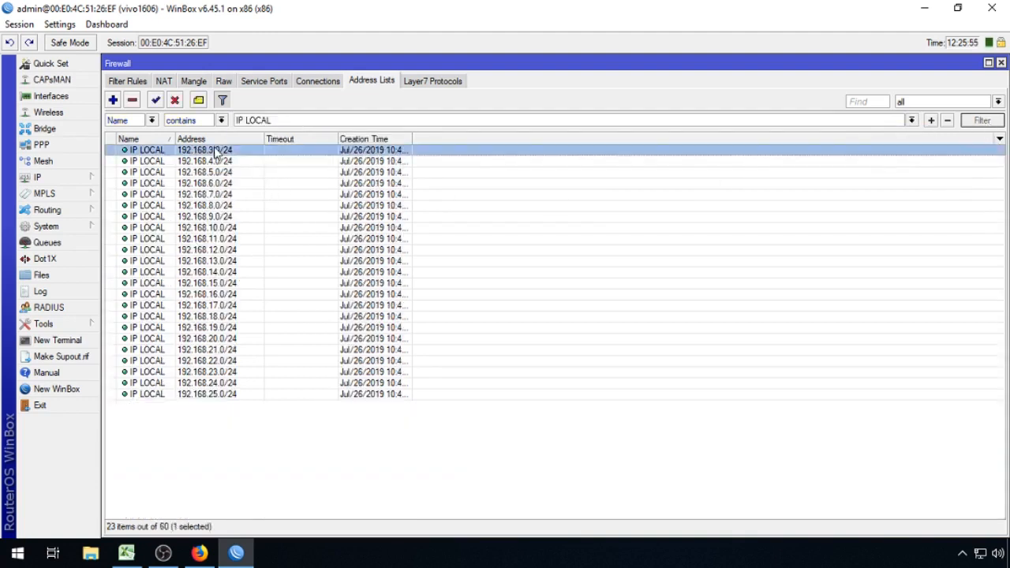
{"action": "left_click", "coordinate": [216, 397], "text": "shift"}
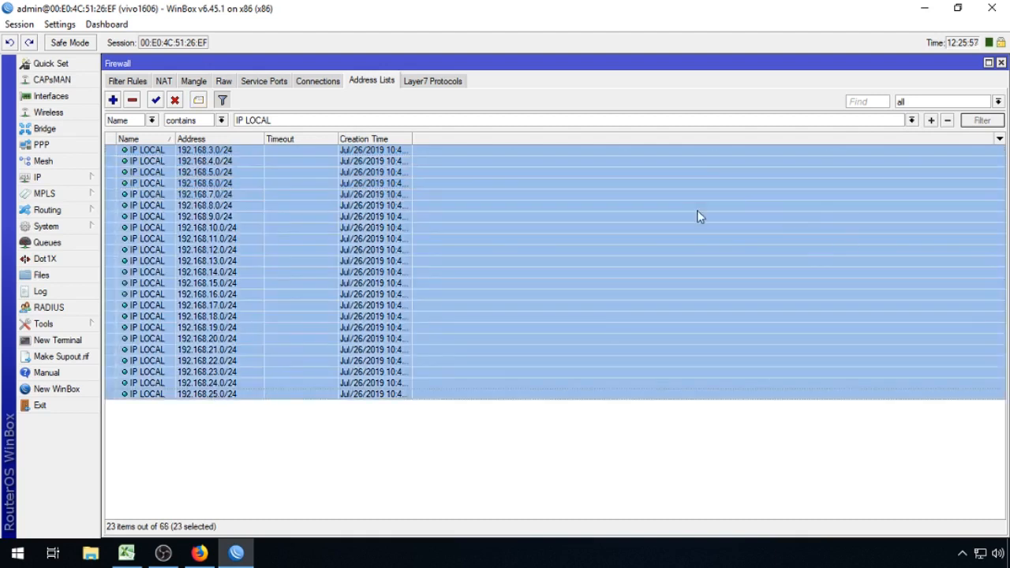
{"action": "left_click", "coordinate": [1001, 63]}
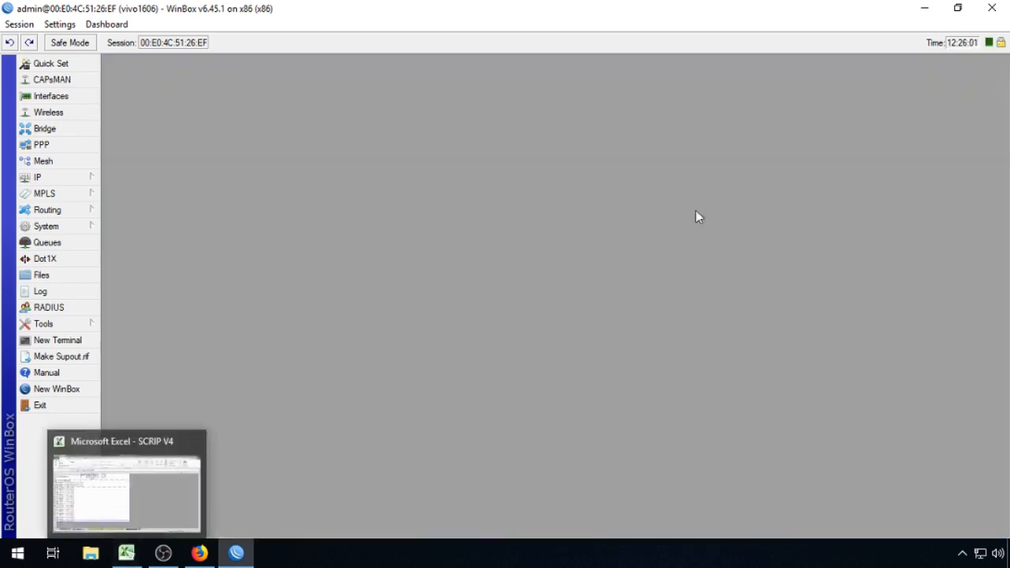
Step: In IP > Hotspot User Profiles, select PAKET-1-HARI-3000, PAKET-1-MINGGU-13000 and Paket-1-bulan-40000 in turn
{"action": "left_click", "coordinate": [87, 180]}
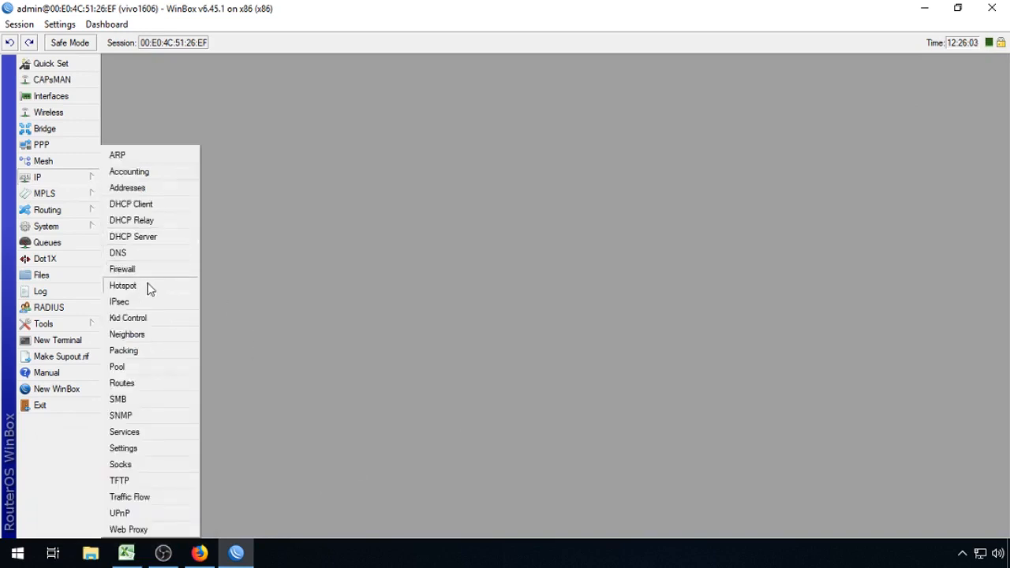
{"action": "left_click", "coordinate": [149, 285]}
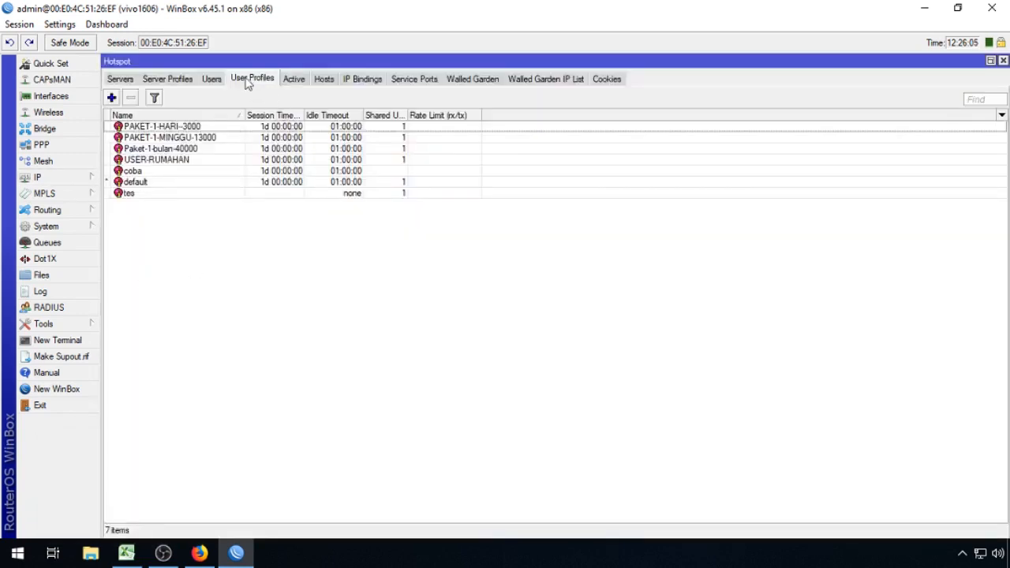
{"action": "left_click", "coordinate": [229, 129]}
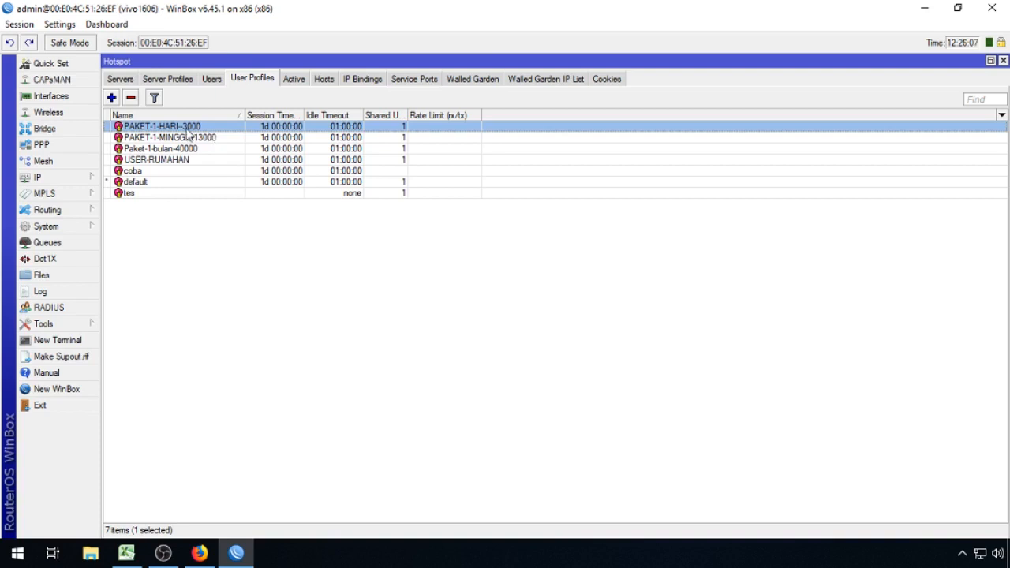
{"action": "left_click", "coordinate": [197, 139]}
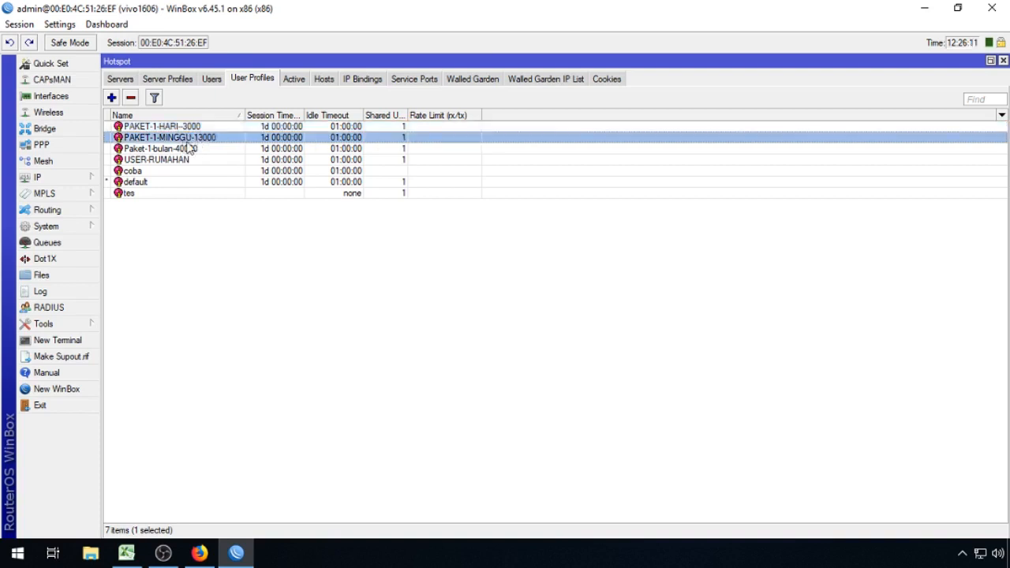
{"action": "left_click", "coordinate": [201, 150]}
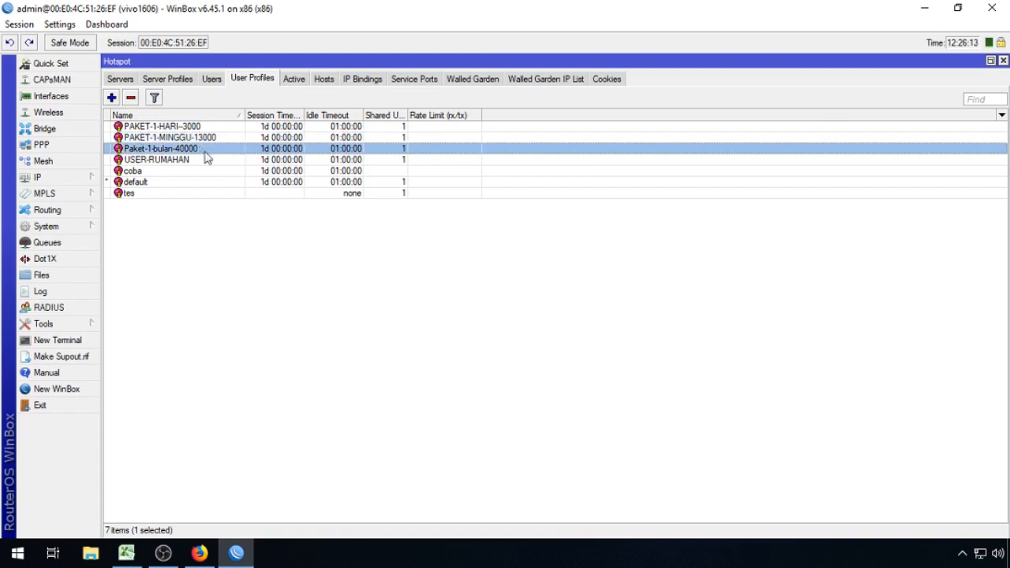
Step: Return to the SCRIP V4 workbook's HOTSPOT PER USER INPUT sheet, which shows 3M download and 1M upload
{"action": "left_click", "coordinate": [458, 304]}
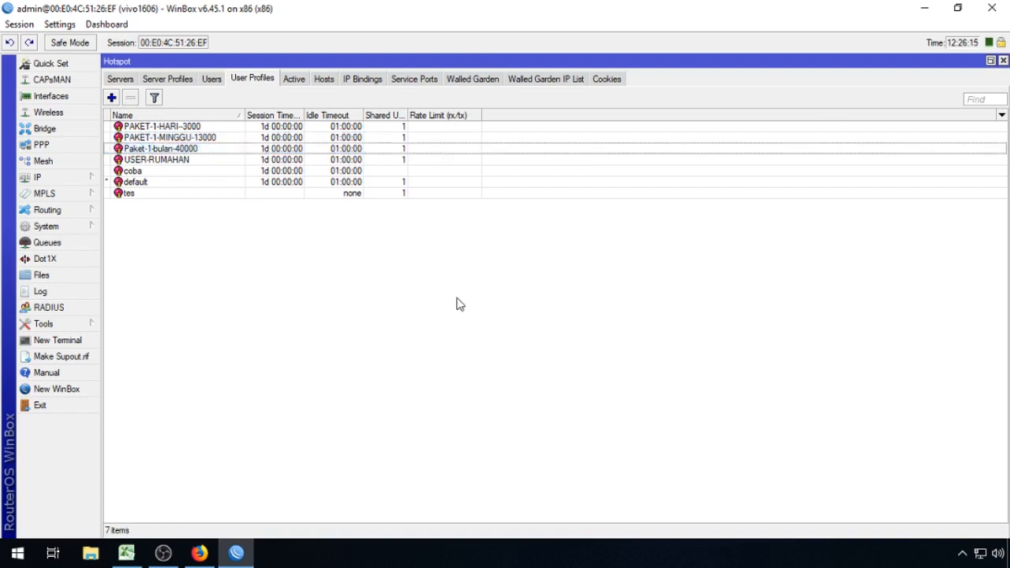
{"action": "mouse_move", "coordinate": [131, 552]}
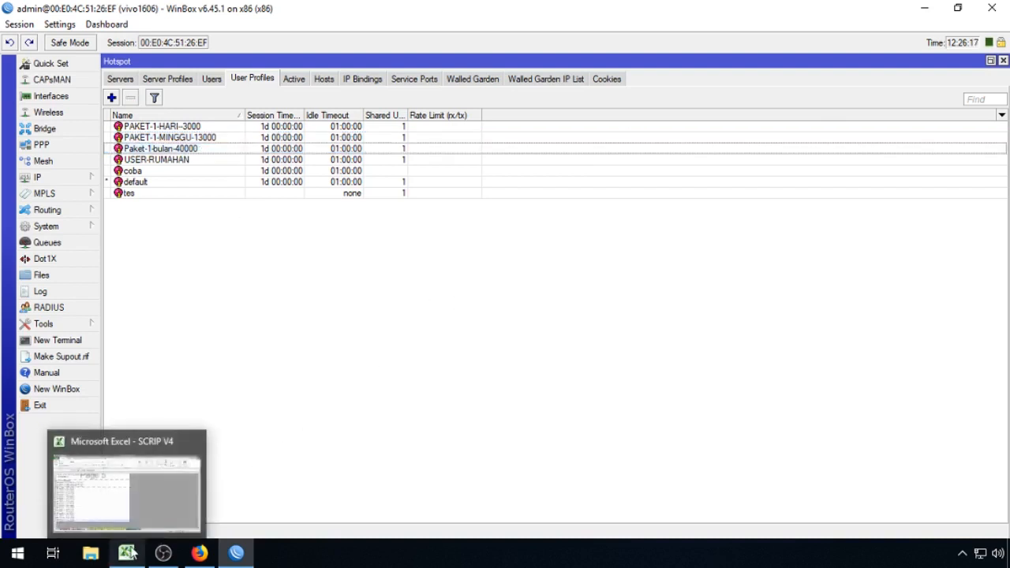
{"action": "left_click", "coordinate": [131, 552]}
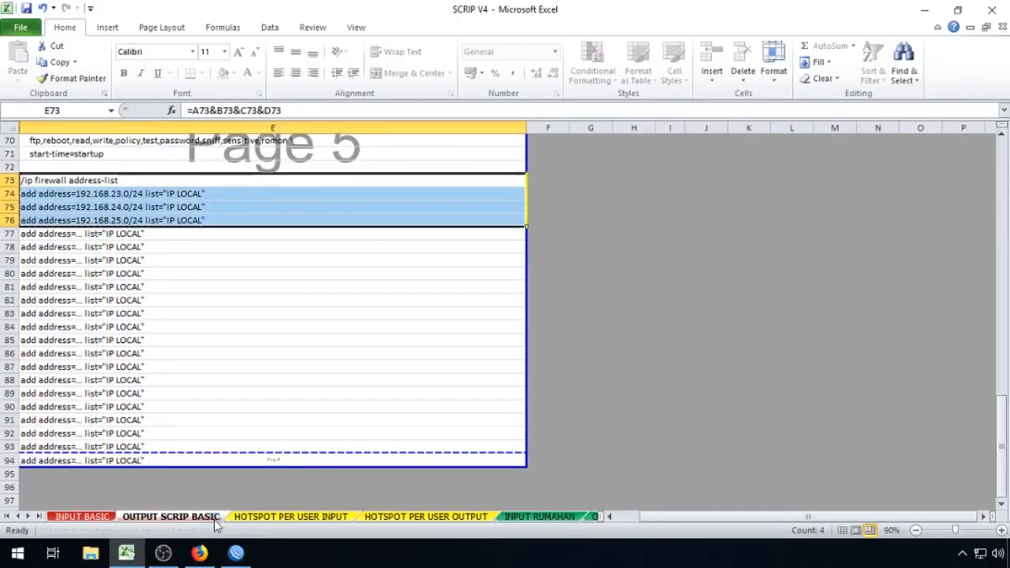
{"action": "left_click", "coordinate": [670, 380]}
{"action": "left_click", "coordinate": [82, 516]}
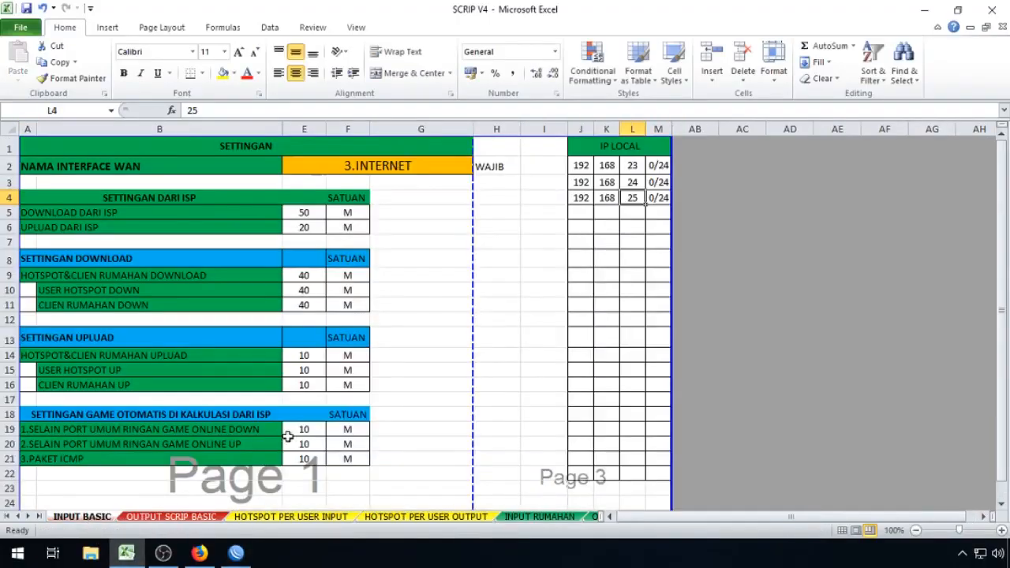
{"action": "left_click", "coordinate": [265, 519]}
Step: Change the download per user in B4 to 2M, leaving upload at 1M
{"action": "left_click", "coordinate": [411, 393]}
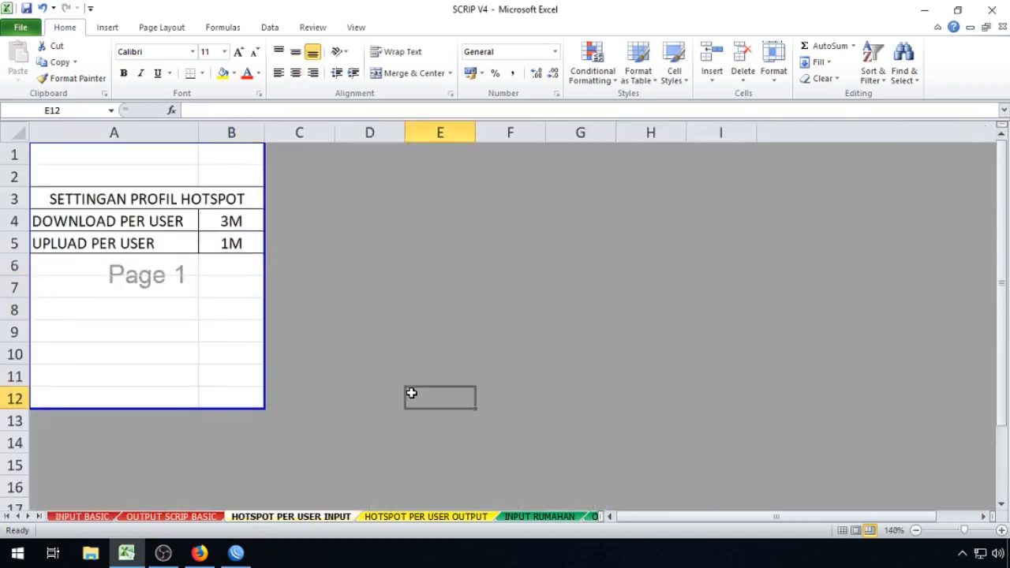
{"action": "left_click", "coordinate": [246, 228]}
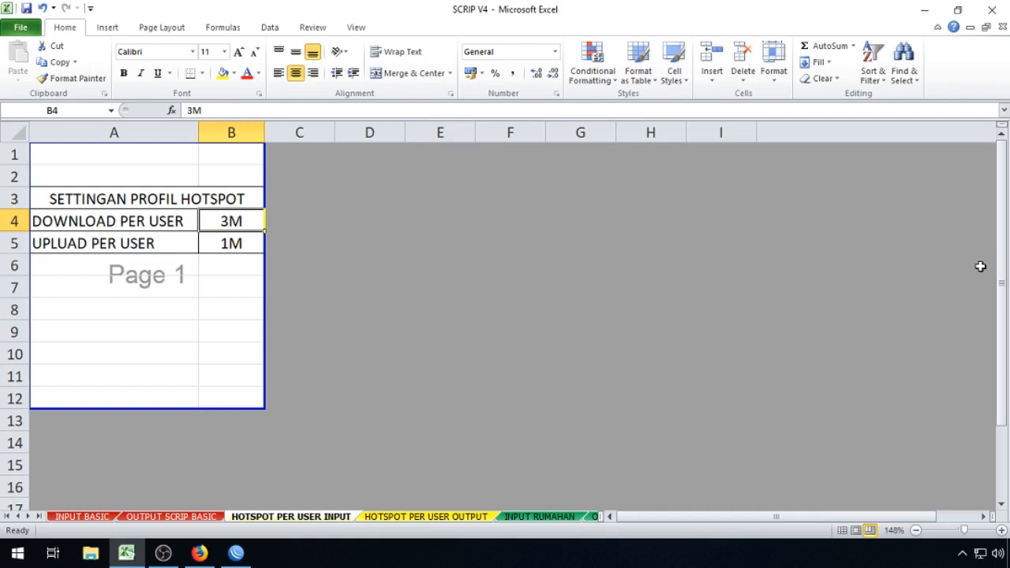
{"action": "type", "text": "2M"}
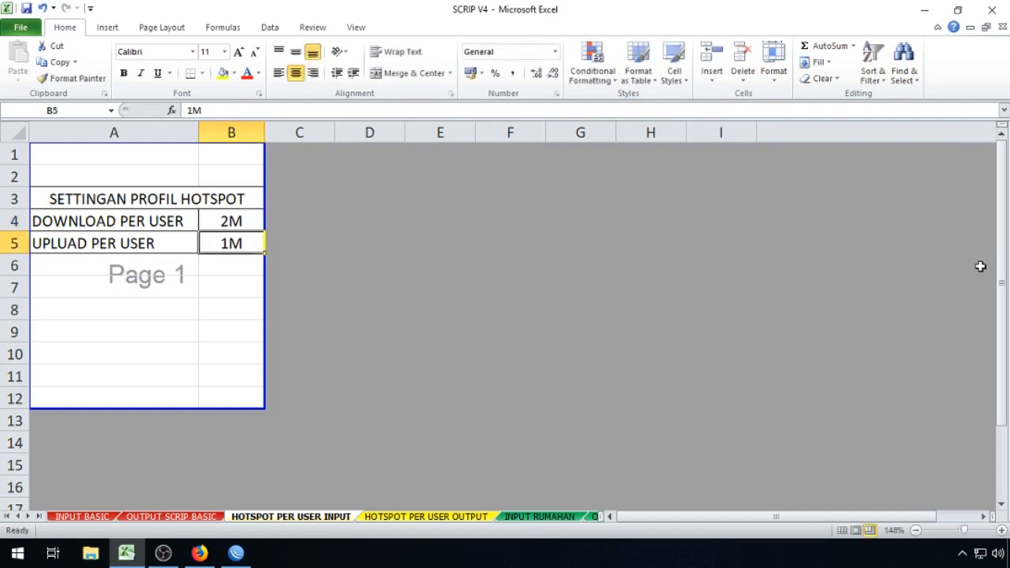
{"action": "key", "text": "Up"}
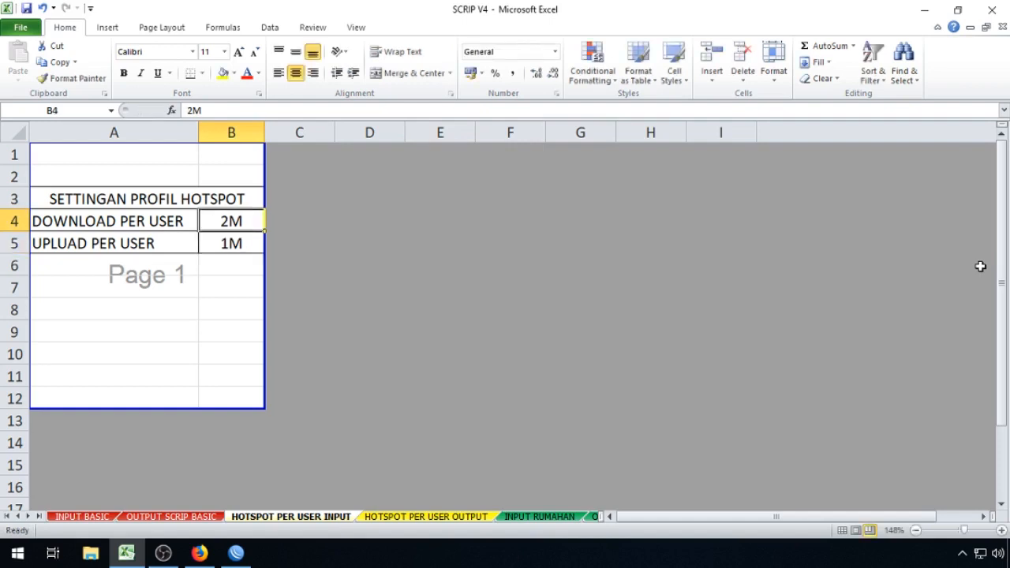
{"action": "key", "text": "Down"}
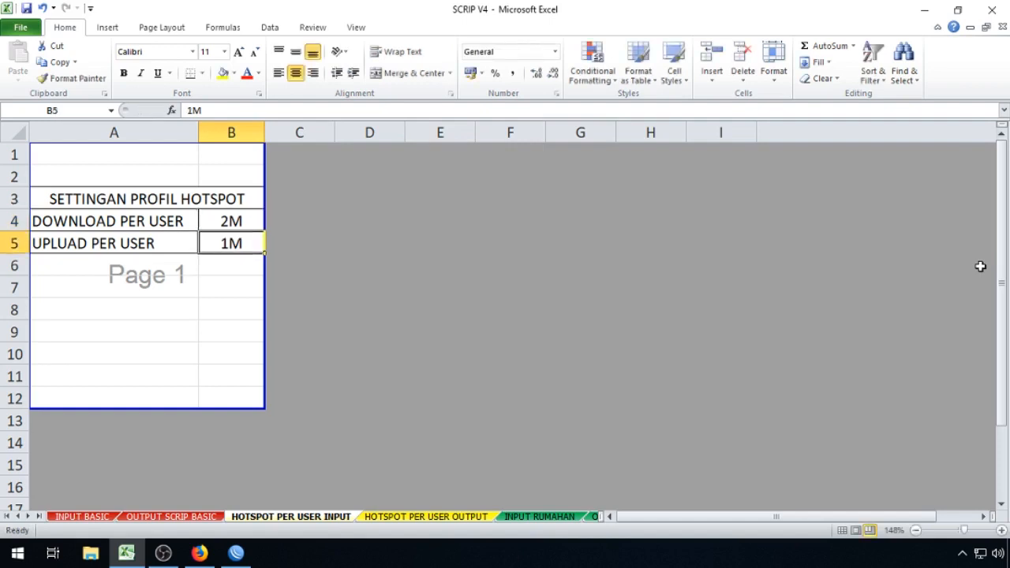
{"action": "key", "text": "Down"}
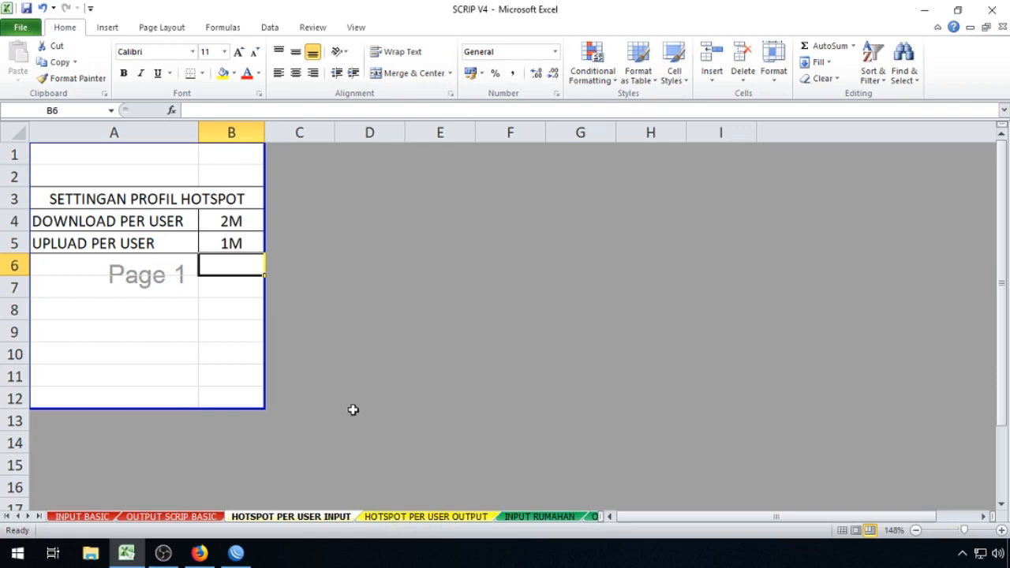
Step: Copy the login script D1:D14 and append it to PAKET-1-HARI-3000's On Login script
{"action": "left_click", "coordinate": [423, 517]}
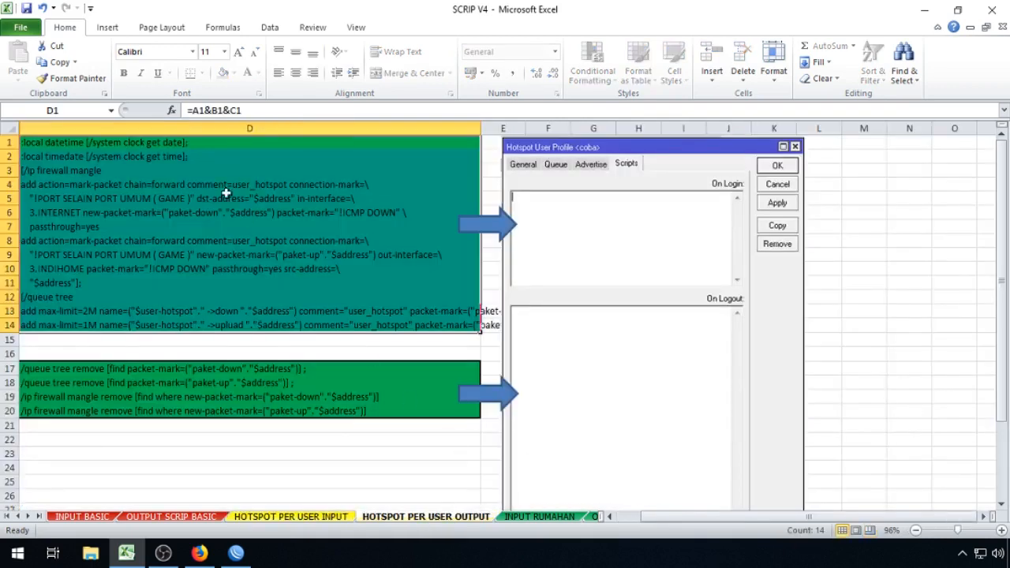
{"action": "left_click_drag", "start_coordinate": [197, 145], "coordinate": [174, 327]}
{"action": "right_click", "coordinate": [221, 237]}
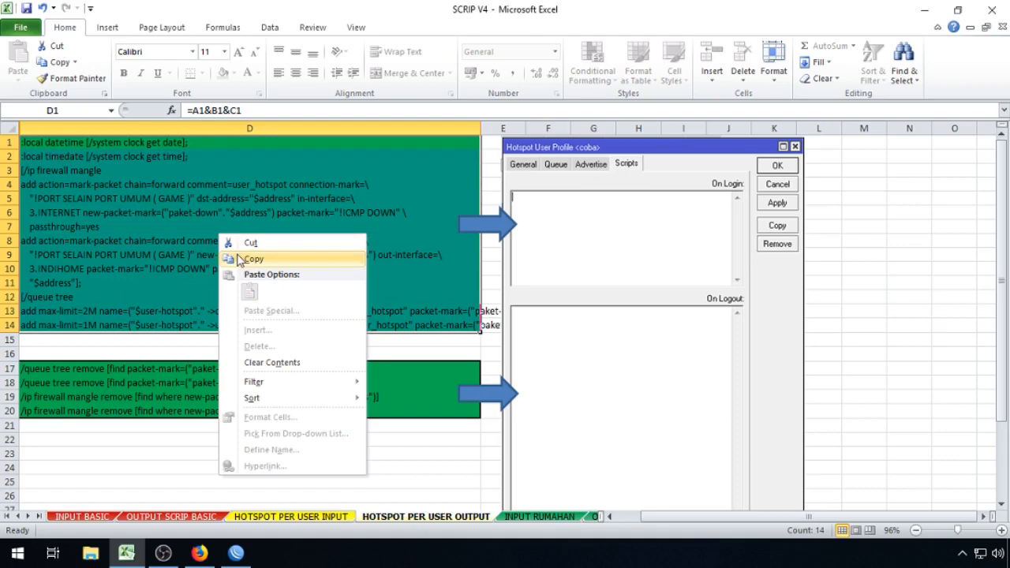
{"action": "left_click", "coordinate": [251, 259]}
{"action": "left_click", "coordinate": [236, 552]}
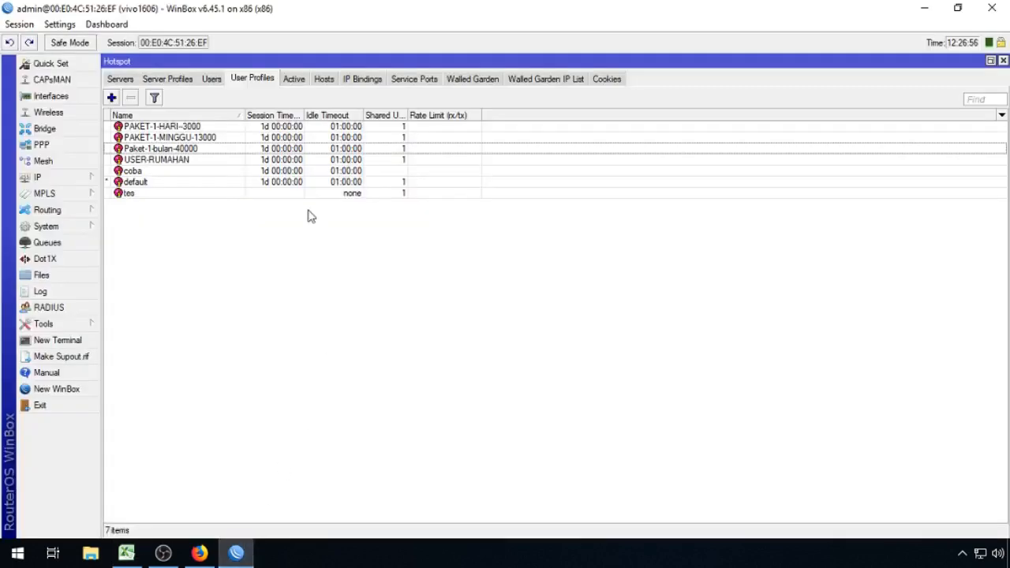
{"action": "double_click", "coordinate": [189, 127]}
{"action": "left_click_drag", "start_coordinate": [643, 172], "coordinate": [646, 231]}
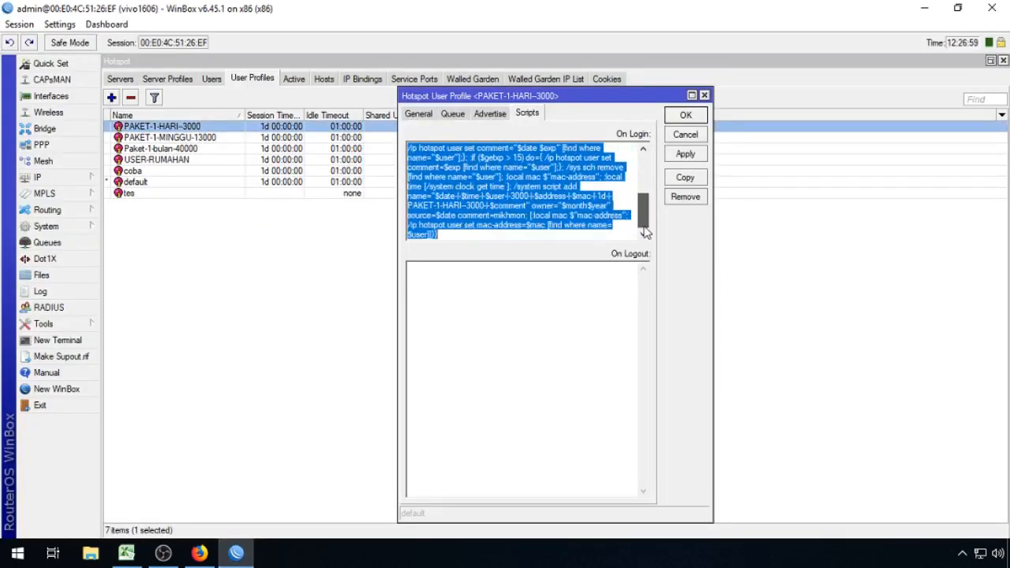
{"action": "left_click", "coordinate": [521, 241]}
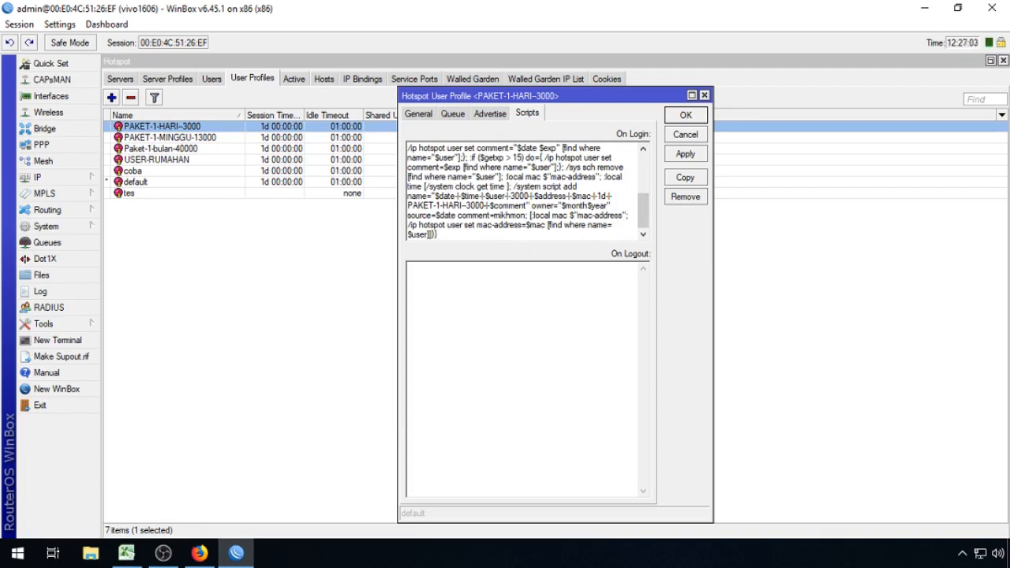
{"action": "key", "text": "Return"}
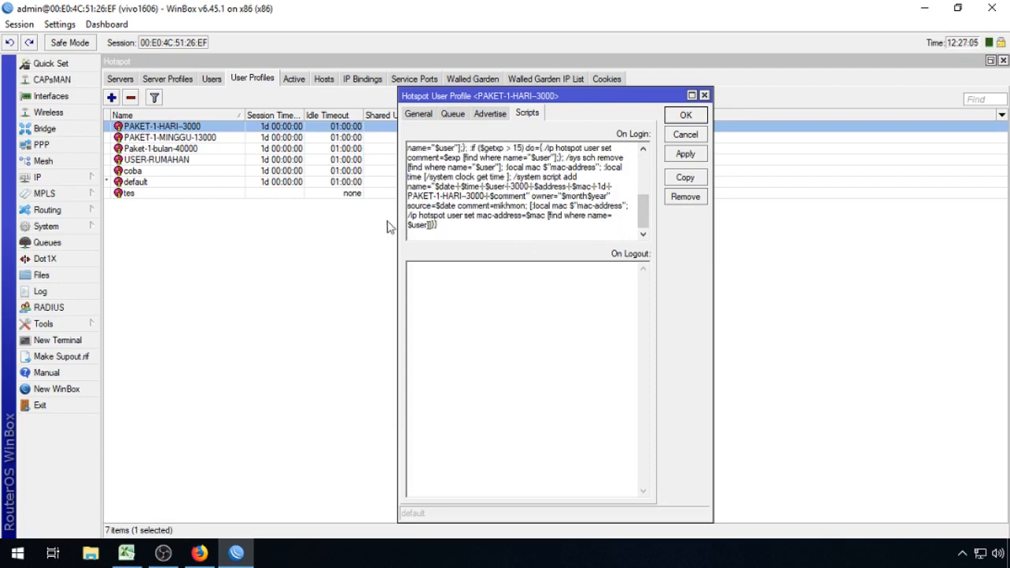
{"action": "right_click", "coordinate": [417, 238]}
{"action": "left_click", "coordinate": [453, 300]}
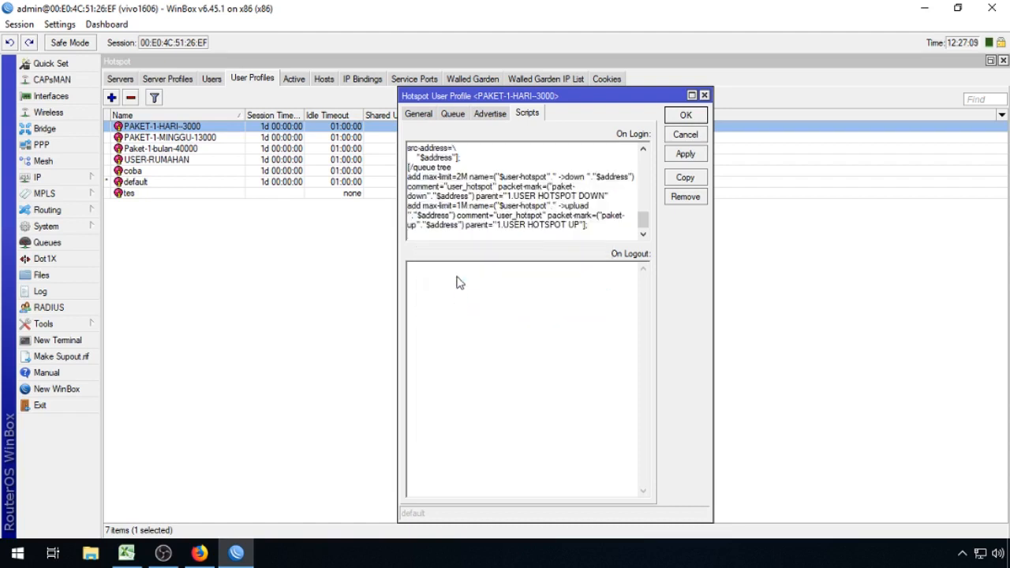
{"action": "key", "text": "BackSpace"}
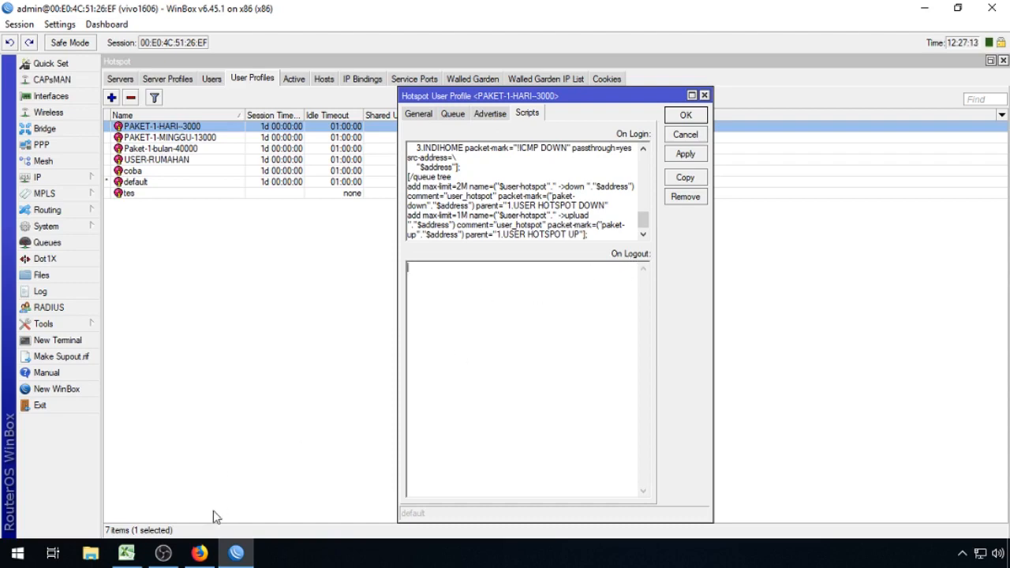
Step: Paste the cleanup commands from D17:D20 into On Logout and save the profile
{"action": "left_click", "coordinate": [126, 552]}
{"action": "left_click_drag", "start_coordinate": [232, 369], "coordinate": [195, 406]}
{"action": "right_click", "coordinate": [195, 405]}
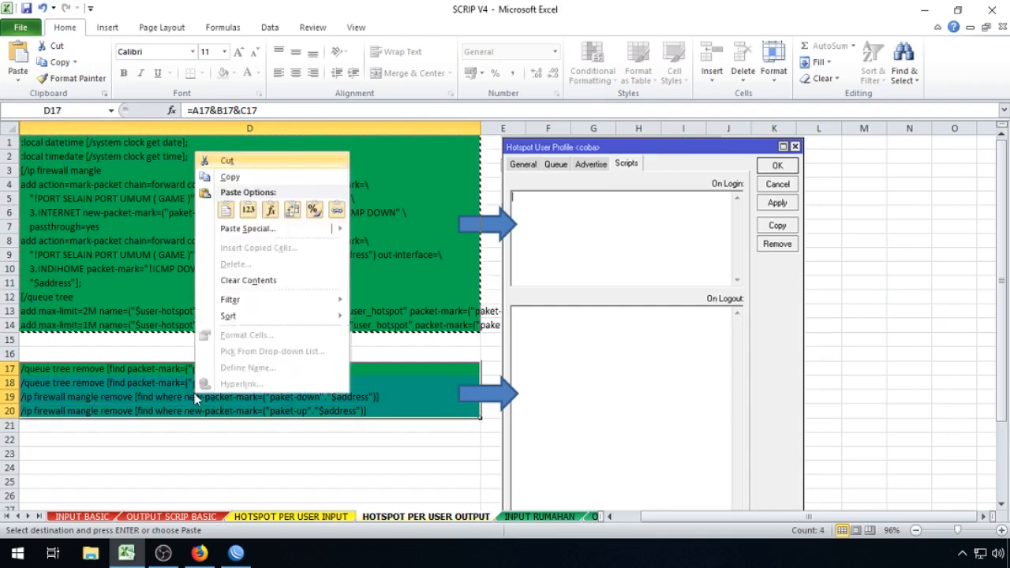
{"action": "left_click", "coordinate": [258, 178]}
{"action": "left_click", "coordinate": [236, 553]}
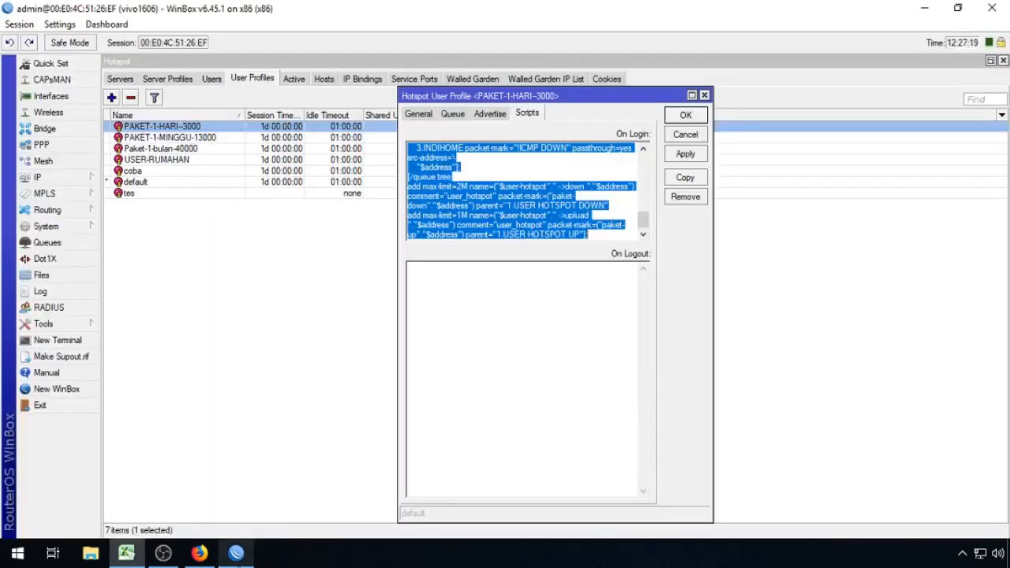
{"action": "left_click", "coordinate": [454, 360]}
{"action": "key", "text": "ctrl+v"}
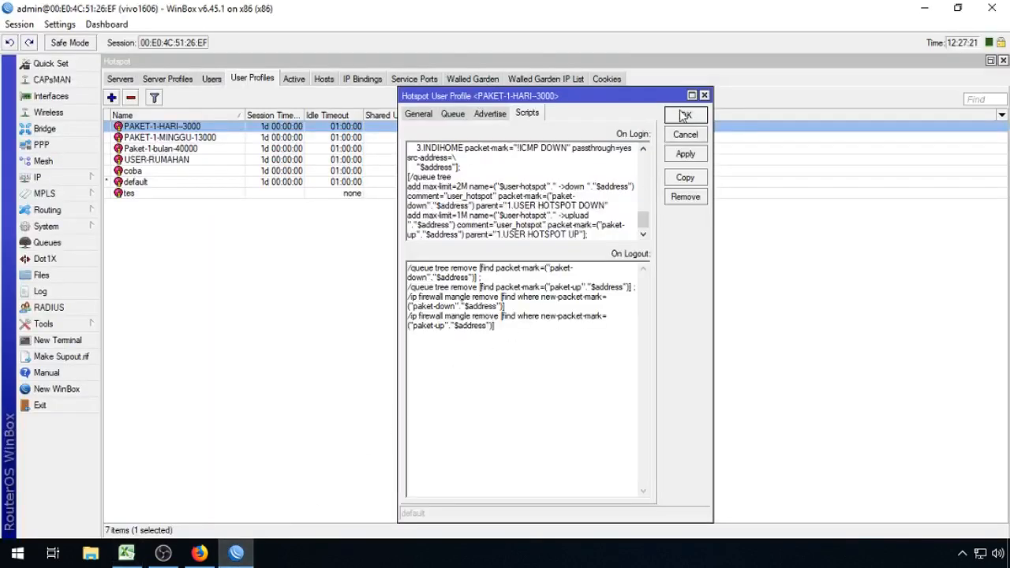
{"action": "left_click", "coordinate": [686, 116]}
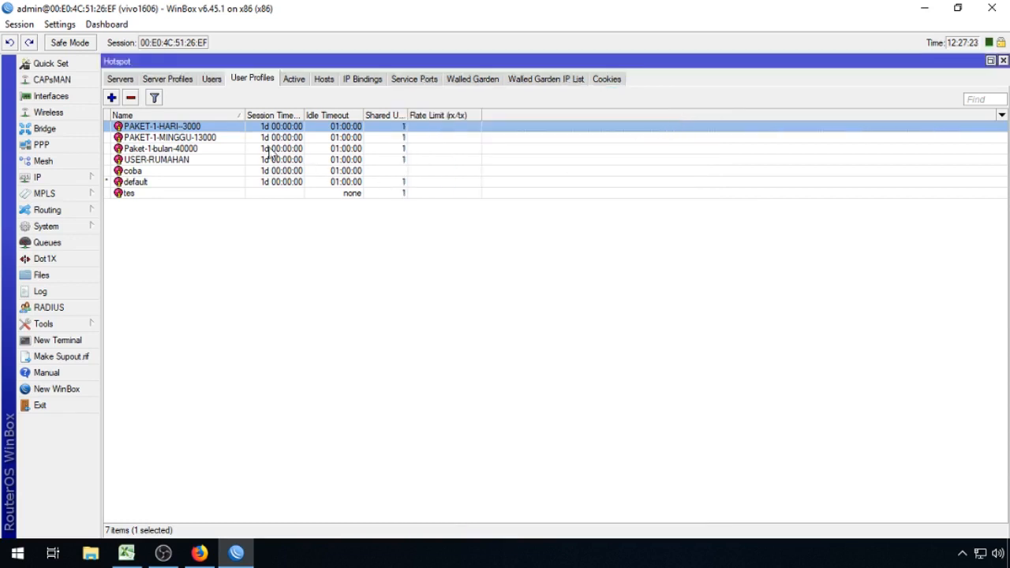
Step: Enter 3M as download per user in B4 and 2M as upload in B5
{"action": "left_click", "coordinate": [221, 139]}
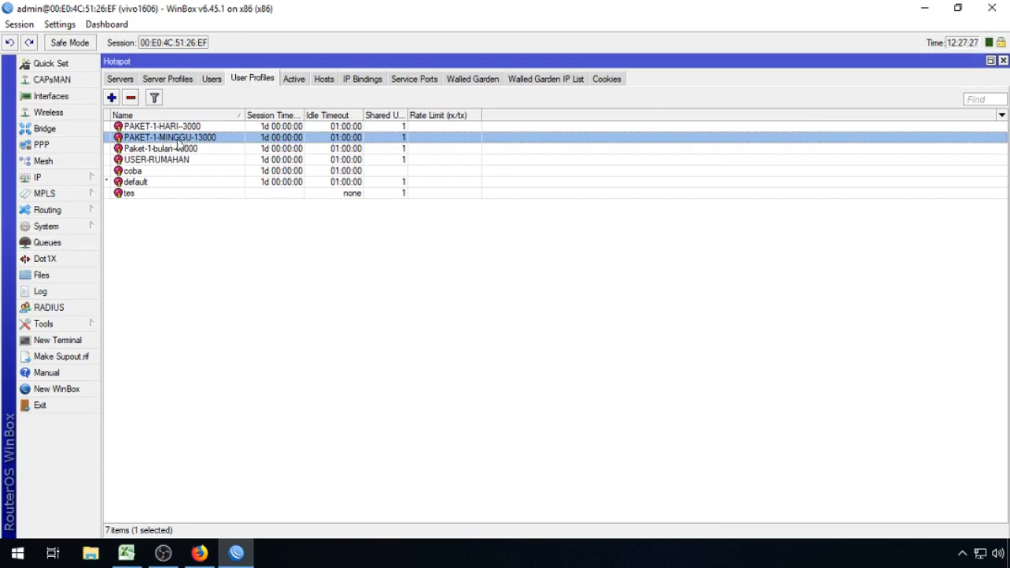
{"action": "left_click", "coordinate": [126, 552]}
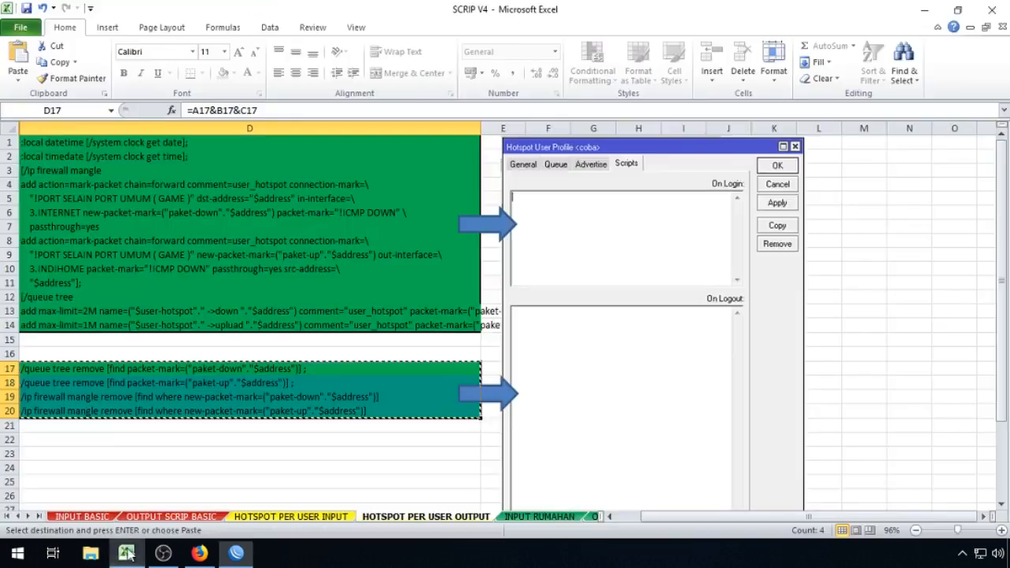
{"action": "left_click", "coordinate": [284, 517]}
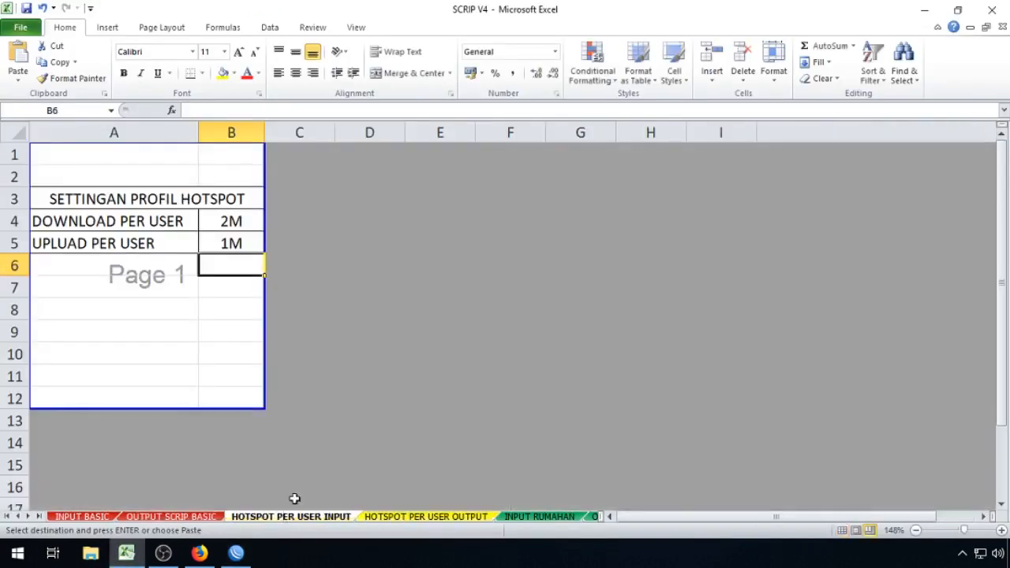
{"action": "left_click", "coordinate": [246, 224]}
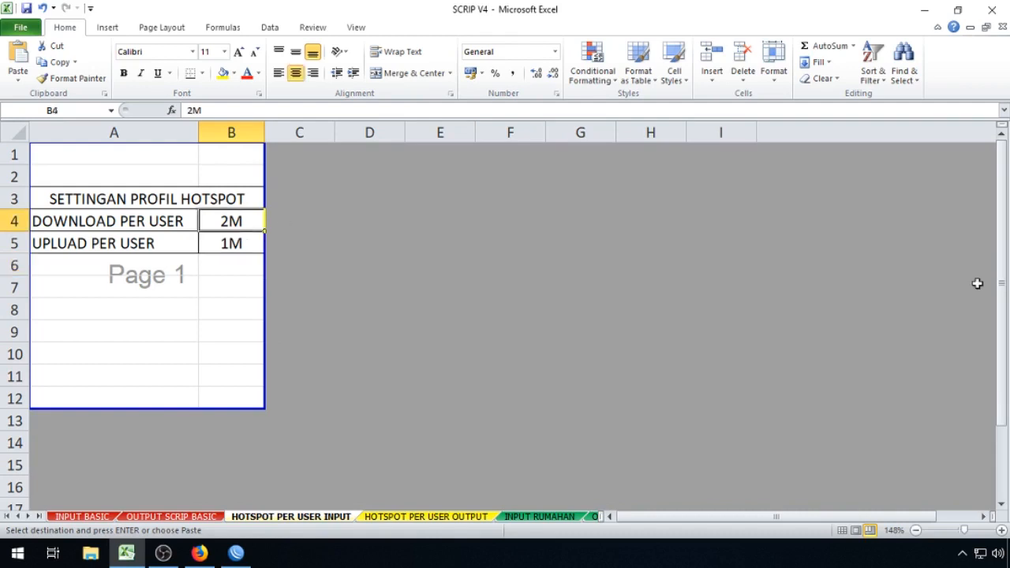
{"action": "type", "text": "3M"}
{"action": "key", "text": "Return"}
{"action": "type", "text": "2M"}
{"action": "key", "text": "Return"}
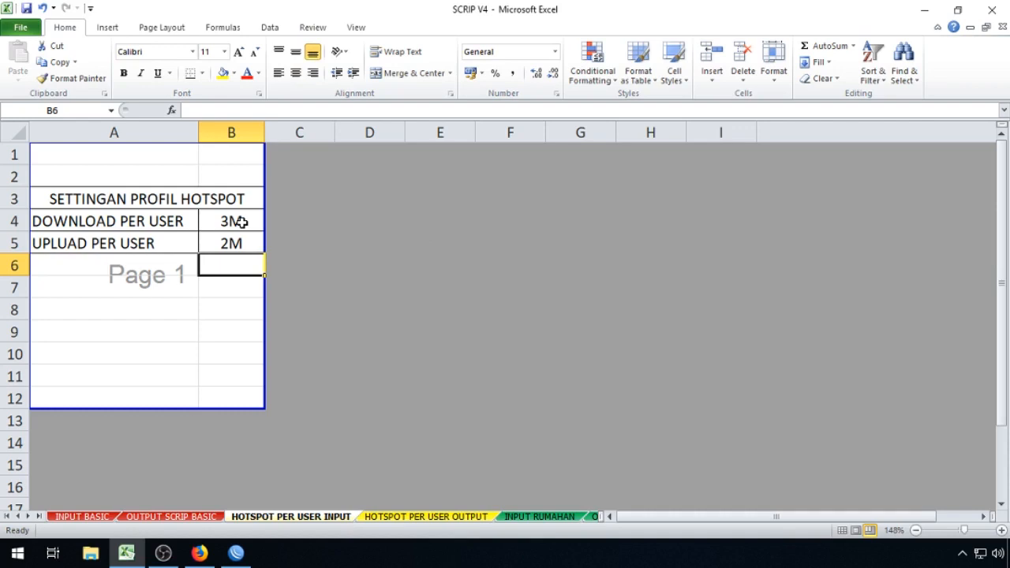
{"action": "left_click", "coordinate": [353, 235]}
{"action": "left_click", "coordinate": [249, 222]}
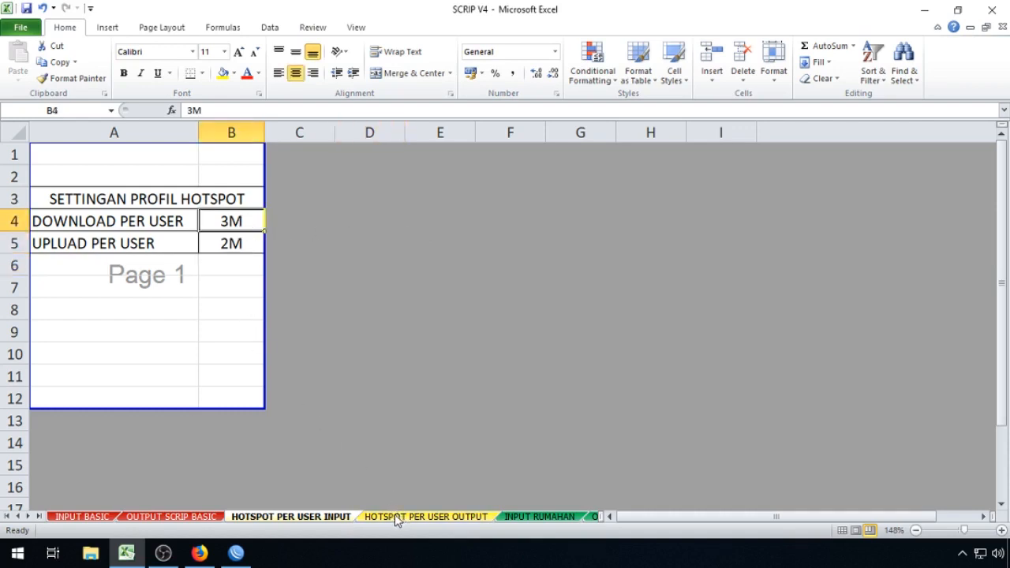
Step: Copy the updated D1:D14 script and append it to PAKET-1-MINGGU-13000's On Login script
{"action": "left_click", "coordinate": [423, 518]}
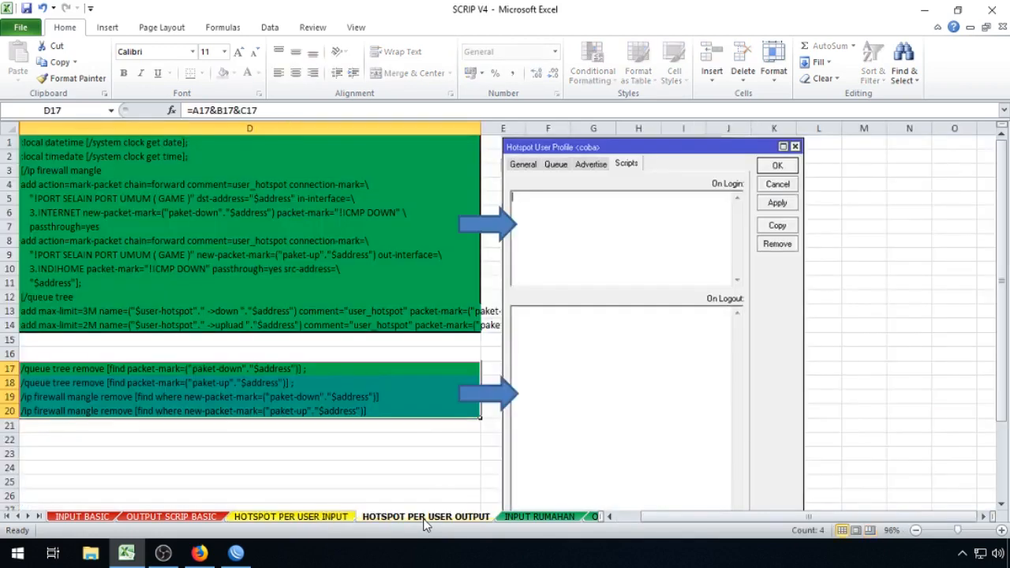
{"action": "left_click_drag", "start_coordinate": [118, 143], "coordinate": [111, 319]}
{"action": "right_click", "coordinate": [119, 222]}
{"action": "left_click", "coordinate": [142, 250]}
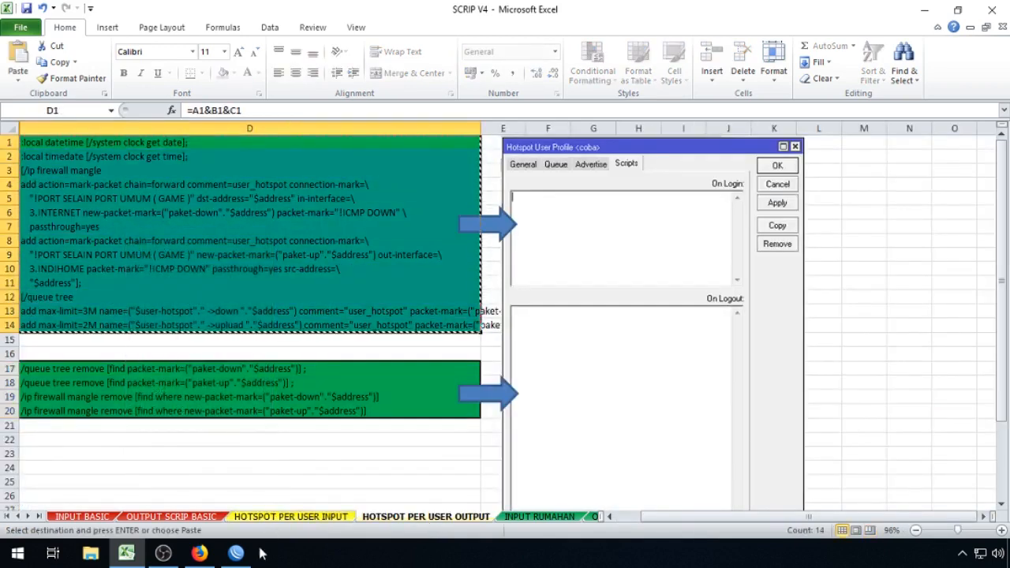
{"action": "left_click", "coordinate": [236, 553]}
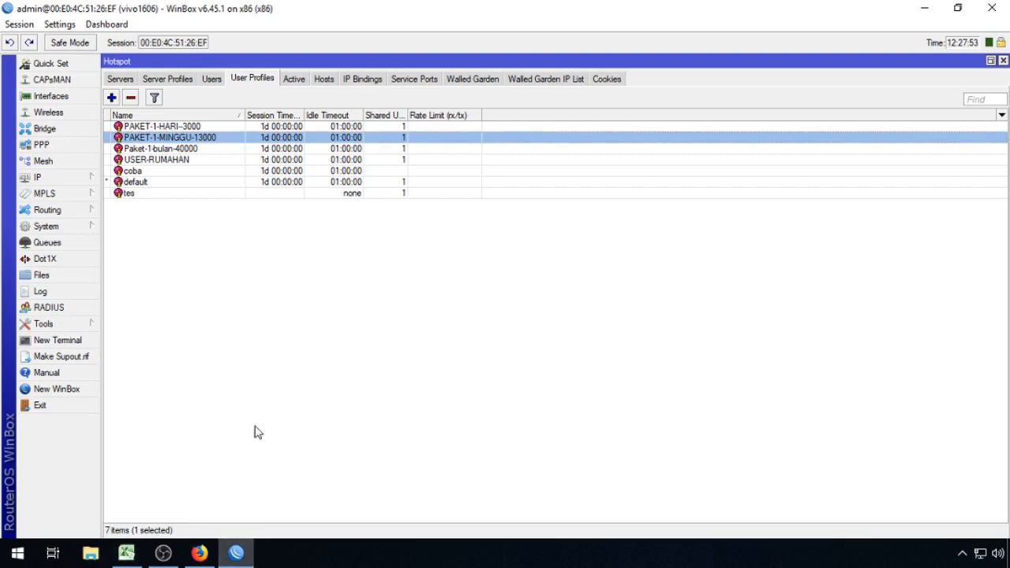
{"action": "double_click", "coordinate": [169, 138]}
{"action": "scroll", "coordinate": [637, 181], "scroll_direction": "down", "scroll_amount": 5}
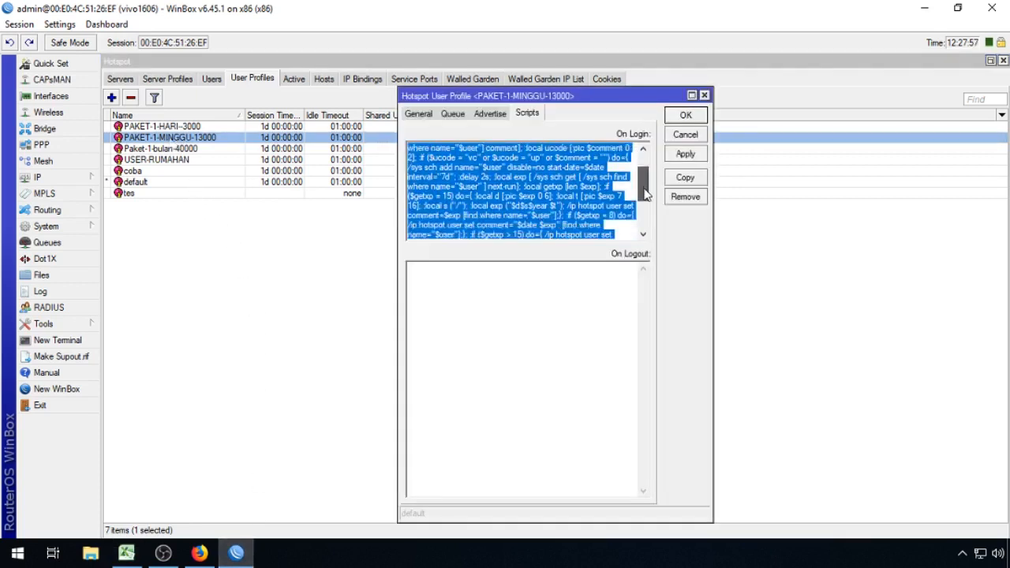
{"action": "left_click", "coordinate": [528, 241]}
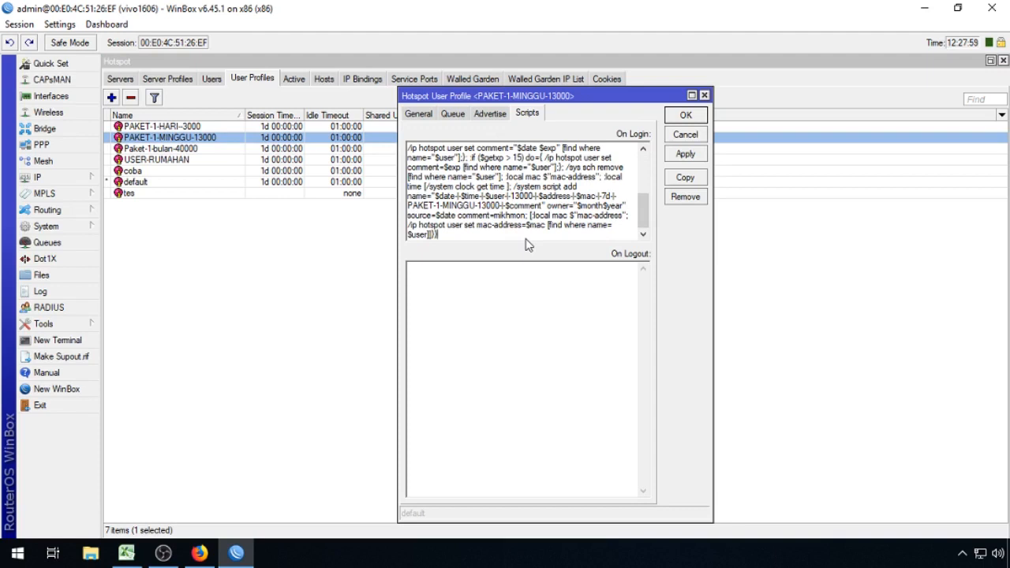
{"action": "key", "text": "Return"}
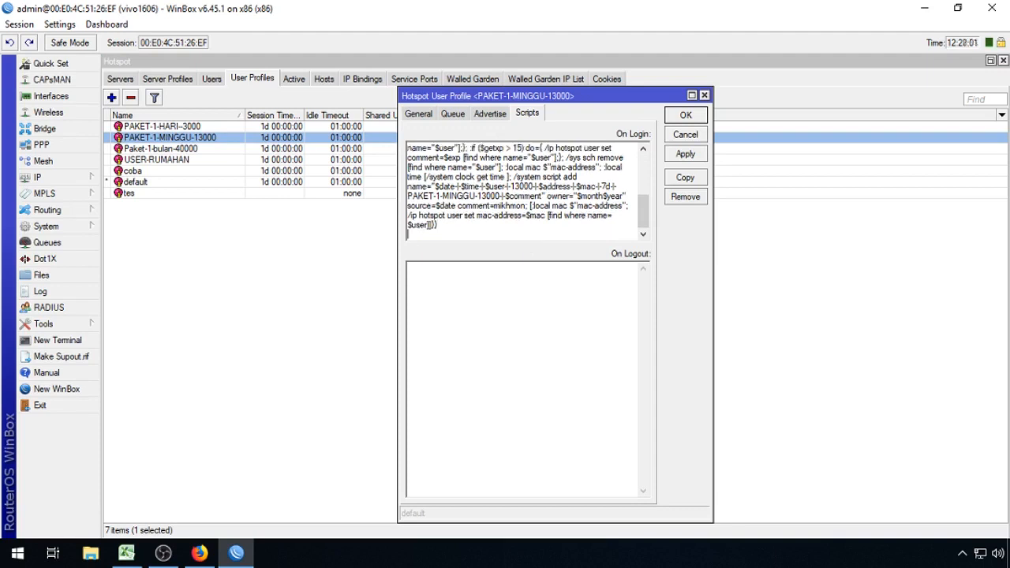
{"action": "key", "text": "ctrl+v"}
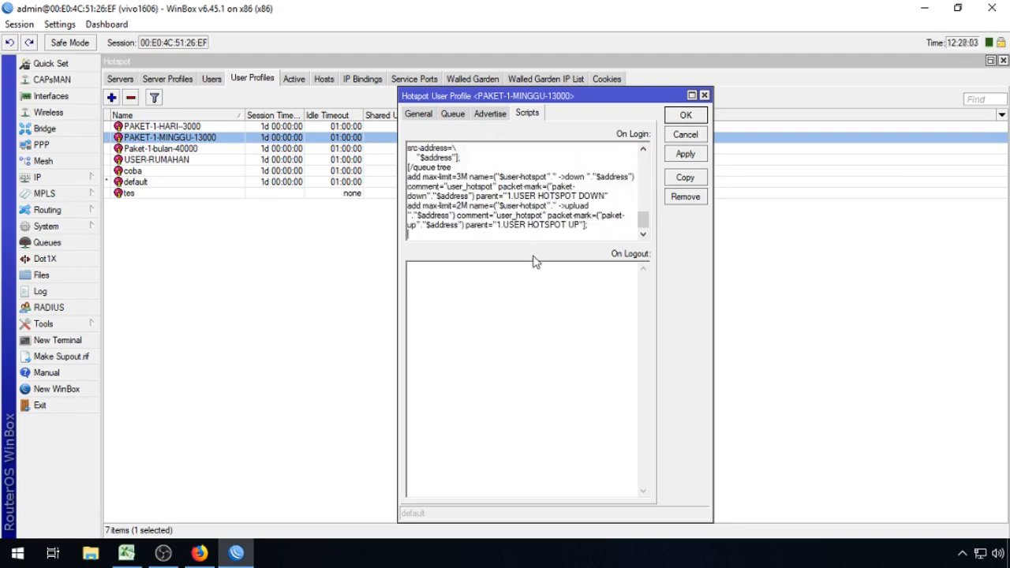
{"action": "key", "text": "BackSpace"}
Step: Paste the D17:D20 cleanup commands into On Logout and save the profile
{"action": "left_click", "coordinate": [138, 553]}
{"action": "left_click_drag", "start_coordinate": [187, 369], "coordinate": [185, 409]}
{"action": "right_click", "coordinate": [235, 401]}
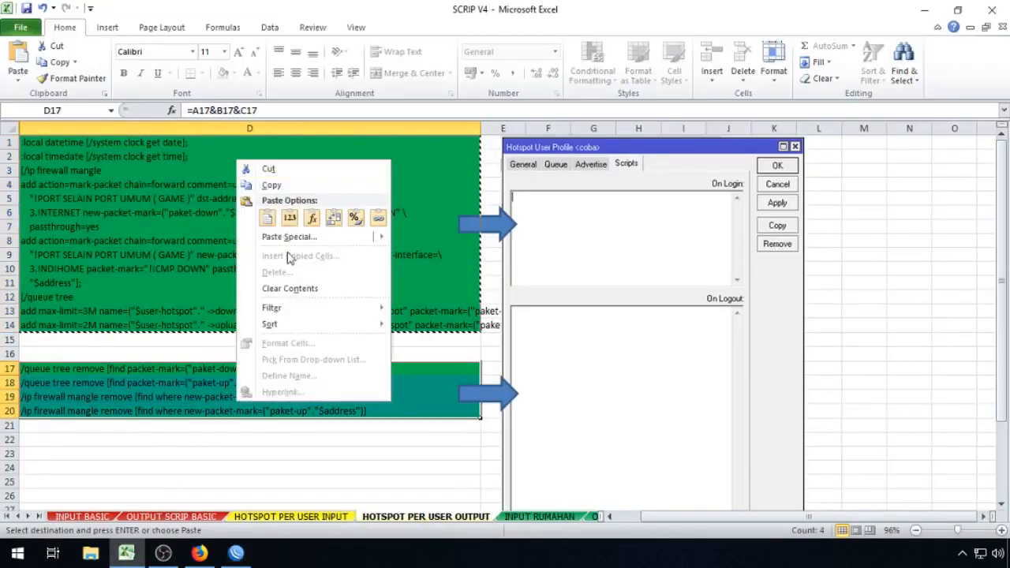
{"action": "left_click", "coordinate": [293, 185]}
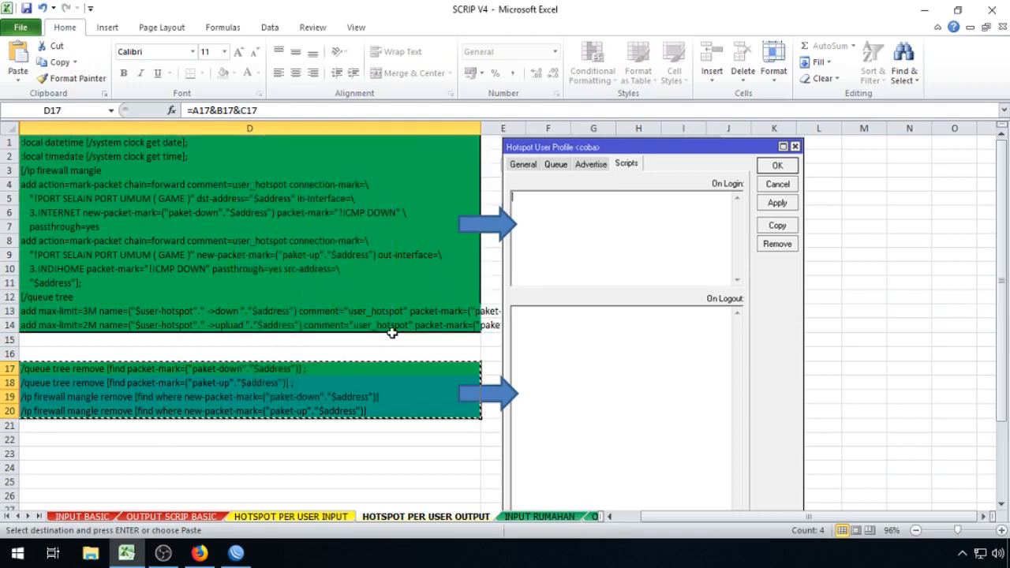
{"action": "left_click", "coordinate": [236, 552]}
{"action": "left_click", "coordinate": [472, 327]}
{"action": "right_click", "coordinate": [483, 310]}
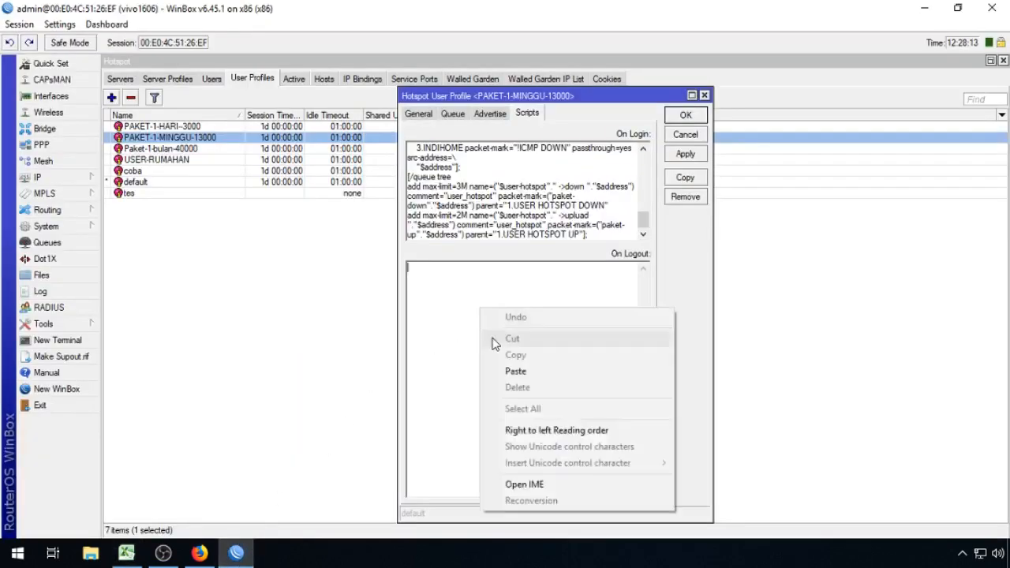
{"action": "left_click", "coordinate": [509, 373]}
{"action": "left_click", "coordinate": [682, 117]}
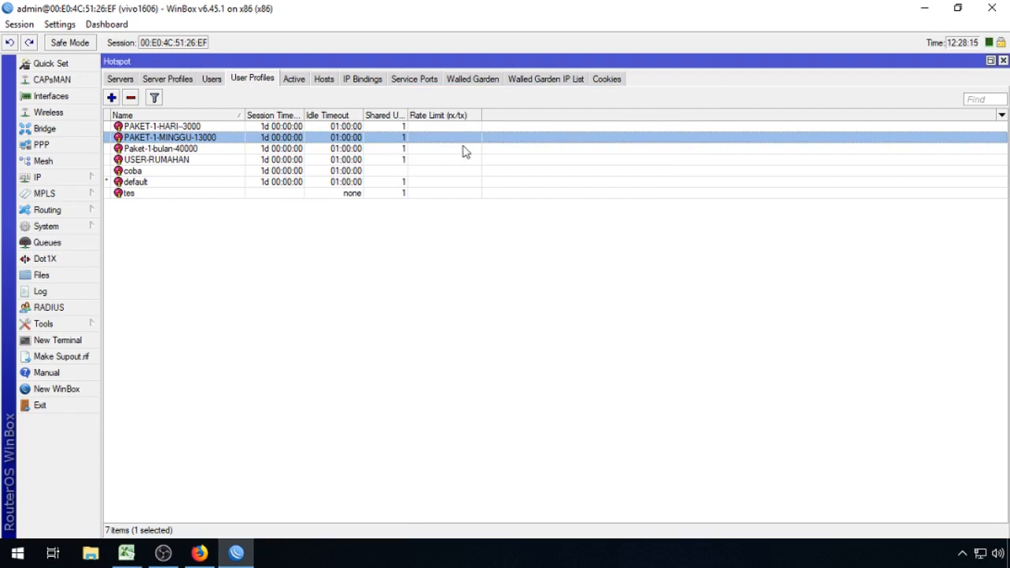
Step: Enter 3M download and 1M upload per user, then select the generated script in column D of HOTSPOT PER USER OUTPUT
{"action": "left_click", "coordinate": [285, 153]}
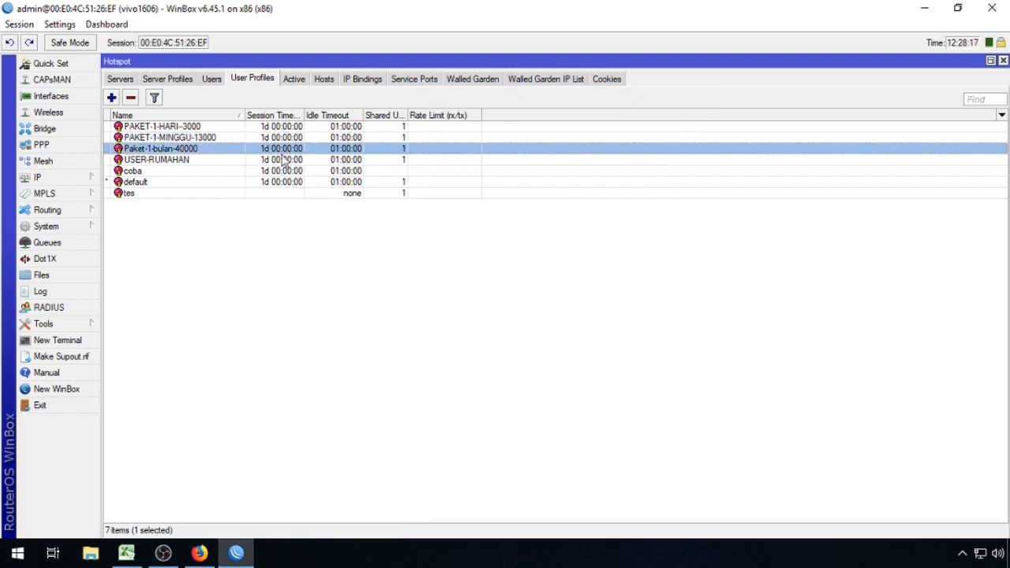
{"action": "left_click", "coordinate": [129, 555]}
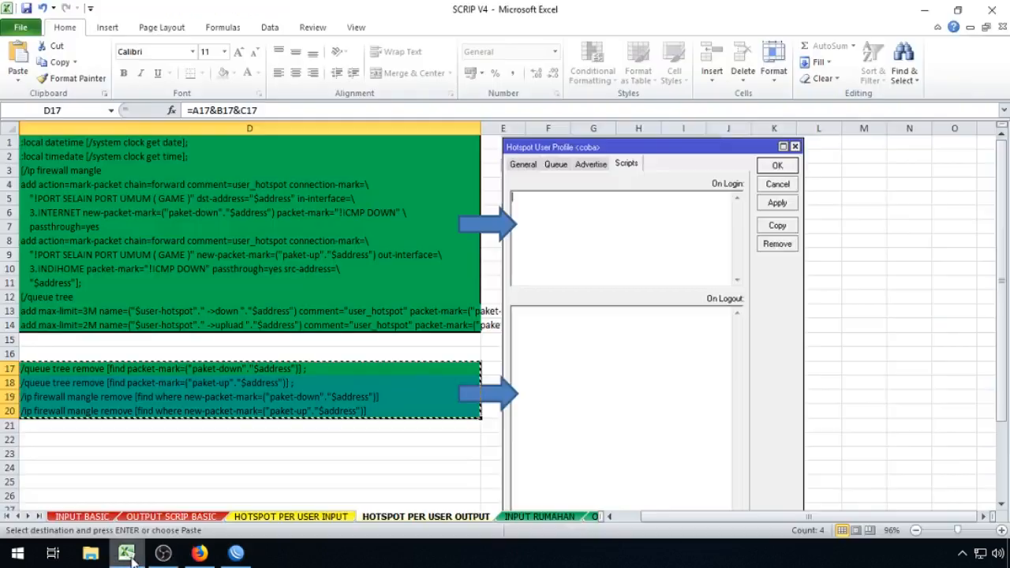
{"action": "left_click", "coordinate": [286, 517]}
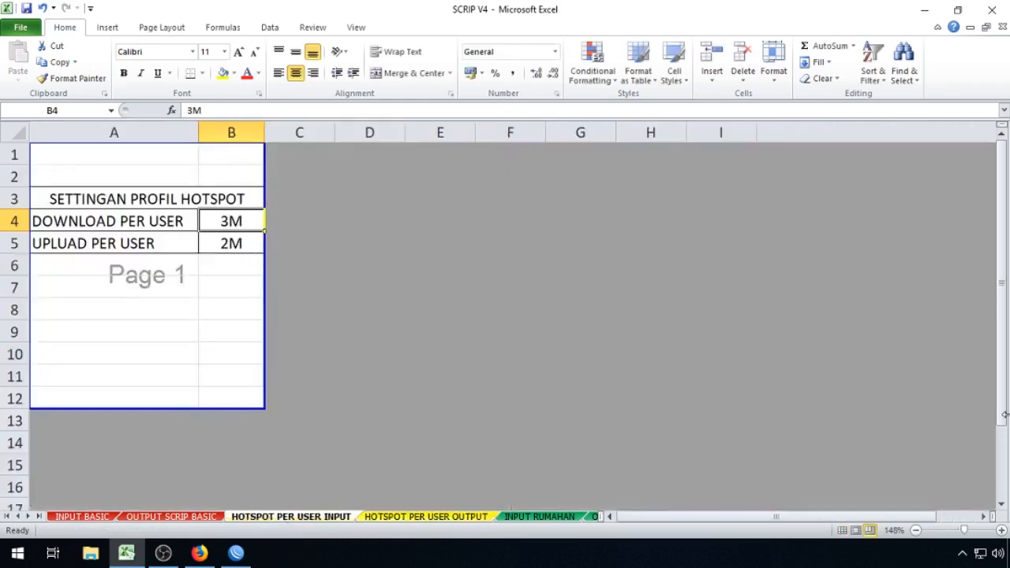
{"action": "type", "text": "3M"}
{"action": "key", "text": "Return"}
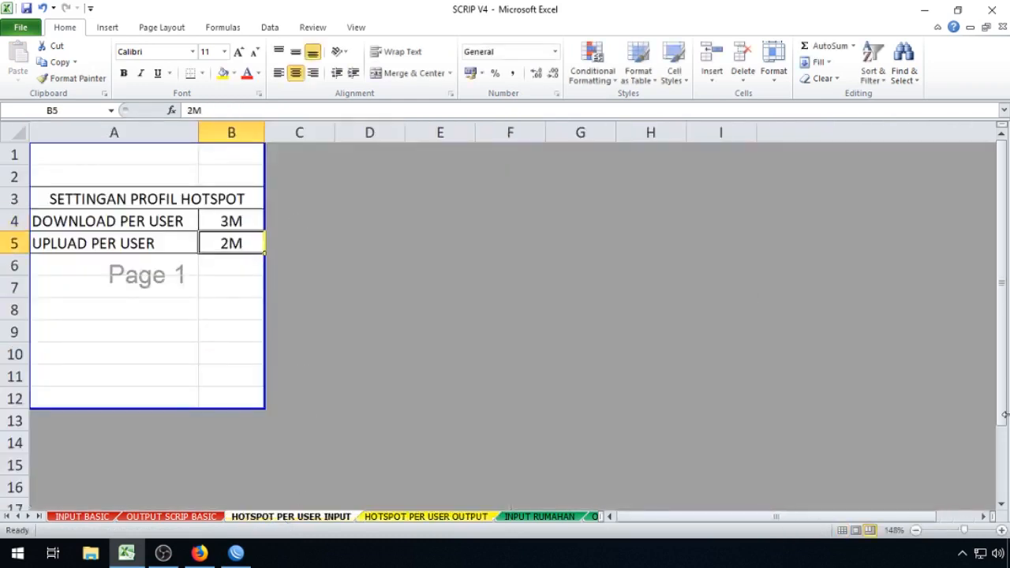
{"action": "type", "text": "1M"}
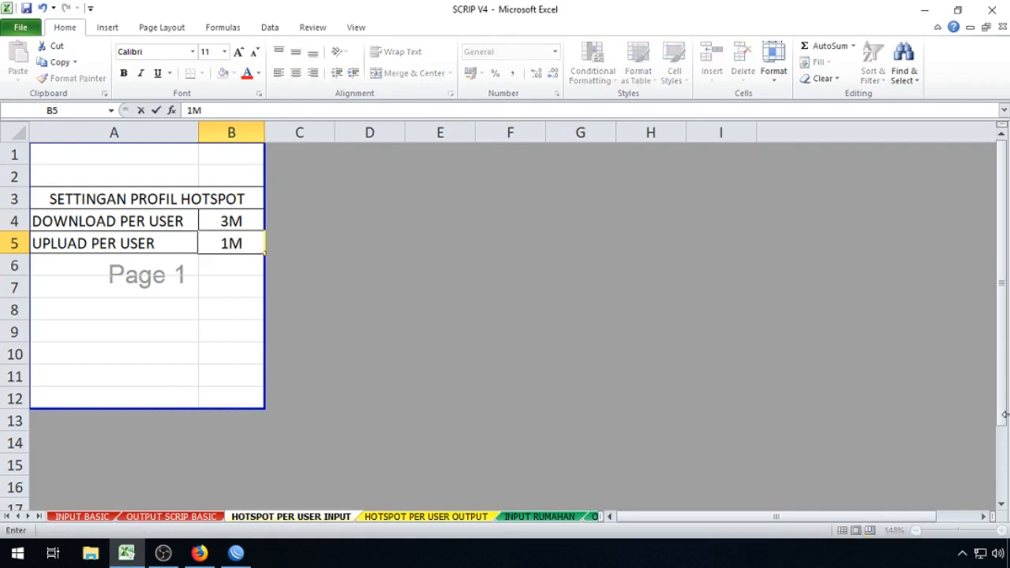
{"action": "key", "text": "Return"}
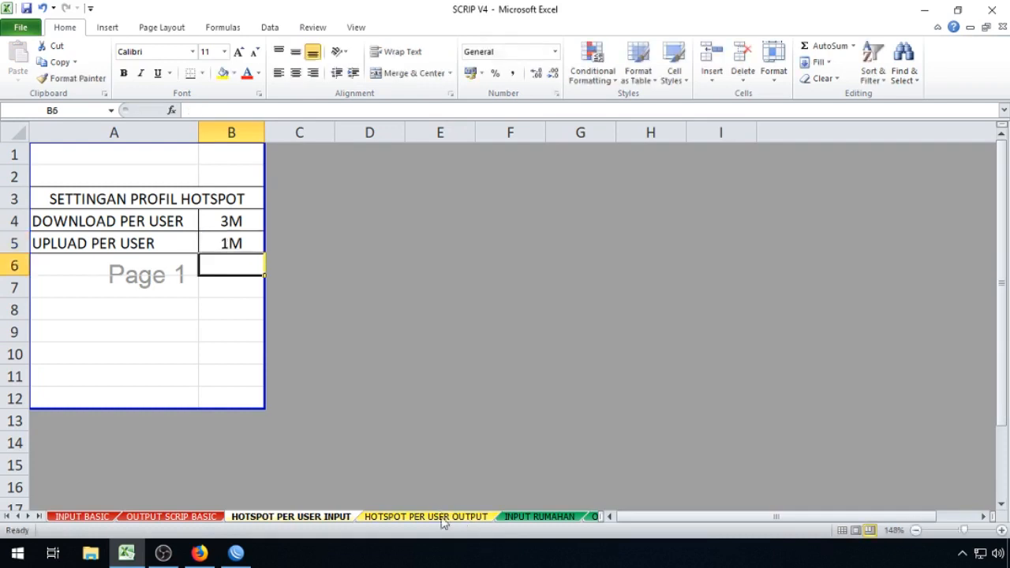
{"action": "left_click", "coordinate": [445, 523]}
{"action": "left_click_drag", "start_coordinate": [209, 141], "coordinate": [206, 323]}
Step: Copy D1:D14 and append it to Paket-1-bulan-40000's On Login script
{"action": "right_click", "coordinate": [209, 323]}
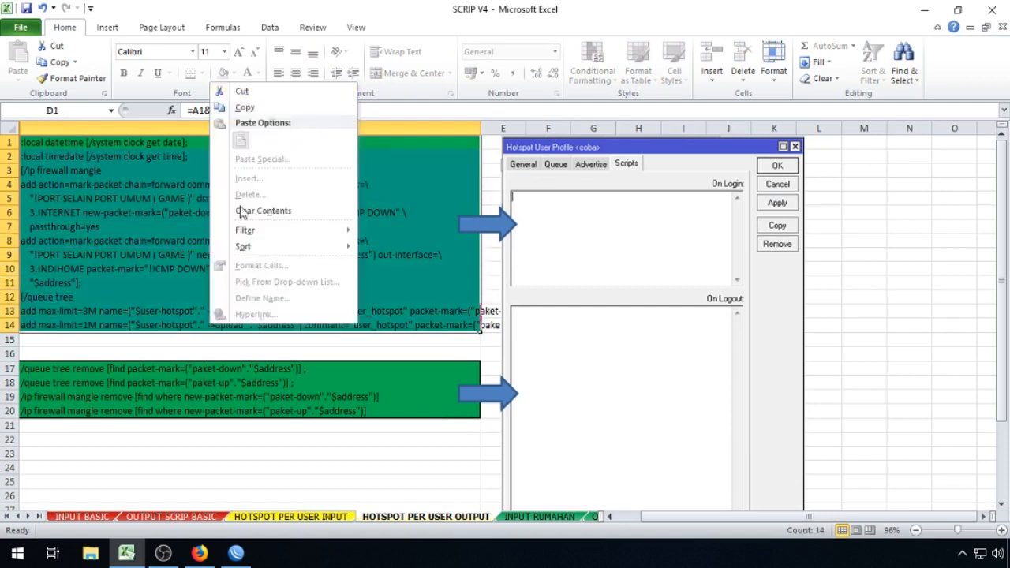
{"action": "left_click", "coordinate": [145, 140]}
{"action": "left_click_drag", "start_coordinate": [145, 141], "coordinate": [156, 323]}
{"action": "right_click", "coordinate": [157, 324]}
{"action": "left_click", "coordinate": [183, 312]}
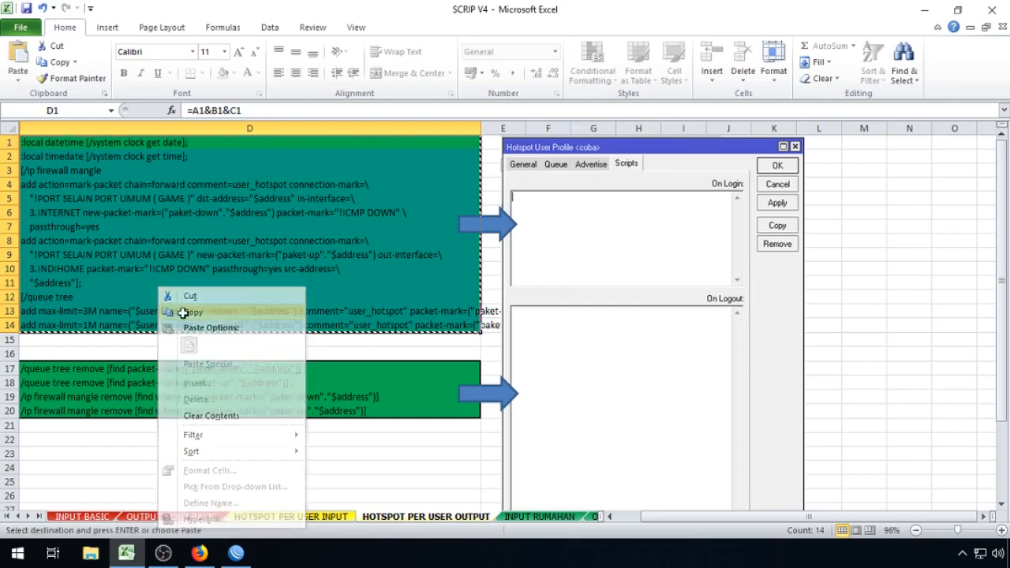
{"action": "left_click", "coordinate": [236, 553]}
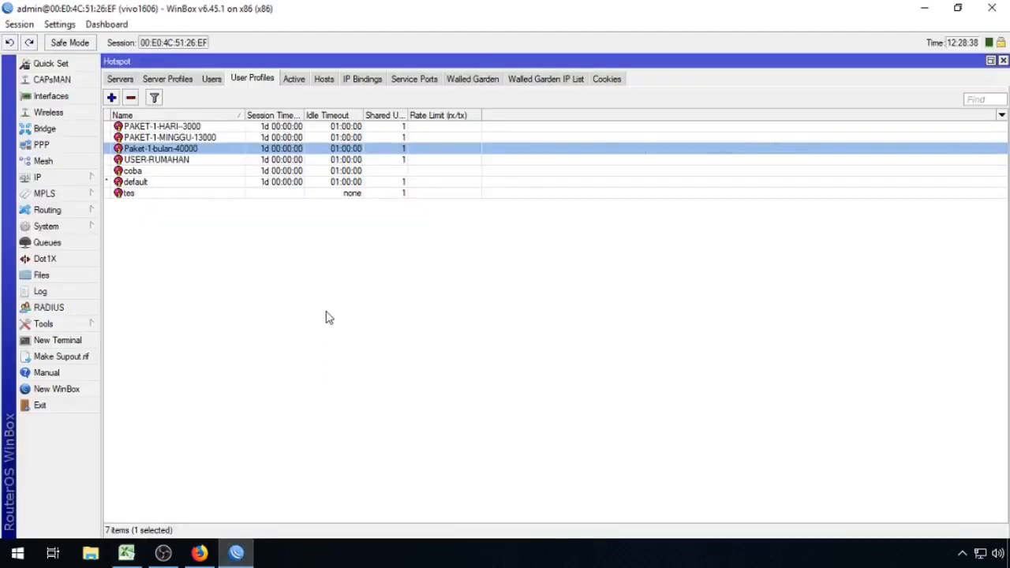
{"action": "double_click", "coordinate": [229, 150]}
{"action": "left_click_drag", "start_coordinate": [640, 163], "coordinate": [629, 235]}
{"action": "left_click", "coordinate": [574, 236]}
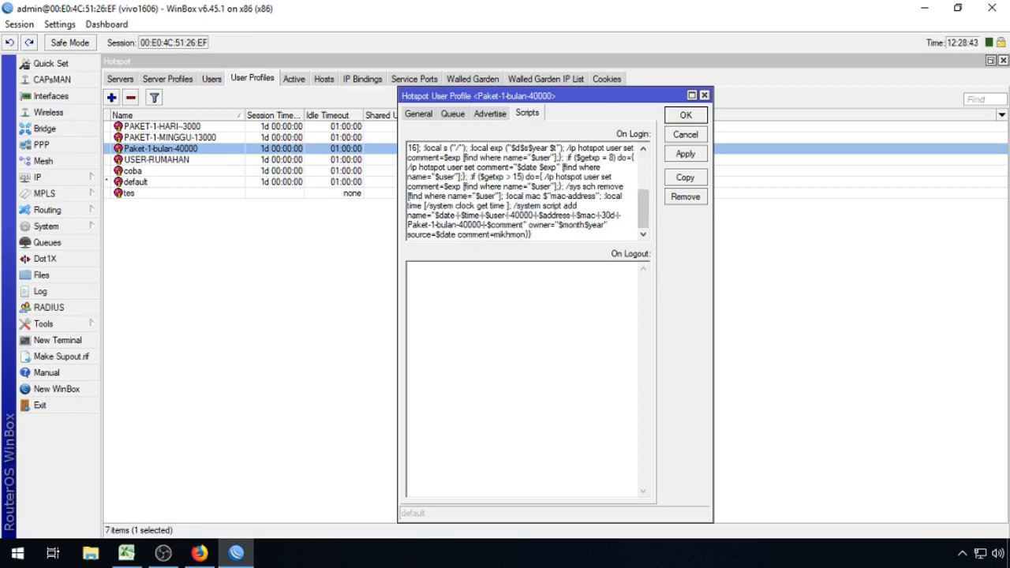
{"action": "key", "text": "Return"}
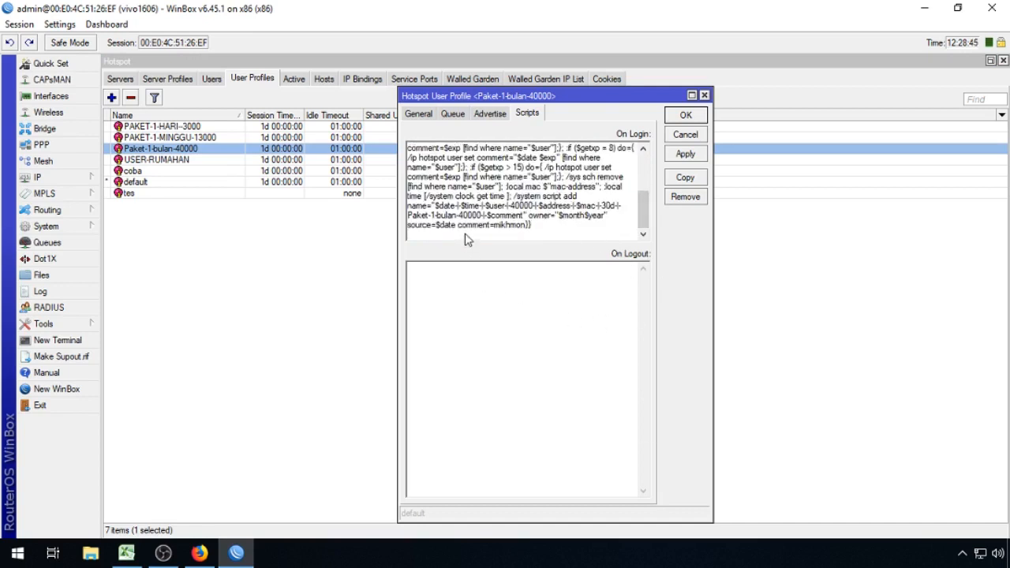
{"action": "right_click", "coordinate": [464, 235]}
{"action": "left_click", "coordinate": [500, 298]}
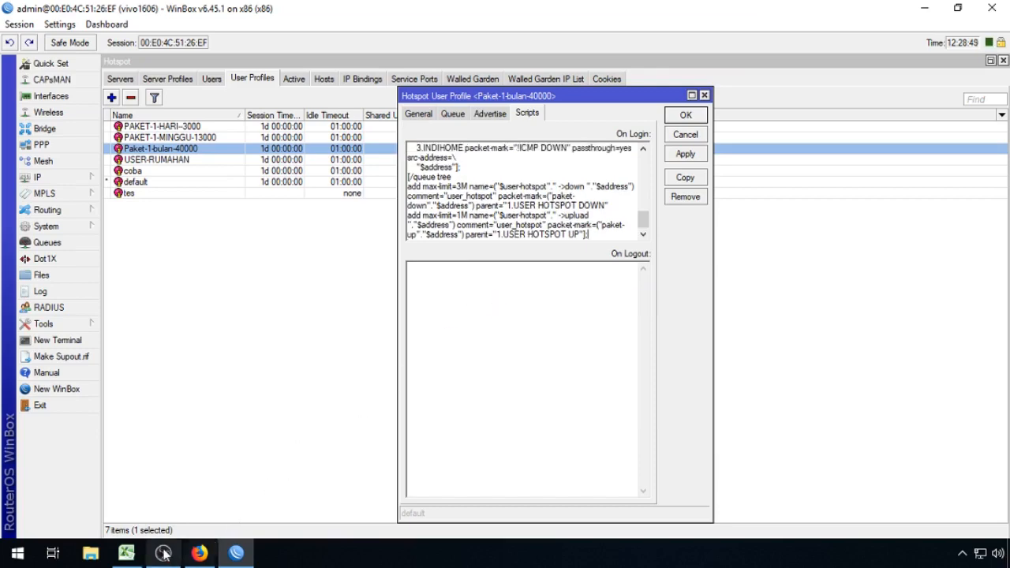
Step: Paste the D17:D20 removal lines into On Logout and save the profile
{"action": "left_click", "coordinate": [127, 552]}
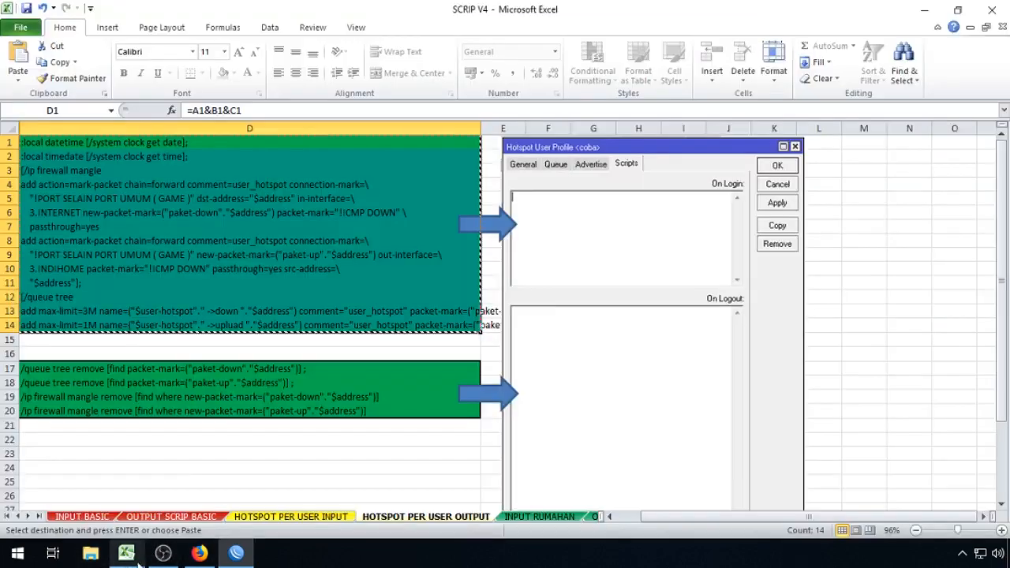
{"action": "left_click_drag", "start_coordinate": [263, 367], "coordinate": [258, 412]}
{"action": "right_click", "coordinate": [260, 407]}
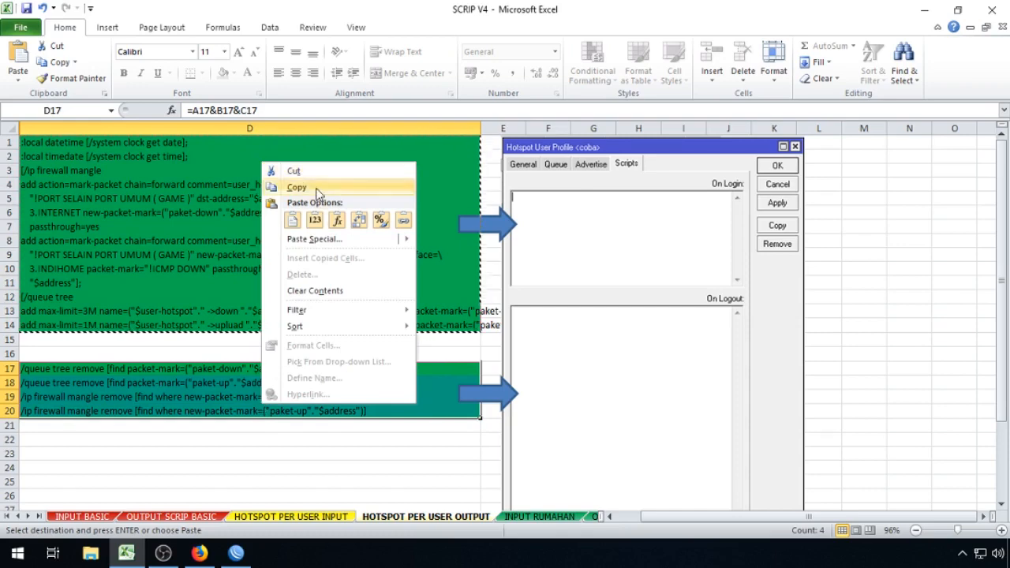
{"action": "left_click", "coordinate": [318, 191]}
{"action": "left_click", "coordinate": [236, 552]}
{"action": "left_click", "coordinate": [483, 286]}
{"action": "right_click", "coordinate": [483, 286]}
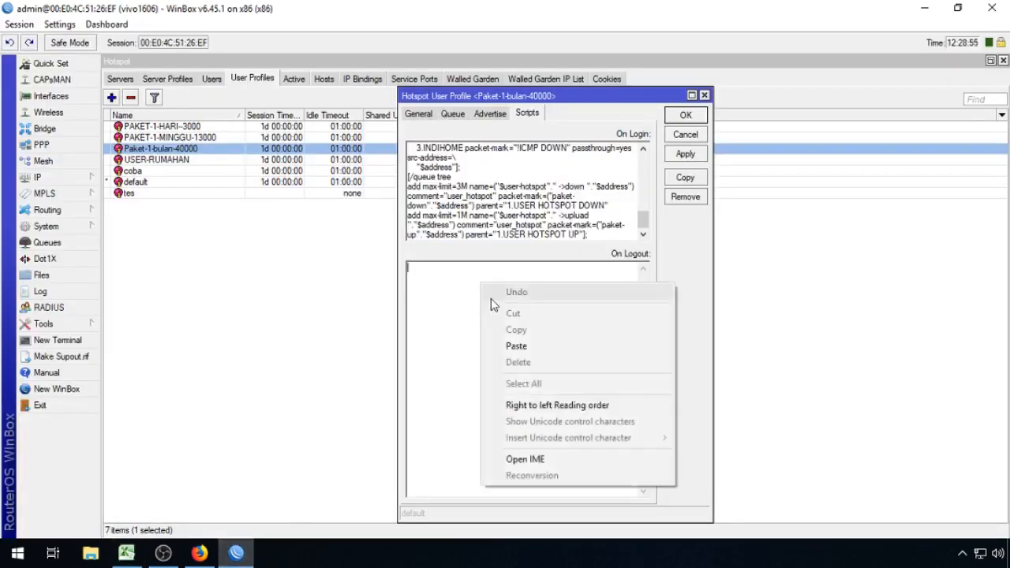
{"action": "left_click", "coordinate": [516, 347]}
{"action": "left_click", "coordinate": [685, 116]}
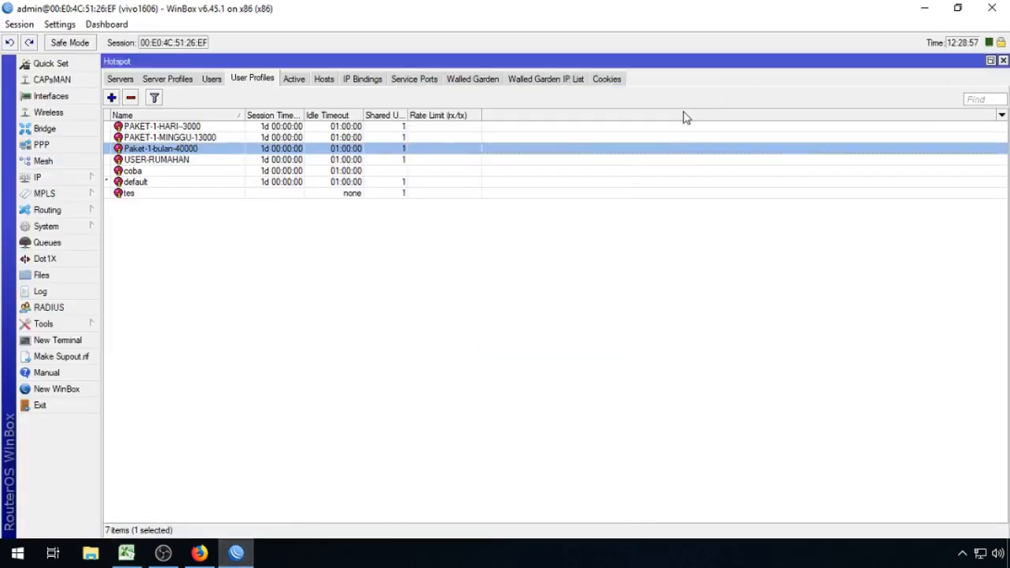
{"action": "left_click", "coordinate": [351, 160]}
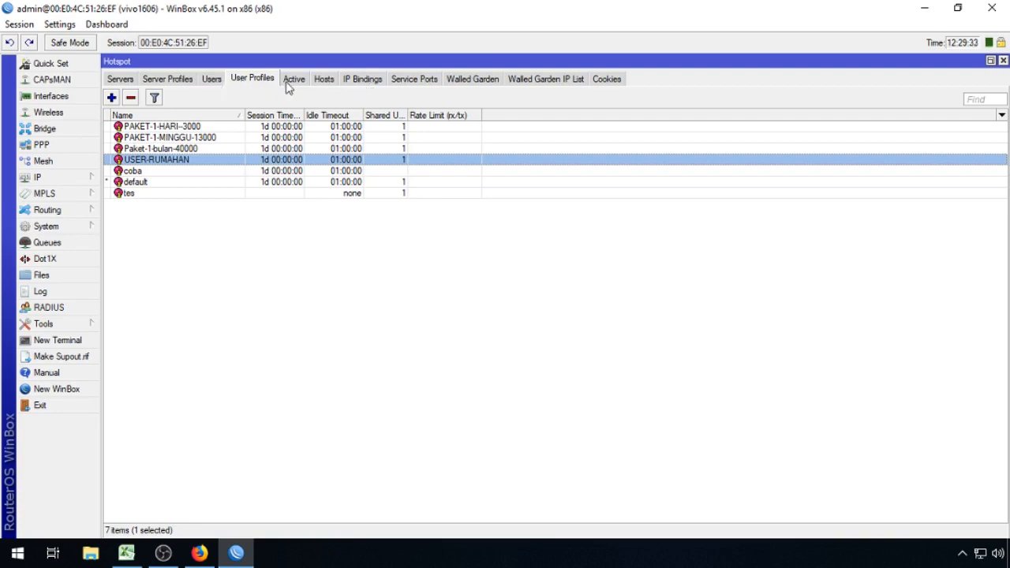
{"action": "left_click", "coordinate": [286, 85]}
{"action": "left_click", "coordinate": [224, 80]}
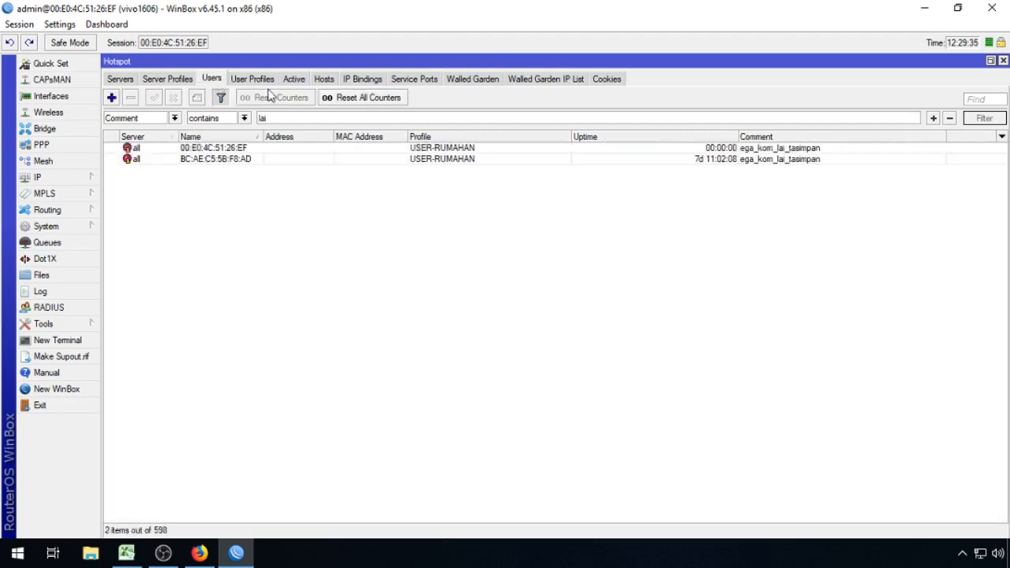
{"action": "left_click", "coordinate": [366, 82]}
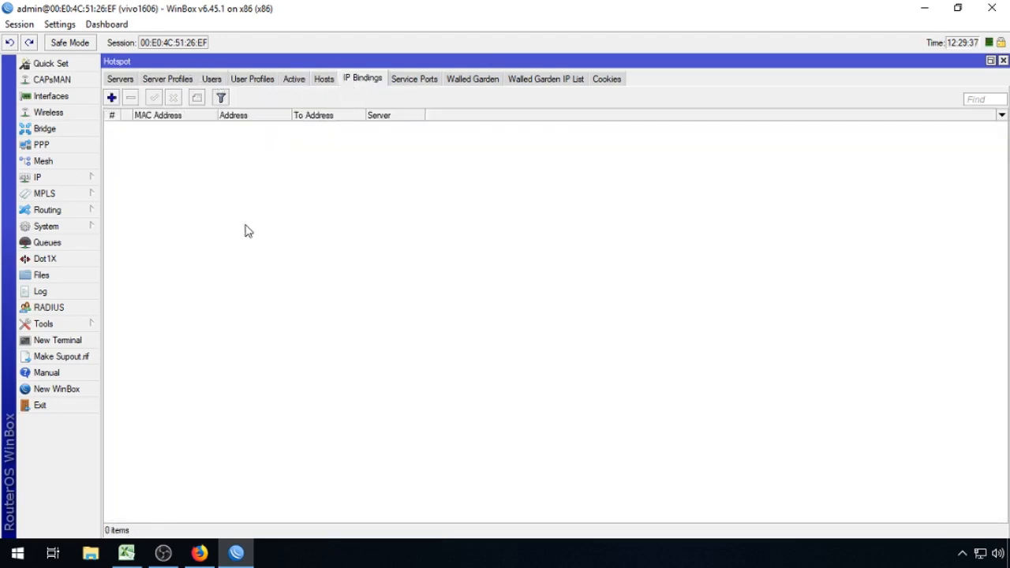
{"action": "left_click", "coordinate": [216, 83]}
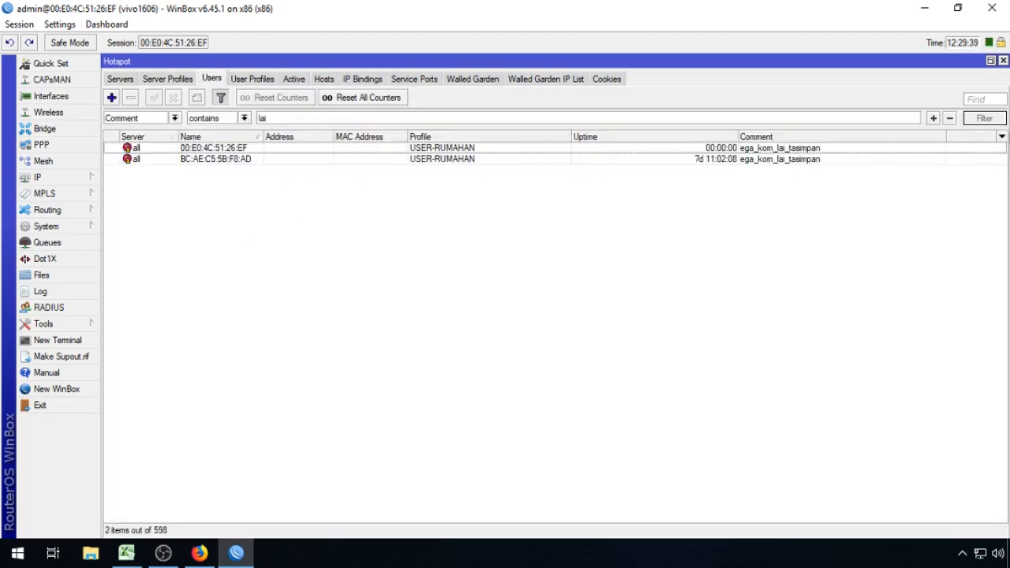
{"action": "left_click", "coordinate": [949, 118]}
{"action": "left_click", "coordinate": [981, 119]}
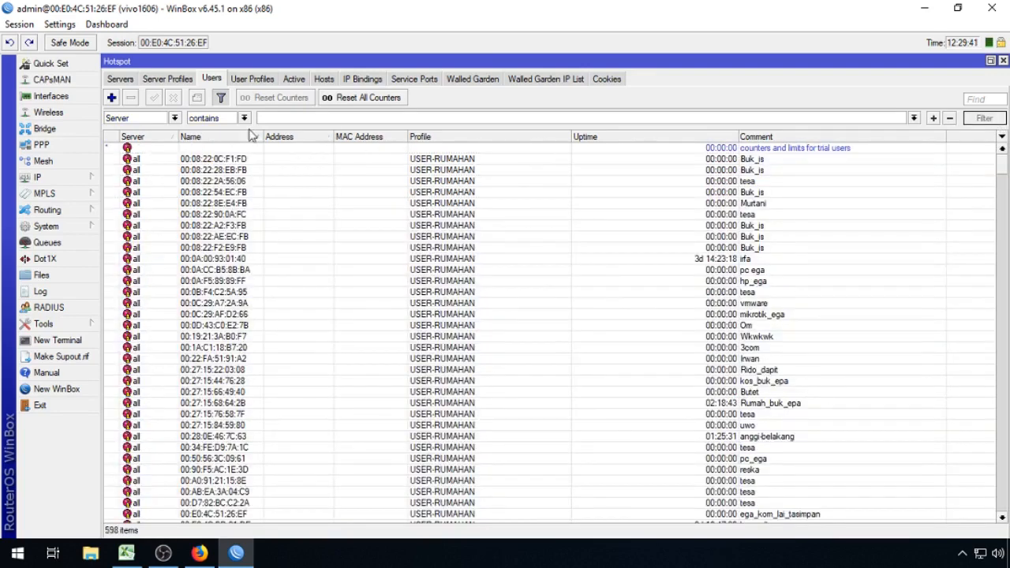
{"action": "left_click", "coordinate": [174, 118]}
{"action": "left_click", "coordinate": [174, 119]}
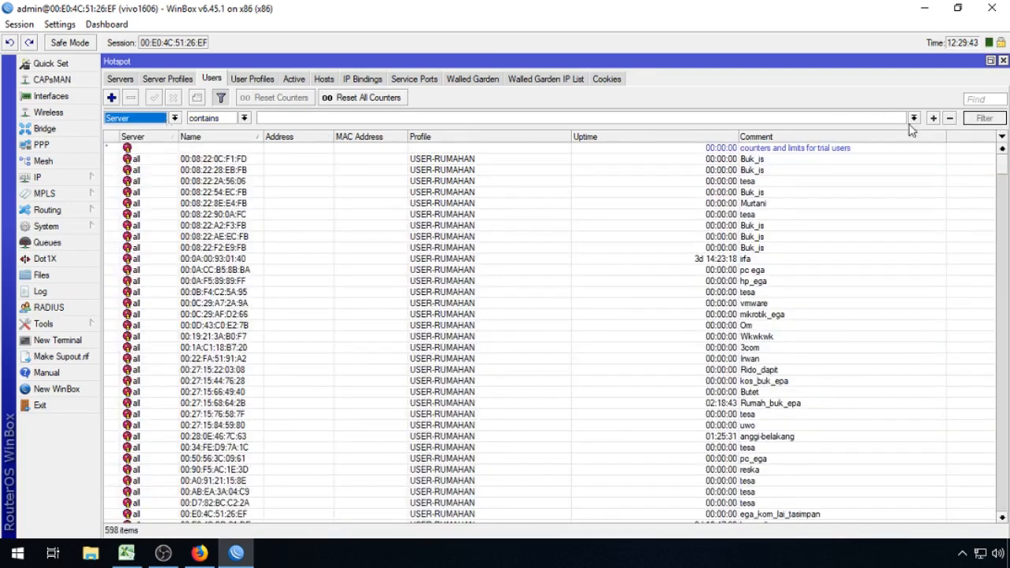
{"action": "left_click", "coordinate": [913, 119]}
{"action": "left_click", "coordinate": [173, 118]}
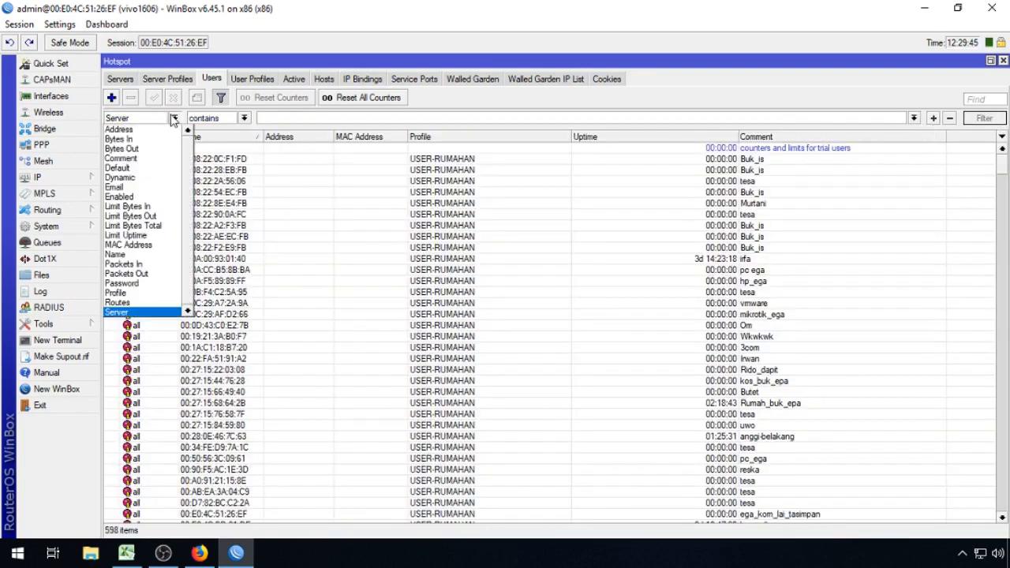
{"action": "scroll", "coordinate": [142, 277], "scroll_direction": "down", "scroll_amount": 1}
{"action": "left_click", "coordinate": [138, 286]}
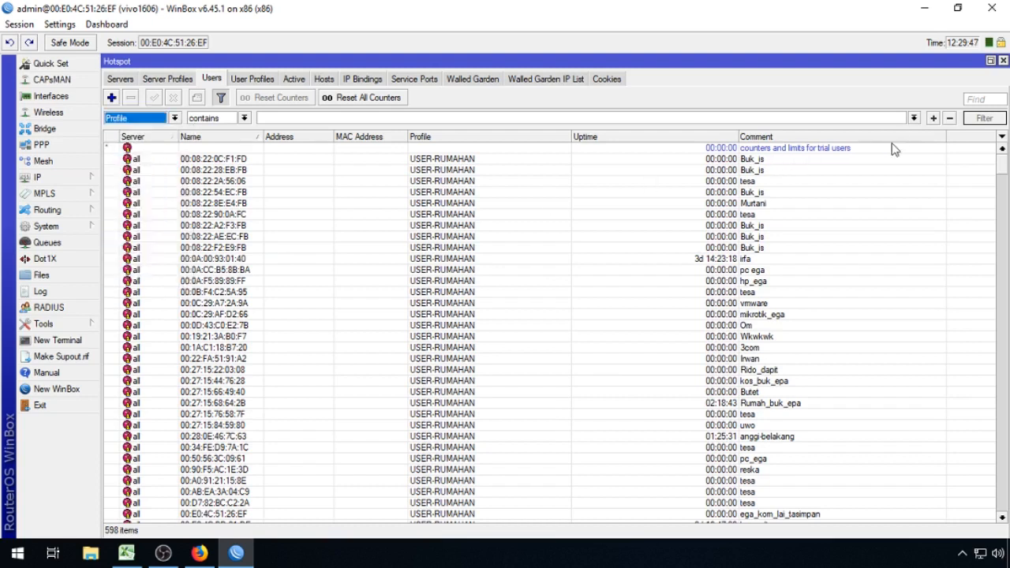
{"action": "left_click", "coordinate": [913, 119]}
{"action": "left_click", "coordinate": [863, 165]}
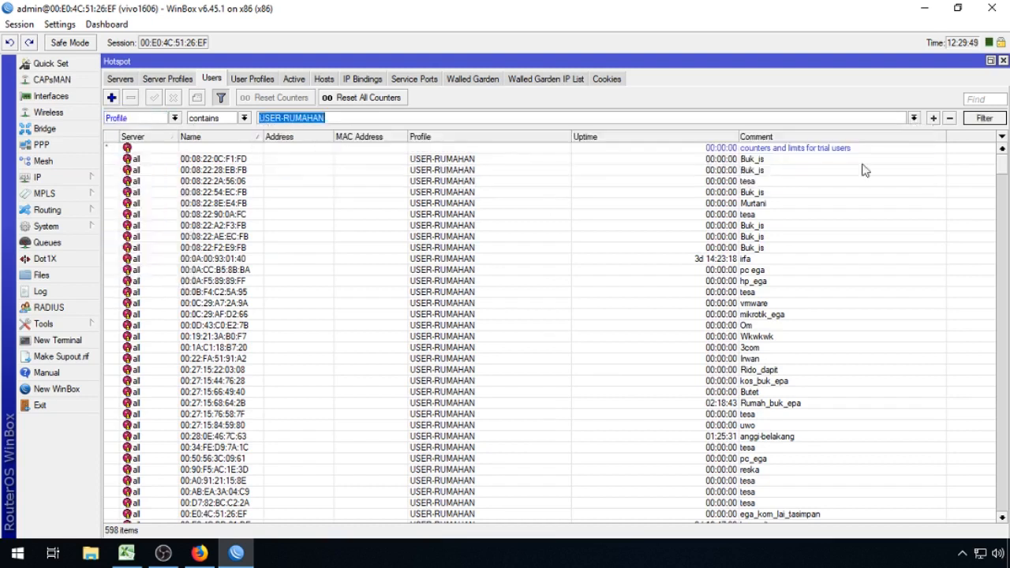
{"action": "left_click", "coordinate": [984, 118]}
{"action": "left_click_drag", "start_coordinate": [997, 160], "coordinate": [1005, 186]}
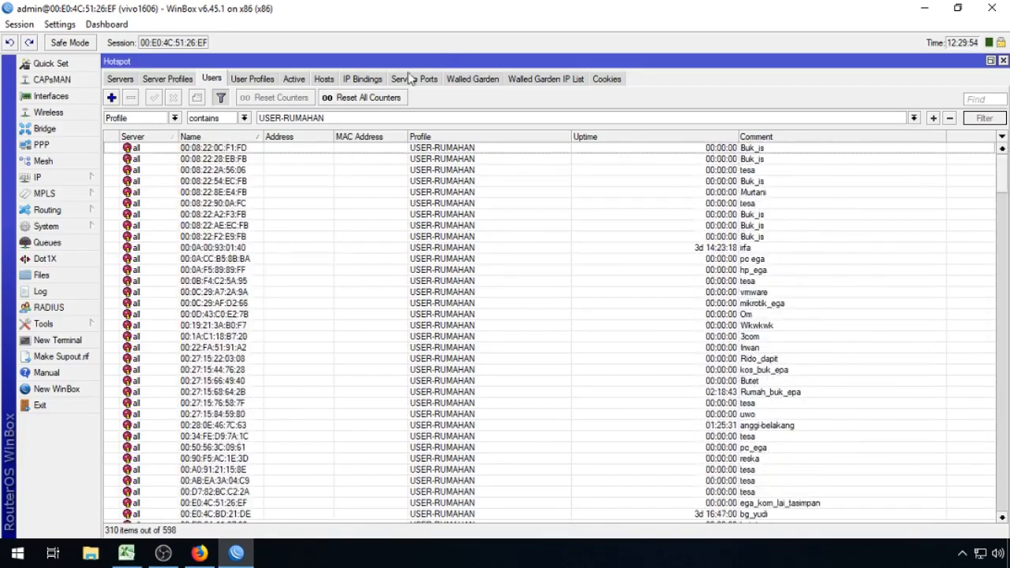
{"action": "double_click", "coordinate": [252, 171]}
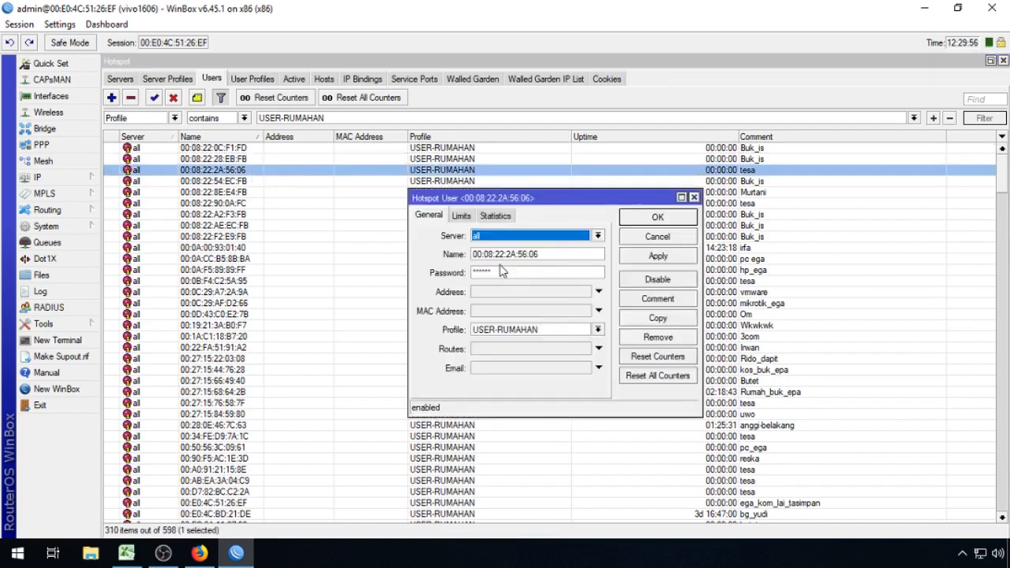
{"action": "left_click", "coordinate": [658, 236]}
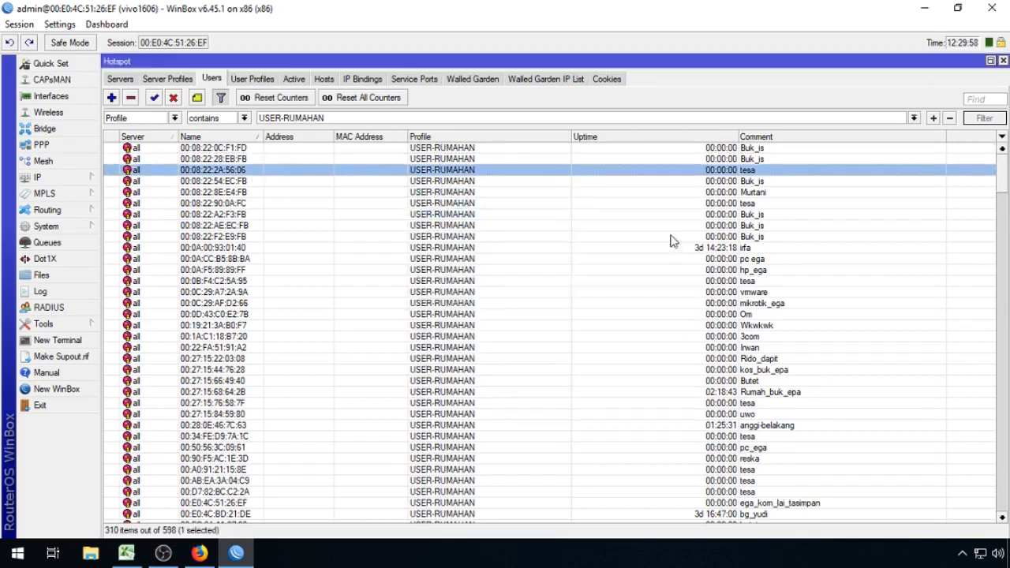
{"action": "left_click", "coordinate": [275, 81]}
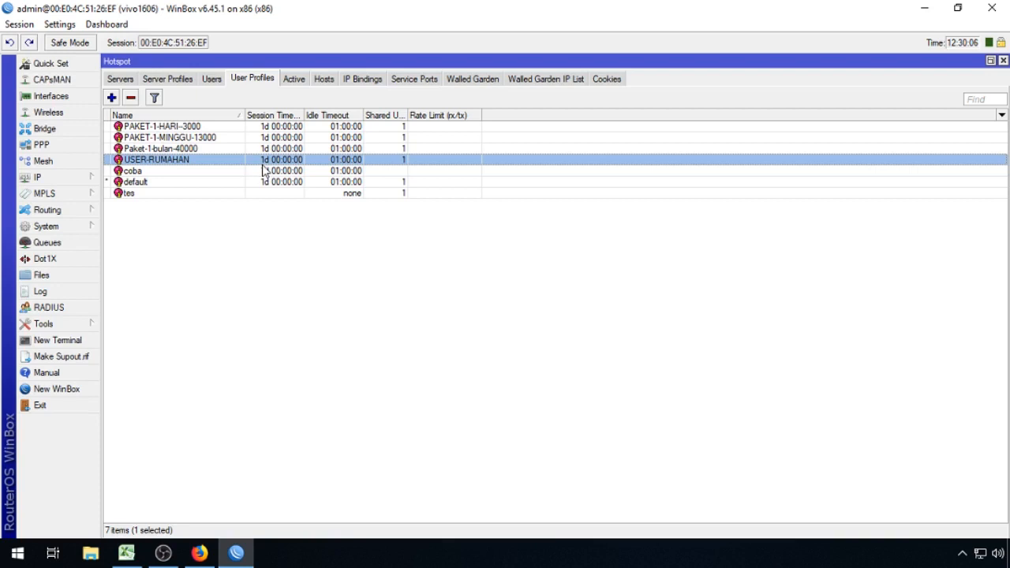
Step: Copy the D1:D14 script and paste it into USER-RUMAHAN's On Login script
{"action": "double_click", "coordinate": [255, 162]}
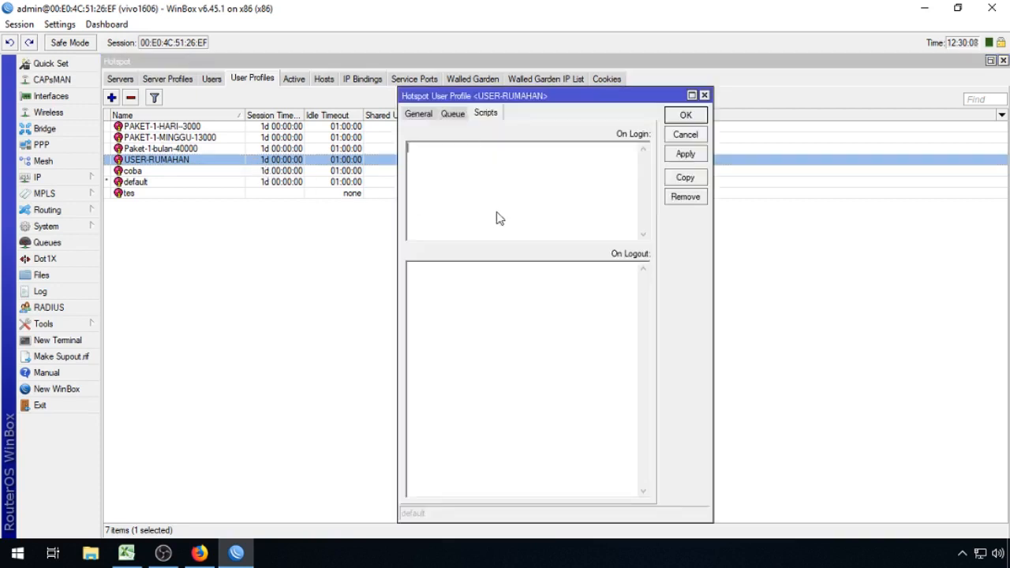
{"action": "left_click", "coordinate": [126, 552]}
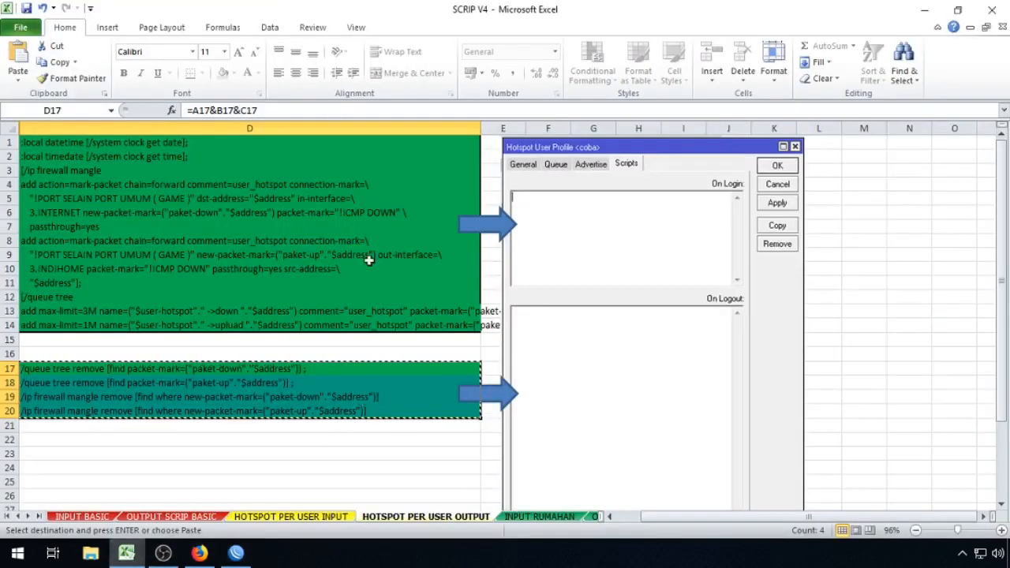
{"action": "left_click", "coordinate": [272, 517]}
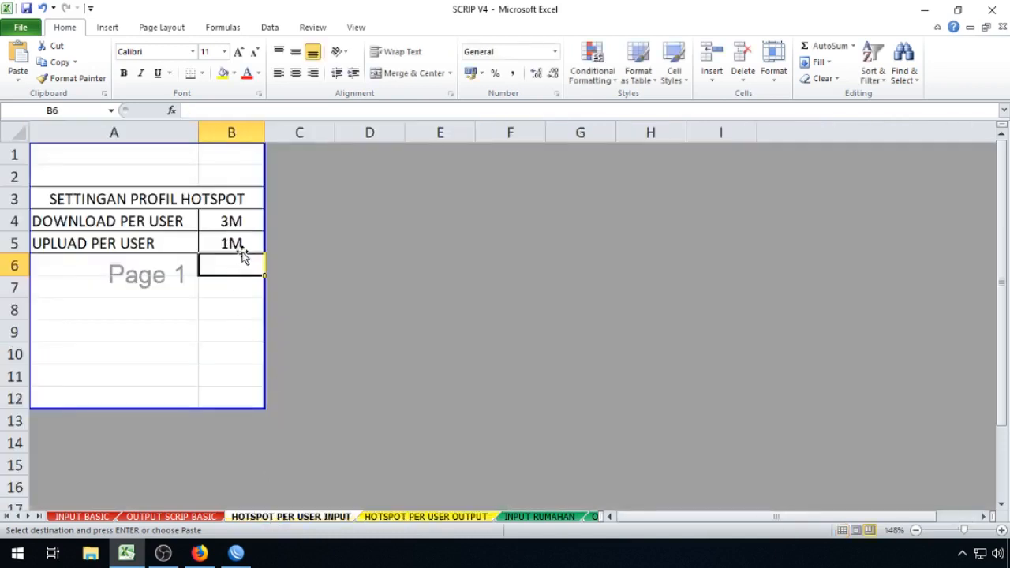
{"action": "left_click", "coordinate": [388, 518]}
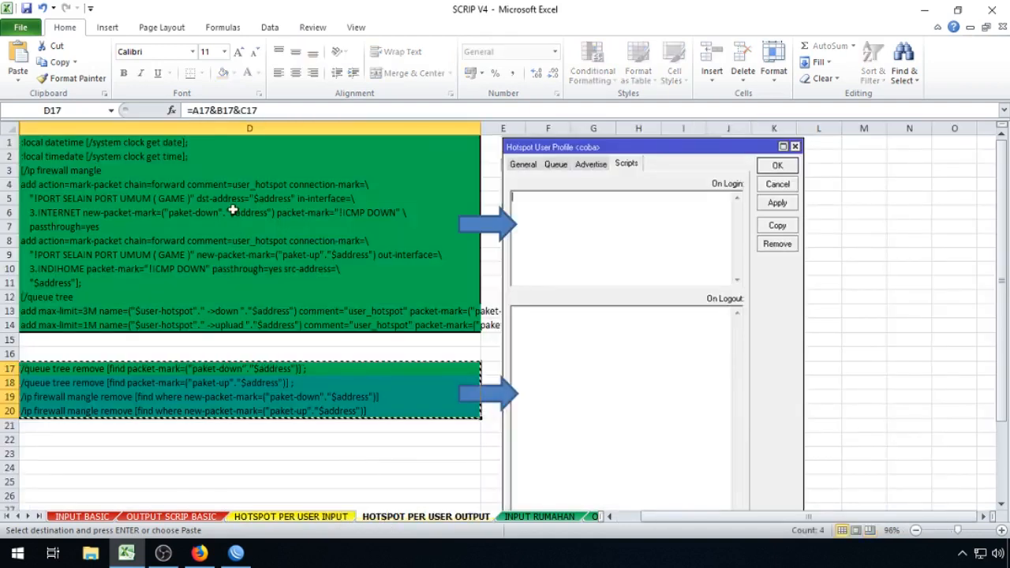
{"action": "left_click_drag", "start_coordinate": [201, 146], "coordinate": [202, 325]}
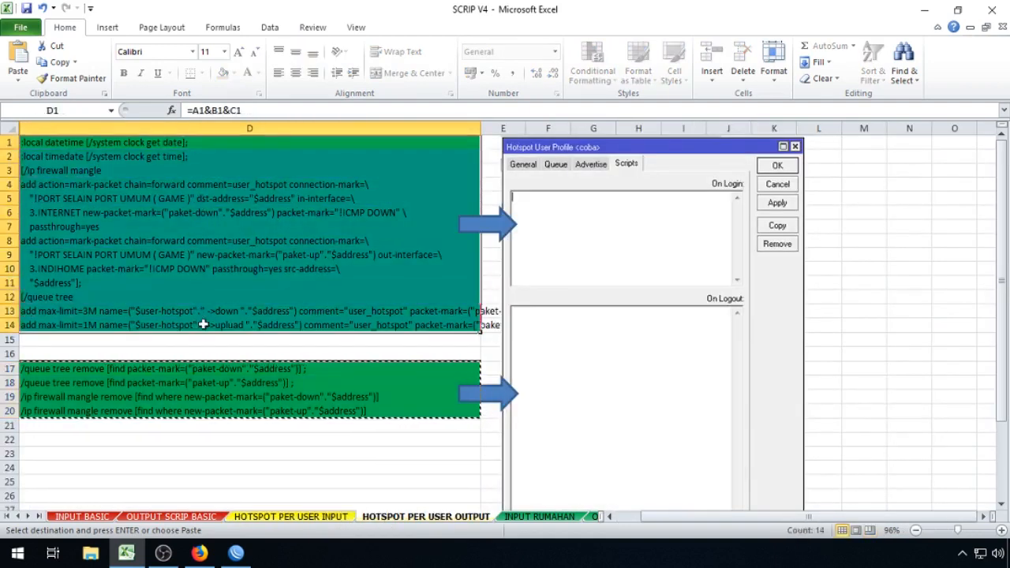
{"action": "right_click", "coordinate": [202, 218]}
{"action": "left_click", "coordinate": [229, 246]}
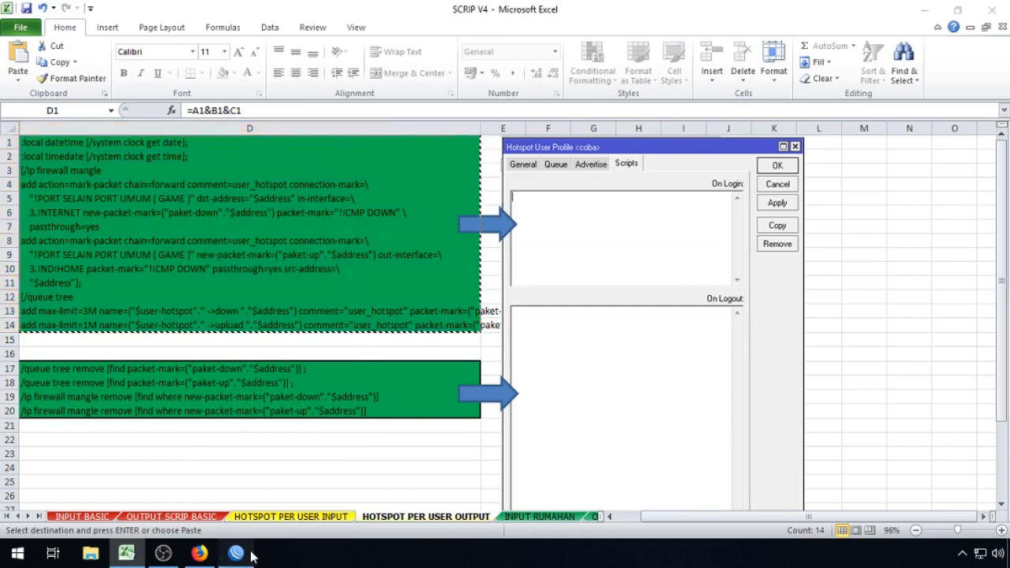
{"action": "left_click", "coordinate": [236, 552]}
{"action": "right_click", "coordinate": [476, 155]}
{"action": "left_click", "coordinate": [493, 221]}
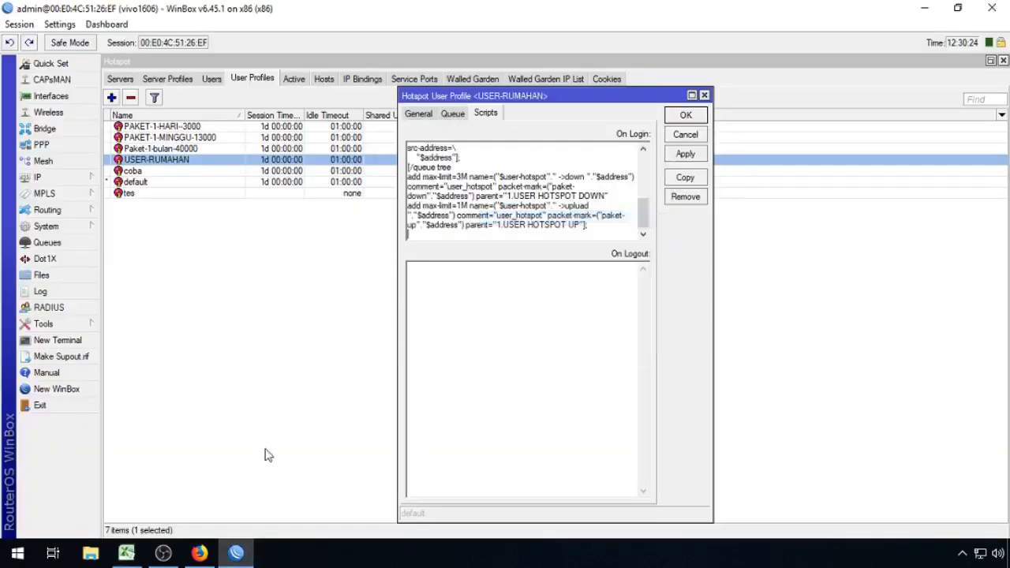
Step: Paste the four D17:D20 cleanup lines into On Logout and save the profile
{"action": "left_click", "coordinate": [126, 552]}
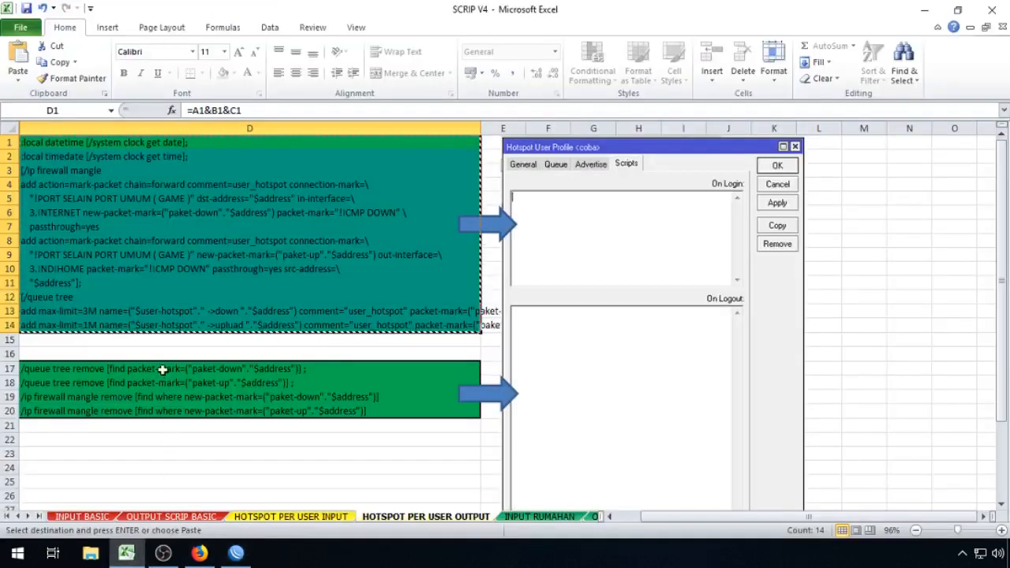
{"action": "left_click_drag", "start_coordinate": [163, 369], "coordinate": [163, 411]}
{"action": "right_click", "coordinate": [163, 394]}
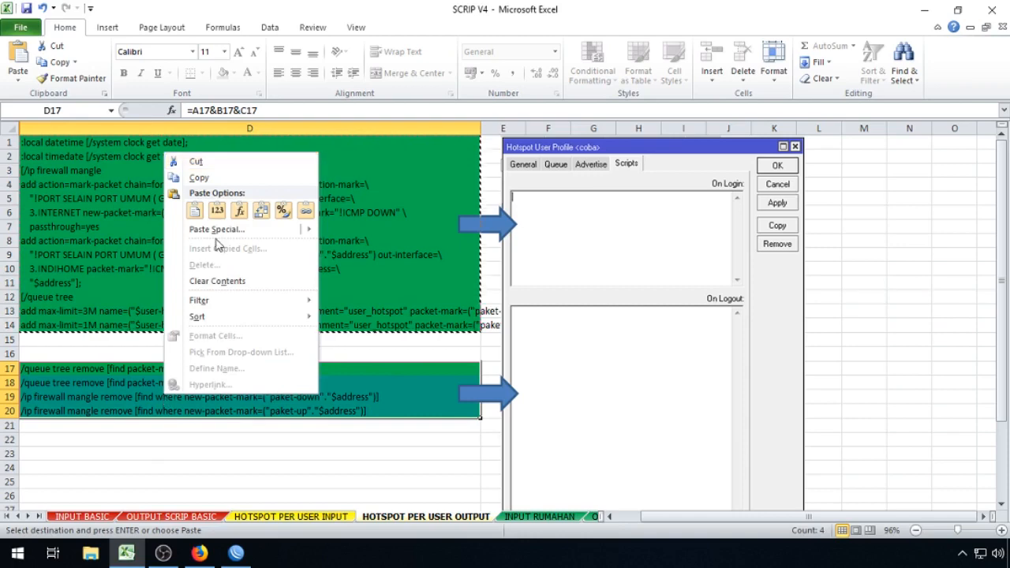
{"action": "left_click", "coordinate": [230, 180]}
{"action": "left_click", "coordinate": [236, 554]}
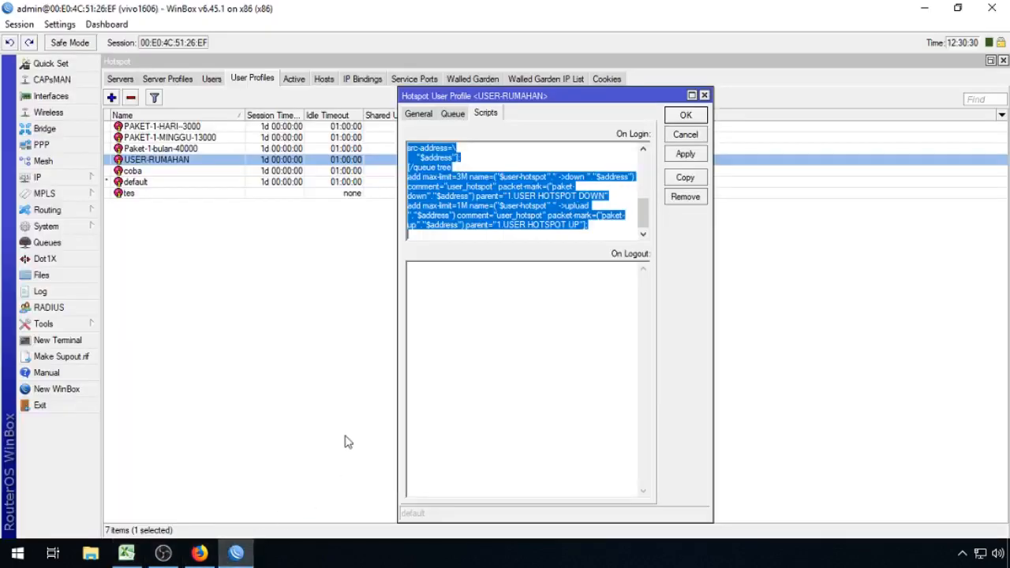
{"action": "left_click", "coordinate": [468, 286]}
{"action": "right_click", "coordinate": [469, 287]}
{"action": "left_click", "coordinate": [493, 348]}
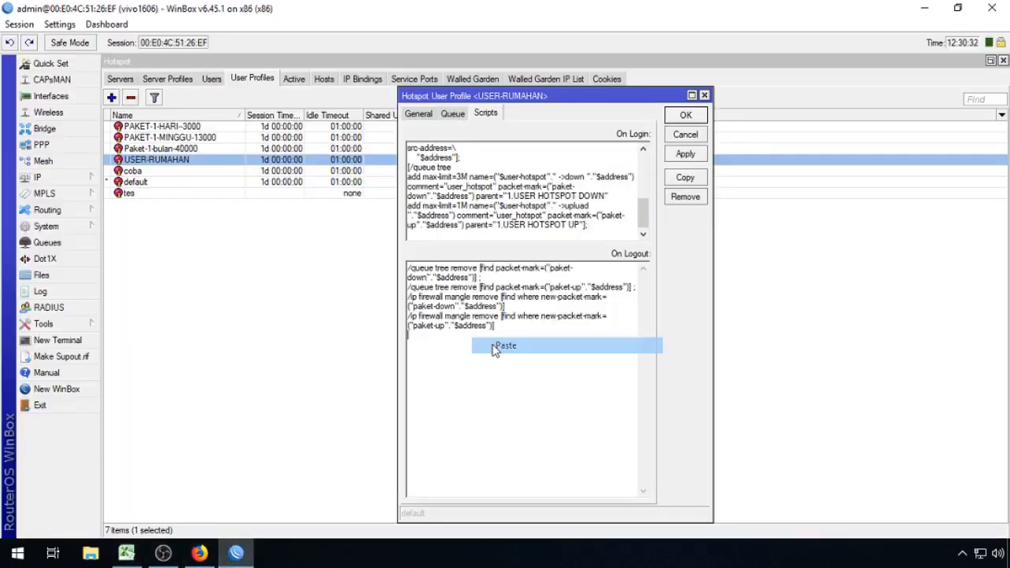
{"action": "left_click", "coordinate": [685, 116]}
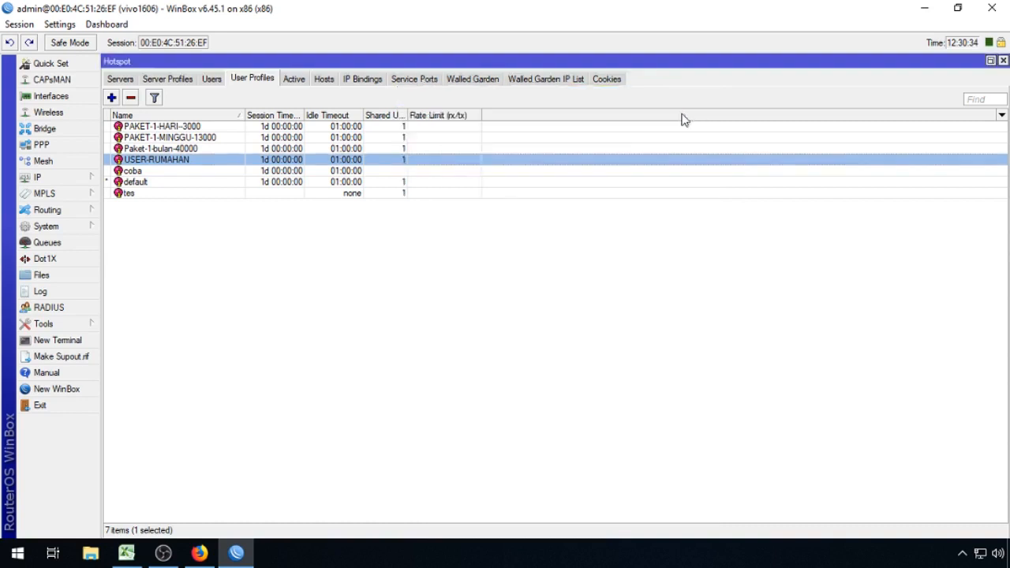
{"action": "left_click", "coordinate": [262, 286]}
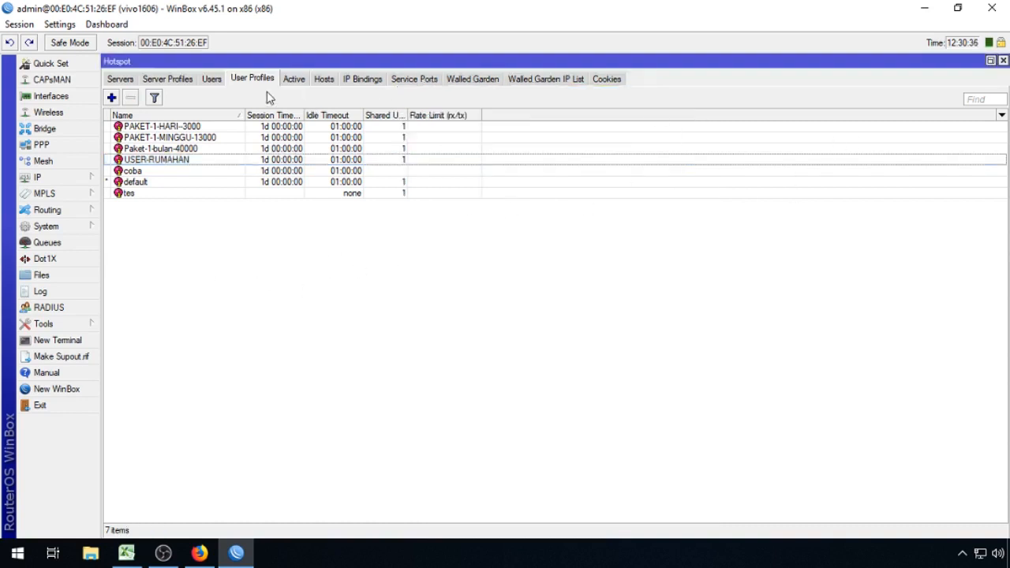
Step: Close Hotspot, open the Queue Tree and widen its Parent column to show full names
{"action": "left_click", "coordinate": [1003, 61]}
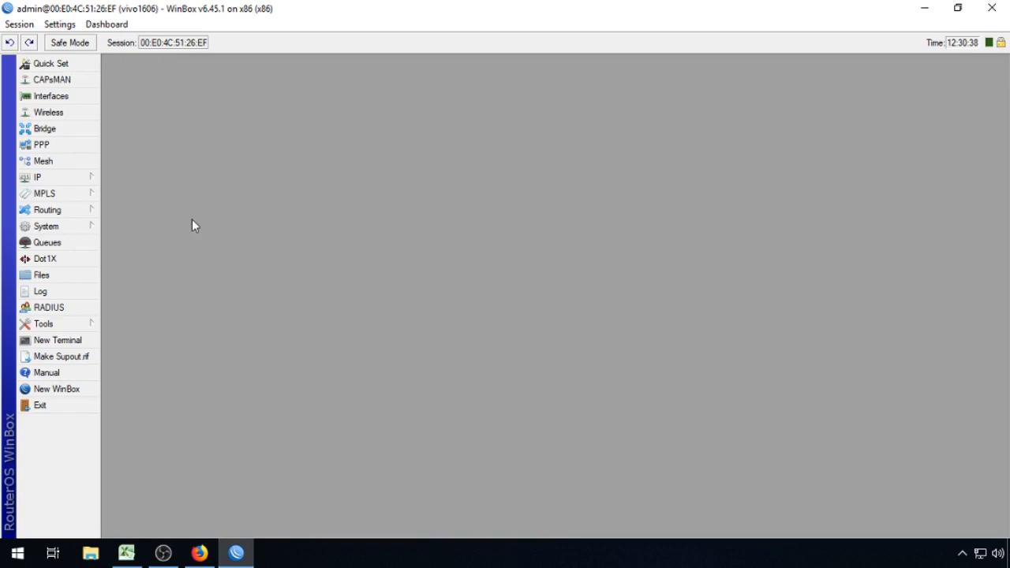
{"action": "left_click", "coordinate": [61, 178]}
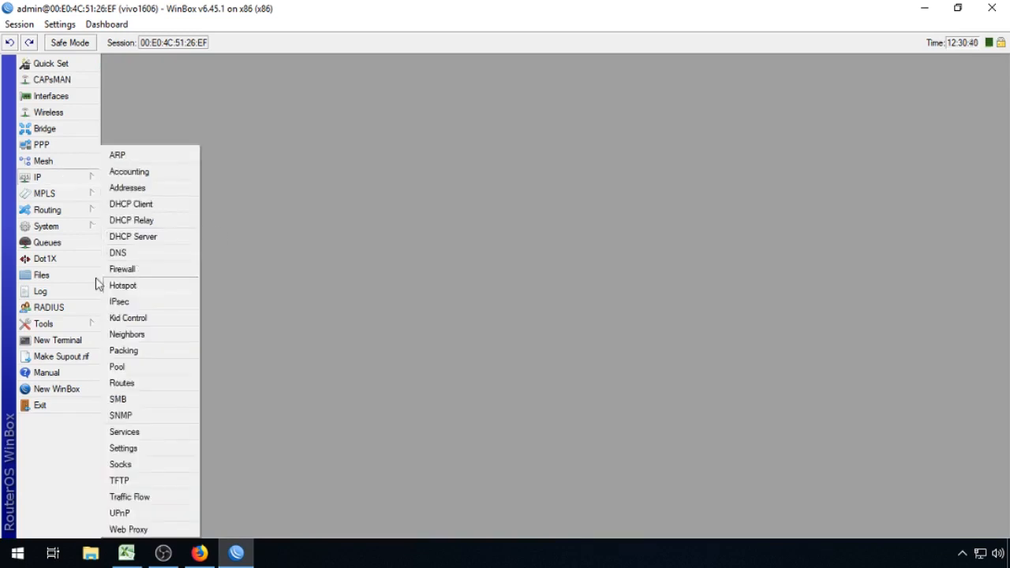
{"action": "left_click", "coordinate": [71, 246]}
{"action": "left_click", "coordinate": [243, 174]}
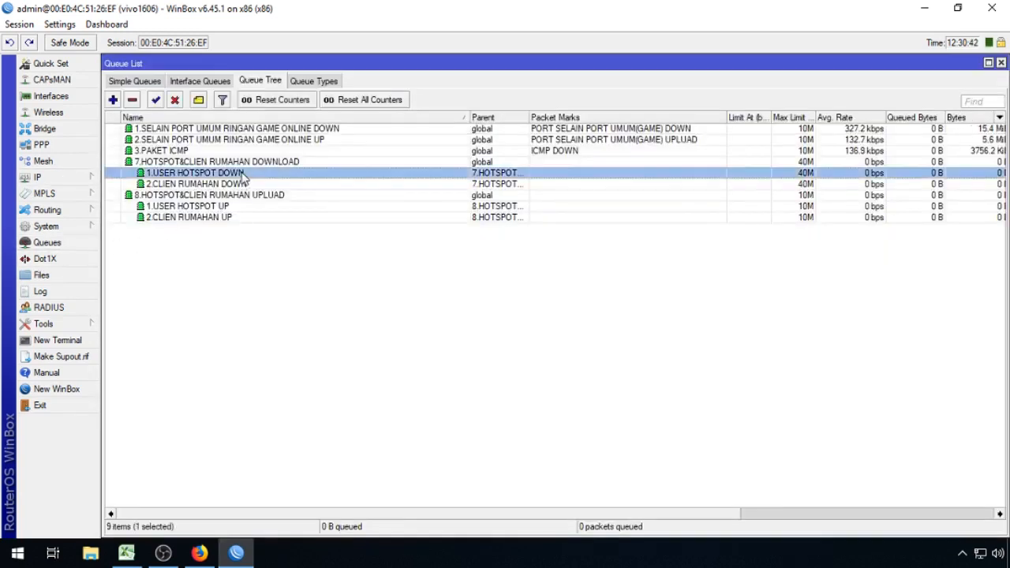
{"action": "left_click_drag", "start_coordinate": [530, 117], "coordinate": [672, 160]}
{"action": "left_click", "coordinate": [383, 319]}
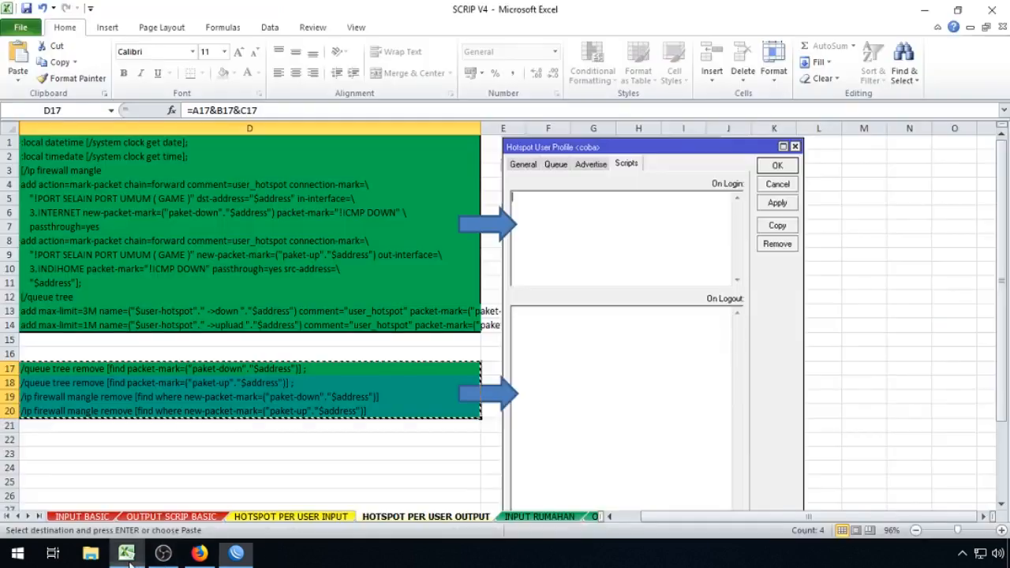
Step: Check the router log in WinBox, then close it
{"action": "left_click", "coordinate": [126, 552]}
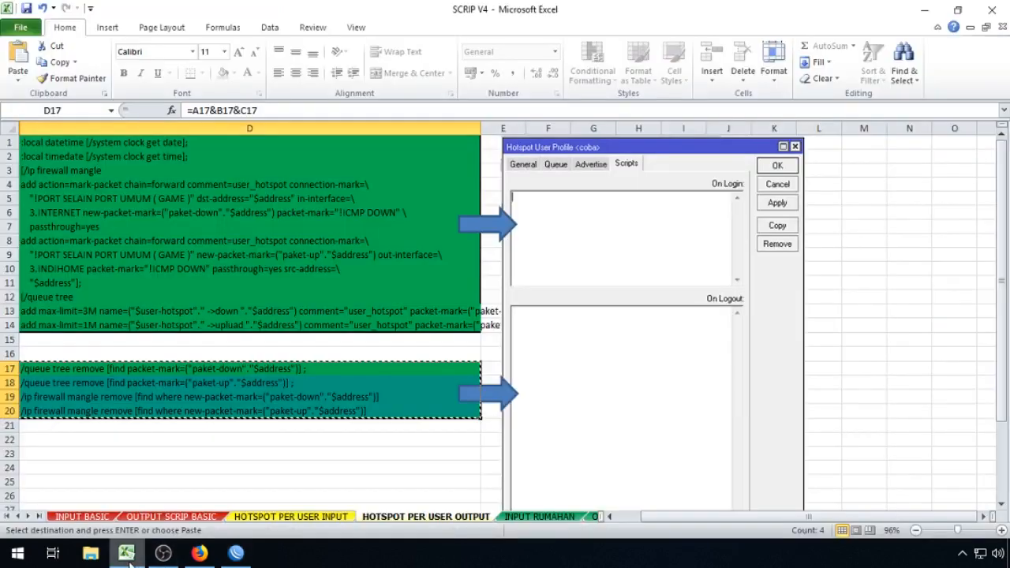
{"action": "left_click", "coordinate": [236, 553]}
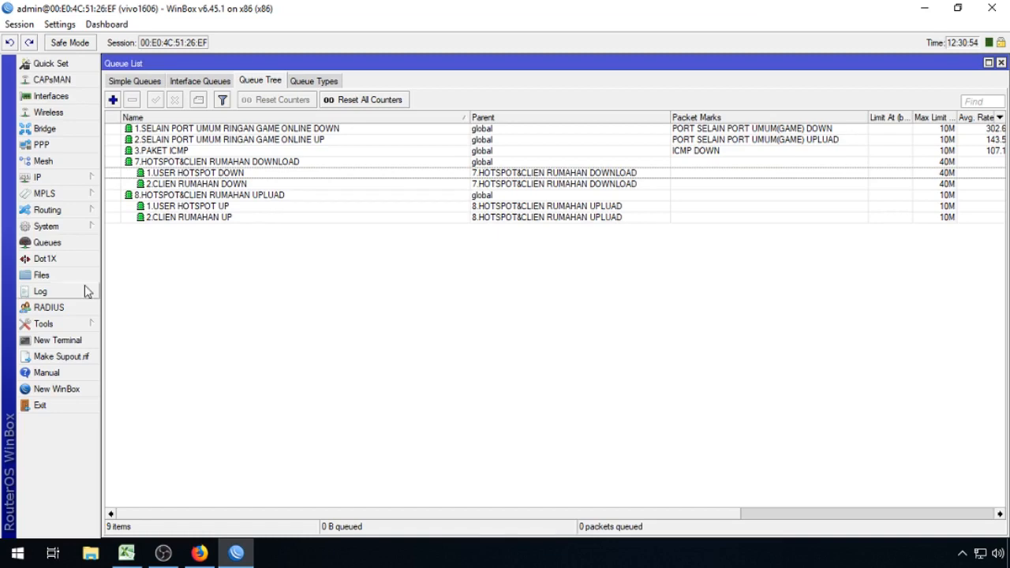
{"action": "left_click", "coordinate": [78, 292]}
{"action": "left_click_drag", "start_coordinate": [1005, 505], "coordinate": [1003, 487]}
{"action": "left_click", "coordinate": [1001, 62]}
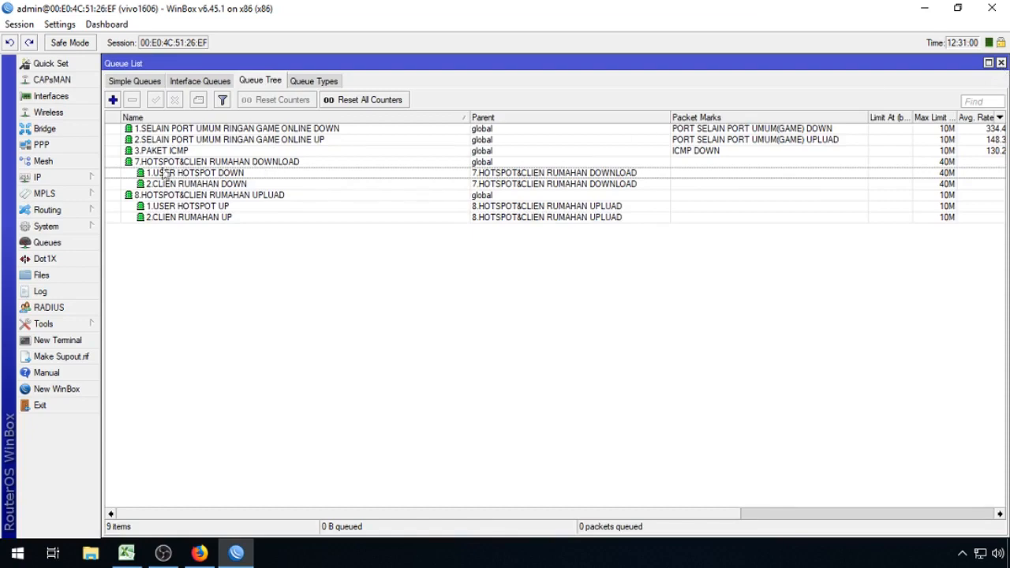
Step: Review the hotspot's active users, including the VLAN3 entry, then close Hotspot
{"action": "left_click", "coordinate": [44, 176]}
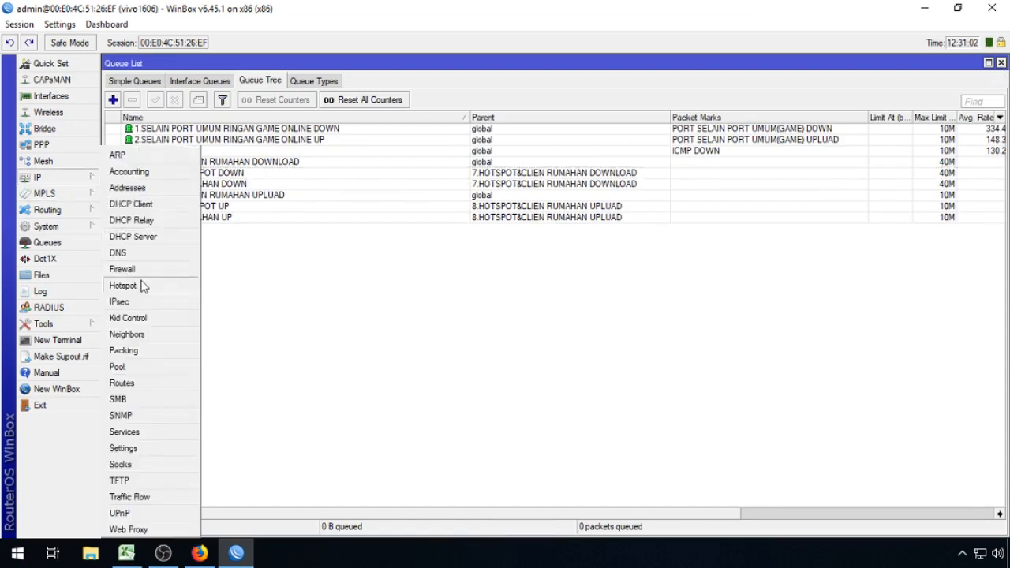
{"action": "left_click", "coordinate": [123, 286]}
{"action": "left_click", "coordinate": [212, 83]}
{"action": "left_click", "coordinate": [293, 79]}
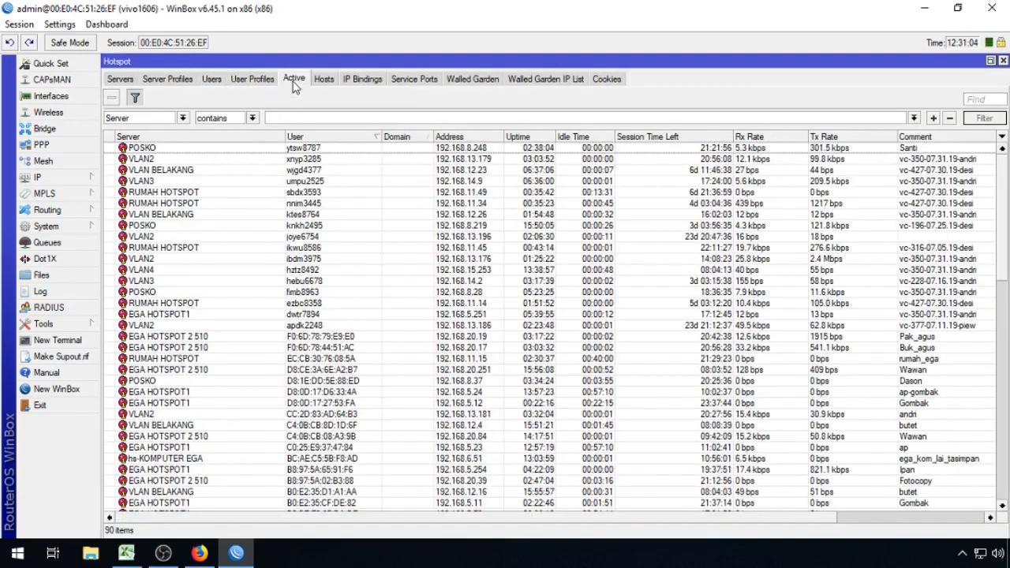
{"action": "left_click", "coordinate": [232, 184]}
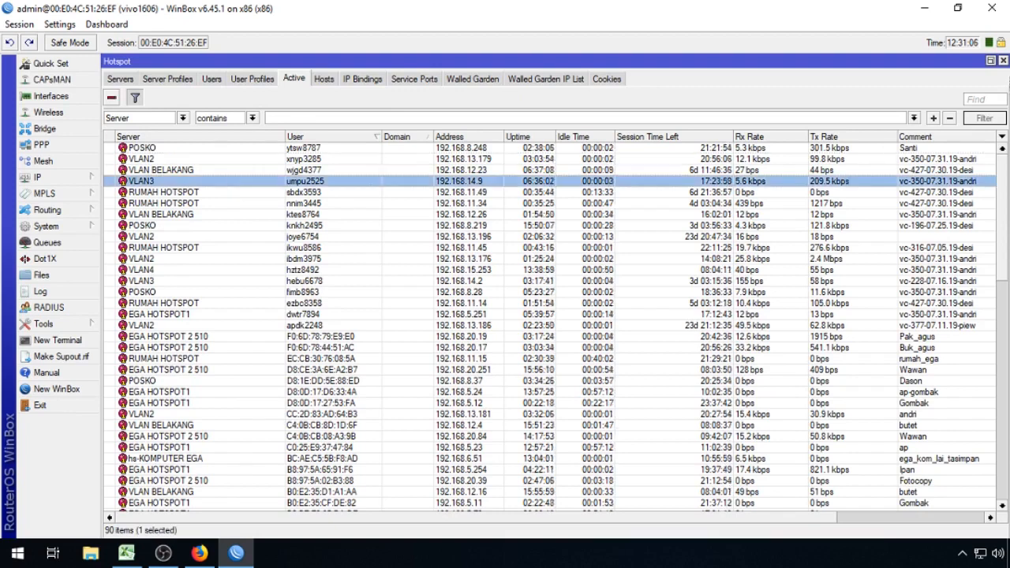
{"action": "left_click", "coordinate": [1003, 62]}
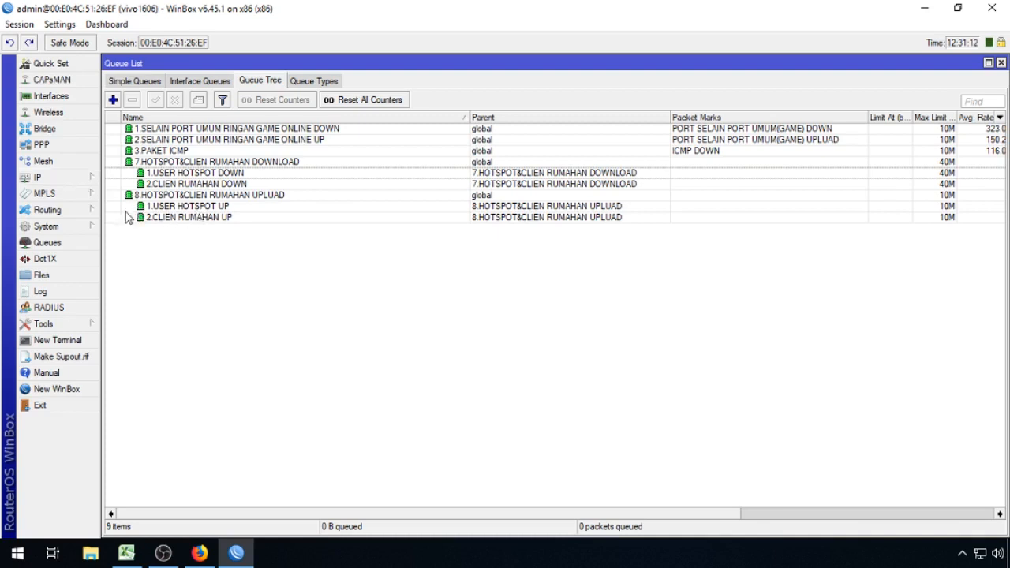
{"action": "left_click", "coordinate": [90, 227]}
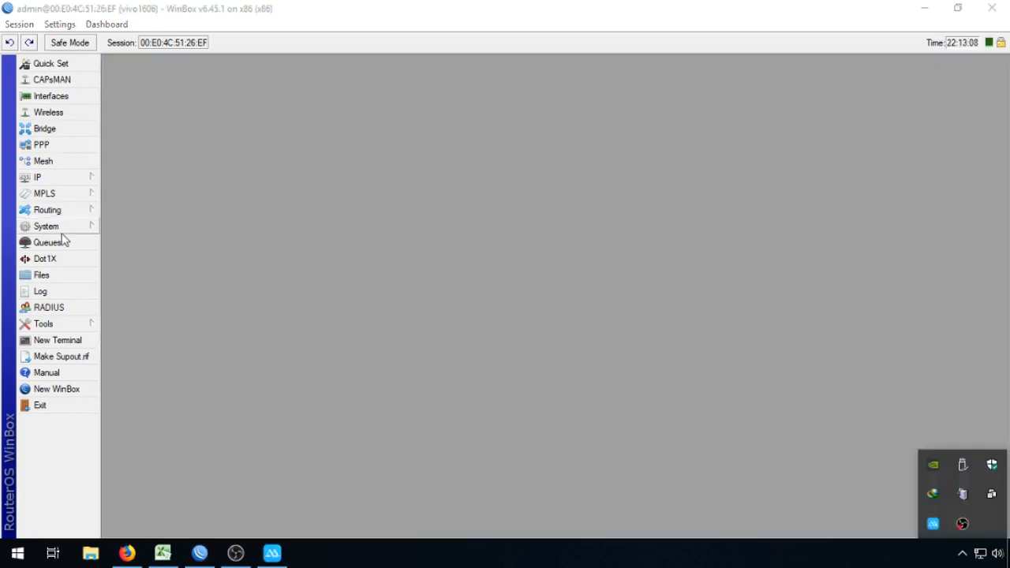
{"action": "left_click", "coordinate": [79, 229]}
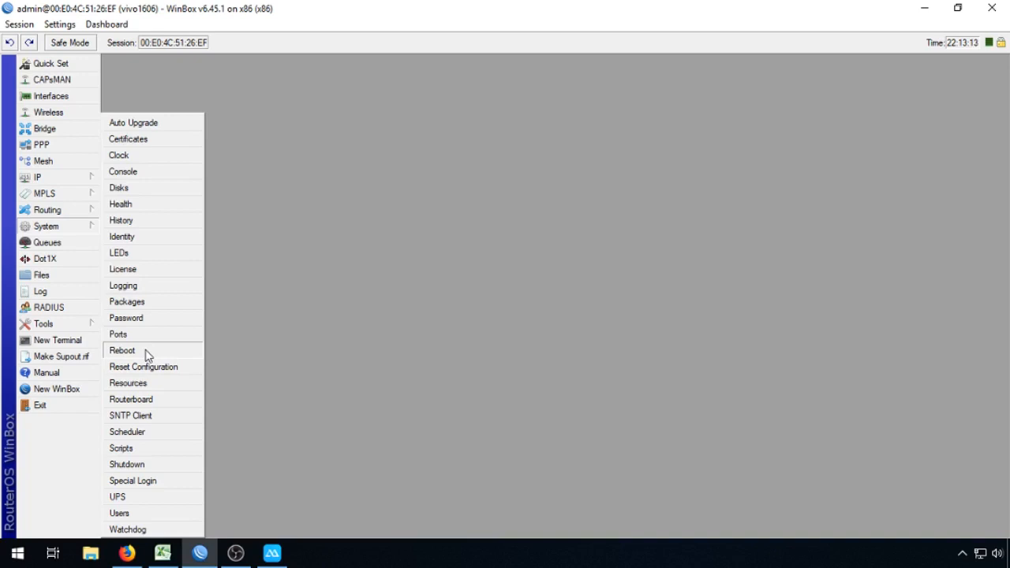
Step: Open the Hotspot Hosts list and select all hosts
{"action": "left_click", "coordinate": [387, 317]}
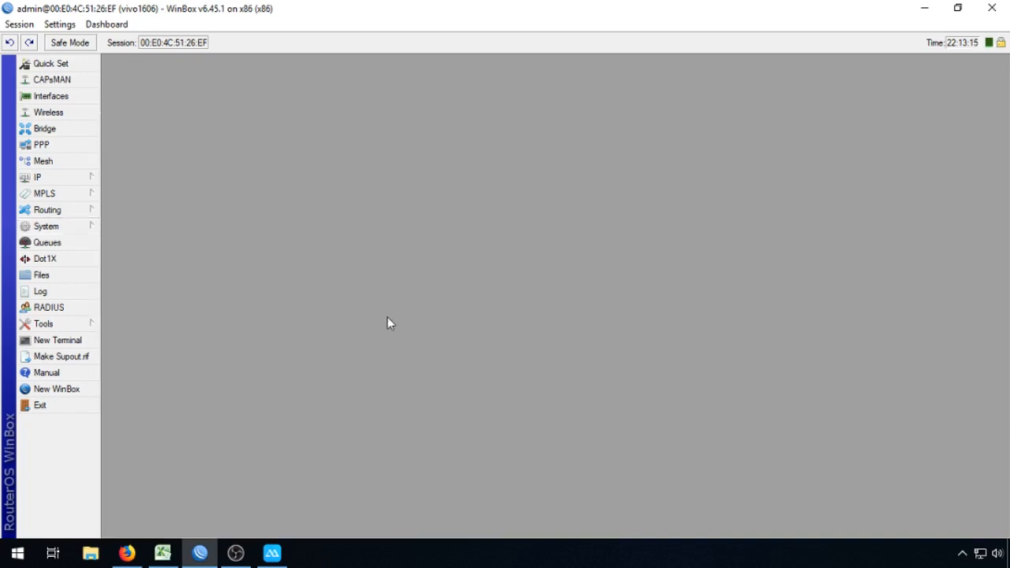
{"action": "left_click", "coordinate": [79, 179]}
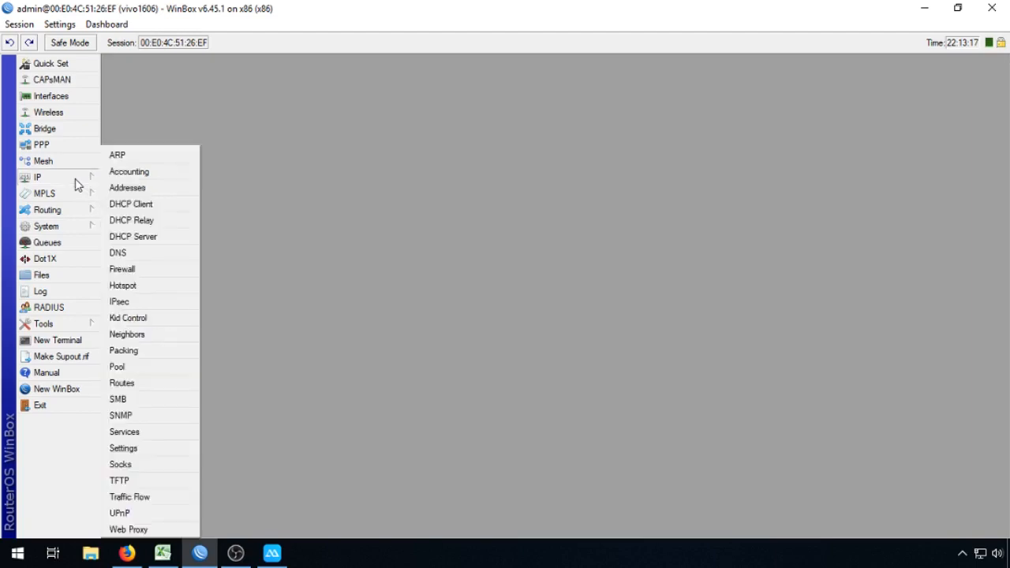
{"action": "left_click", "coordinate": [155, 287]}
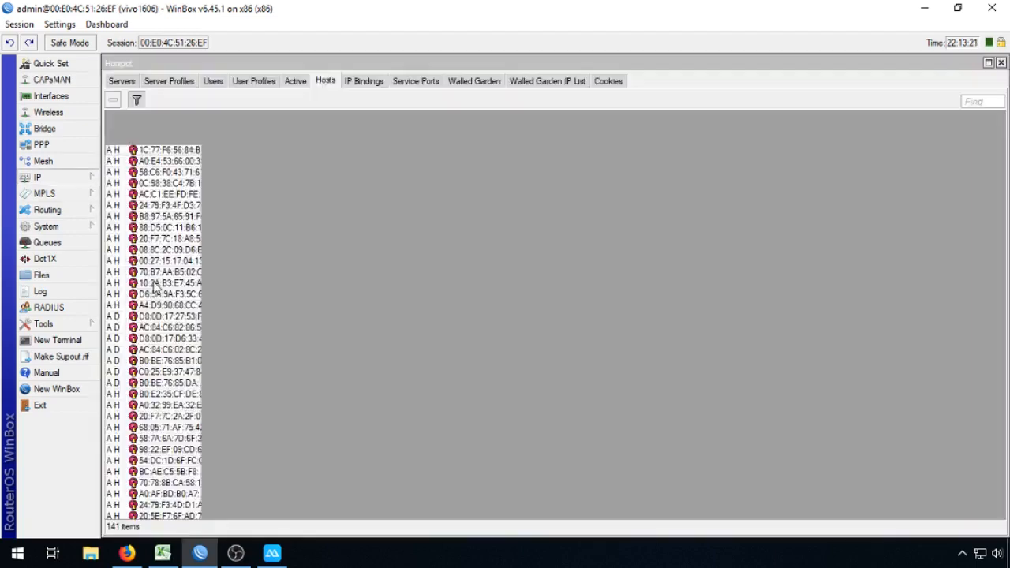
{"action": "left_click", "coordinate": [297, 81]}
{"action": "left_click", "coordinate": [326, 80]}
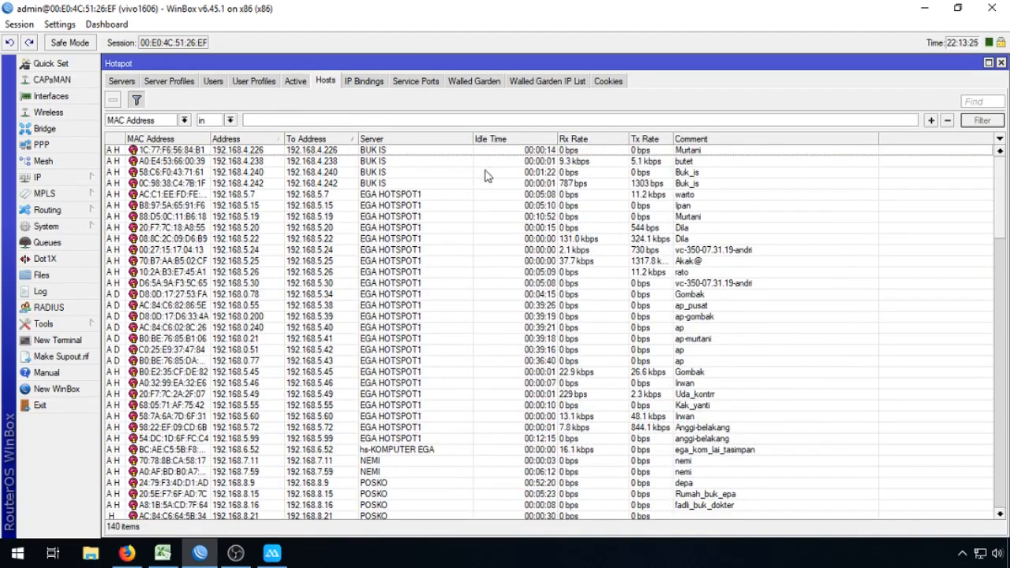
{"action": "left_click", "coordinate": [449, 154]}
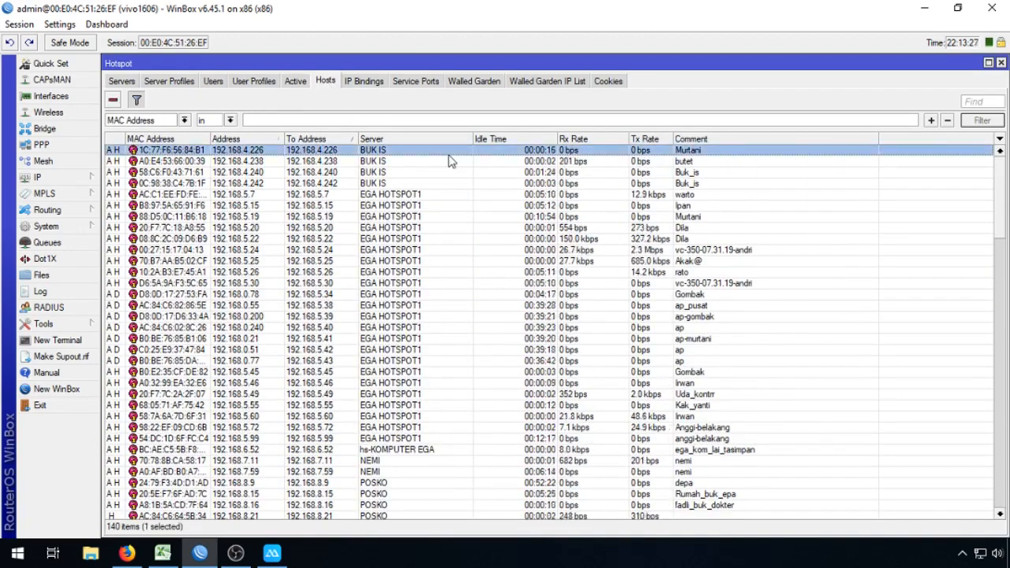
{"action": "key", "text": "ctrl+a"}
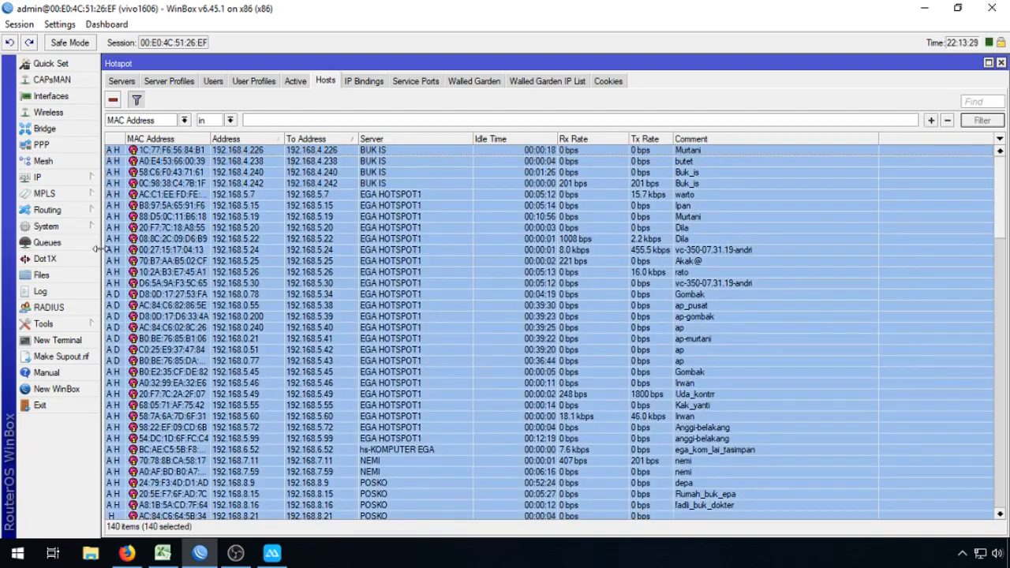
Step: Compare the Queue Tree's per-user down queues, such as 192.168.5.22, against hosts like 192.168.8.54
{"action": "left_click", "coordinate": [93, 245]}
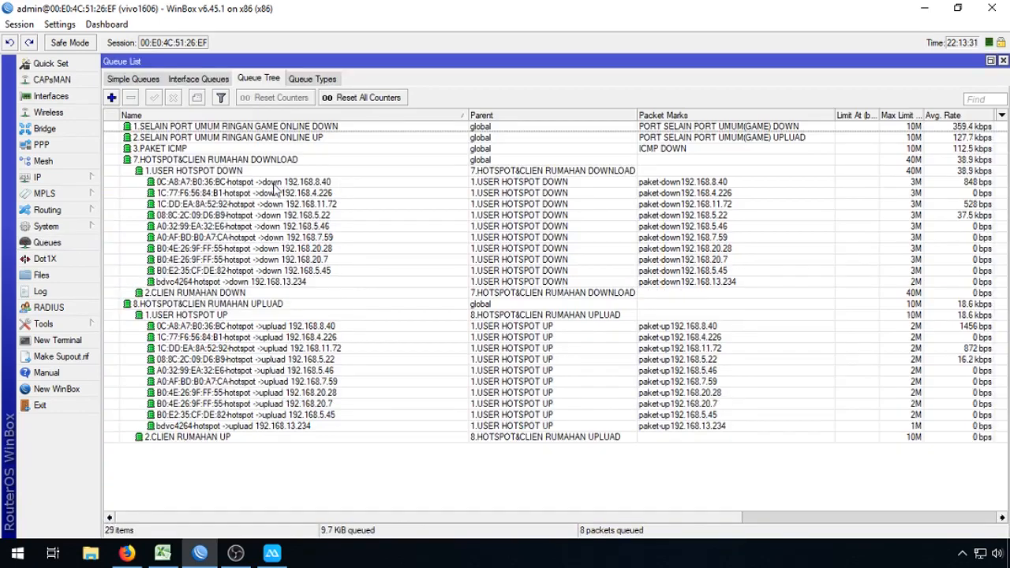
{"action": "left_click", "coordinate": [1003, 61]}
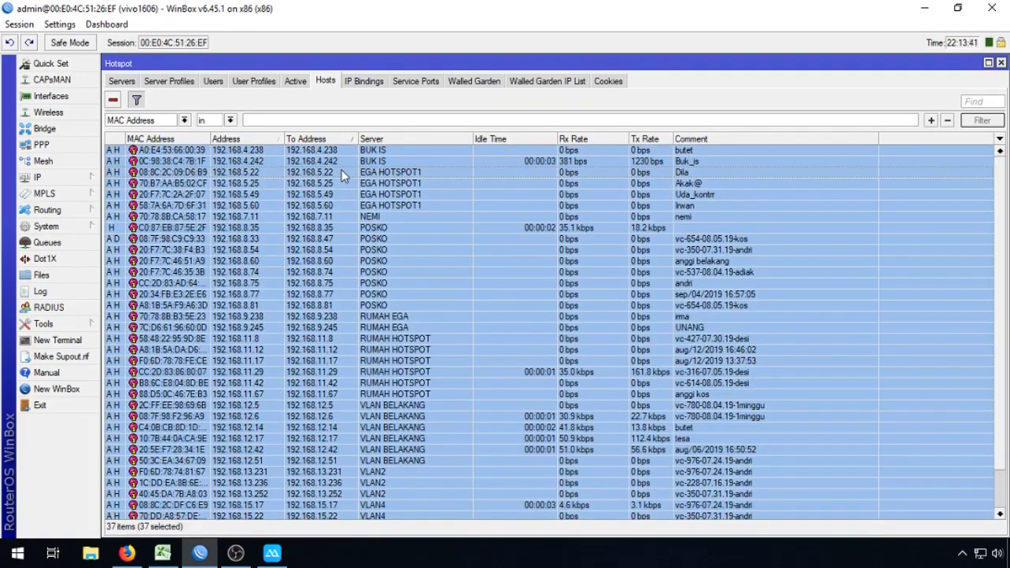
{"action": "left_click", "coordinate": [384, 250]}
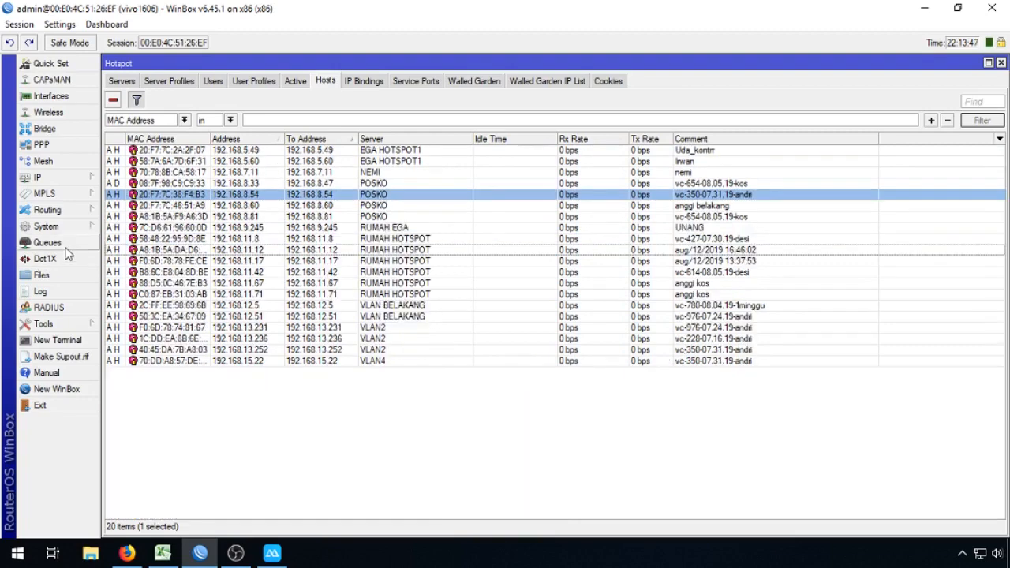
{"action": "left_click", "coordinate": [67, 248]}
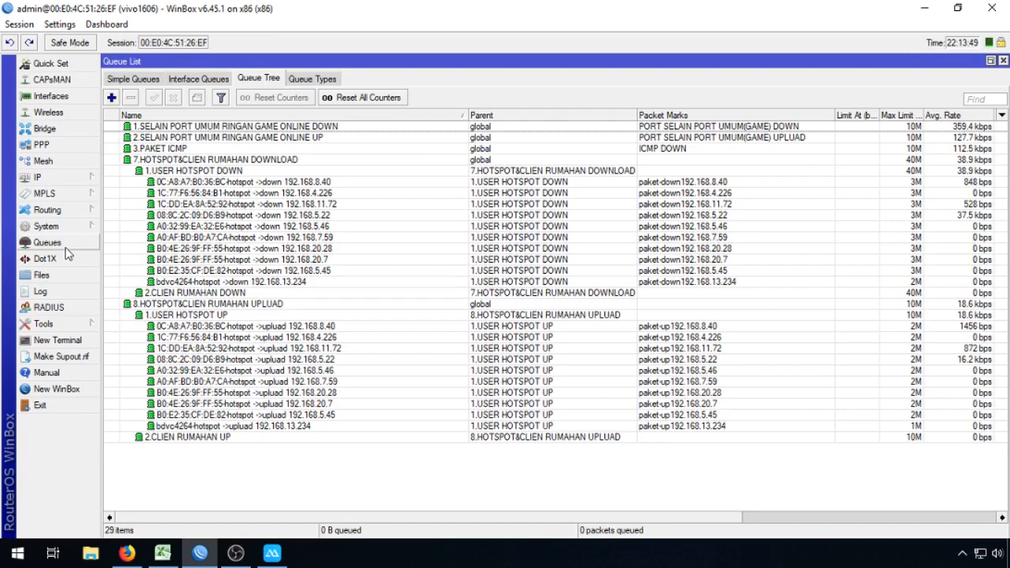
{"action": "left_click", "coordinate": [282, 218]}
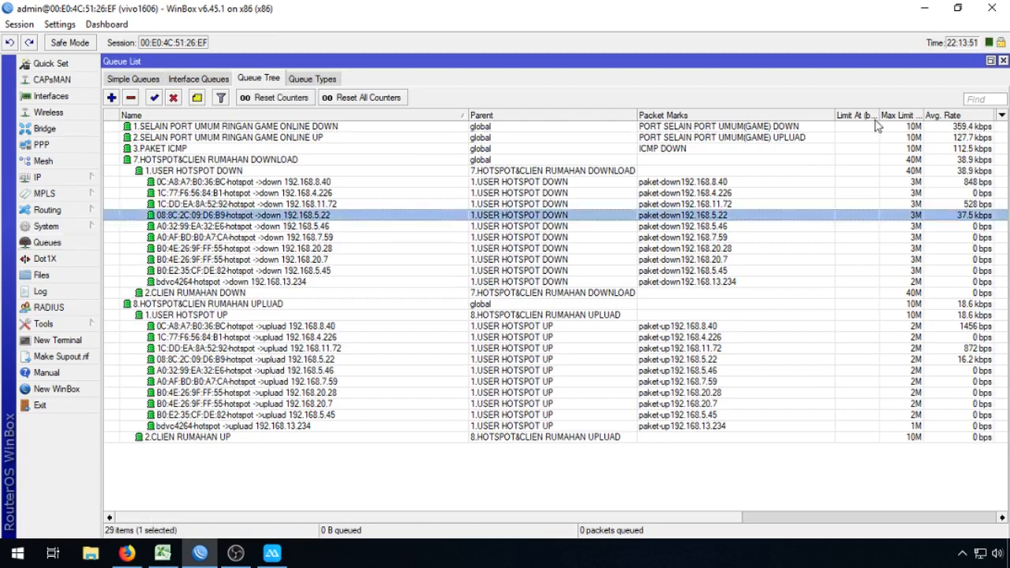
{"action": "left_click", "coordinate": [1004, 62]}
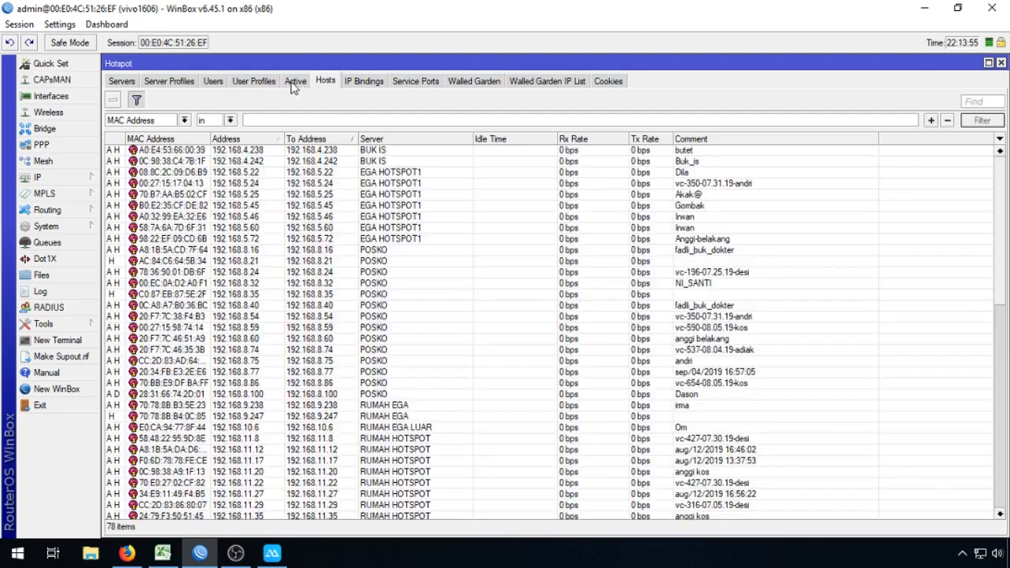
{"action": "left_click", "coordinate": [81, 244]}
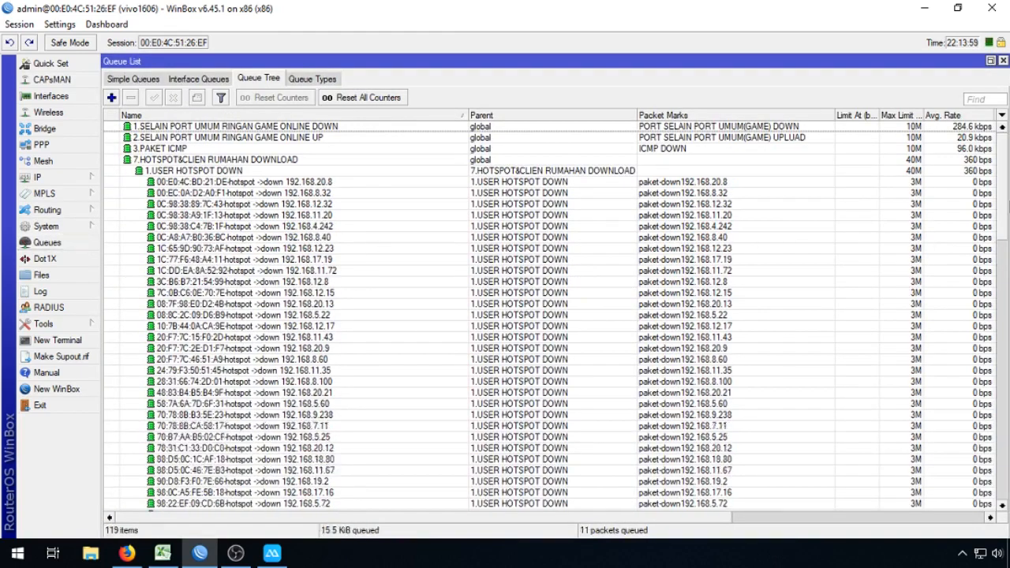
Step: In Queue Tree, select the block of per-user download queues from 00:E0:4C:BD:21:DE onward
{"action": "scroll", "coordinate": [1004, 162], "scroll_direction": "down", "scroll_amount": 10}
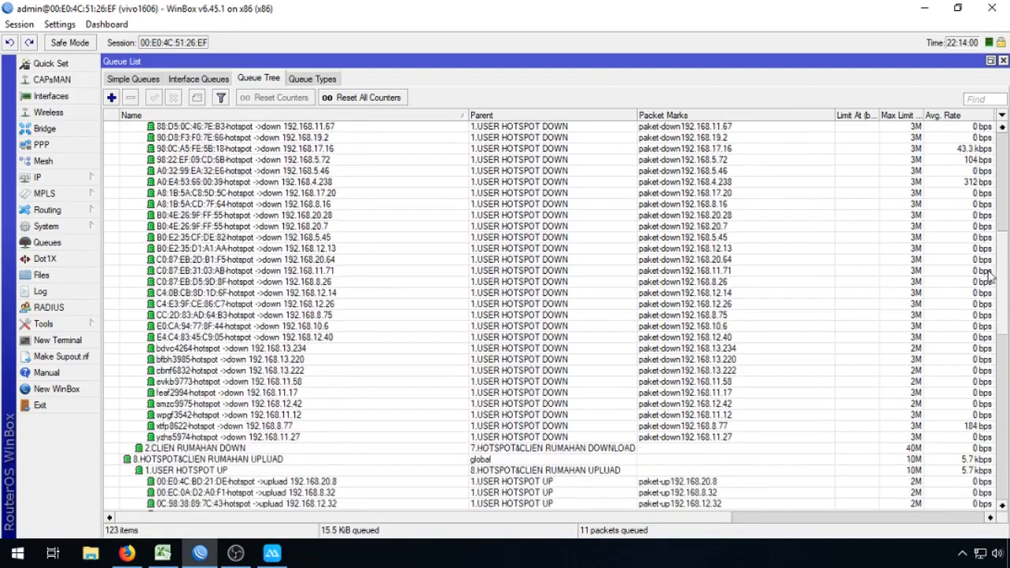
{"action": "left_click_drag", "start_coordinate": [998, 204], "coordinate": [1009, 153]}
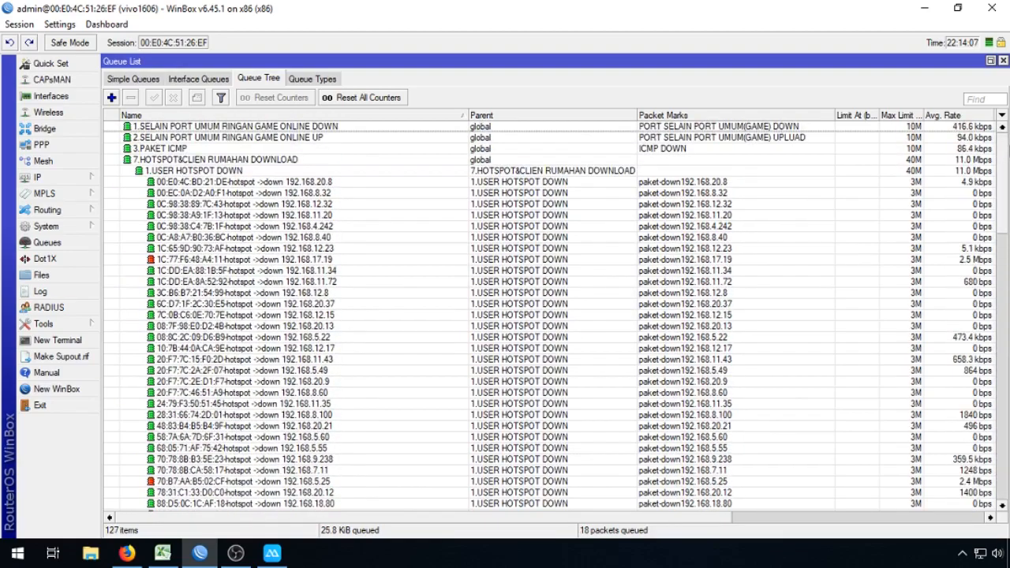
{"action": "left_click", "coordinate": [352, 186]}
{"action": "scroll", "coordinate": [330, 355], "scroll_direction": "down", "scroll_amount": 2}
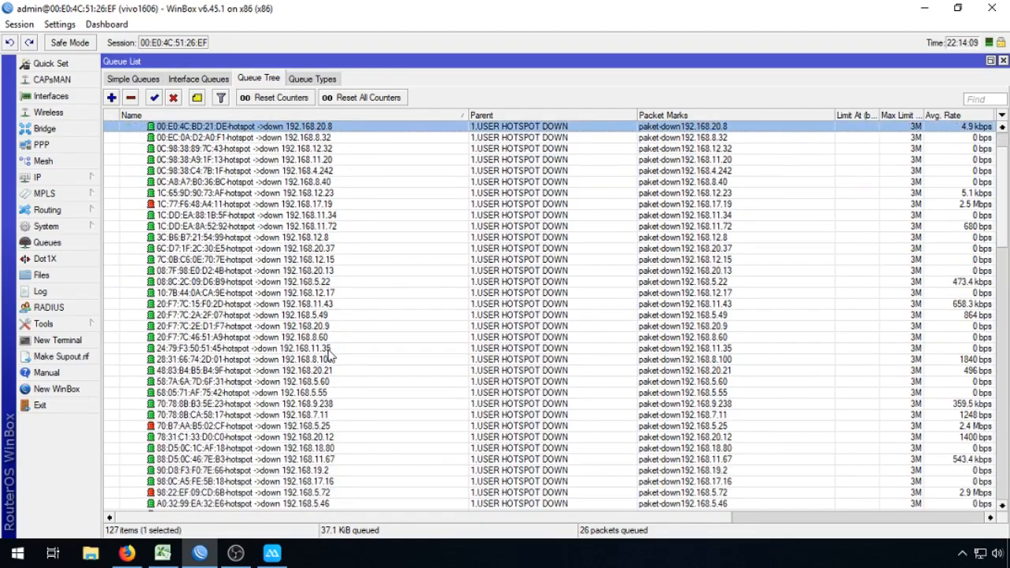
{"action": "scroll", "coordinate": [330, 355], "scroll_direction": "down", "scroll_amount": 11}
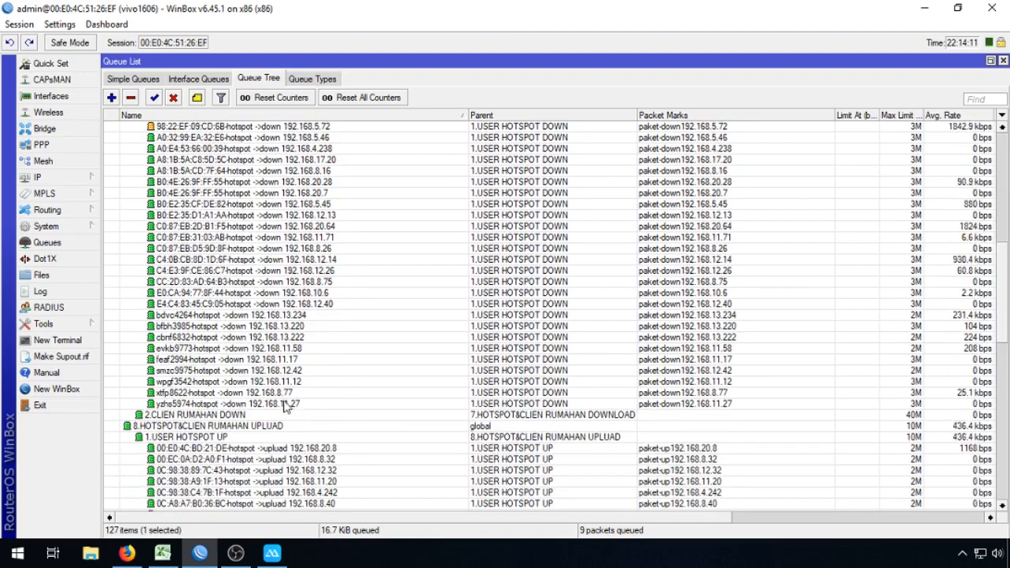
{"action": "left_click", "coordinate": [286, 405], "text": "shift"}
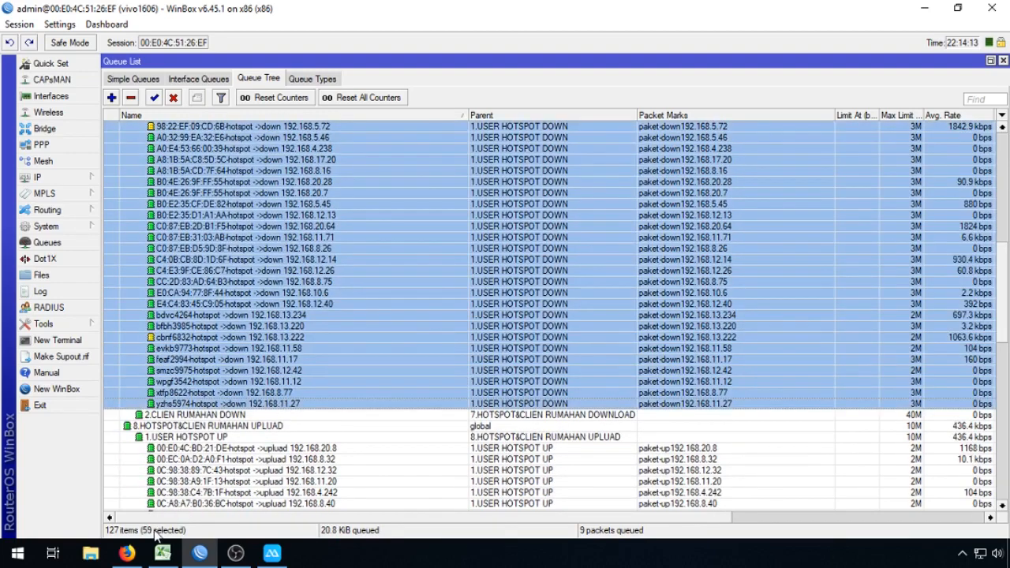
{"action": "left_click", "coordinate": [40, 178]}
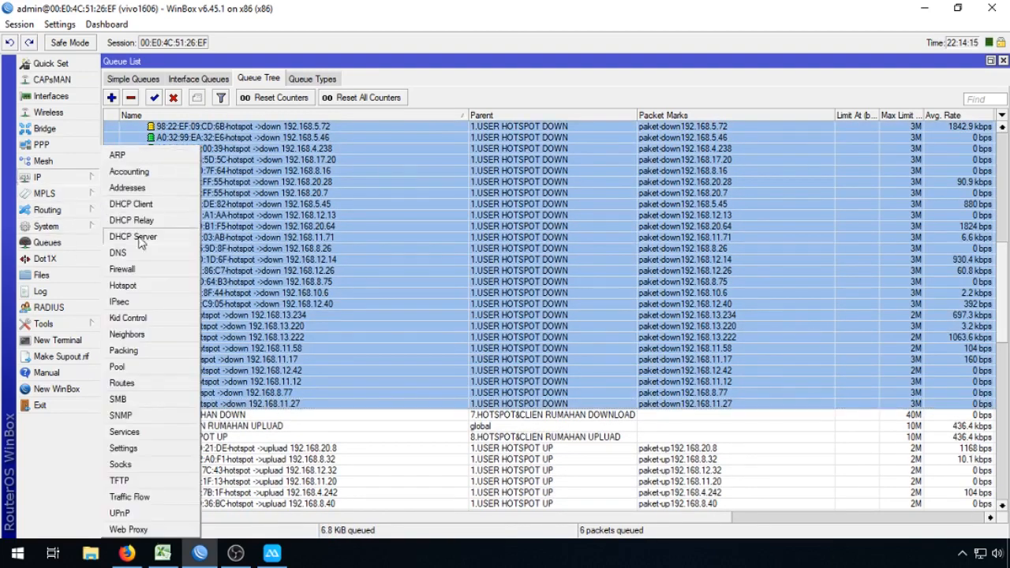
{"action": "left_click", "coordinate": [151, 284]}
{"action": "left_click", "coordinate": [303, 82]}
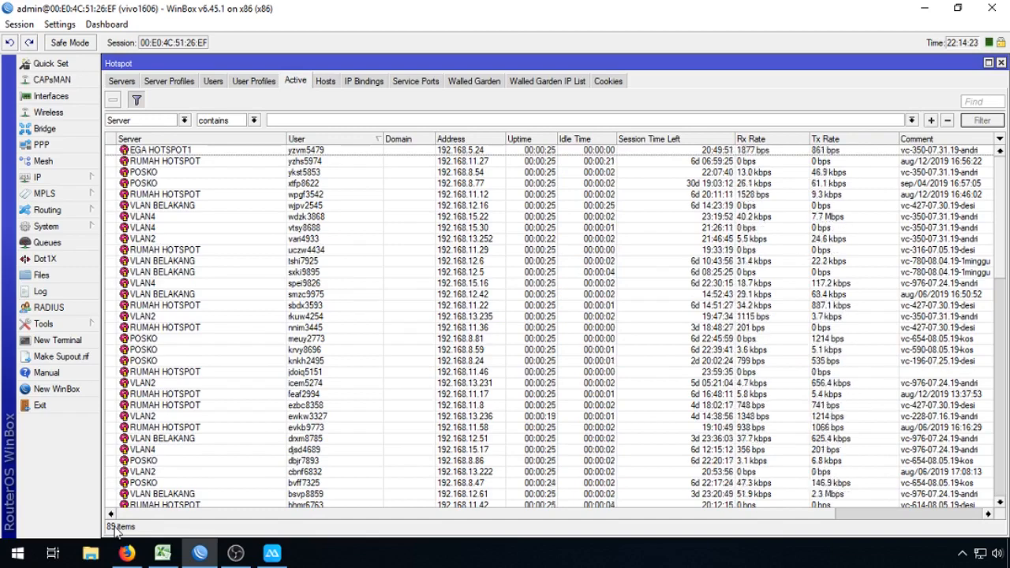
{"action": "left_click", "coordinate": [47, 243]}
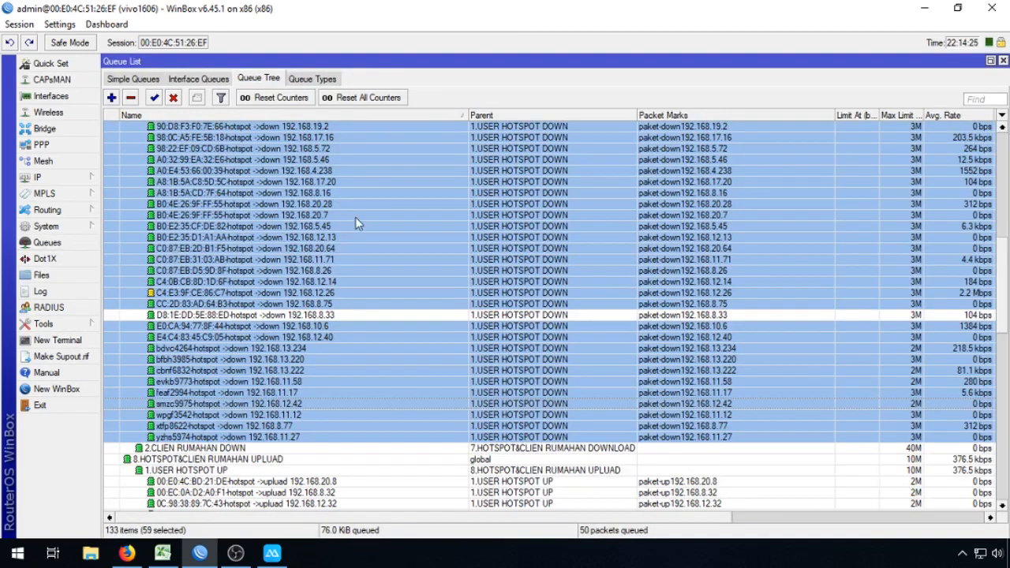
{"action": "left_click", "coordinate": [383, 315]}
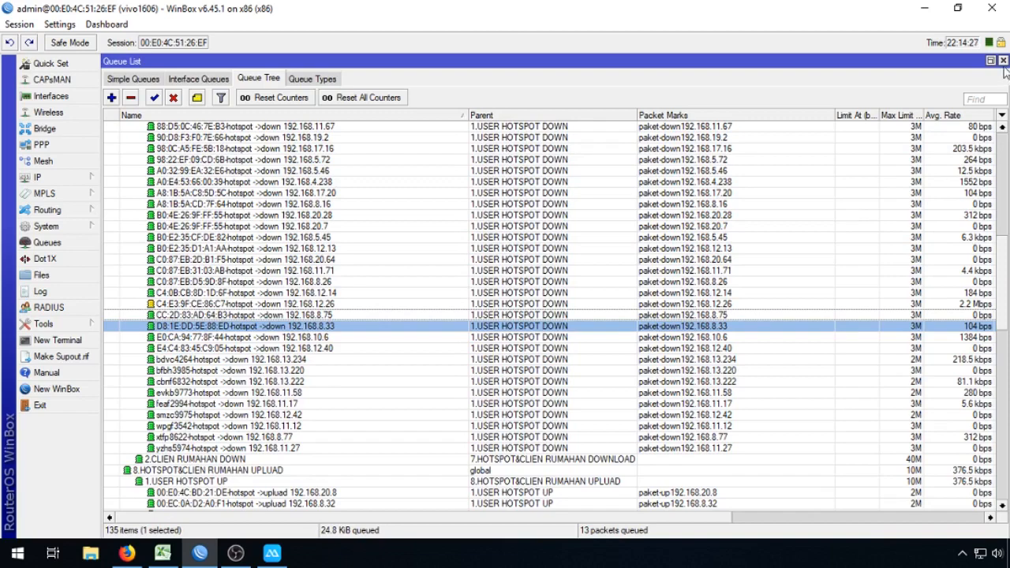
{"action": "left_click", "coordinate": [1003, 61]}
Step: Select the block of voucher users in the active hotspot list
{"action": "left_click", "coordinate": [312, 150]}
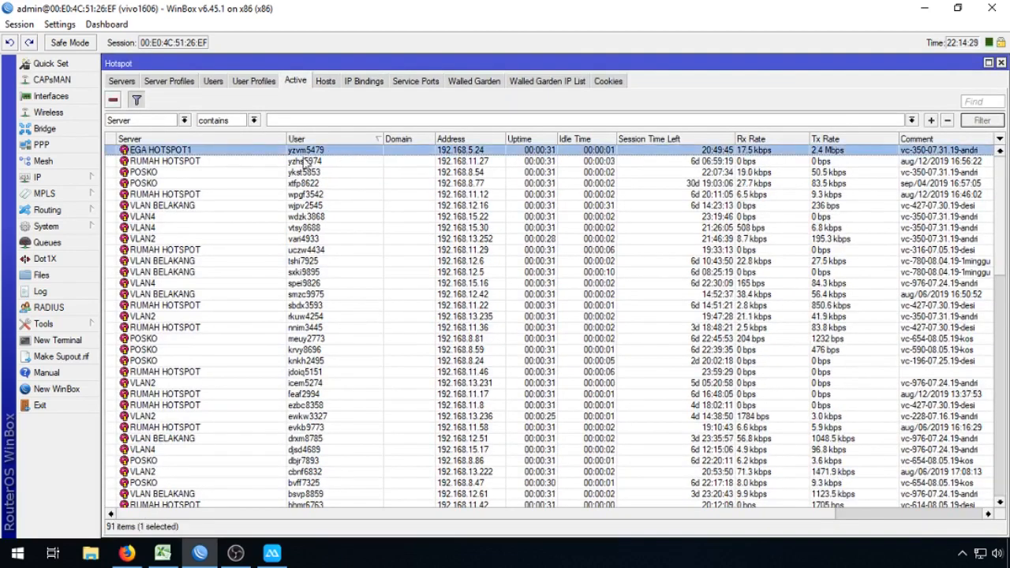
{"action": "scroll", "coordinate": [344, 434], "scroll_direction": "down", "scroll_amount": 2}
{"action": "scroll", "coordinate": [345, 438], "scroll_direction": "up", "scroll_amount": 2}
{"action": "scroll", "coordinate": [347, 446], "scroll_direction": "down", "scroll_amount": 2}
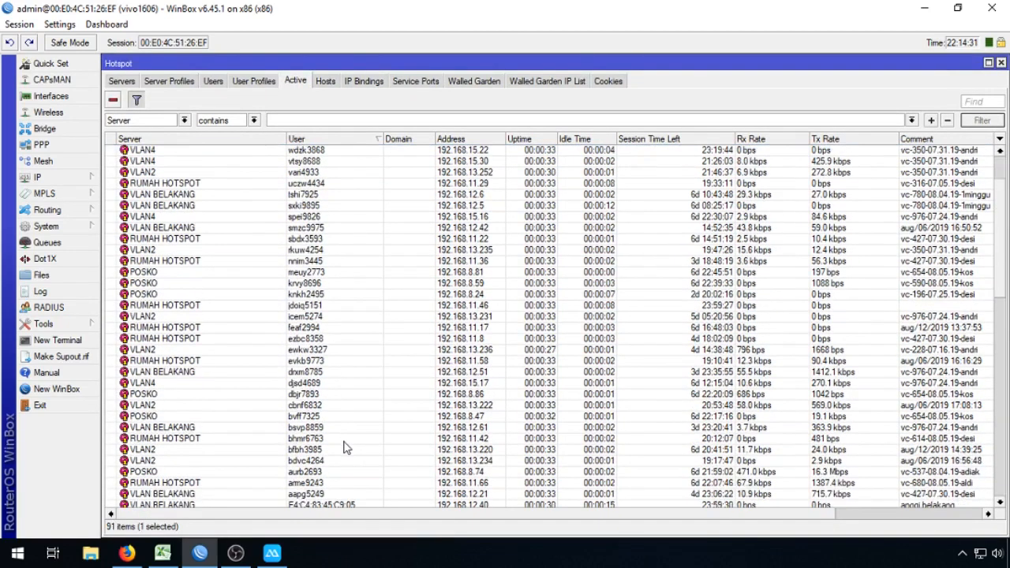
{"action": "scroll", "coordinate": [345, 446], "scroll_direction": "down", "scroll_amount": 3}
{"action": "left_click", "coordinate": [327, 406], "text": "shift"}
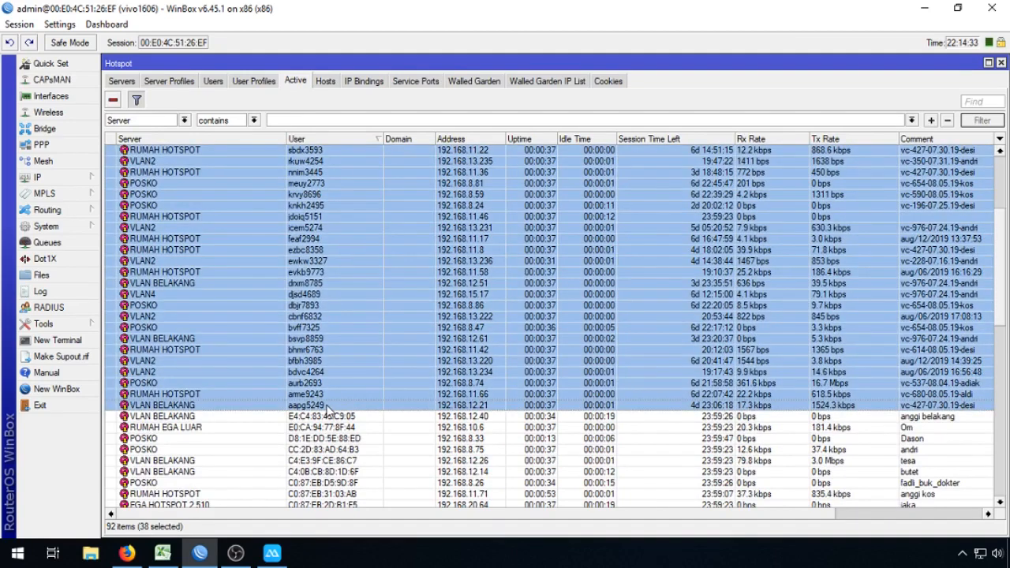
Step: Recheck the per-user download queues in Queue Tree, then bring up the System menu
{"action": "left_click", "coordinate": [71, 245]}
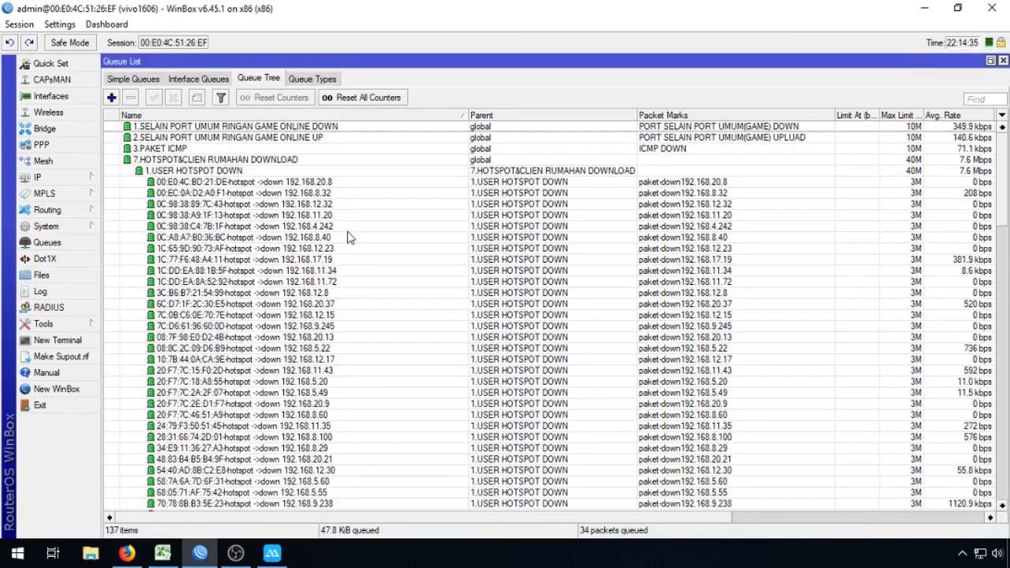
{"action": "left_click", "coordinate": [315, 183]}
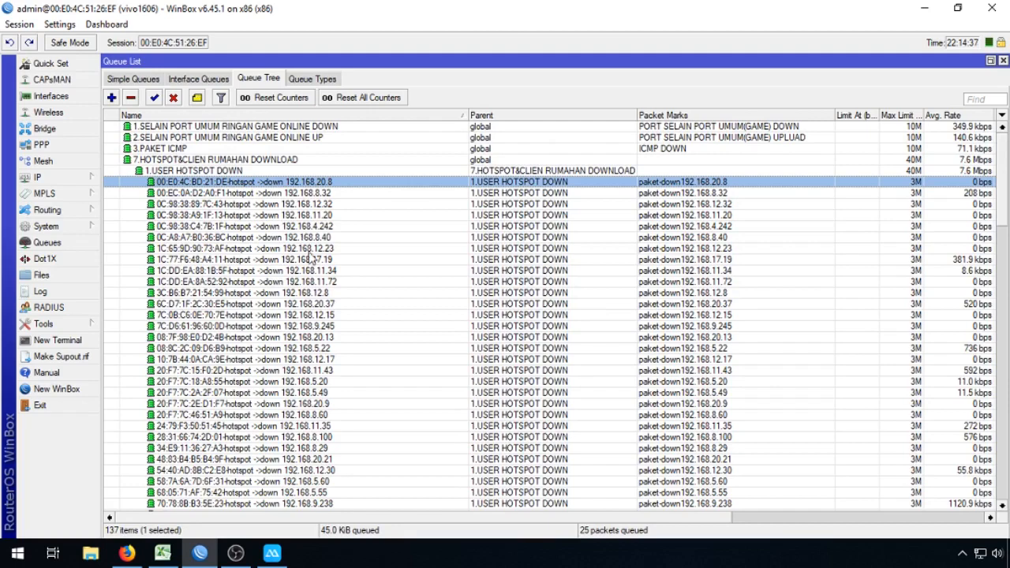
{"action": "scroll", "coordinate": [318, 355], "scroll_direction": "down", "scroll_amount": 1}
{"action": "scroll", "coordinate": [312, 363], "scroll_direction": "down", "scroll_amount": 1}
{"action": "scroll", "coordinate": [293, 362], "scroll_direction": "down", "scroll_amount": 7}
{"action": "scroll", "coordinate": [332, 392], "scroll_direction": "down", "scroll_amount": 2}
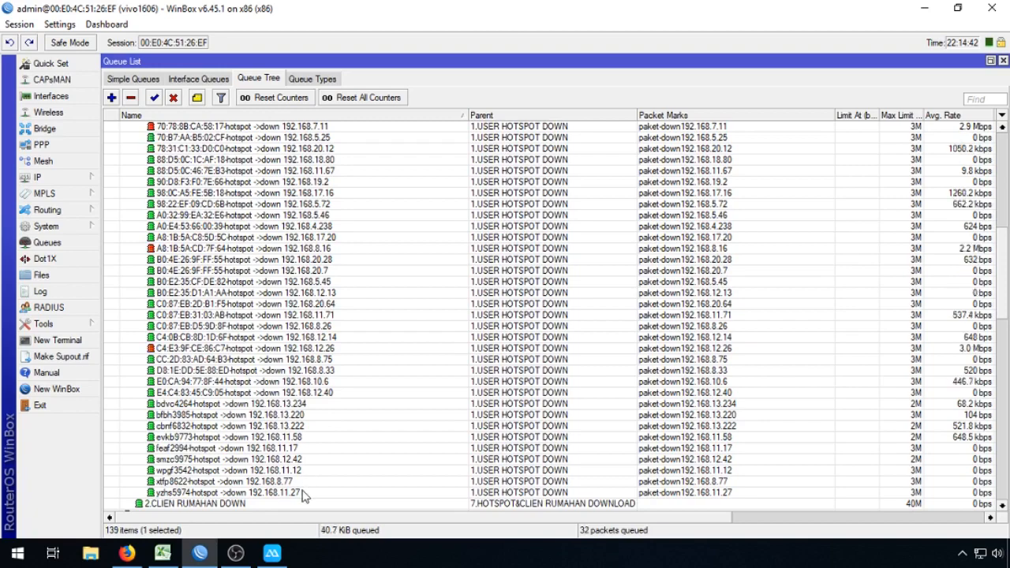
{"action": "left_click_drag", "start_coordinate": [1003, 280], "coordinate": [1005, 155]}
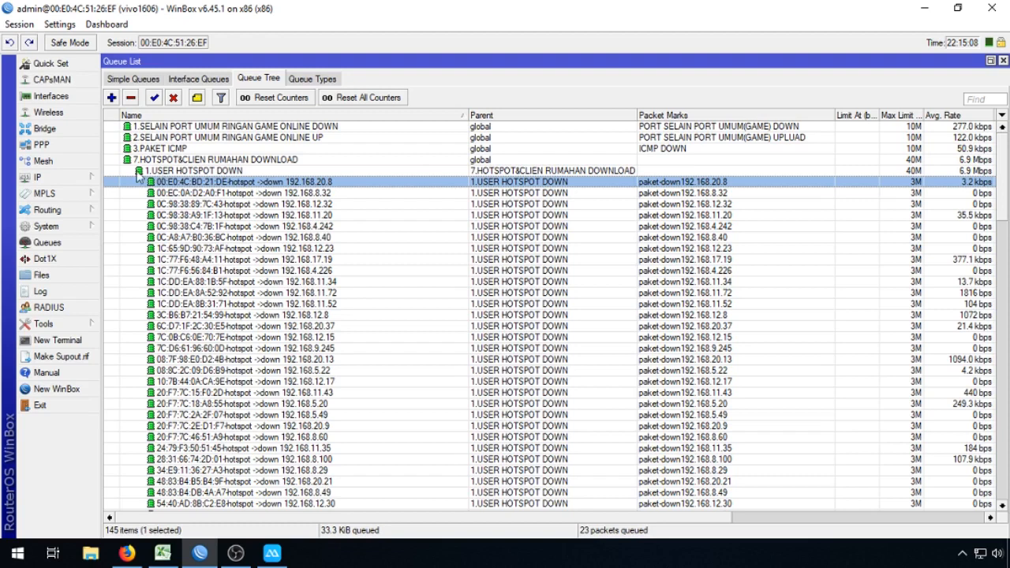
{"action": "left_click", "coordinate": [89, 177]}
{"action": "left_click", "coordinate": [75, 224]}
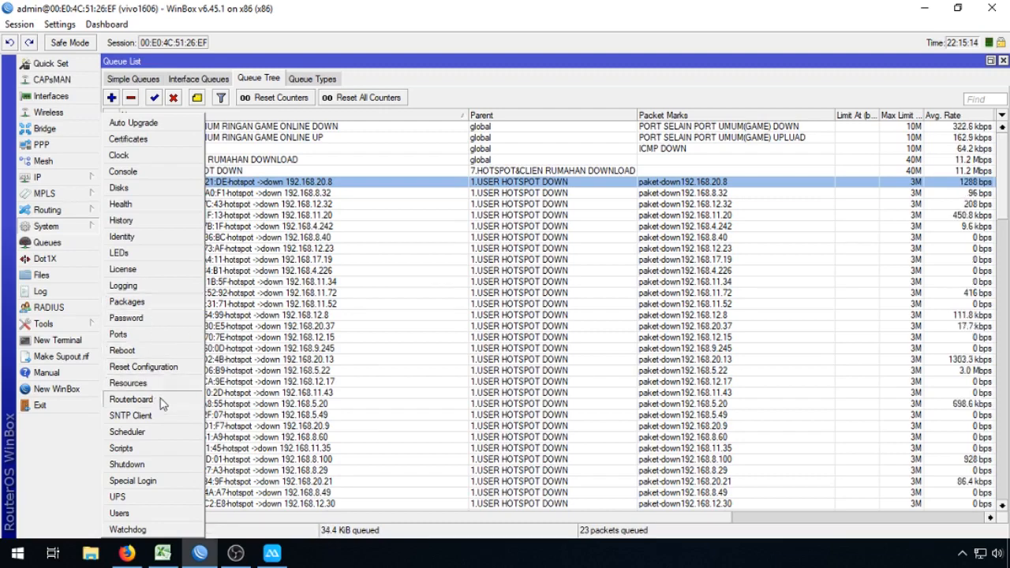
Step: Open the Scheduler and select the 40 user schedules above the tesaja monitor
{"action": "left_click", "coordinate": [160, 433]}
{"action": "left_click", "coordinate": [157, 209]}
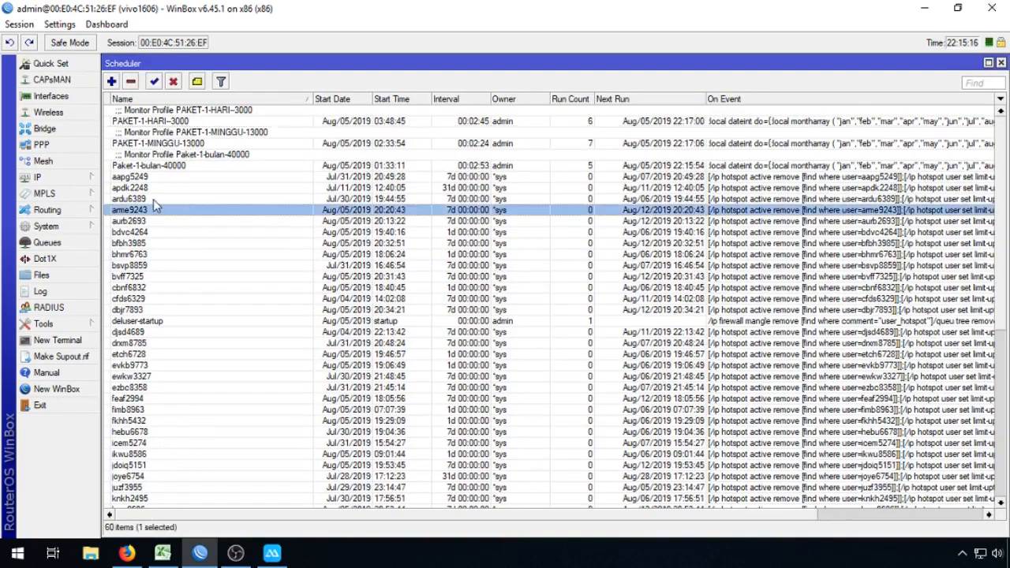
{"action": "left_click", "coordinate": [150, 178]}
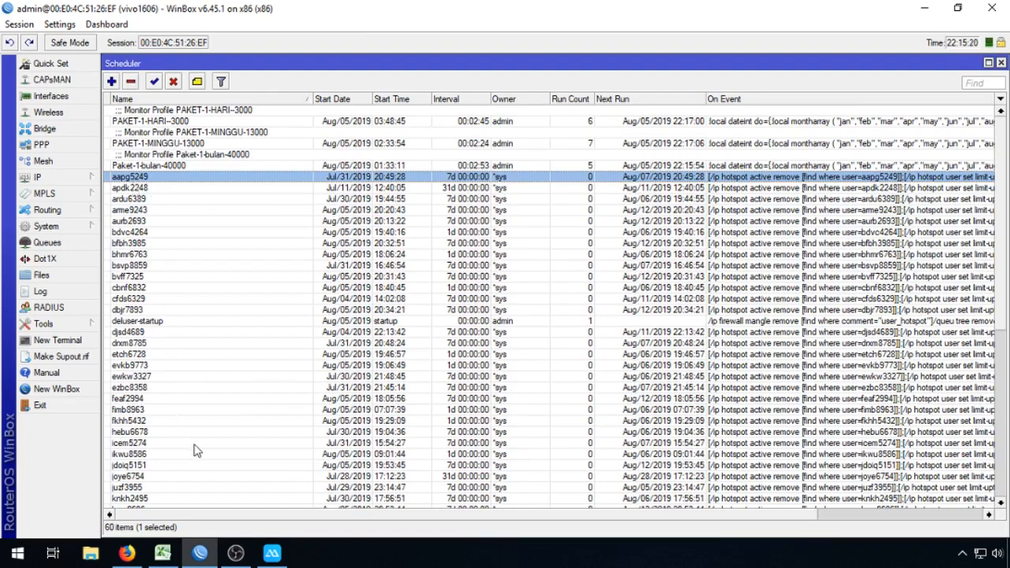
{"action": "scroll", "coordinate": [201, 463], "scroll_direction": "down", "scroll_amount": 2}
{"action": "scroll", "coordinate": [201, 463], "scroll_direction": "down", "scroll_amount": 5}
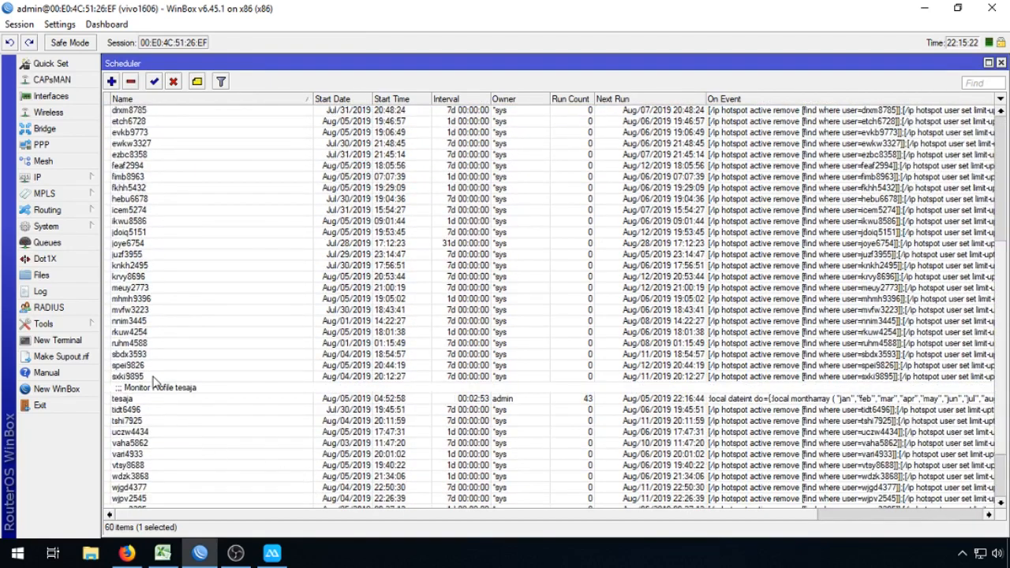
{"action": "left_click", "coordinate": [154, 377], "text": "shift"}
Step: Select the remaining 16 user schedules below the tesaja monitor entry
{"action": "scroll", "coordinate": [316, 339], "scroll_direction": "up", "scroll_amount": 7}
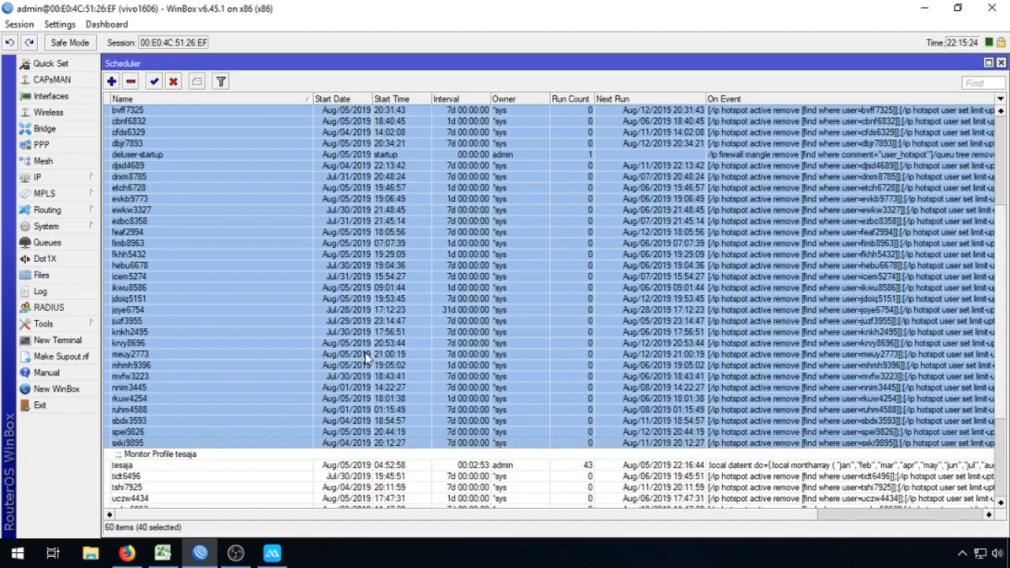
{"action": "scroll", "coordinate": [365, 353], "scroll_direction": "down", "scroll_amount": 2}
{"action": "scroll", "coordinate": [365, 353], "scroll_direction": "down", "scroll_amount": 7}
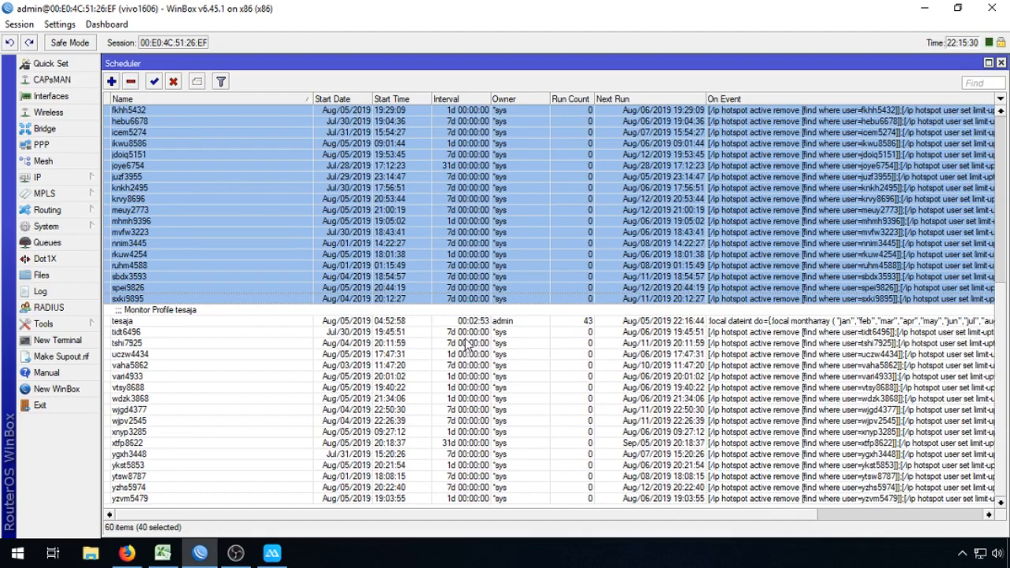
{"action": "left_click", "coordinate": [465, 334]}
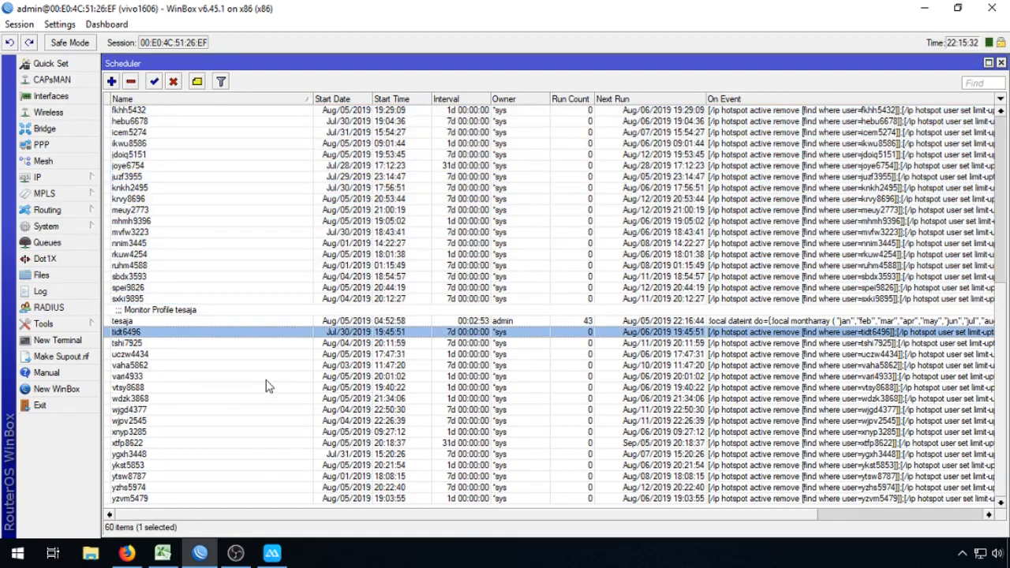
{"action": "left_click", "coordinate": [152, 499], "text": "shift"}
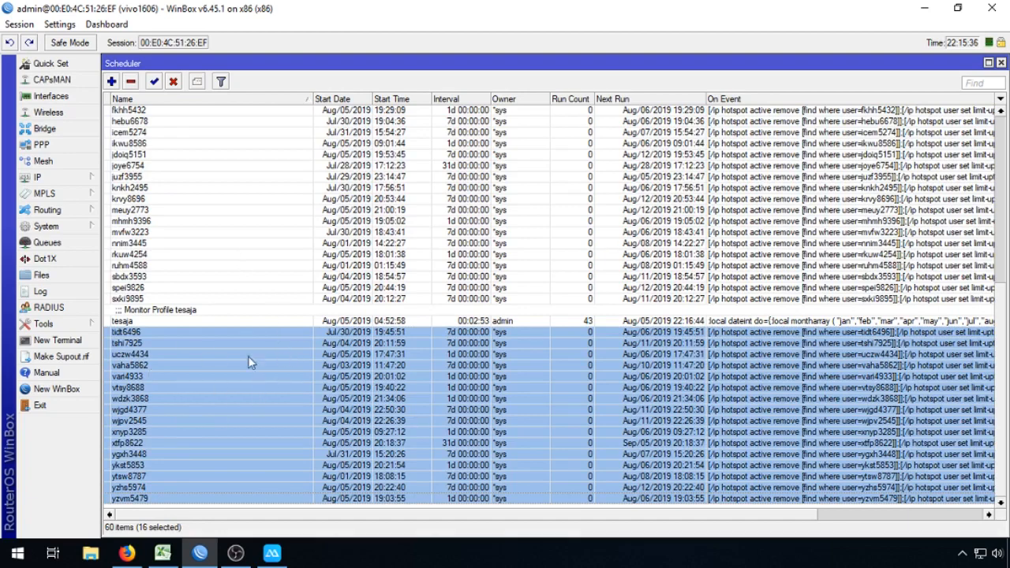
Step: Reselect the 40 user schedules above tesaja and briefly check the Queue Tree
{"action": "scroll", "coordinate": [350, 305], "scroll_direction": "up", "scroll_amount": 8}
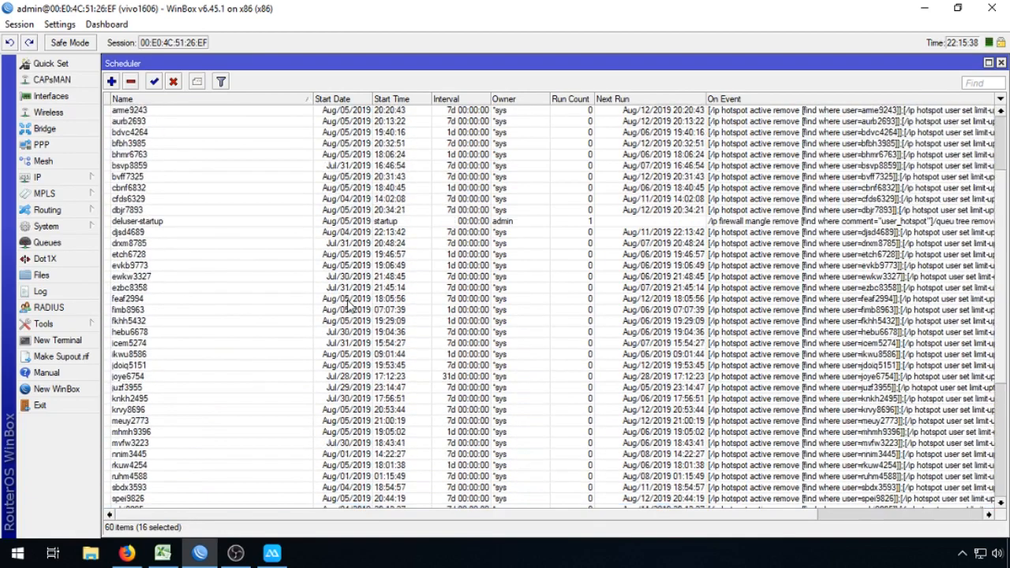
{"action": "scroll", "coordinate": [349, 305], "scroll_direction": "up", "scroll_amount": 2}
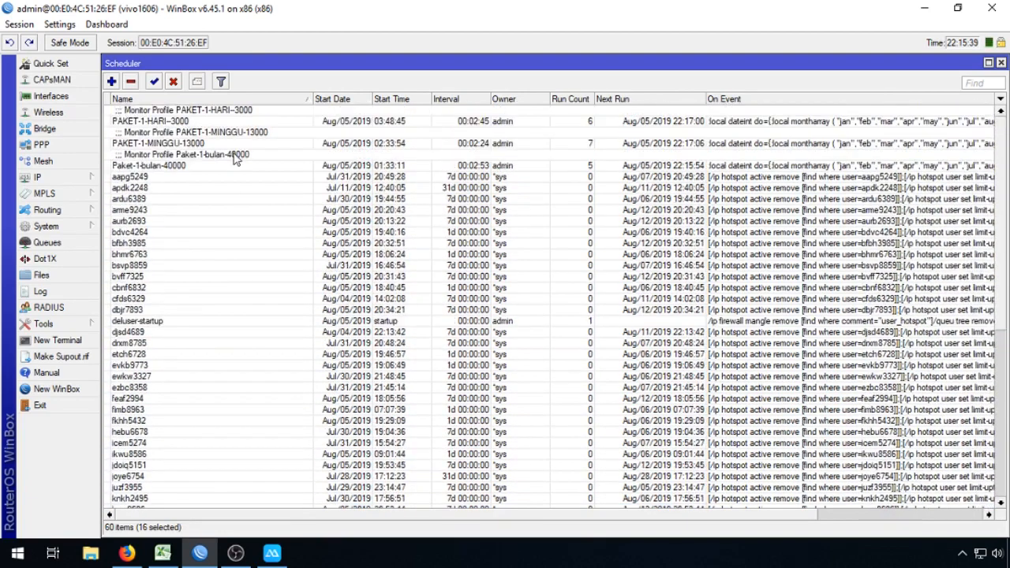
{"action": "left_click", "coordinate": [153, 178]}
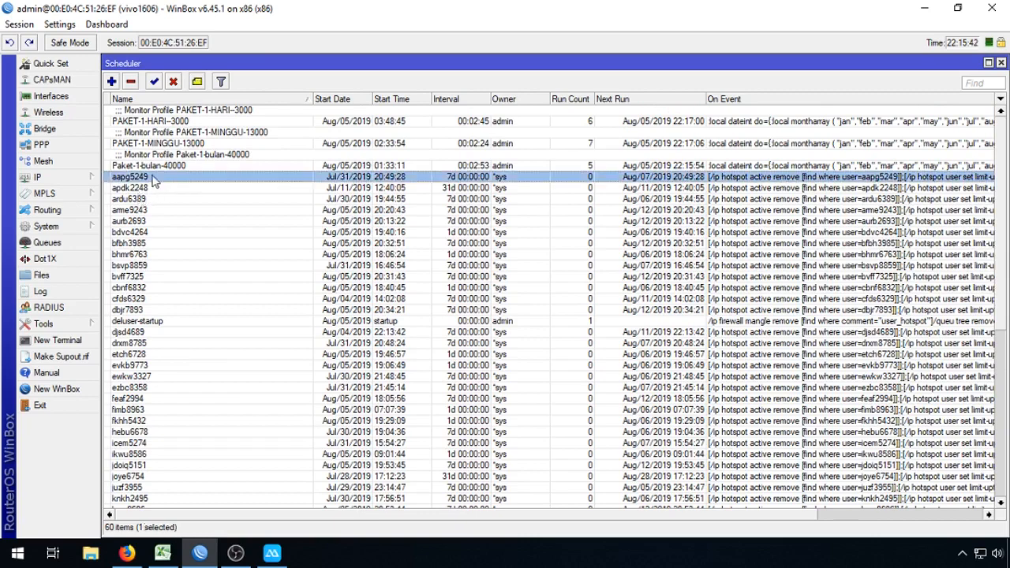
{"action": "scroll", "coordinate": [158, 237], "scroll_direction": "down", "scroll_amount": 6}
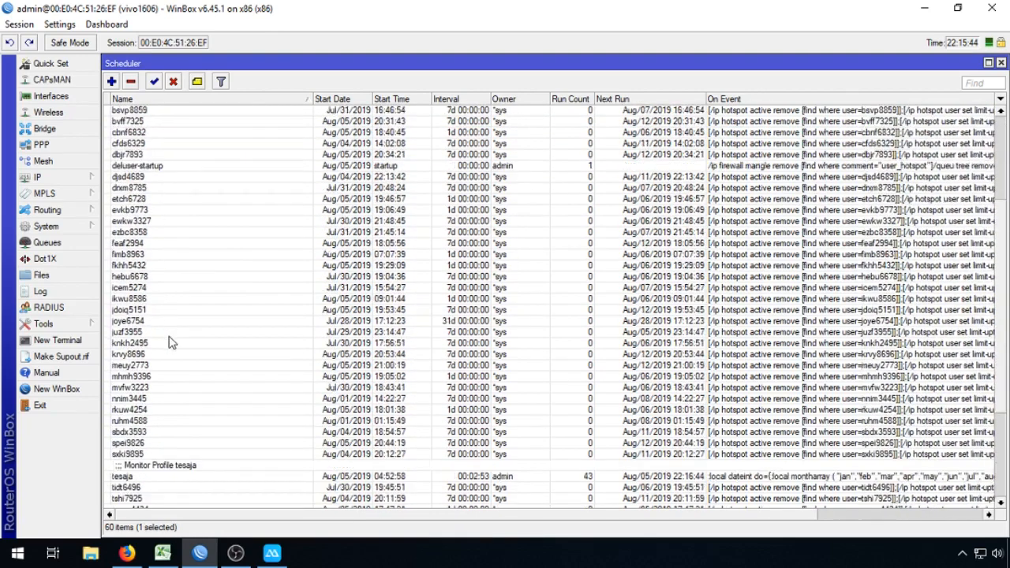
{"action": "left_click", "coordinate": [156, 407], "text": "shift"}
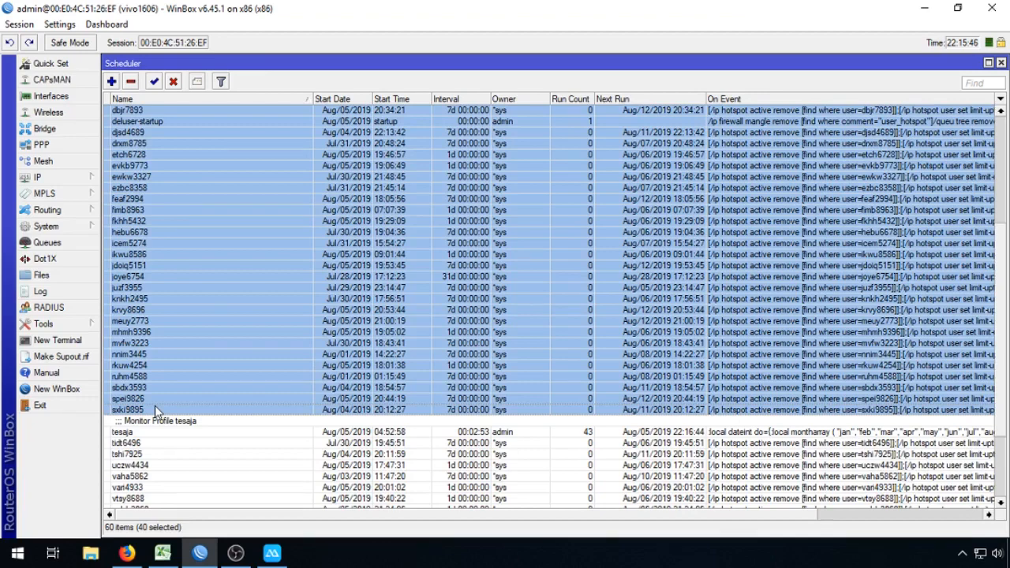
{"action": "left_click", "coordinate": [73, 246]}
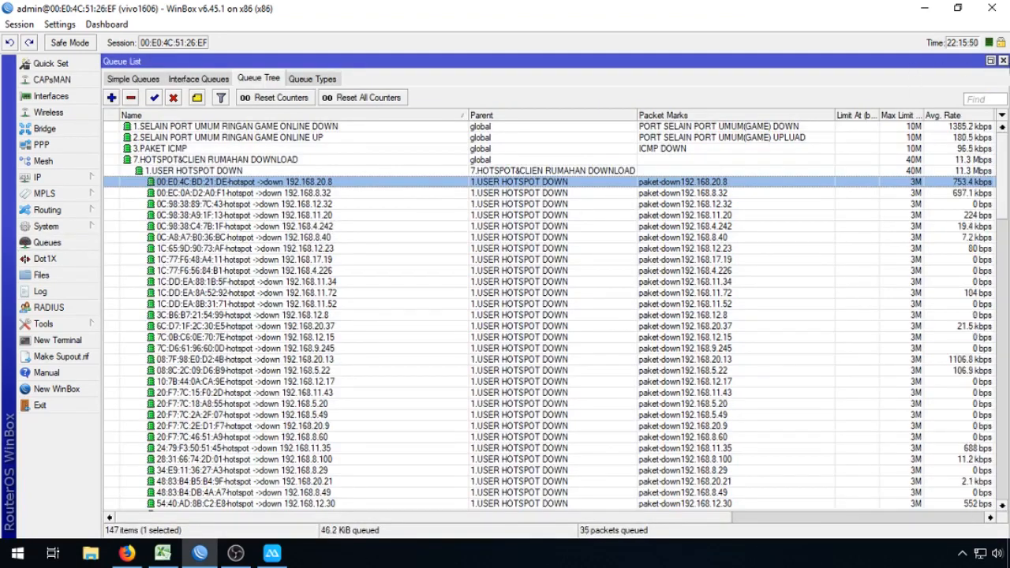
{"action": "left_click", "coordinate": [1003, 60]}
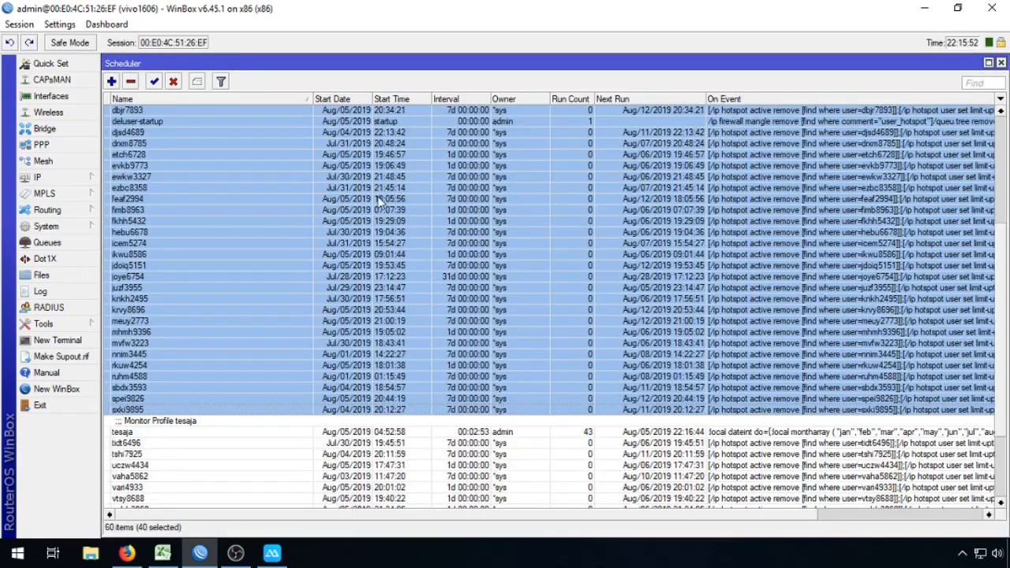
Step: Select only the aapg5249 schedule and view its details without changes
{"action": "scroll", "coordinate": [315, 284], "scroll_direction": "up", "scroll_amount": 5}
{"action": "scroll", "coordinate": [314, 284], "scroll_direction": "up", "scroll_amount": 1}
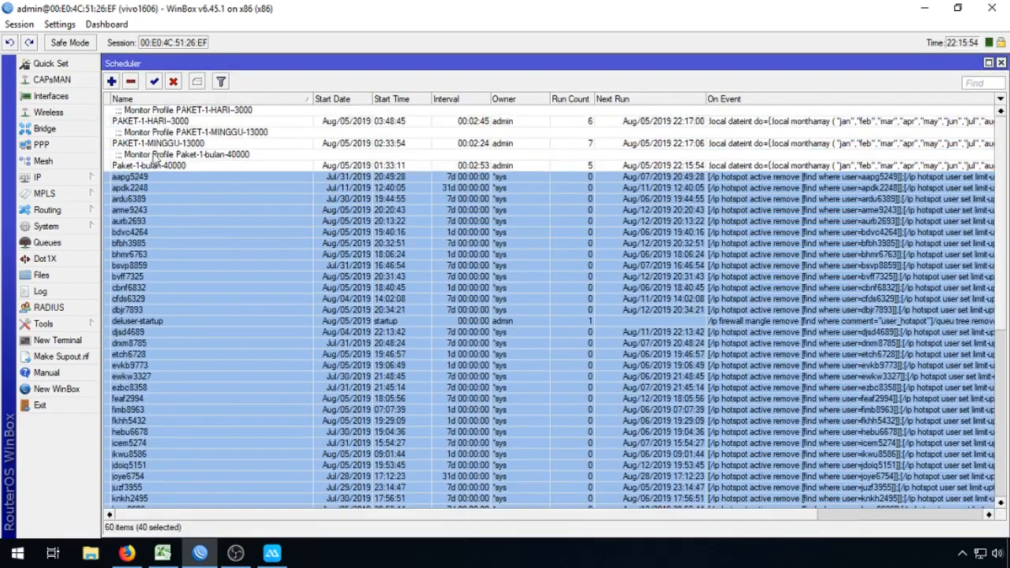
{"action": "left_click", "coordinate": [150, 180]}
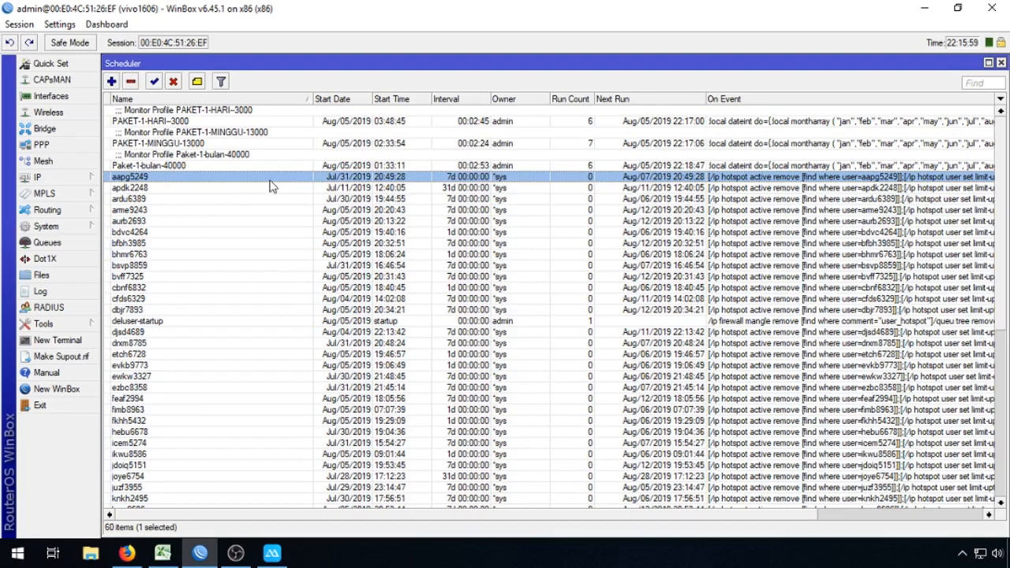
{"action": "double_click", "coordinate": [410, 178]}
{"action": "left_click", "coordinate": [953, 102]}
Step: Scroll down and select the tidt6496 schedule
{"action": "scroll", "coordinate": [177, 276], "scroll_direction": "down", "scroll_amount": 2}
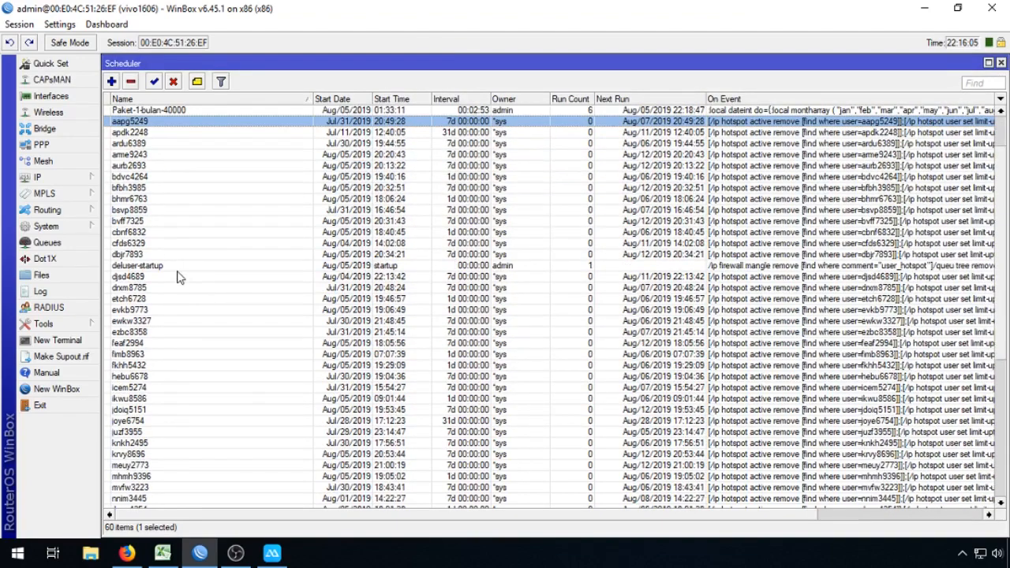
{"action": "scroll", "coordinate": [180, 284], "scroll_direction": "down", "scroll_amount": 7}
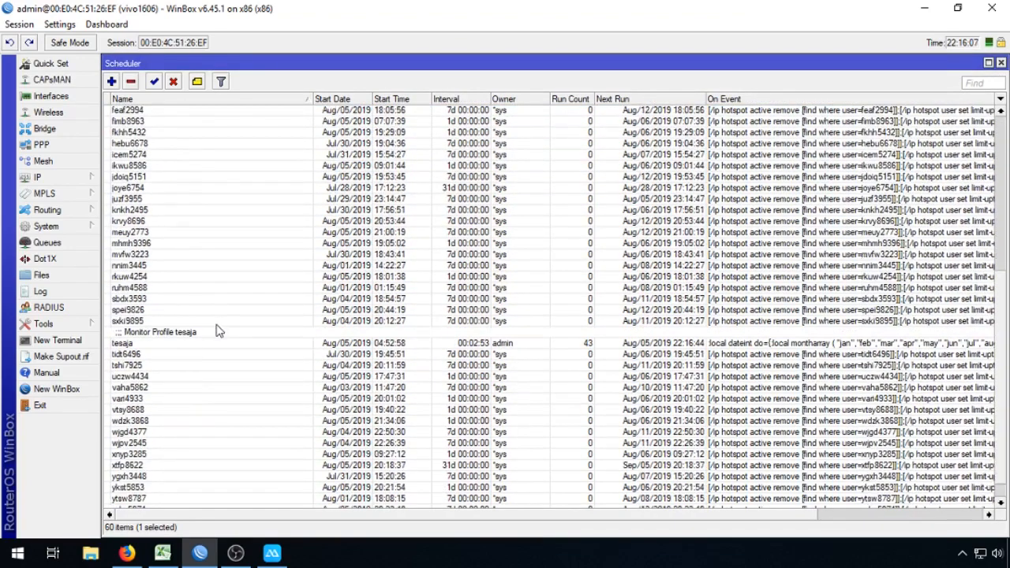
{"action": "scroll", "coordinate": [220, 331], "scroll_direction": "down", "scroll_amount": 1}
{"action": "left_click", "coordinate": [163, 332]}
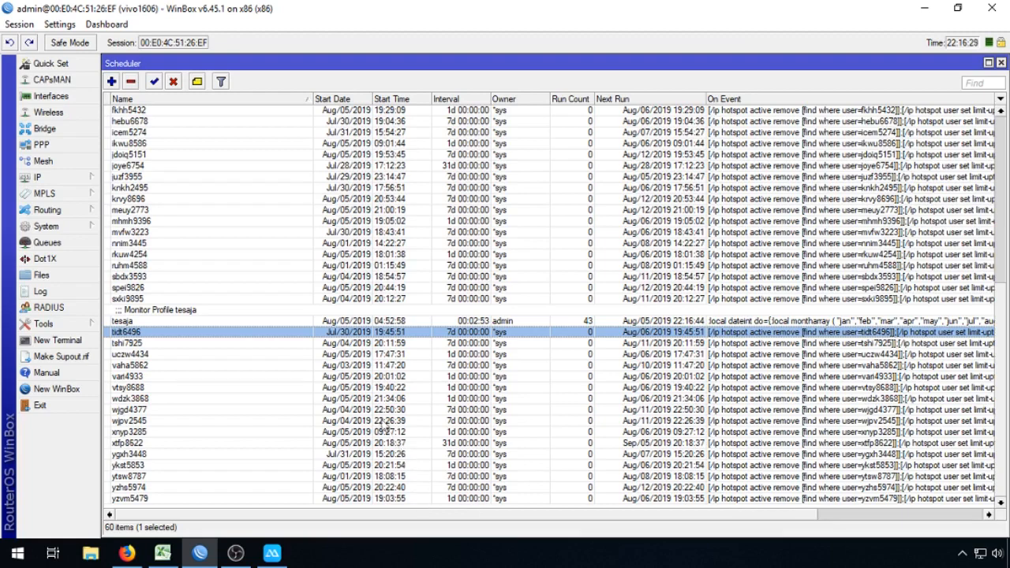
Step: Select schedules aapg5249 through dbjr7893, then keep only djsd4689 selected and open Queue Tree
{"action": "scroll", "coordinate": [371, 422], "scroll_direction": "up", "scroll_amount": 9}
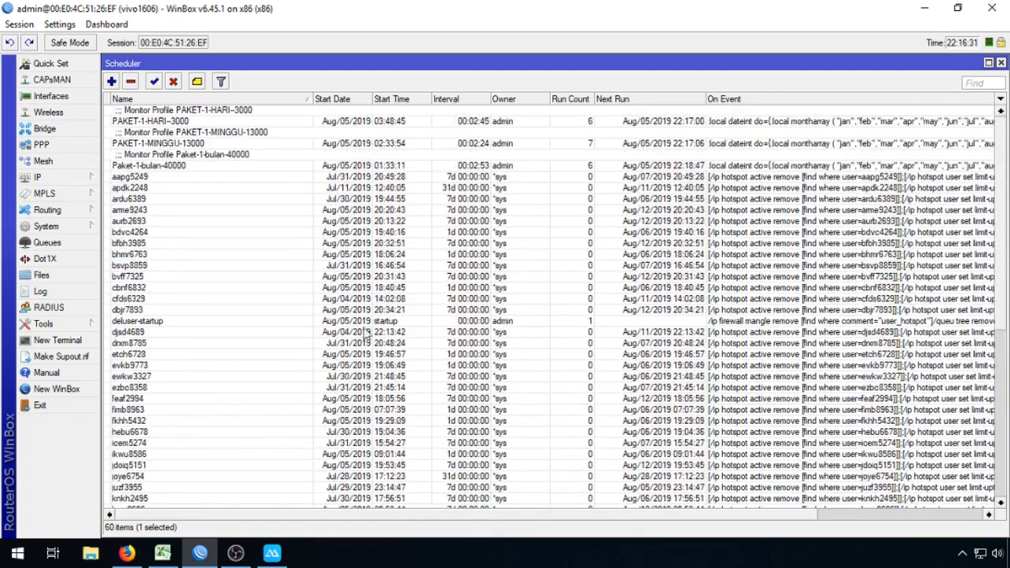
{"action": "left_click", "coordinate": [171, 180]}
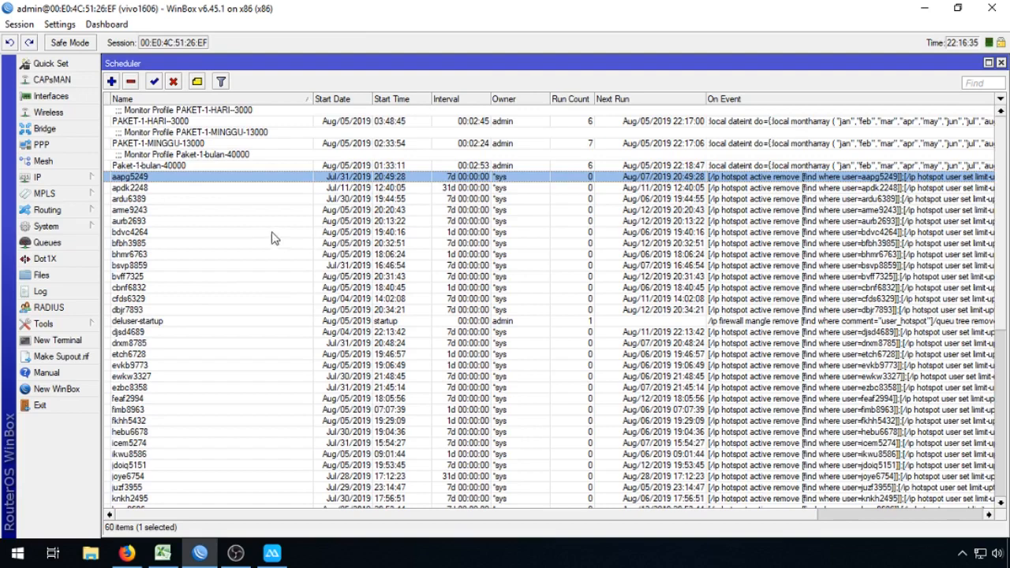
{"action": "scroll", "coordinate": [241, 340], "scroll_direction": "down", "scroll_amount": 5}
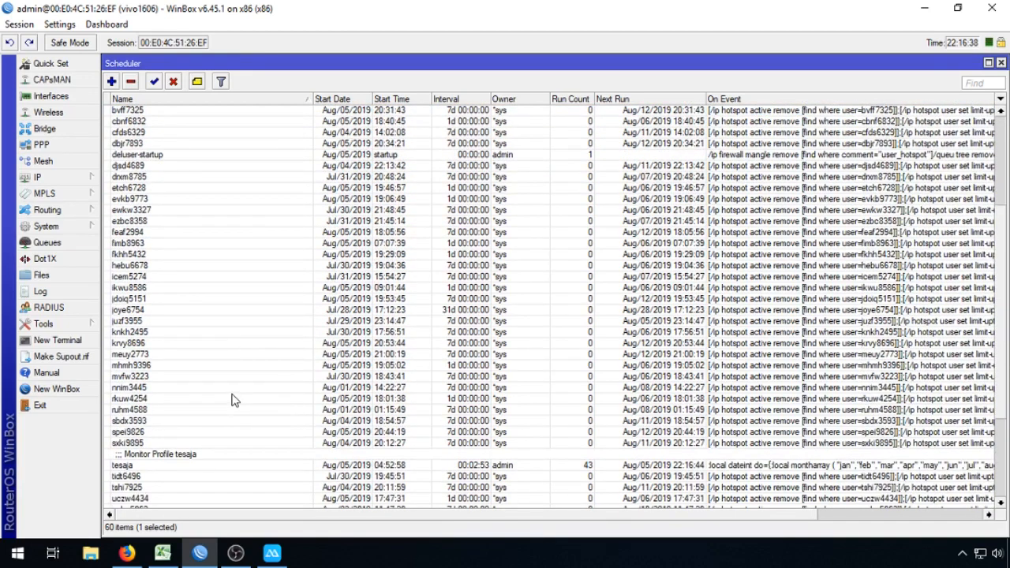
{"action": "scroll", "coordinate": [202, 425], "scroll_direction": "up", "scroll_amount": 4}
{"action": "scroll", "coordinate": [182, 324], "scroll_direction": "up", "scroll_amount": 2}
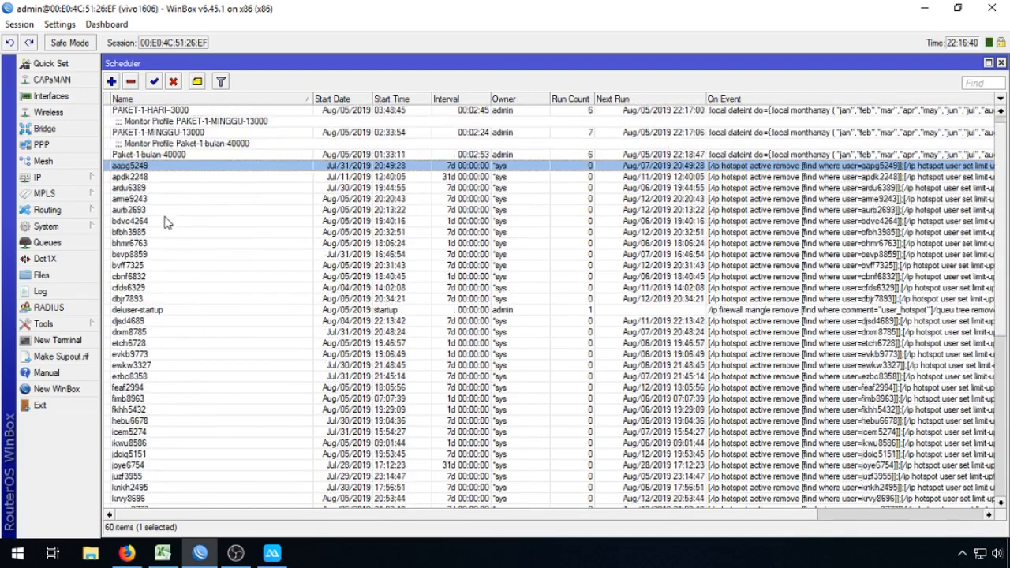
{"action": "left_click", "coordinate": [153, 303], "text": "shift"}
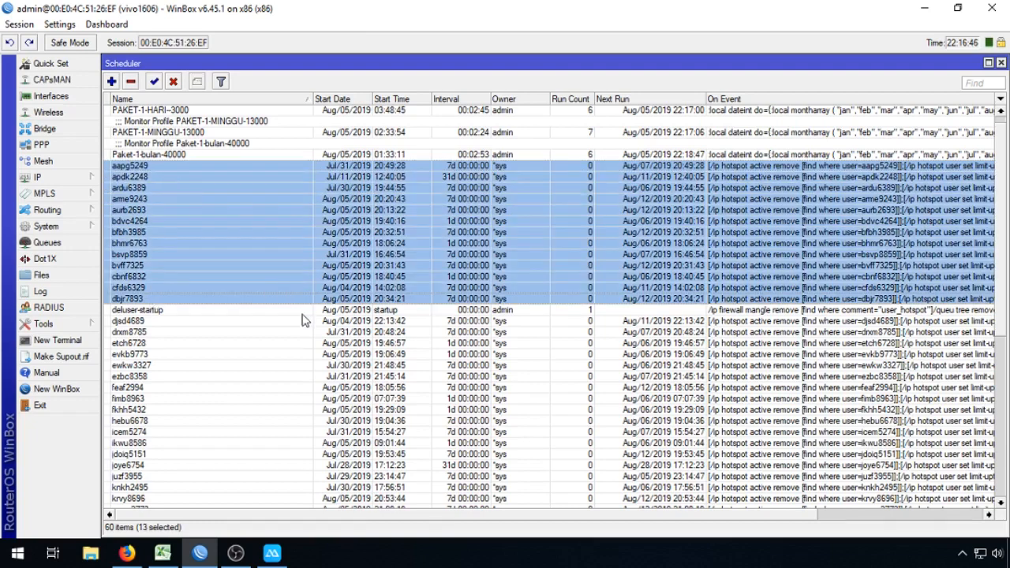
{"action": "scroll", "coordinate": [229, 322], "scroll_direction": "down", "scroll_amount": 2}
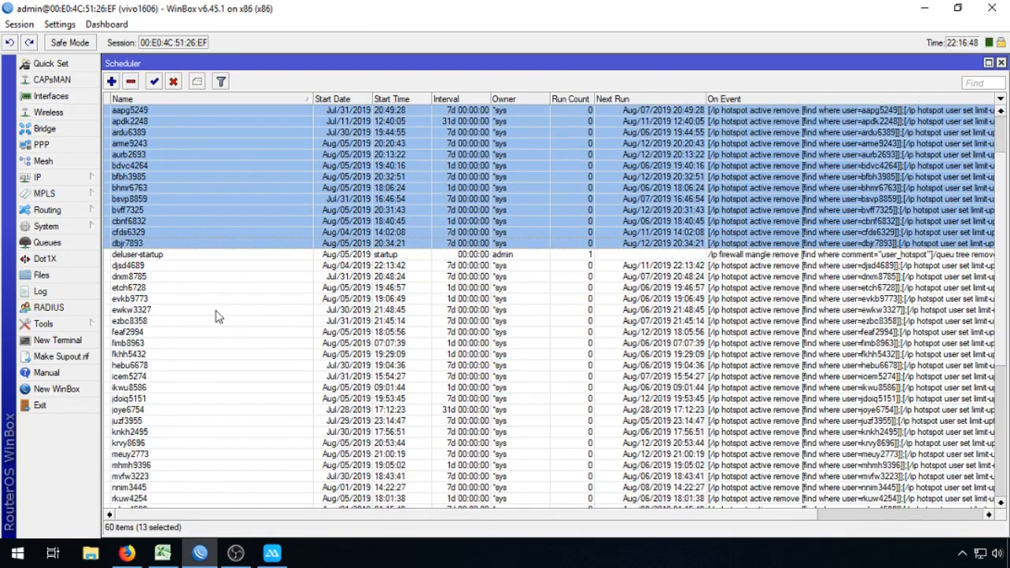
{"action": "left_click", "coordinate": [158, 268]}
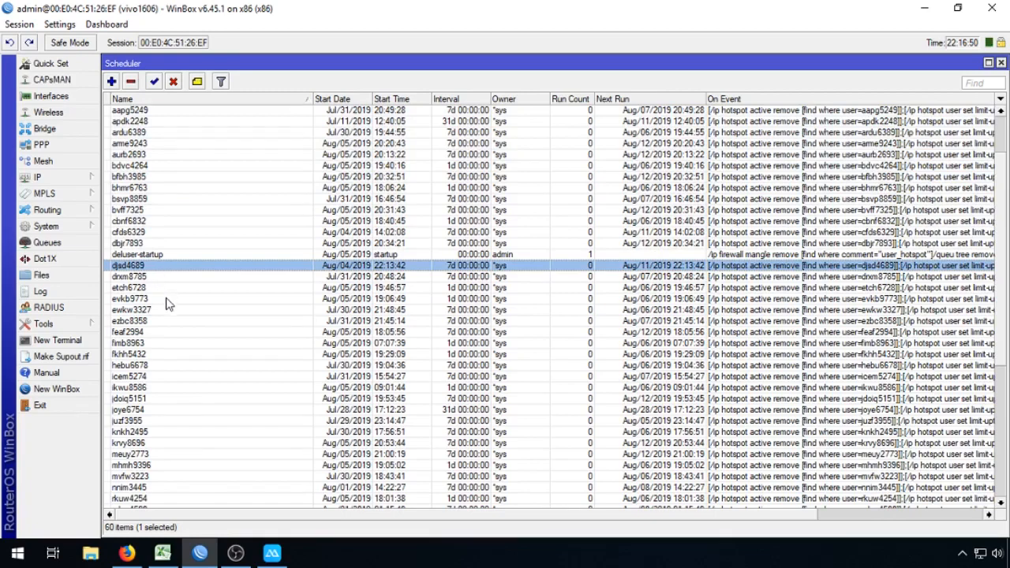
{"action": "left_click", "coordinate": [72, 245]}
Step: Scroll through the per-user hotspot queues, close Queue Tree, and select aapg5249 in Scheduler
{"action": "scroll", "coordinate": [256, 314], "scroll_direction": "down", "scroll_amount": 15}
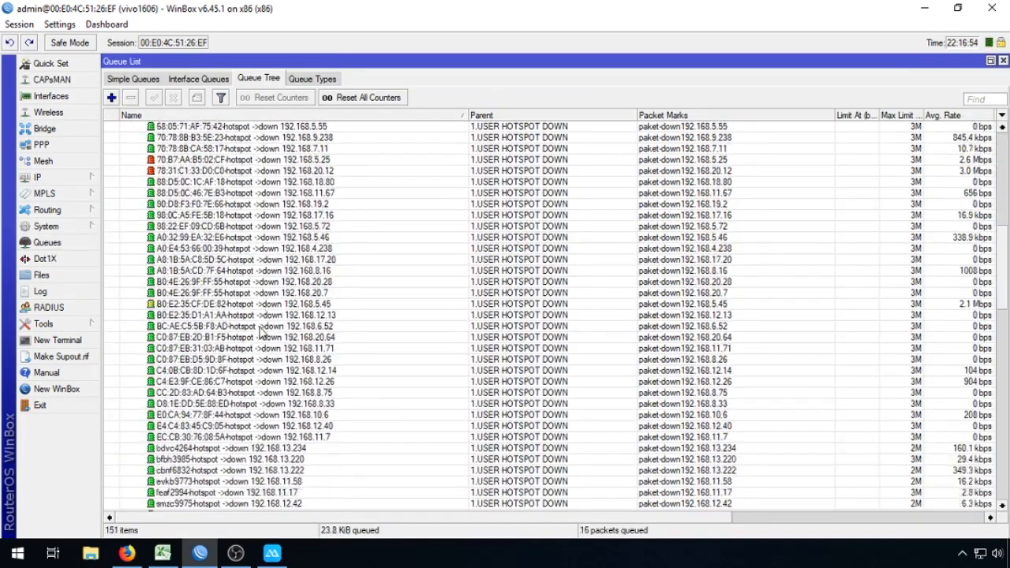
{"action": "scroll", "coordinate": [260, 332], "scroll_direction": "down", "scroll_amount": 4}
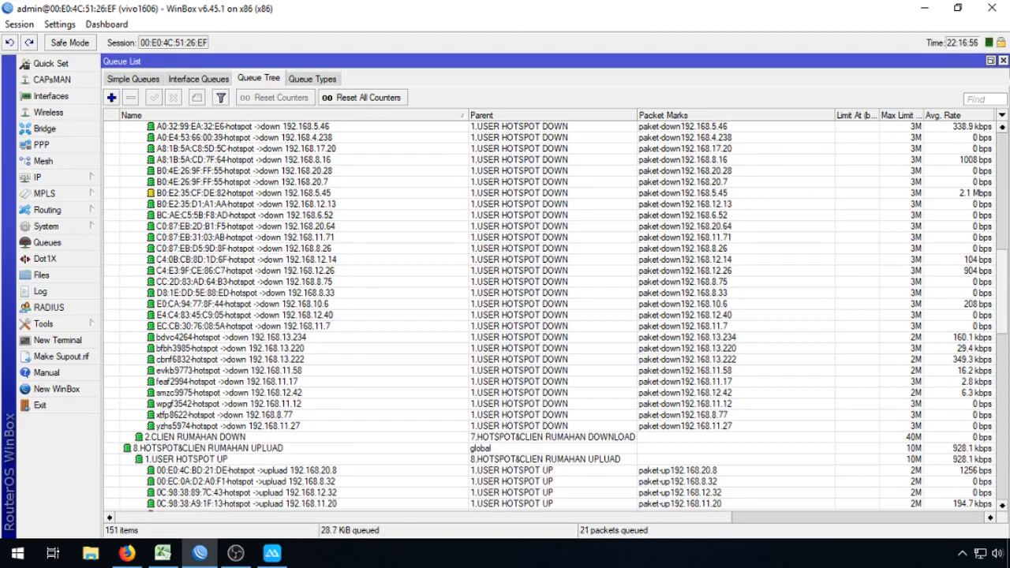
{"action": "left_click", "coordinate": [1003, 62]}
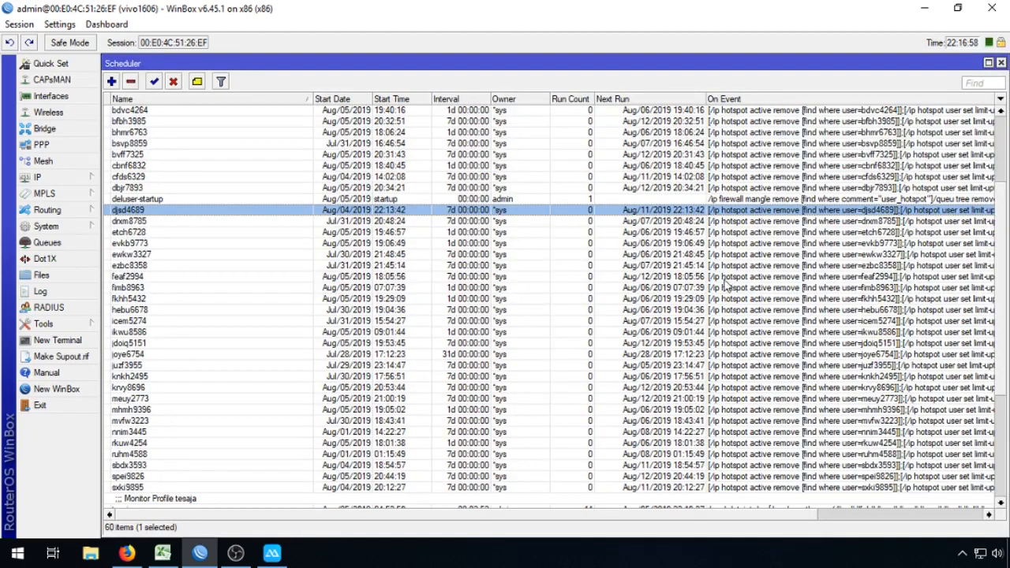
{"action": "scroll", "coordinate": [478, 251], "scroll_direction": "up", "scroll_amount": 4}
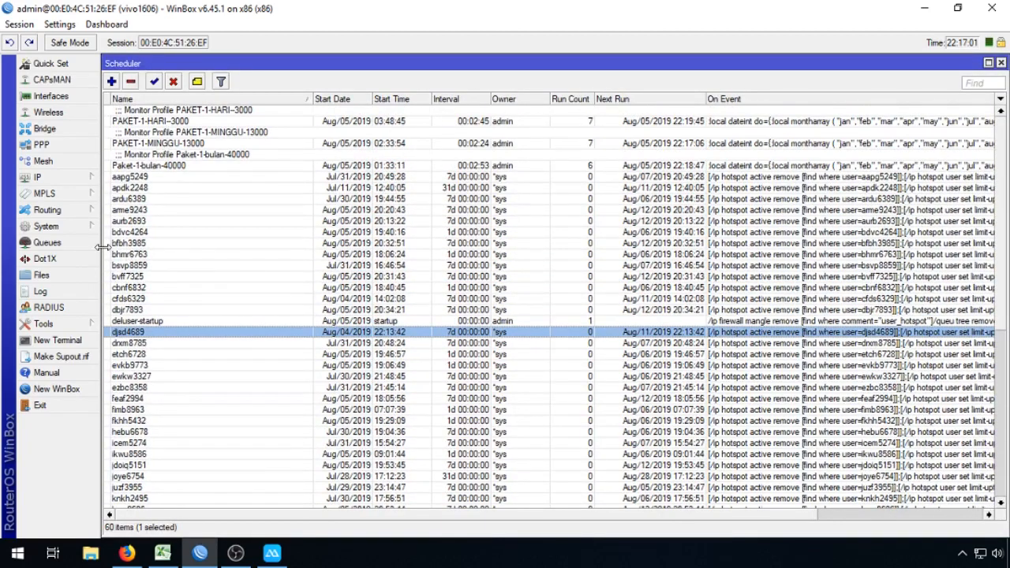
{"action": "left_click", "coordinate": [83, 242]}
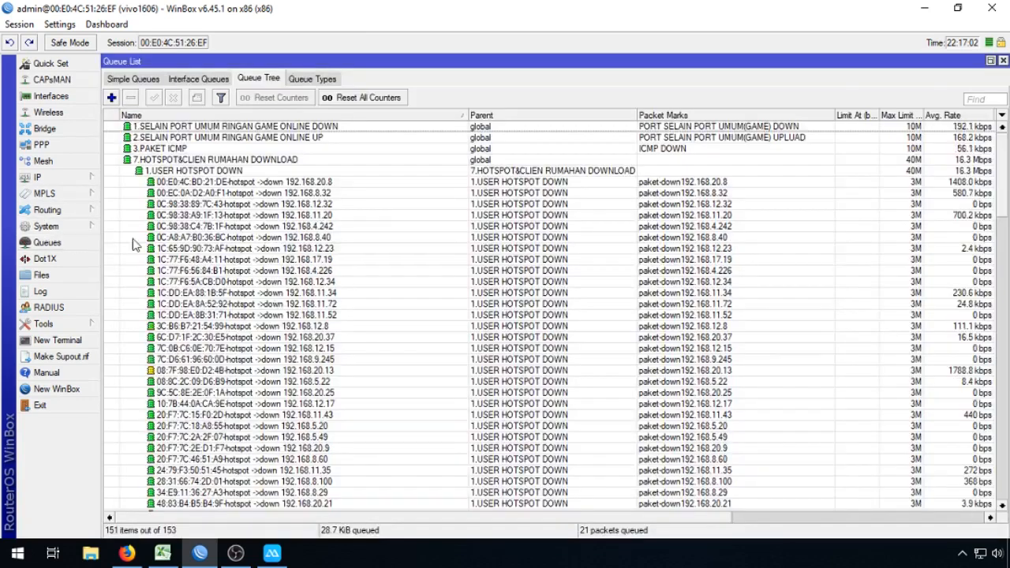
{"action": "left_click", "coordinate": [1003, 61]}
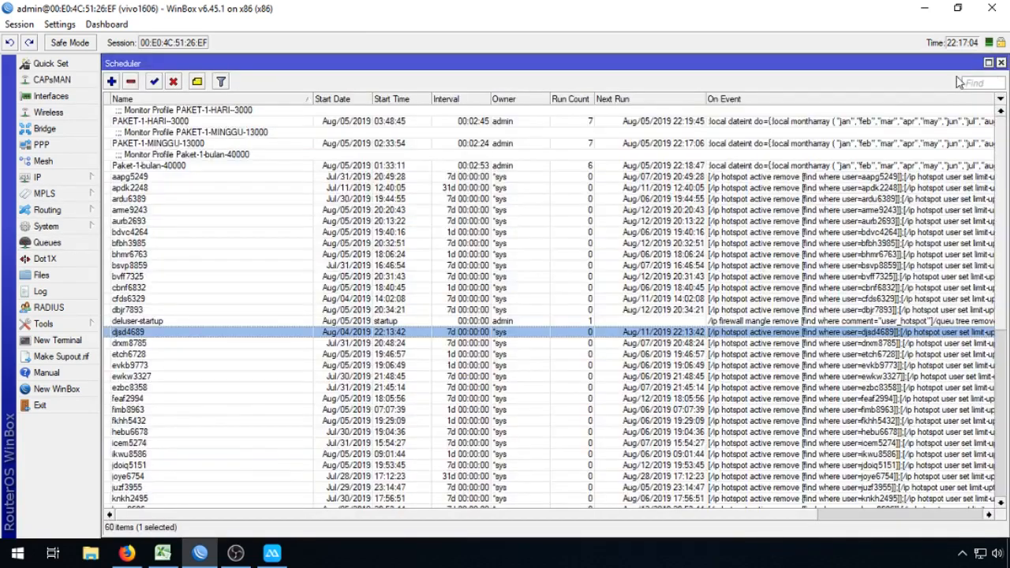
{"action": "left_click", "coordinate": [131, 178]}
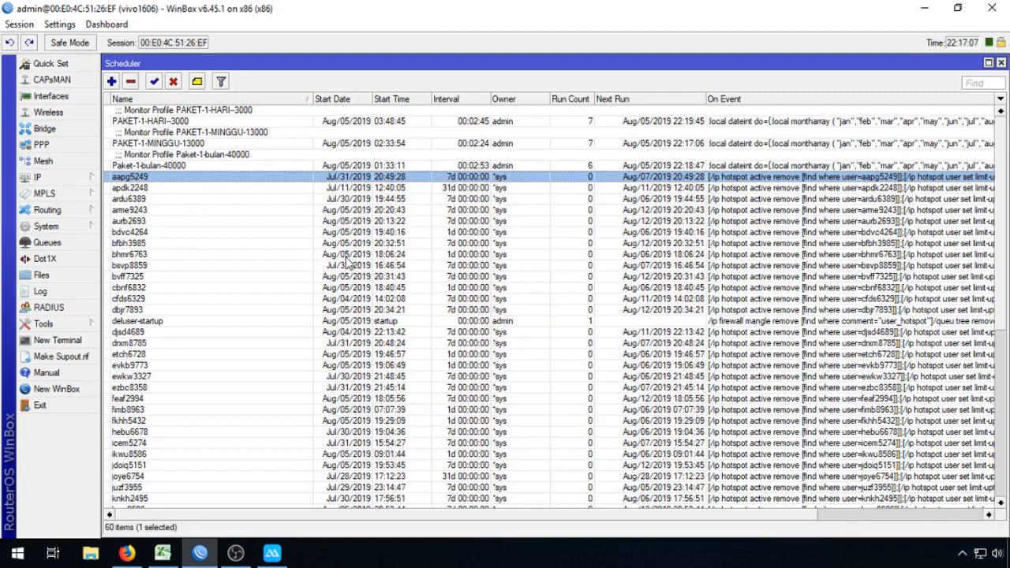
{"action": "left_click", "coordinate": [324, 310], "text": "shift"}
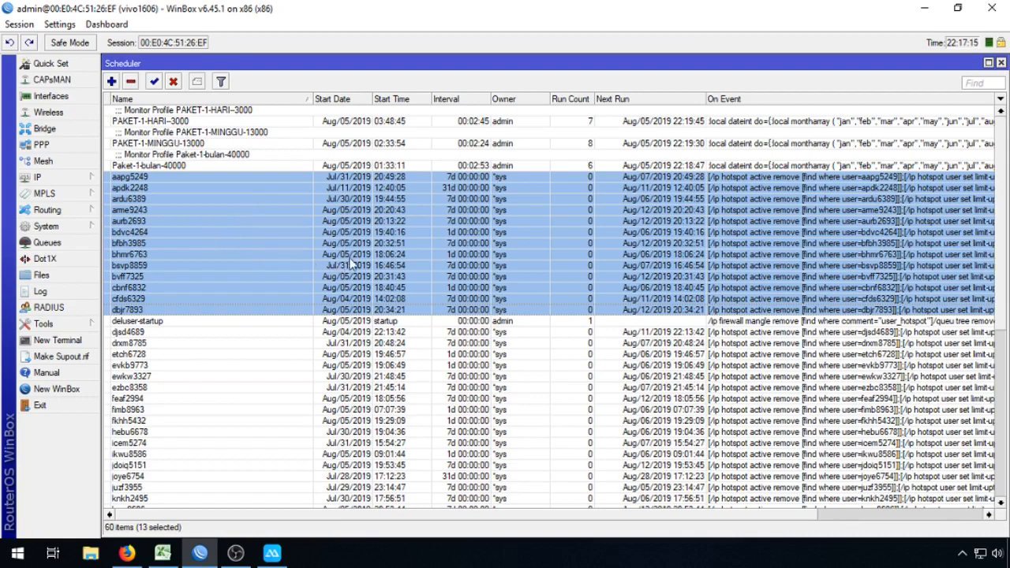
{"action": "scroll", "coordinate": [248, 308], "scroll_direction": "down", "scroll_amount": 2}
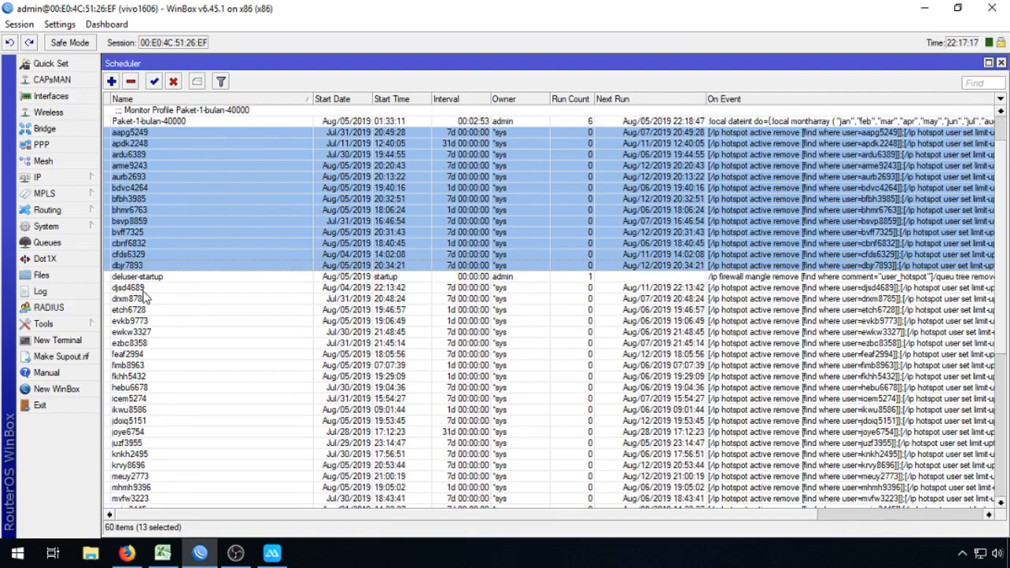
{"action": "left_click_drag", "start_coordinate": [143, 291], "coordinate": [148, 352]}
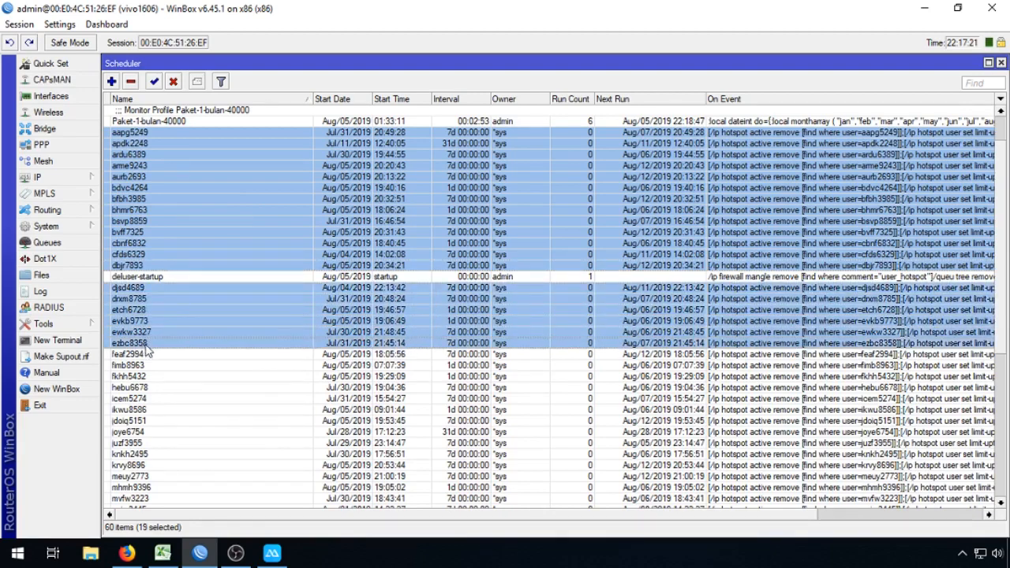
{"action": "scroll", "coordinate": [151, 328], "scroll_direction": "down", "scroll_amount": 3}
{"action": "scroll", "coordinate": [152, 328], "scroll_direction": "down", "scroll_amount": 3}
{"action": "left_click_drag", "start_coordinate": [147, 200], "coordinate": [147, 416]}
Step: Add each remaining user schedule from tidt6496 down to yzvm5479 to the selection
{"action": "scroll", "coordinate": [284, 347], "scroll_direction": "down", "scroll_amount": 4}
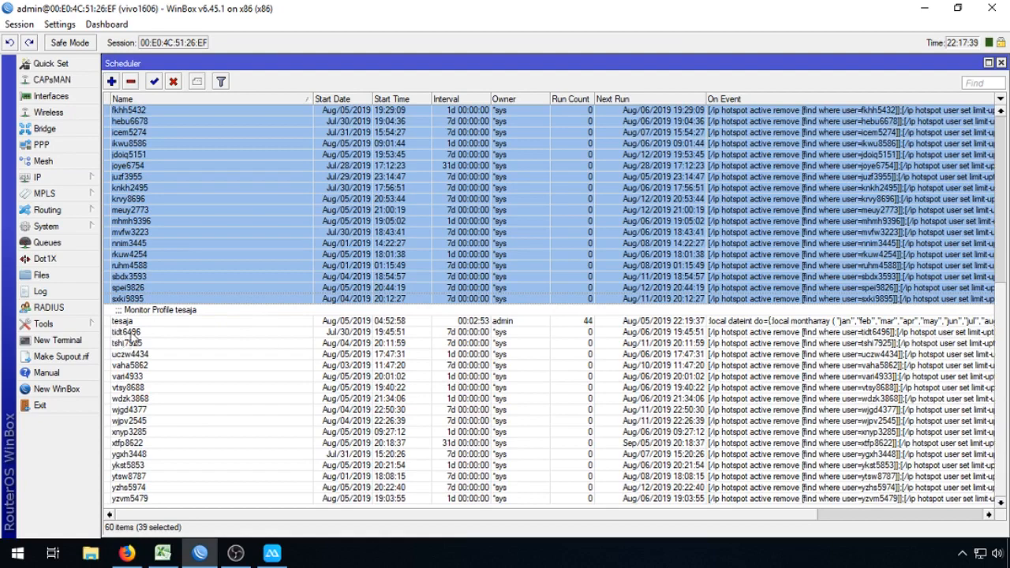
{"action": "left_click", "coordinate": [129, 332], "text": "ctrl"}
{"action": "left_click", "coordinate": [132, 343], "text": "ctrl"}
{"action": "left_click", "coordinate": [134, 356], "text": "ctrl"}
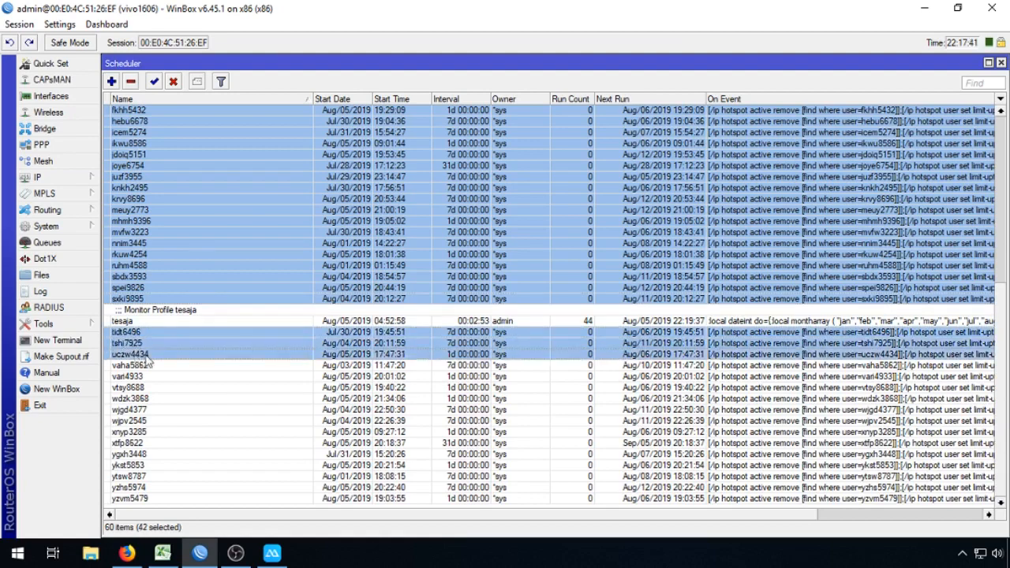
{"action": "left_click", "coordinate": [145, 366], "text": "ctrl"}
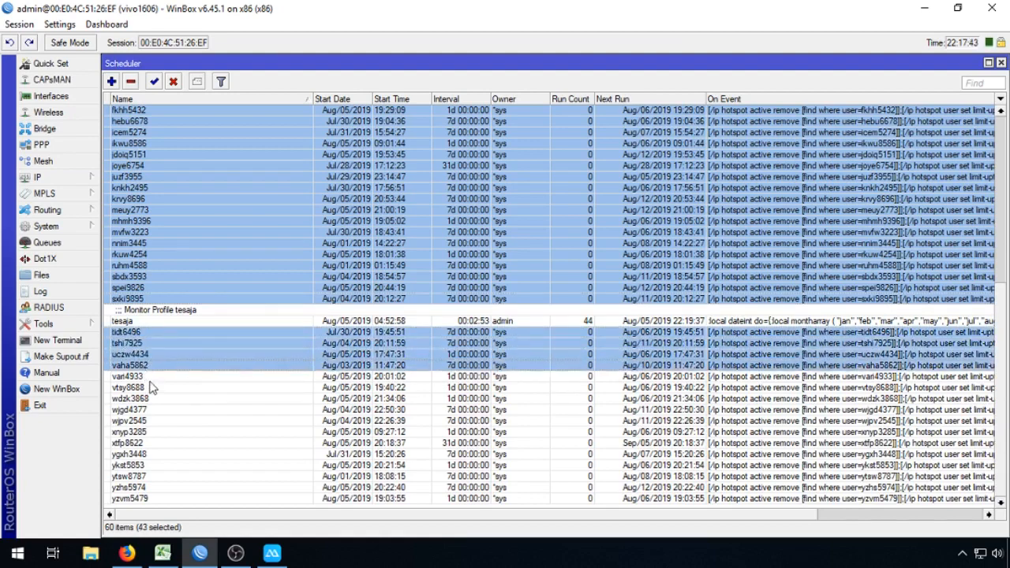
{"action": "left_click", "coordinate": [150, 378], "text": "ctrl"}
{"action": "left_click", "coordinate": [153, 389], "text": "ctrl"}
{"action": "left_click", "coordinate": [153, 399], "text": "ctrl"}
{"action": "left_click", "coordinate": [156, 410], "text": "ctrl"}
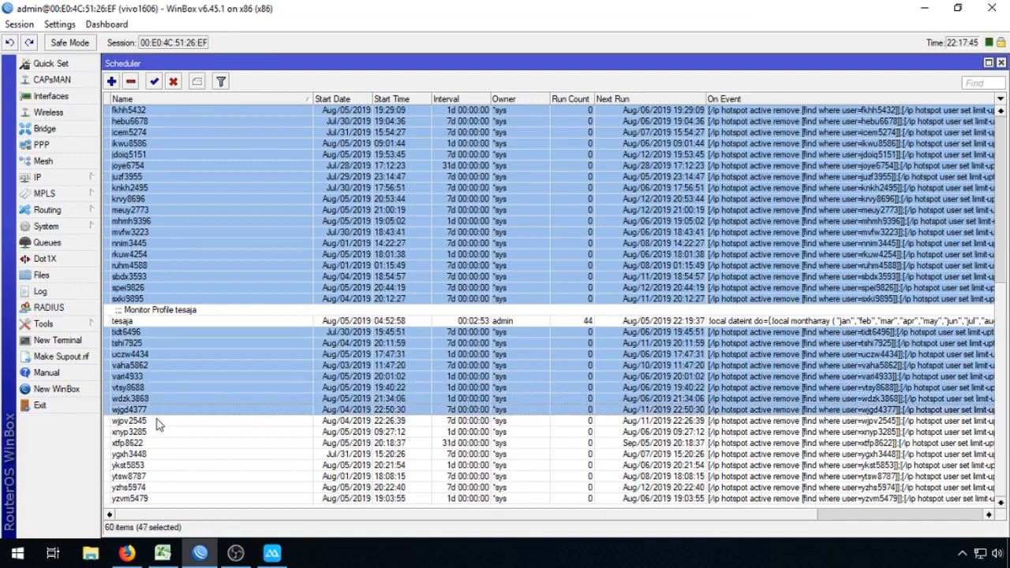
{"action": "left_click", "coordinate": [157, 422], "text": "ctrl"}
{"action": "left_click", "coordinate": [160, 432], "text": "ctrl"}
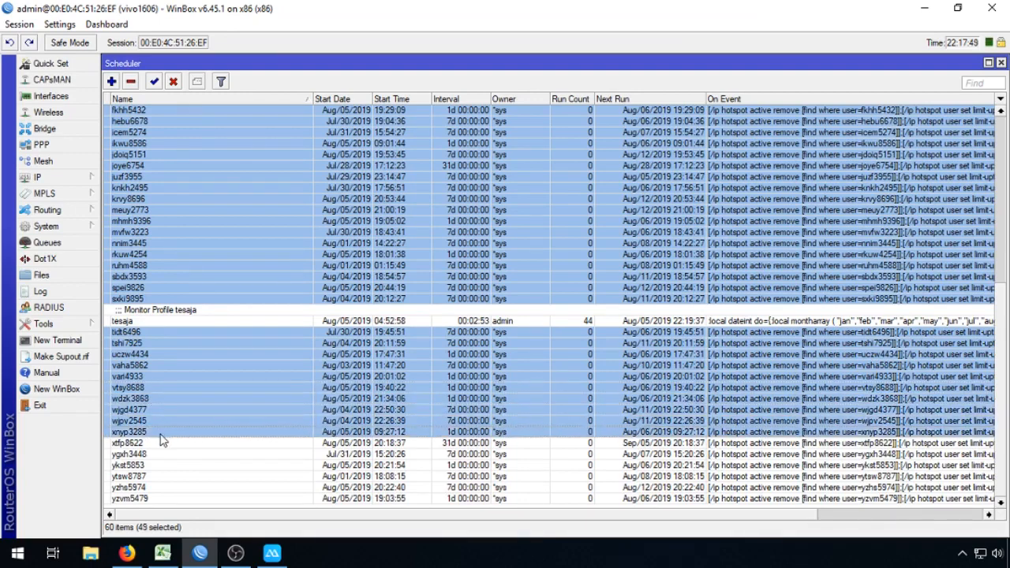
{"action": "left_click", "coordinate": [150, 446], "text": "ctrl"}
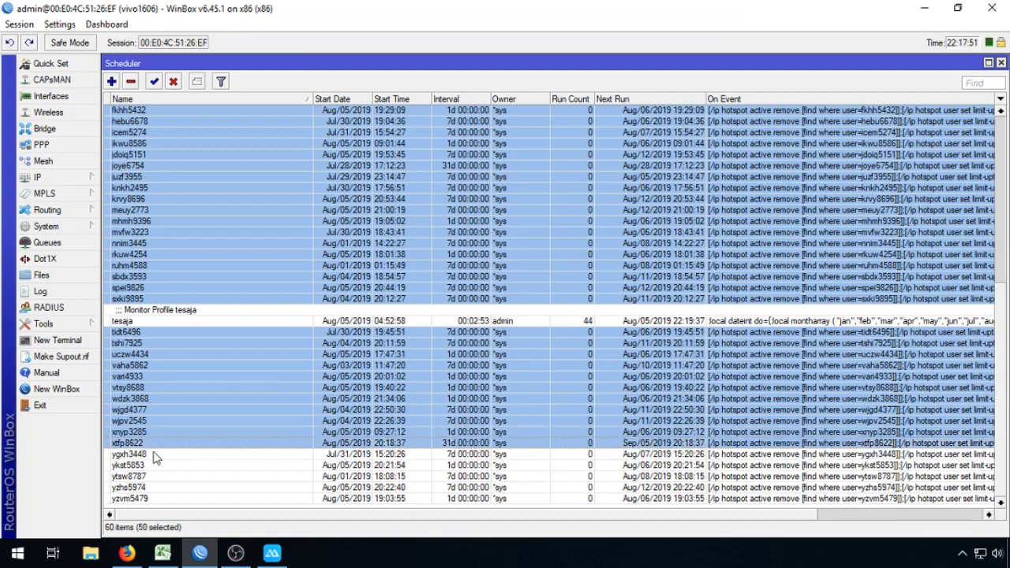
{"action": "left_click", "coordinate": [156, 457], "text": "ctrl"}
{"action": "left_click", "coordinate": [157, 467], "text": "ctrl"}
{"action": "left_click", "coordinate": [155, 478], "text": "ctrl"}
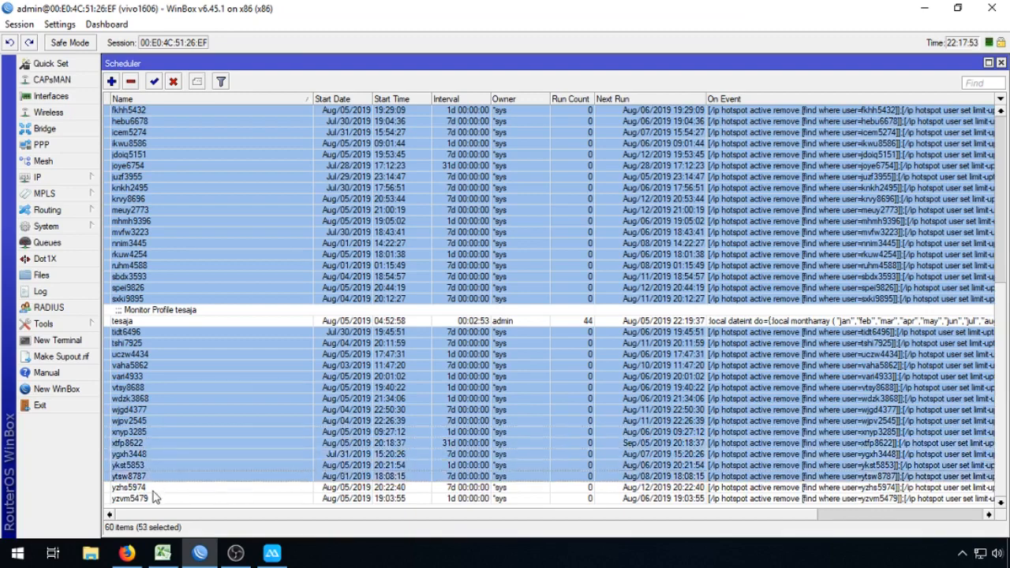
{"action": "left_click", "coordinate": [154, 488], "text": "ctrl"}
{"action": "left_click", "coordinate": [155, 499], "text": "ctrl"}
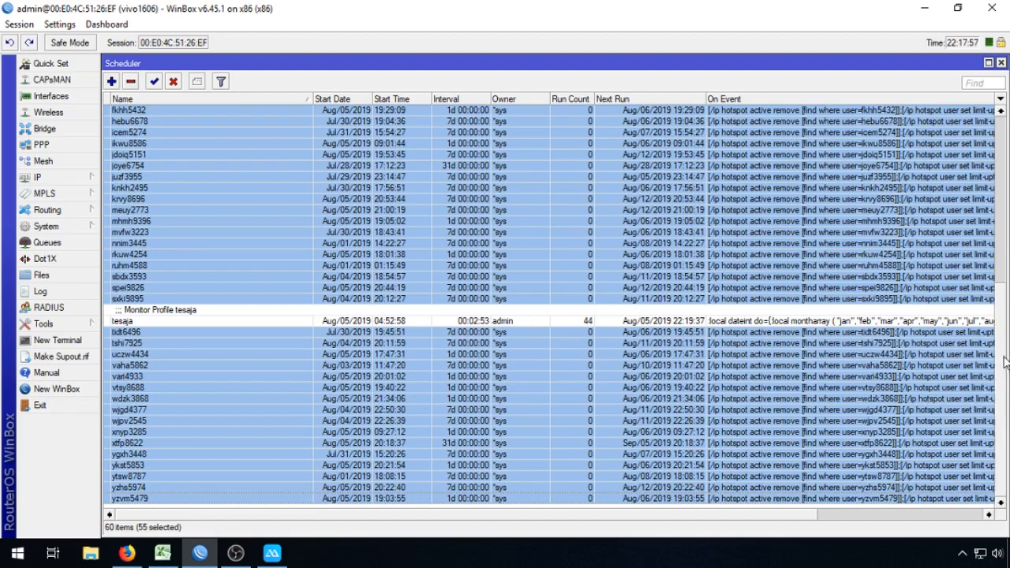
{"action": "scroll", "coordinate": [1005, 361], "scroll_direction": "up", "scroll_amount": 6}
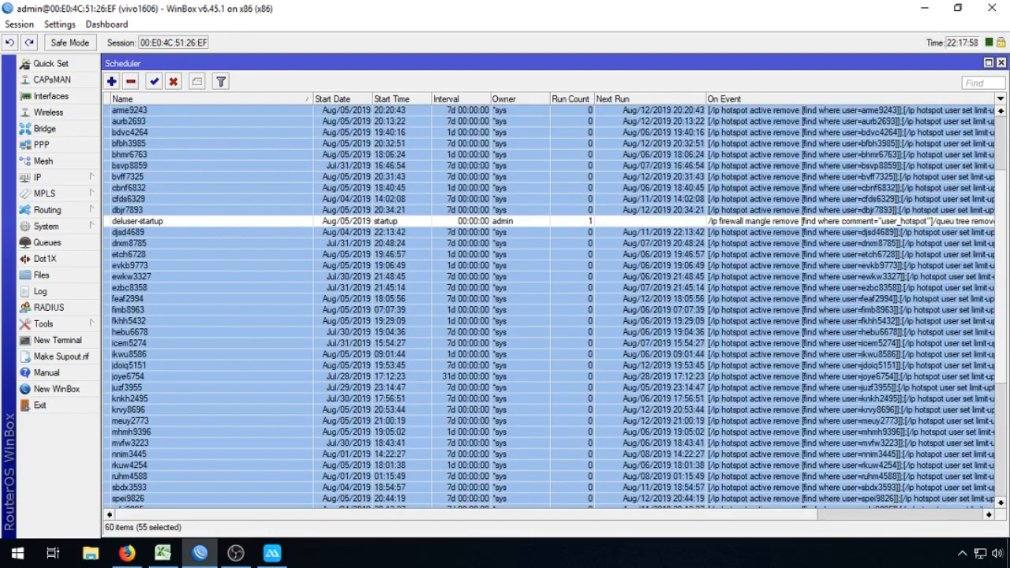
{"action": "scroll", "coordinate": [553, 308], "scroll_direction": "up", "scroll_amount": 3}
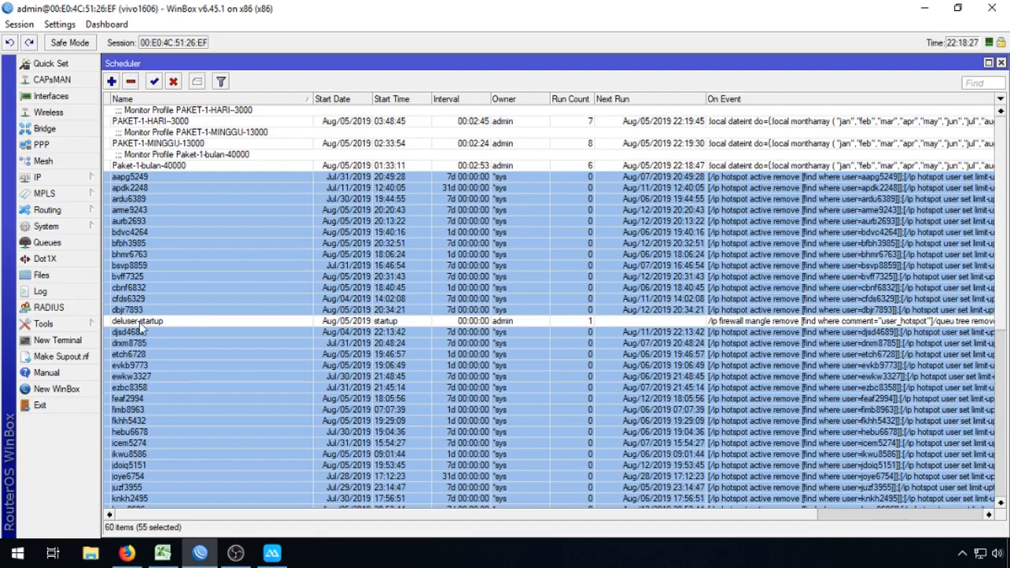
{"action": "scroll", "coordinate": [153, 325], "scroll_direction": "down", "scroll_amount": 9}
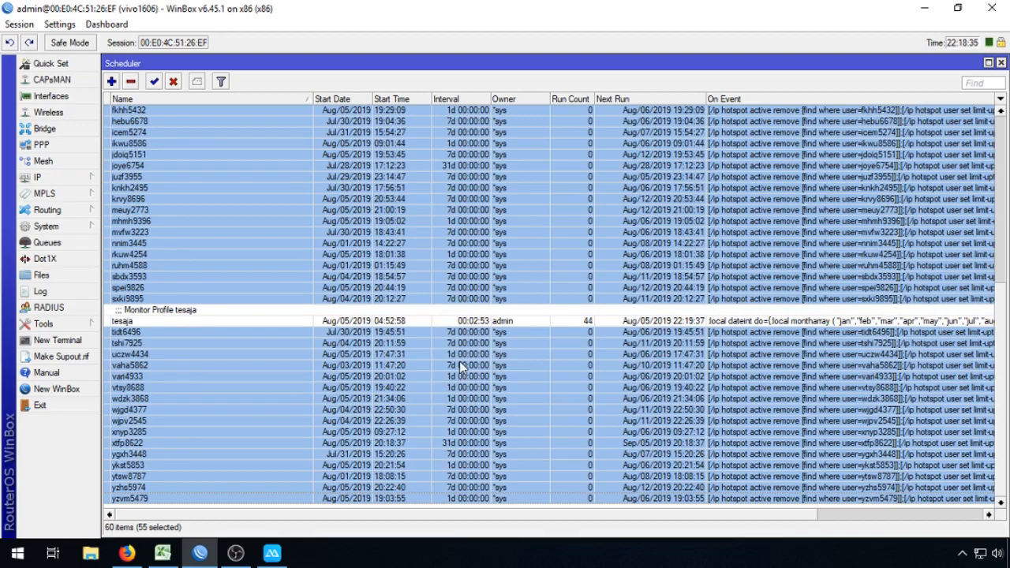
{"action": "key", "text": "Delete"}
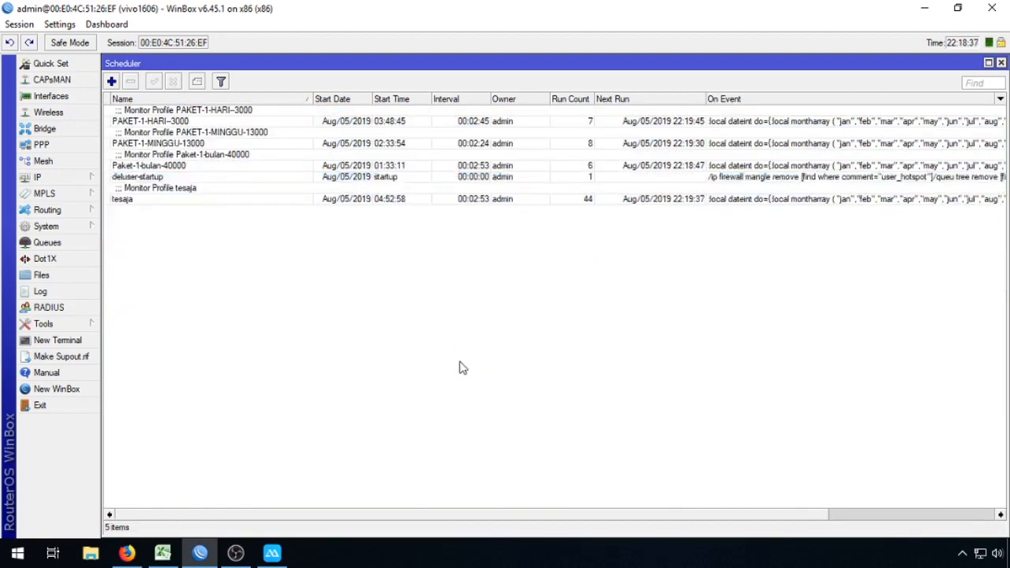
{"action": "left_click", "coordinate": [218, 191]}
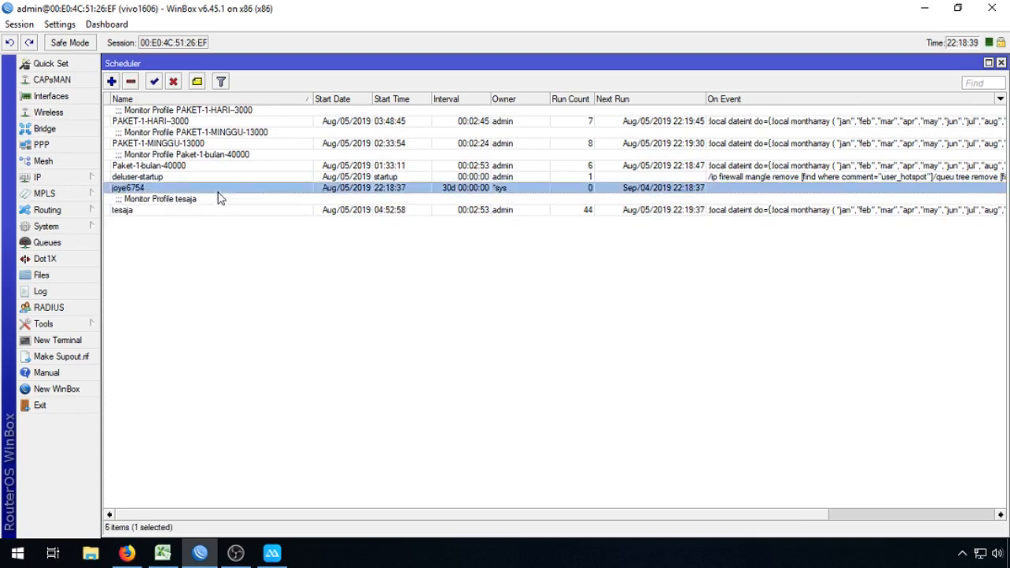
{"action": "double_click", "coordinate": [271, 194]}
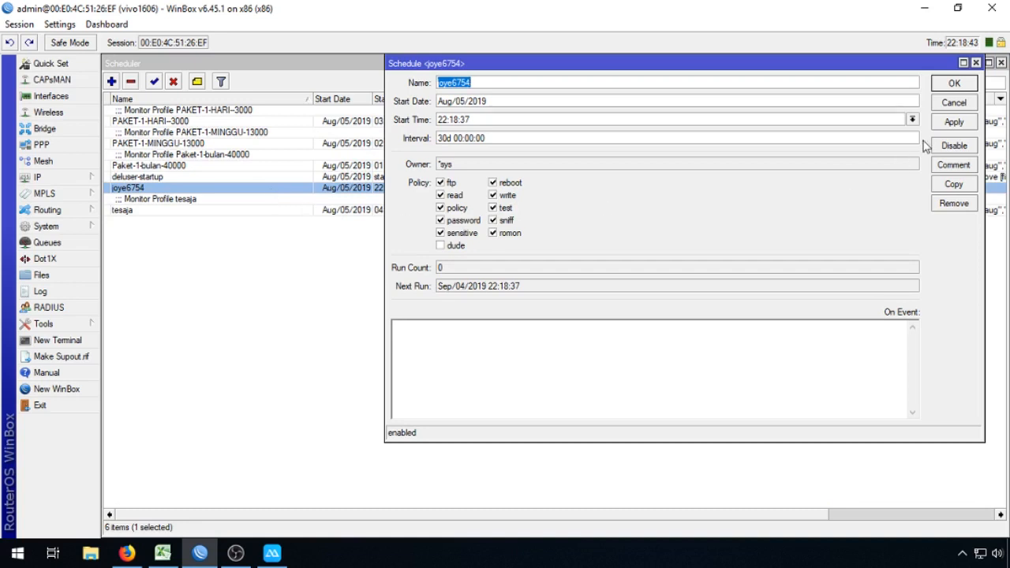
Step: Check the remaining schedules: PAKET-1-HARI-3000, PAKET-1-MINGGU-13000, Paket-1-bulan-40000, deluser-startup, tesaja; then go to Queue Tree
{"action": "left_click", "coordinate": [177, 178]}
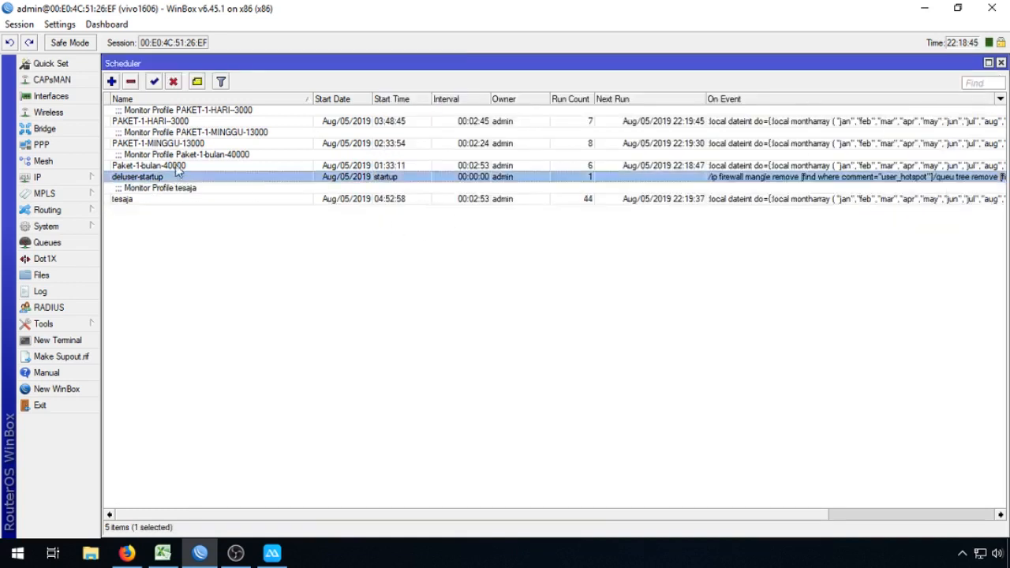
{"action": "left_click", "coordinate": [175, 164]}
{"action": "left_click", "coordinate": [181, 142]}
{"action": "left_click", "coordinate": [183, 121]}
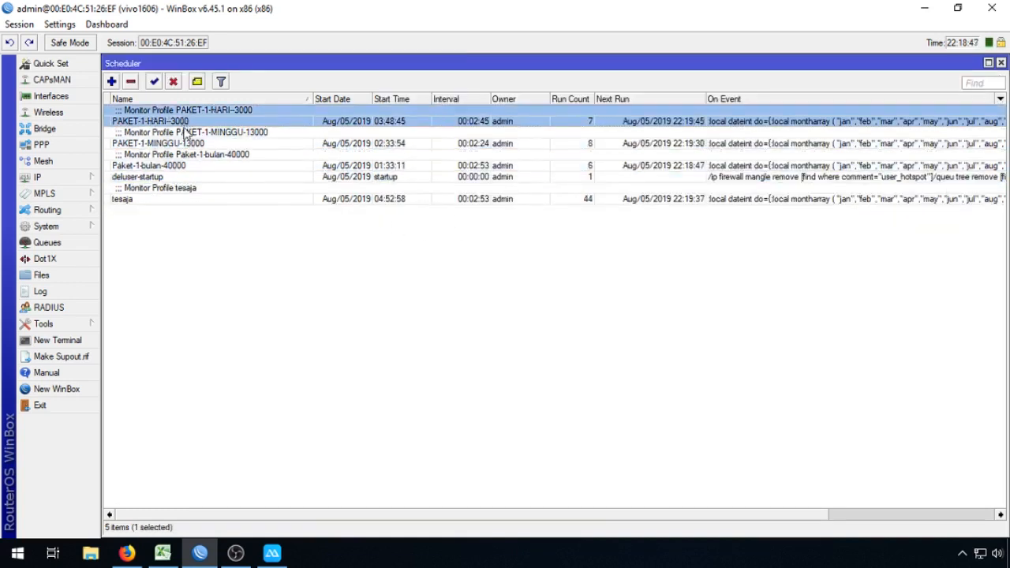
{"action": "left_click", "coordinate": [189, 141]}
{"action": "left_click", "coordinate": [204, 164]}
{"action": "left_click", "coordinate": [210, 177]}
{"action": "left_click", "coordinate": [213, 197]}
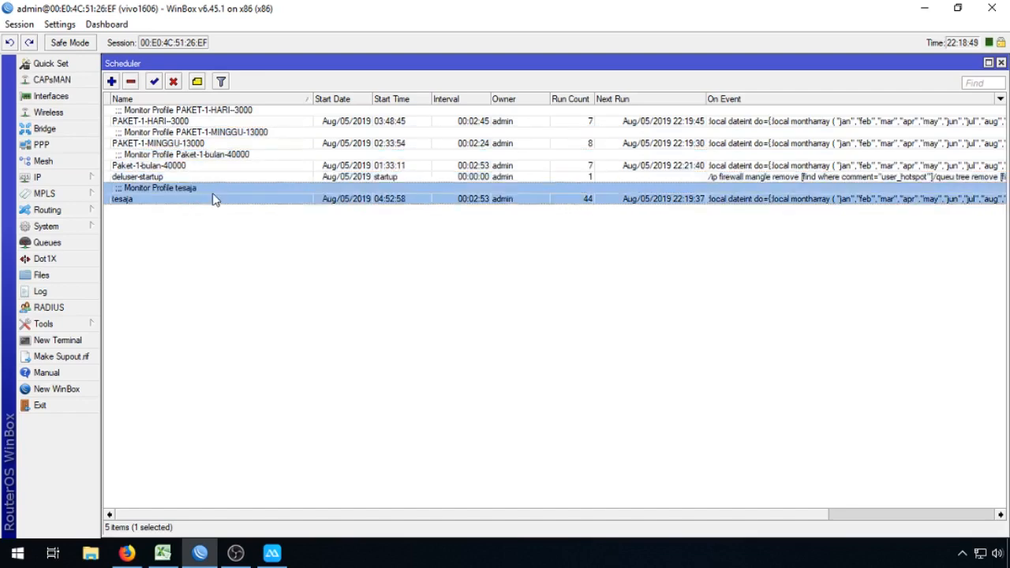
{"action": "left_click", "coordinate": [227, 225]}
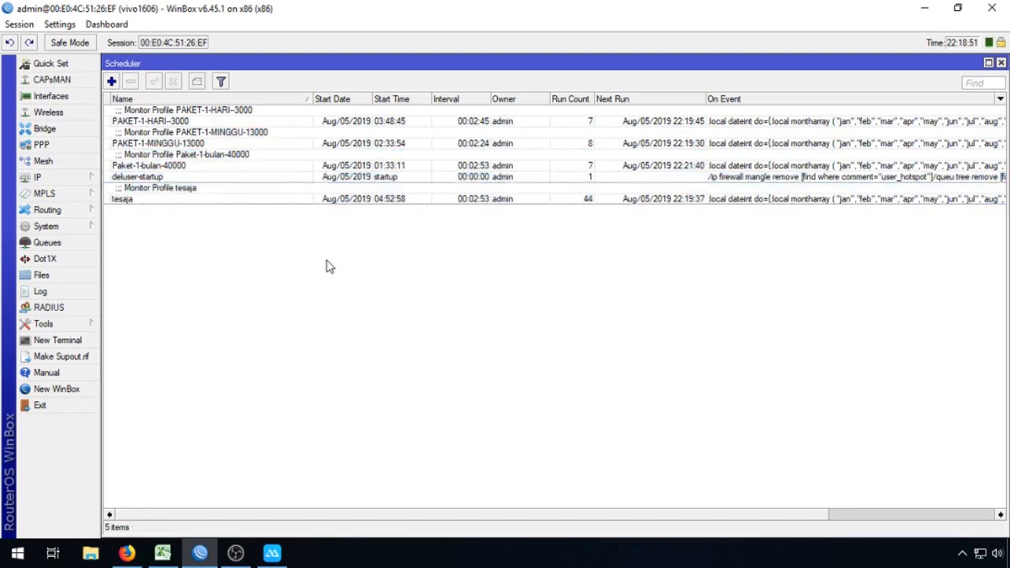
{"action": "left_click", "coordinate": [88, 243]}
Step: Select the per-user download queues from bdvc4264-hotspot through yzhs5974-hotspot, then open IP > Hotspot
{"action": "scroll", "coordinate": [993, 229], "scroll_direction": "down", "scroll_amount": 15}
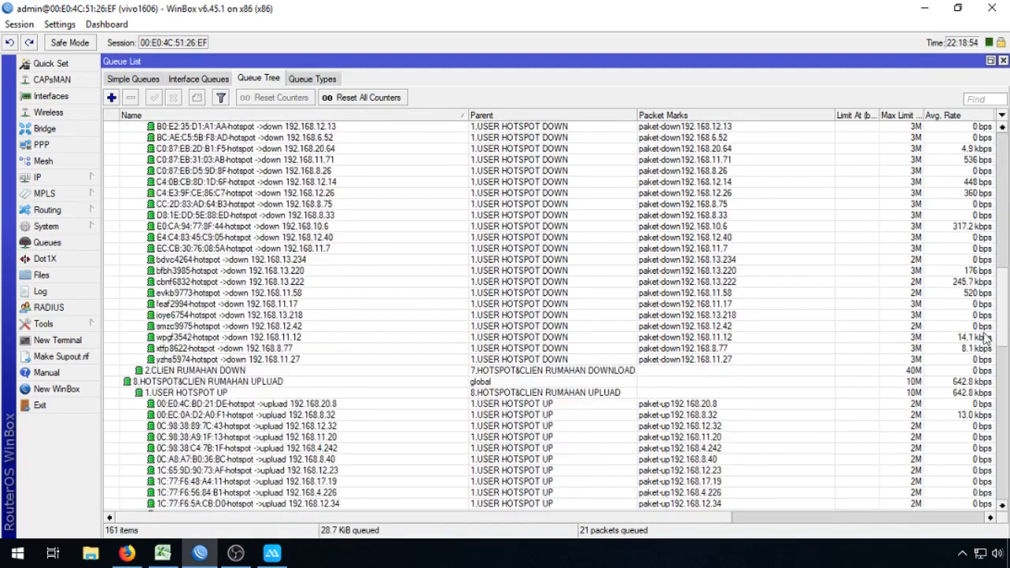
{"action": "scroll", "coordinate": [985, 345], "scroll_direction": "up", "scroll_amount": 4}
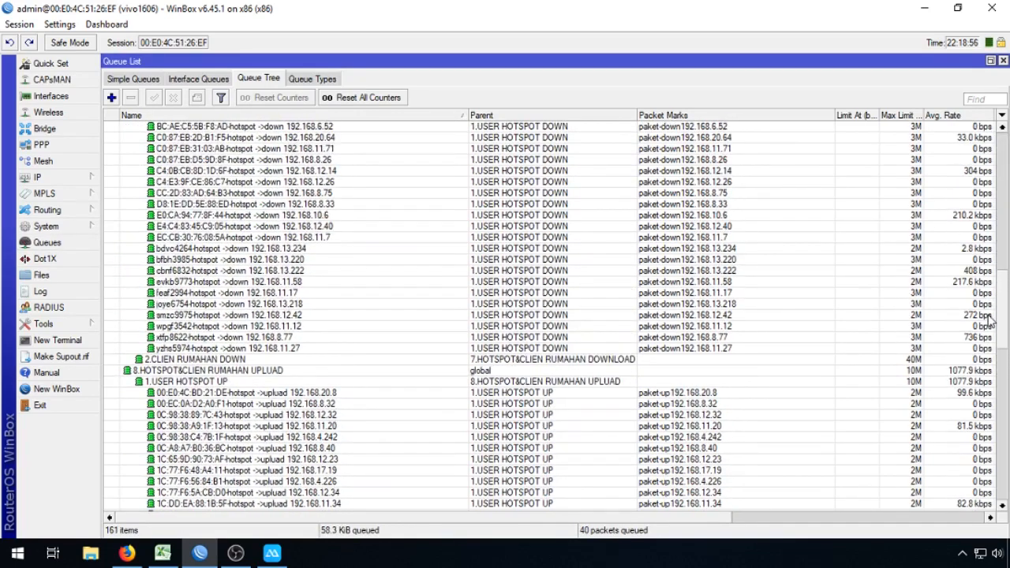
{"action": "left_click", "coordinate": [266, 249]}
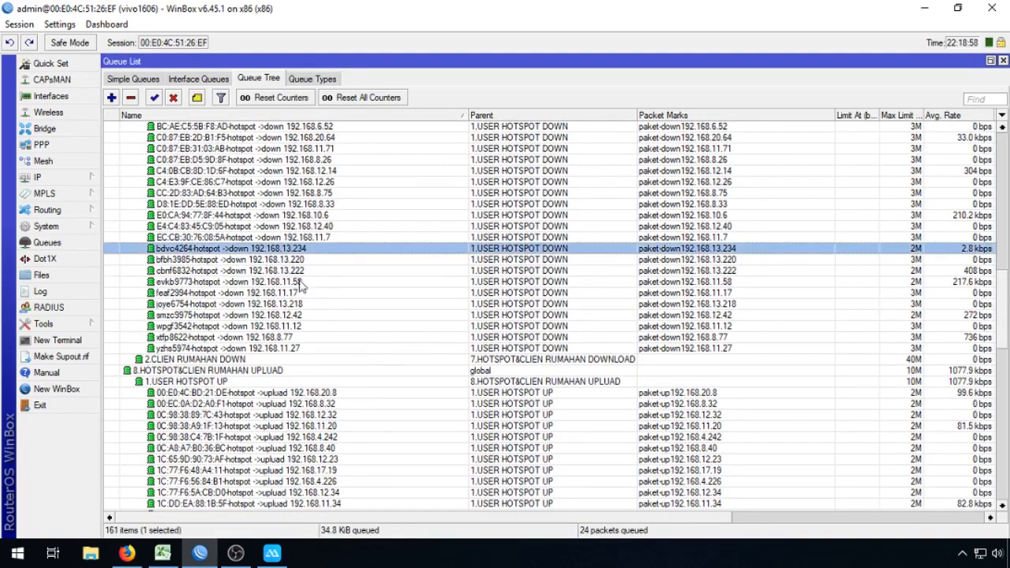
{"action": "left_click", "coordinate": [263, 349]}
{"action": "left_click_drag", "start_coordinate": [1005, 301], "coordinate": [996, 158]}
{"action": "left_click", "coordinate": [330, 183], "text": "shift"}
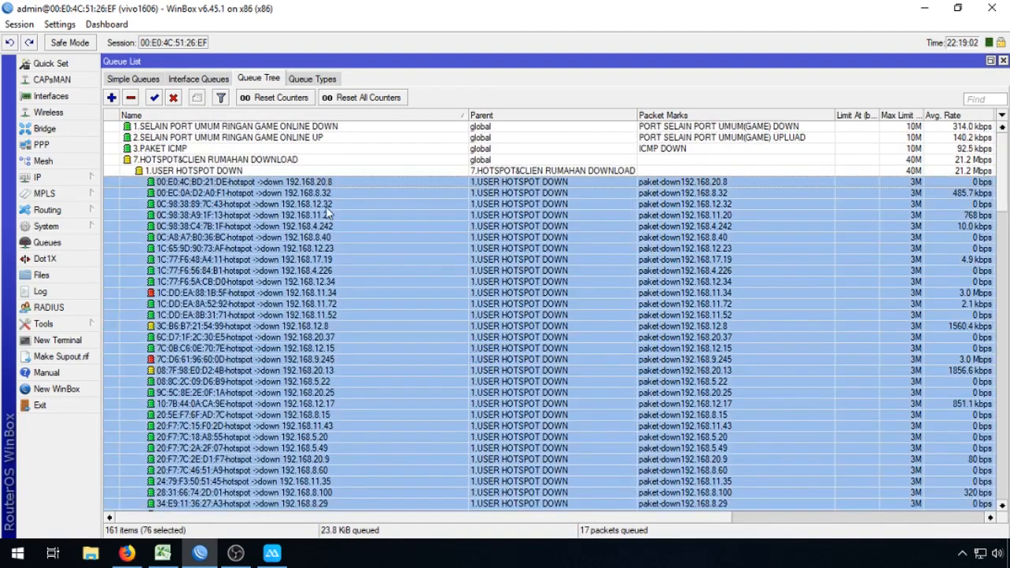
{"action": "left_click", "coordinate": [82, 178]}
{"action": "left_click", "coordinate": [148, 286]}
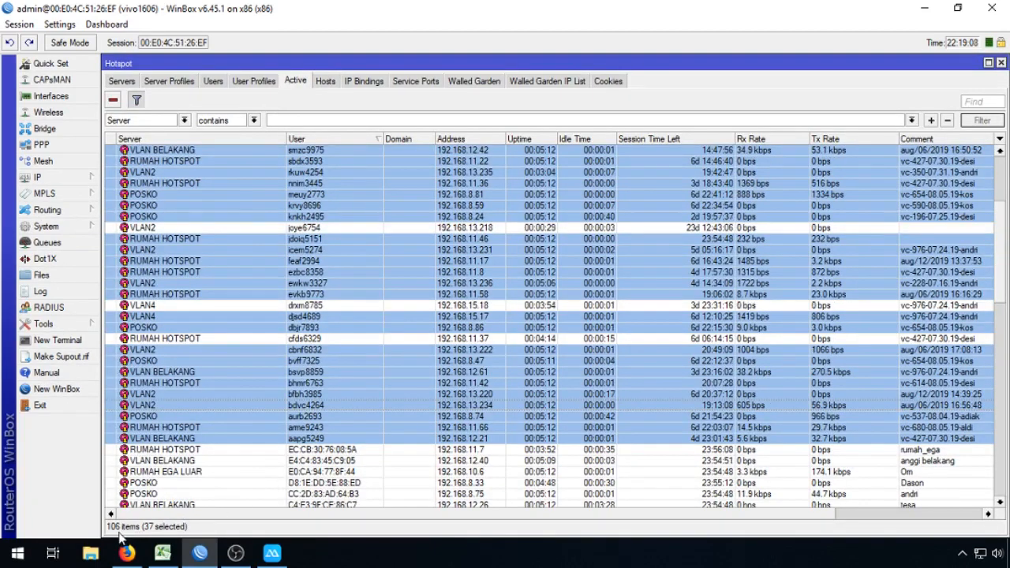
Step: Open the IP > Hotspot settings window
{"action": "left_click", "coordinate": [87, 229]}
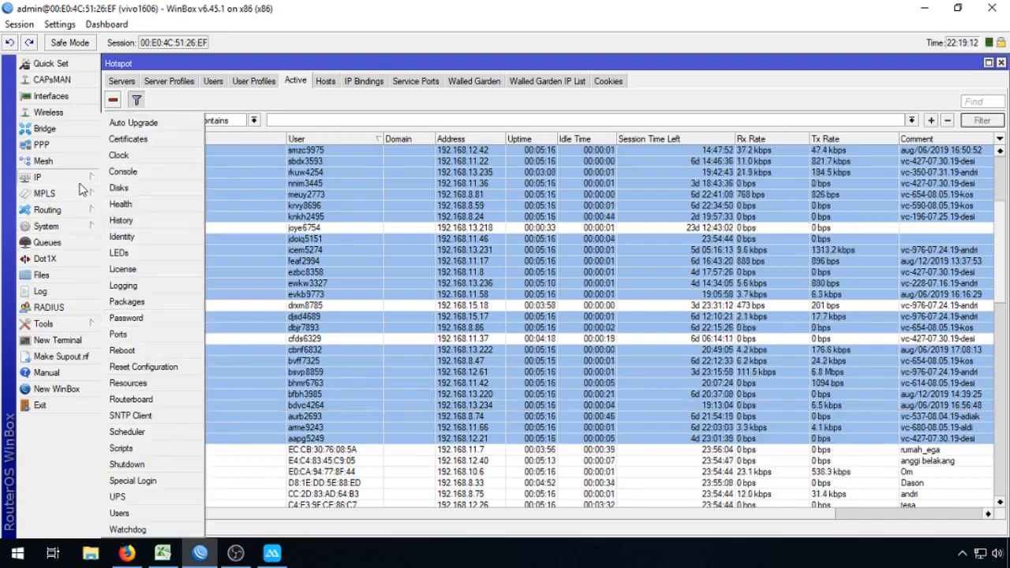
{"action": "mouse_move", "coordinate": [89, 178]}
{"action": "left_click", "coordinate": [149, 289]}
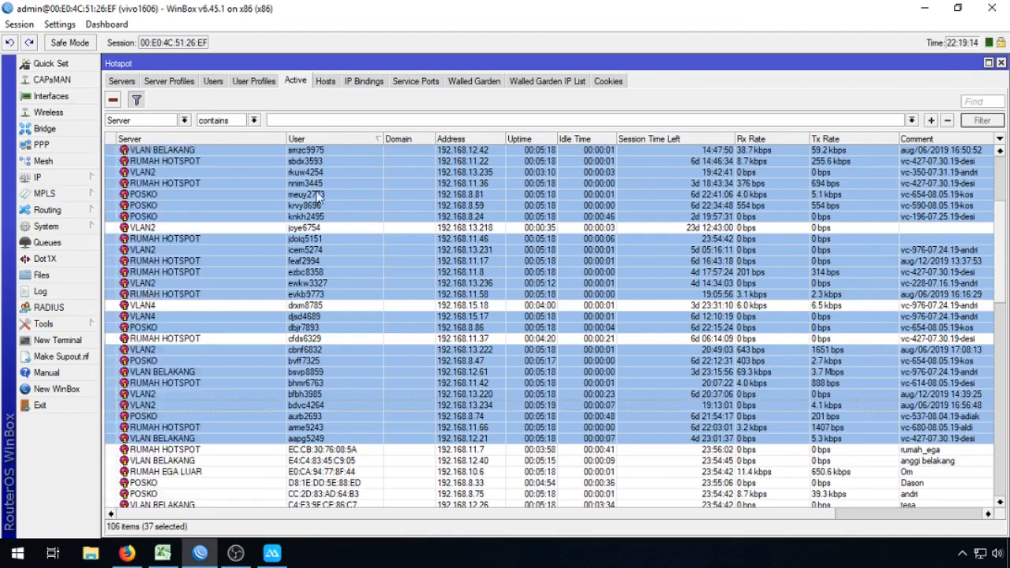
Step: Select all entries on the Hosts tab and remove them, then return to Queue Tree
{"action": "left_click", "coordinate": [327, 82]}
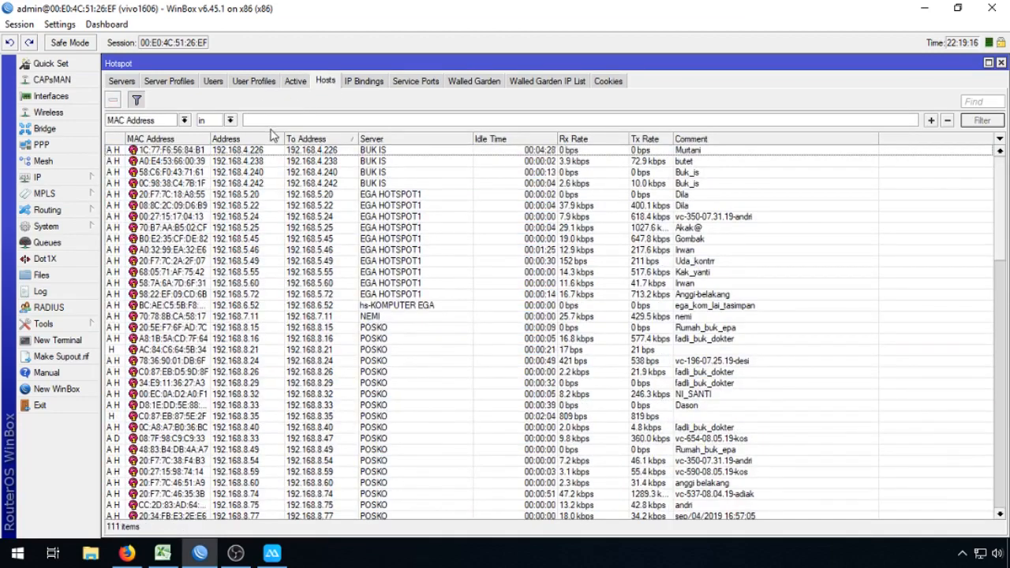
{"action": "left_click", "coordinate": [324, 195]}
{"action": "key", "text": "ctrl+a"}
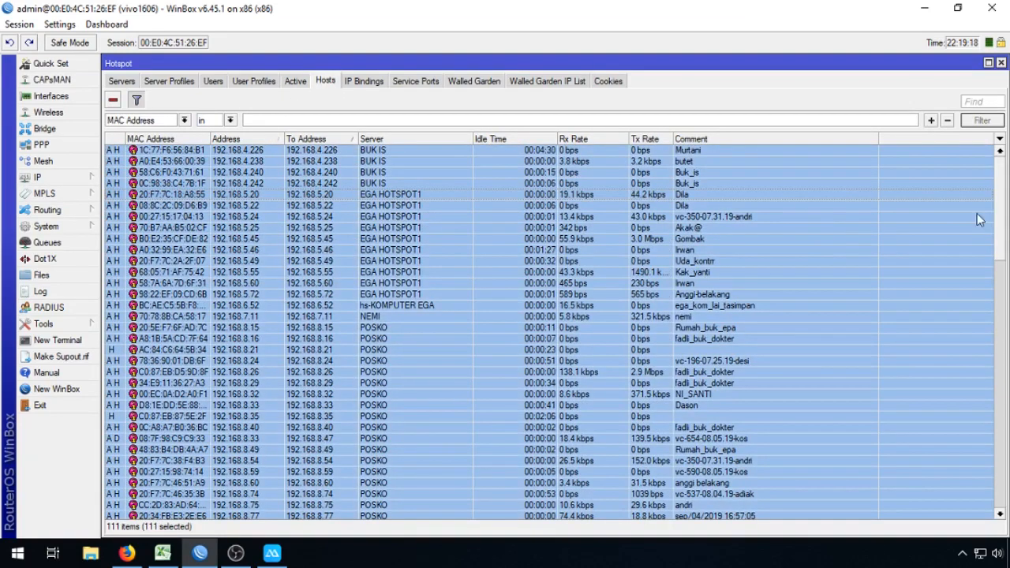
{"action": "scroll", "coordinate": [1004, 206], "scroll_direction": "down", "scroll_amount": 15}
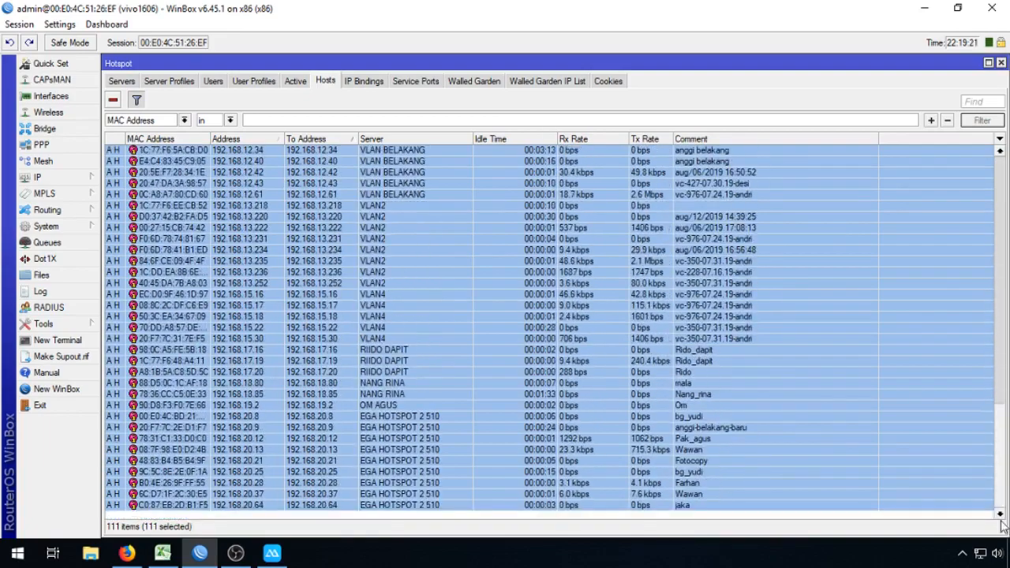
{"action": "scroll", "coordinate": [1004, 206], "scroll_direction": "up", "scroll_amount": 8}
{"action": "scroll", "coordinate": [553, 331], "scroll_direction": "up", "scroll_amount": 10}
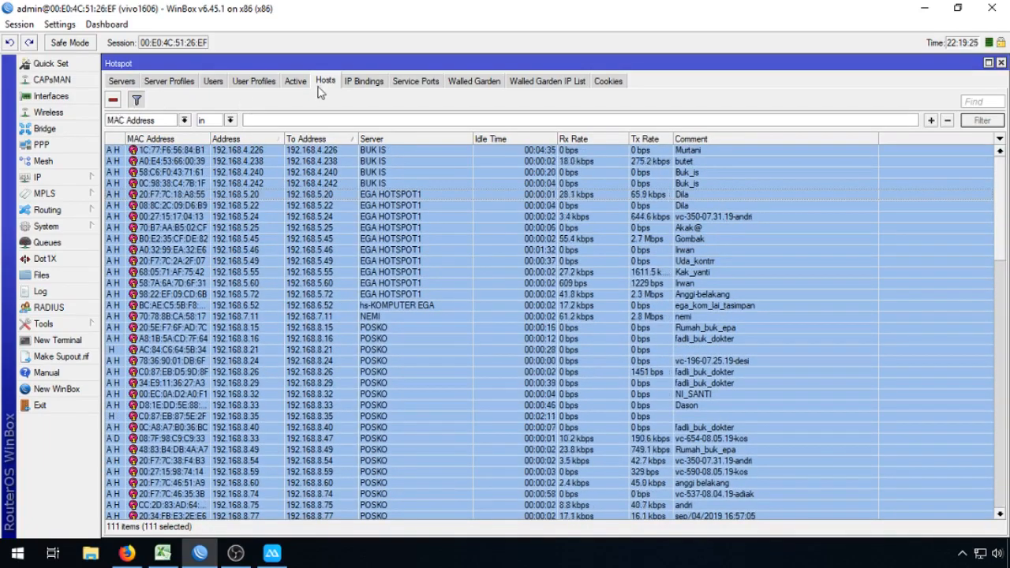
{"action": "left_click", "coordinate": [113, 100]}
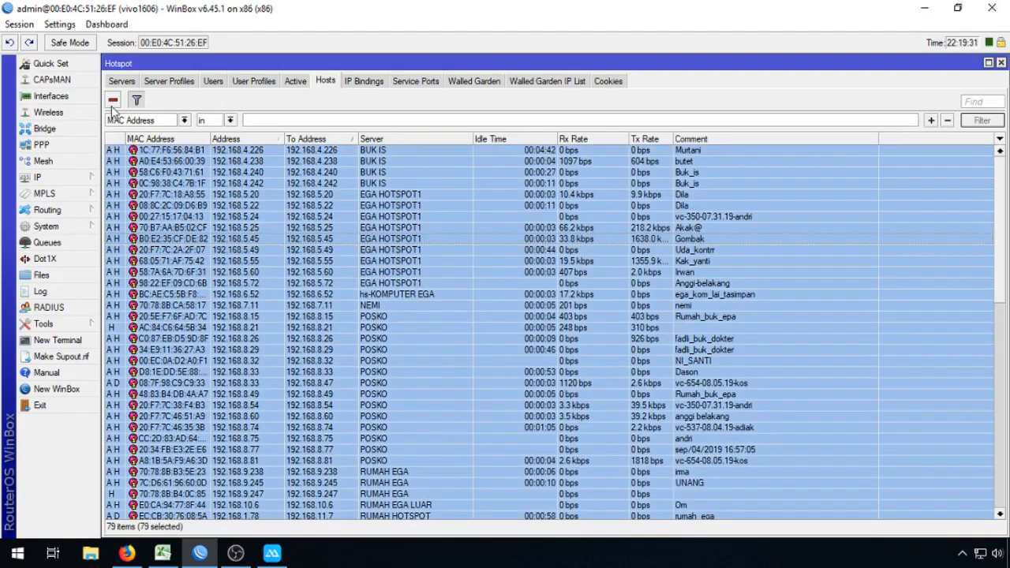
{"action": "left_click", "coordinate": [306, 238]}
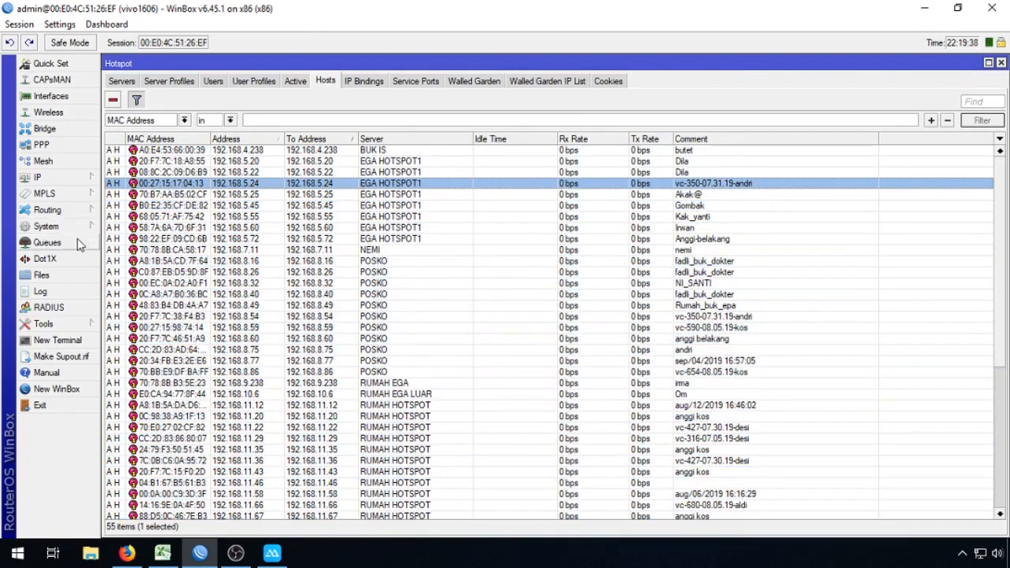
{"action": "left_click", "coordinate": [79, 243]}
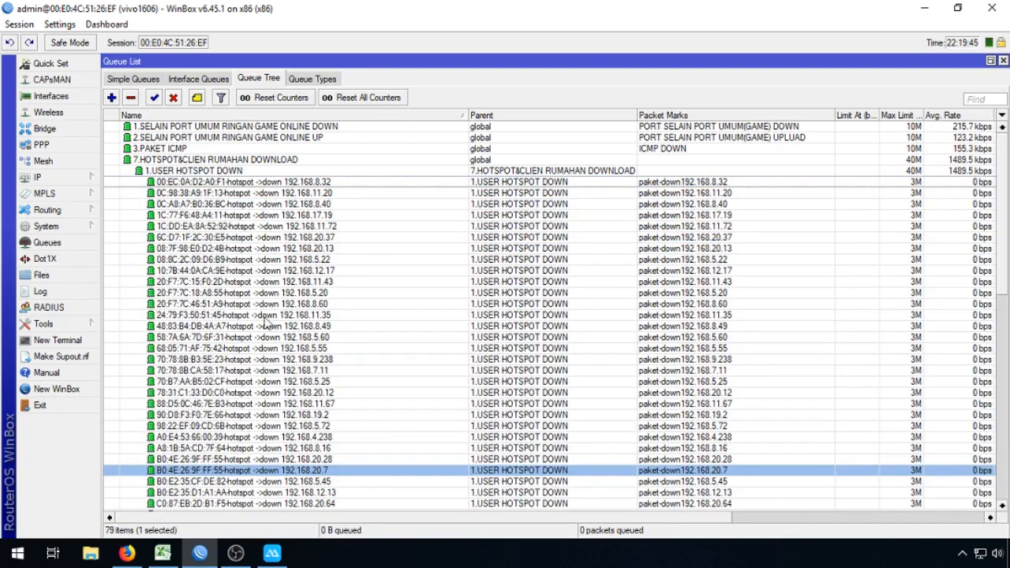
Step: Select the run of per-user hotspot download queues, adding the 192.168.20.8 queue
{"action": "scroll", "coordinate": [304, 391], "scroll_direction": "down", "scroll_amount": 4}
{"action": "scroll", "coordinate": [304, 391], "scroll_direction": "down", "scroll_amount": 5}
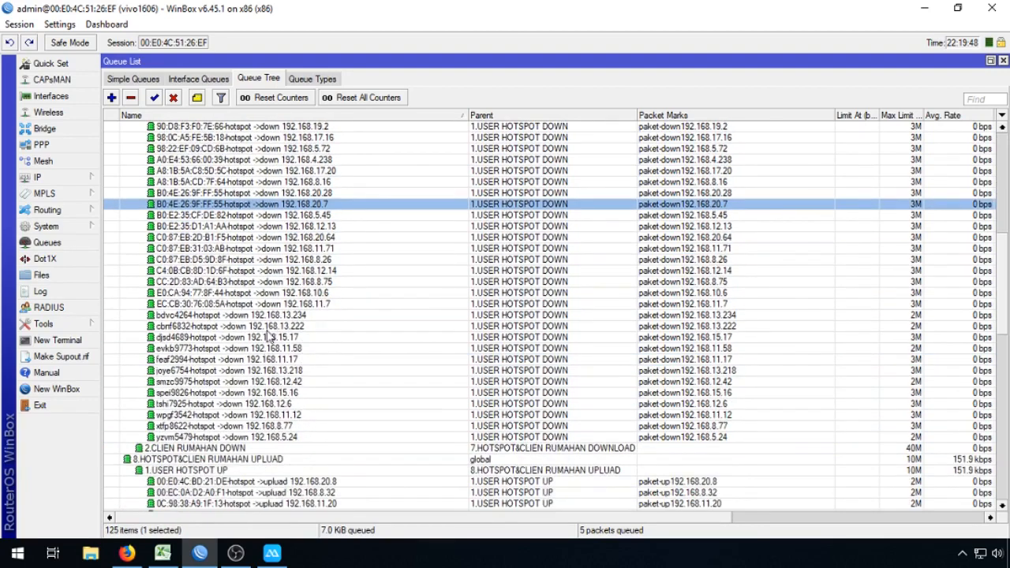
{"action": "left_click", "coordinate": [279, 317]}
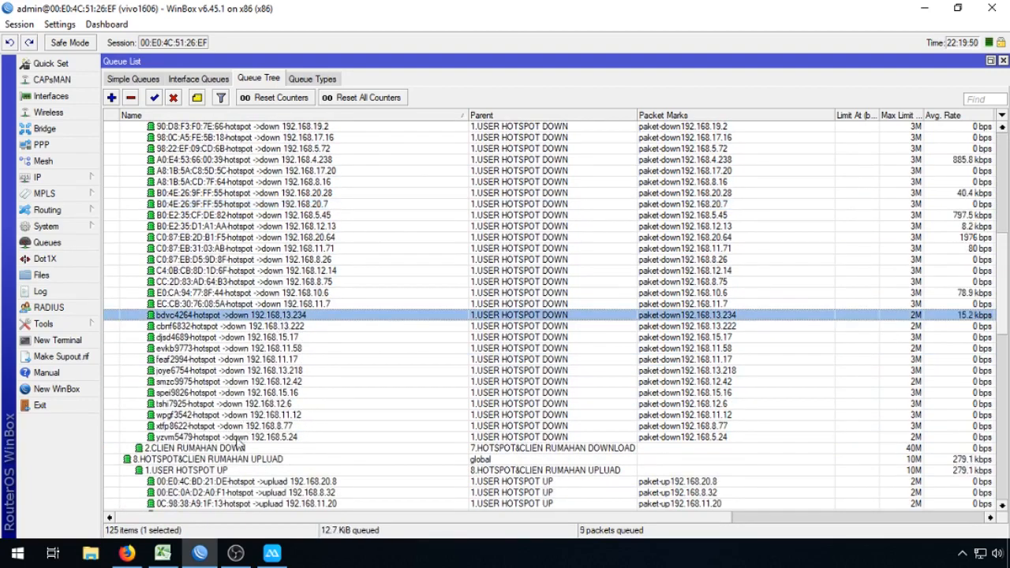
{"action": "scroll", "coordinate": [327, 405], "scroll_direction": "up", "scroll_amount": 8}
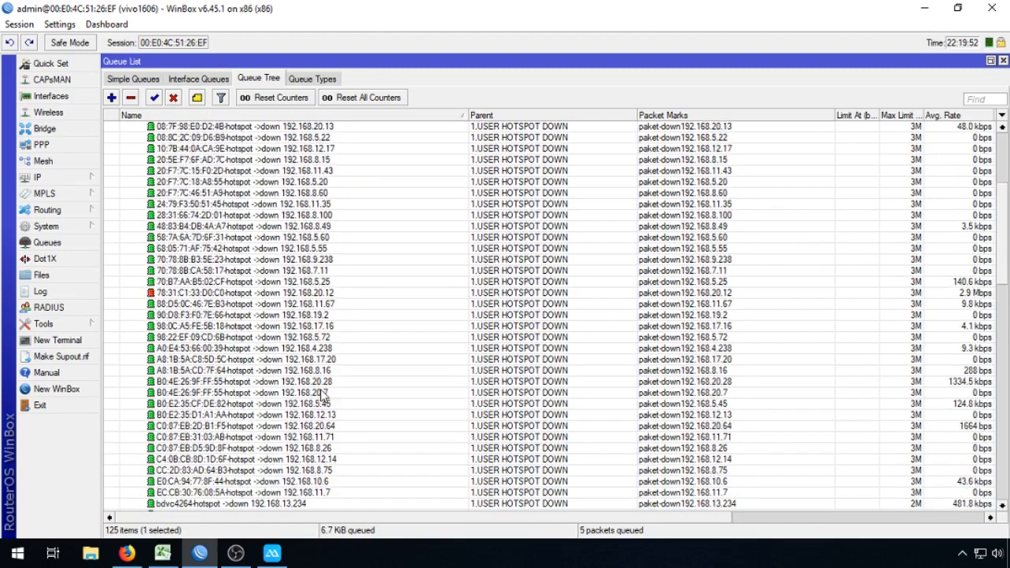
{"action": "scroll", "coordinate": [321, 392], "scroll_direction": "up", "scroll_amount": 3}
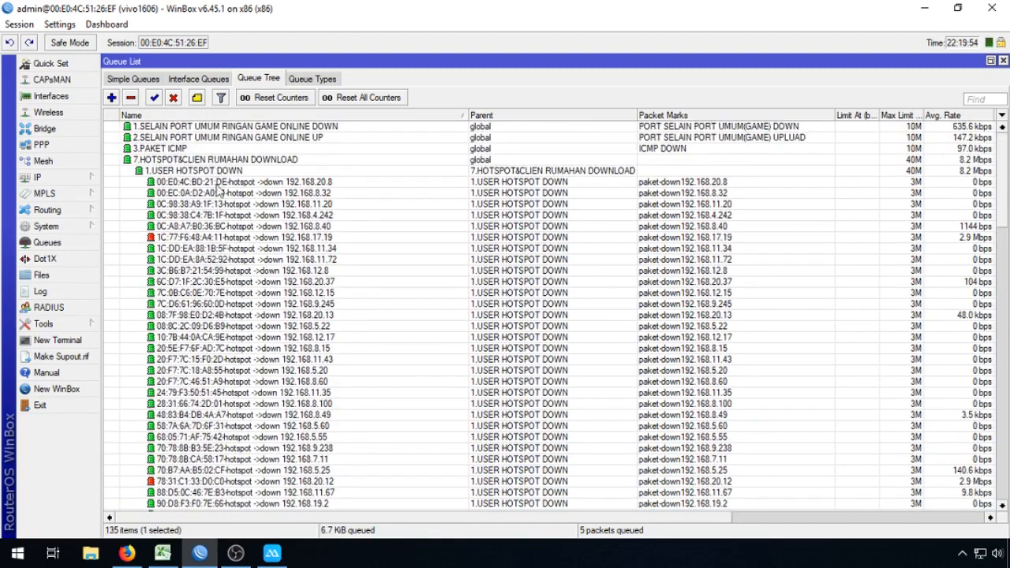
{"action": "left_click", "coordinate": [220, 193], "text": "shift"}
{"action": "left_click", "coordinate": [221, 184], "text": "shift"}
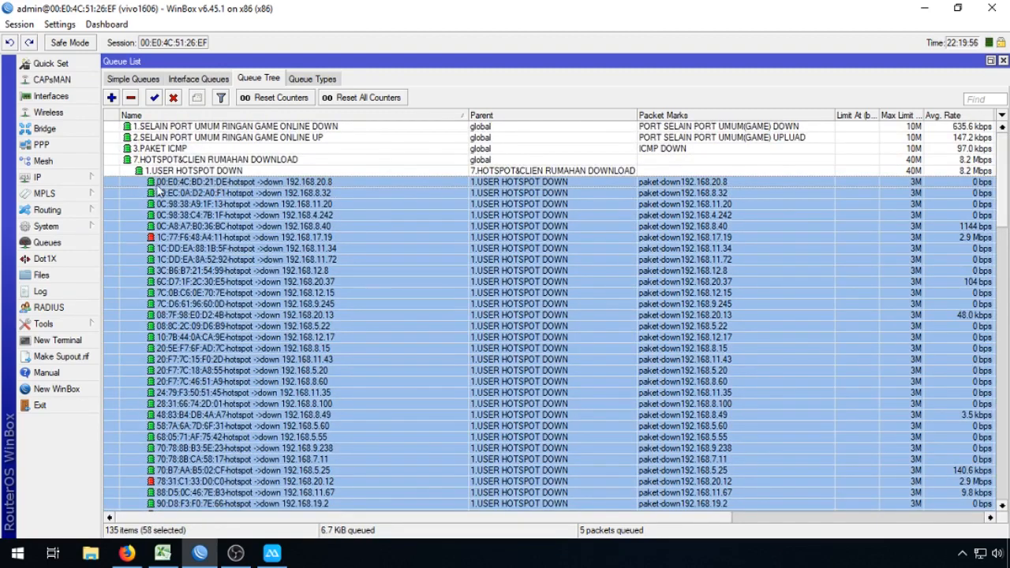
{"action": "left_click", "coordinate": [82, 178]}
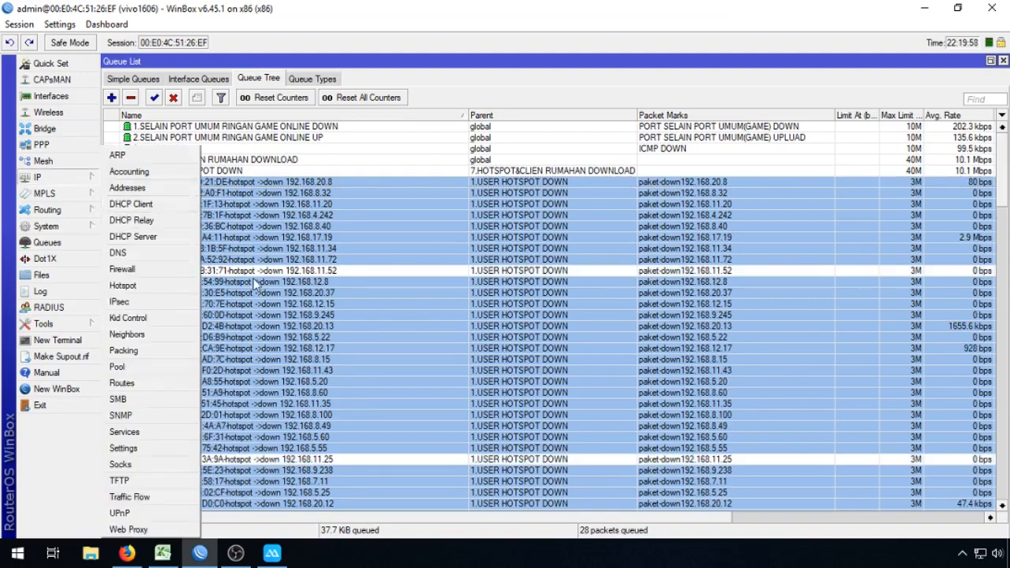
Step: Add queues 192.168.11.52 and 192.168.11.25, then select only 192.168.8.81 and open the IP menu
{"action": "left_click", "coordinate": [258, 271], "text": "ctrl"}
{"action": "scroll", "coordinate": [265, 430], "scroll_direction": "down", "scroll_amount": 1}
{"action": "left_click", "coordinate": [265, 432], "text": "ctrl"}
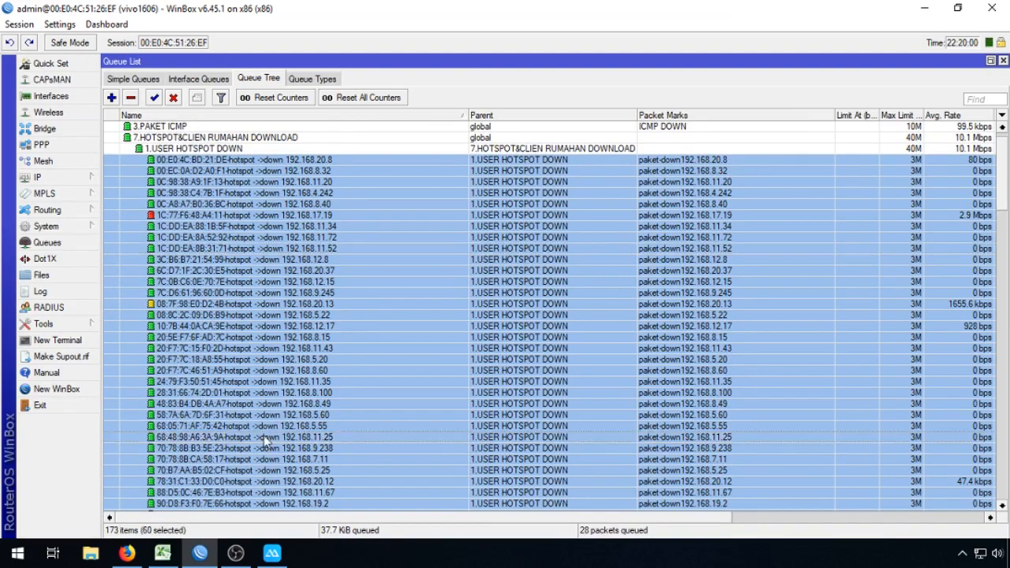
{"action": "scroll", "coordinate": [260, 439], "scroll_direction": "down", "scroll_amount": 4}
{"action": "scroll", "coordinate": [261, 440], "scroll_direction": "down", "scroll_amount": 10}
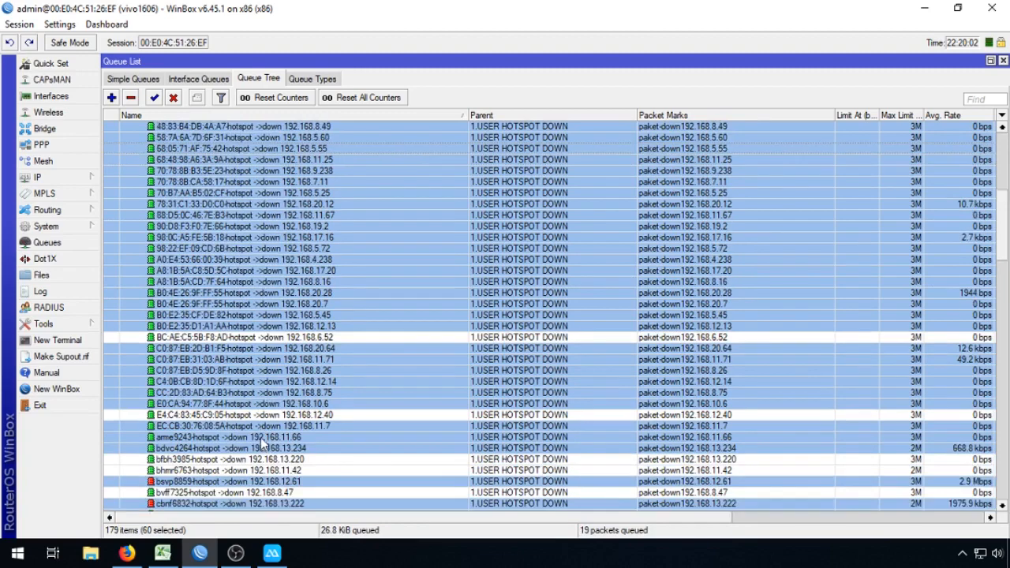
{"action": "scroll", "coordinate": [262, 443], "scroll_direction": "down", "scroll_amount": 6}
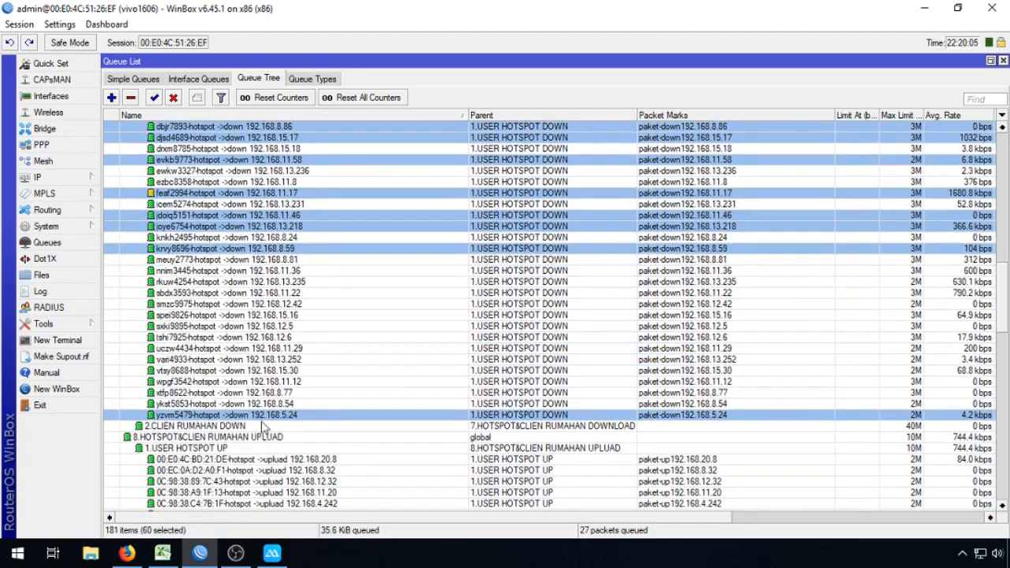
{"action": "left_click", "coordinate": [265, 259]}
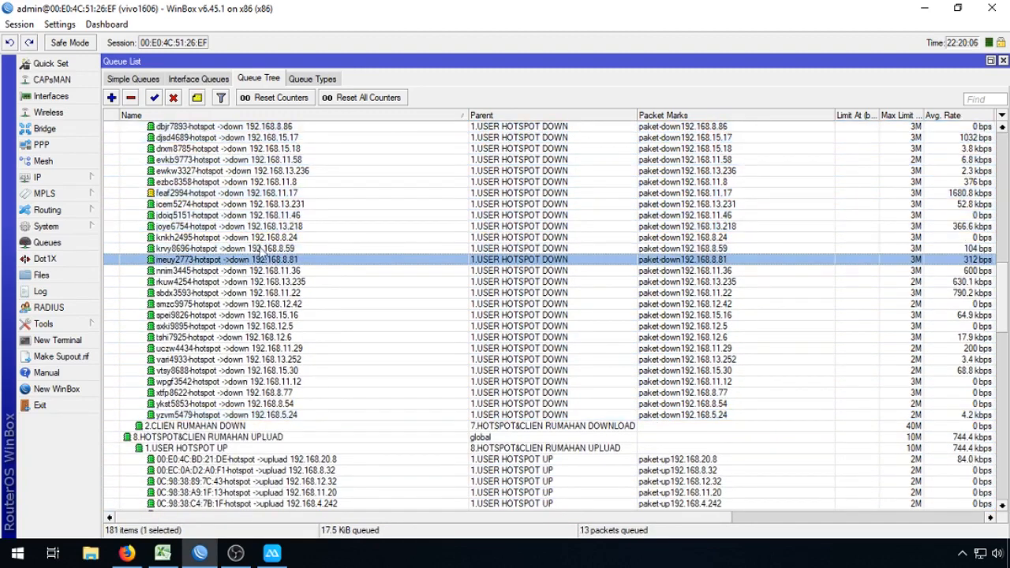
{"action": "scroll", "coordinate": [260, 249], "scroll_direction": "up", "scroll_amount": 3}
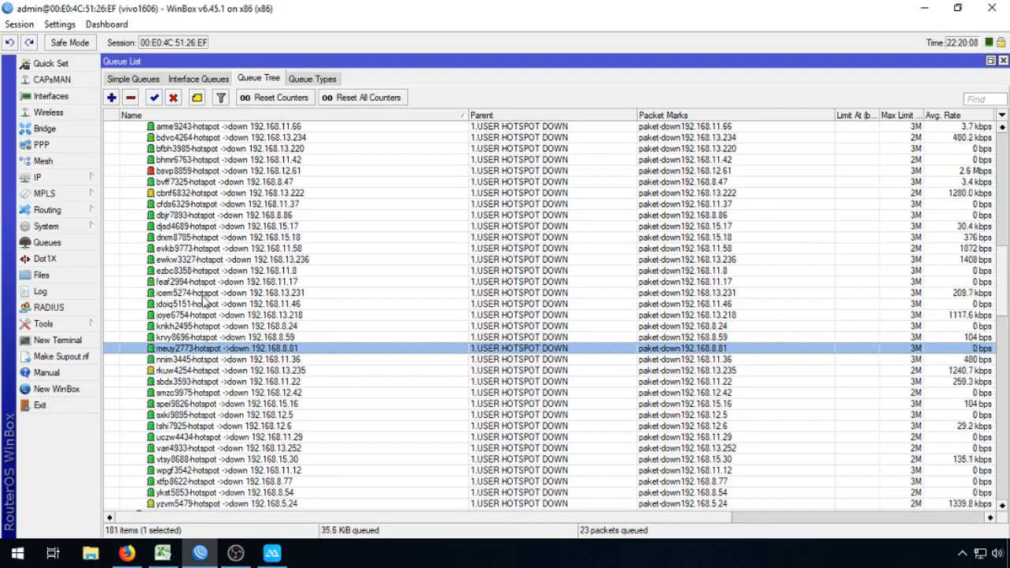
{"action": "scroll", "coordinate": [213, 331], "scroll_direction": "up", "scroll_amount": 2}
{"action": "scroll", "coordinate": [207, 308], "scroll_direction": "up", "scroll_amount": 1}
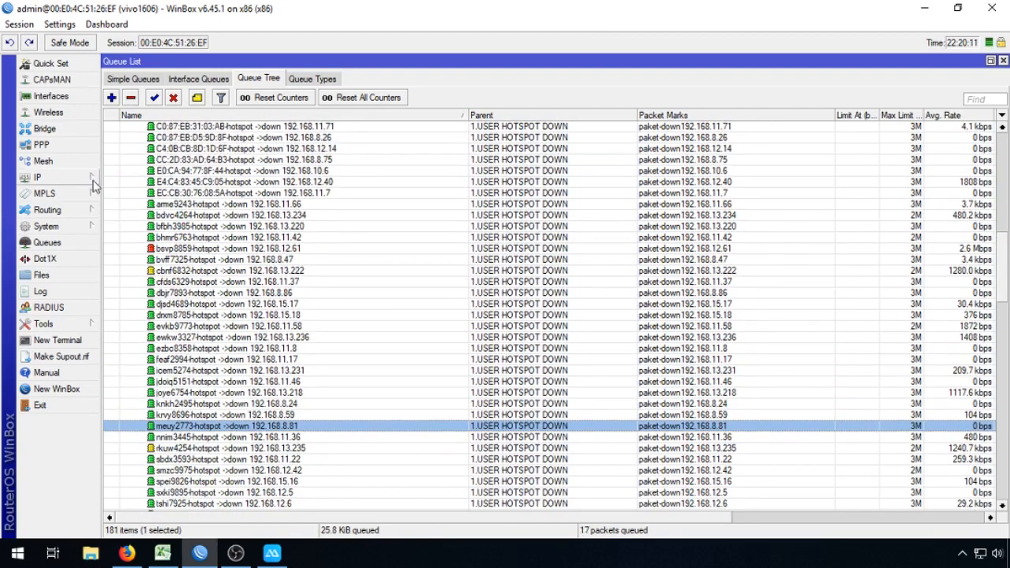
{"action": "left_click", "coordinate": [37, 177]}
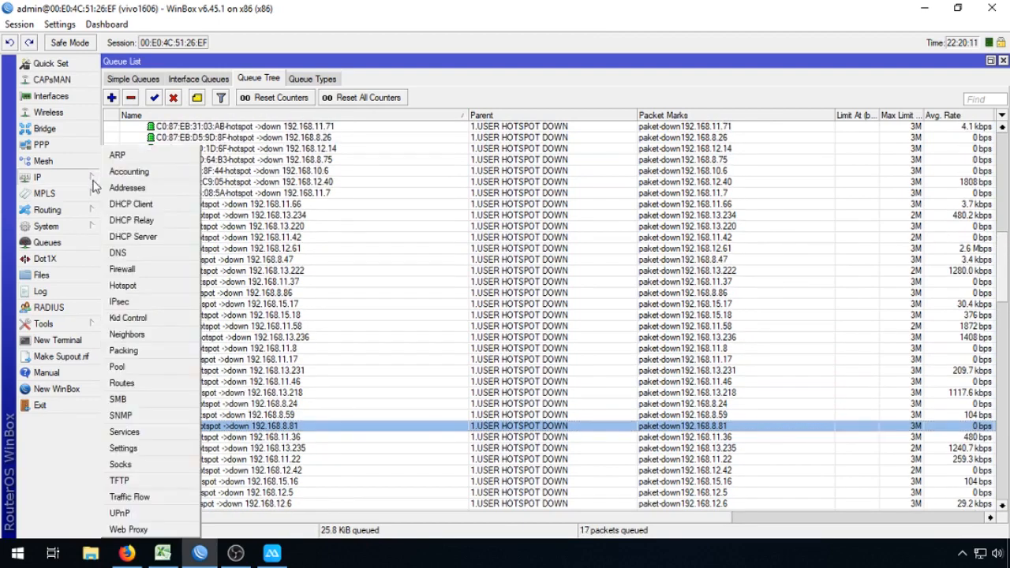
Step: Show Hotspot Active users, select VLAN BELAKANG (192.168.12.43) and POSKO (192.168.8.54), and hide the filter row
{"action": "left_click", "coordinate": [155, 292]}
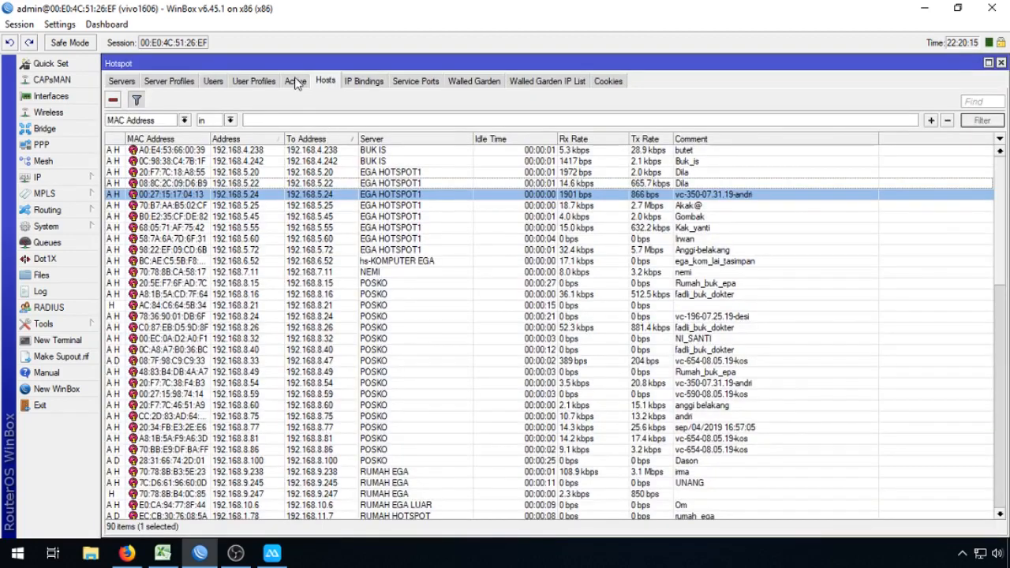
{"action": "left_click", "coordinate": [298, 81]}
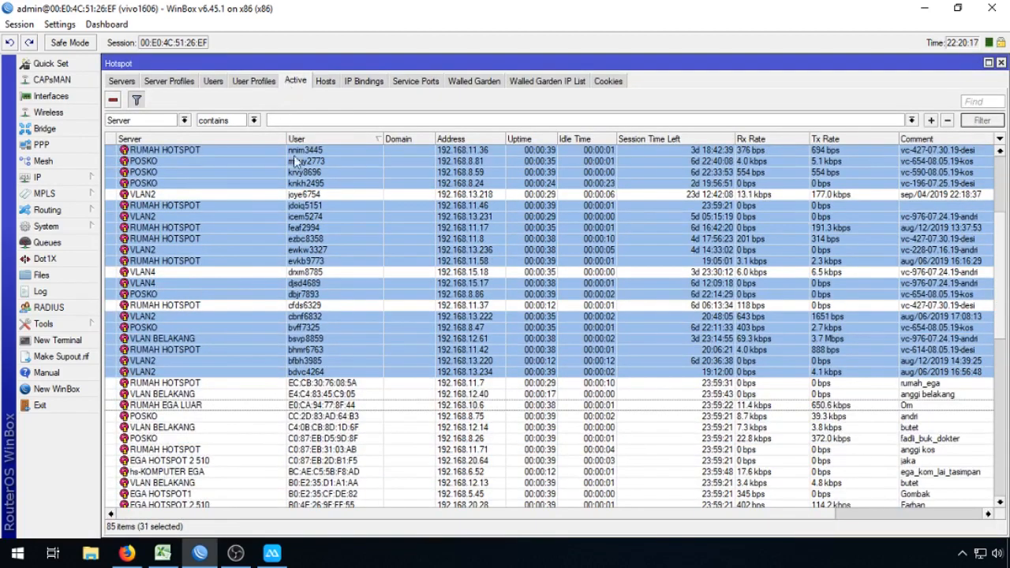
{"action": "left_click_drag", "start_coordinate": [1001, 239], "coordinate": [1006, 180]}
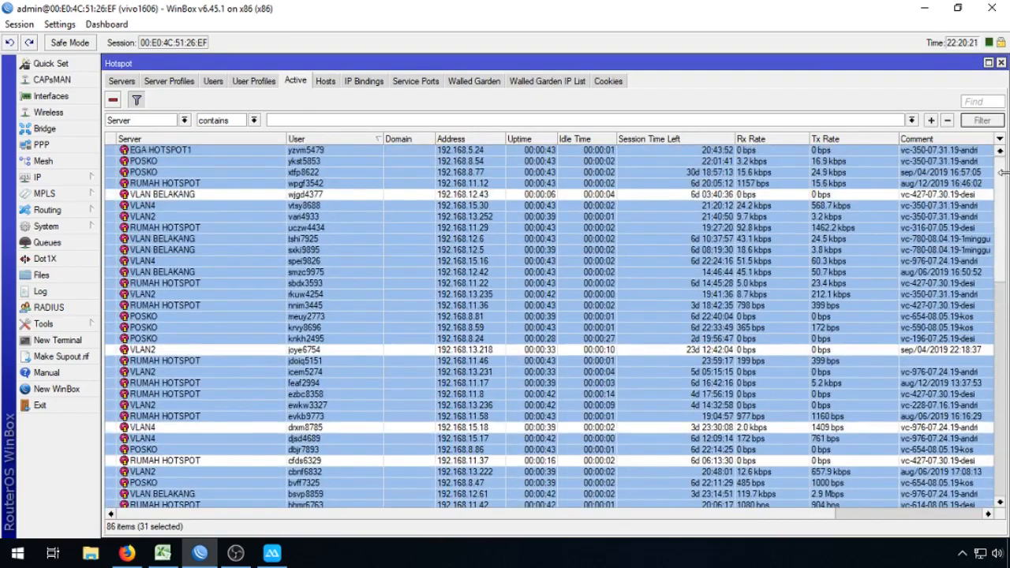
{"action": "left_click", "coordinate": [713, 196]}
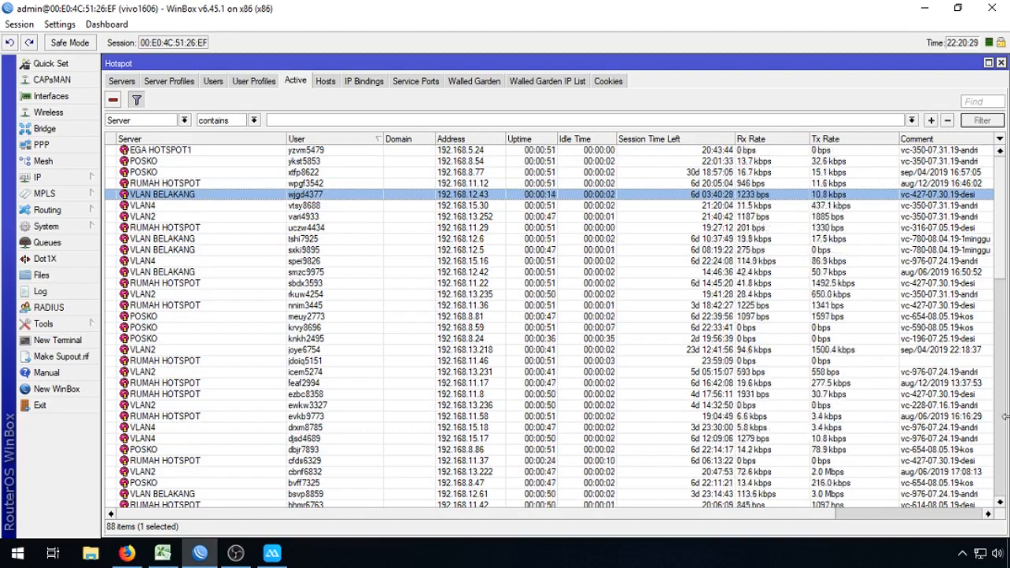
{"action": "left_click_drag", "start_coordinate": [1004, 271], "coordinate": [1004, 190]}
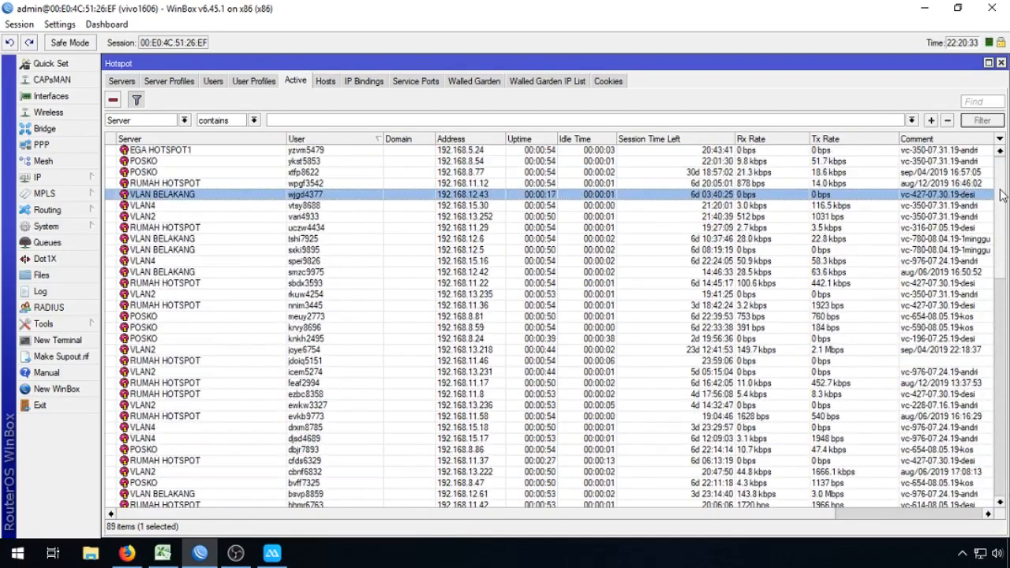
{"action": "left_click", "coordinate": [322, 162]}
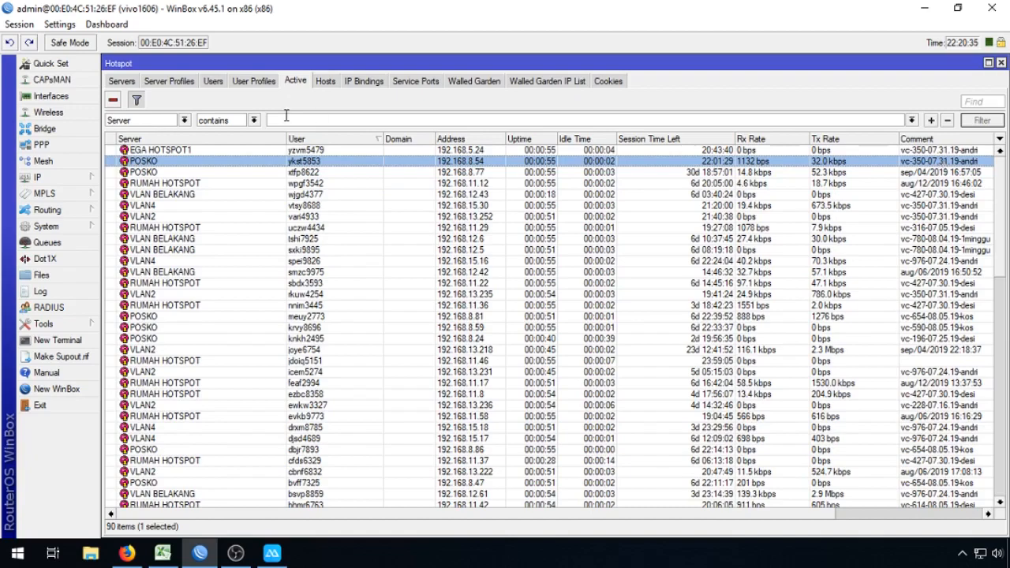
{"action": "left_click", "coordinate": [136, 99]}
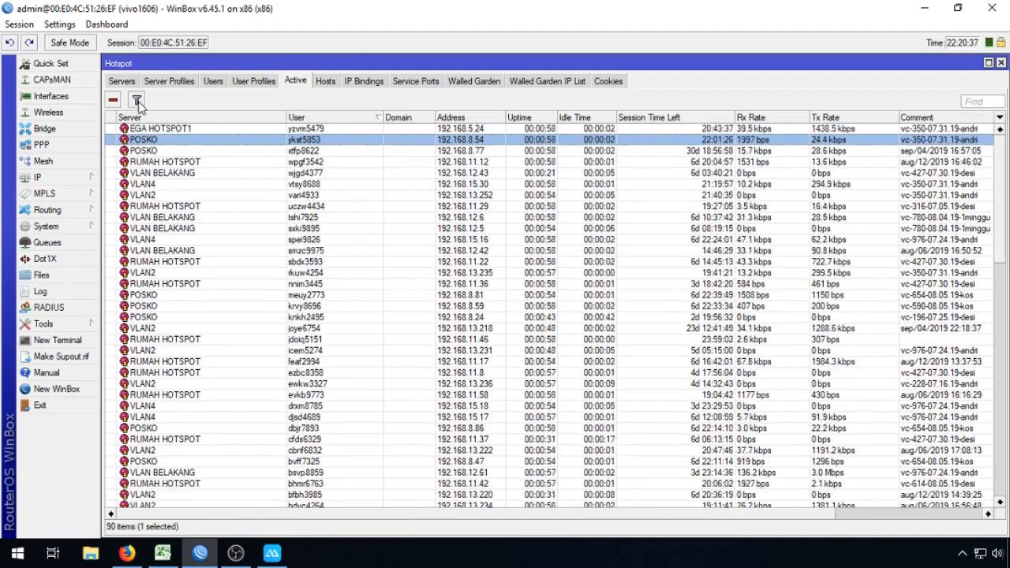
{"action": "left_click_drag", "start_coordinate": [1001, 187], "coordinate": [995, 489]}
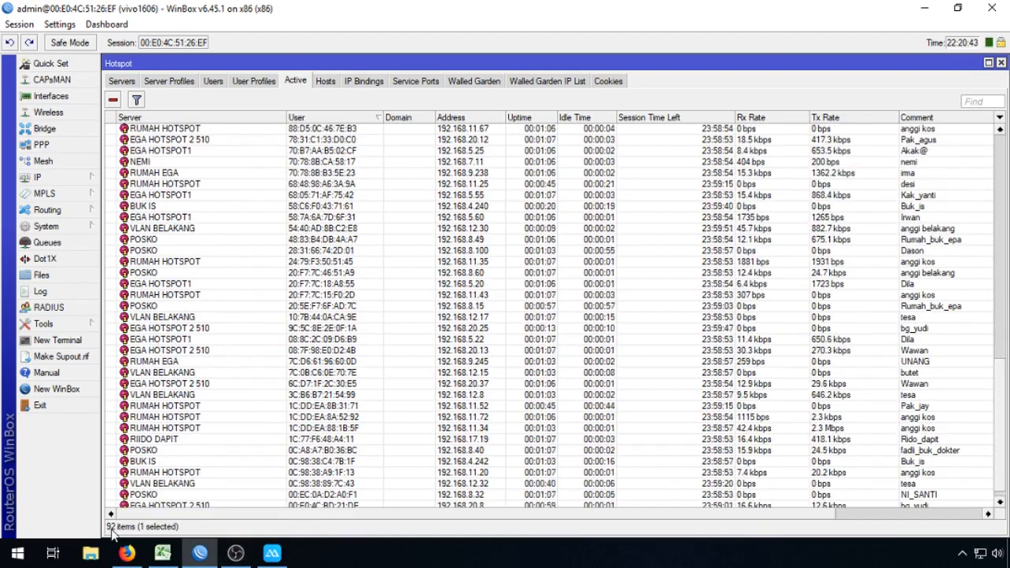
Step: In Queue Tree, select every hotspot download queue down to 192.168.5.24, plus 192.168.20.8
{"action": "left_click", "coordinate": [47, 242]}
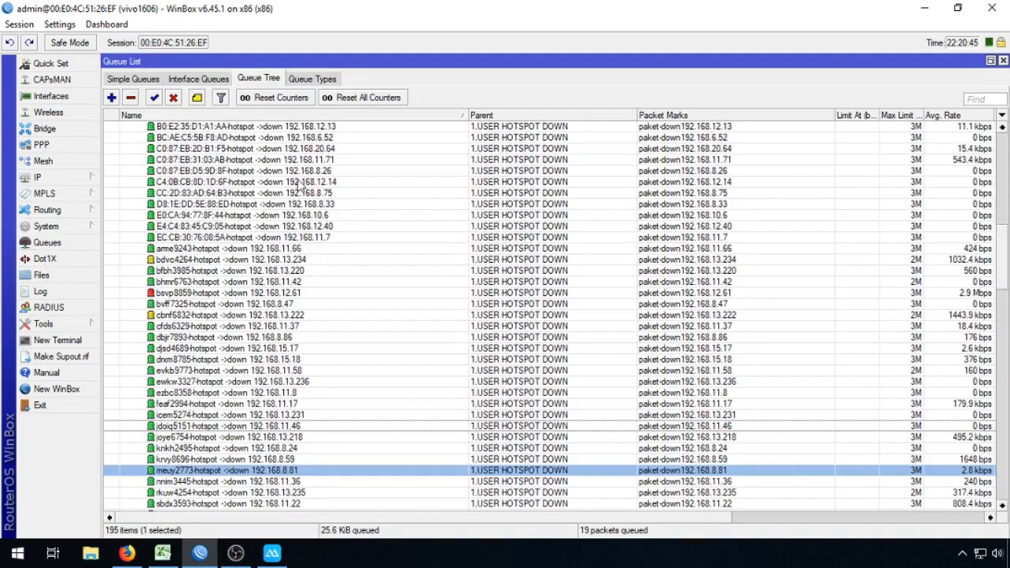
{"action": "scroll", "coordinate": [277, 443], "scroll_direction": "down", "scroll_amount": 8}
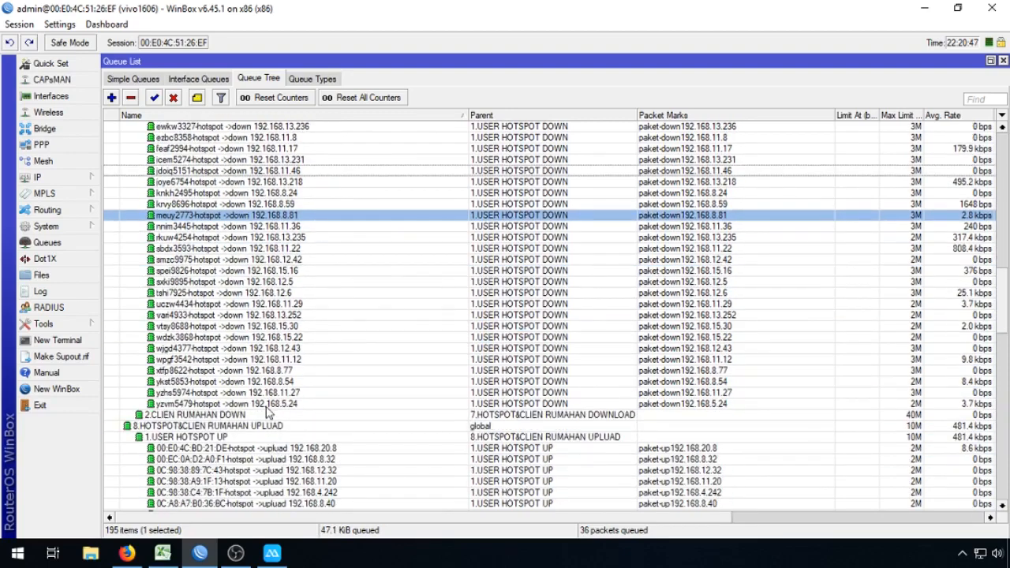
{"action": "left_click", "coordinate": [266, 405]}
{"action": "left_click_drag", "start_coordinate": [1004, 308], "coordinate": [1005, 138]}
{"action": "left_click", "coordinate": [403, 193], "text": "shift"}
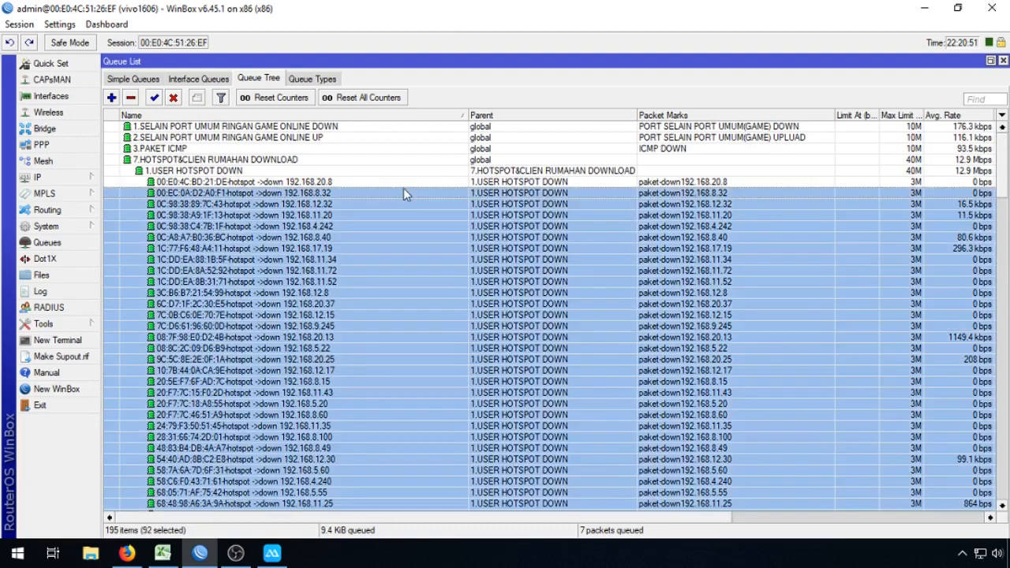
{"action": "left_click", "coordinate": [401, 181], "text": "shift"}
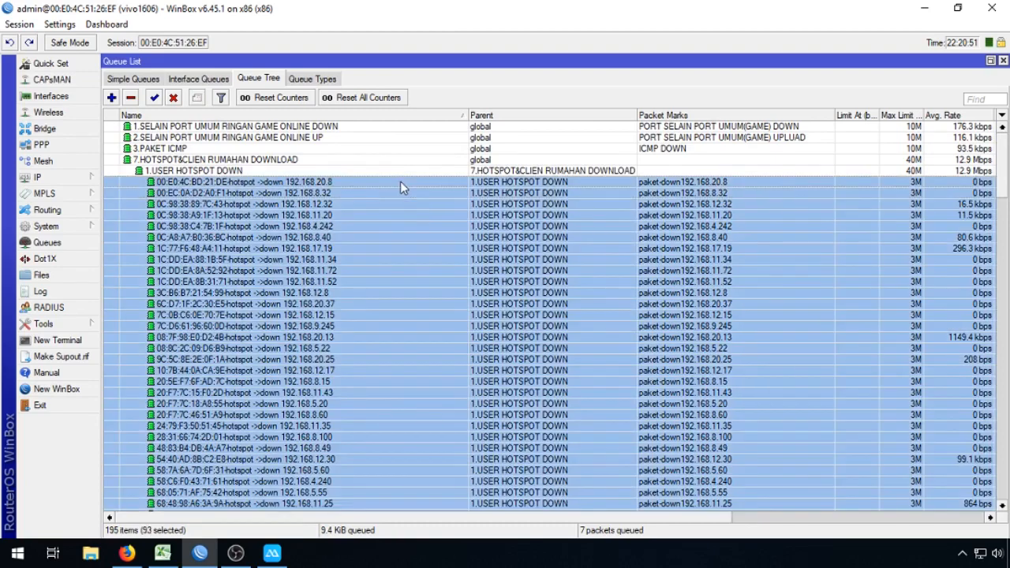
Step: Scroll through the active hotspot users, close that list, and select only the first download queue
{"action": "left_click", "coordinate": [59, 177]}
{"action": "left_click", "coordinate": [150, 285]}
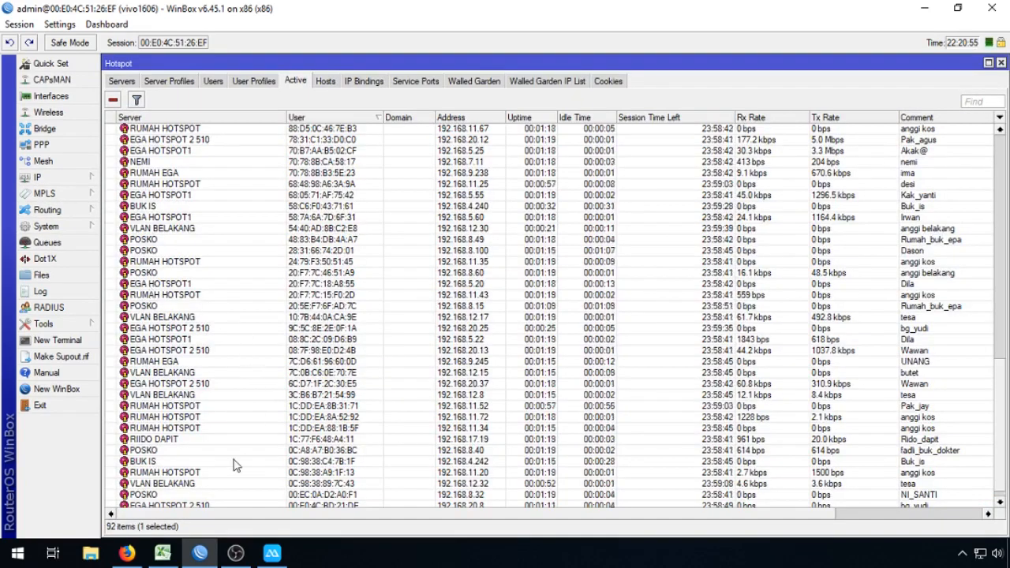
{"action": "scroll", "coordinate": [488, 484], "scroll_direction": "down", "scroll_amount": 1}
{"action": "left_click_drag", "start_coordinate": [1002, 436], "coordinate": [1004, 177]}
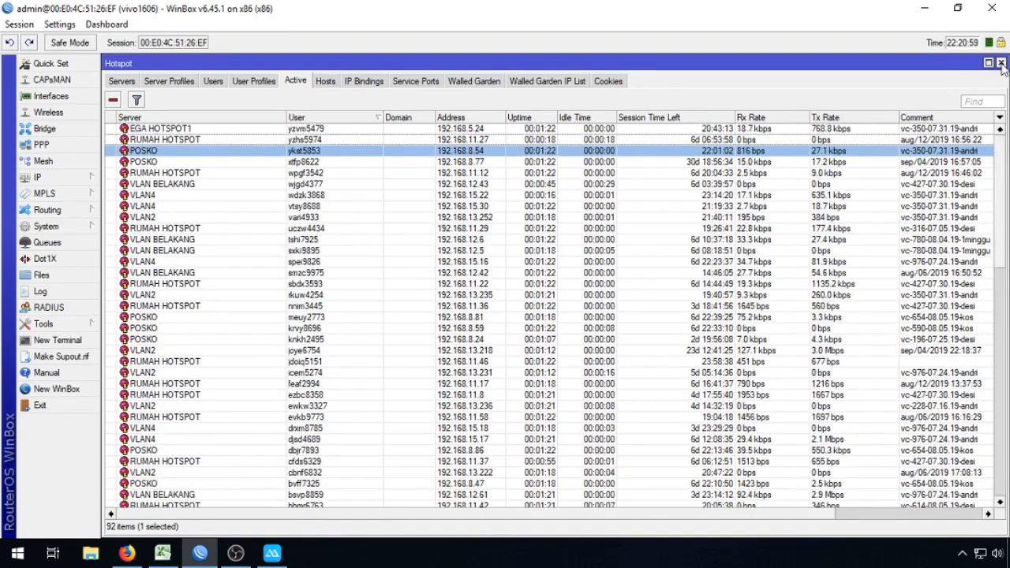
{"action": "left_click", "coordinate": [1000, 64]}
{"action": "left_click_drag", "start_coordinate": [1001, 170], "coordinate": [1006, 323]}
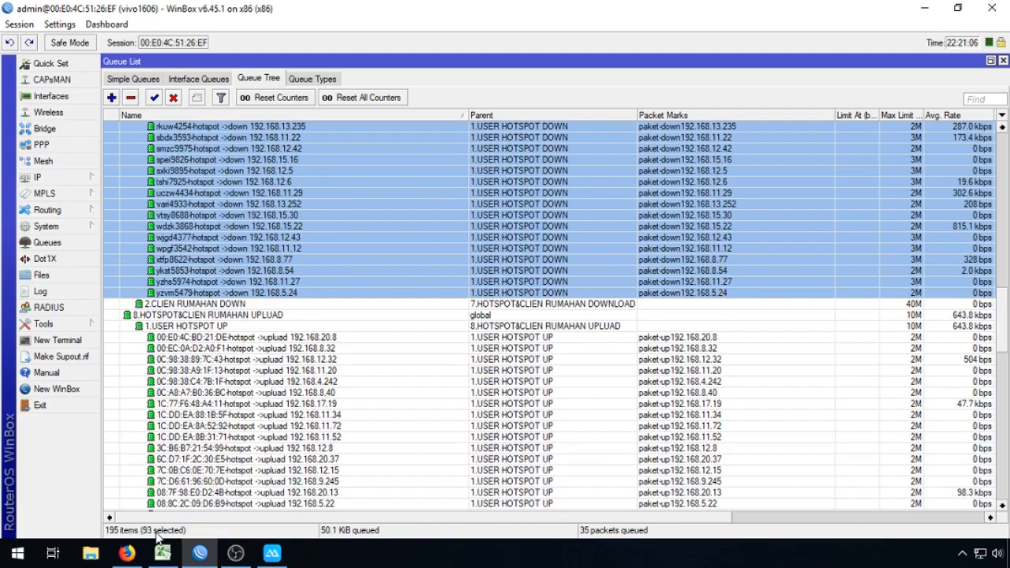
{"action": "left_click_drag", "start_coordinate": [1002, 309], "coordinate": [994, 150]}
{"action": "left_click", "coordinate": [314, 183]}
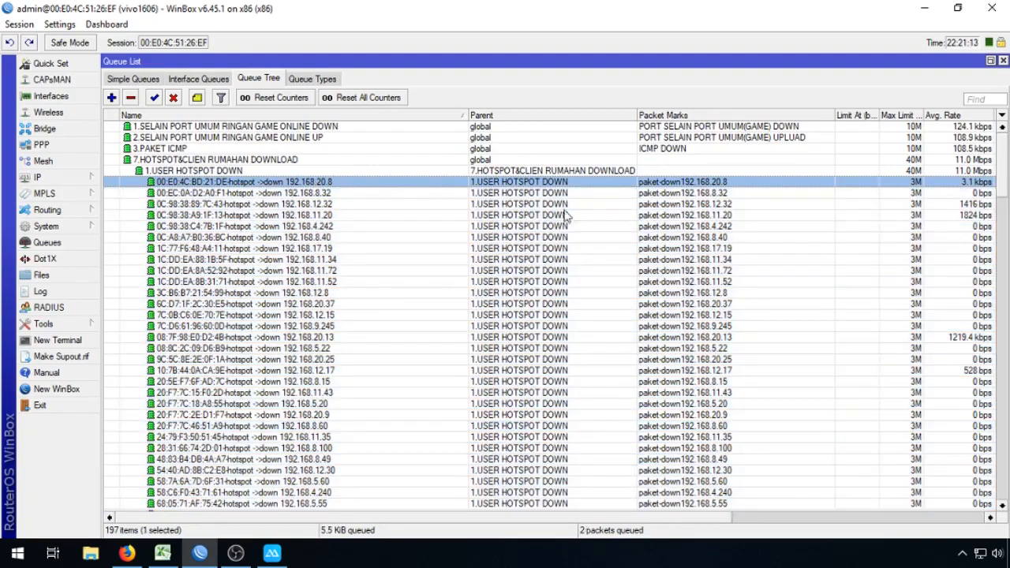
{"action": "left_click_drag", "start_coordinate": [1006, 174], "coordinate": [1006, 138]}
Step: Glance at the active hotspot users, then select the block of per-user download queues in Queue Tree
{"action": "left_click", "coordinate": [79, 177]}
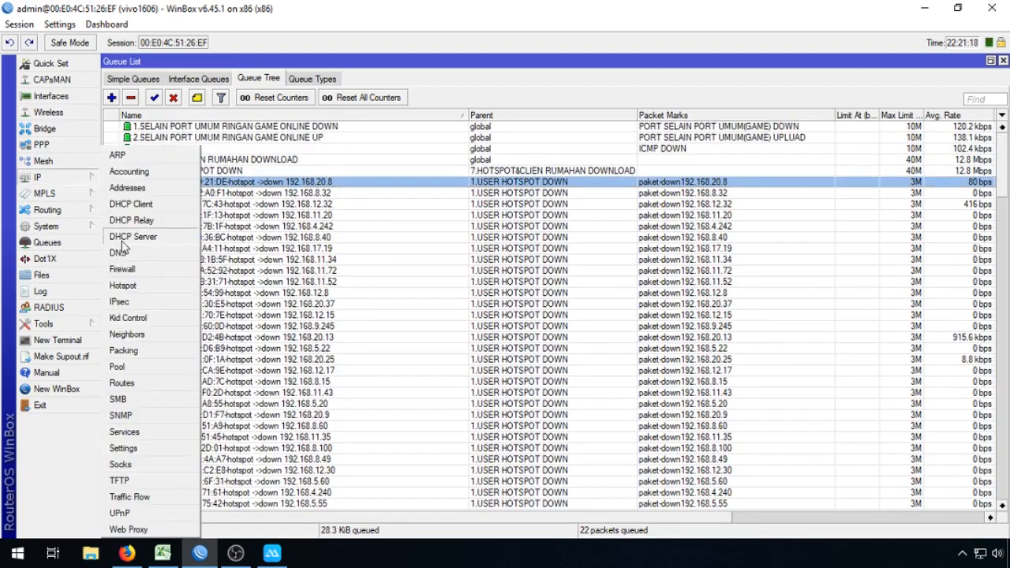
{"action": "left_click", "coordinate": [130, 283]}
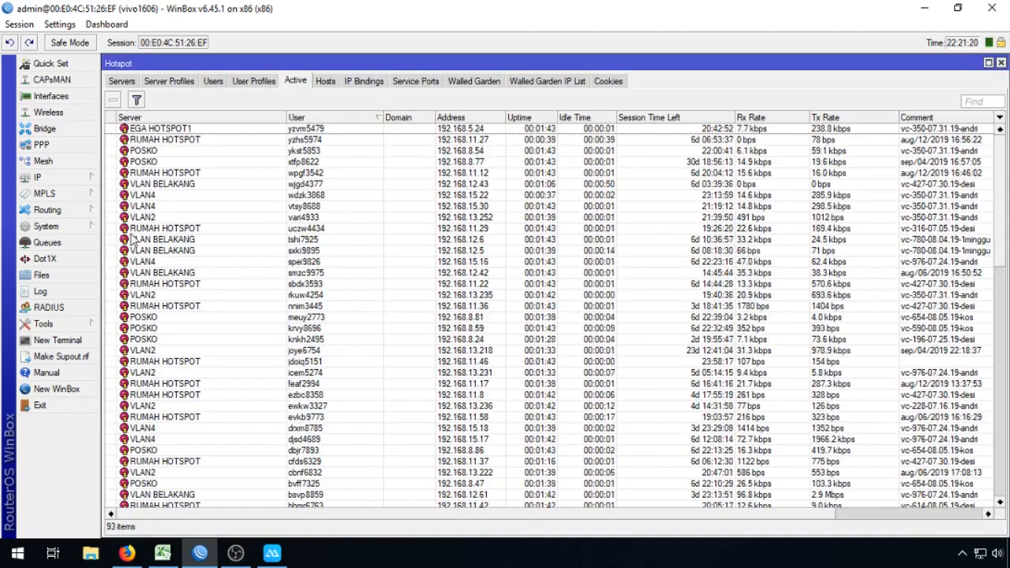
{"action": "left_click", "coordinate": [83, 179]}
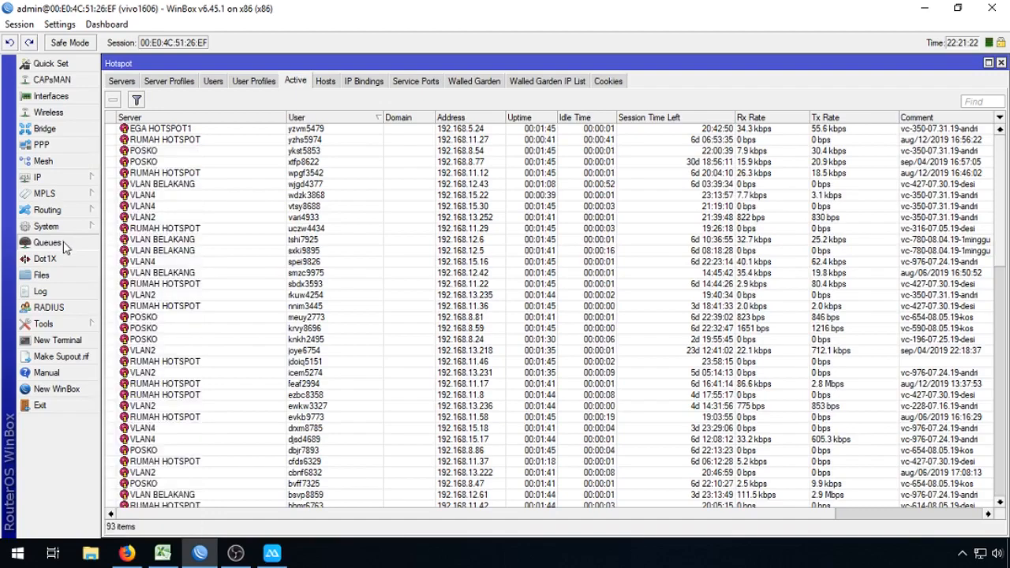
{"action": "left_click", "coordinate": [46, 242]}
{"action": "left_click_drag", "start_coordinate": [1002, 167], "coordinate": [990, 354]}
{"action": "scroll", "coordinate": [236, 237], "scroll_direction": "up", "scroll_amount": 2}
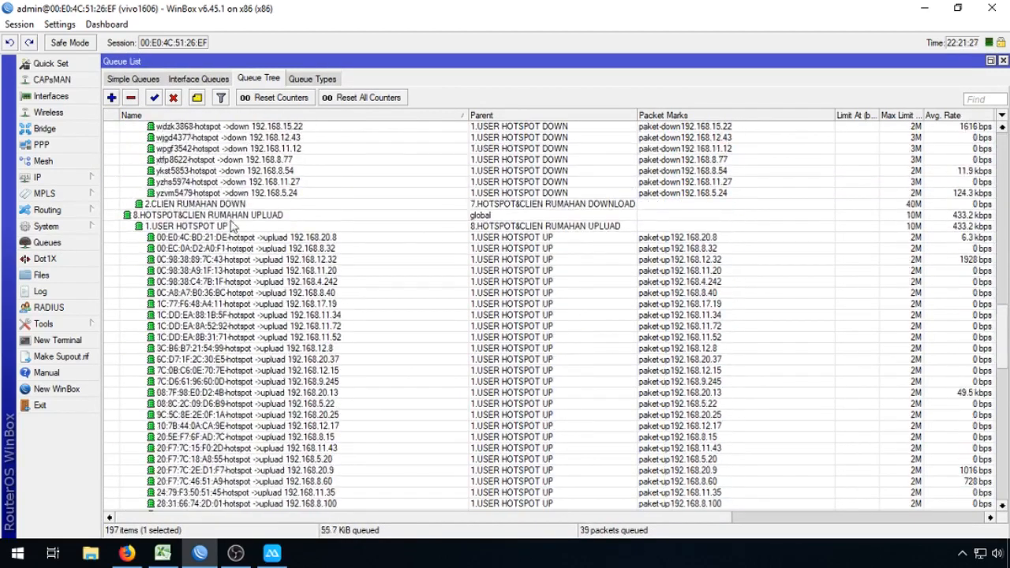
{"action": "left_click", "coordinate": [221, 192], "text": "shift"}
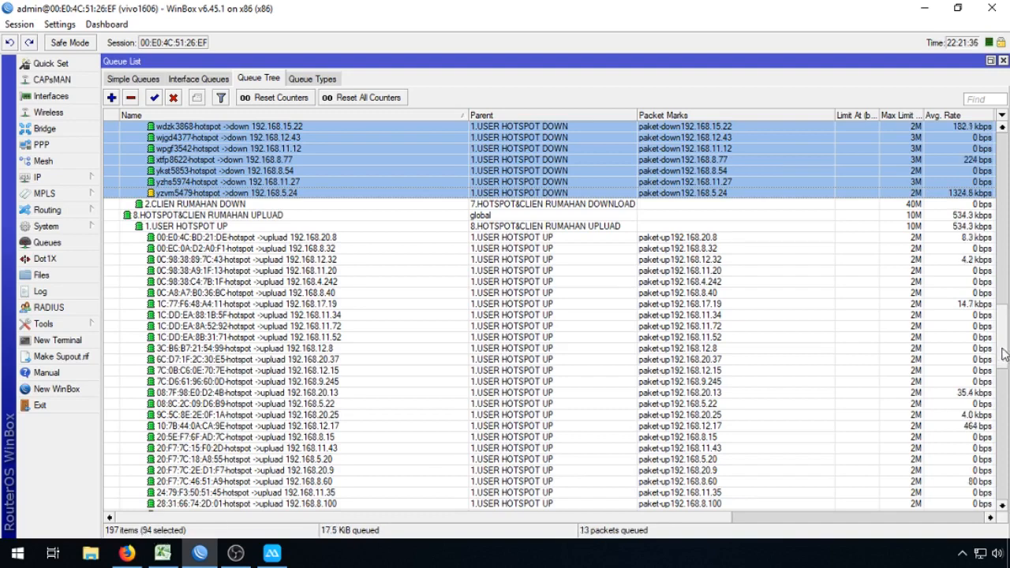
Step: Select all per-user upload queues starting from 192.168.5.24, then show the active hotspot users
{"action": "mouse_move", "coordinate": [1007, 345]}
{"action": "left_mouse_down"}
{"action": "mouse_move", "coordinate": [1008, 158]}
{"action": "mouse_move", "coordinate": [1006, 329]}
{"action": "left_mouse_up"}
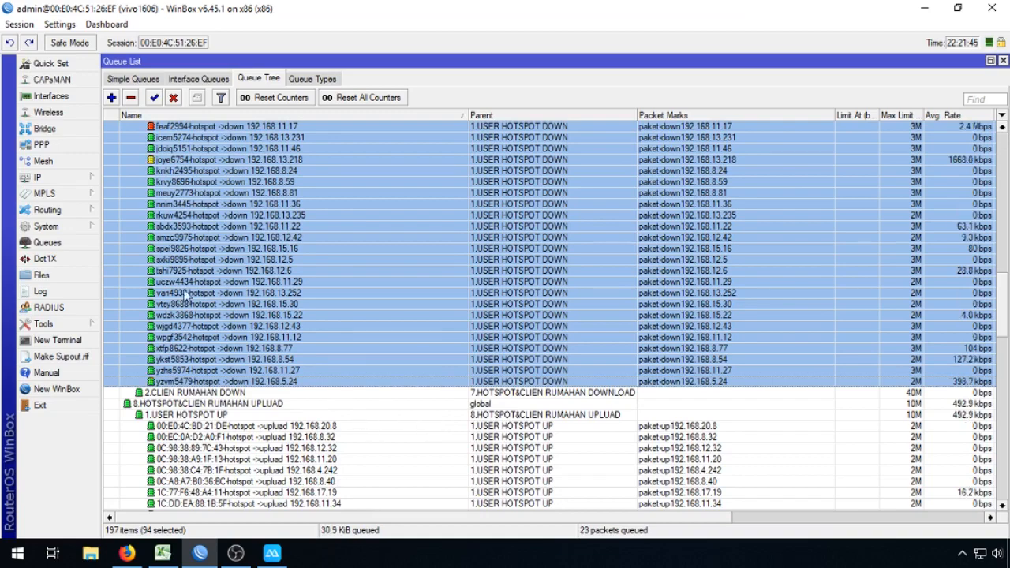
{"action": "left_click_drag", "start_coordinate": [1005, 307], "coordinate": [978, 509]}
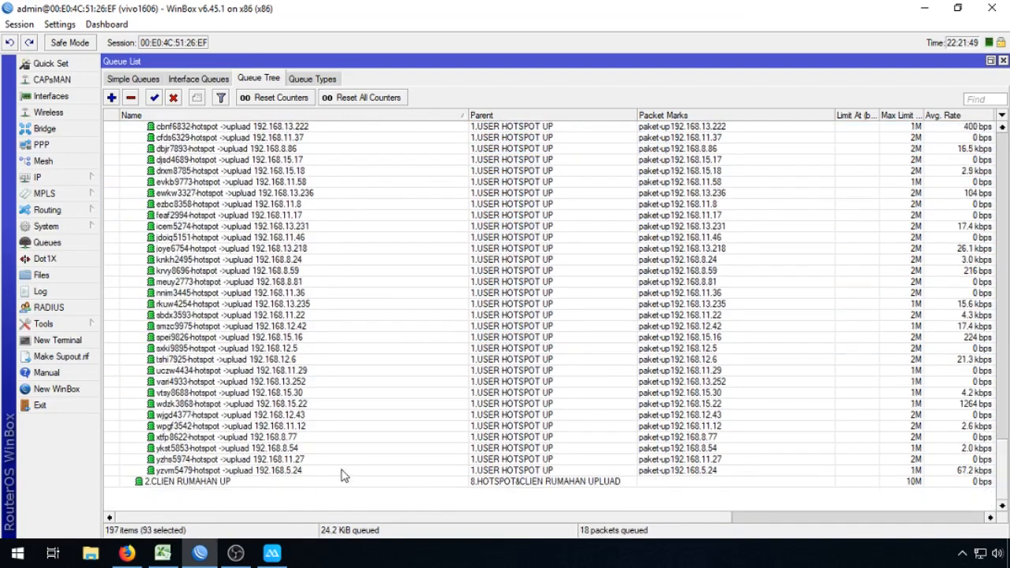
{"action": "left_click", "coordinate": [336, 471]}
{"action": "left_click_drag", "start_coordinate": [1006, 476], "coordinate": [1005, 316]}
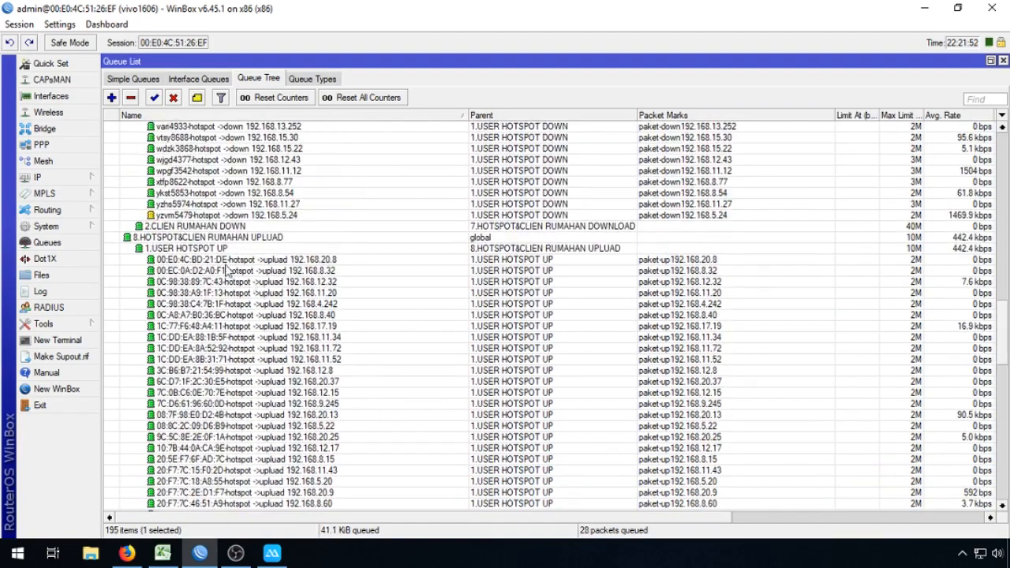
{"action": "left_click", "coordinate": [224, 268], "text": "shift"}
{"action": "left_click", "coordinate": [48, 177]}
{"action": "left_click", "coordinate": [146, 291]}
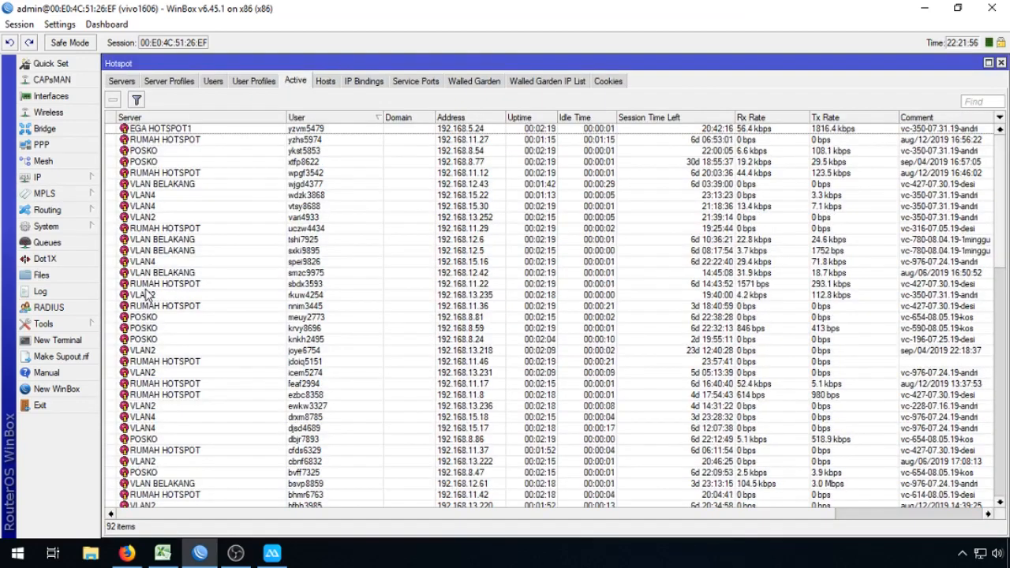
Step: Close the Hotspot window and select all per-user upload queues, then all per-user download queues
{"action": "left_click", "coordinate": [1001, 63]}
{"action": "left_click", "coordinate": [579, 262]}
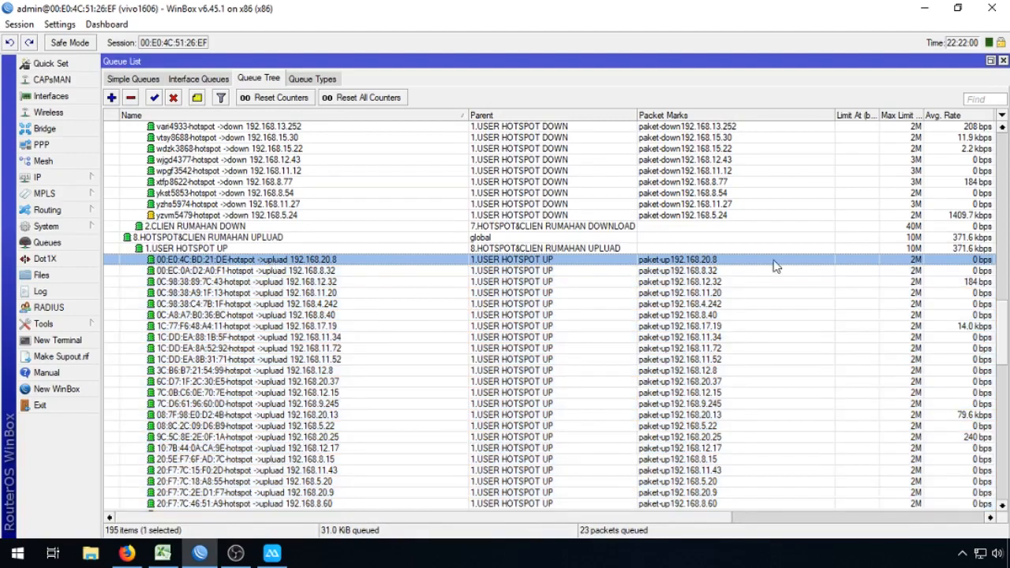
{"action": "scroll", "coordinate": [355, 473], "scroll_direction": "down", "scroll_amount": 20}
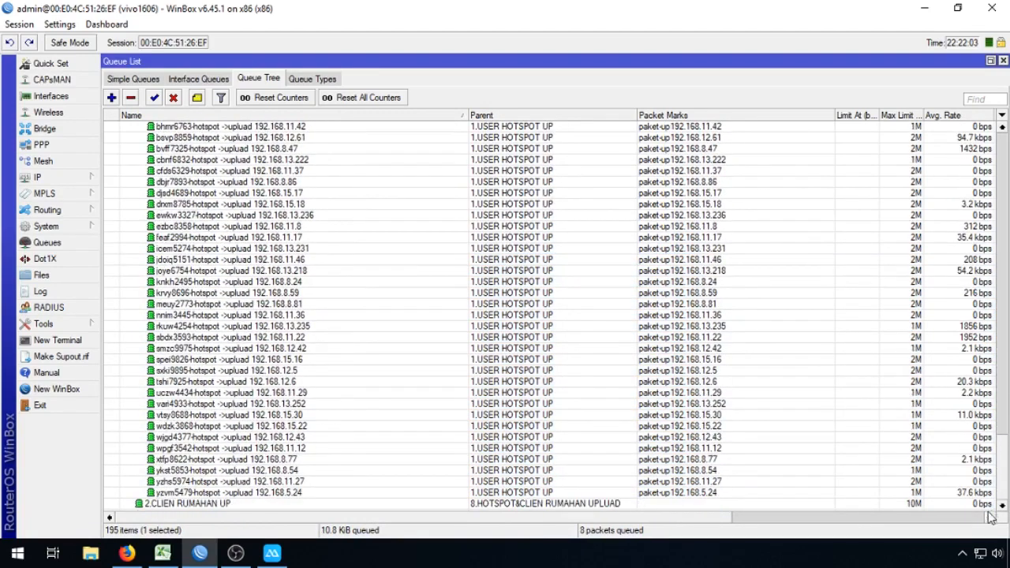
{"action": "left_click", "coordinate": [334, 492], "text": "shift"}
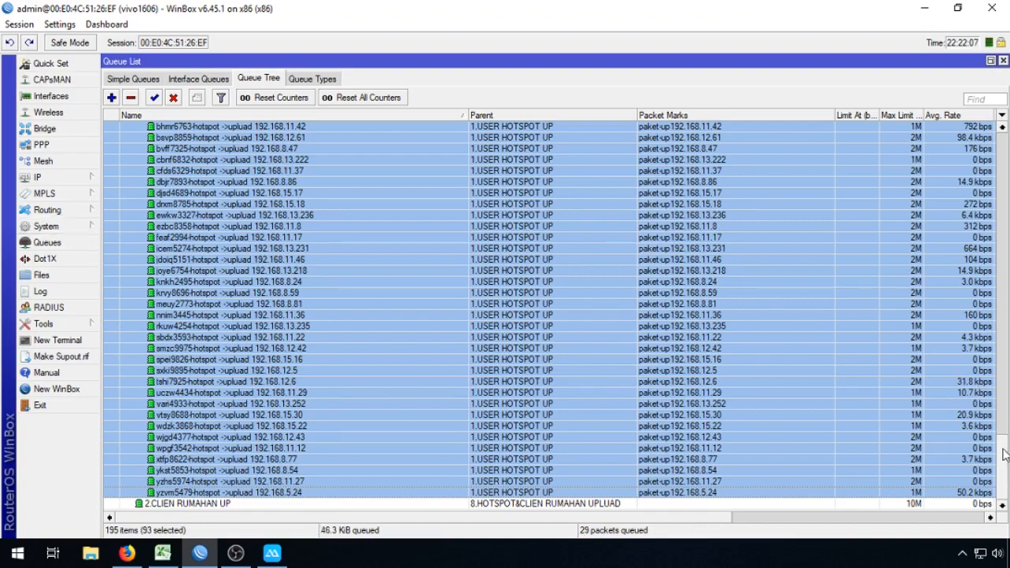
{"action": "scroll", "coordinate": [995, 450], "scroll_direction": "up", "scroll_amount": 20}
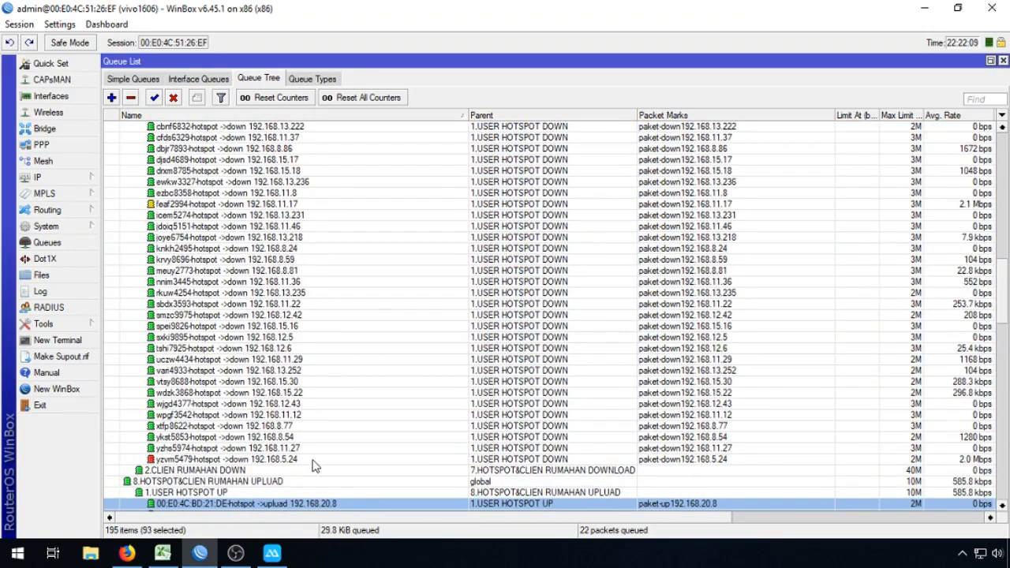
{"action": "left_click", "coordinate": [319, 461]}
{"action": "left_click_drag", "start_coordinate": [1004, 299], "coordinate": [1006, 154]}
{"action": "left_click", "coordinate": [254, 184], "text": "shift"}
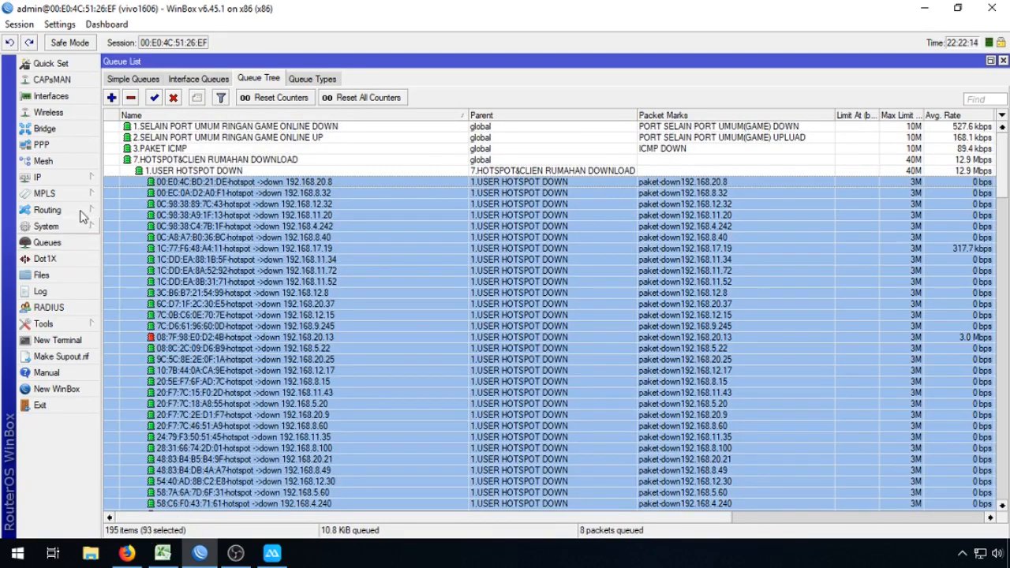
Step: Check 7.HOTSPOT&CLIEN RUMAHAN DOWNLOAD, 1.USER HOTSPOT DOWN, and queues 192.168.20.13, 192.168.4.242, 192.168.17.19
{"action": "left_click", "coordinate": [47, 177]}
{"action": "left_click", "coordinate": [124, 286]}
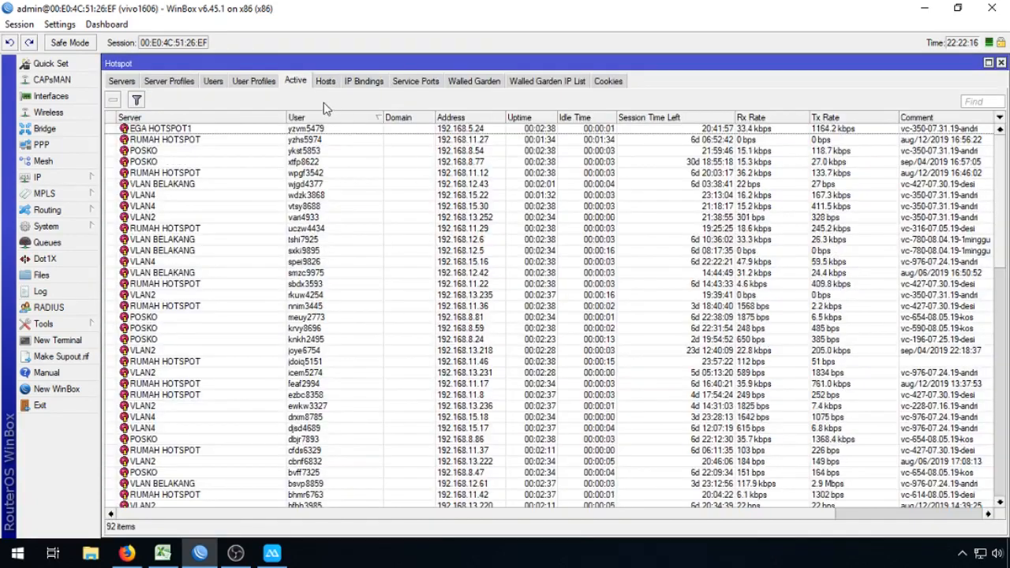
{"action": "left_click", "coordinate": [1000, 63]}
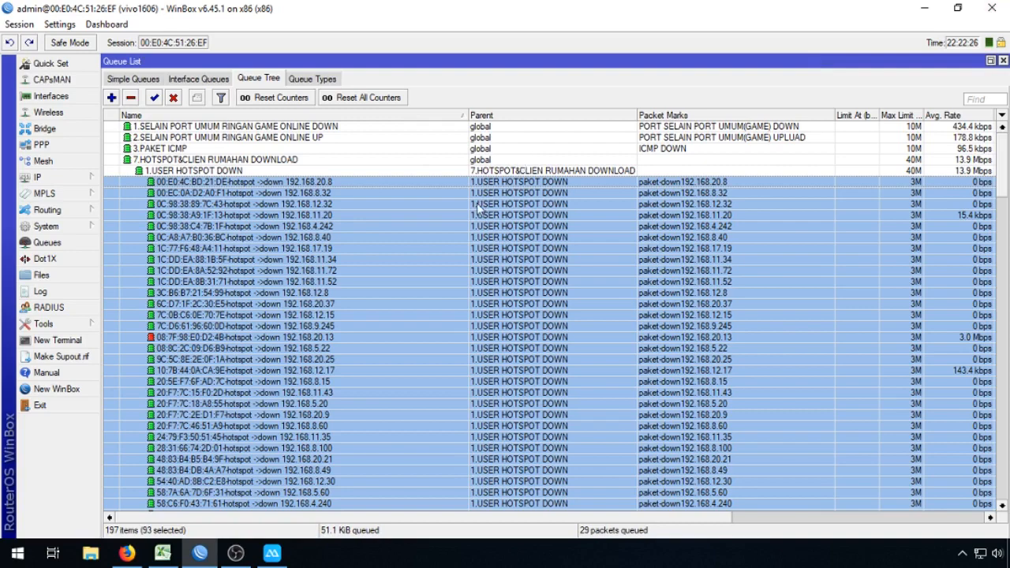
{"action": "left_click", "coordinate": [53, 227]}
{"action": "left_click", "coordinate": [532, 339]}
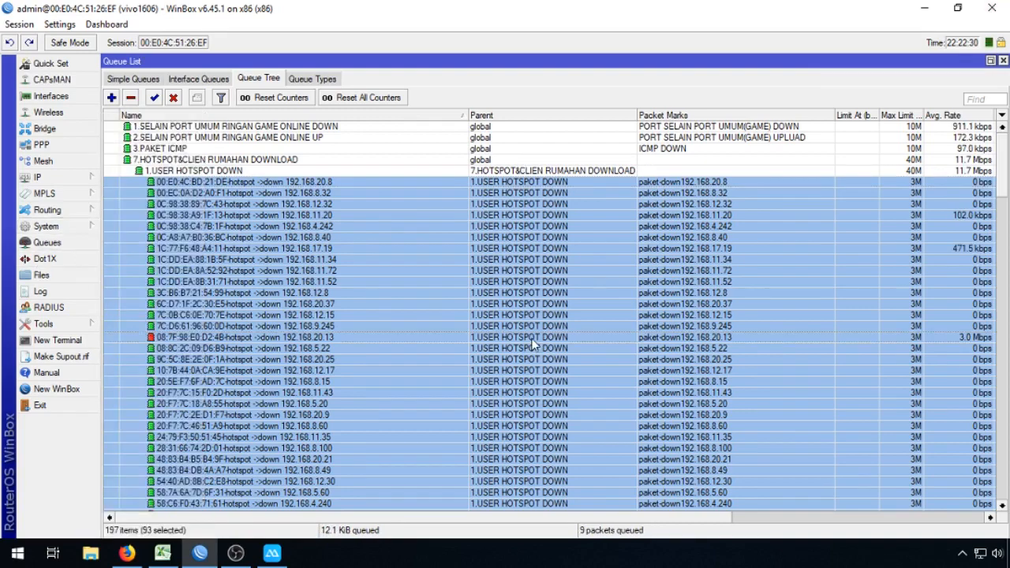
{"action": "left_click_drag", "start_coordinate": [1007, 189], "coordinate": [1009, 139]}
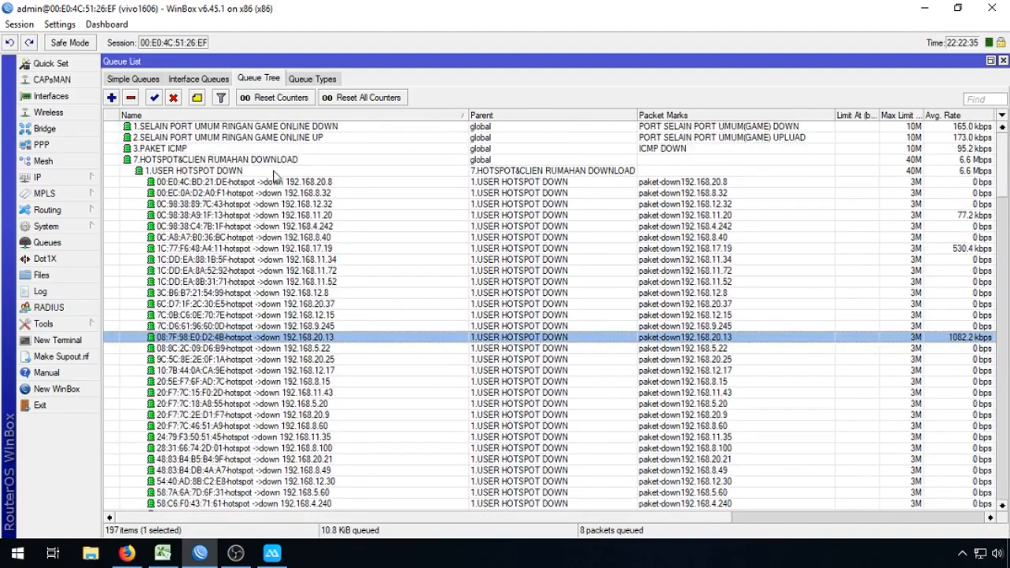
{"action": "left_click", "coordinate": [199, 161]}
{"action": "left_click", "coordinate": [189, 171]}
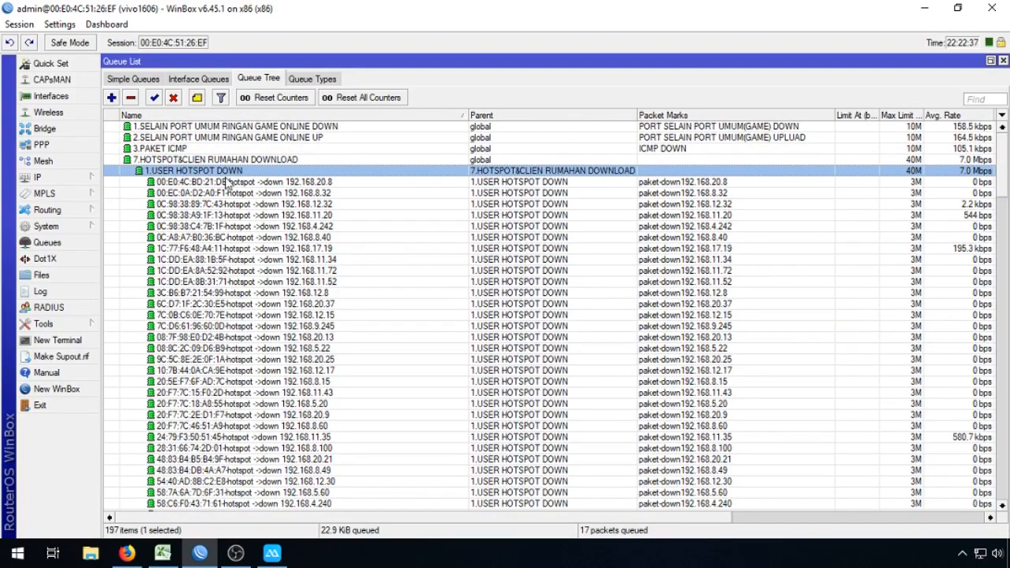
{"action": "left_click", "coordinate": [514, 229]}
{"action": "left_click", "coordinate": [456, 251]}
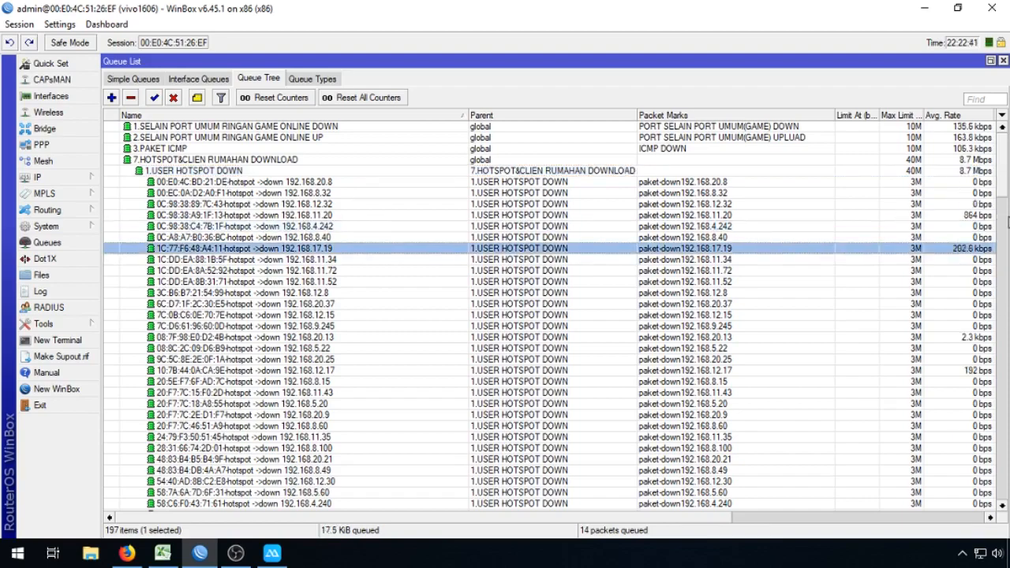
{"action": "mouse_move", "coordinate": [1005, 177]}
{"action": "left_mouse_down"}
{"action": "mouse_move", "coordinate": [1005, 377]}
{"action": "mouse_move", "coordinate": [988, 499]}
{"action": "mouse_move", "coordinate": [1004, 157]}
{"action": "left_mouse_up"}
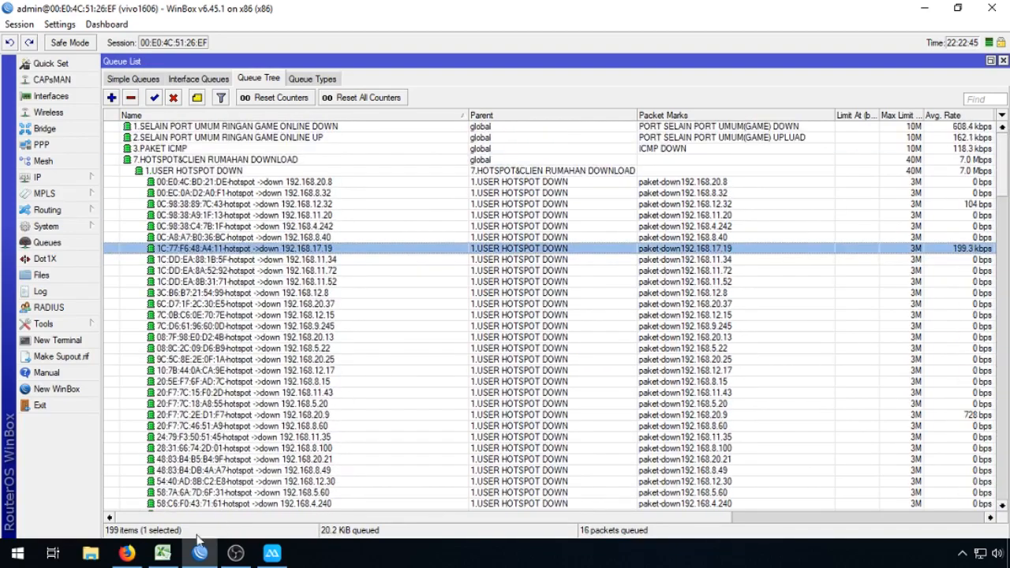
{"action": "left_click", "coordinate": [170, 555]}
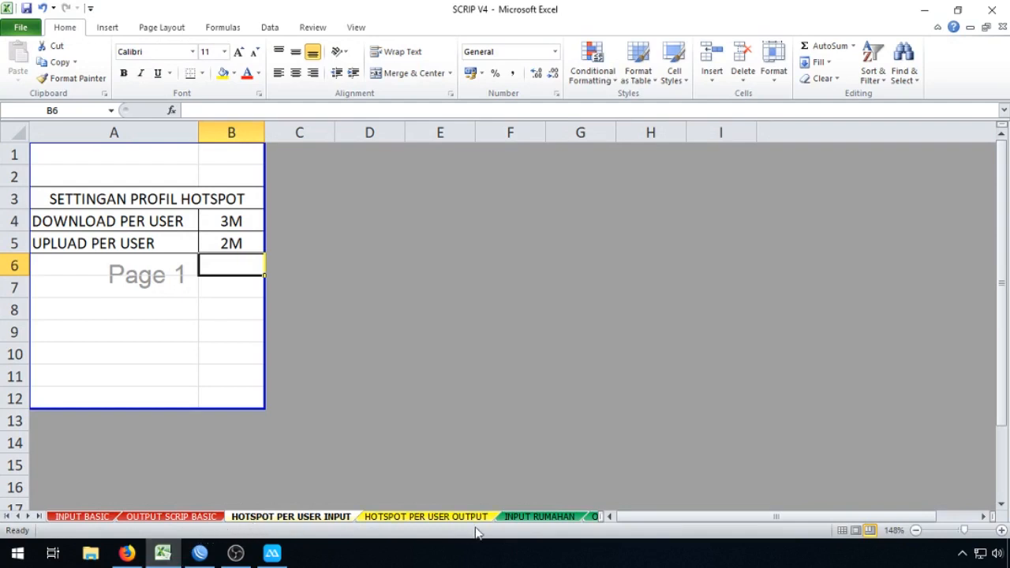
{"action": "left_click", "coordinate": [530, 518]}
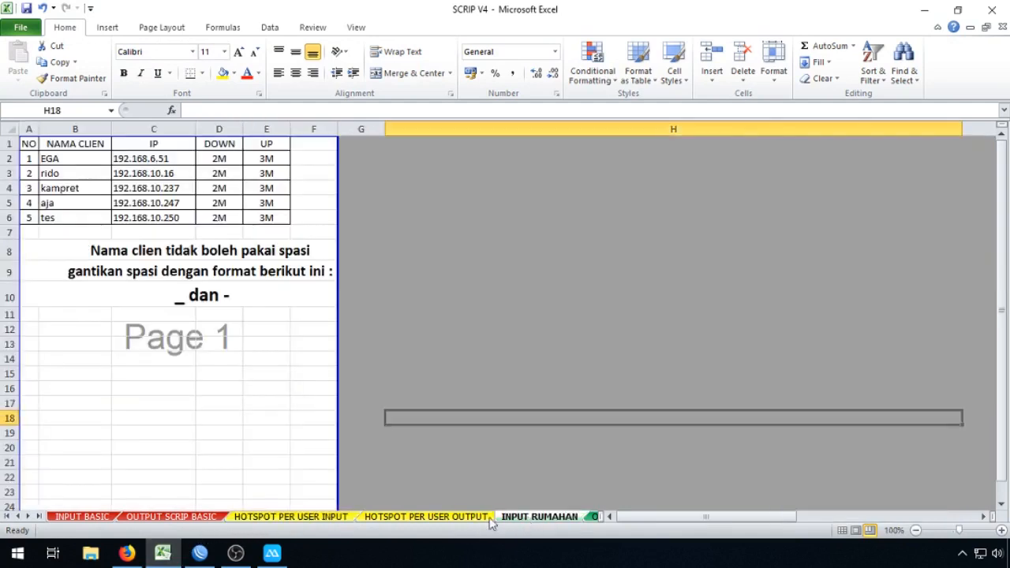
{"action": "left_click", "coordinate": [27, 517]}
{"action": "left_click", "coordinate": [27, 517]}
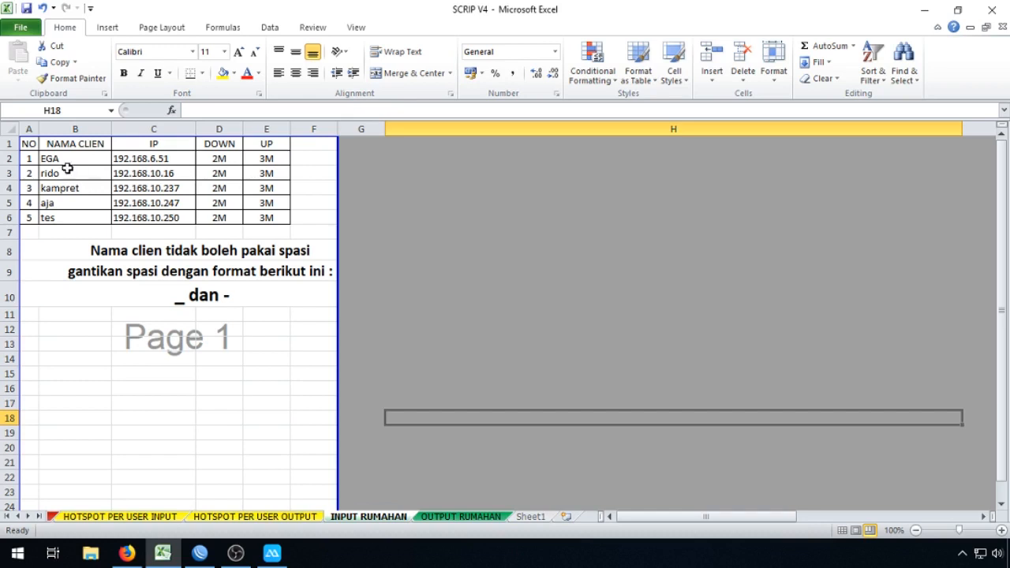
{"action": "left_click", "coordinate": [71, 159]}
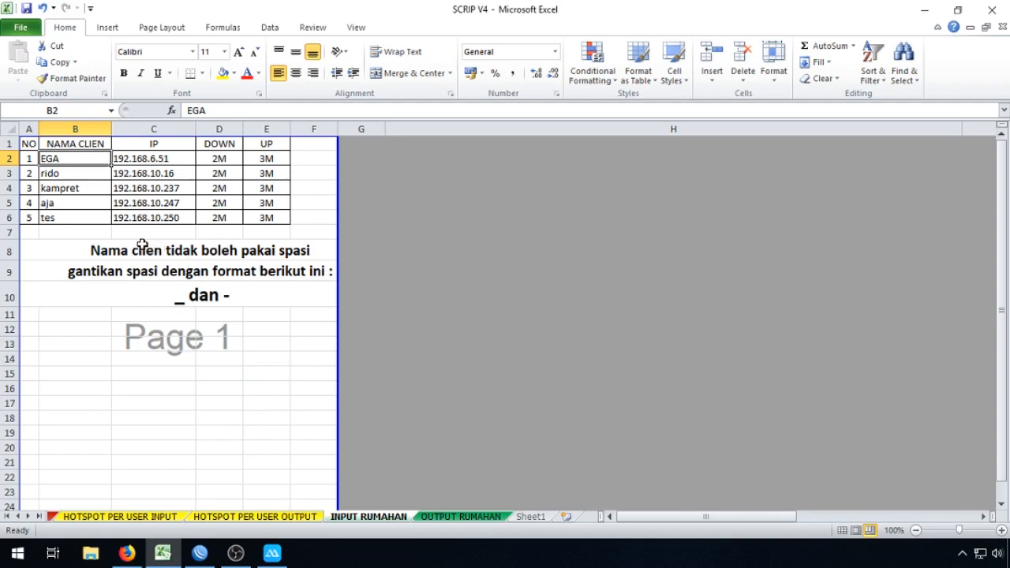
{"action": "left_click", "coordinate": [139, 294]}
{"action": "left_click", "coordinate": [131, 251]}
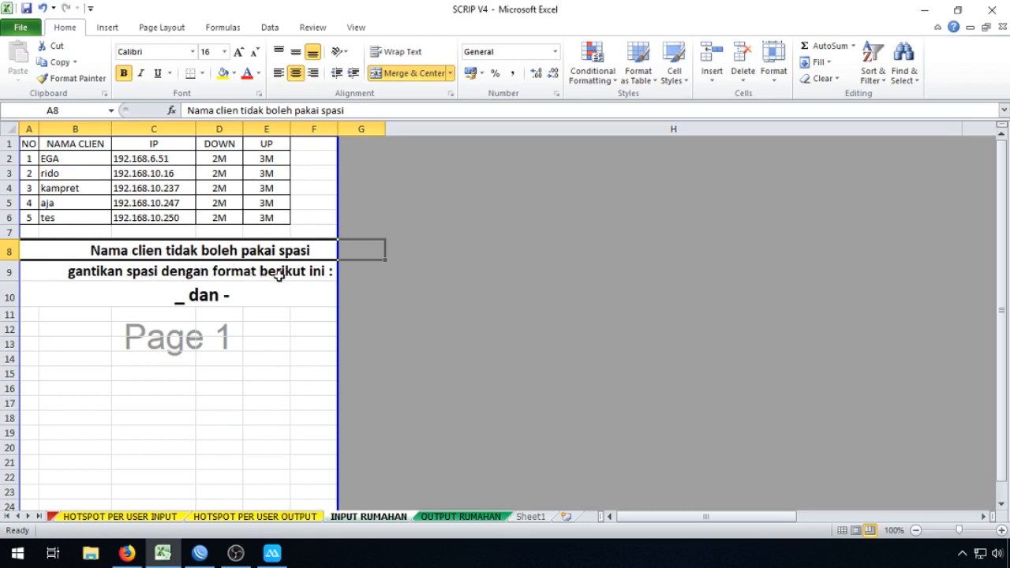
{"action": "left_click", "coordinate": [308, 274]}
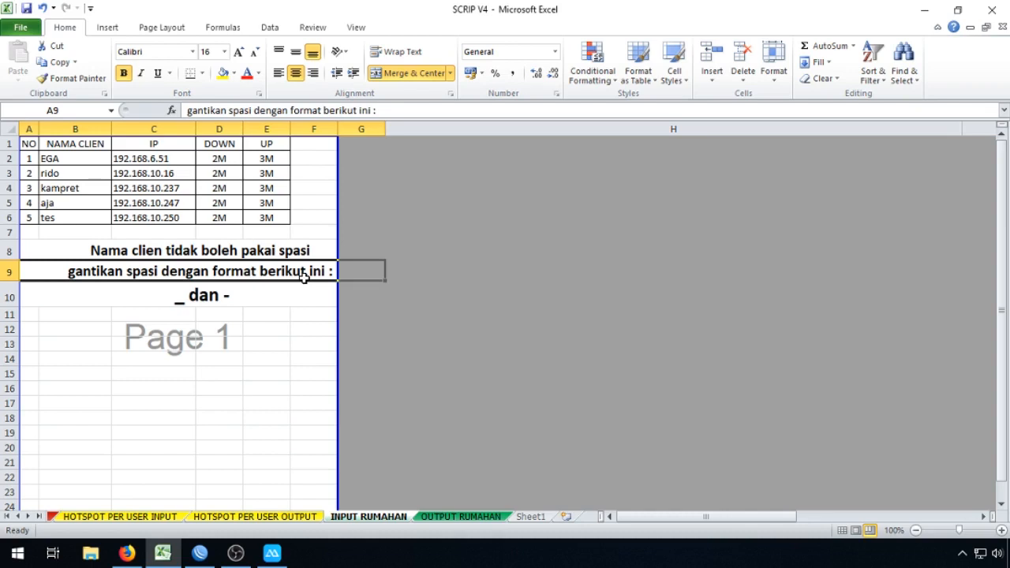
{"action": "left_click", "coordinate": [178, 295]}
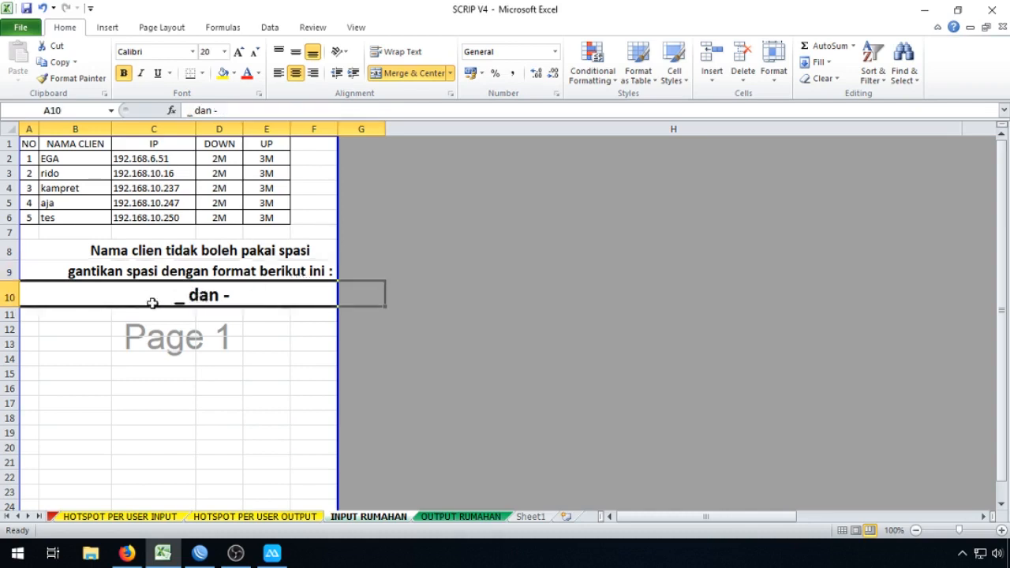
{"action": "double_click", "coordinate": [169, 300]}
{"action": "left_click_drag", "start_coordinate": [174, 300], "coordinate": [187, 299]}
{"action": "left_click_drag", "start_coordinate": [252, 297], "coordinate": [226, 300]}
{"action": "left_click", "coordinate": [512, 265]}
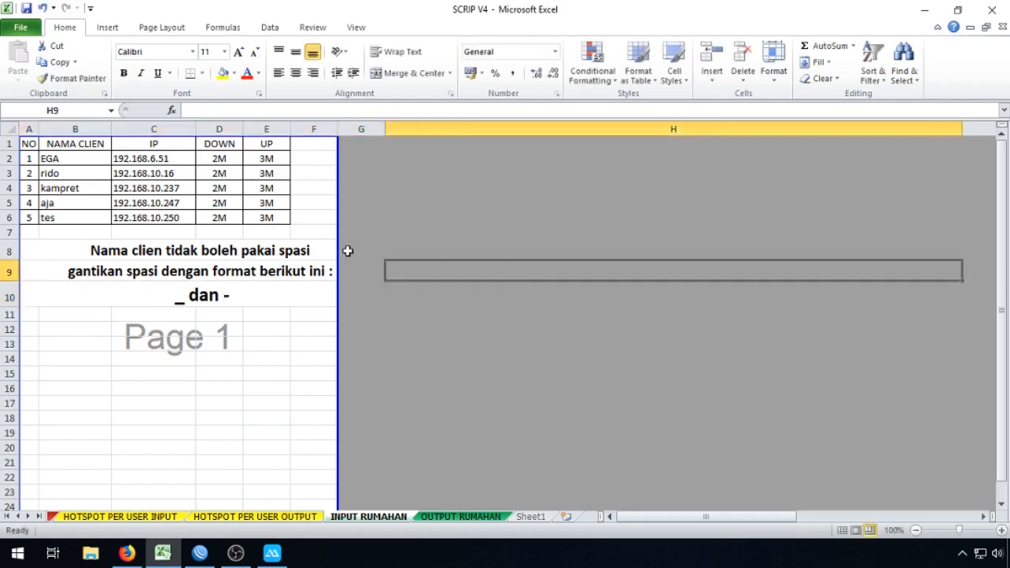
{"action": "left_click", "coordinate": [92, 159]}
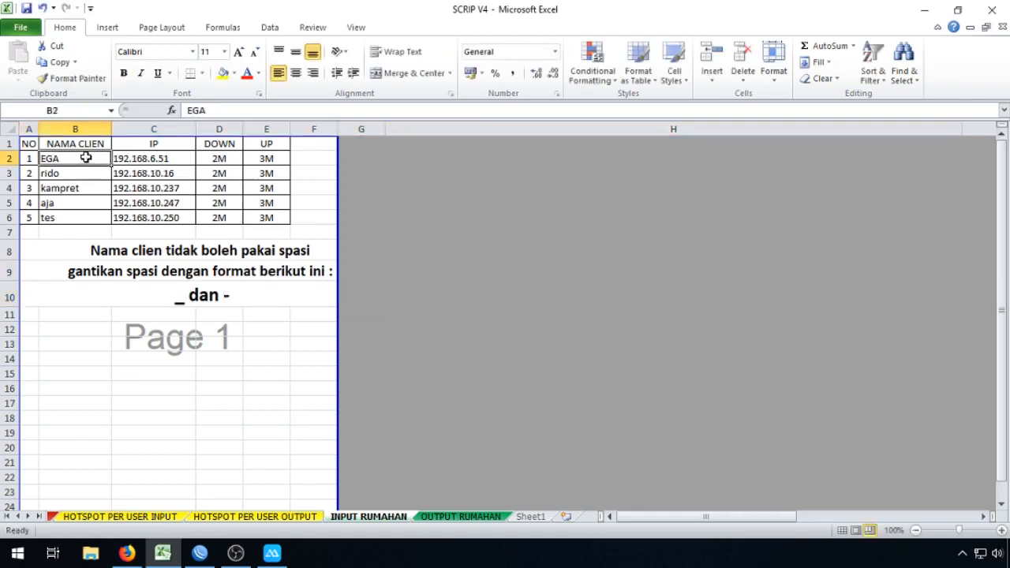
{"action": "left_click", "coordinate": [81, 183]}
{"action": "left_click", "coordinate": [75, 160]}
{"action": "double_click", "coordinate": [75, 160]}
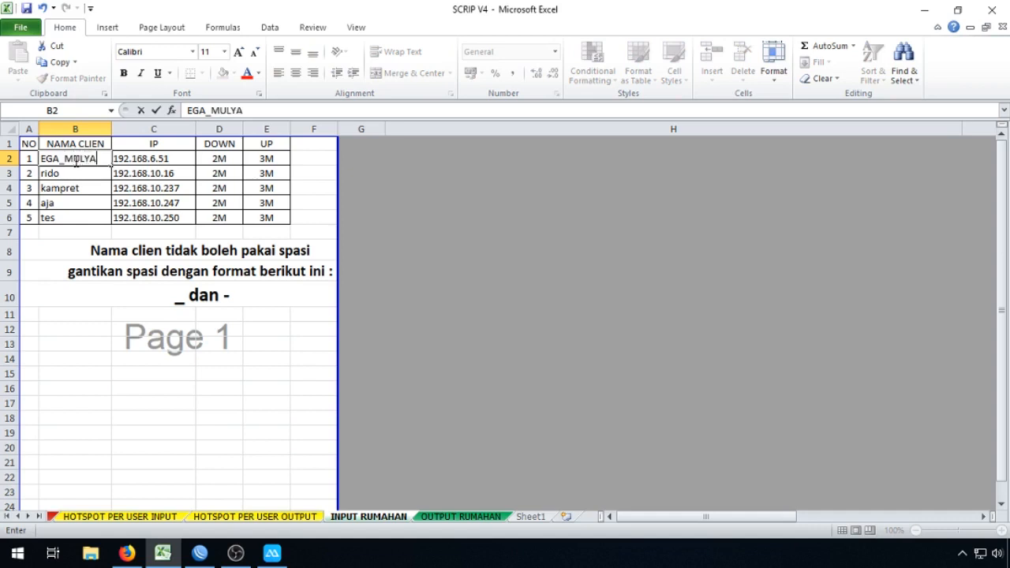
{"action": "left_click", "coordinate": [510, 264]}
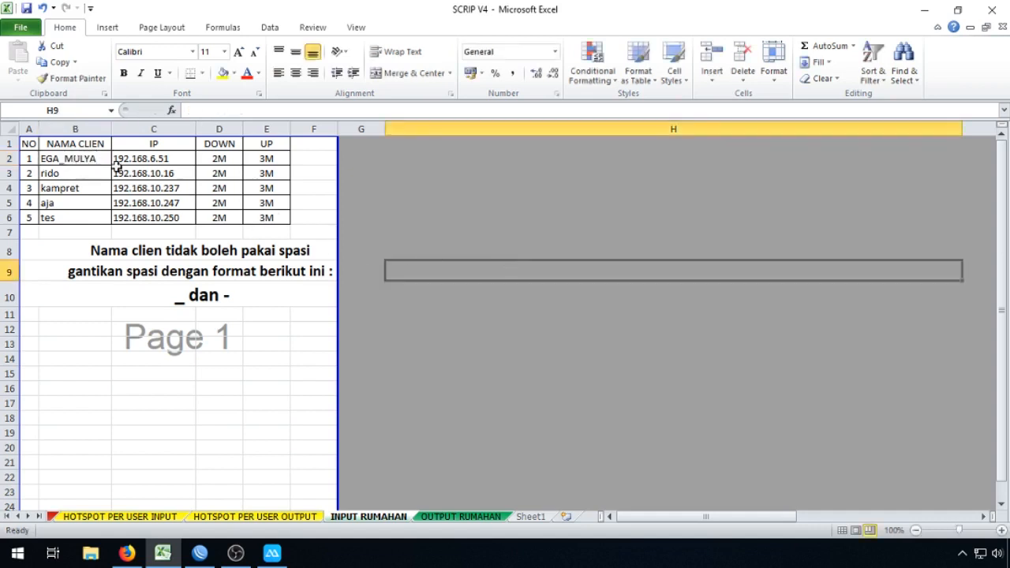
{"action": "left_click", "coordinate": [89, 159]}
Step: Review the IP addresses in C2:C6 and the full client table A2:E6, ending on C2
{"action": "left_click_drag", "start_coordinate": [153, 159], "coordinate": [162, 219]}
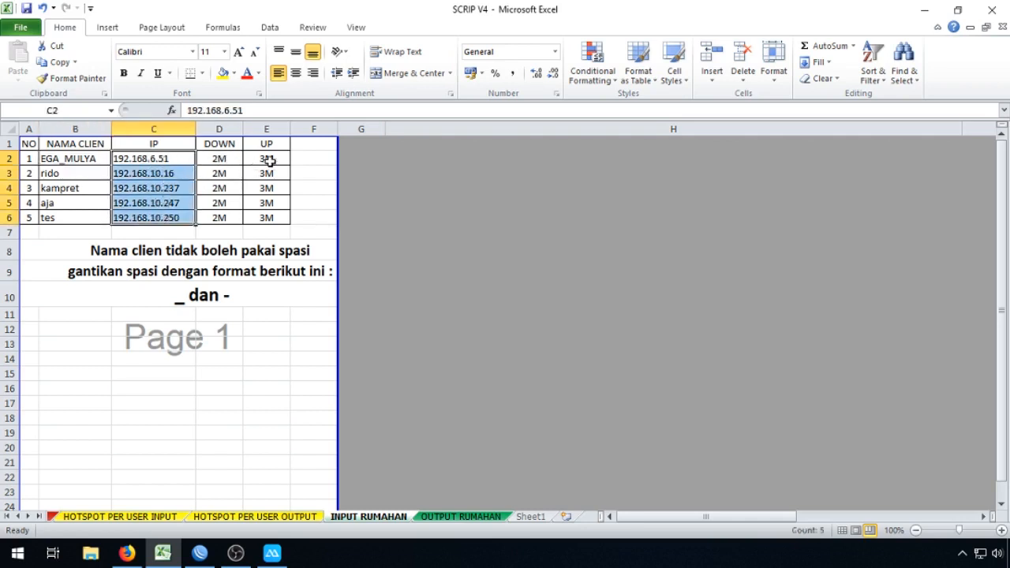
{"action": "left_click", "coordinate": [539, 253]}
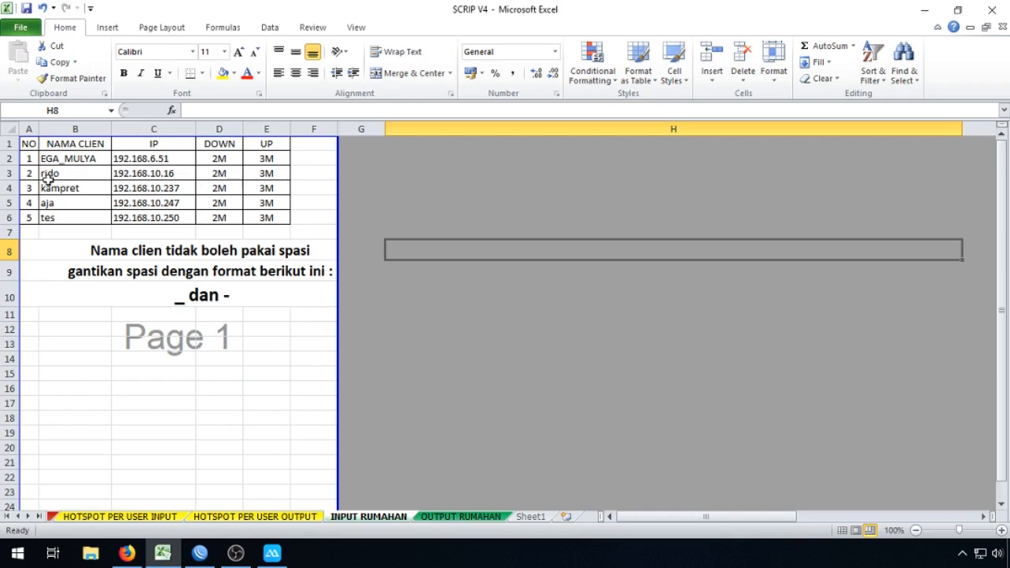
{"action": "left_click_drag", "start_coordinate": [30, 161], "coordinate": [266, 221]}
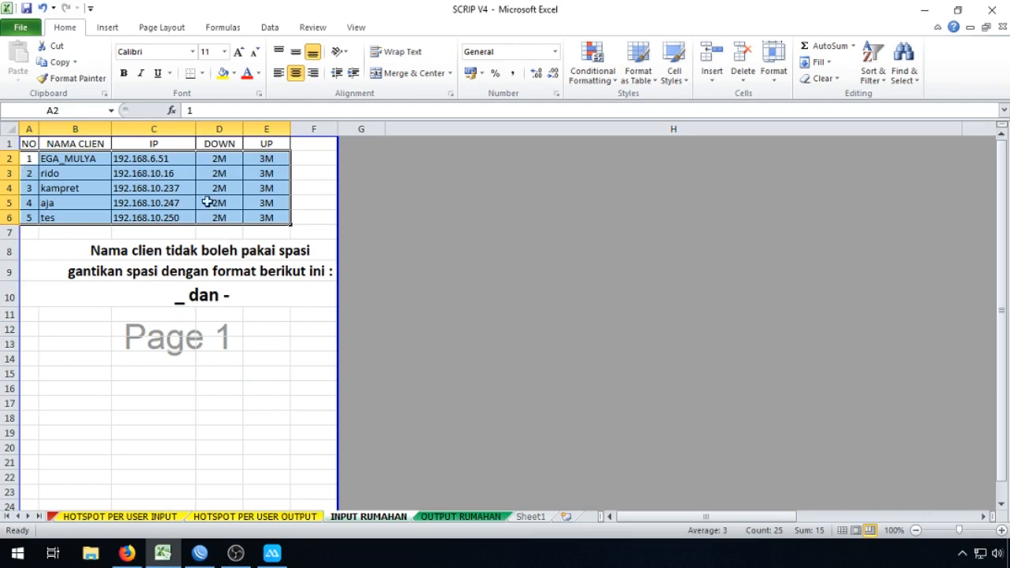
{"action": "left_click", "coordinate": [537, 265]}
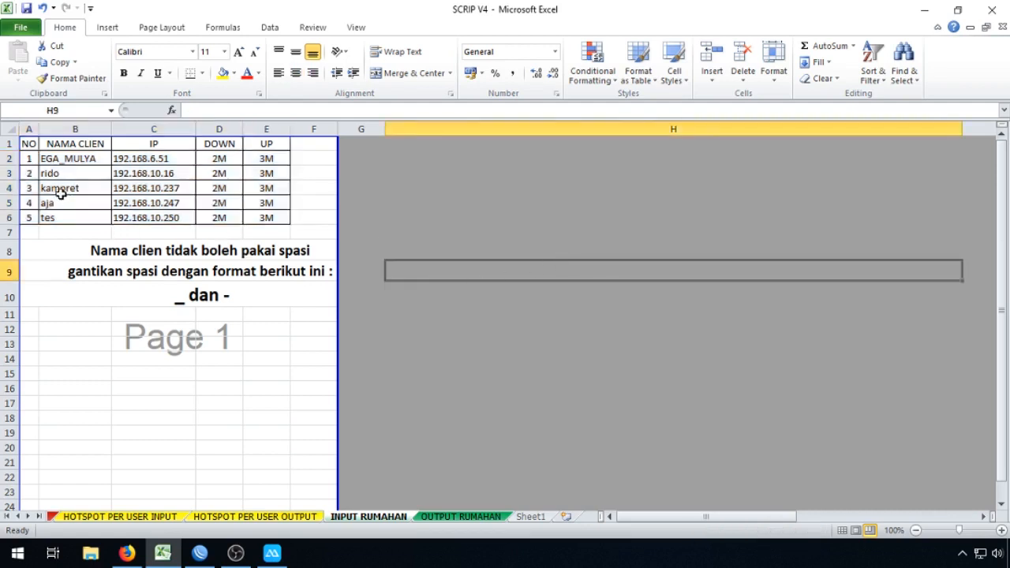
{"action": "left_click_drag", "start_coordinate": [29, 158], "coordinate": [266, 218]}
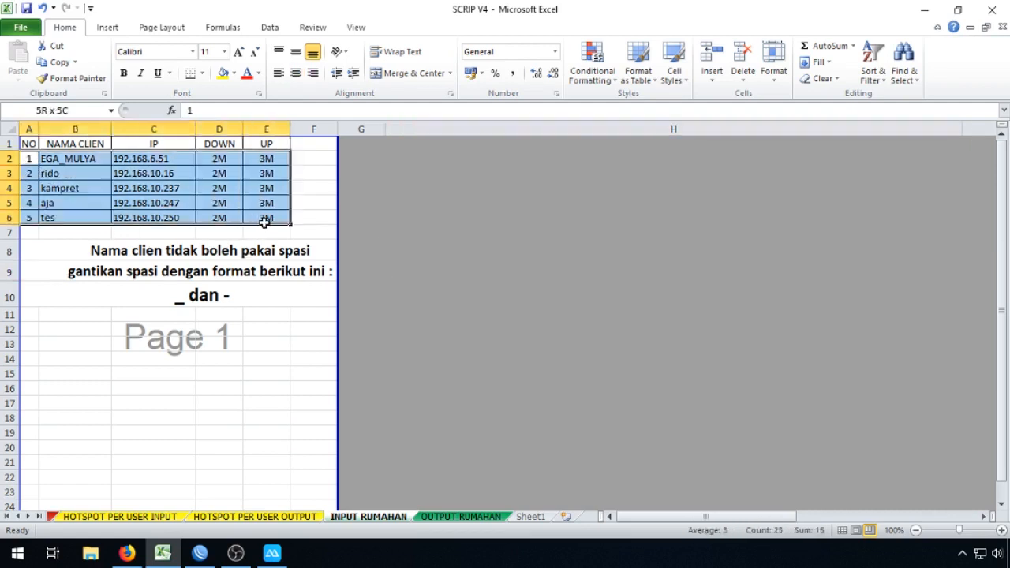
{"action": "left_click", "coordinate": [527, 359]}
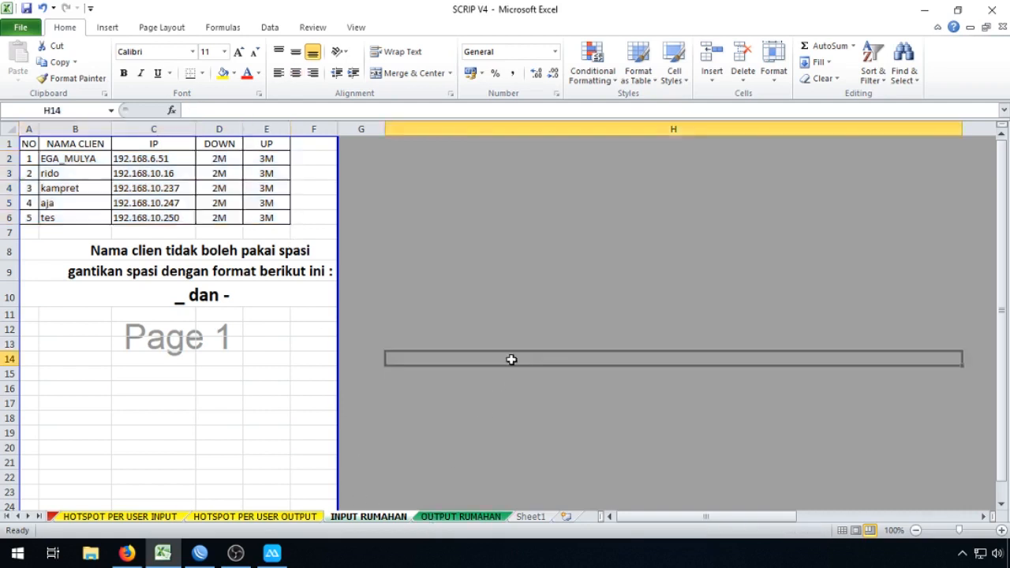
{"action": "left_click_drag", "start_coordinate": [129, 159], "coordinate": [181, 217]}
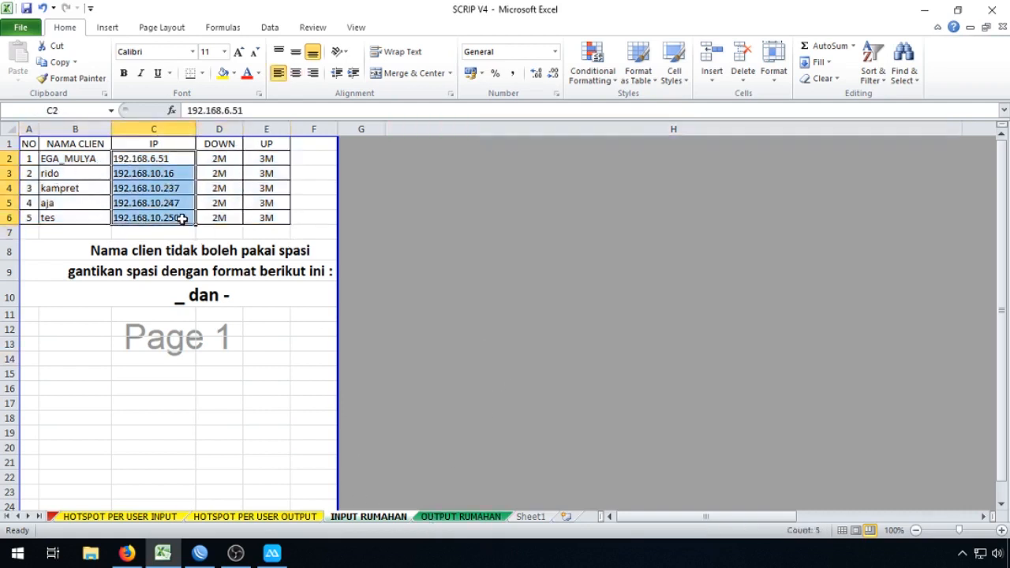
{"action": "left_click", "coordinate": [157, 158]}
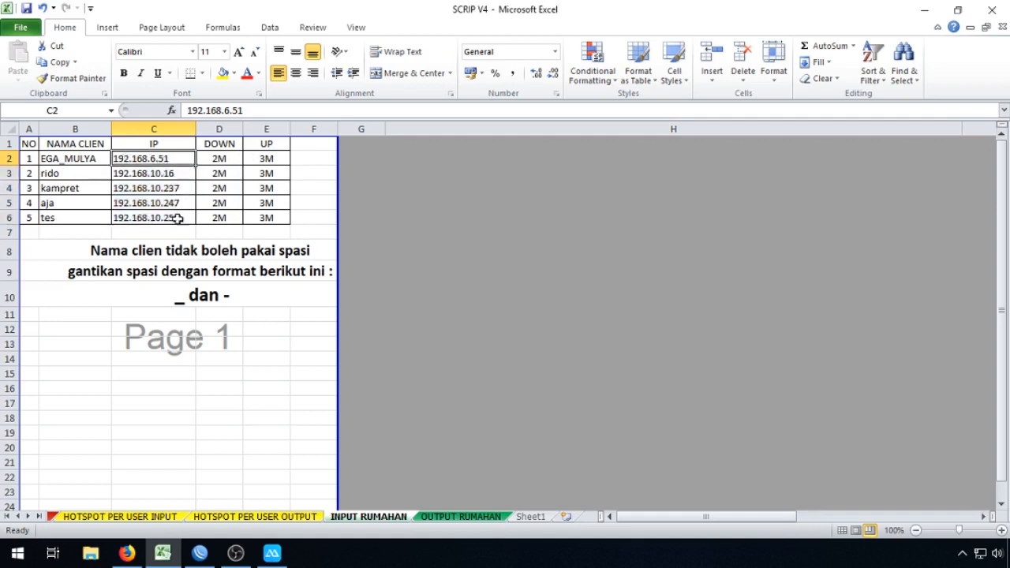
Step: Set C2 to 192.168.55.51 and paste that IP into C3 through C6
{"action": "double_click", "coordinate": [155, 159]}
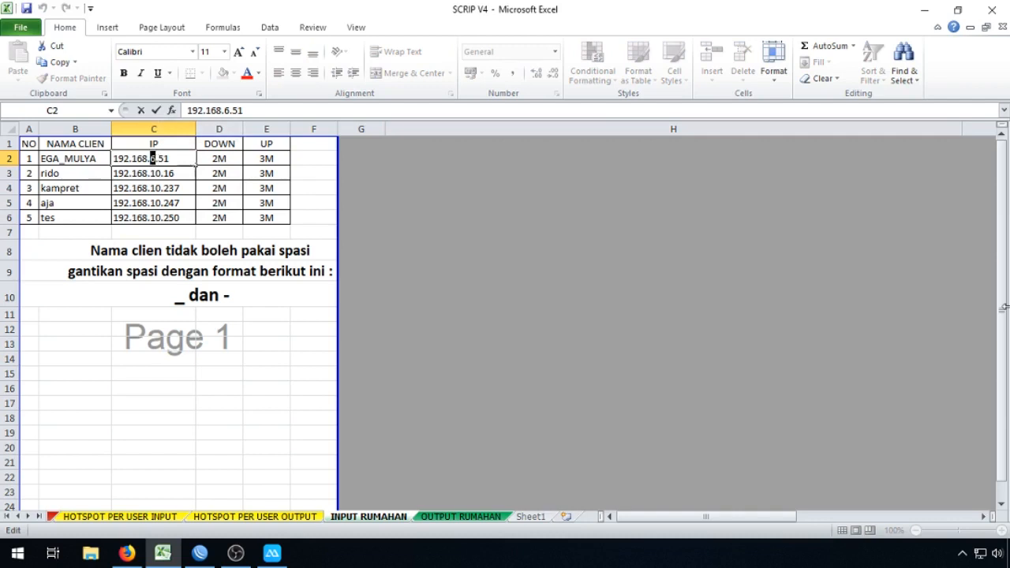
{"action": "type", "text": "5"}
{"action": "type", "text": "\\"}
{"action": "key", "text": "BackSpace"}
{"action": "key", "text": "Return"}
{"action": "key", "text": "Up"}
{"action": "key", "text": "ctrl+c"}
{"action": "key", "text": "Down"}
{"action": "key", "text": "ctrl+v"}
{"action": "key", "text": "Down"}
{"action": "key", "text": "ctrl+v"}
{"action": "key", "text": "Down"}
{"action": "key", "text": "ctrl+v"}
{"action": "key", "text": "Down"}
{"action": "key", "text": "ctrl+v"}
{"action": "key", "text": "Up"}
{"action": "key", "text": "Up"}
{"action": "key", "text": "Up"}
Step: Change the last octet of C3:C6 to 56, 55, 59 and 54
{"action": "key", "text": "F2"}
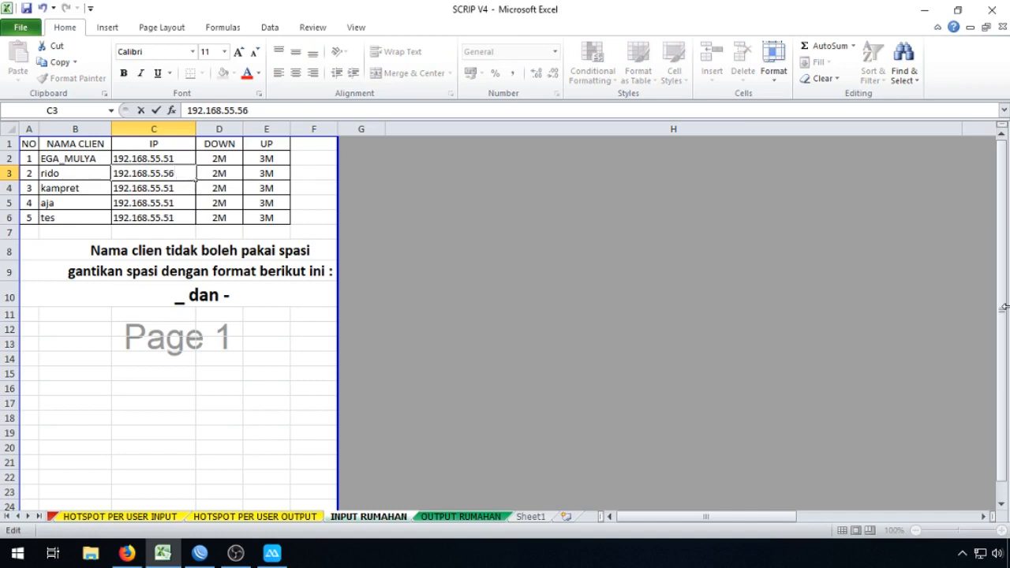
{"action": "key", "text": "Return"}
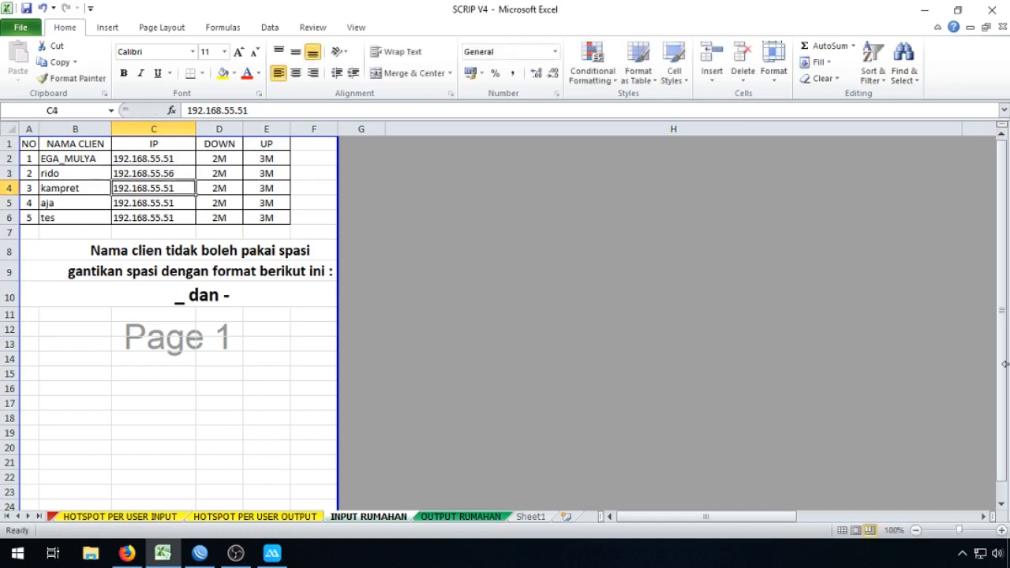
{"action": "key", "text": "F2"}
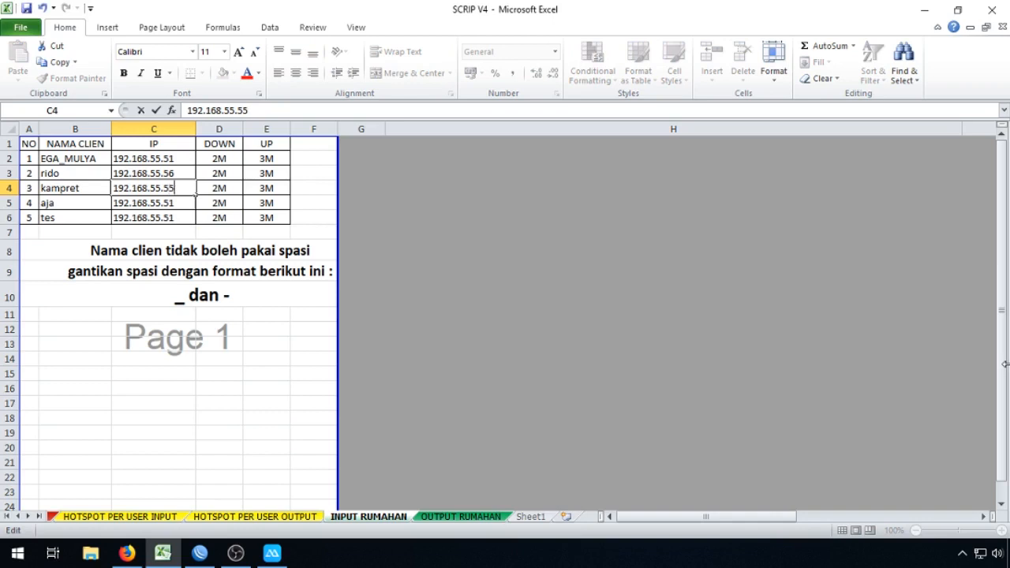
{"action": "key", "text": "Return"}
{"action": "key", "text": "F2"}
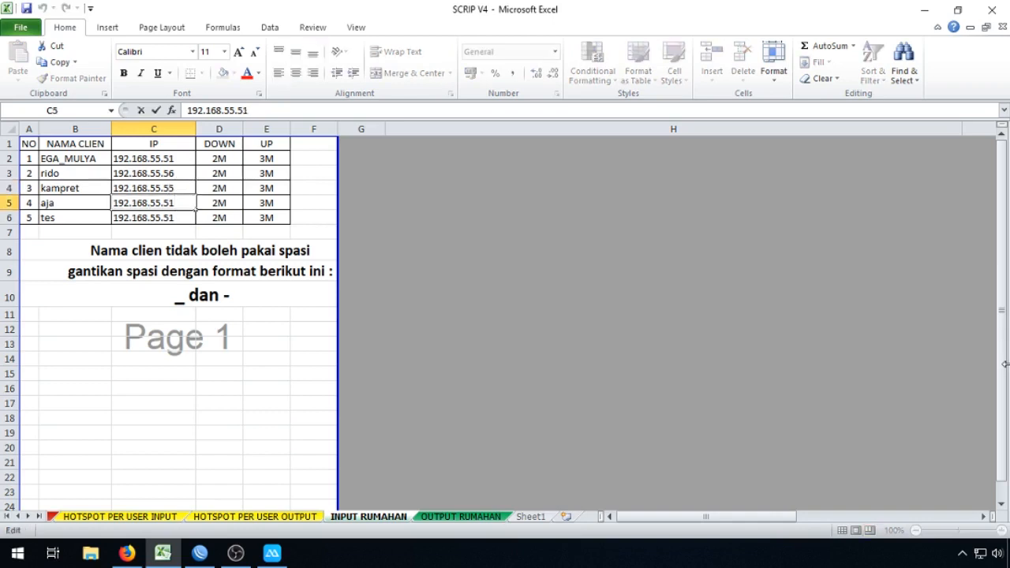
{"action": "key", "text": "Return"}
{"action": "key", "text": "F2"}
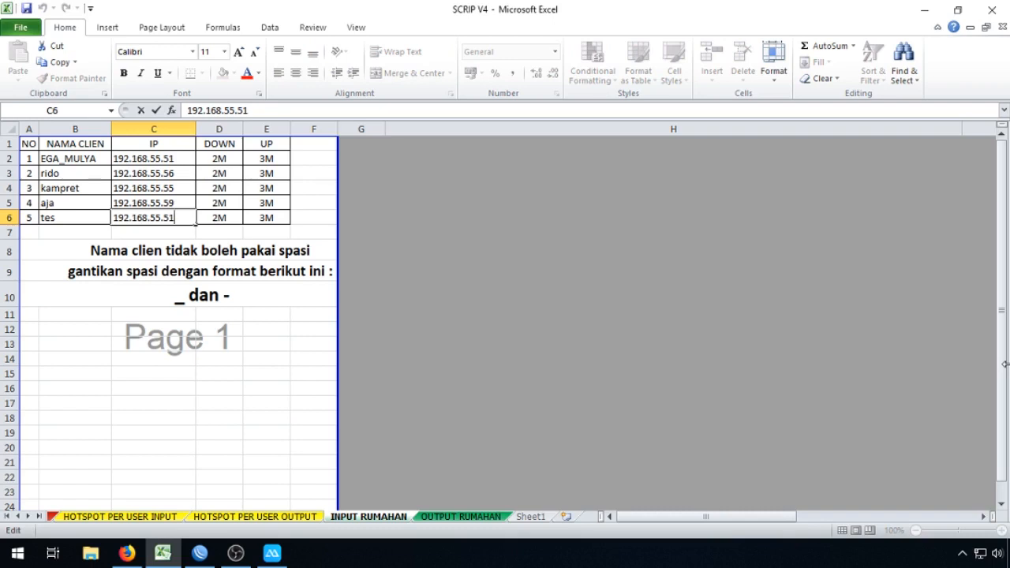
{"action": "left_click", "coordinate": [611, 368]}
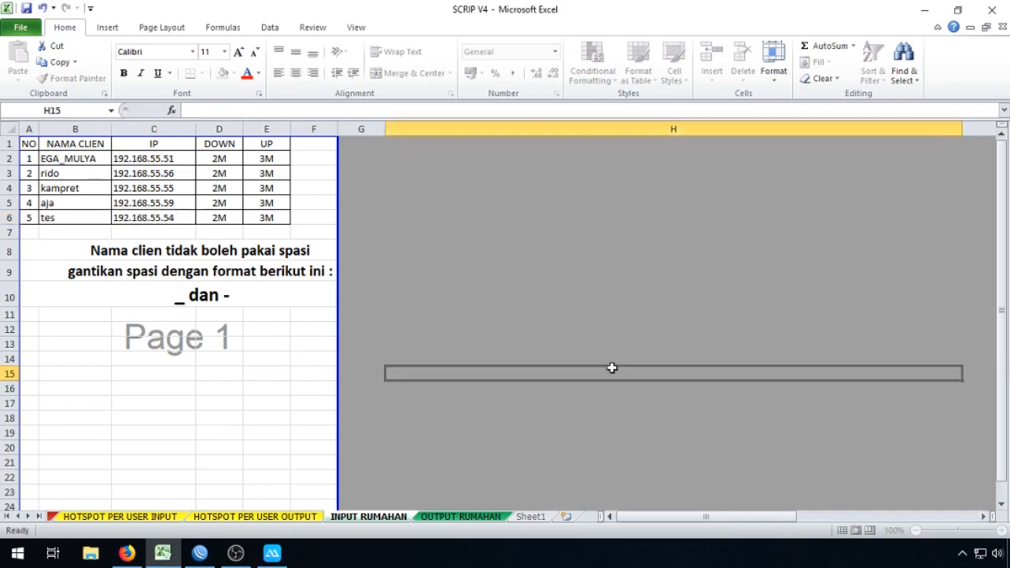
Step: Compare the first client's INPUT RUMAHAN row with its generated script block on OUTPUT RUMAHAN
{"action": "left_click", "coordinate": [459, 517]}
{"action": "left_click", "coordinate": [769, 202]}
{"action": "left_click_drag", "start_coordinate": [379, 143], "coordinate": [418, 337]}
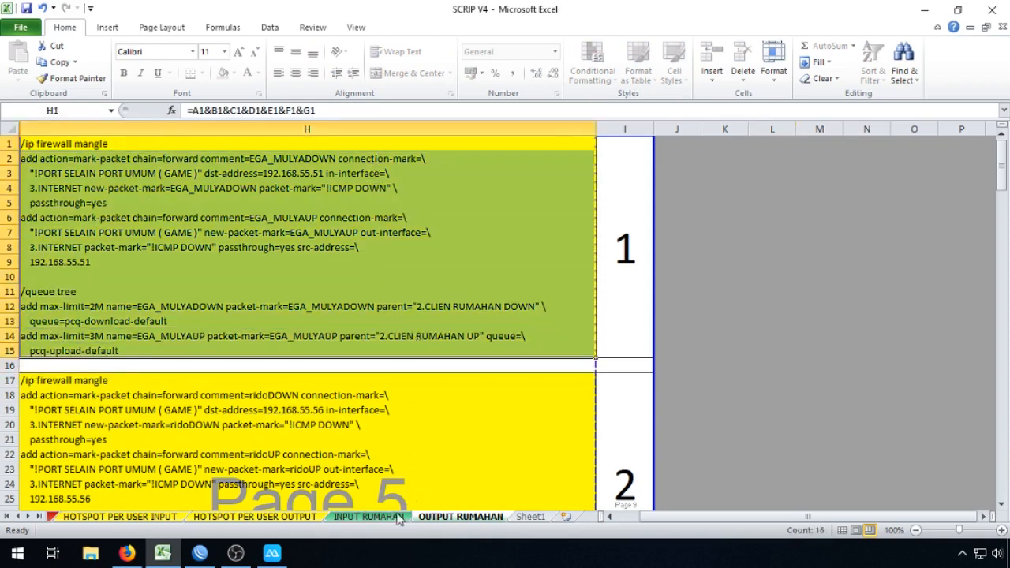
{"action": "left_click", "coordinate": [367, 517]}
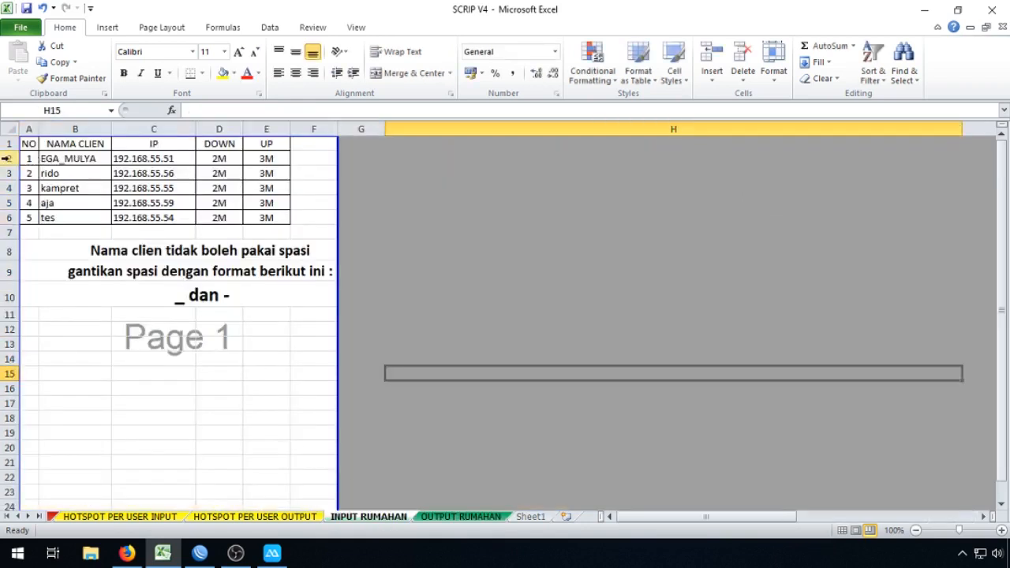
{"action": "left_click", "coordinate": [6, 158]}
{"action": "left_click", "coordinate": [461, 517]}
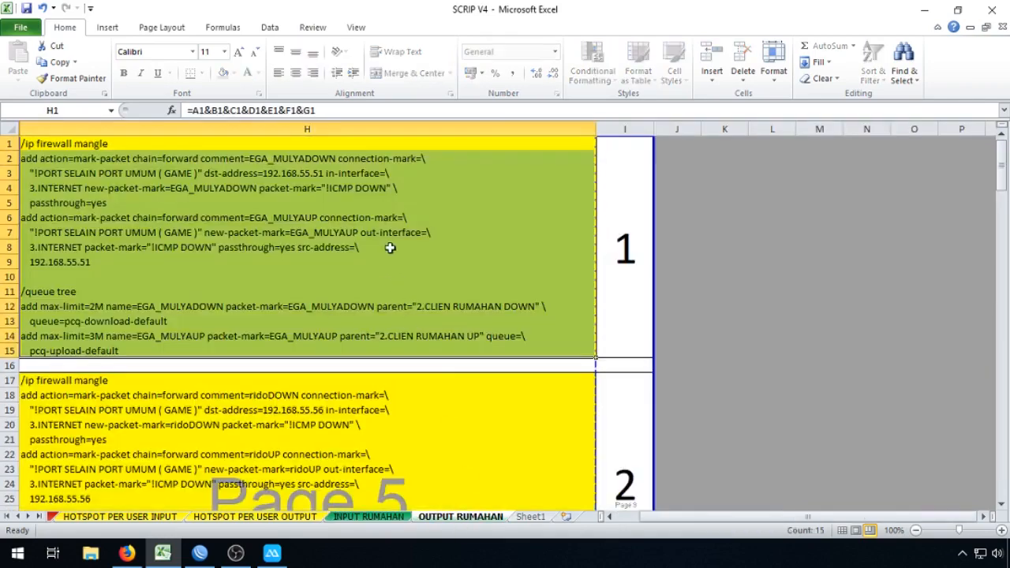
{"action": "left_click_drag", "start_coordinate": [367, 149], "coordinate": [349, 350]}
{"action": "left_click", "coordinate": [817, 261]}
{"action": "left_click", "coordinate": [368, 517]}
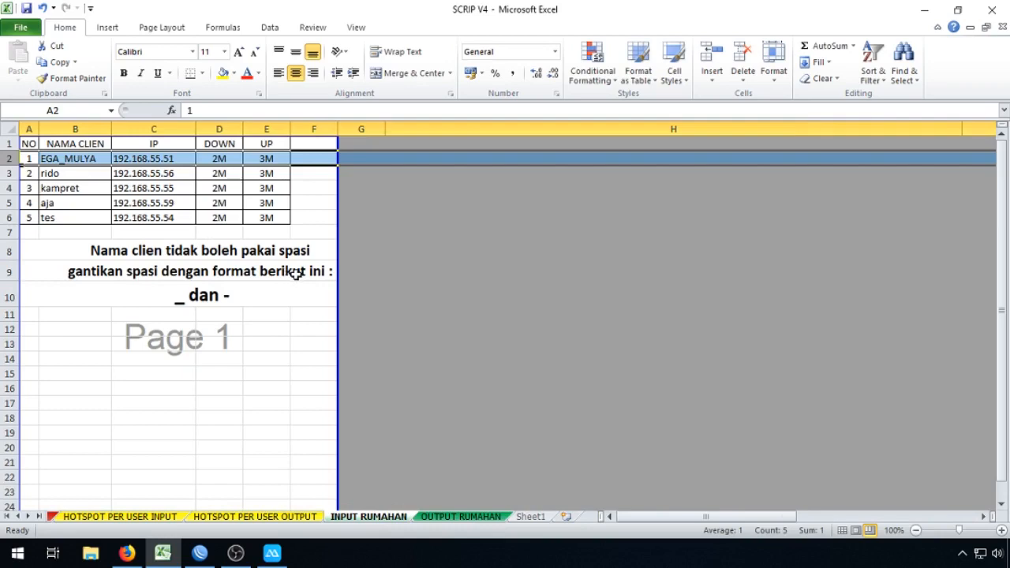
{"action": "left_click", "coordinate": [461, 517]}
Step: Select the OUTPUT RUMAHAN script in H1:H79 and copy it
{"action": "left_click", "coordinate": [246, 147]}
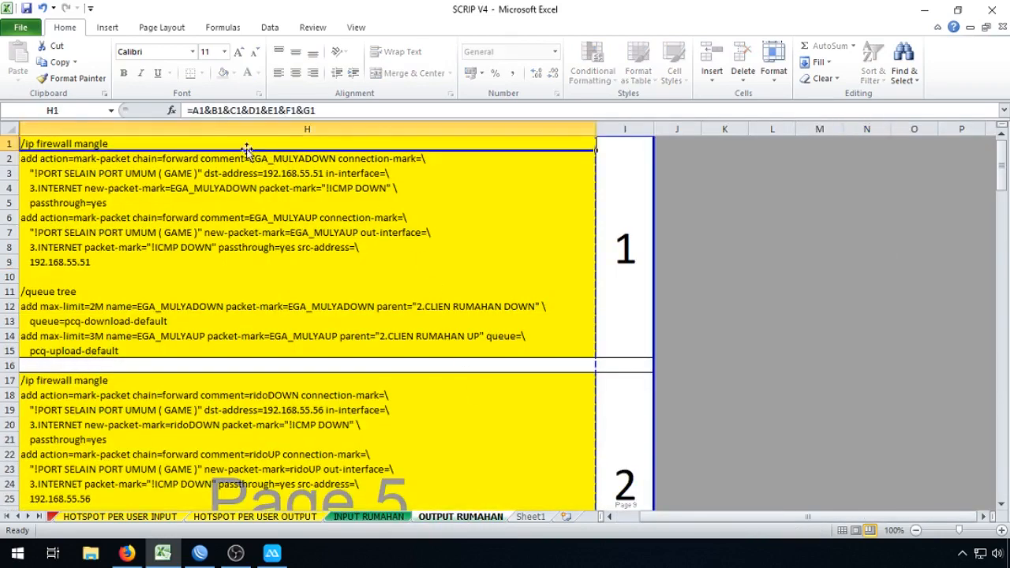
{"action": "scroll", "coordinate": [285, 255], "scroll_direction": "down", "scroll_amount": 20}
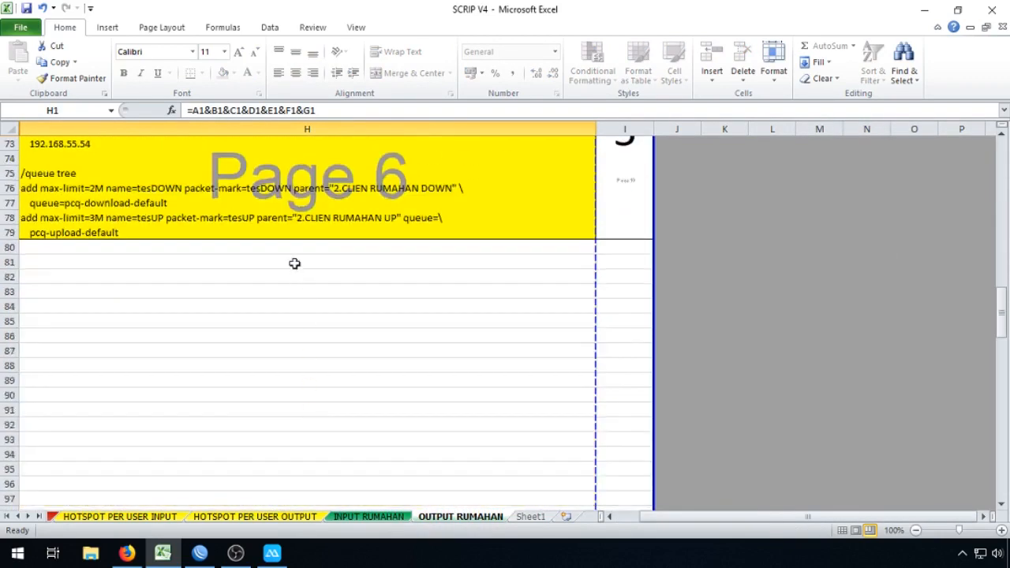
{"action": "left_click", "coordinate": [282, 234], "text": "shift"}
{"action": "right_click", "coordinate": [293, 197]}
{"action": "left_click", "coordinate": [314, 224]}
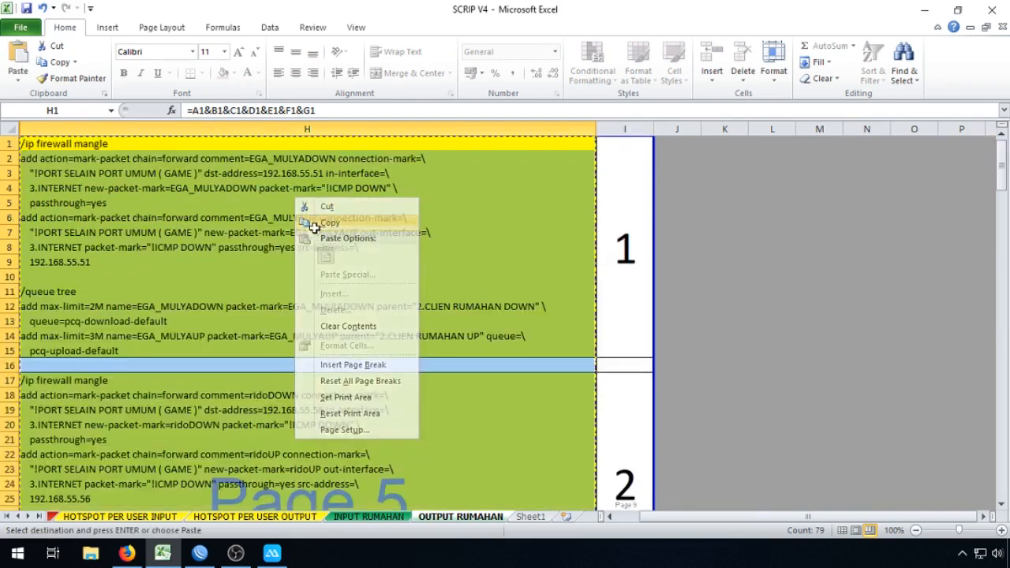
{"action": "mouse_move", "coordinate": [208, 560]}
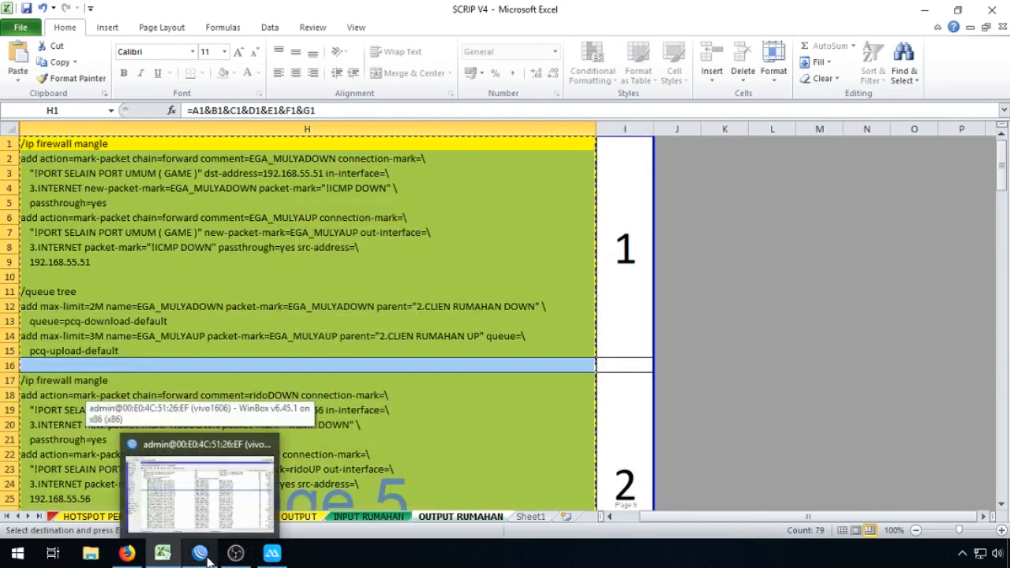
Step: Paste the copied mangle and queue tree script into a new WinBox Terminal, then close it
{"action": "left_click", "coordinate": [206, 559]}
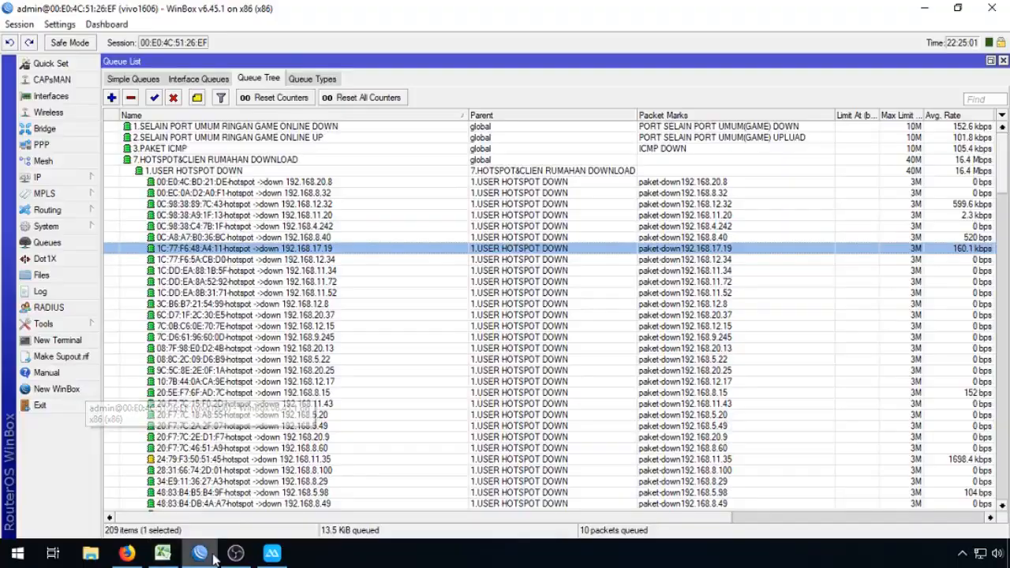
{"action": "left_click", "coordinate": [71, 342]}
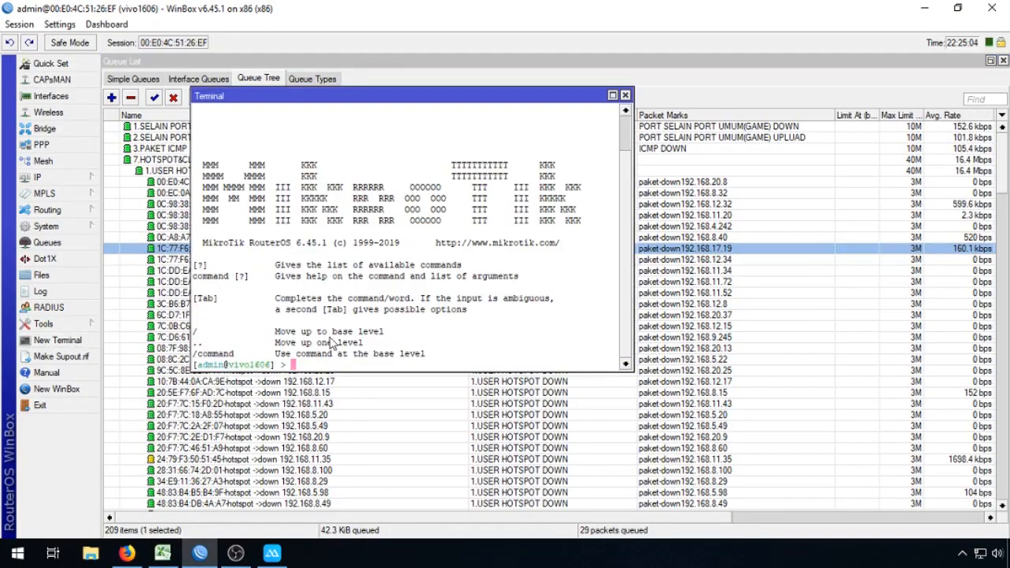
{"action": "right_click", "coordinate": [438, 230]}
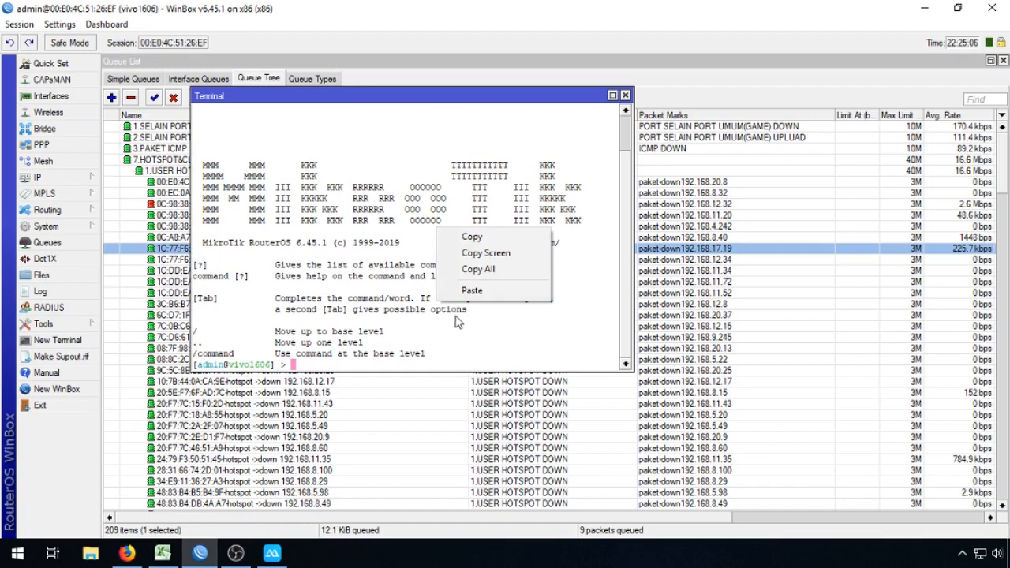
{"action": "right_click", "coordinate": [341, 200]}
{"action": "right_click", "coordinate": [341, 201]}
{"action": "left_click", "coordinate": [375, 264]}
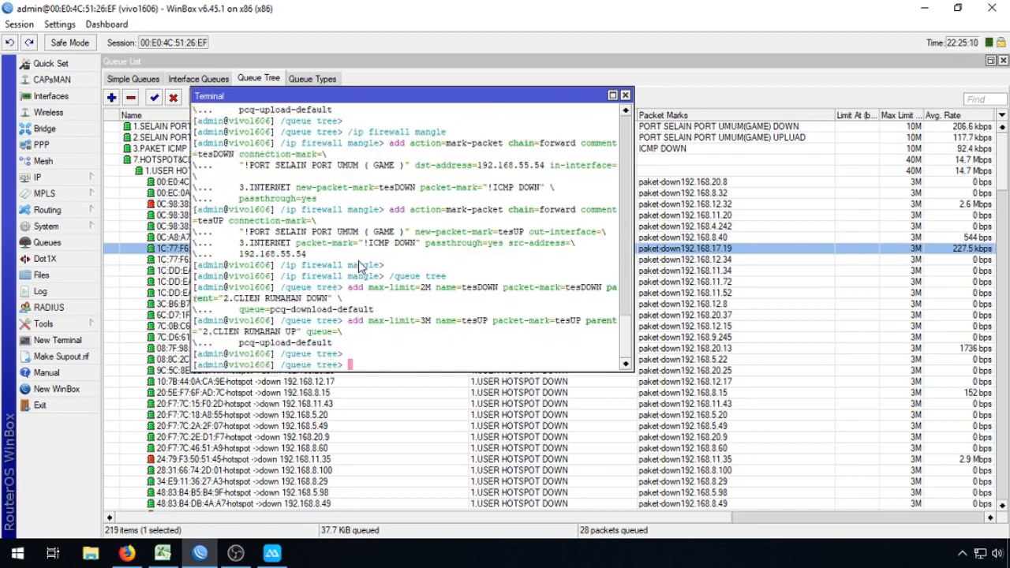
{"action": "left_click", "coordinate": [625, 95]}
{"action": "left_click_drag", "start_coordinate": [1006, 177], "coordinate": [1007, 326]}
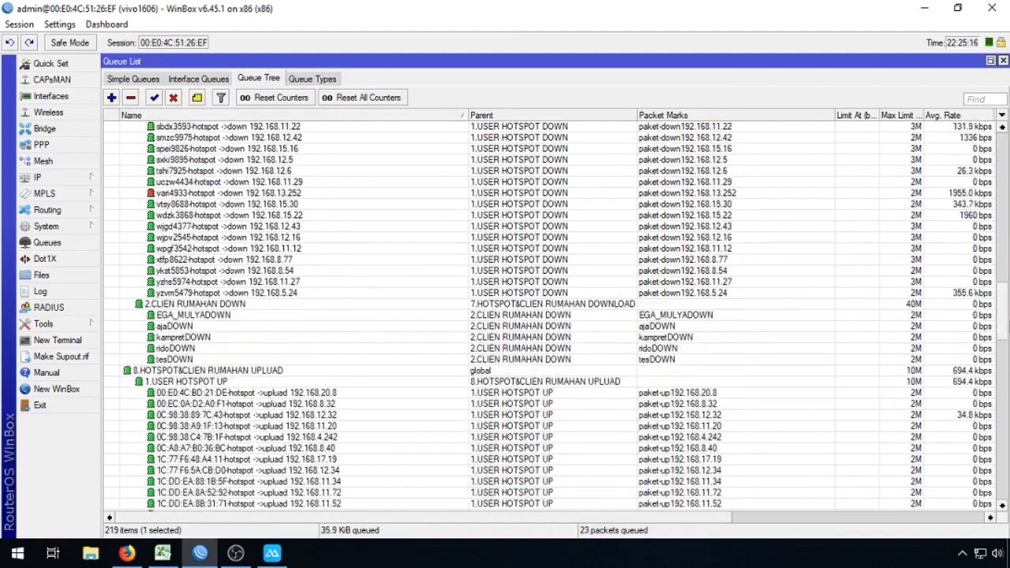
{"action": "left_click", "coordinate": [175, 305]}
{"action": "left_click", "coordinate": [197, 317]}
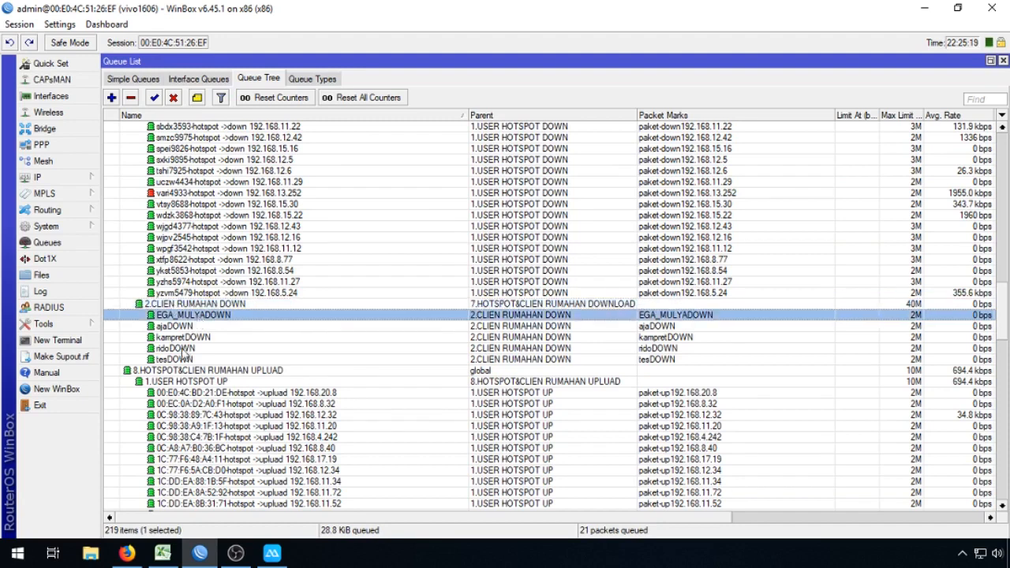
{"action": "left_click", "coordinate": [204, 359], "text": "shift"}
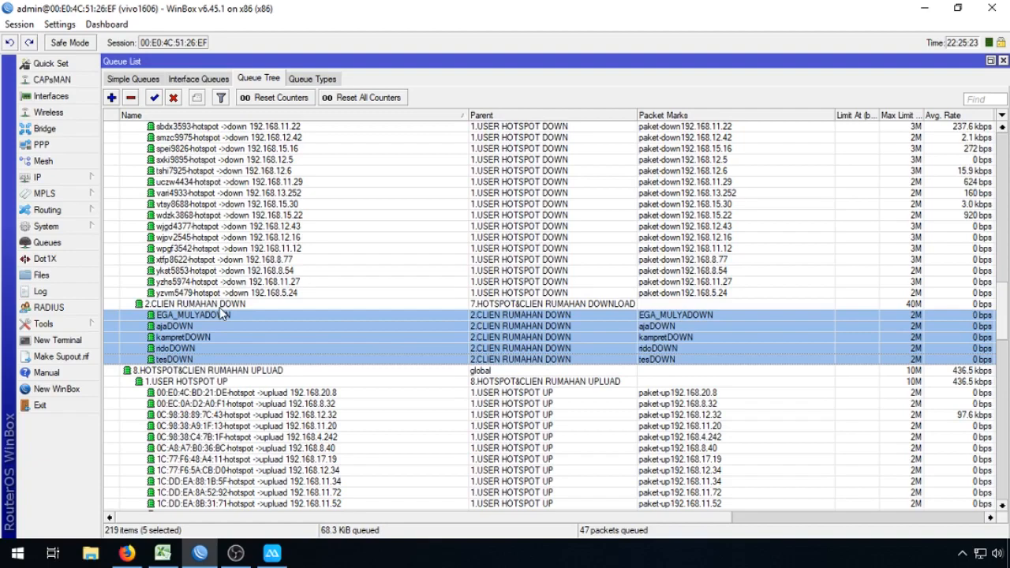
{"action": "scroll", "coordinate": [223, 315], "scroll_direction": "down", "scroll_amount": 10}
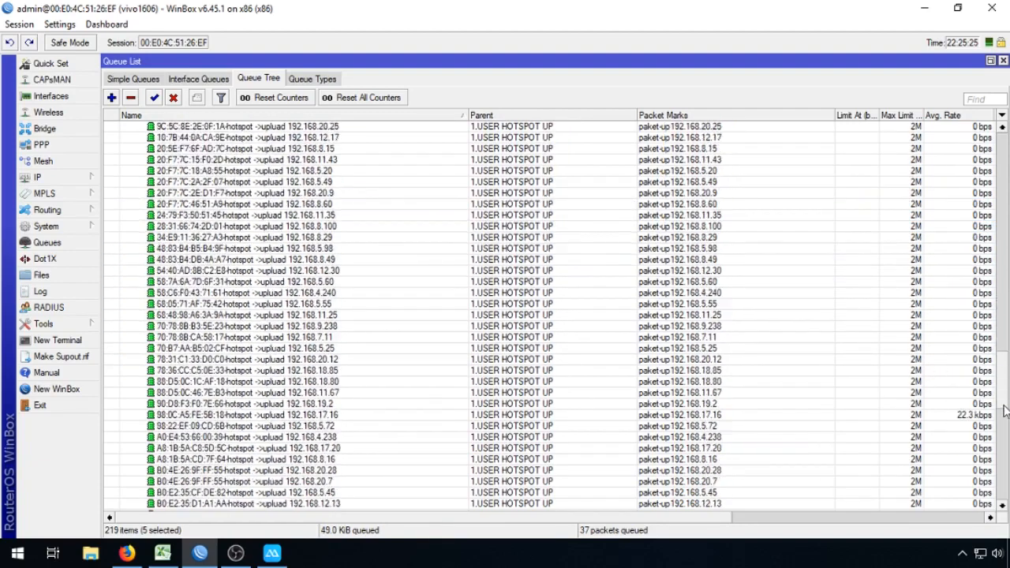
{"action": "scroll", "coordinate": [1005, 409], "scroll_direction": "down", "scroll_amount": 15}
{"action": "left_click", "coordinate": [199, 460]}
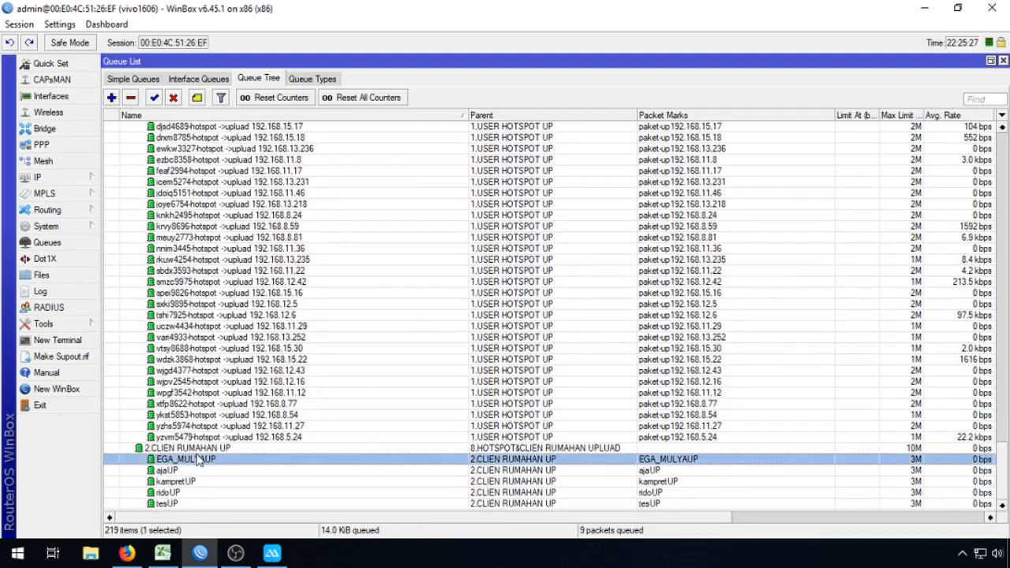
{"action": "left_click", "coordinate": [187, 503], "text": "shift"}
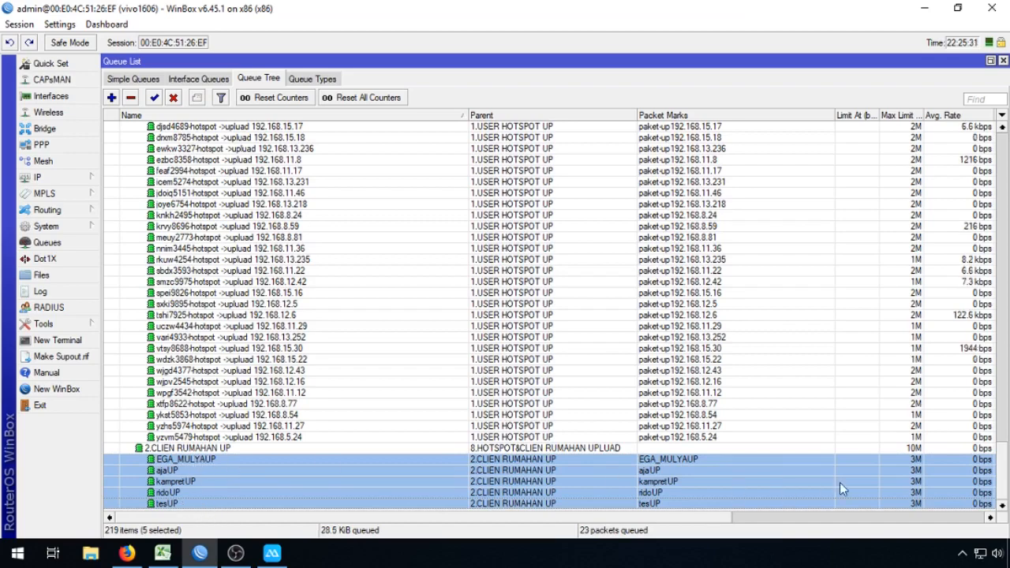
{"action": "scroll", "coordinate": [363, 182], "scroll_direction": "up", "scroll_amount": 20}
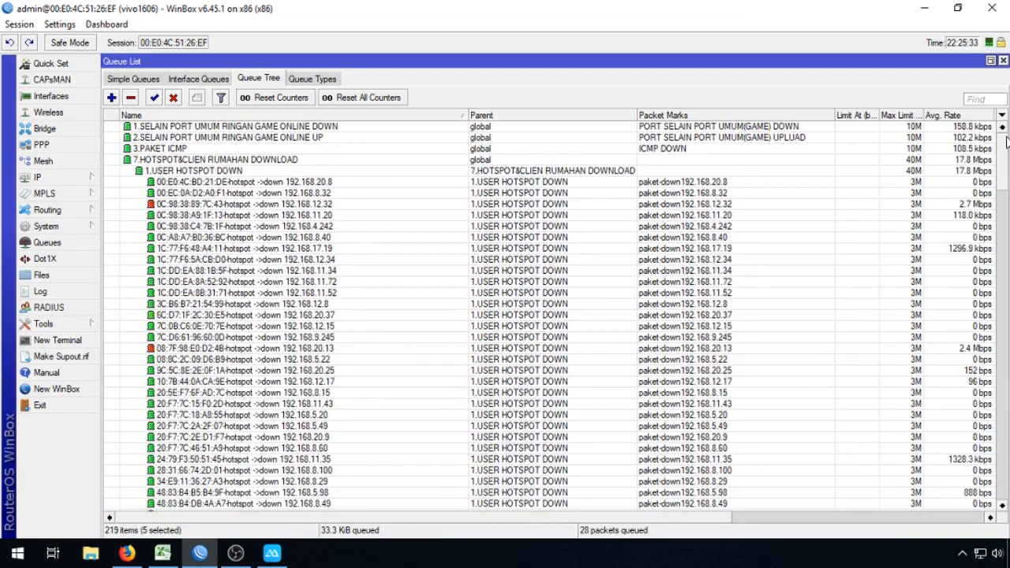
{"action": "left_click", "coordinate": [230, 172]}
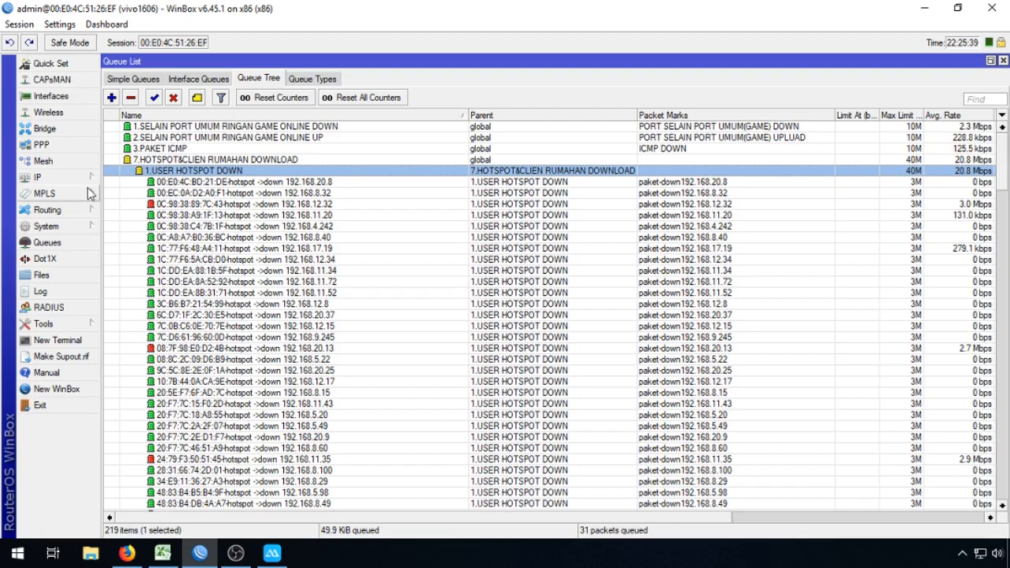
{"action": "left_click", "coordinate": [76, 227]}
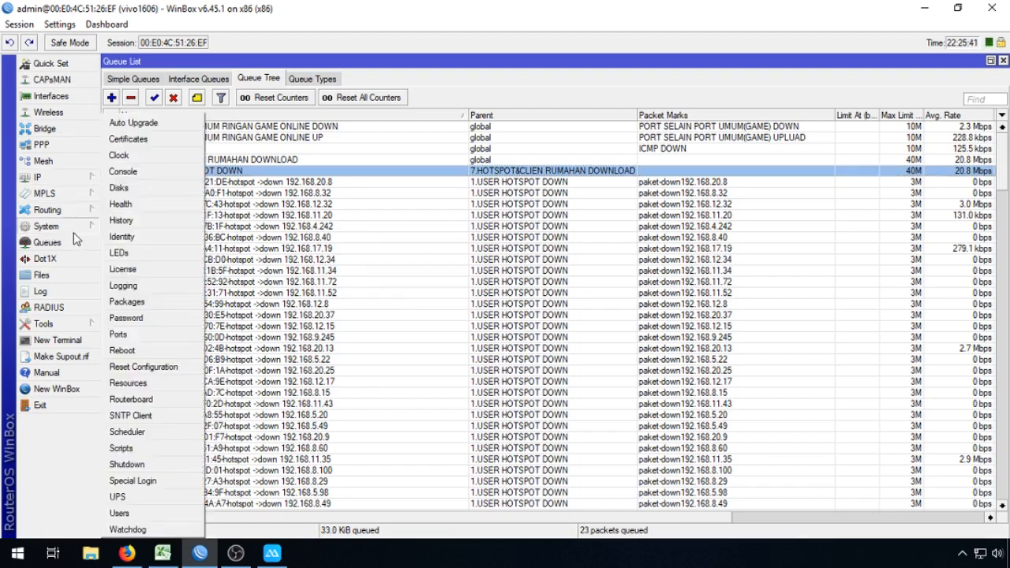
{"action": "left_click", "coordinate": [63, 176]}
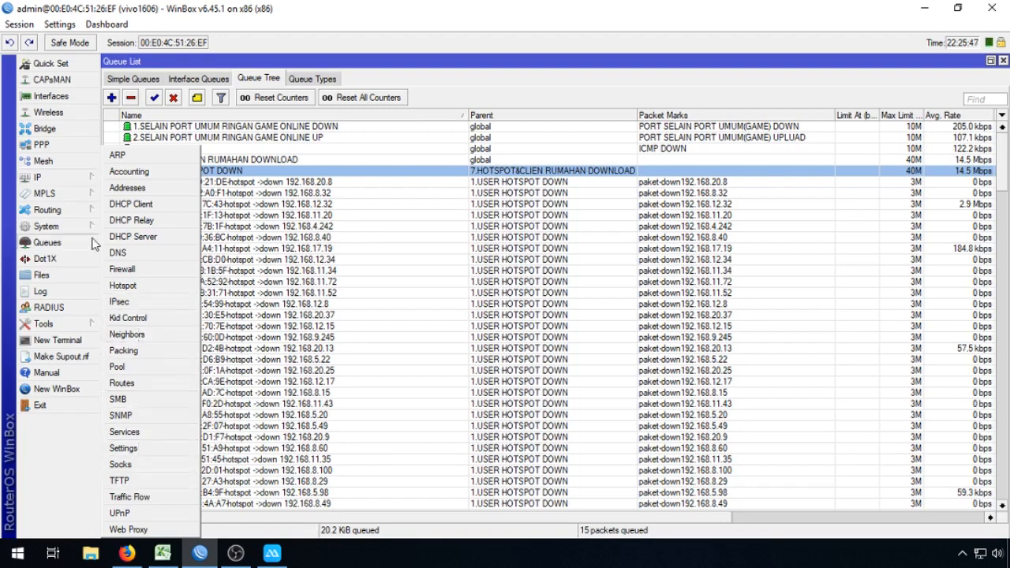
{"action": "left_click", "coordinate": [55, 226]}
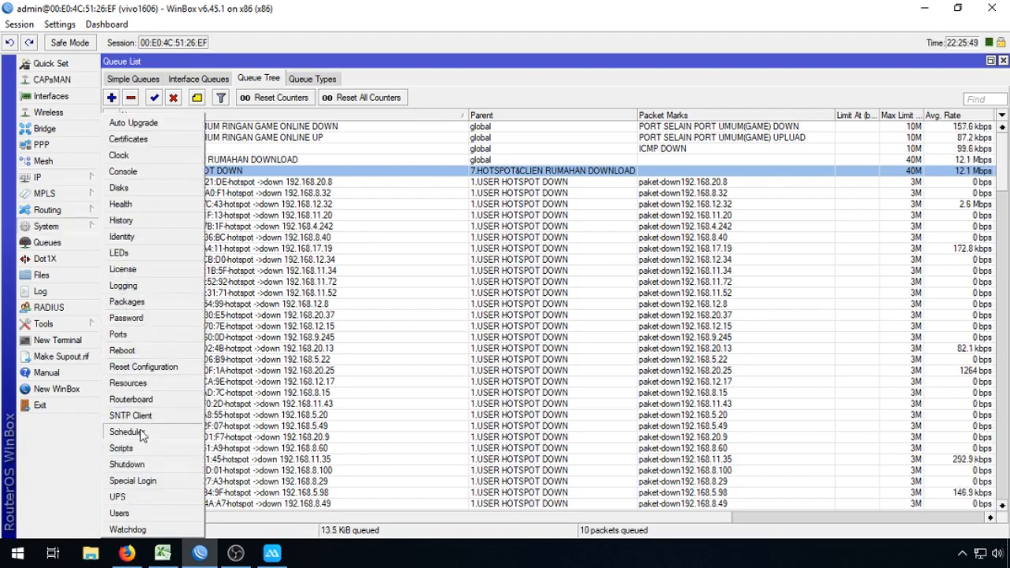
{"action": "left_click", "coordinate": [126, 431]}
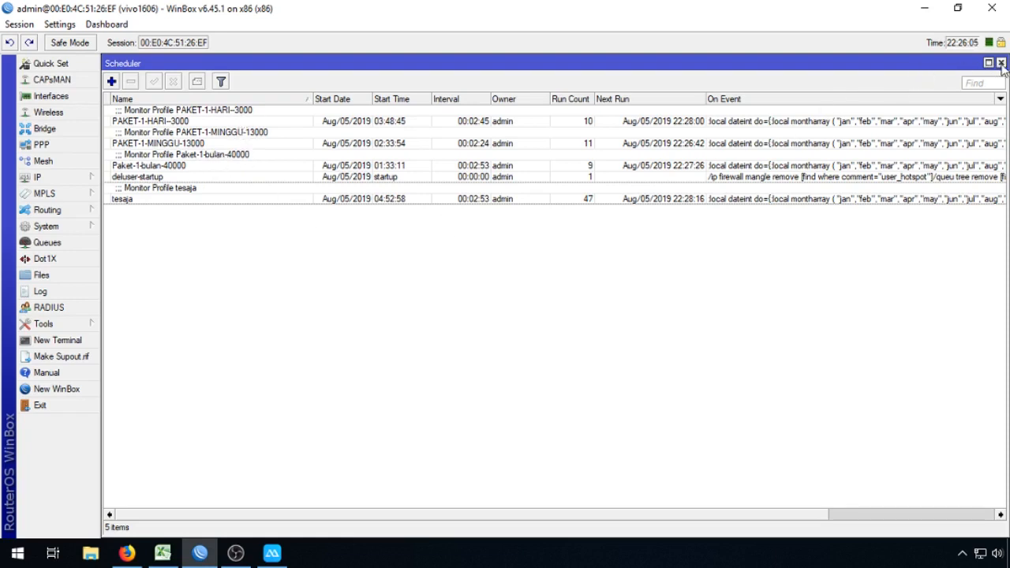
{"action": "left_click", "coordinate": [1002, 63]}
{"action": "left_click", "coordinate": [63, 178]}
{"action": "left_click", "coordinate": [411, 294]}
{"action": "left_click", "coordinate": [469, 180]}
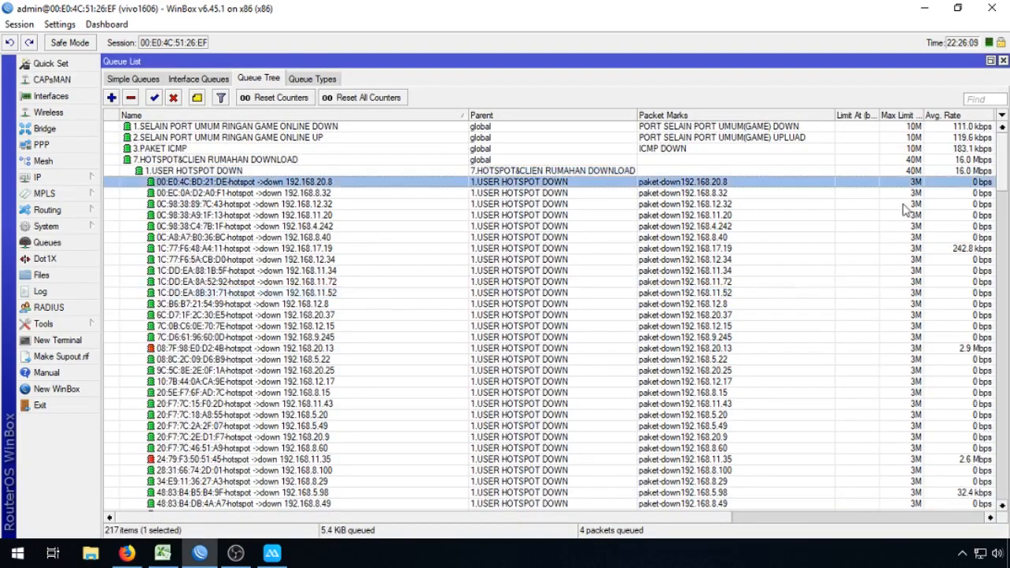
{"action": "left_click_drag", "start_coordinate": [1008, 175], "coordinate": [1008, 150]}
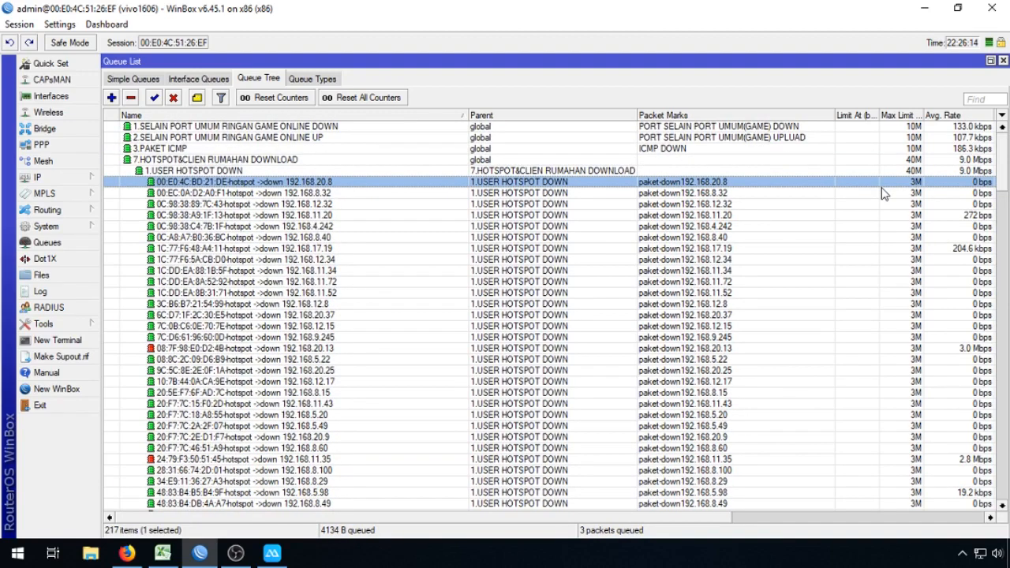
{"action": "left_click_drag", "start_coordinate": [1008, 167], "coordinate": [987, 126]}
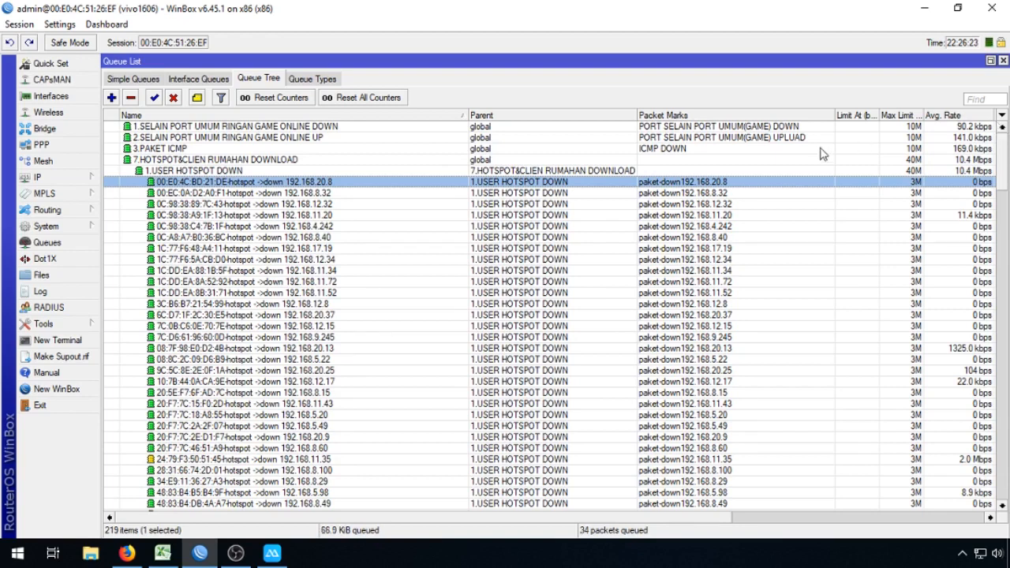
{"action": "left_click", "coordinate": [456, 174]}
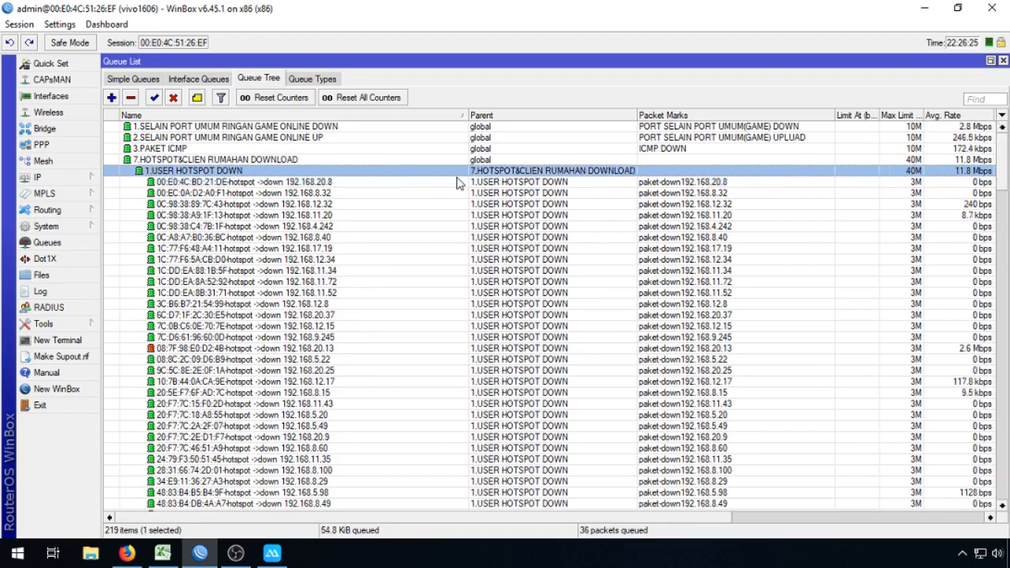
{"action": "scroll", "coordinate": [449, 304], "scroll_direction": "down", "scroll_amount": 9}
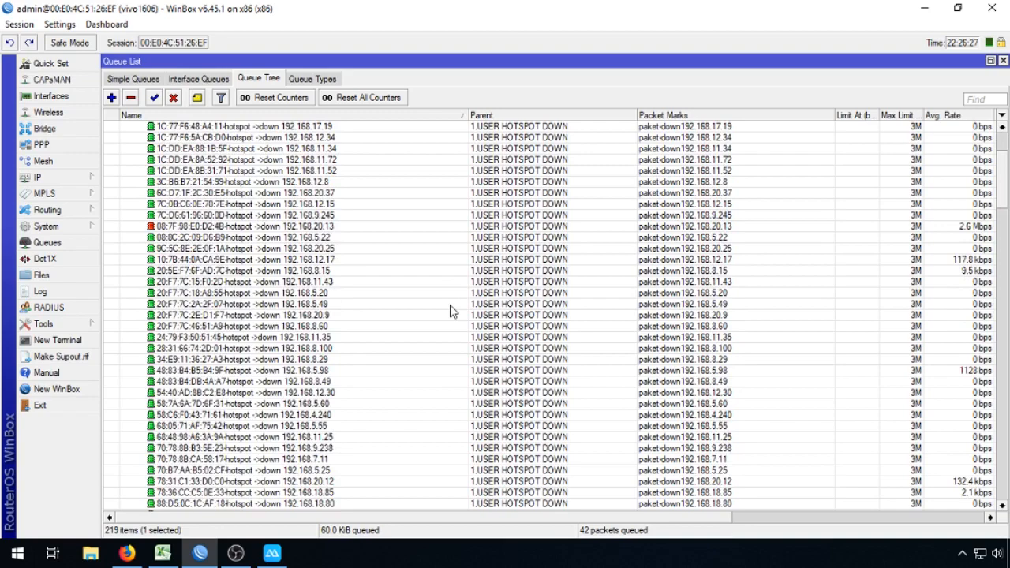
{"action": "scroll", "coordinate": [454, 311], "scroll_direction": "down", "scroll_amount": 2}
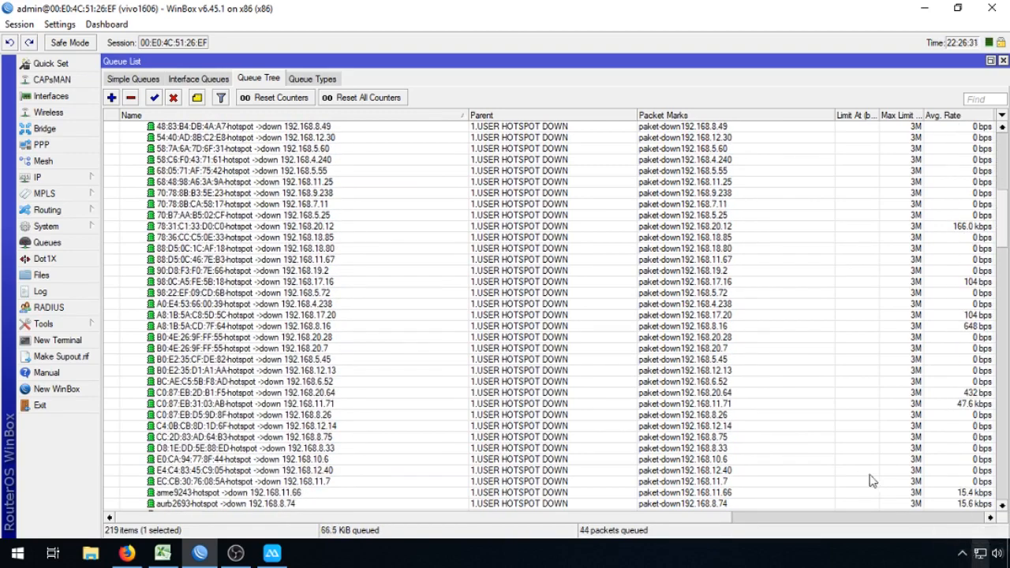
{"action": "key", "text": "super+r"}
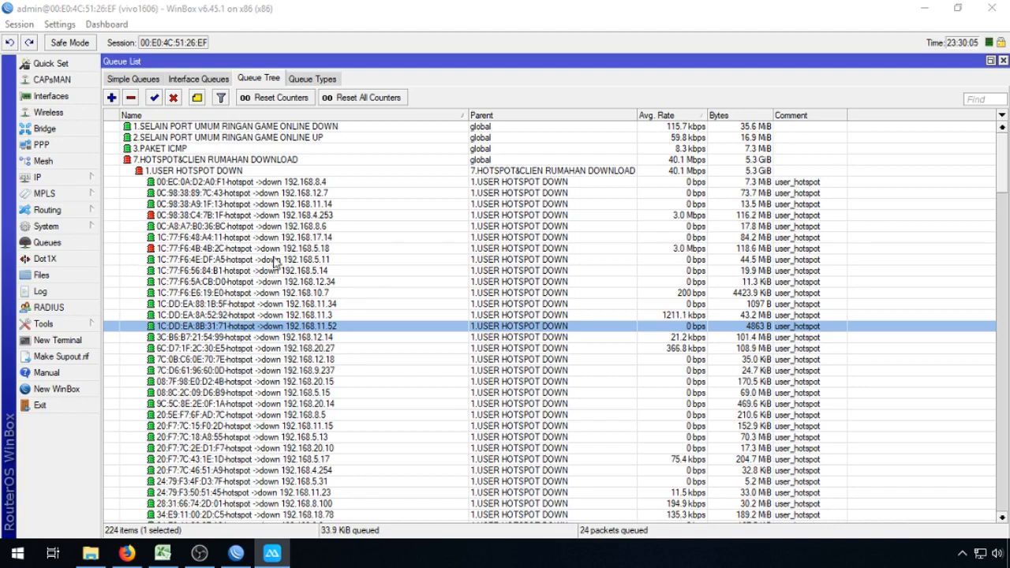
{"action": "left_click", "coordinate": [284, 558]}
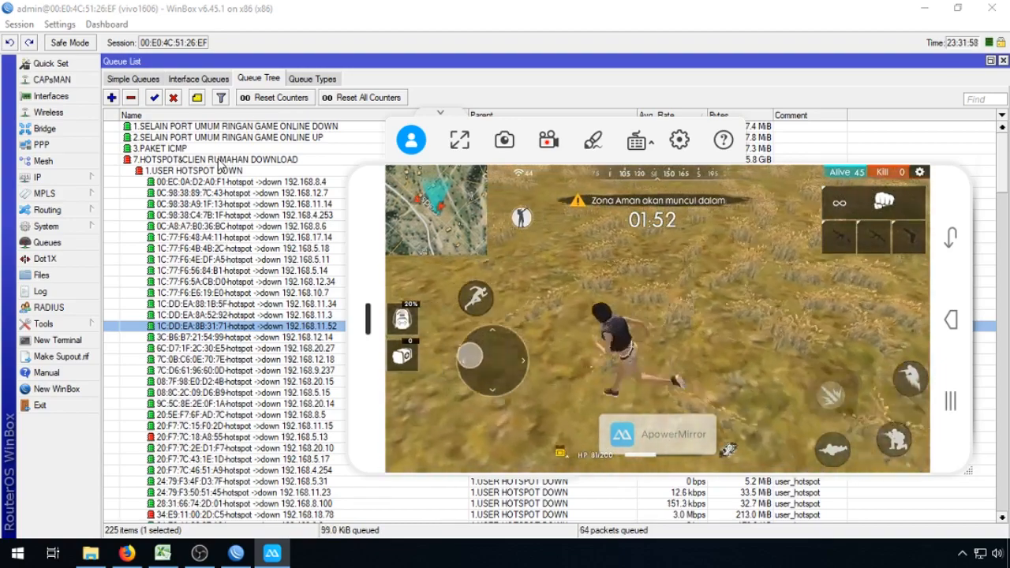
{"action": "left_click", "coordinate": [221, 165]}
Step: Disable the 7.HOTSPOT&CLIEN RUMAHAN DOWNLOAD queue, return to the mirrored game, then enable it again
{"action": "right_click", "coordinate": [237, 161]}
{"action": "left_click", "coordinate": [257, 357]}
{"action": "left_click", "coordinate": [271, 552]}
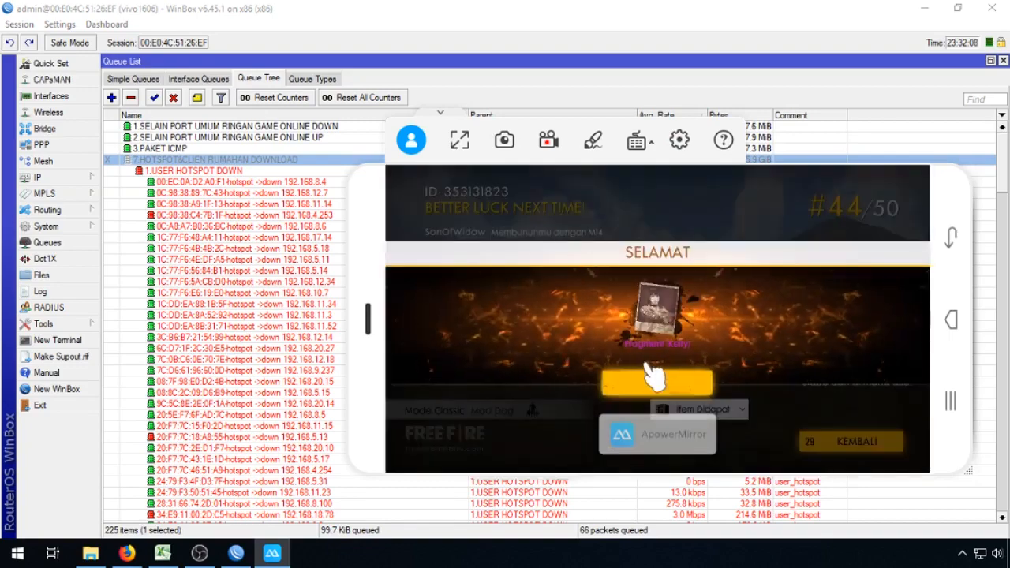
{"action": "right_click", "coordinate": [265, 163]}
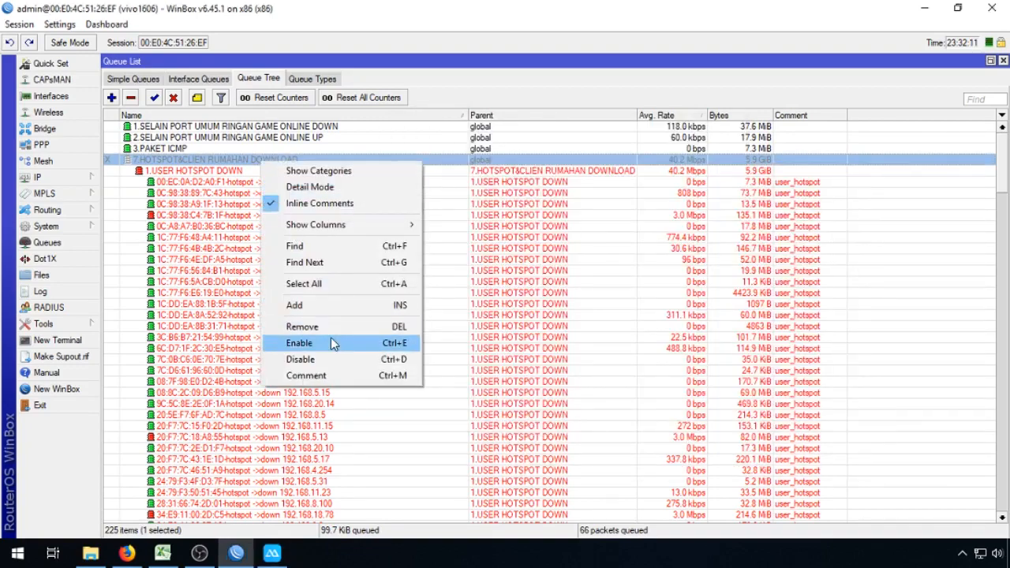
{"action": "left_click", "coordinate": [331, 342]}
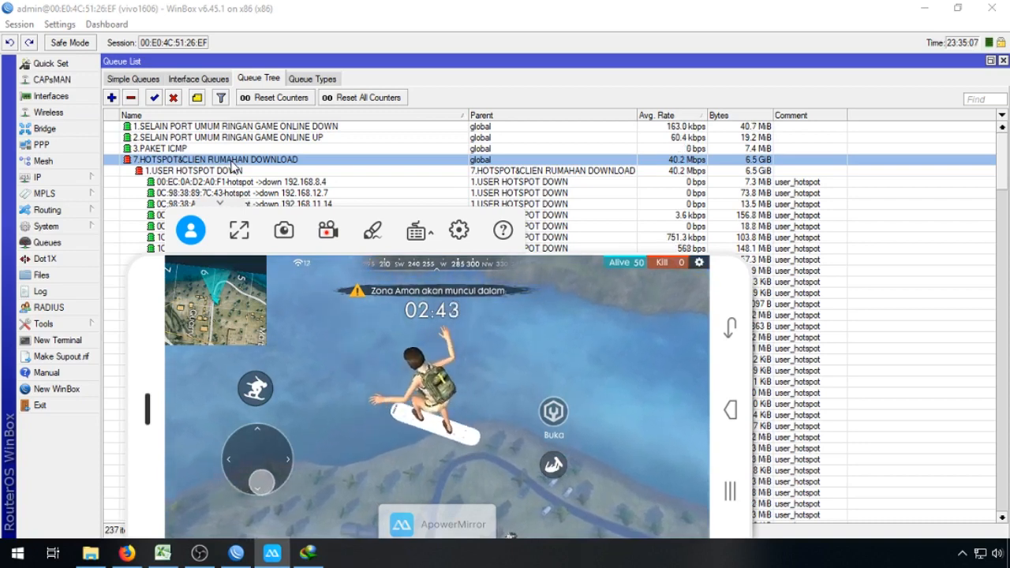
Step: Disable the 7.HOTSPOT&CLIEN RUMAHAN DOWNLOAD parent queue and bring the mirrored Free Fire game back in front
{"action": "left_click", "coordinate": [233, 166]}
{"action": "right_click", "coordinate": [241, 162]}
{"action": "left_click", "coordinate": [280, 358]}
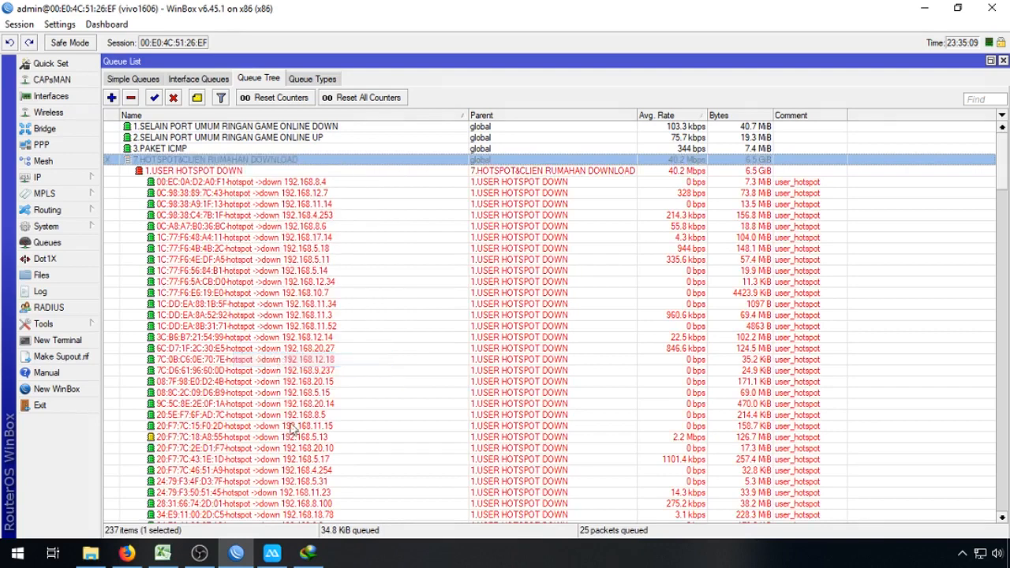
{"action": "left_click", "coordinate": [271, 553]}
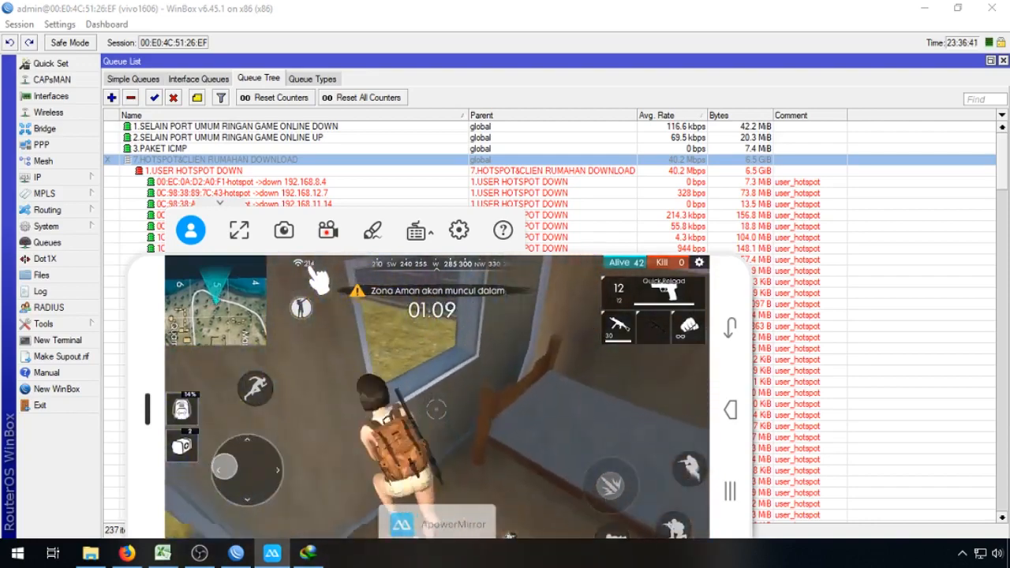
Step: Enable the 7.HOTSPOT&CLIEN RUMAHAN DOWNLOAD queue, minimise IDM, and return to the mirrored game
{"action": "left_click", "coordinate": [276, 165]}
{"action": "right_click", "coordinate": [277, 165]}
{"action": "left_click", "coordinate": [327, 347]}
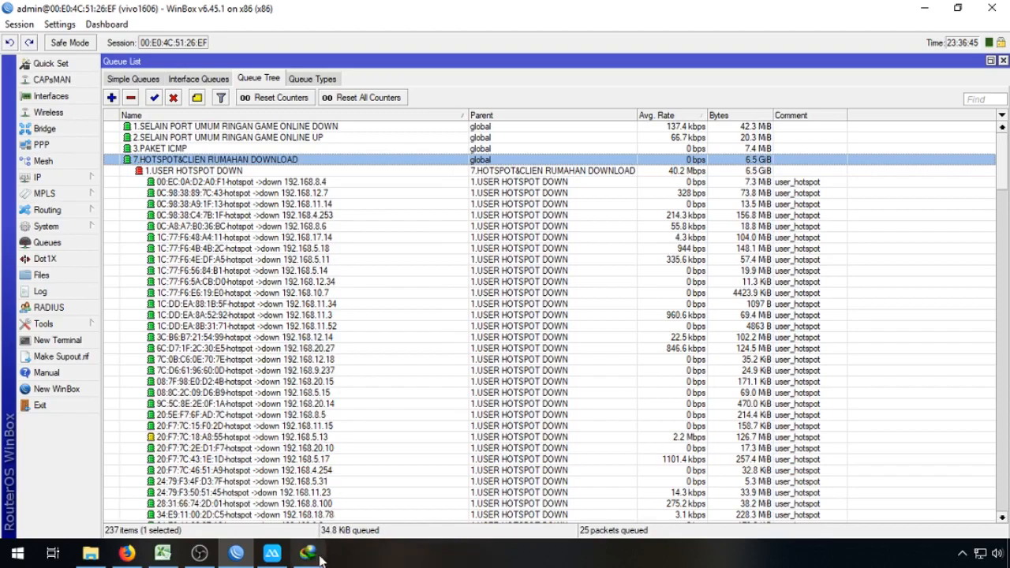
{"action": "left_click", "coordinate": [307, 553]}
{"action": "left_click", "coordinate": [314, 559]}
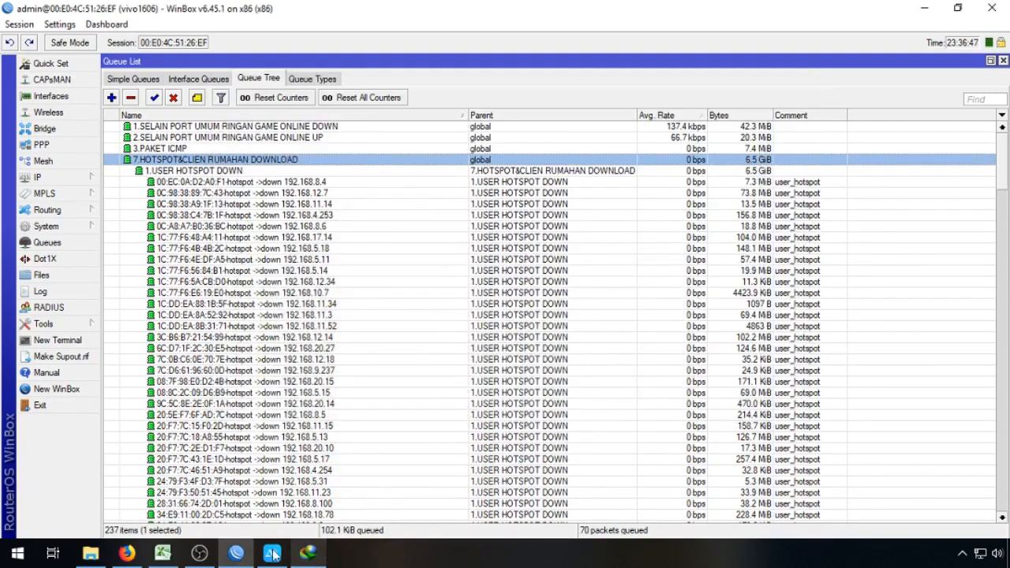
{"action": "left_click", "coordinate": [270, 553]}
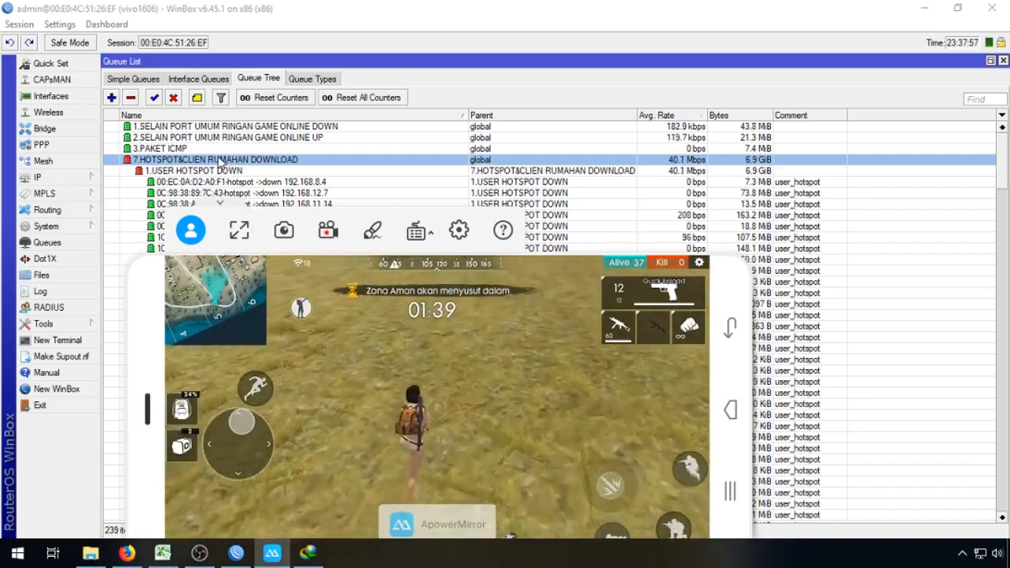
Step: Disable the 7.HOTSPOT&CLIEN RUMAHAN DOWNLOAD queue once more and return to the mirrored game
{"action": "right_click", "coordinate": [237, 163]}
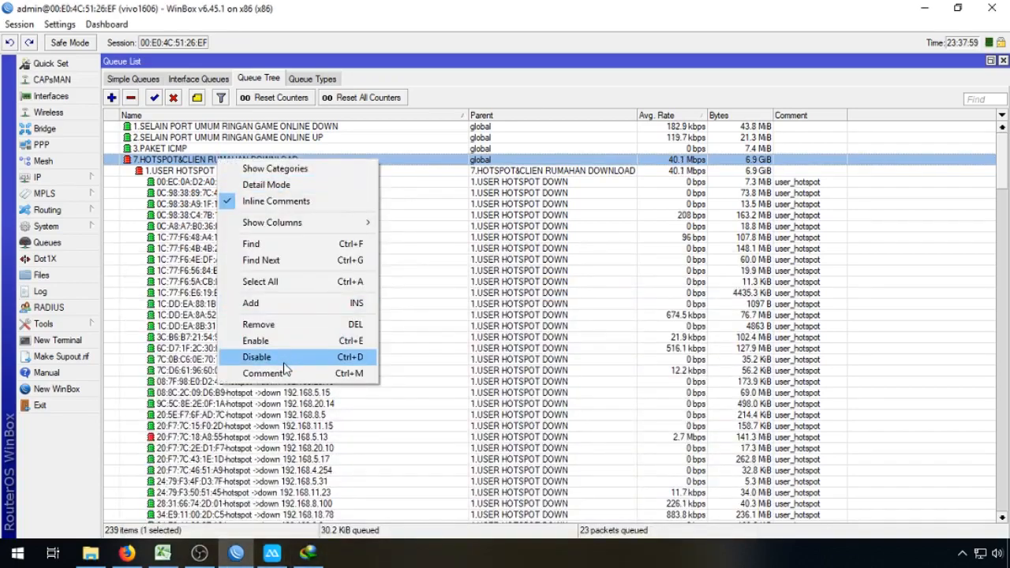
{"action": "left_click", "coordinate": [256, 358]}
{"action": "left_click", "coordinate": [272, 552]}
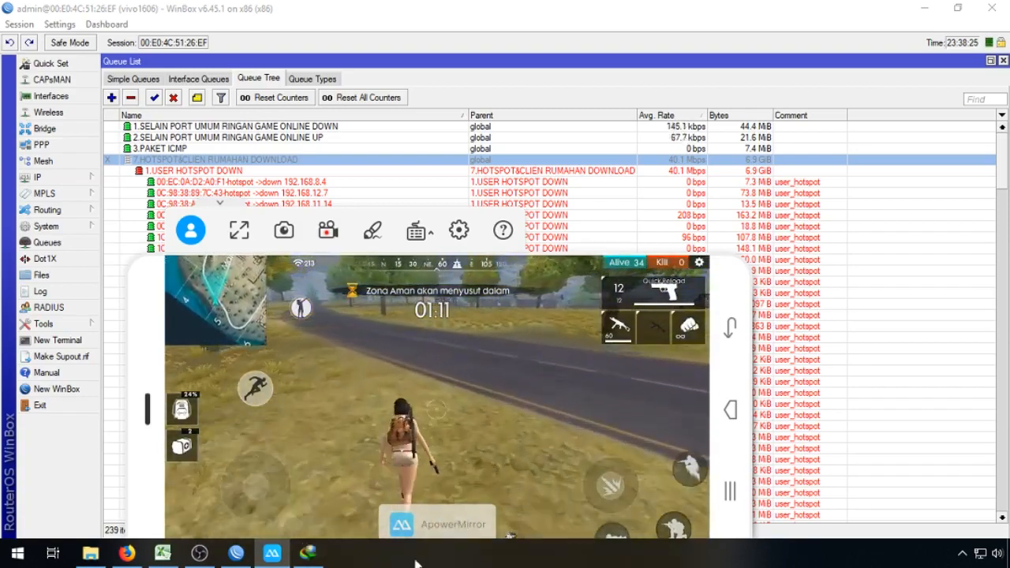
Step: Resume the NVIDIA 342.01 driver download in IDM, then minimise IDM and hide its progress window
{"action": "left_click", "coordinate": [308, 553]}
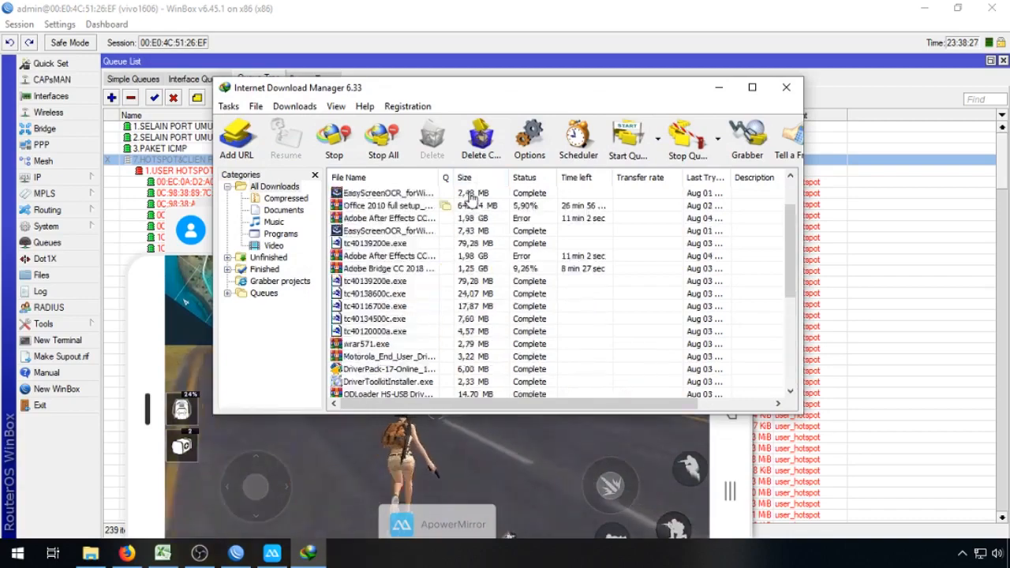
{"action": "right_click", "coordinate": [465, 195]}
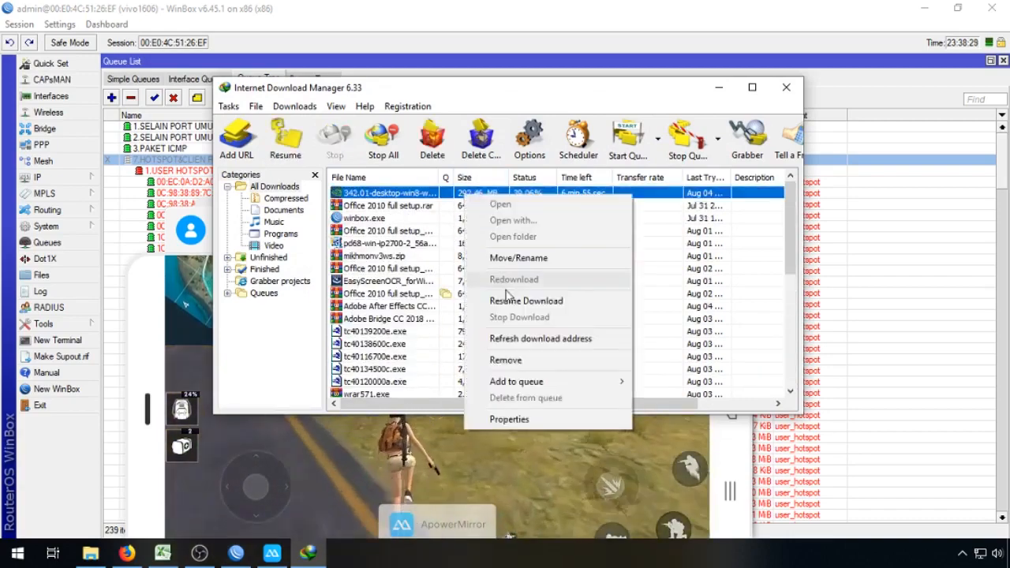
{"action": "left_click", "coordinate": [513, 300]}
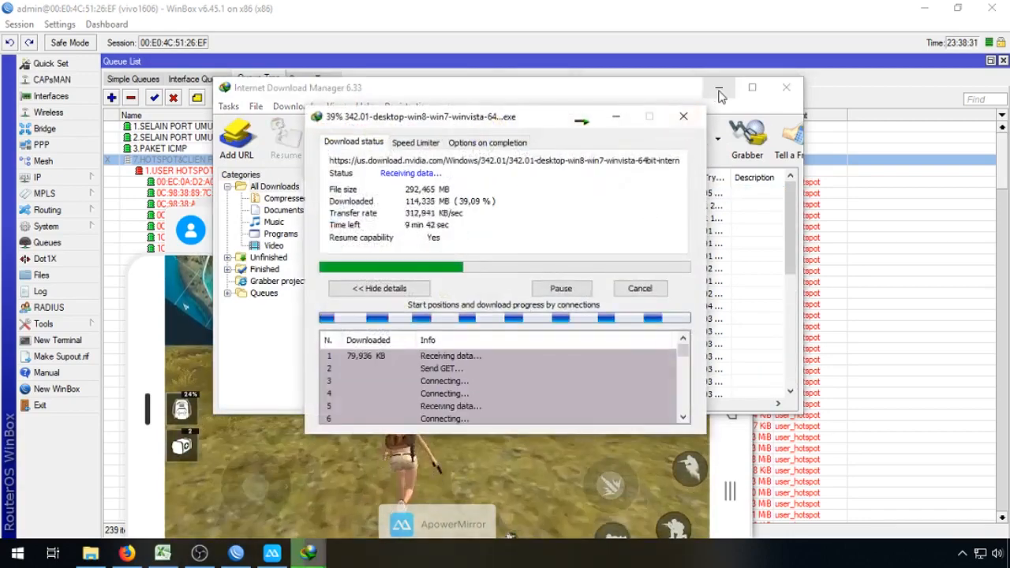
{"action": "left_click", "coordinate": [719, 91]}
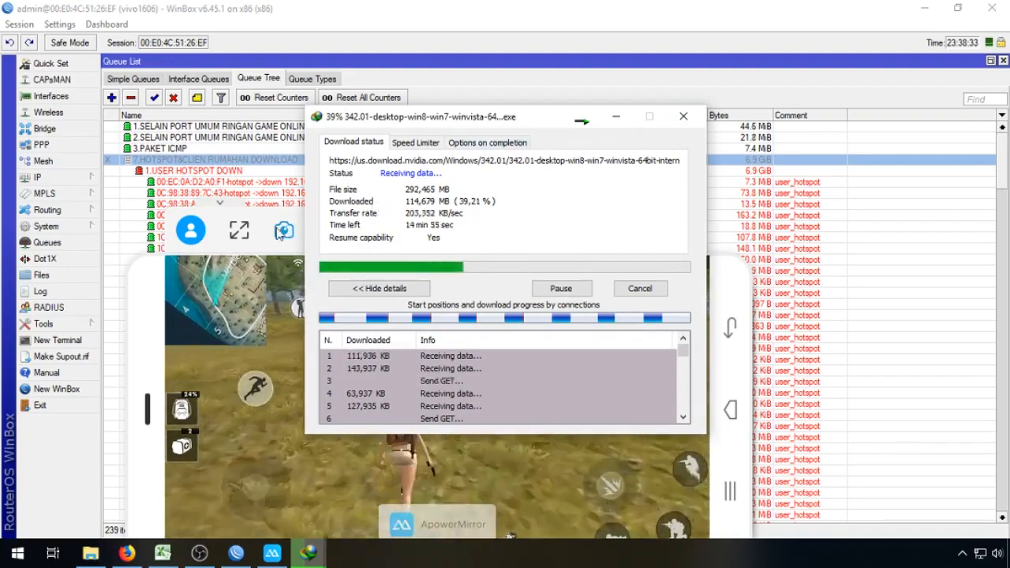
{"action": "left_click", "coordinate": [280, 308]}
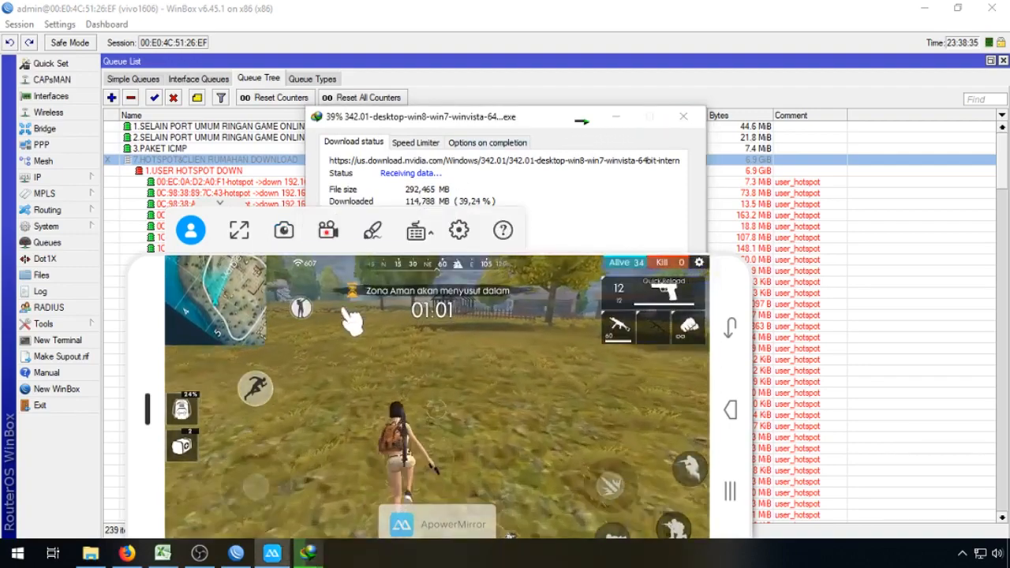
{"action": "left_click", "coordinate": [585, 122]}
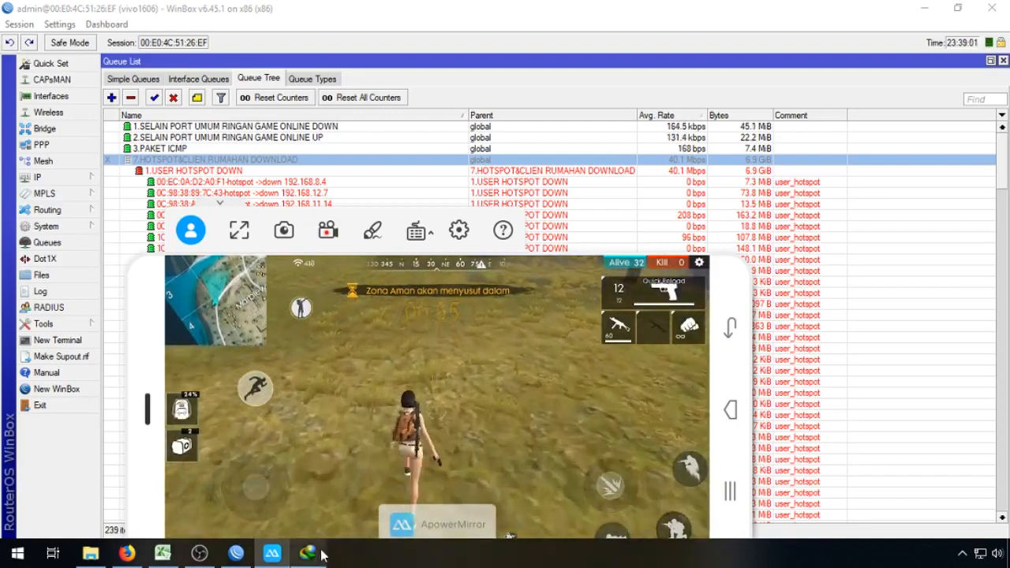
{"action": "mouse_move", "coordinate": [321, 552]}
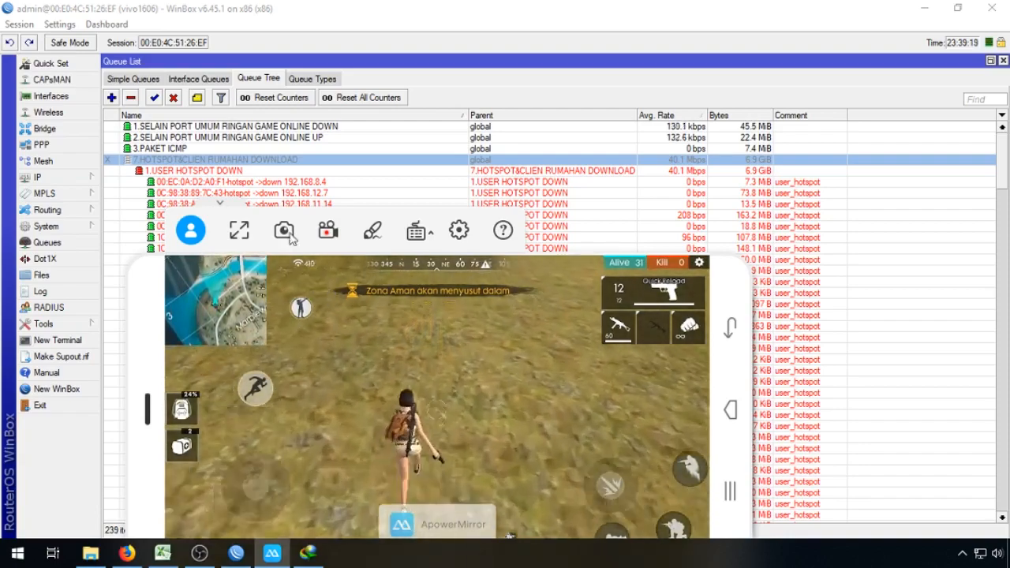
Step: Re-enable the 7.HOTSPOT&CLIEN RUMAHAN DOWNLOAD queue, return to the game, then close IDM's download-complete notice
{"action": "left_click", "coordinate": [246, 160]}
{"action": "right_click", "coordinate": [246, 160]}
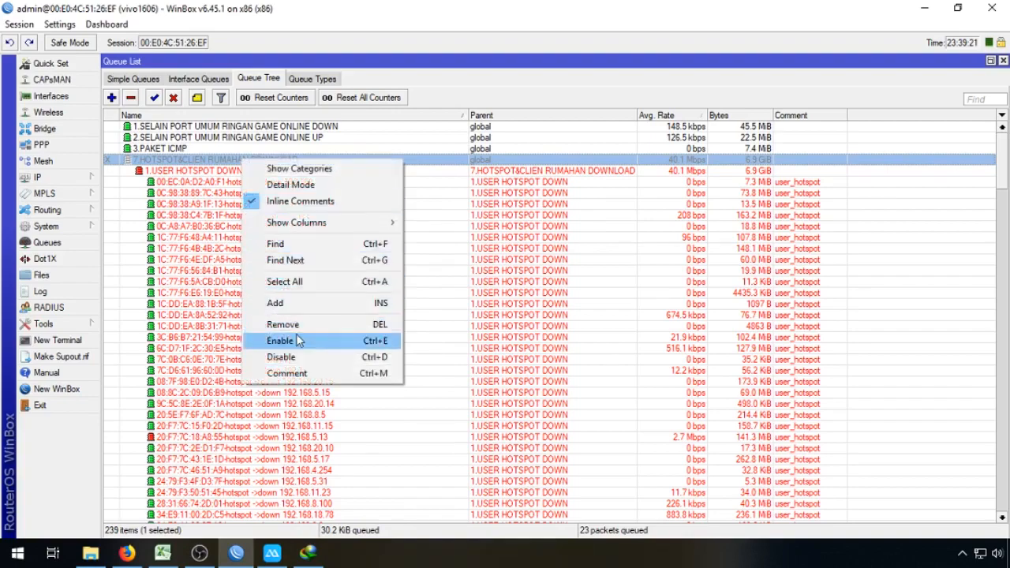
{"action": "left_click", "coordinate": [298, 341]}
{"action": "left_click", "coordinate": [272, 553]}
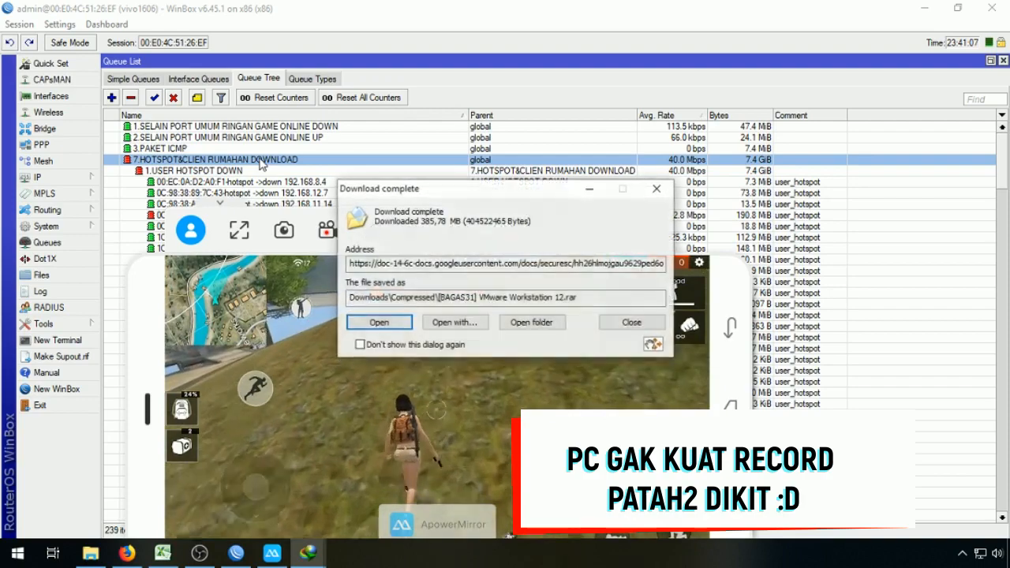
{"action": "left_click", "coordinate": [632, 323]}
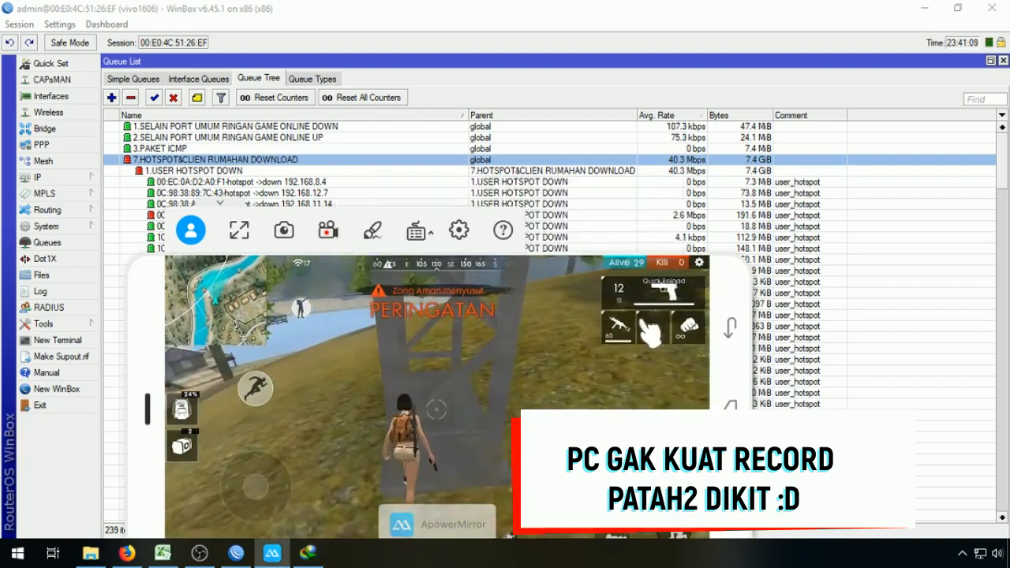